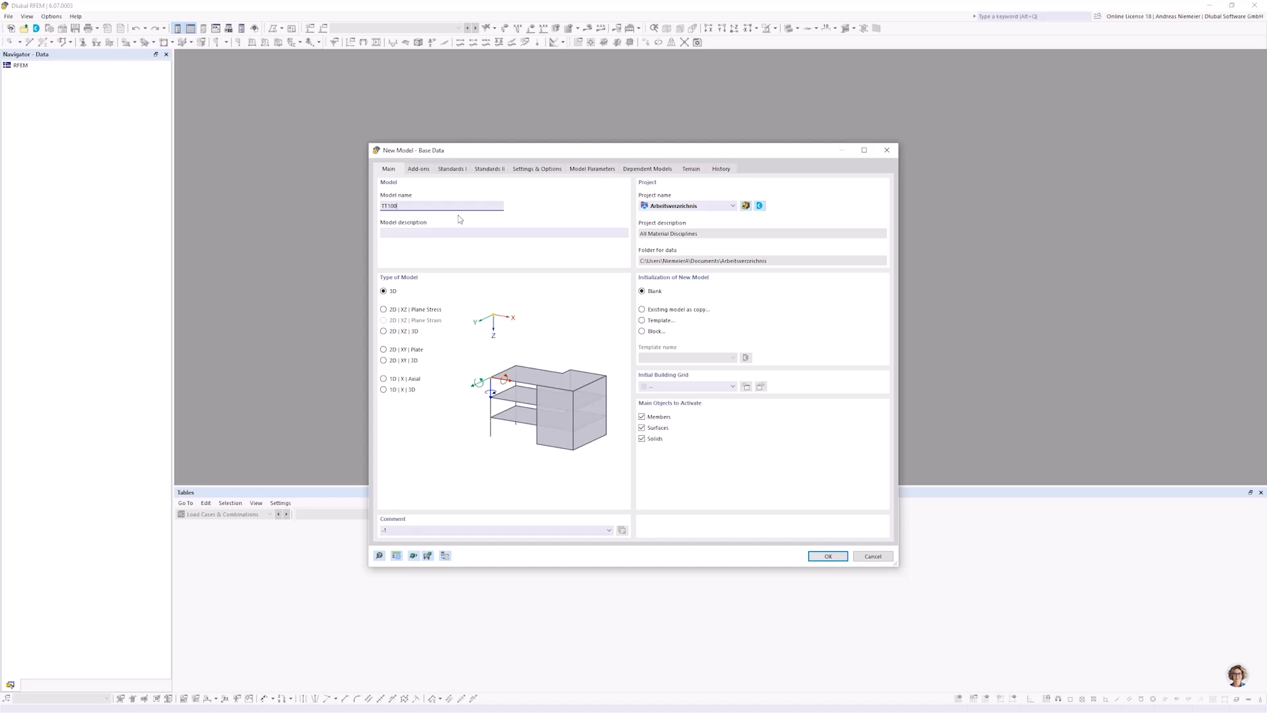
Activate the Wind Simulation add-on, deactivate the combination wizard and load wizards, and create the model TT100.
click(420, 169)
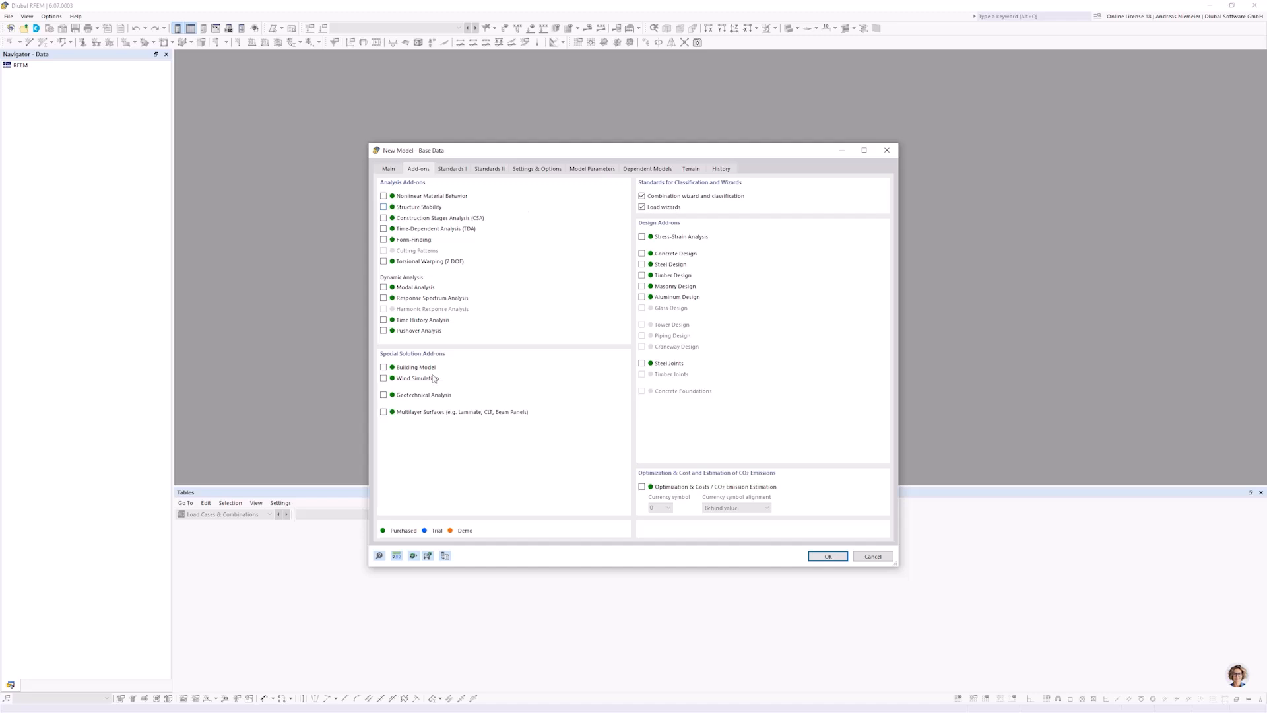
click(384, 379)
click(643, 198)
click(642, 207)
click(454, 172)
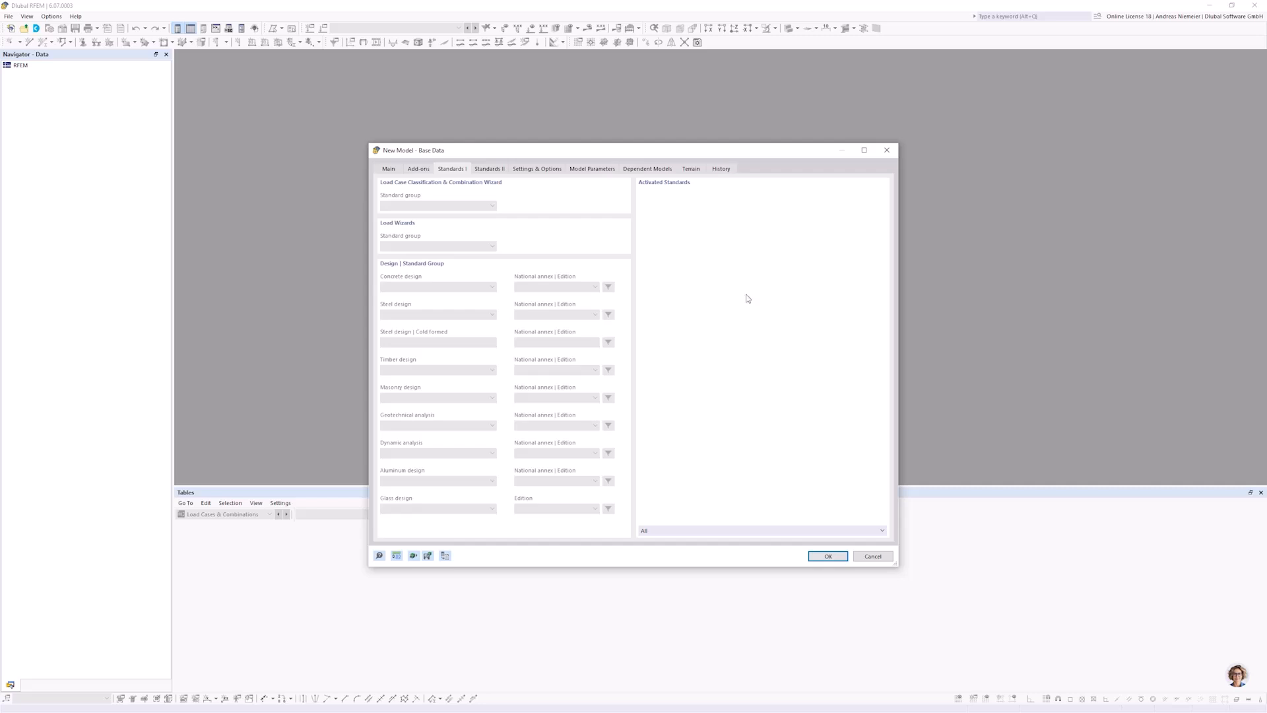
click(828, 557)
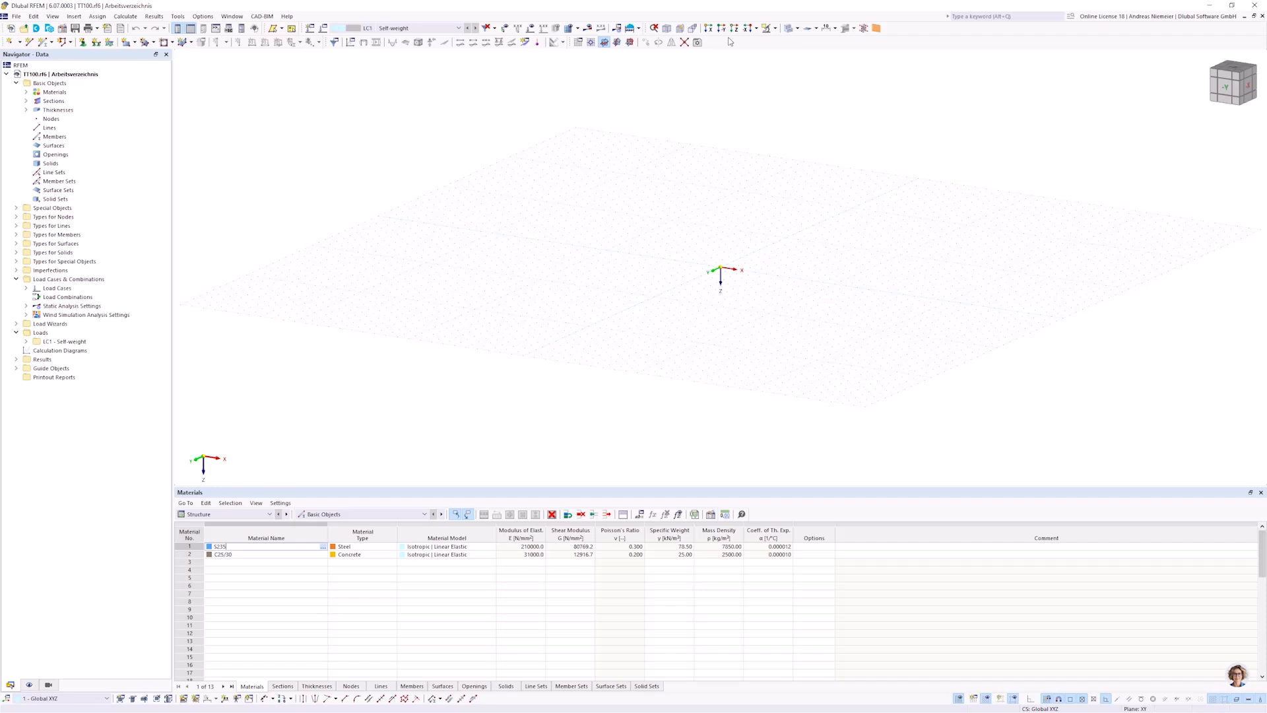
Switch to the YZ work plane and start a new beam member with a new massive square section from the section library.
ctrl+middle_drag(791, 317, 740, 316)
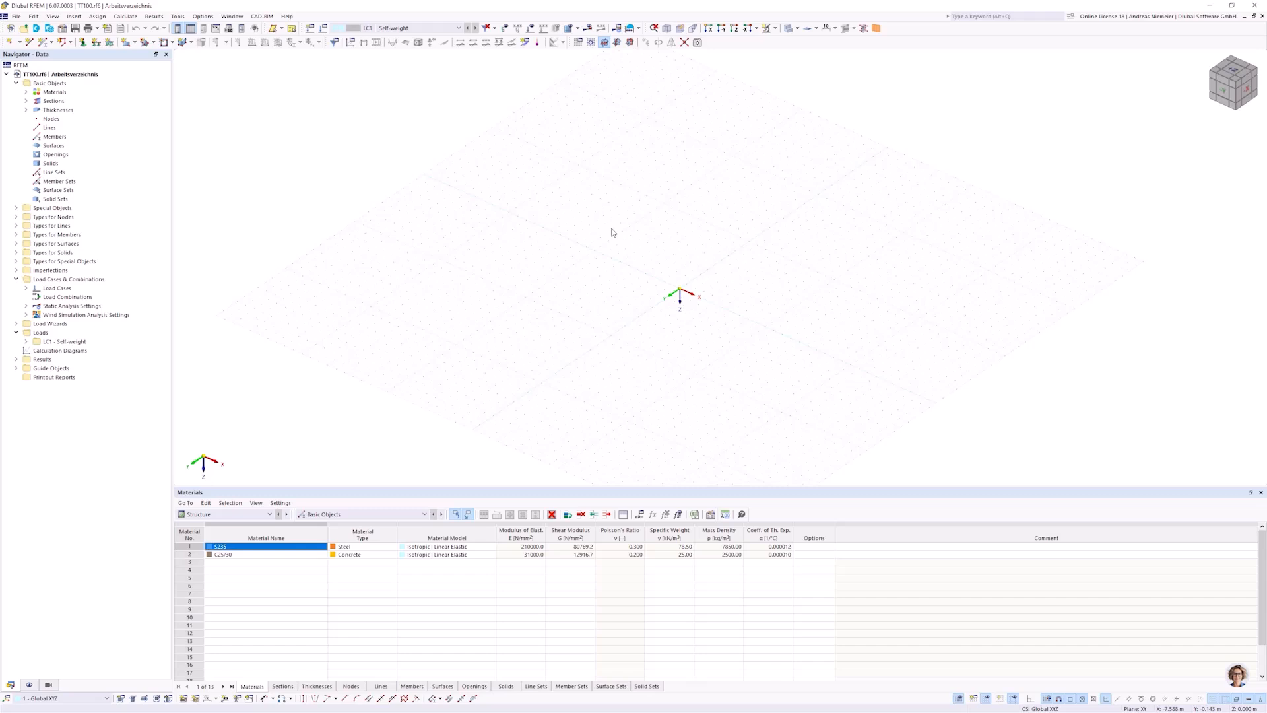
click(618, 42)
click(46, 45)
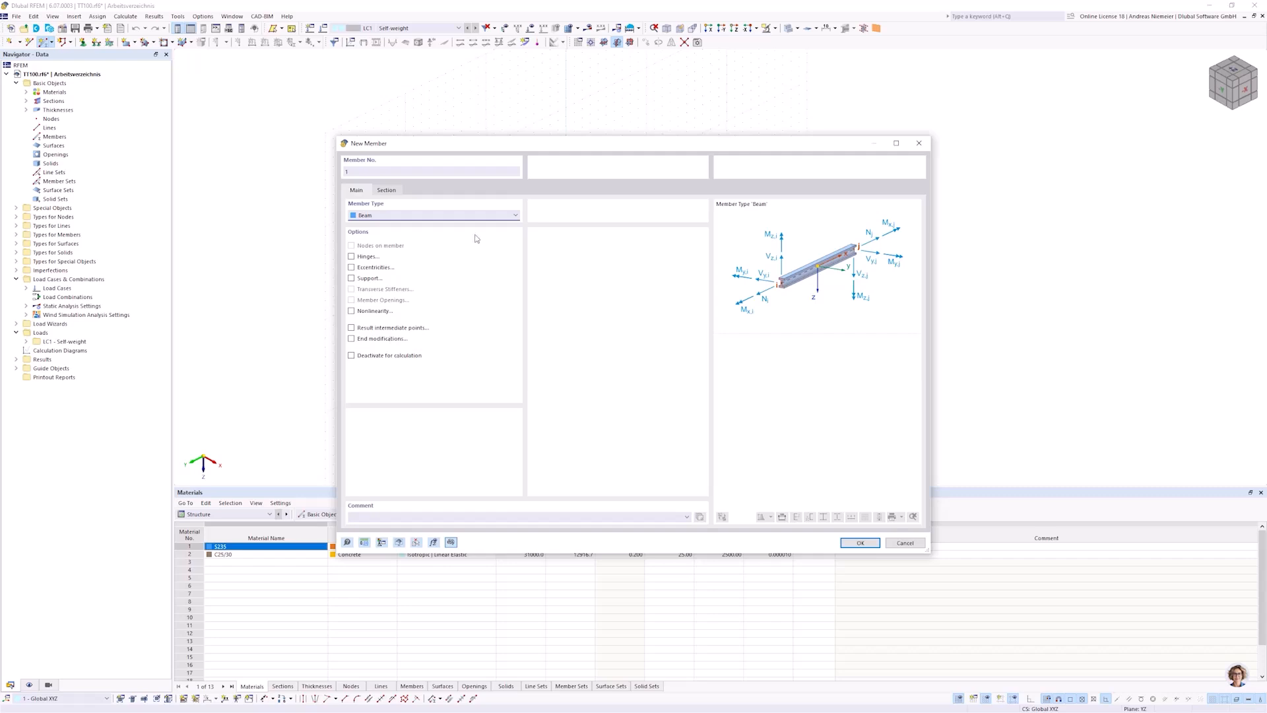
click(387, 190)
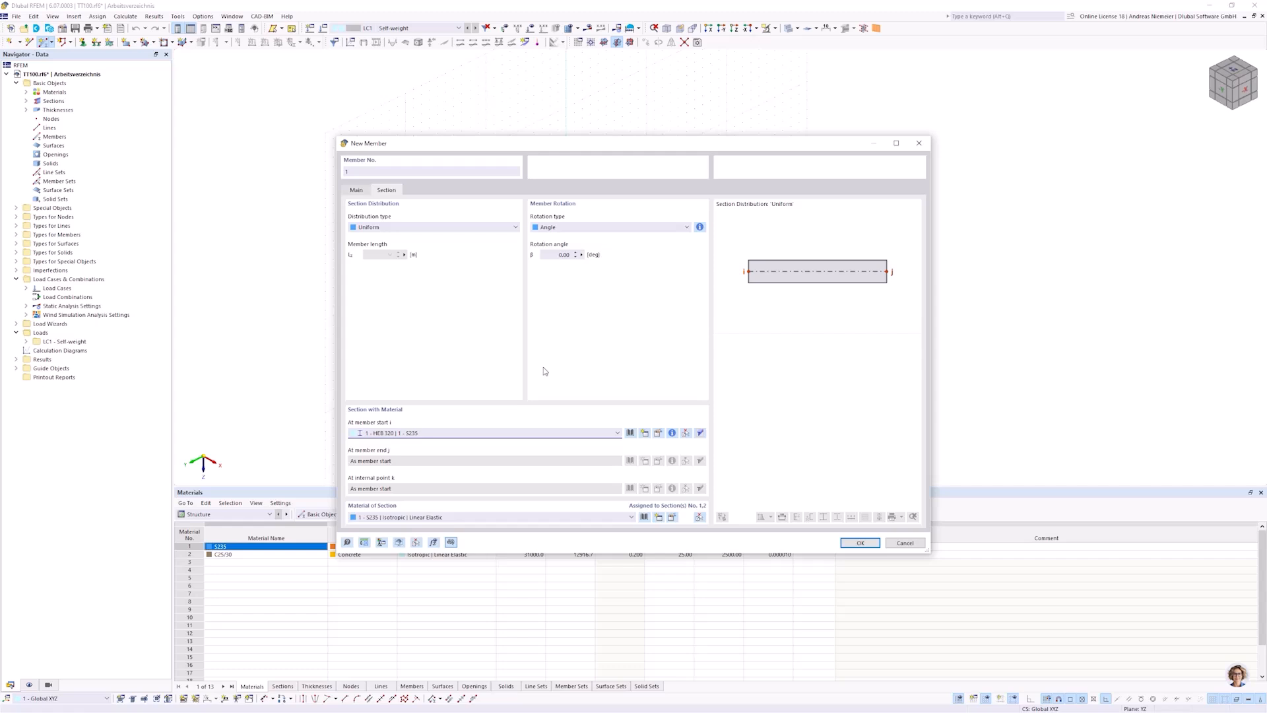
click(531, 434)
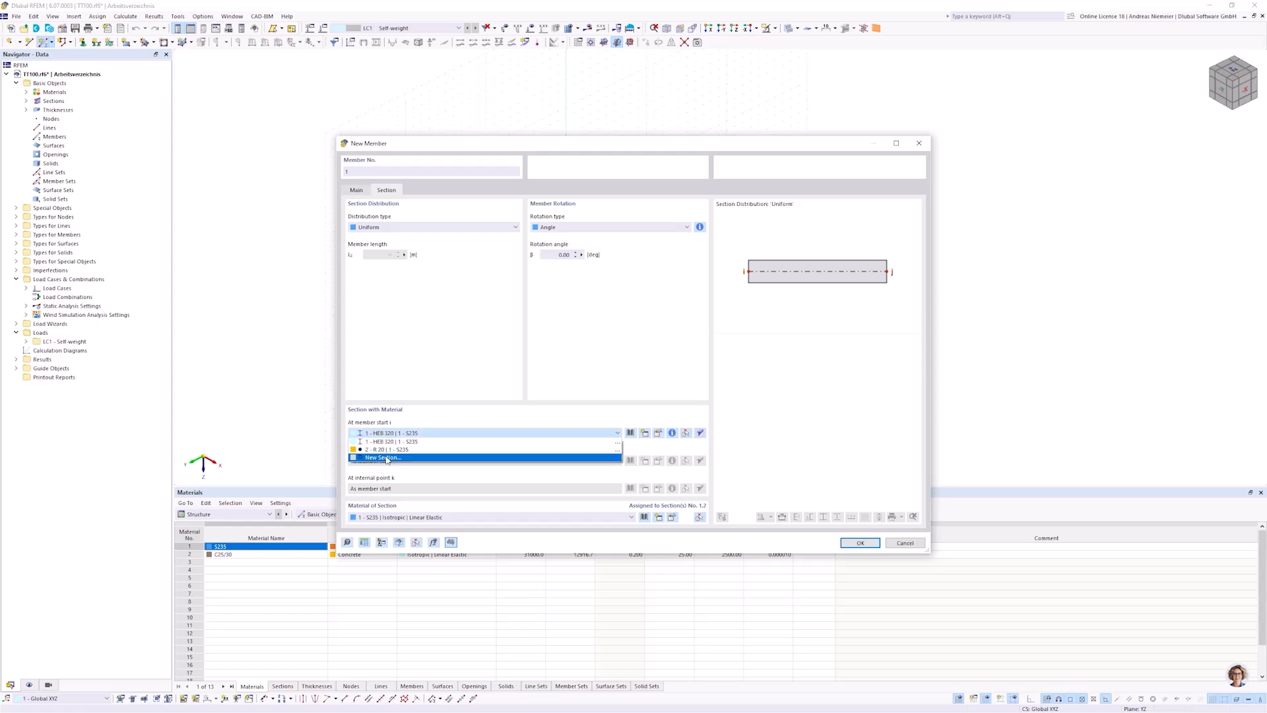
click(386, 457)
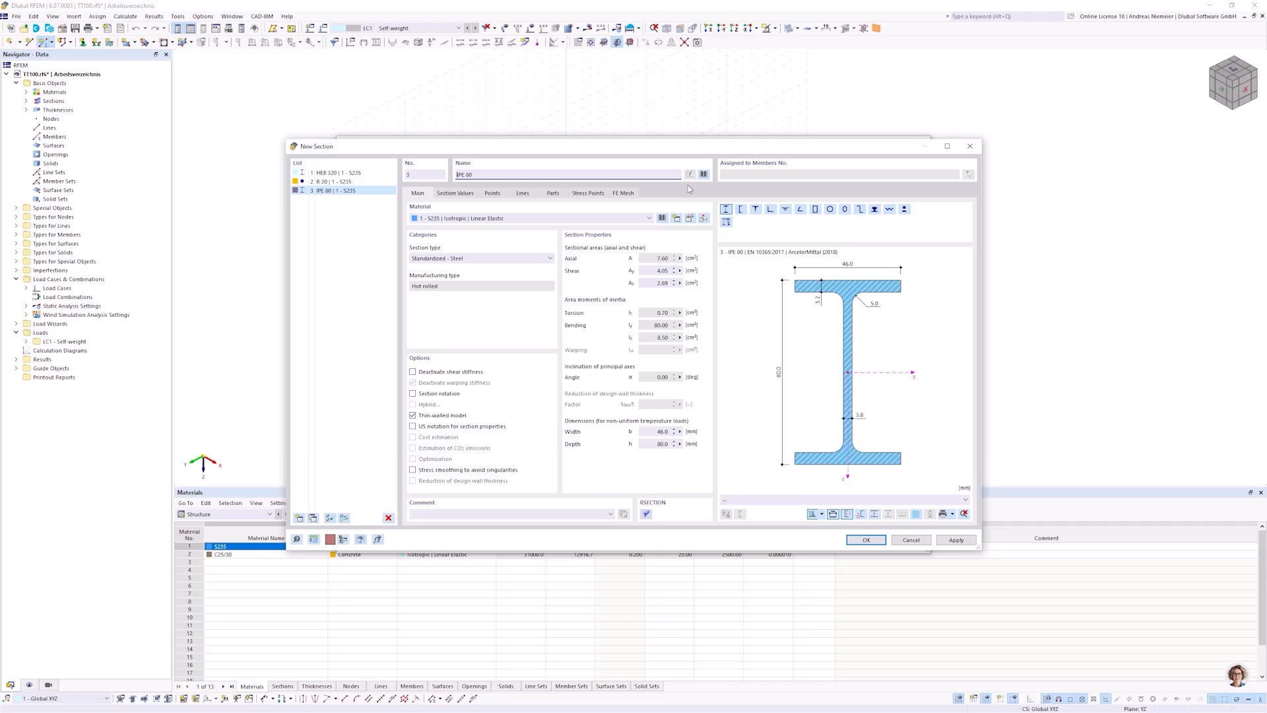
click(704, 173)
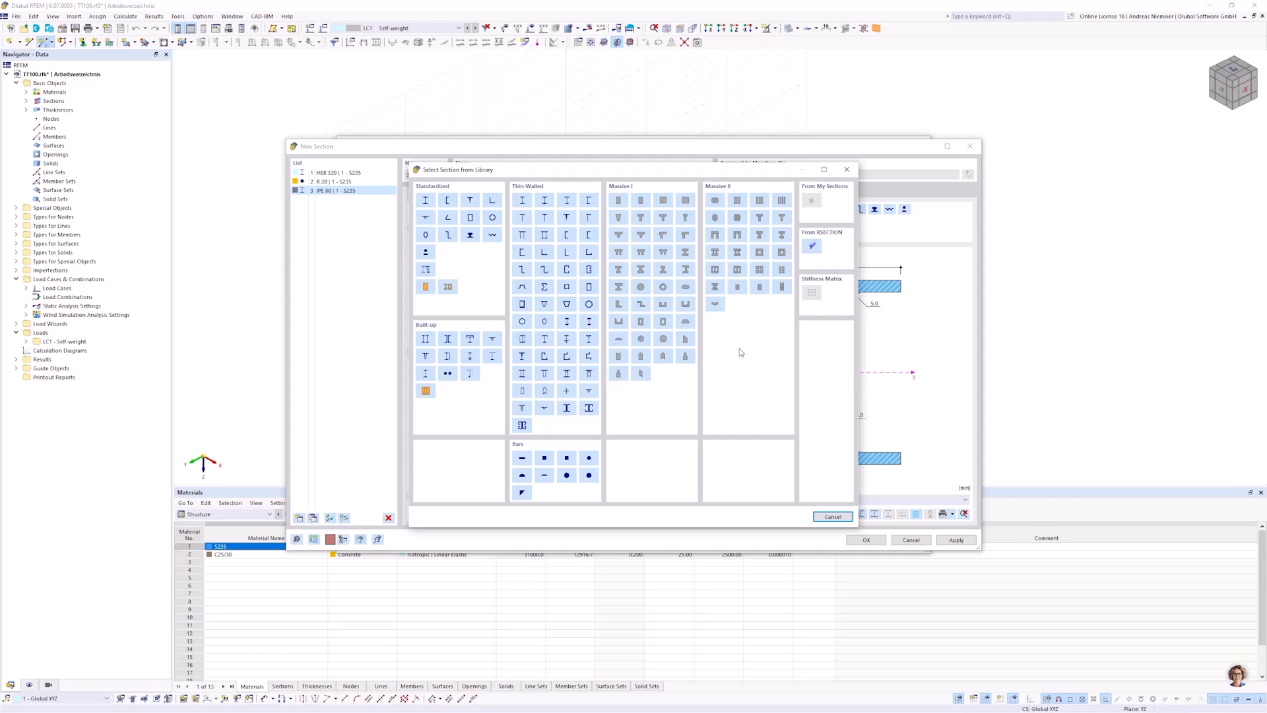
click(665, 204)
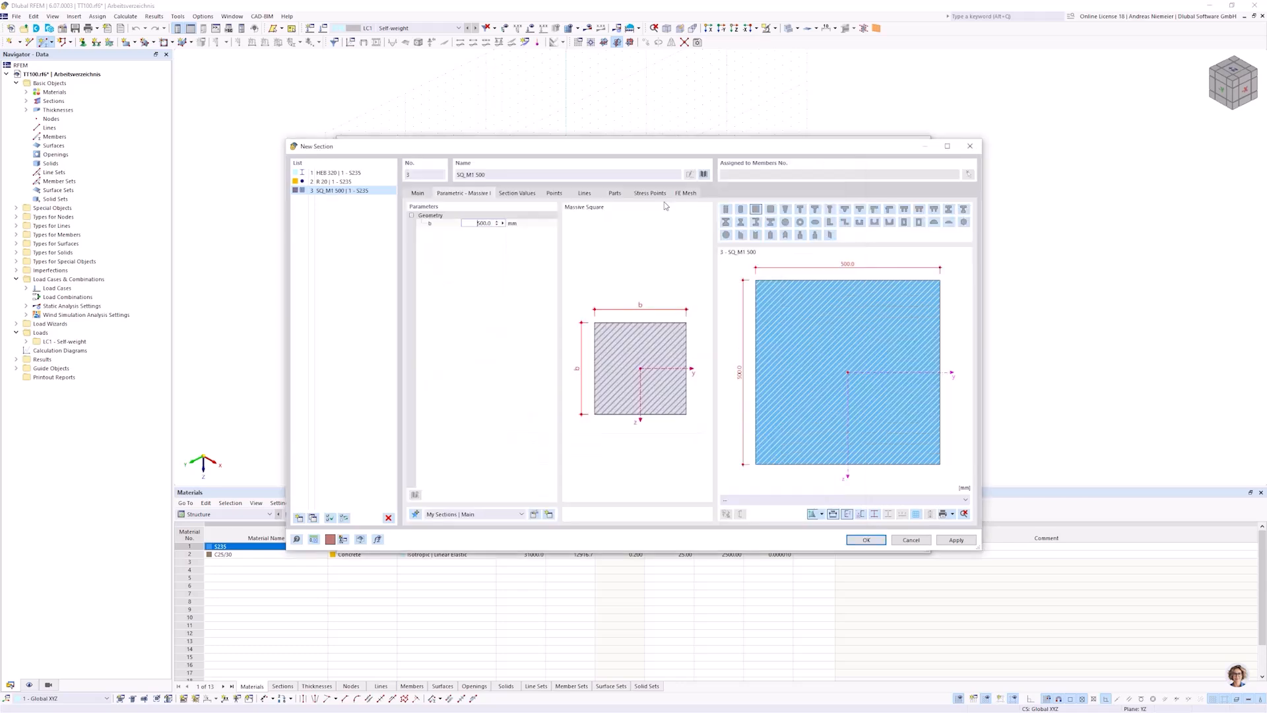
Set the square section's side length to 300 mm and assign it the material C25/30.
double_click(489, 223)
text(300)
click(479, 321)
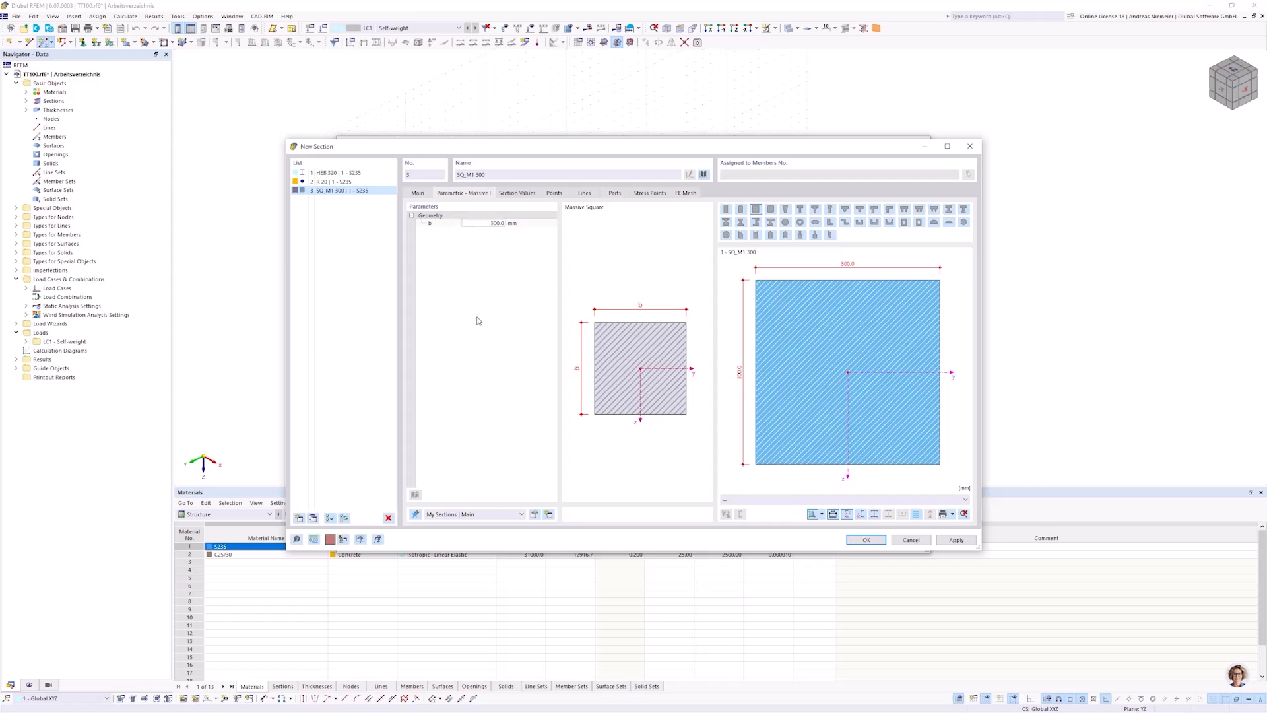
click(418, 194)
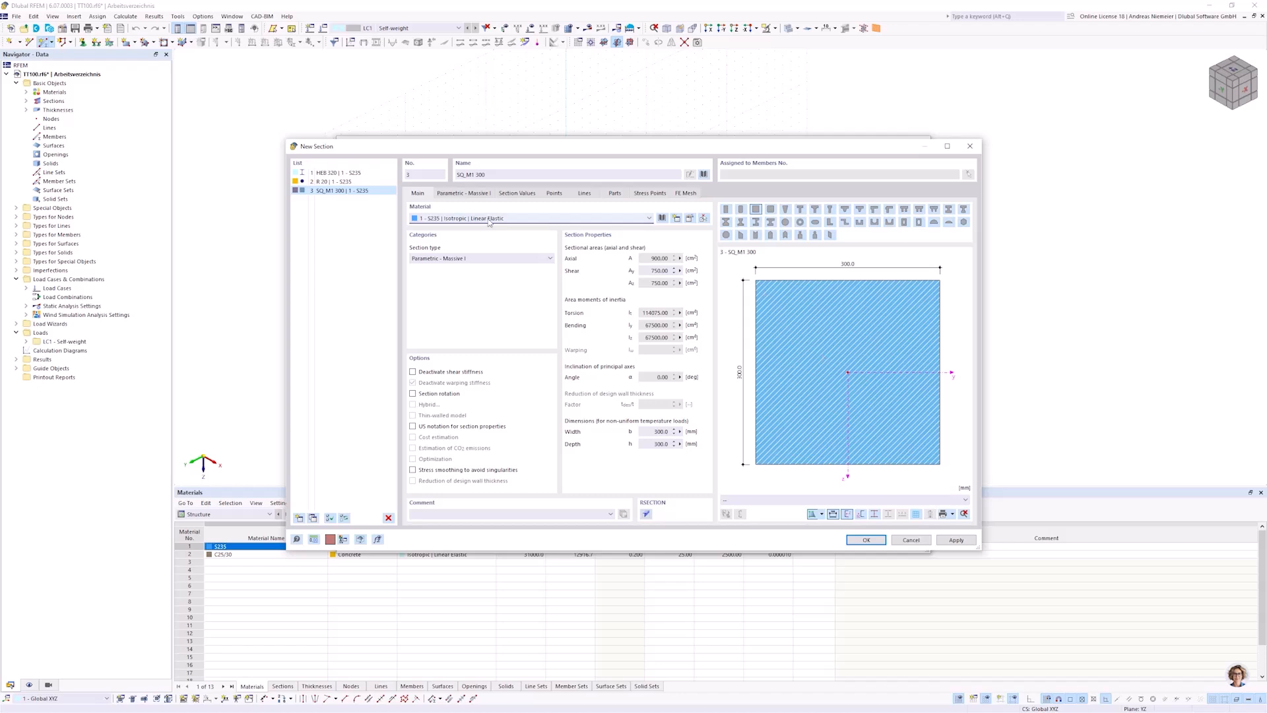
scroll(528, 218, down, 1)
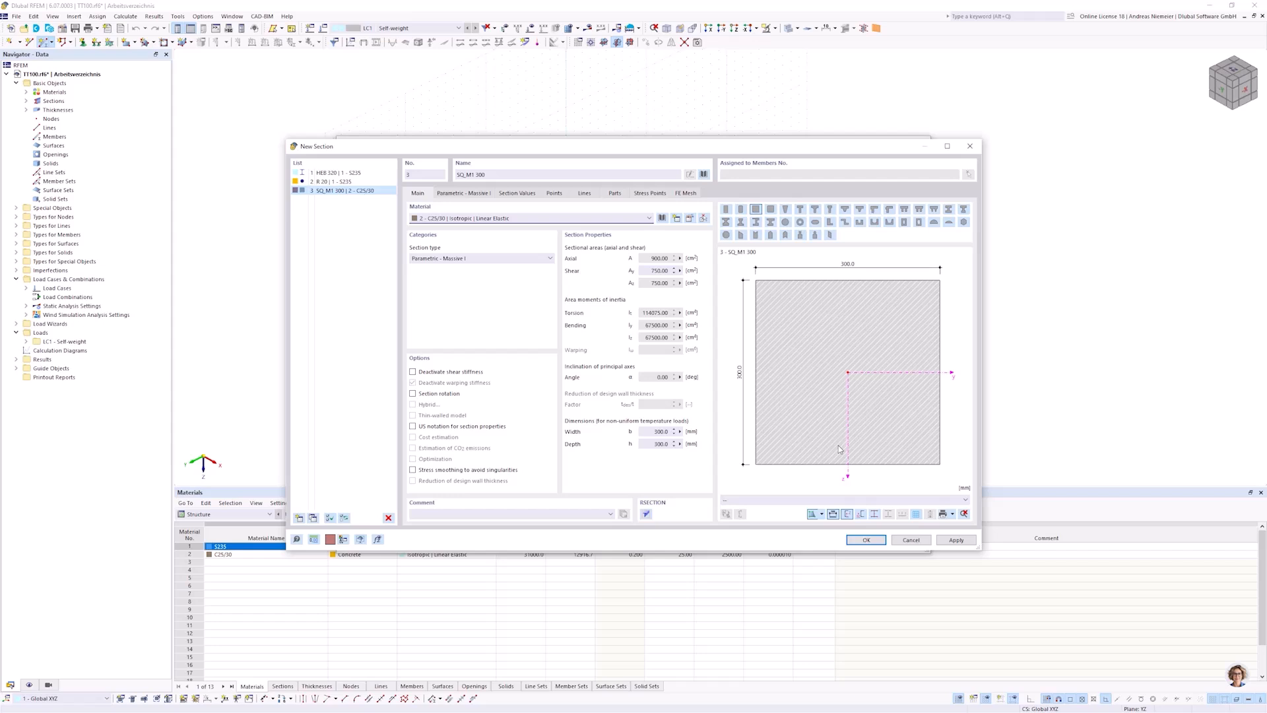
click(866, 541)
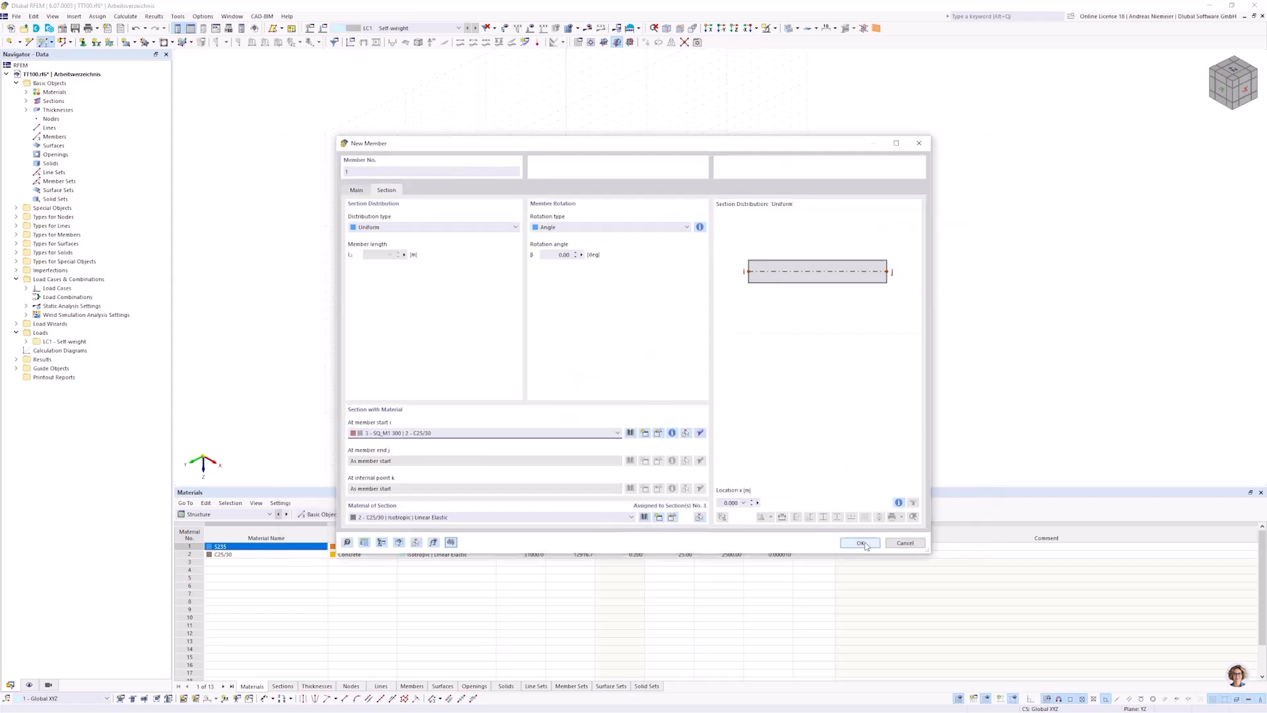
Draw a vertical column member about 1 m high, starting at the coordinate origin.
click(864, 544)
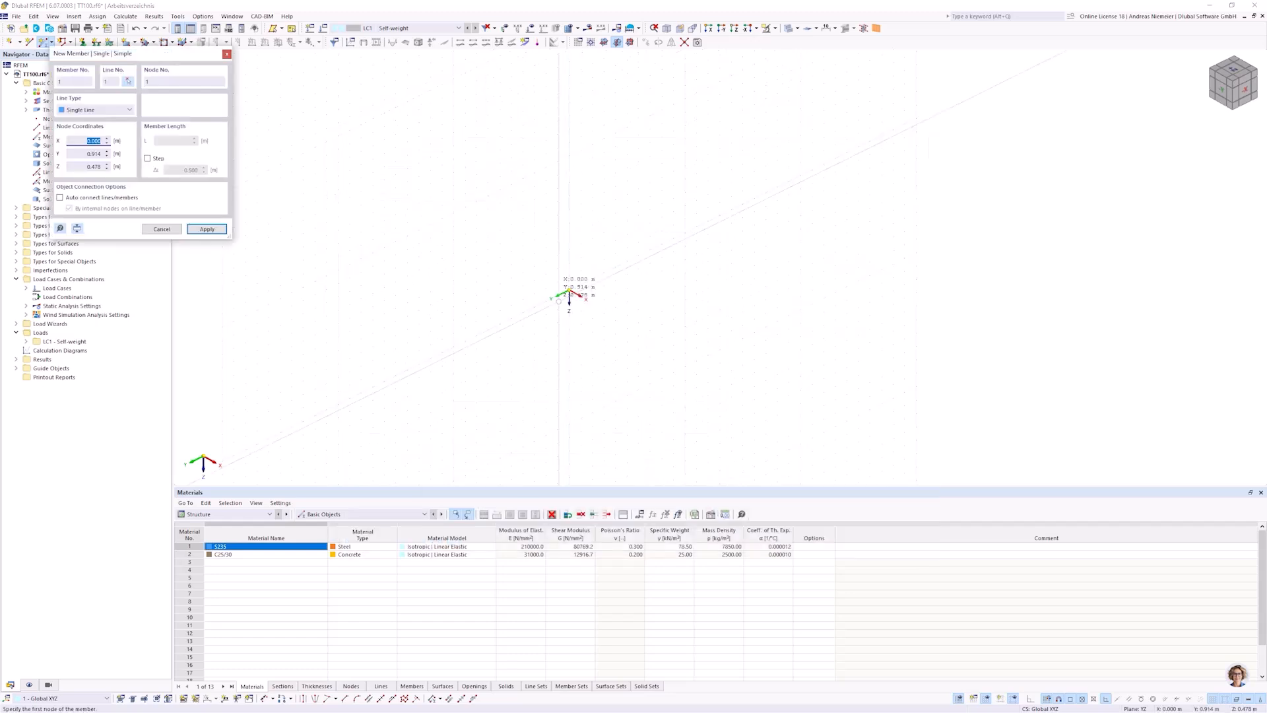
click(574, 283)
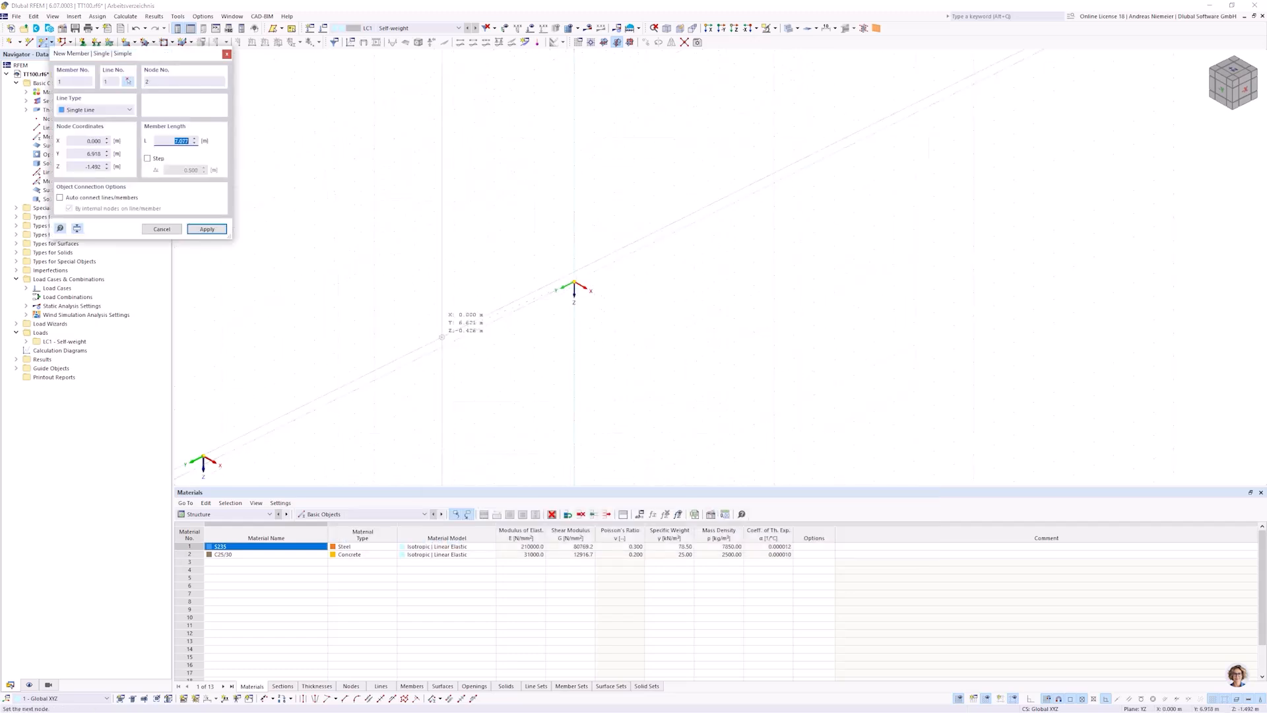
click(574, 258)
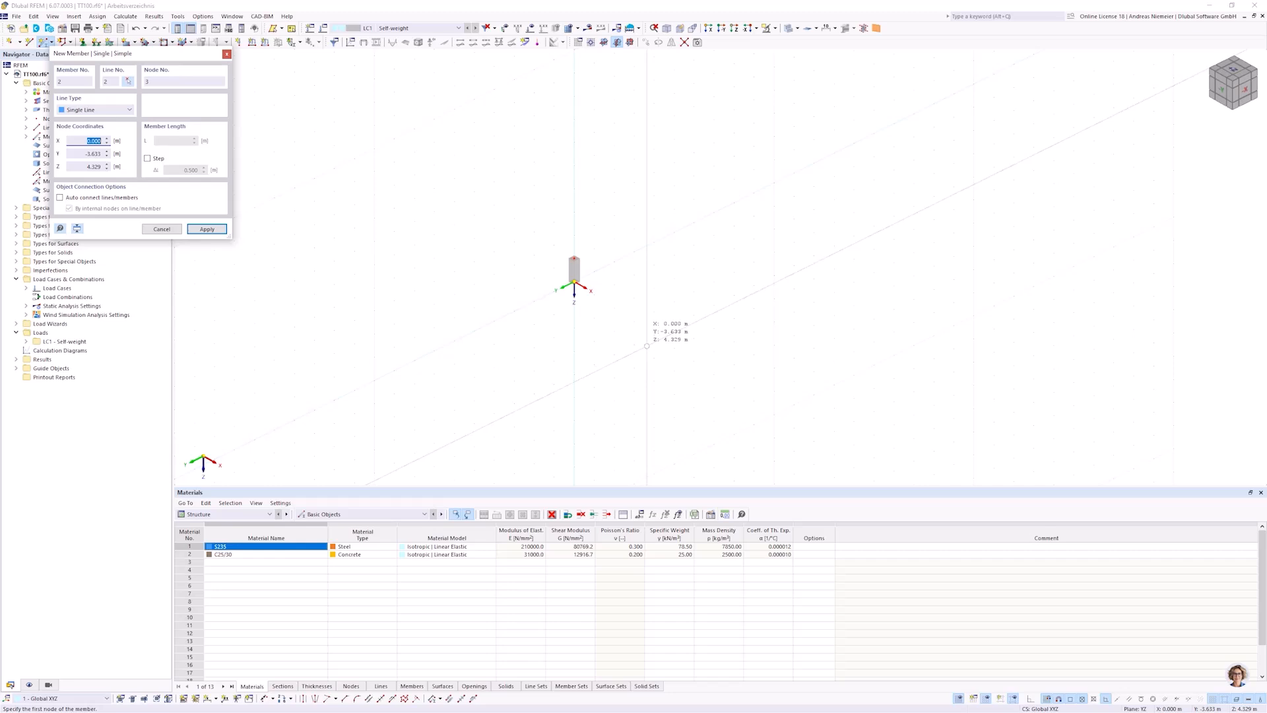
key(Escape)
View the column close up and switch the model display through wireframe to solid rendering.
scroll(553, 283, up, 3)
ctrl+middle_drag(553, 284, 759, 298)
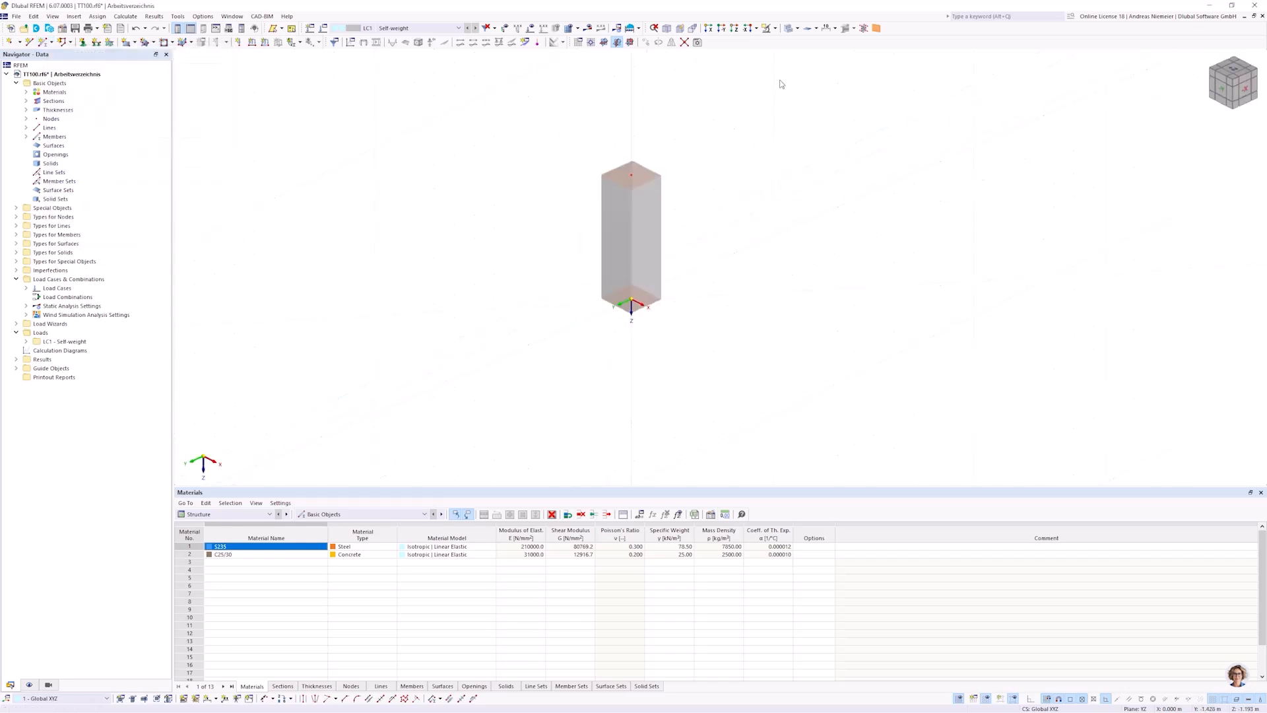
click(790, 28)
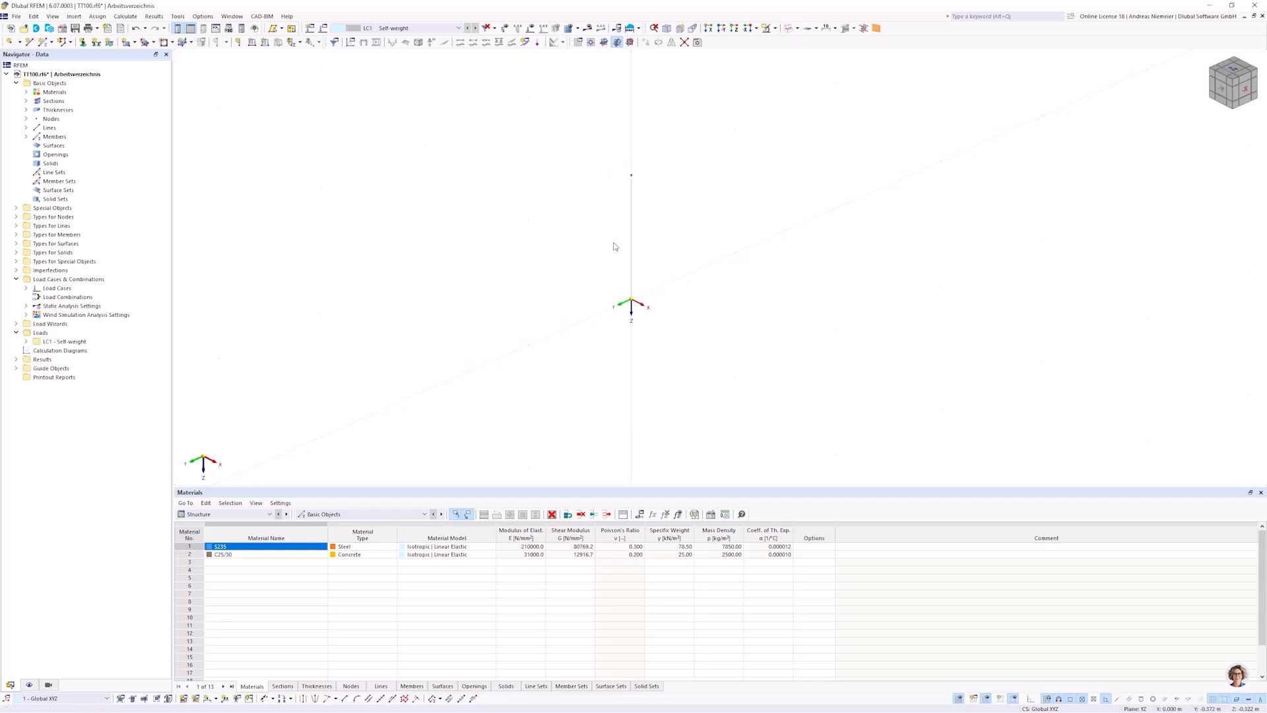
click(787, 30)
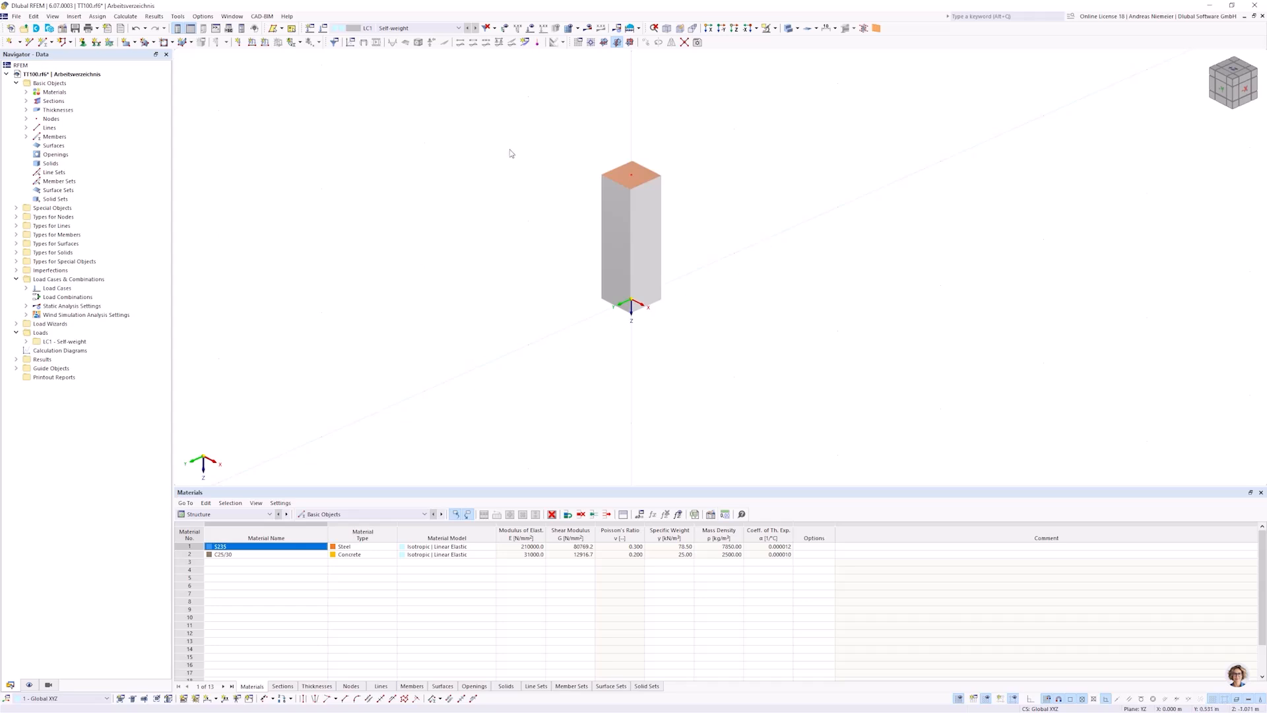
Assign the Fixed nodal support to the node at the base of the column.
click(83, 42)
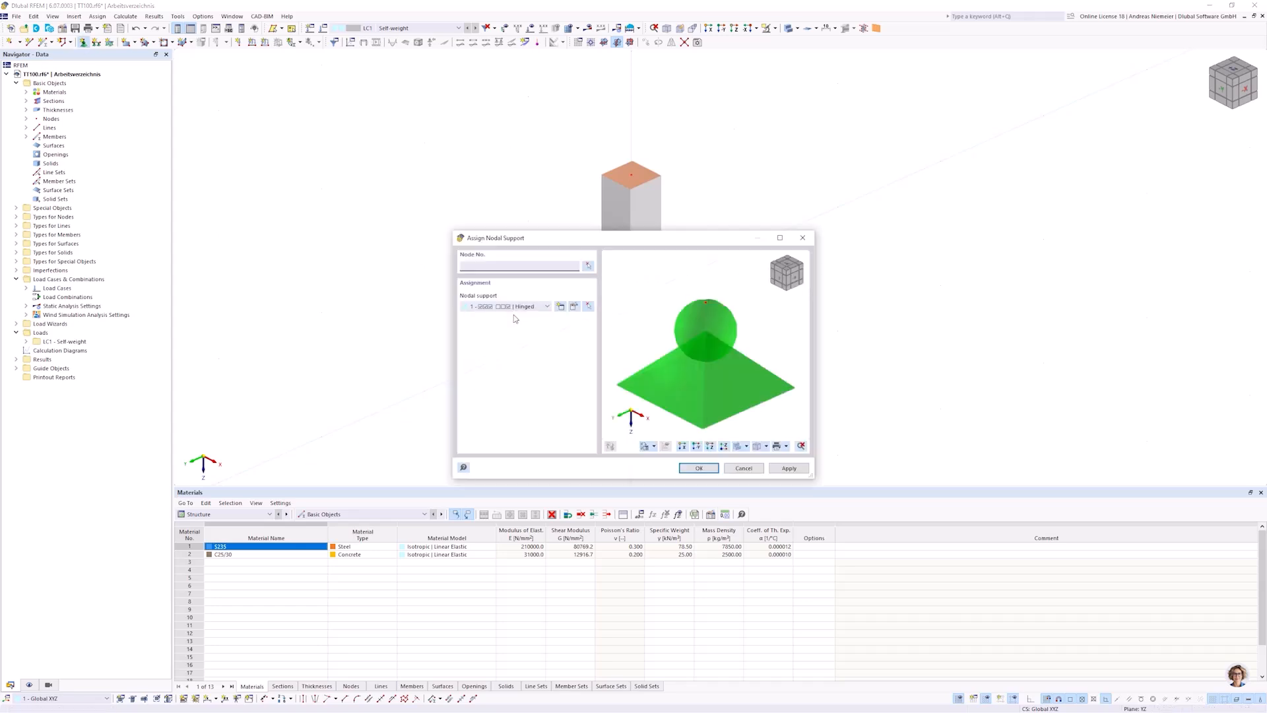
click(521, 306)
click(521, 331)
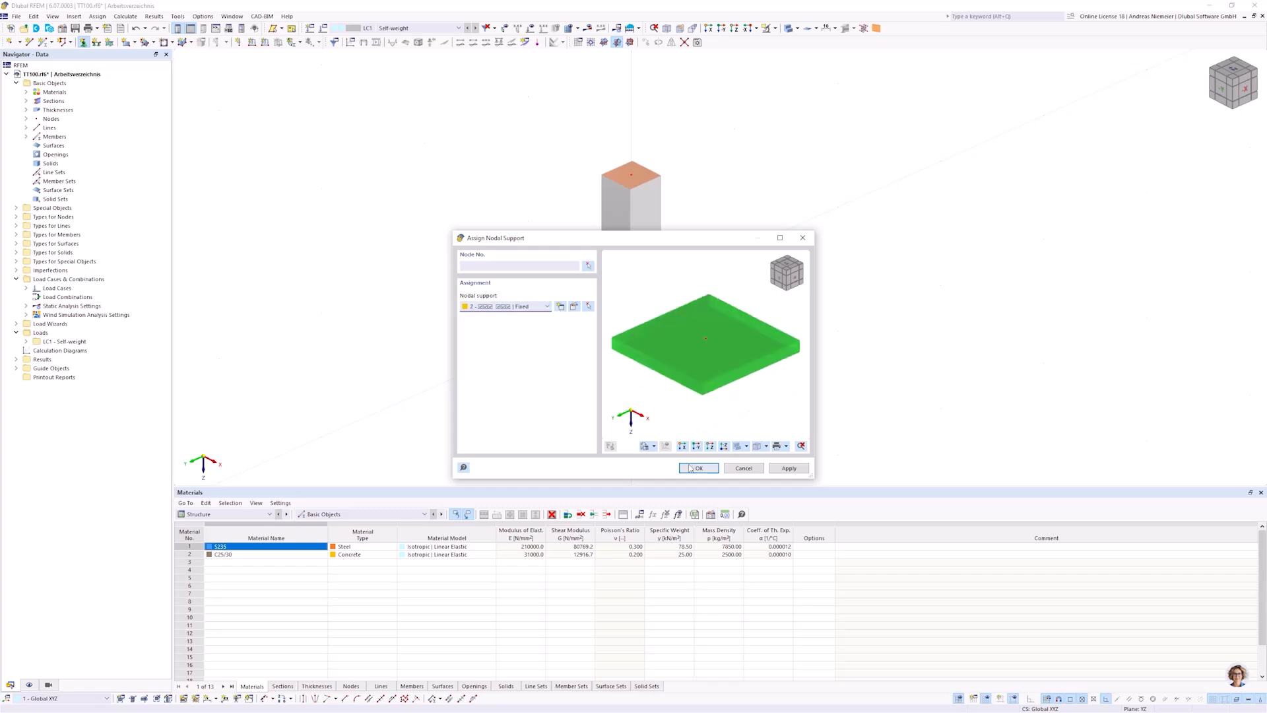
click(698, 468)
drag(556, 271, 698, 360)
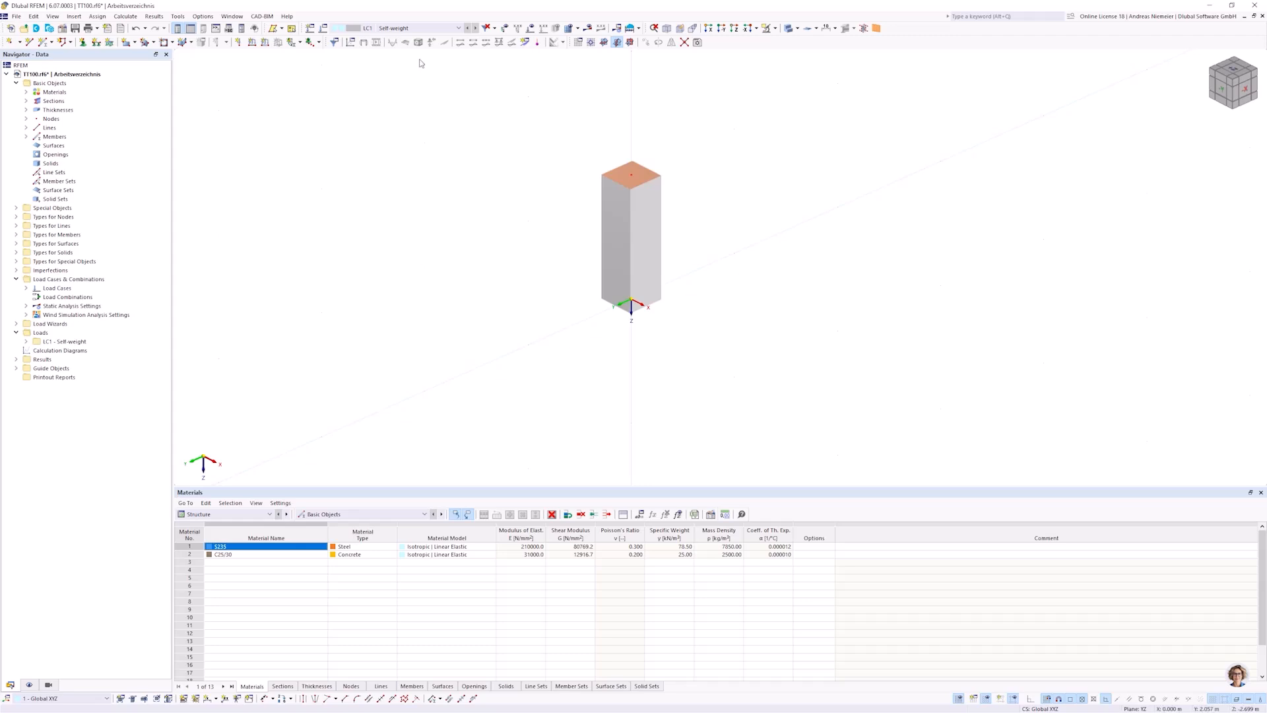
Calculate the results of the self-weight load case and switch the model display to wireframe.
click(587, 27)
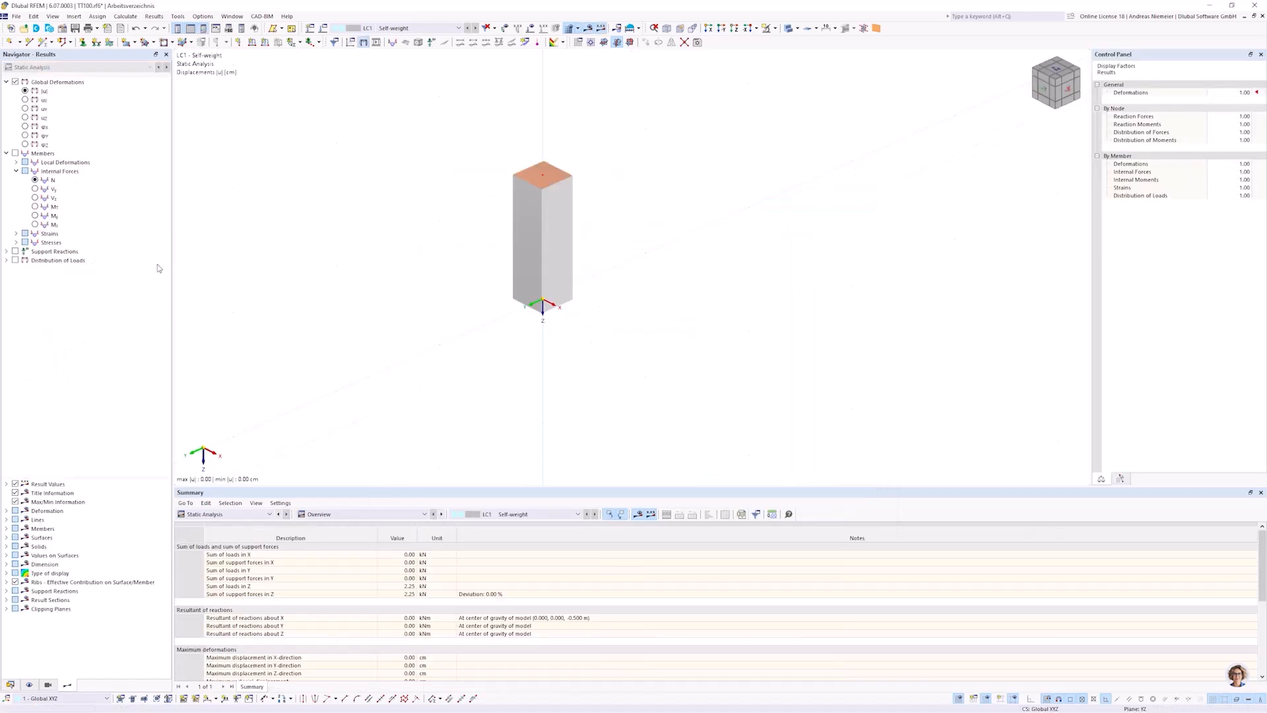
mouse_move(523, 213)
click(793, 32)
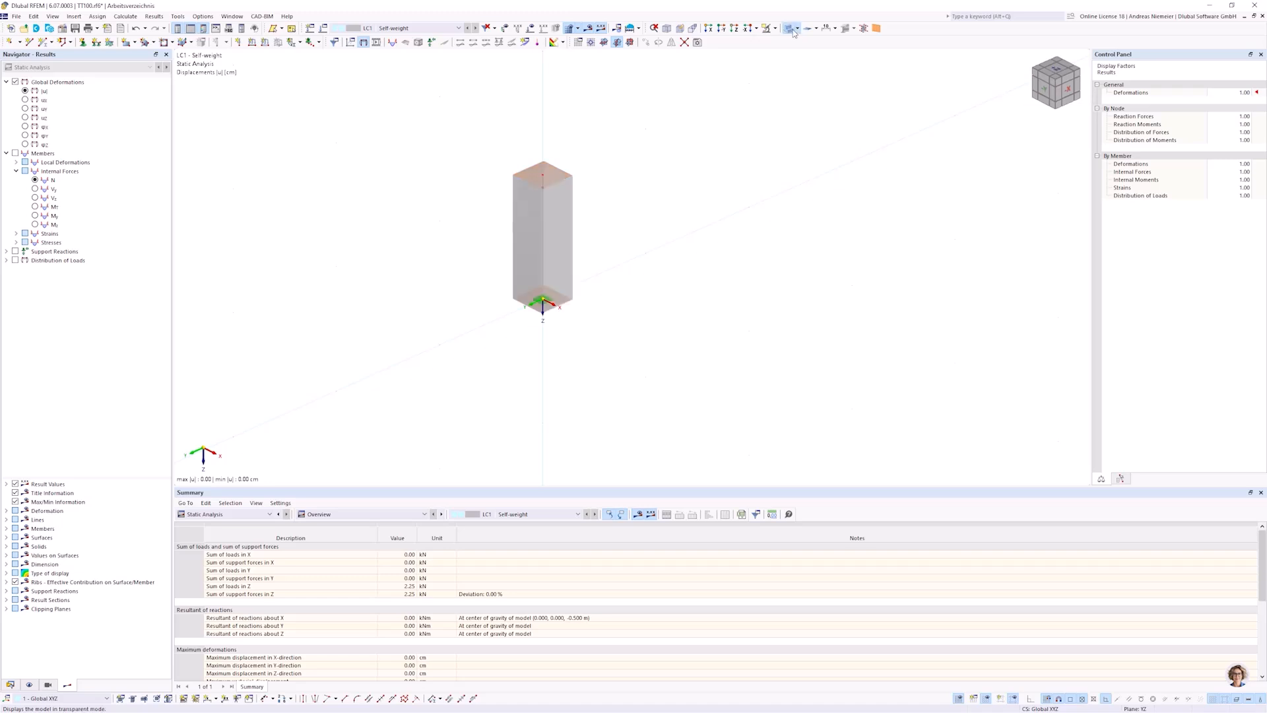
click(793, 30)
ctrl+middle_drag(629, 264, 593, 207)
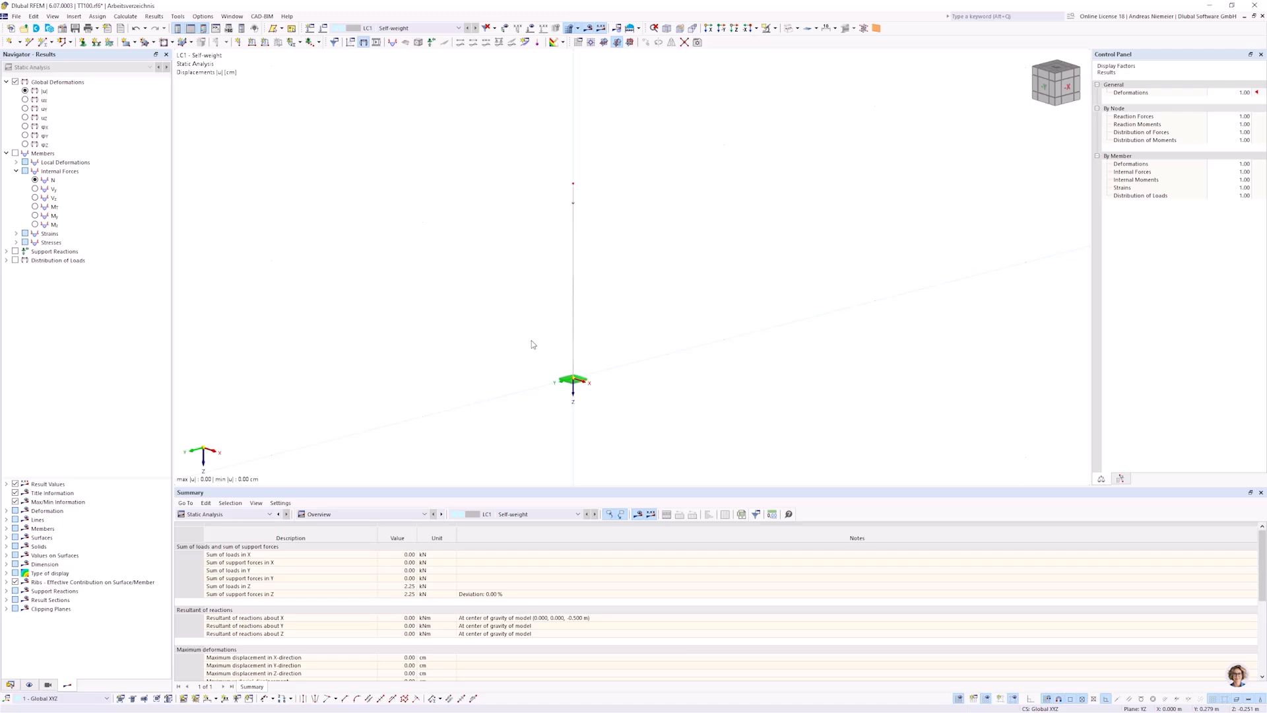
Display the member axial forces N with an internal forces display factor of 8, together with the support reactions.
click(15, 154)
click(38, 182)
click(1248, 172)
click(1249, 170)
click(1250, 170)
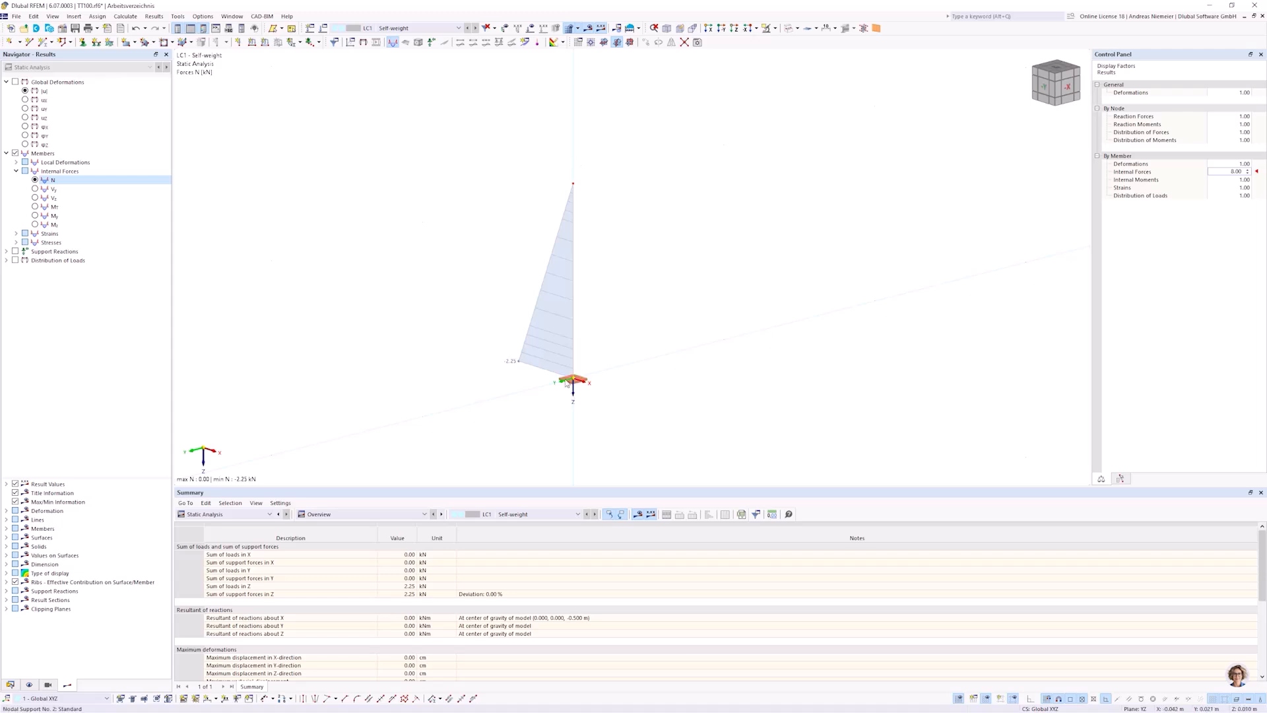
click(16, 252)
middle_drag(394, 421, 418, 327)
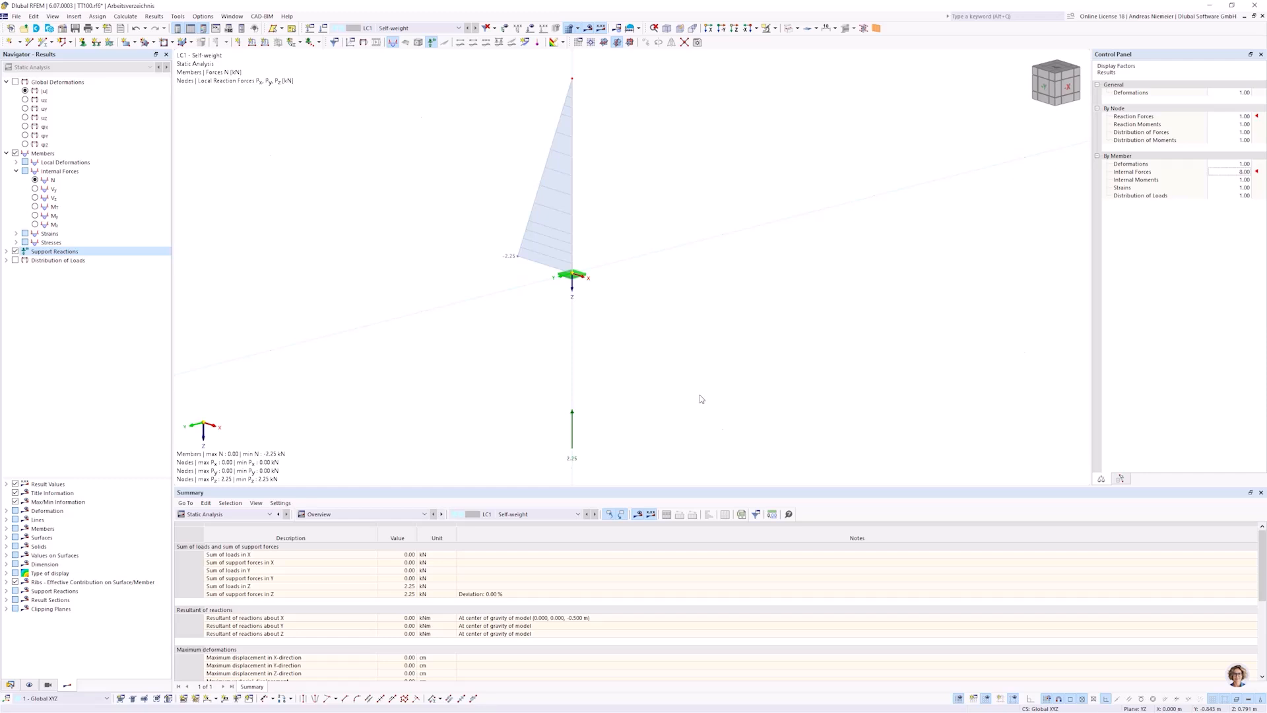
Examine the settings for a new member load without creating one.
click(265, 42)
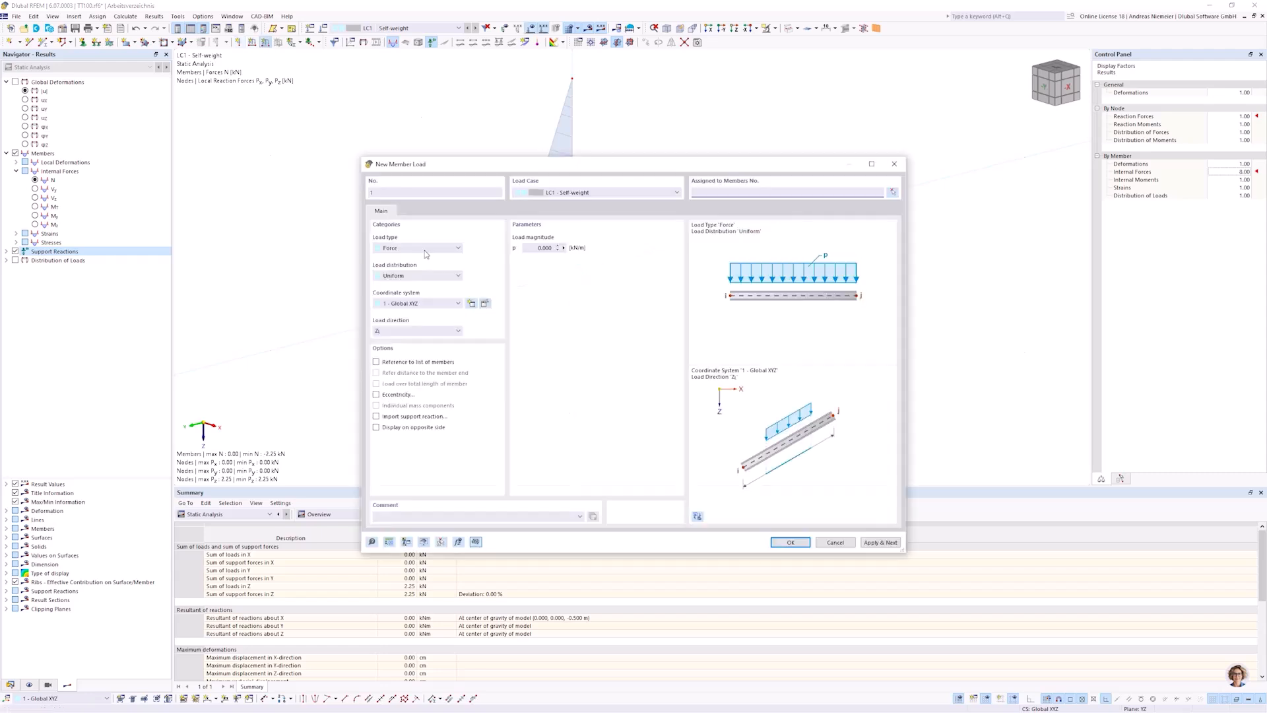
click(836, 543)
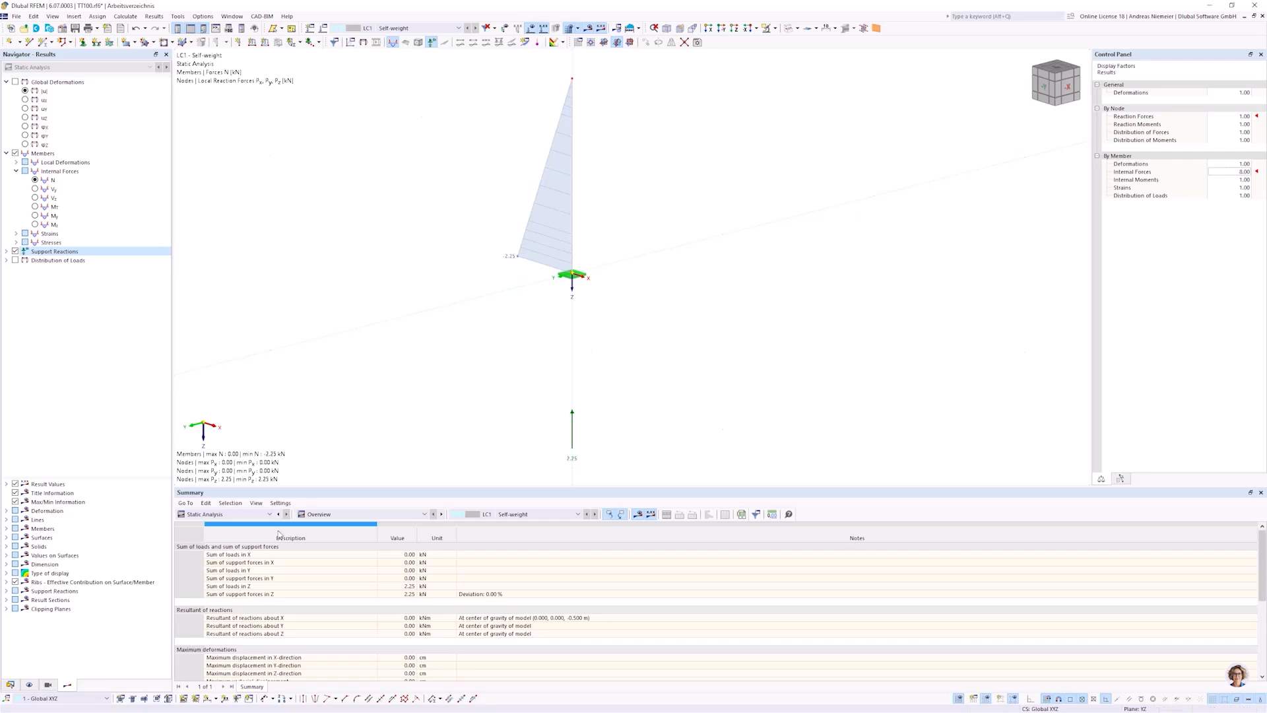
Open the load cases table and create a new load case in the LC2 row.
click(230, 515)
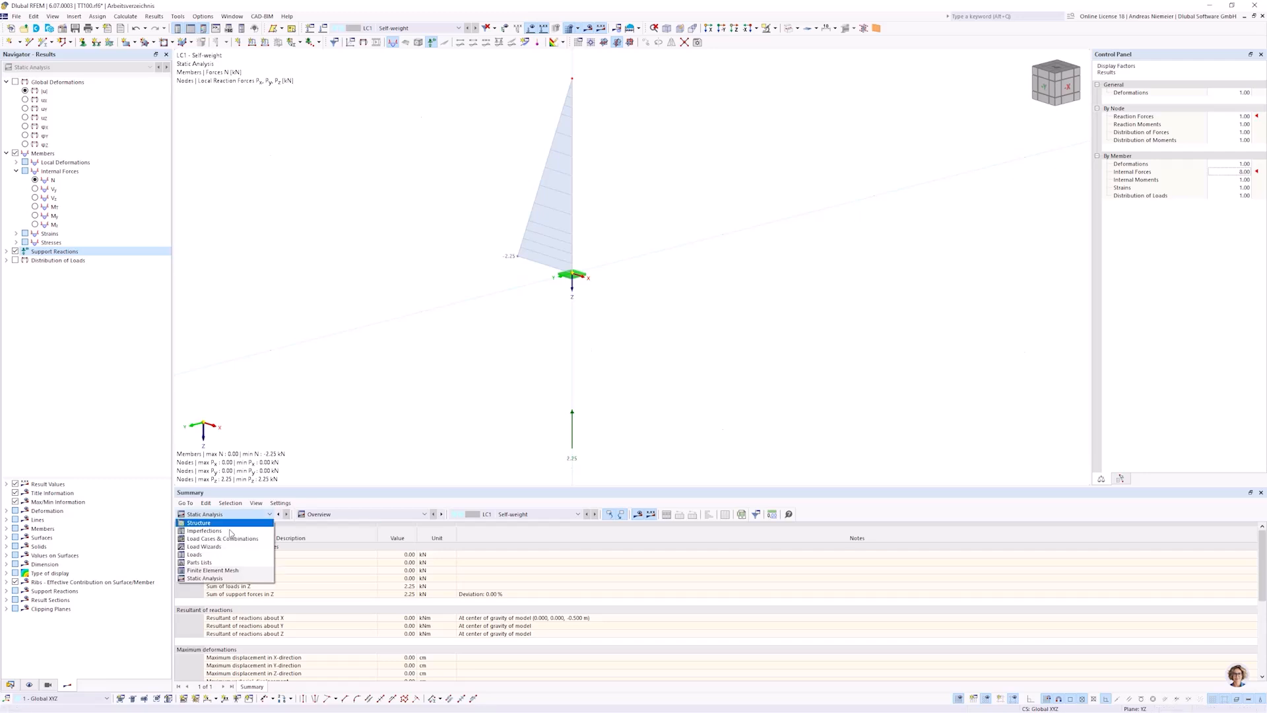
click(218, 540)
click(217, 555)
click(191, 554)
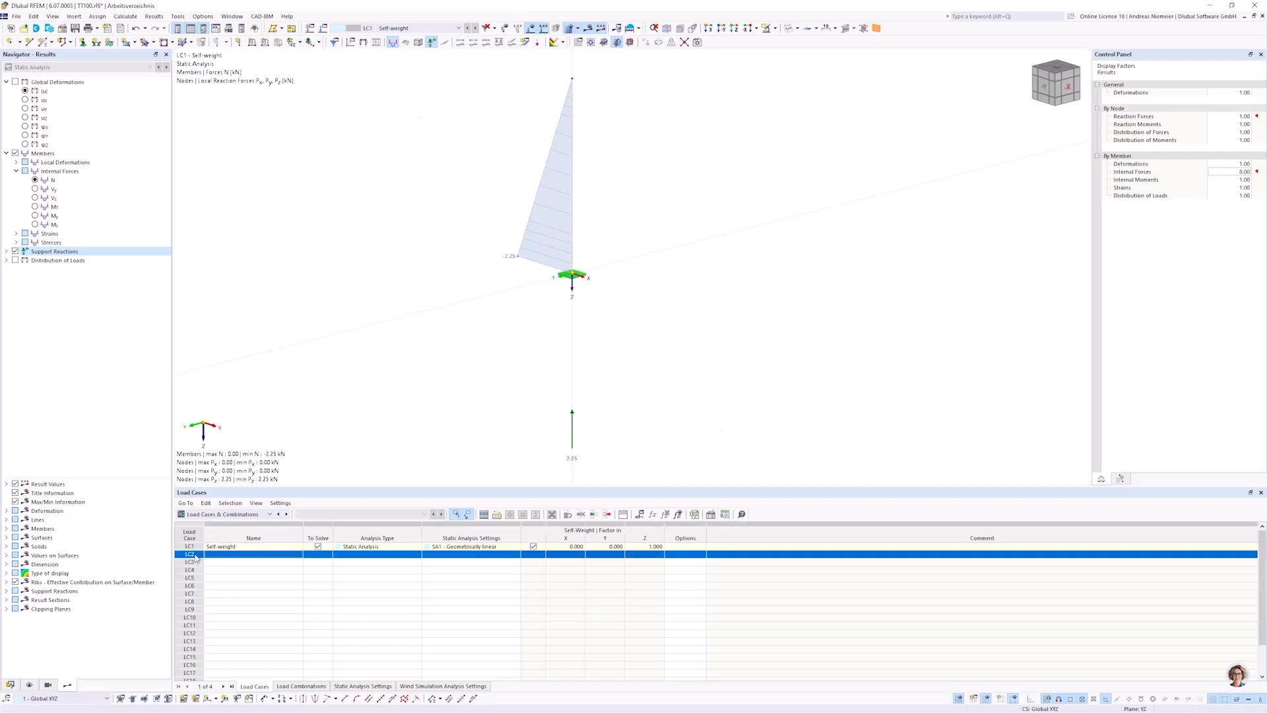
double_click(195, 556)
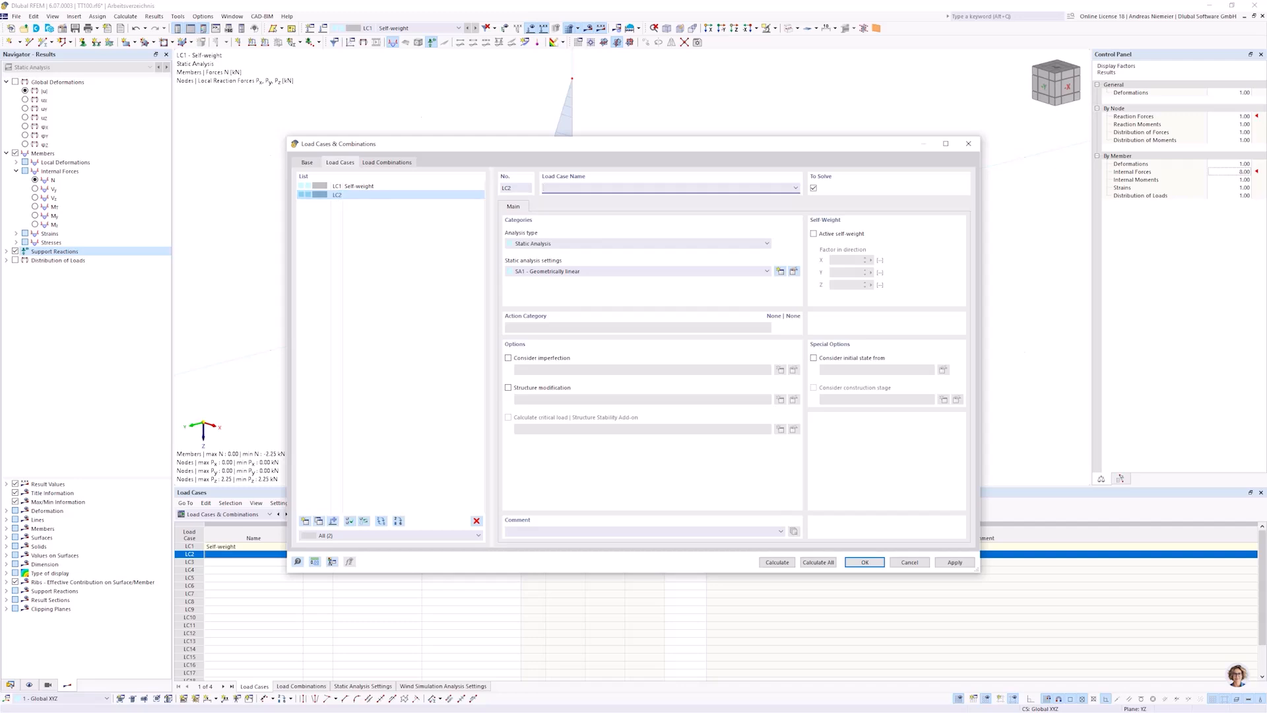
Name load case LC2 "CFD Wind" and set its analysis type to Wind Simulation.
text(CFD Wind)
click(530, 244)
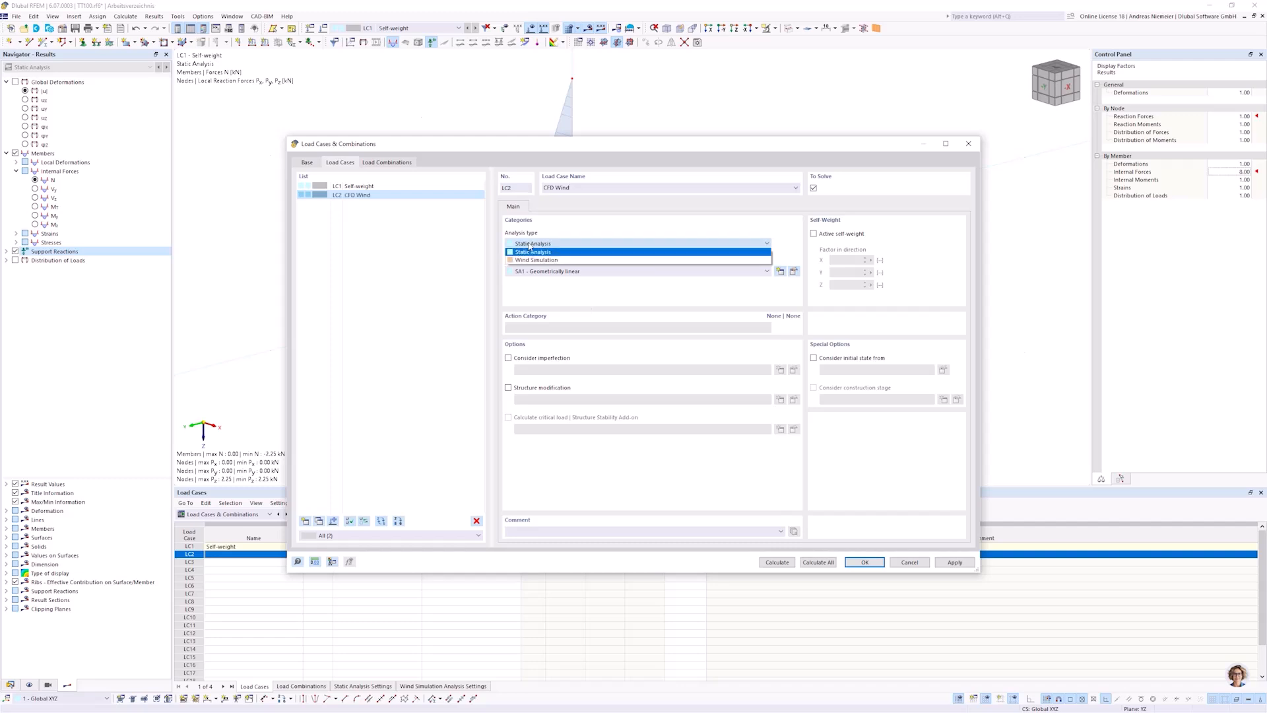
click(530, 260)
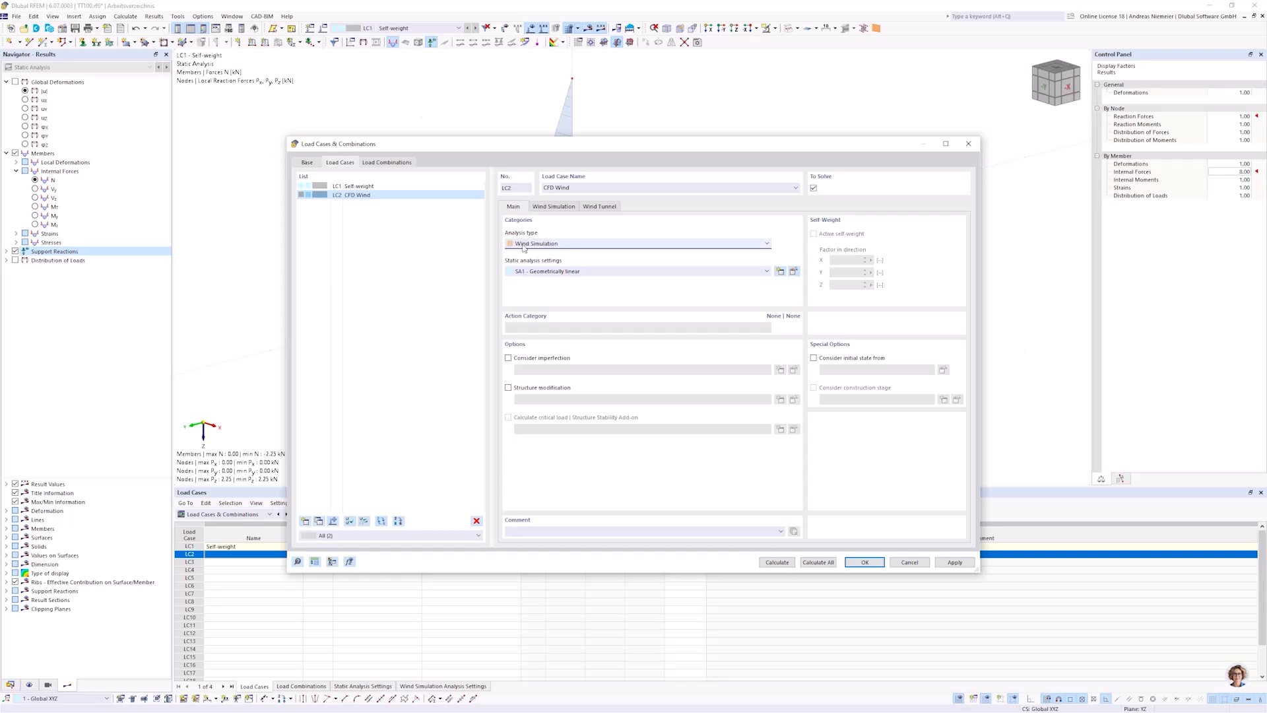
Examine the wind simulation settings of LC2 and the flow and calculation parameters of analysis settings WA1.
click(554, 206)
click(597, 207)
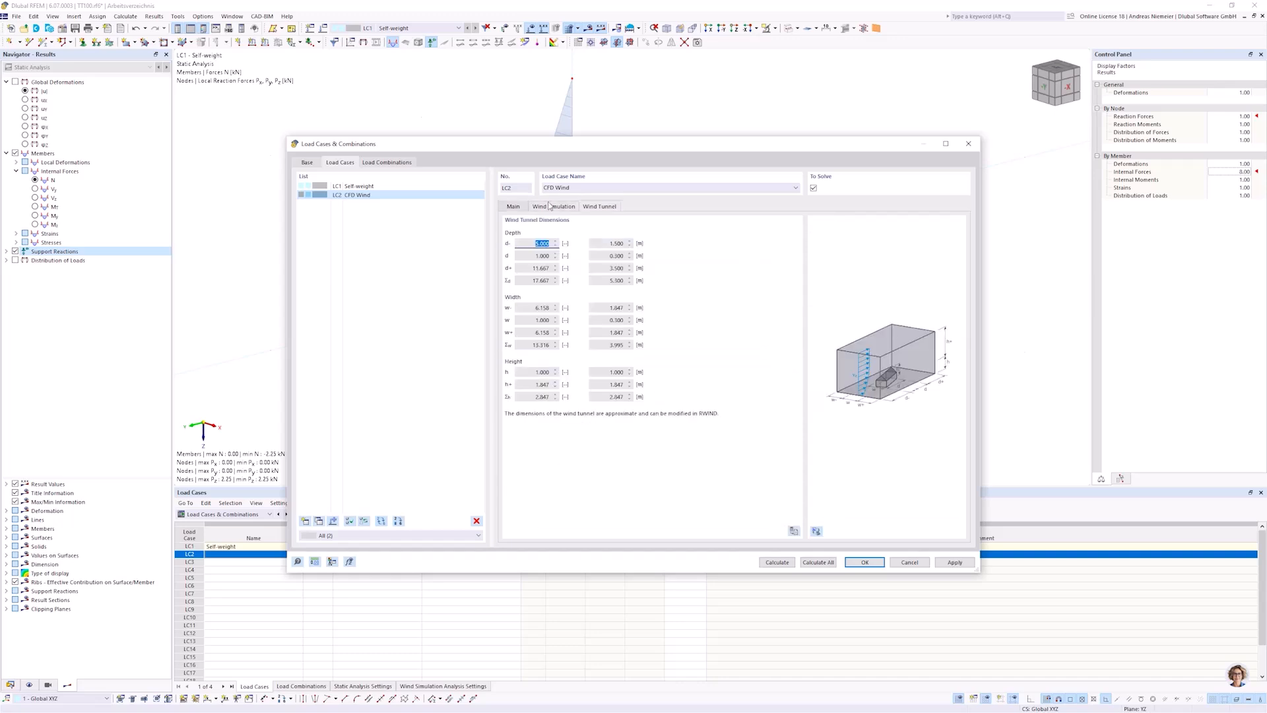
click(551, 206)
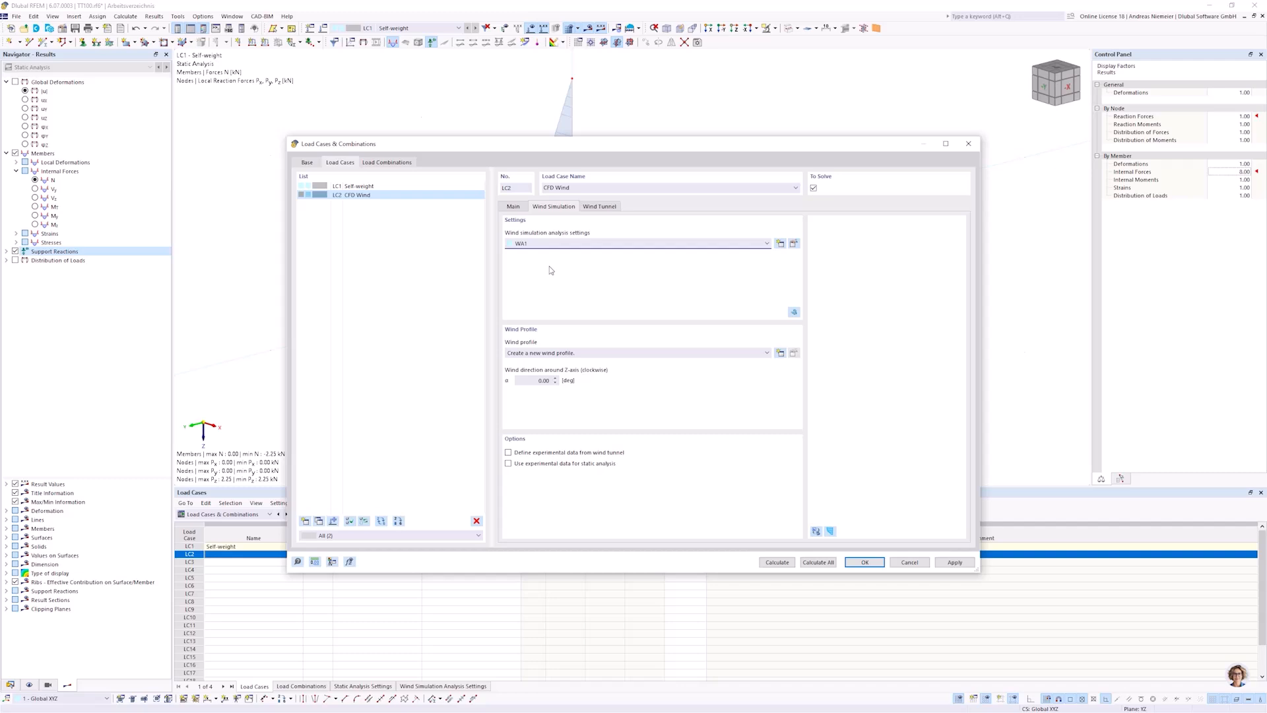
click(793, 245)
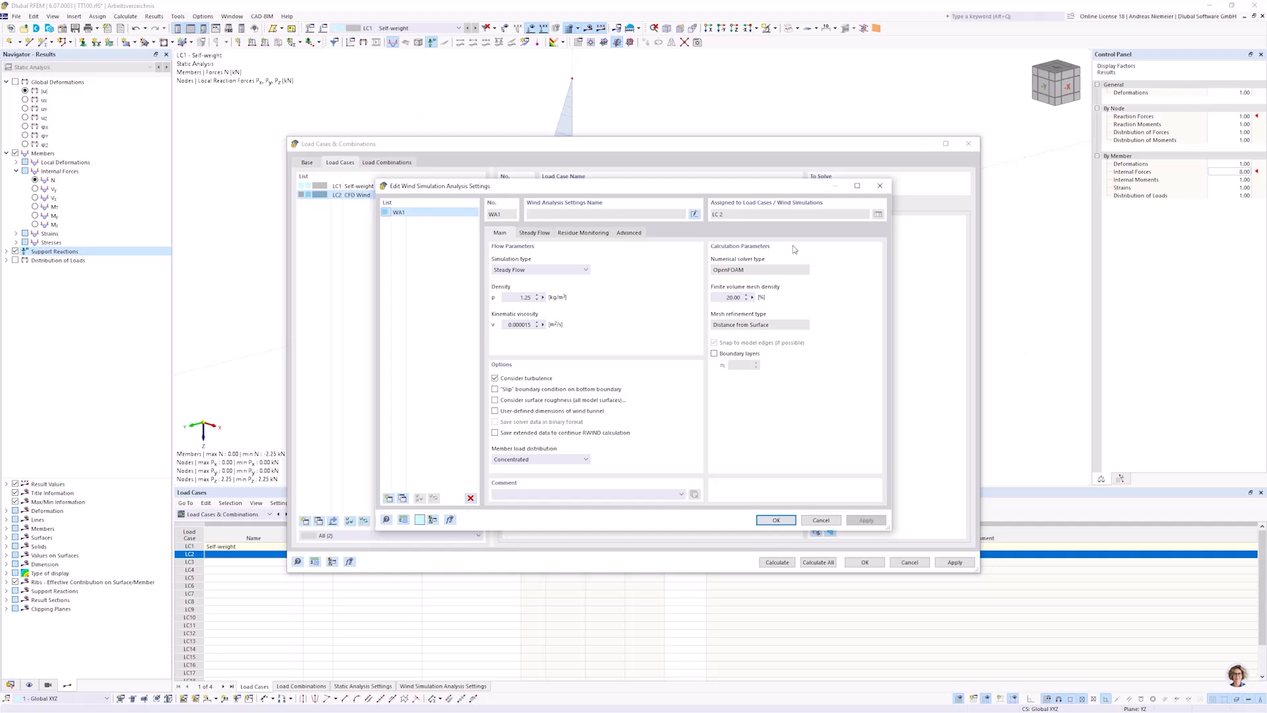
click(528, 269)
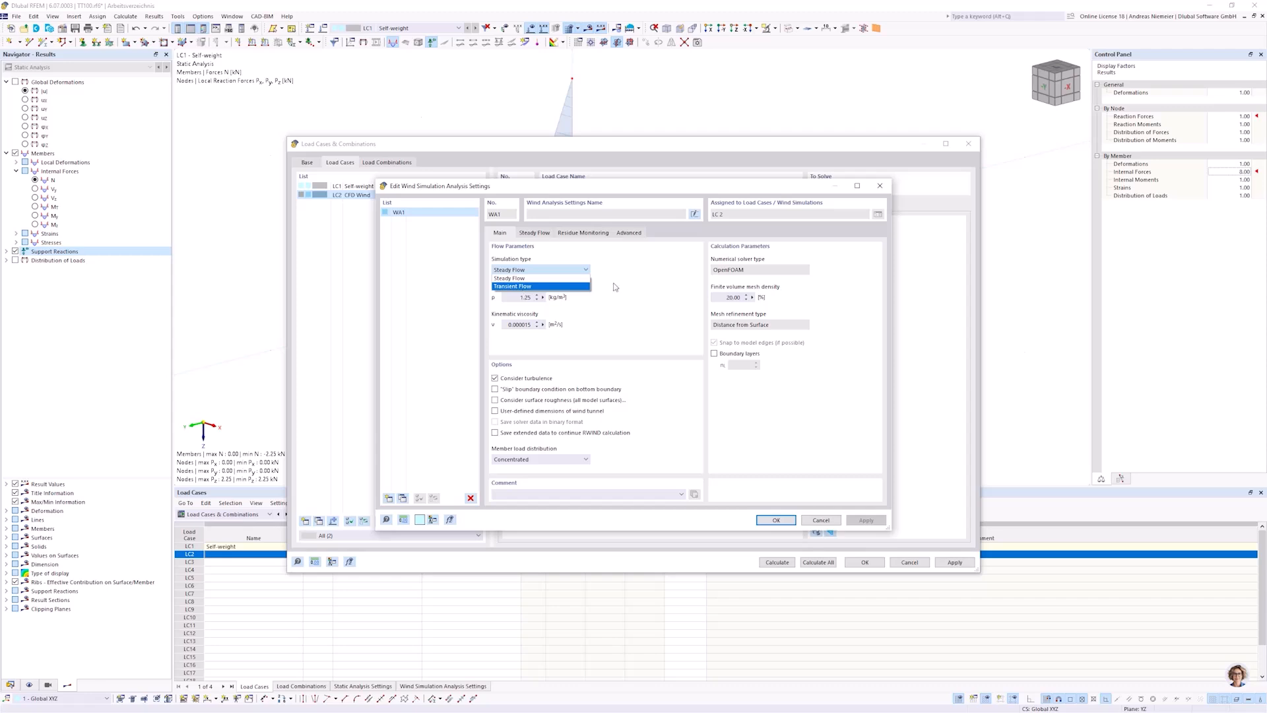
click(568, 302)
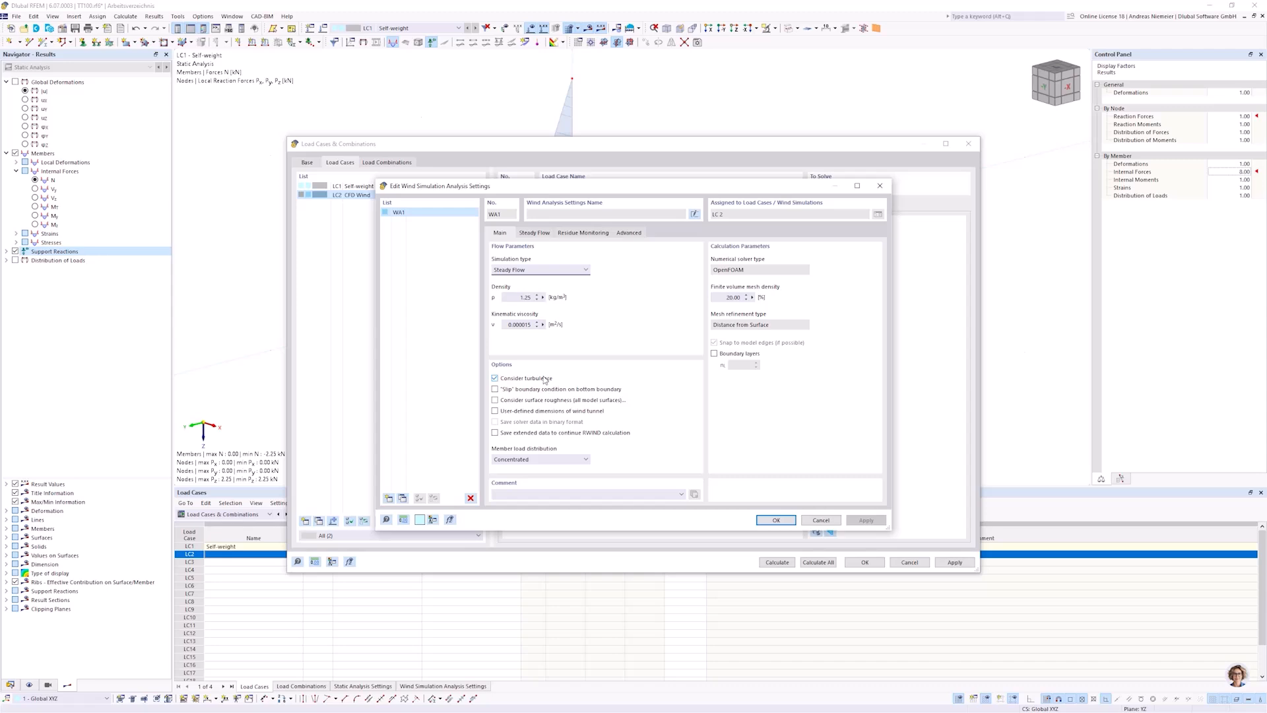
click(733, 297)
Review the steady flow, residue monitoring and advanced relaxation settings of WA1 and accept them with their default values.
click(536, 234)
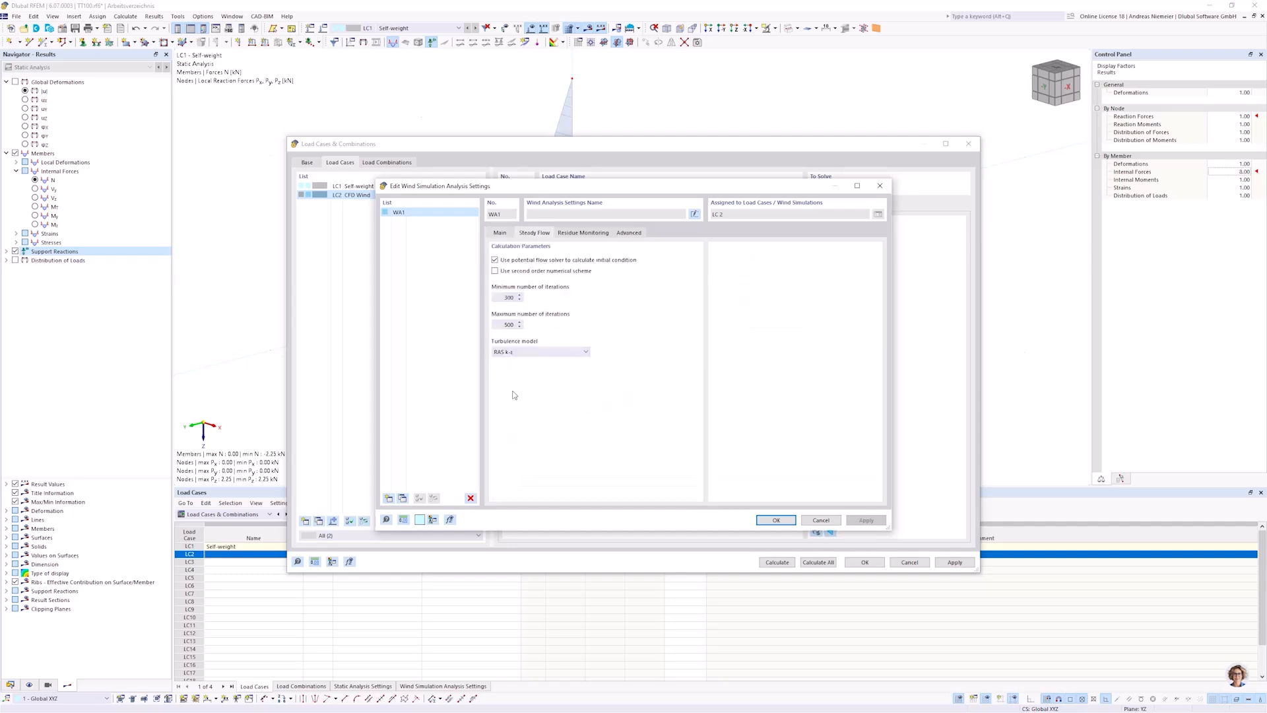
click(516, 352)
click(550, 359)
click(583, 232)
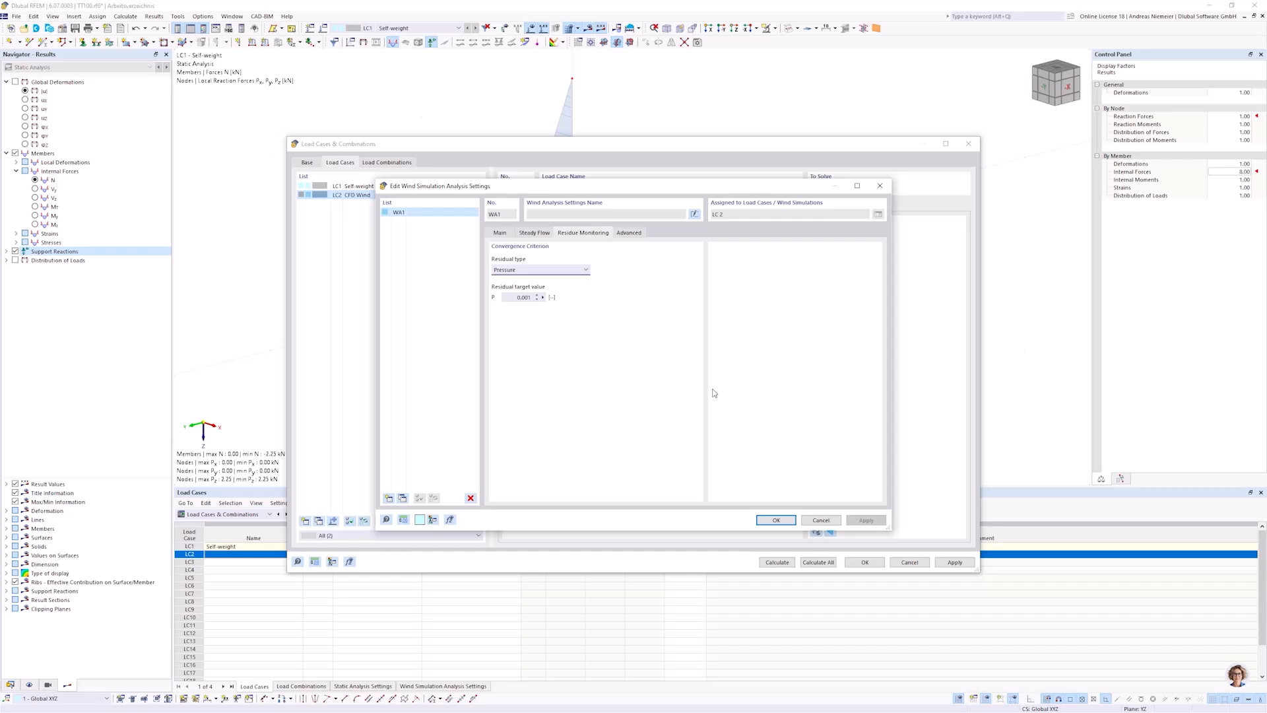
click(573, 272)
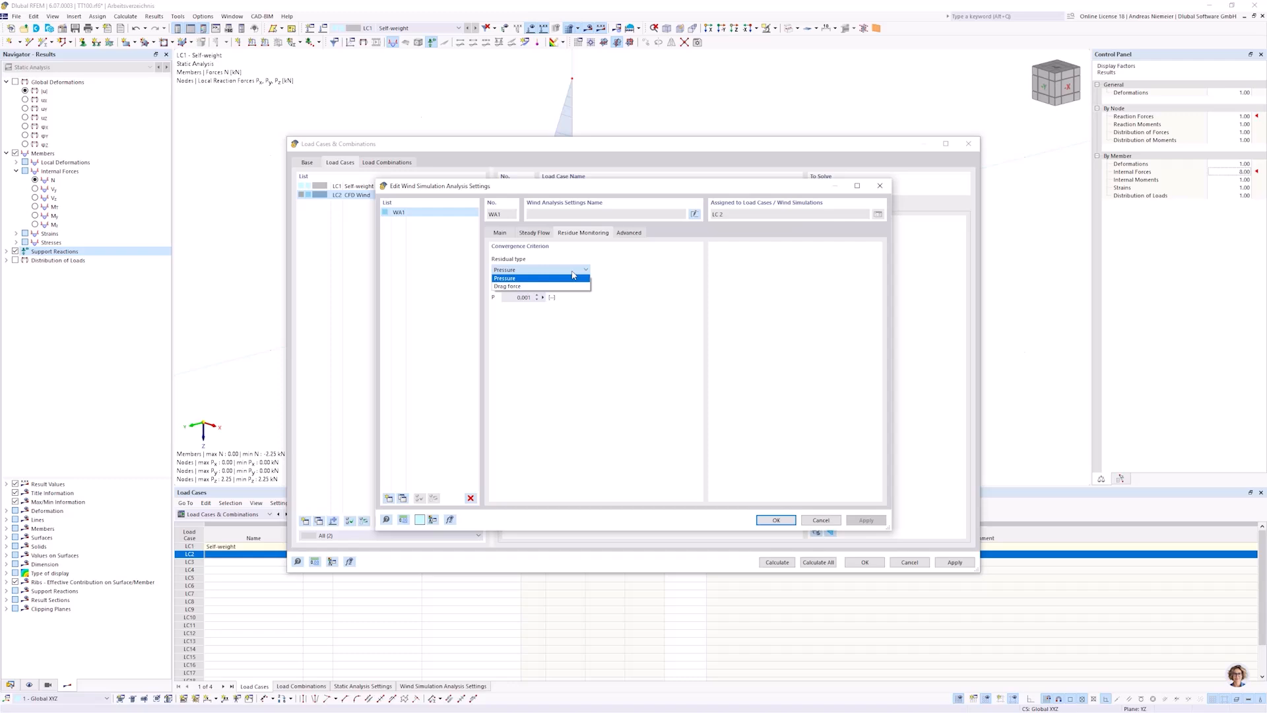
click(574, 278)
click(629, 234)
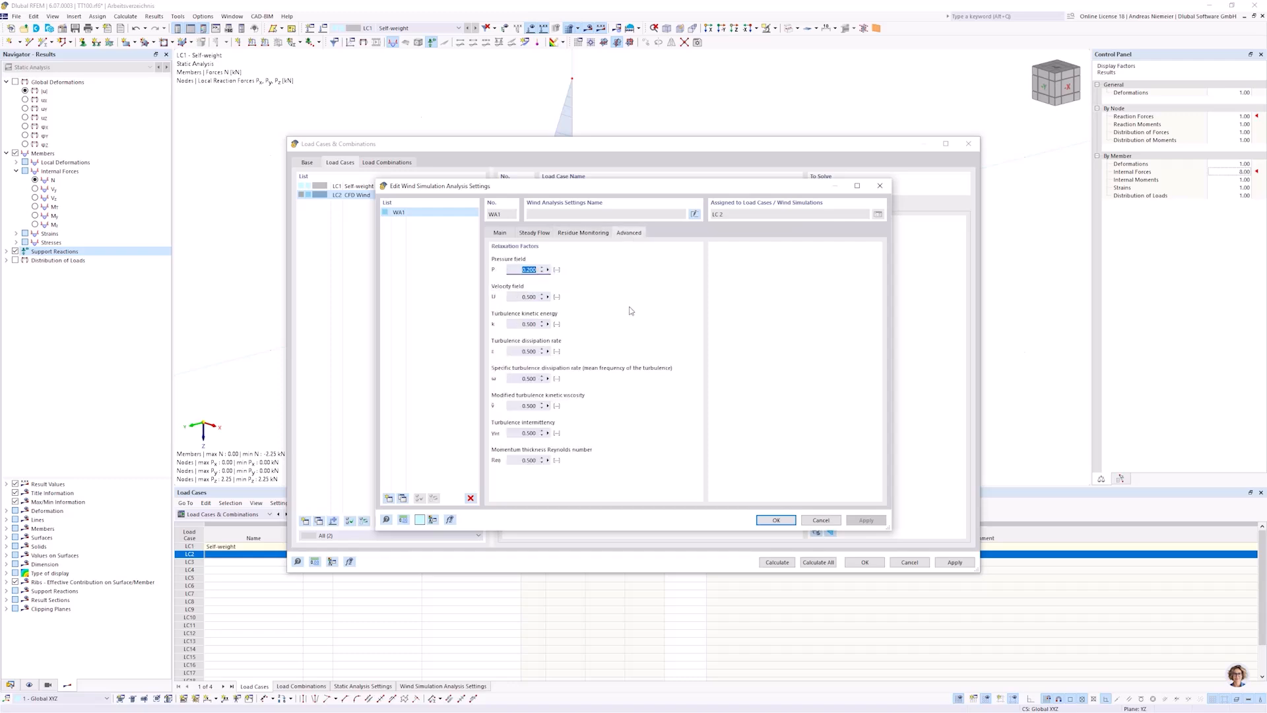
click(496, 231)
click(776, 520)
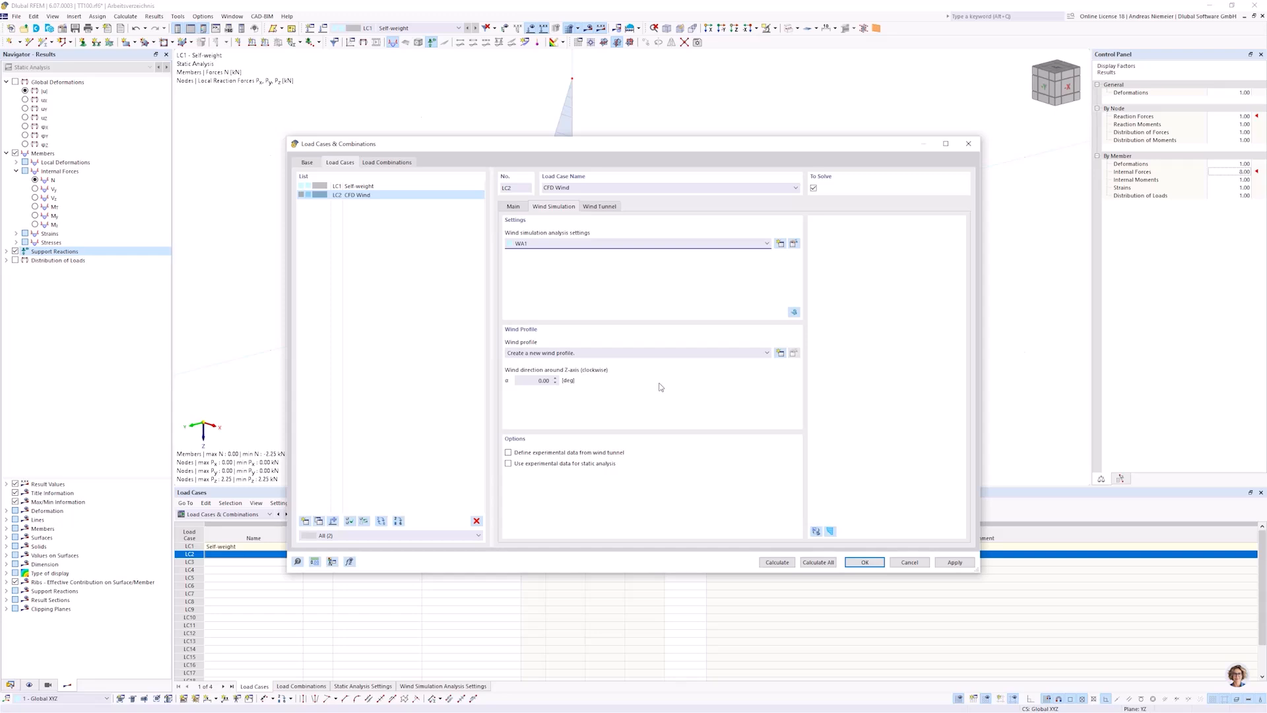
Create a user-defined wind profile with a wind velocity of 10 m/s at heights 0 m and 1 m.
click(610, 355)
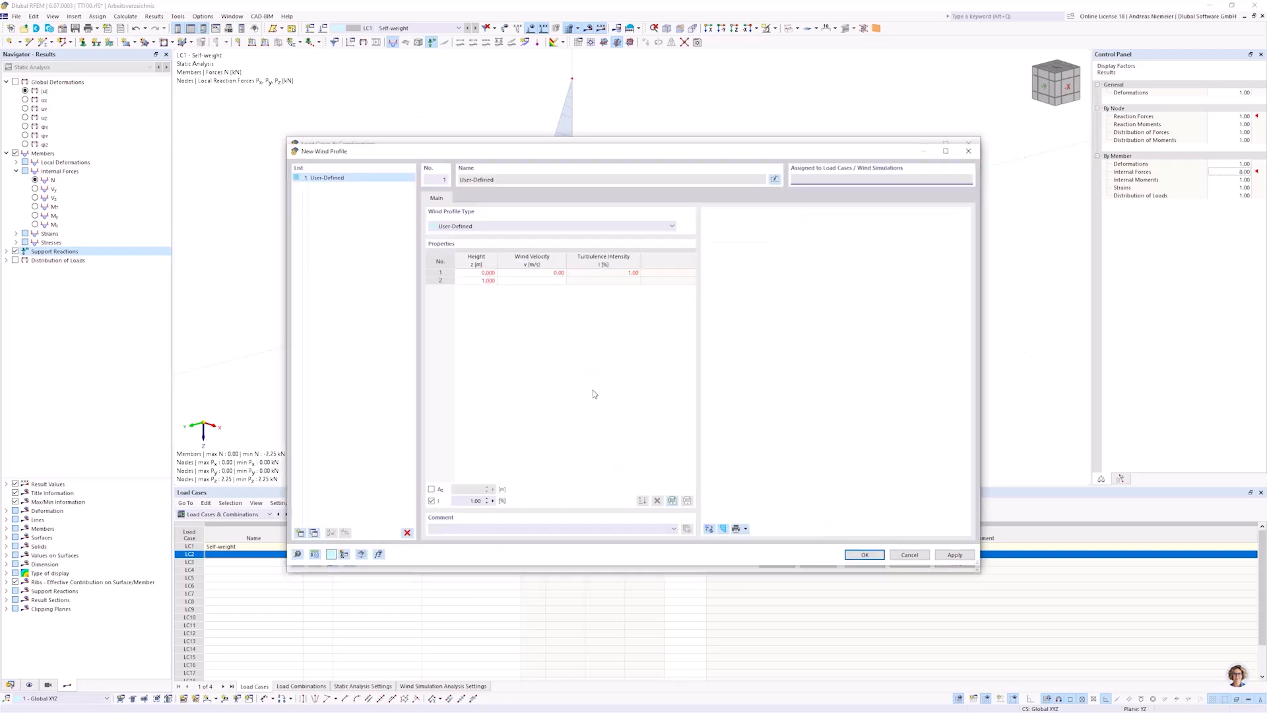
key(Tab)
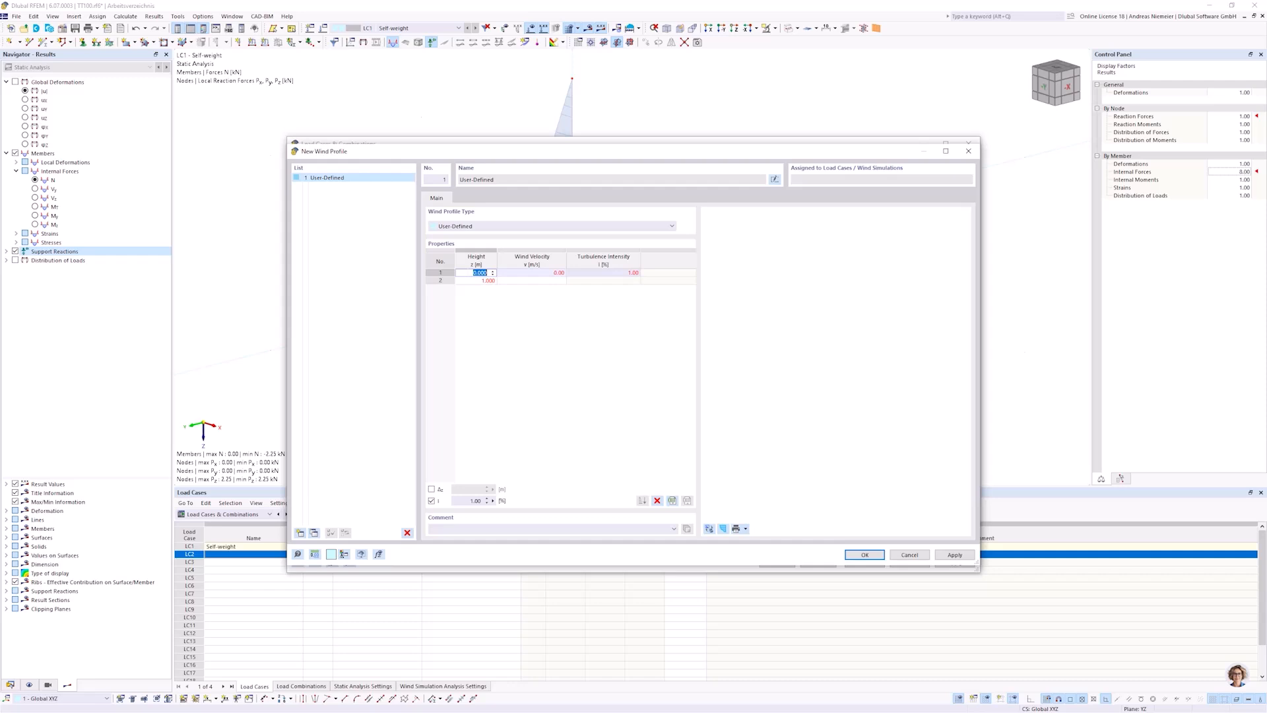
key(Tab)
text(10)
key(Return)
key(Tab)
key(Tab)
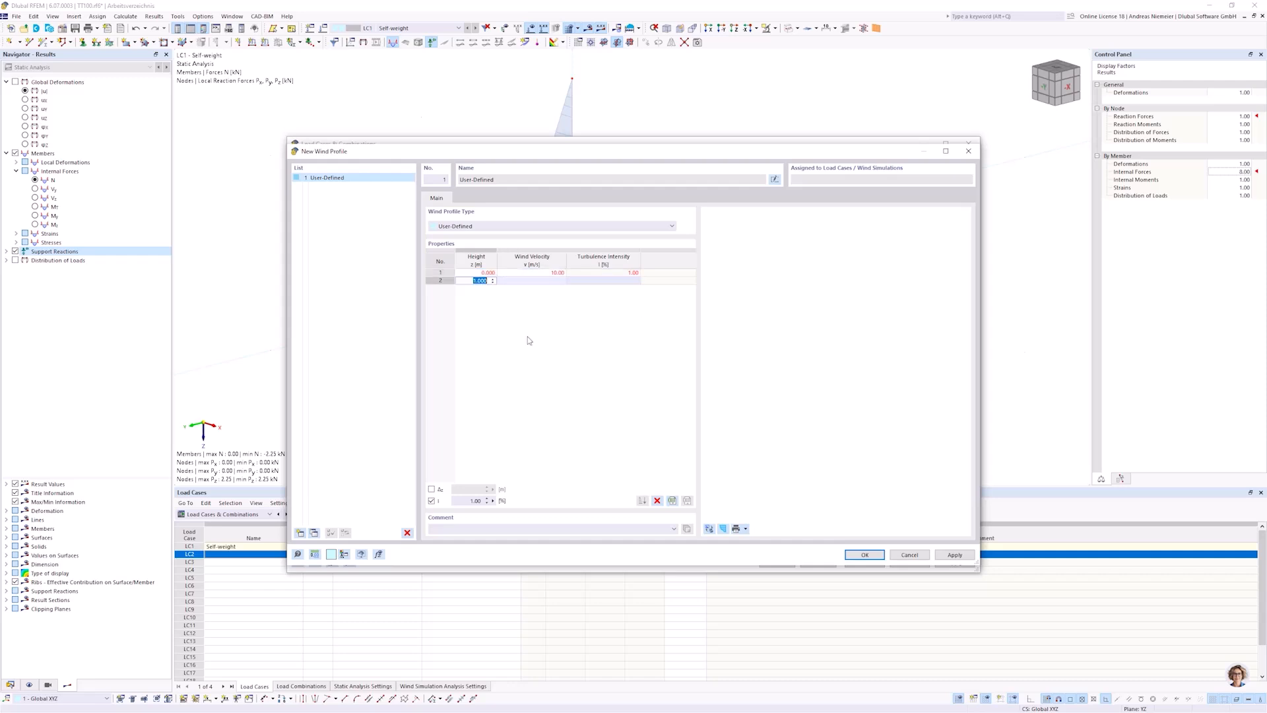
text(1)
key(Tab)
text(10)
key(Return)
Try a three-point wind profile with 15 m/s at 0.5 m height and 10 m/s at 1 m.
key(Up)
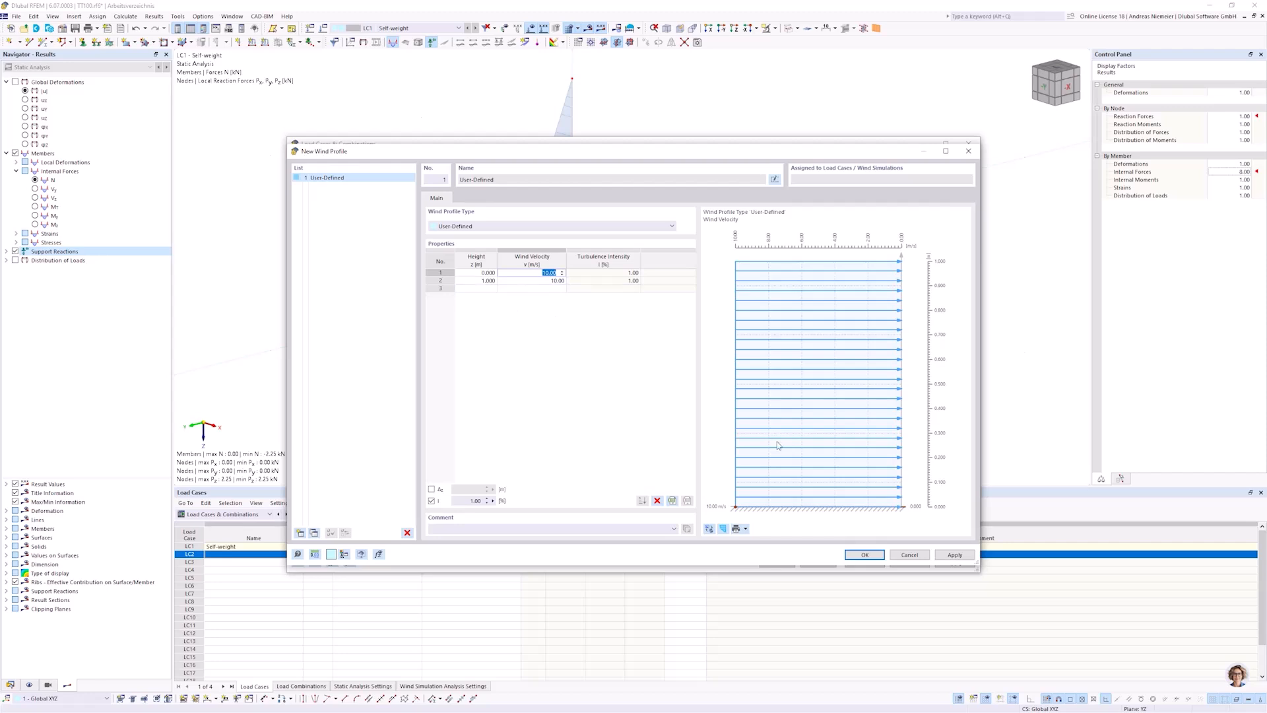
key(Tab)
key(Tab)
text(0,5)
click(481, 289)
text(1)
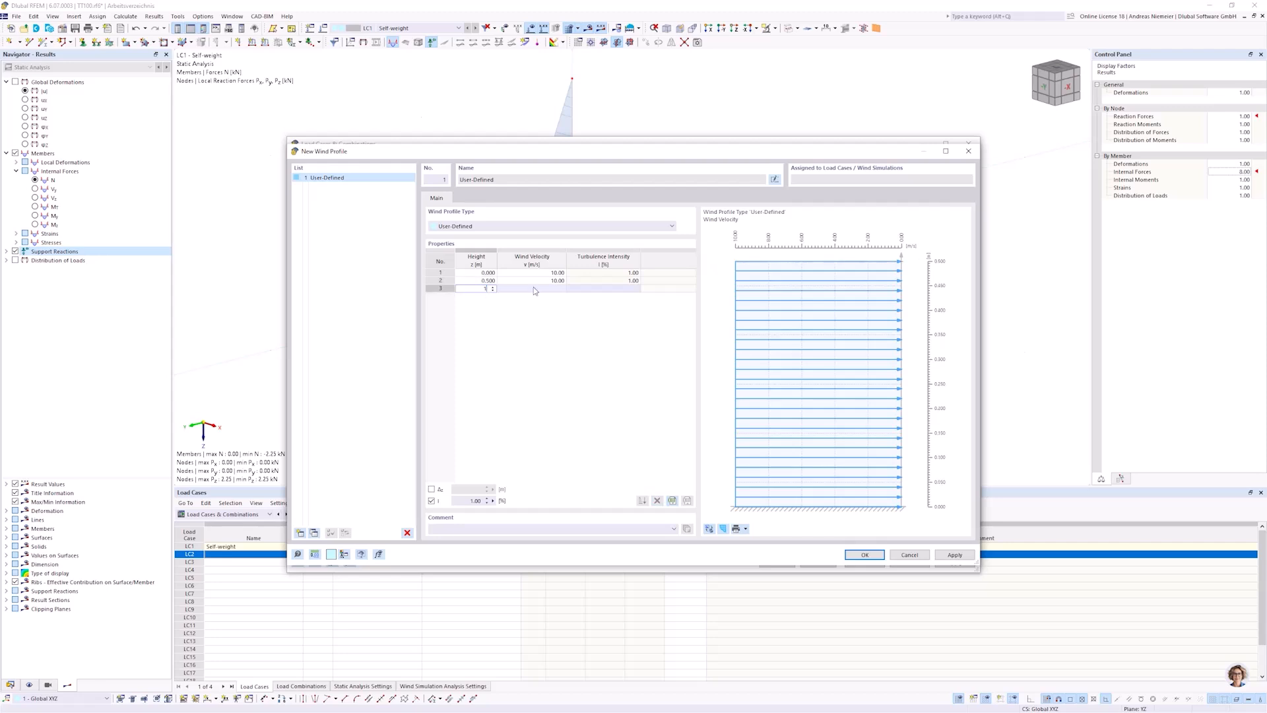
key(Tab)
text(1)
text(0)
key(Up)
text(15)
key(Down)
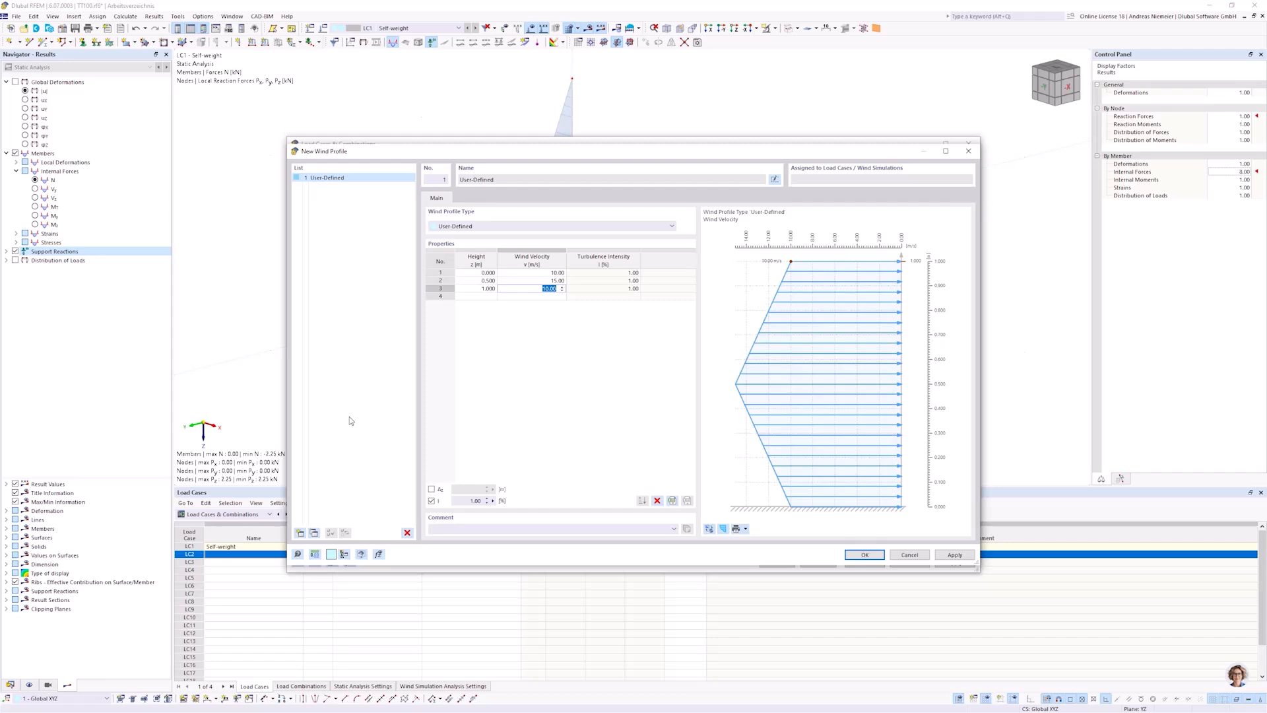
Delete the third wind profile row, set the second row to 1 m height and 10 m/s, and accept the profile.
right_click(443, 291)
click(468, 330)
click(481, 280)
text(1)
key(Tab)
text(1)
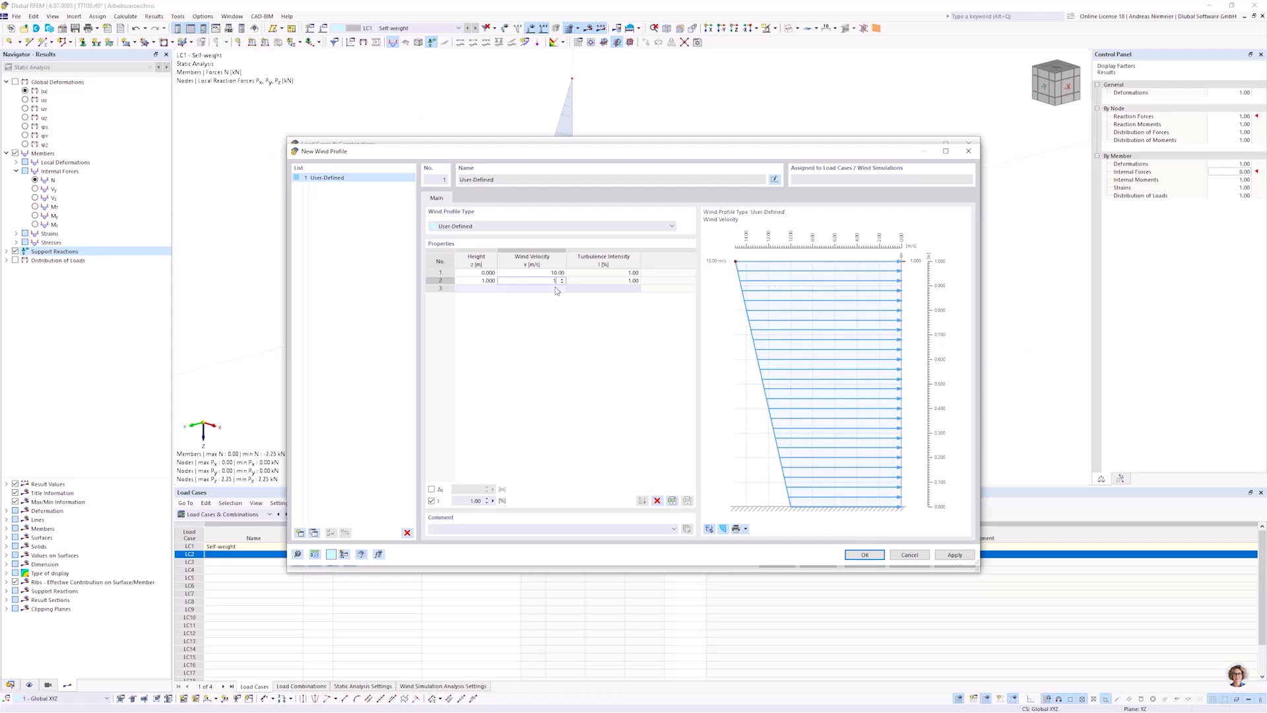
text(0)
key(Return)
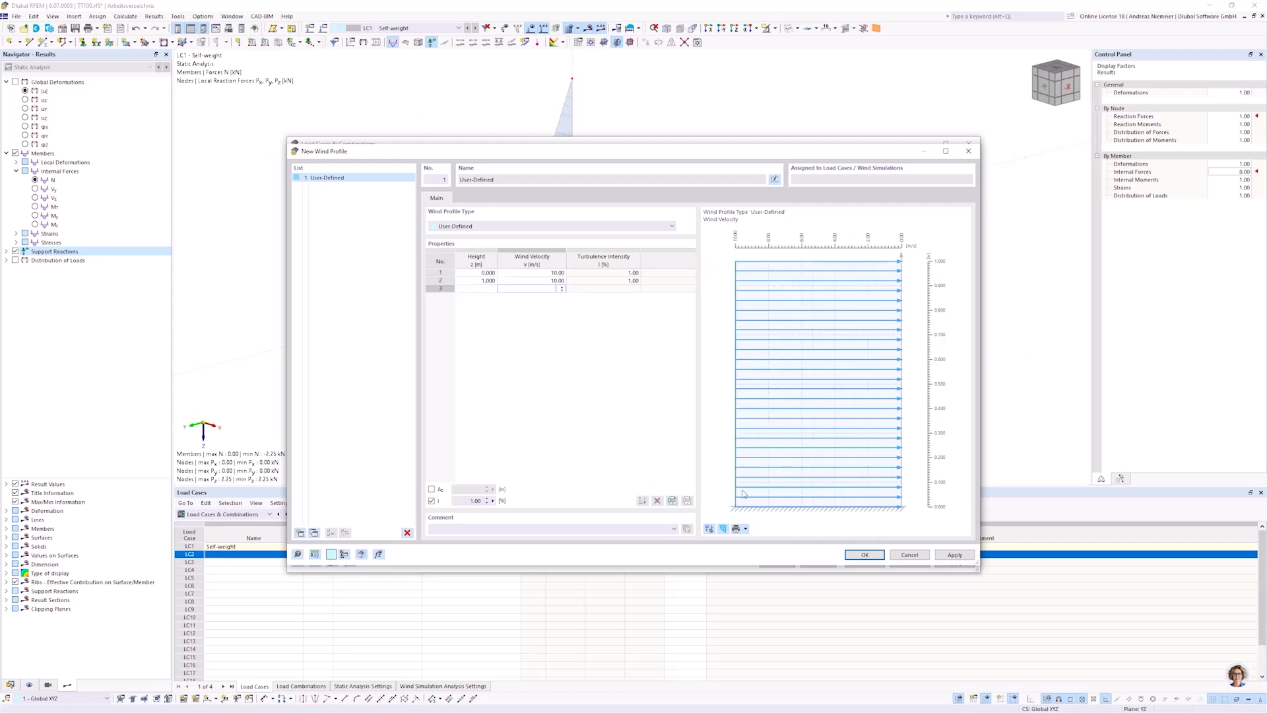
click(861, 554)
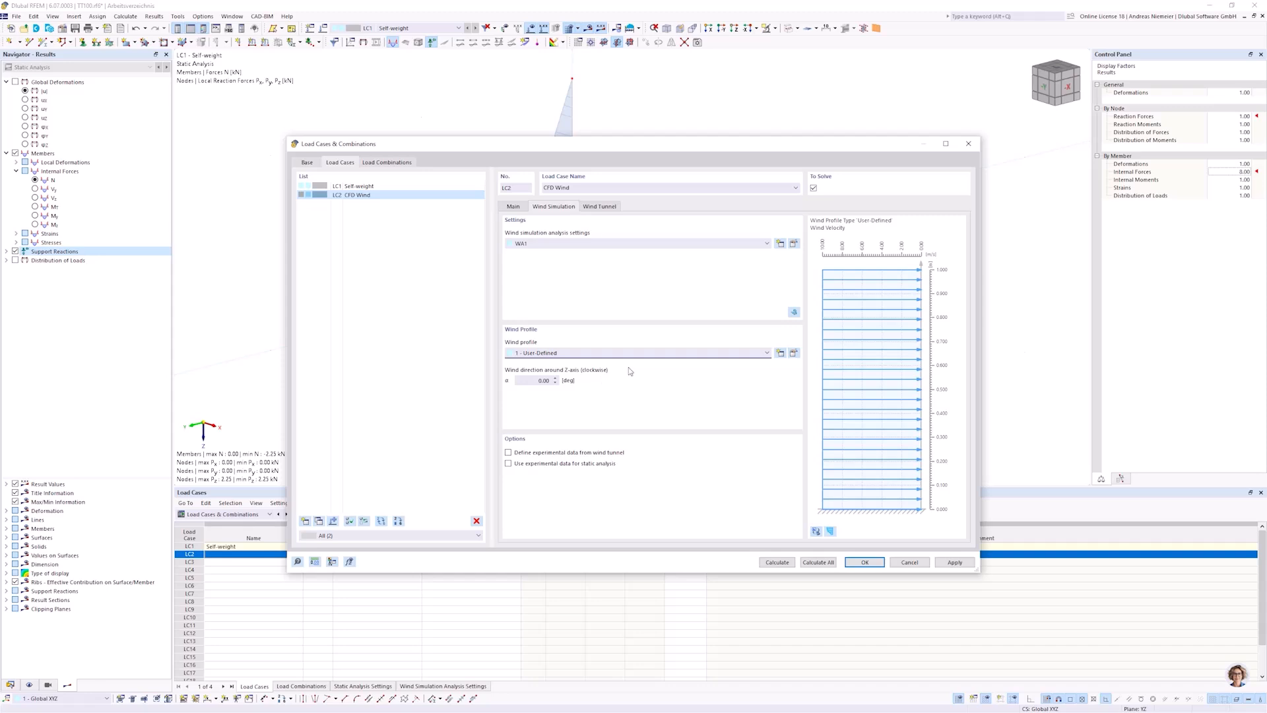
Check the wind direction and wind tunnel dimensions of the CFD Wind load case, and save the load case.
key(Tab)
drag(579, 144, 526, 253)
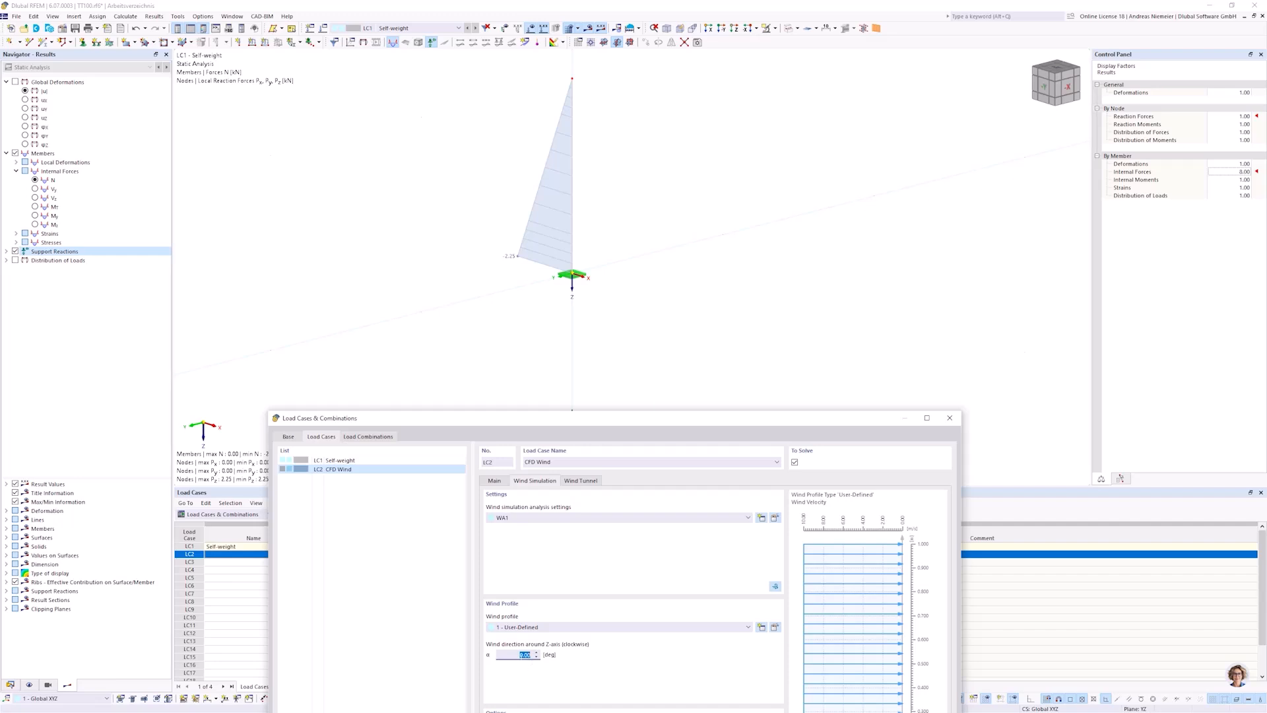
drag(605, 418, 594, 116)
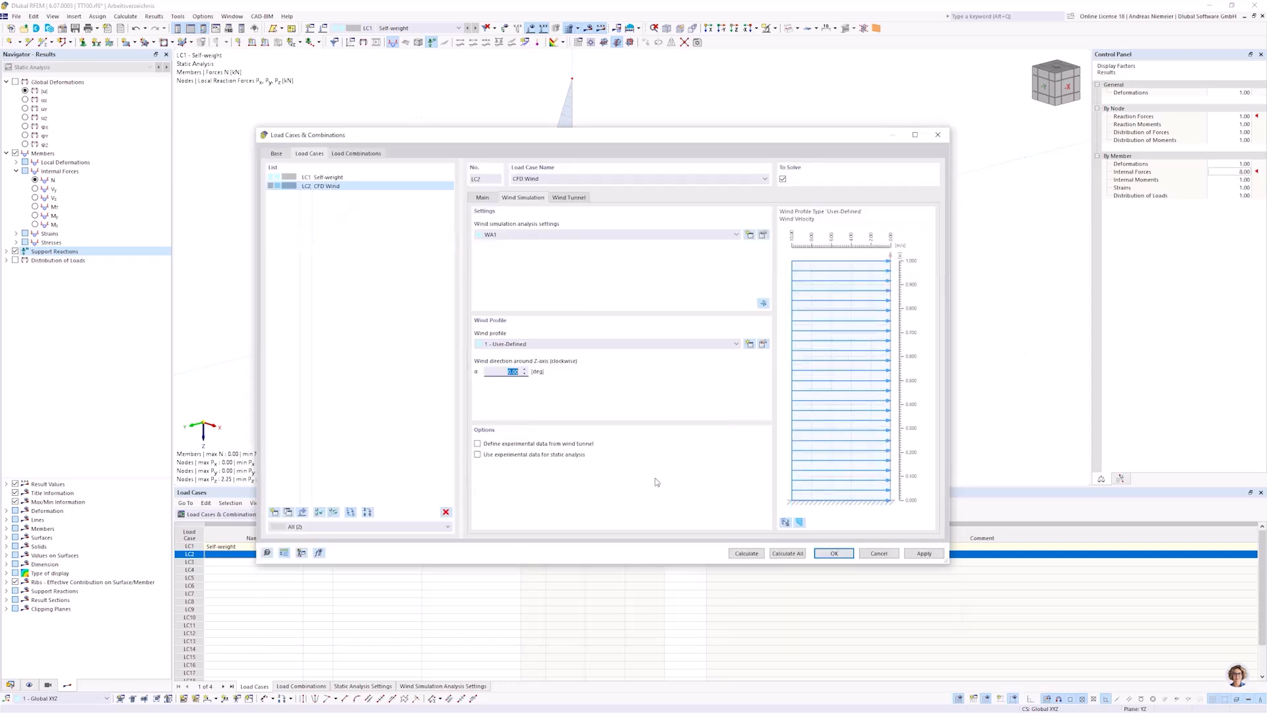
click(568, 197)
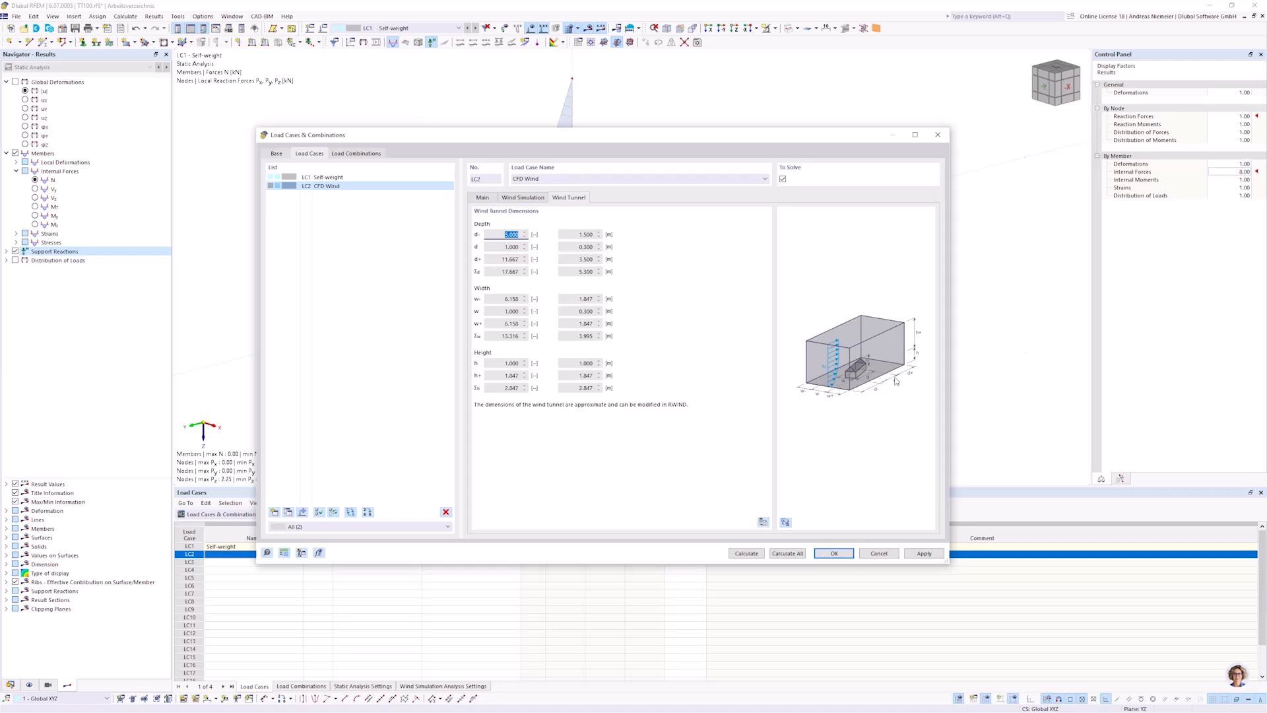
click(565, 363)
key(Tab)
click(522, 376)
click(608, 466)
click(825, 555)
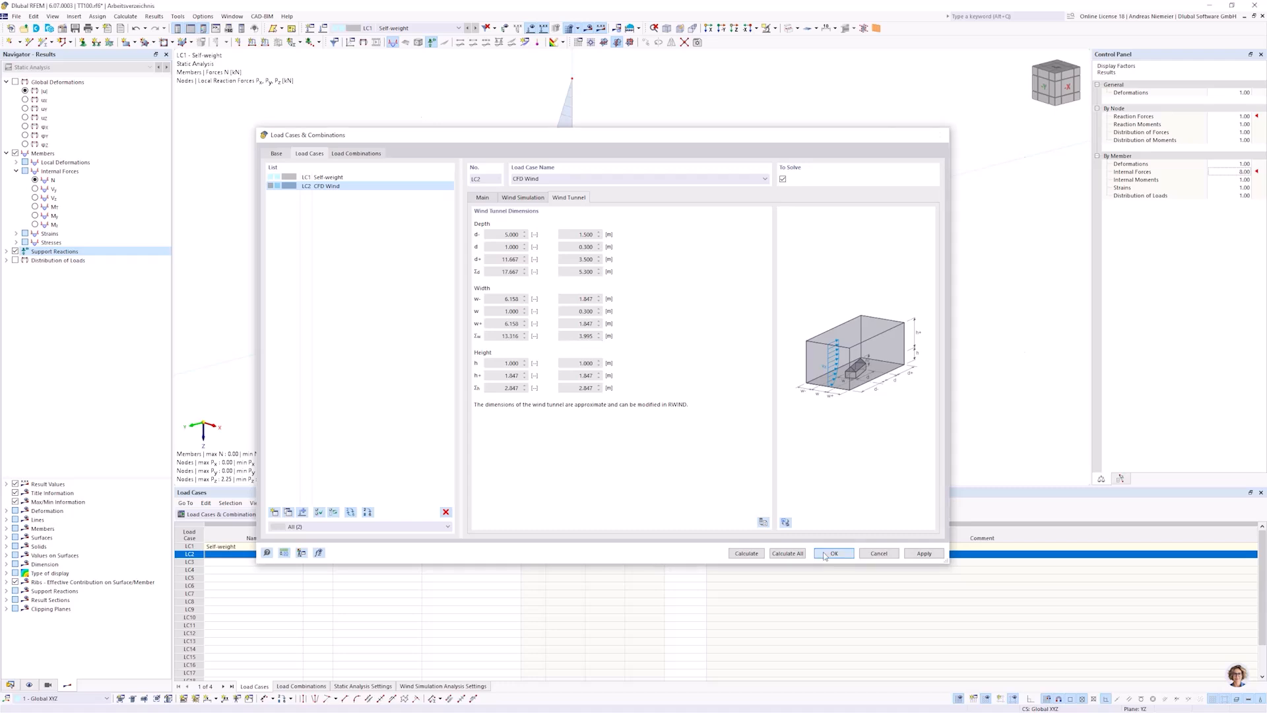
Enable user-defined wind tunnel dimensions in the wind simulation analysis settings WA1 of LC2.
scroll(653, 316, down, 4)
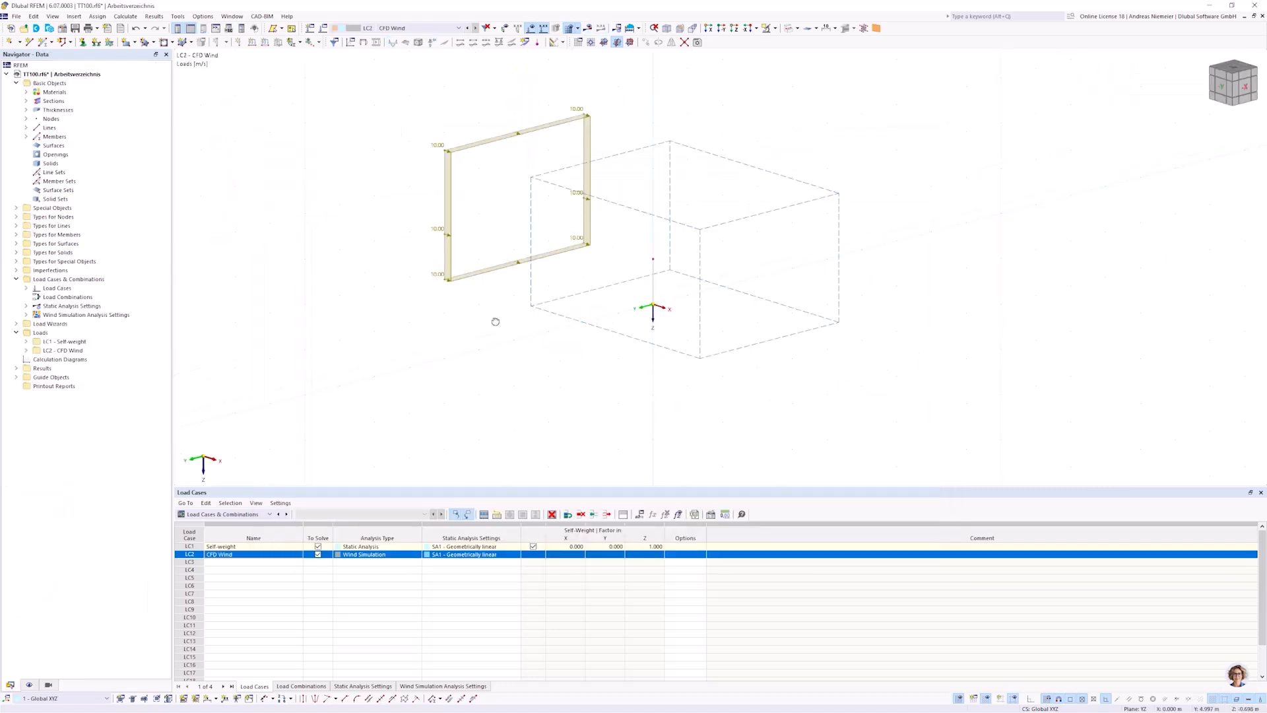
ctrl+middle_drag(495, 321, 624, 333)
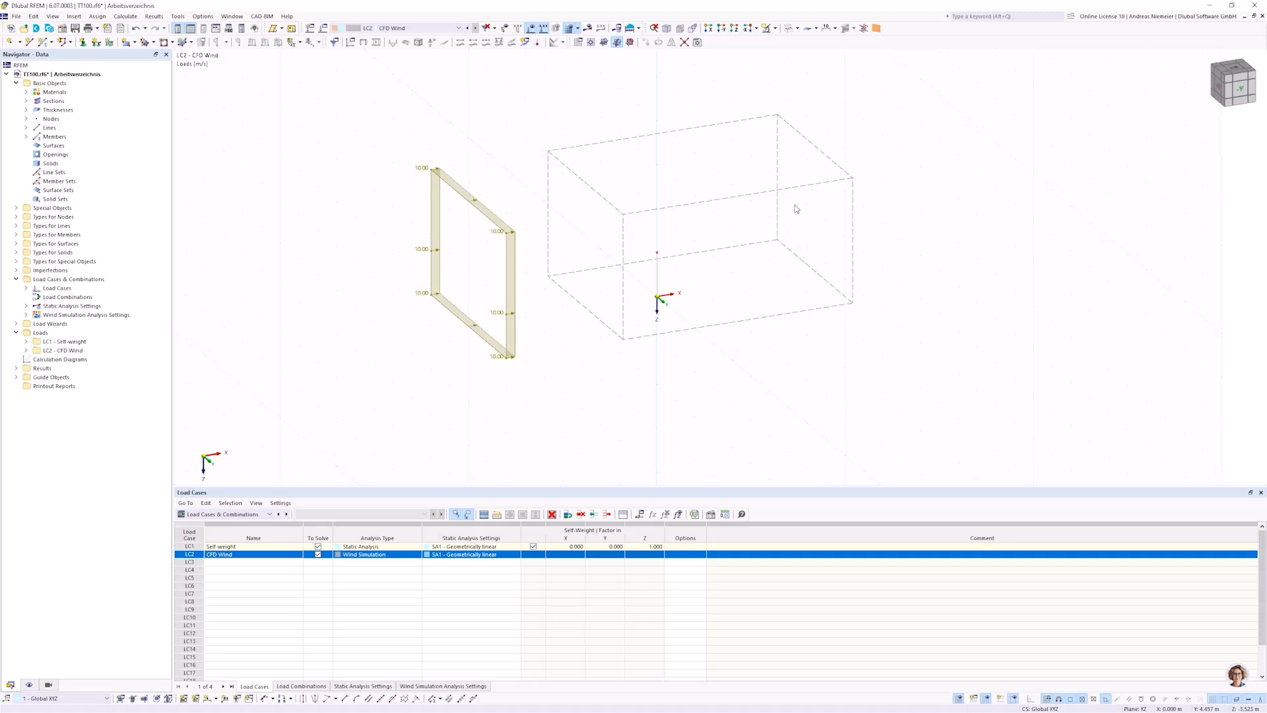
ctrl+middle_drag(609, 388, 585, 368)
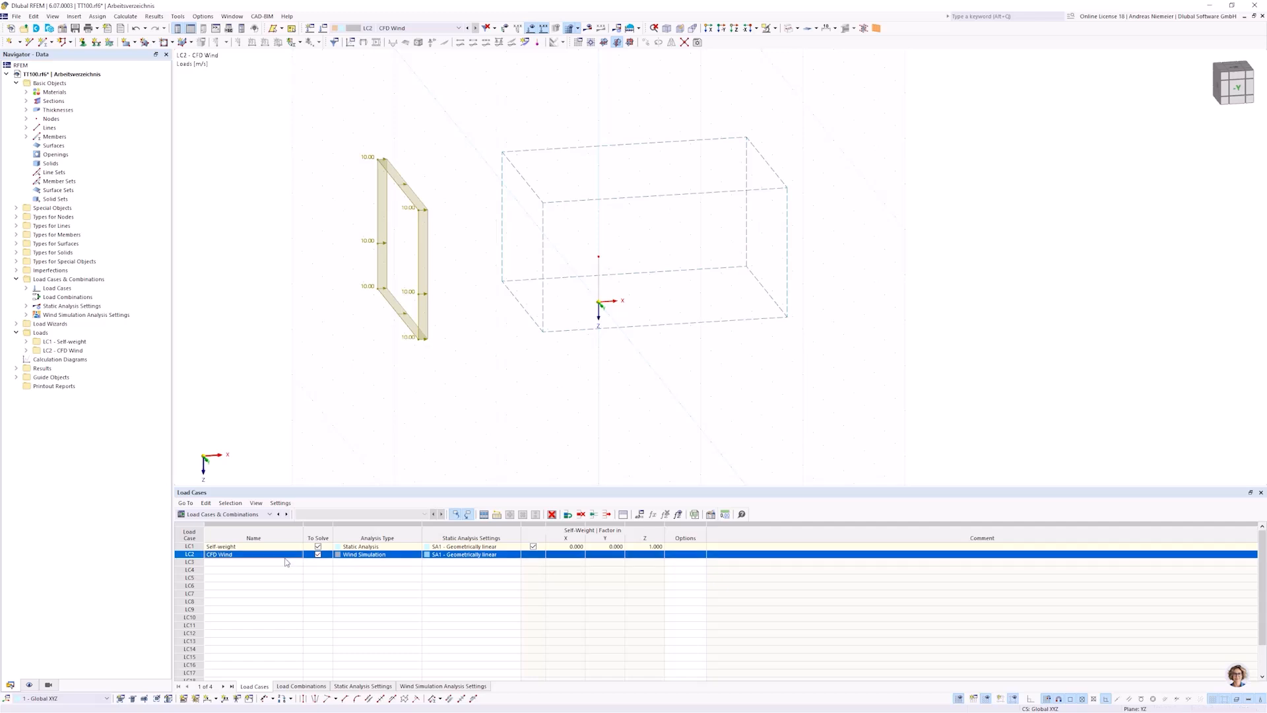
double_click(199, 558)
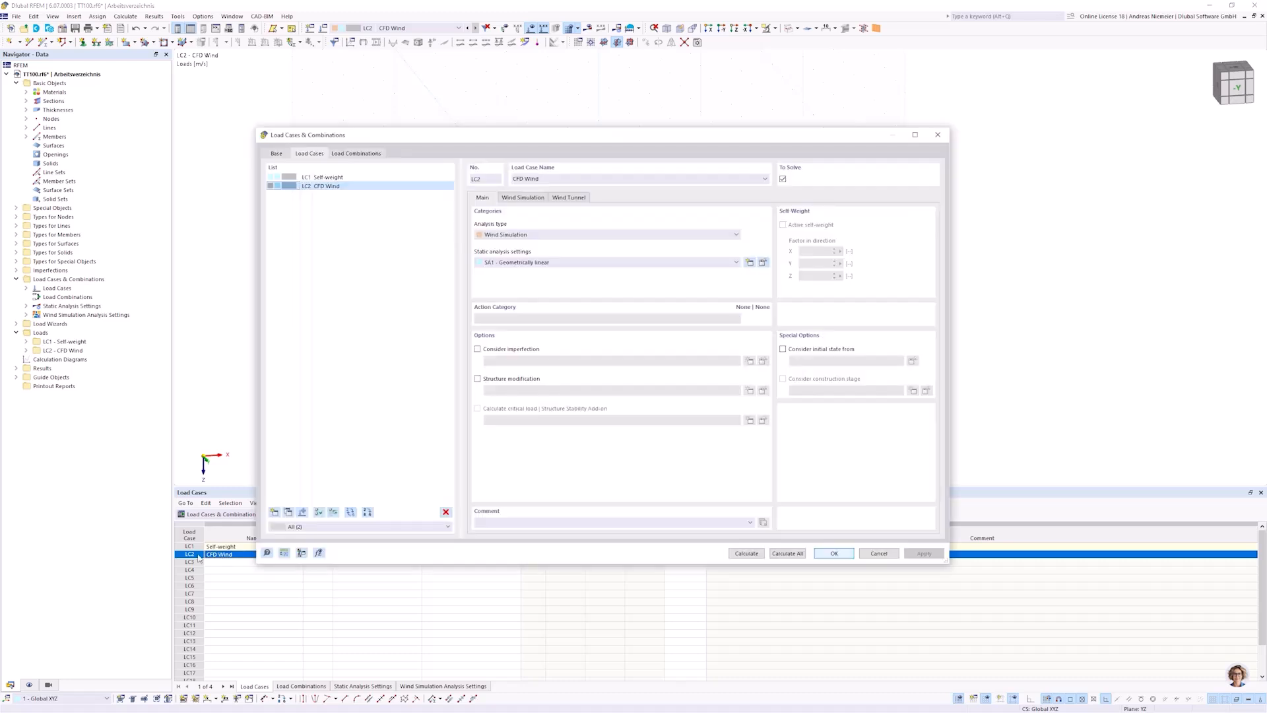
key(ctrl+Tab)
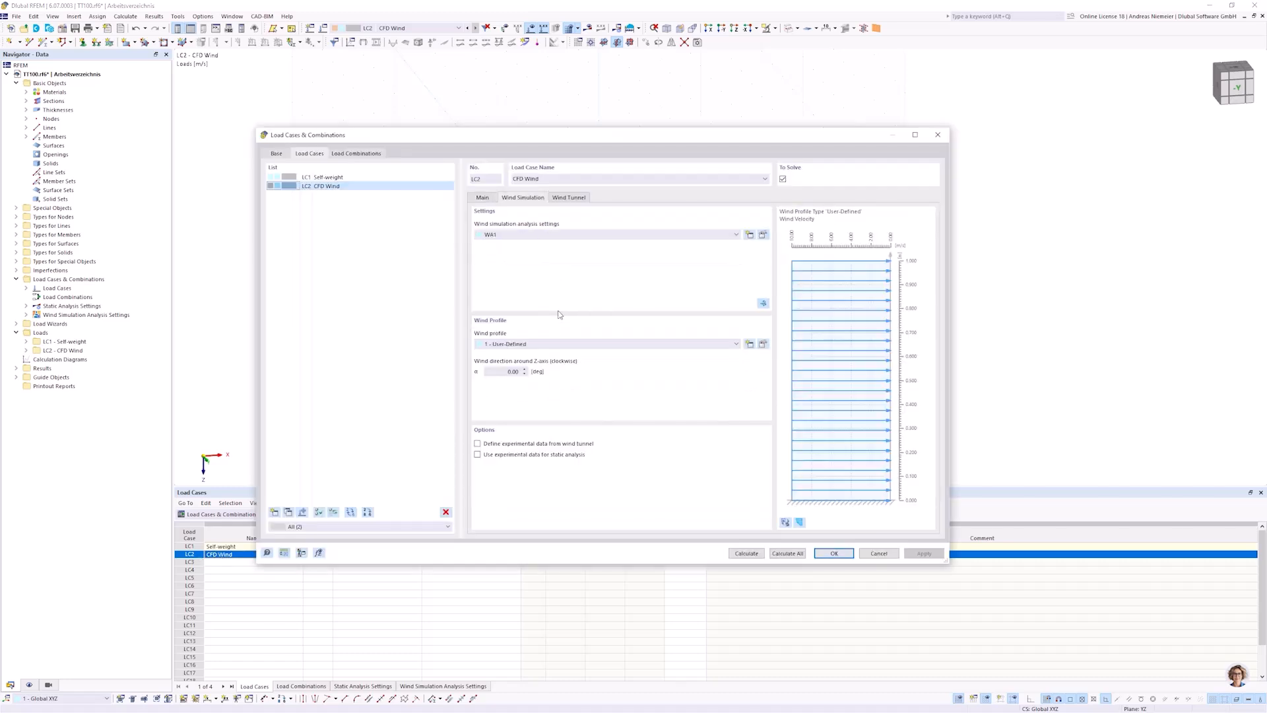
click(763, 303)
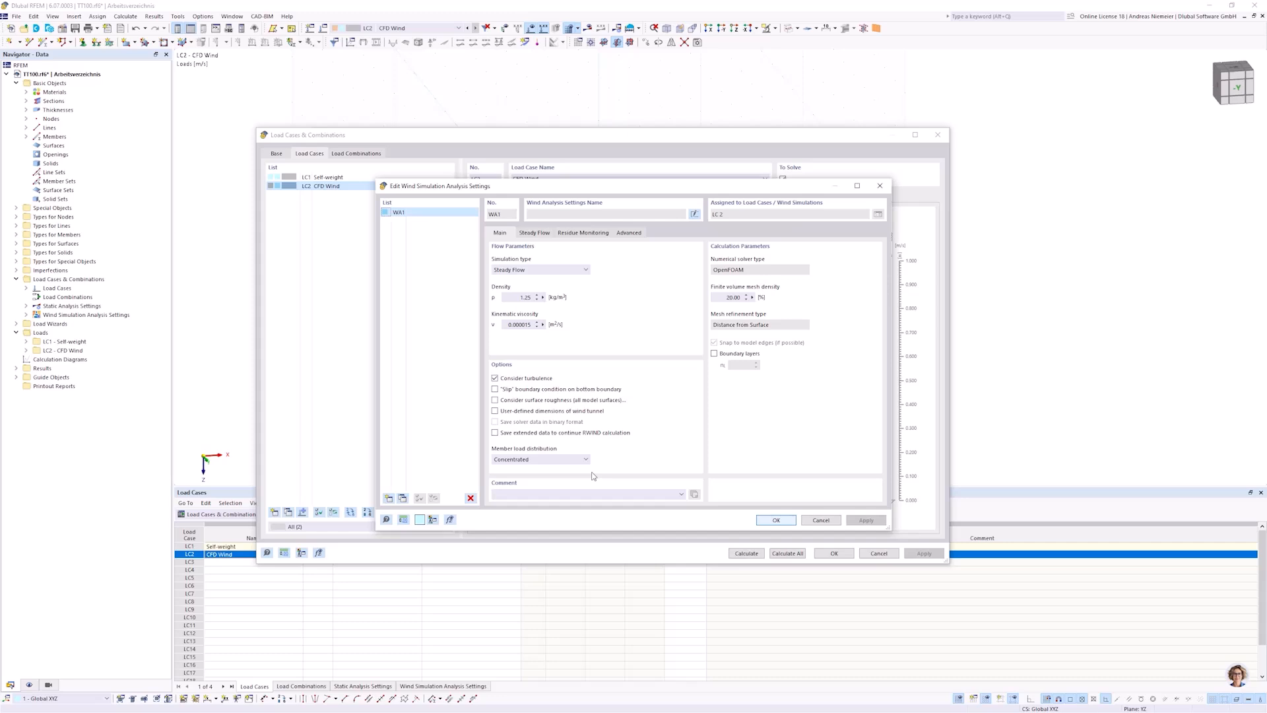
click(514, 412)
click(777, 521)
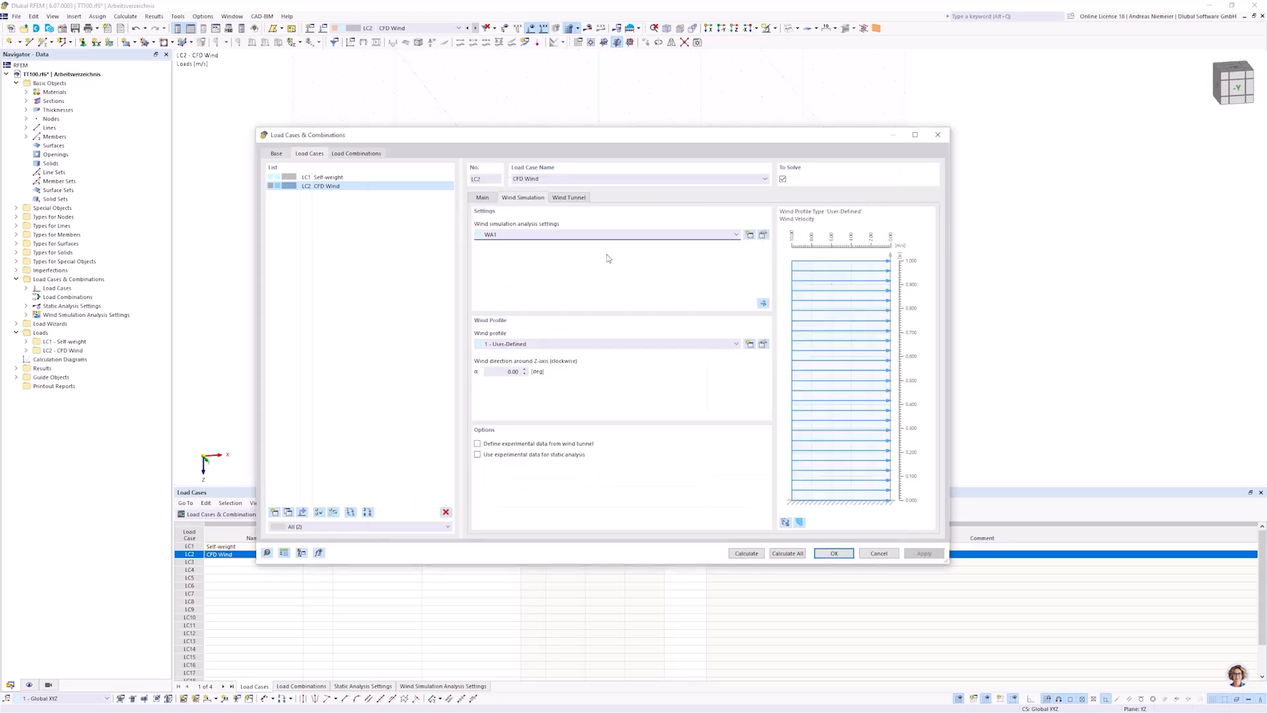
Set the wind tunnel depth distances d- and d+ of LC2 to 0.5 m each.
key(ctrl+Tab)
click(579, 234)
click(584, 299)
click(585, 323)
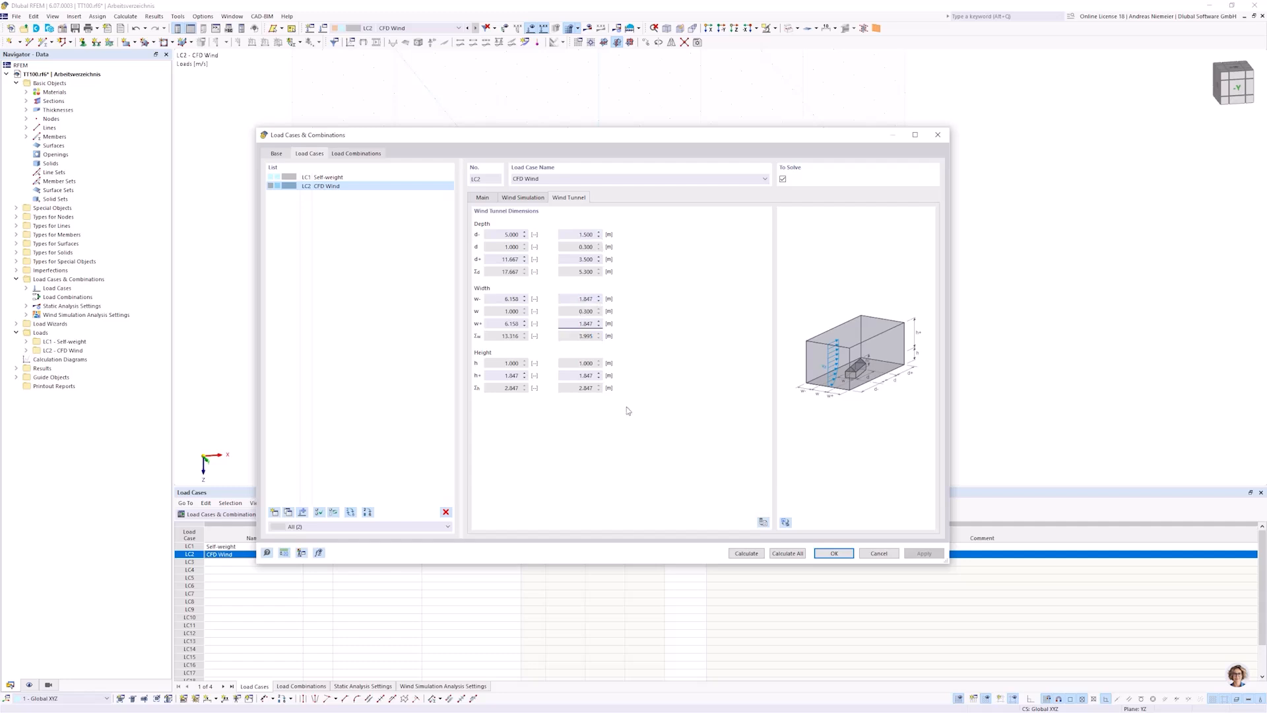
key(Tab)
key(Tab)
key(Tab)
text(0.5)
double_click(584, 260)
text(0)
Set the wind tunnel width distances w- and w+ to 0.5 m, the height distance h+ to 0 m, and save LC2.
key(Tab)
text(0.5)
key(Tab)
text(0,5)
key(Tab)
text(0)
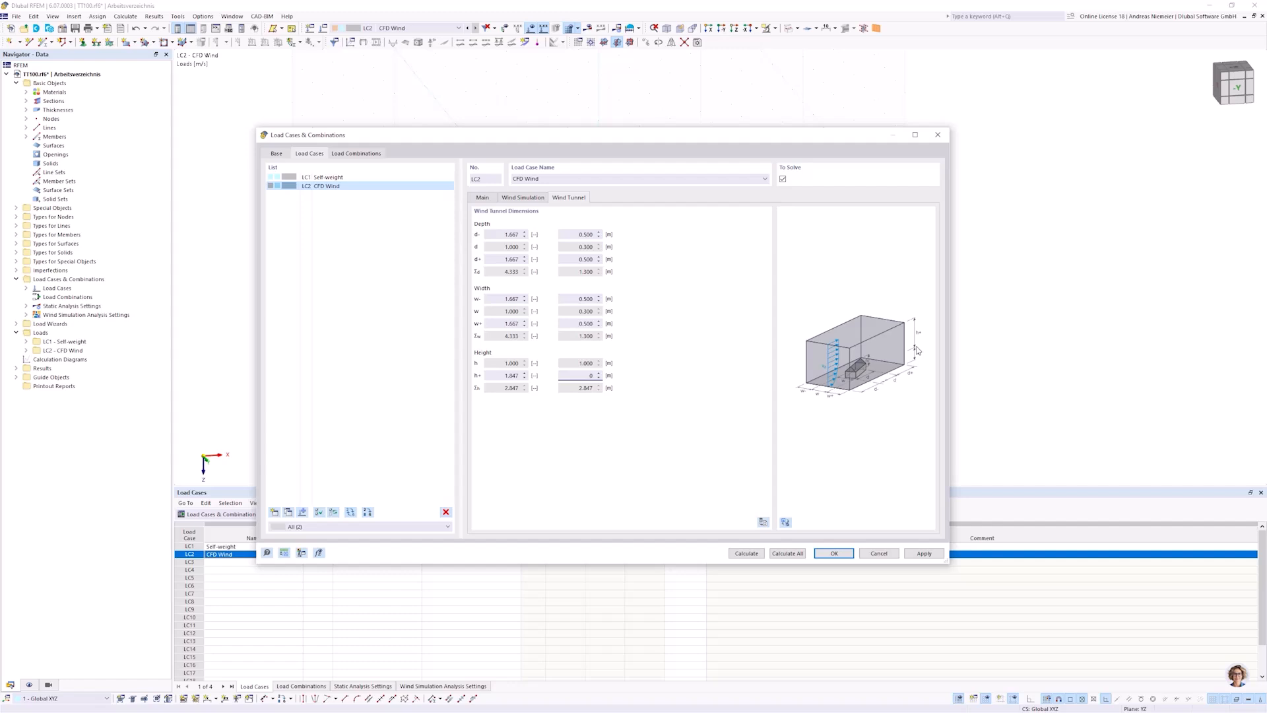
click(835, 558)
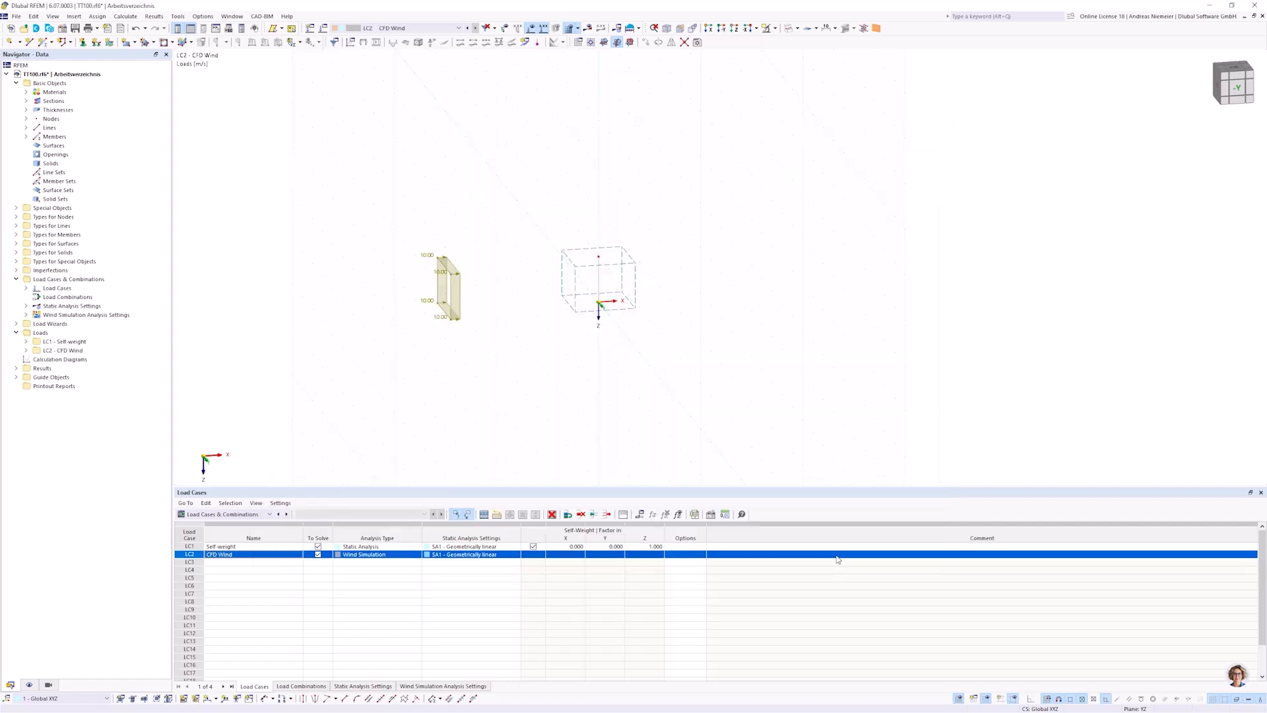
Set the Z coordinate of the column's upper node to -0.1 m.
scroll(577, 305, up, 3)
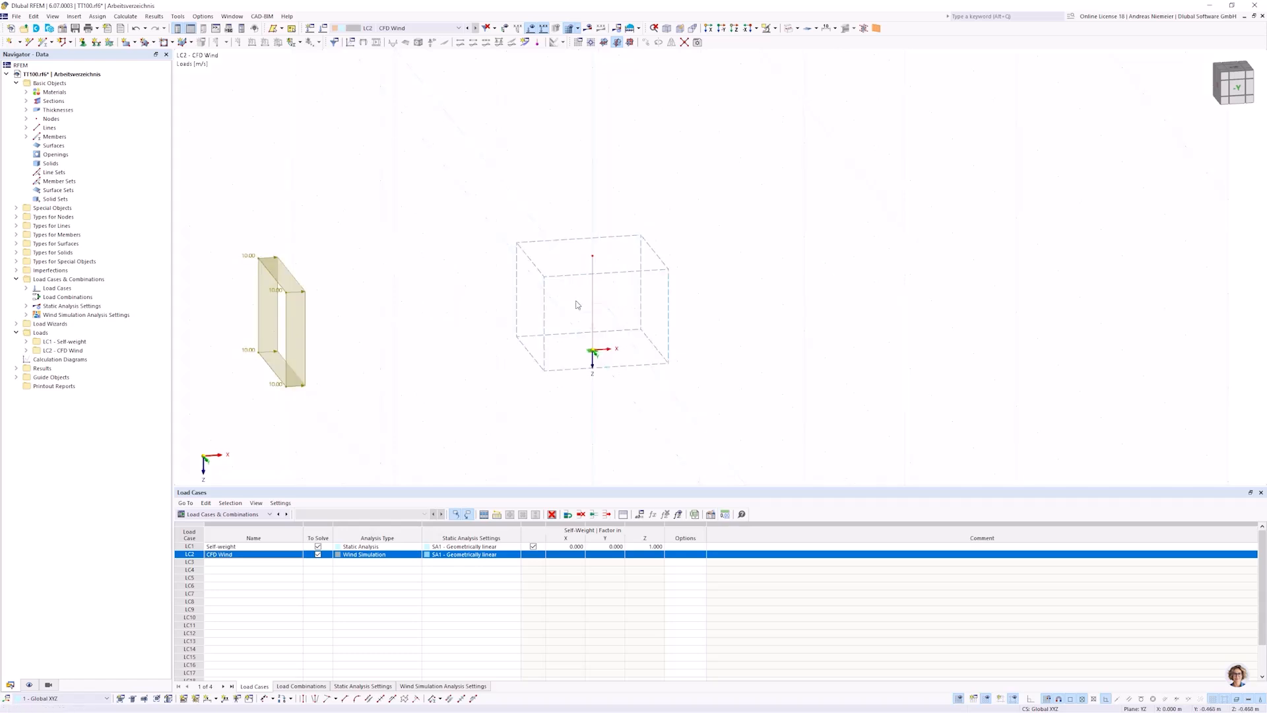
double_click(592, 258)
drag(546, 340, 592, 342)
text(-0.1)
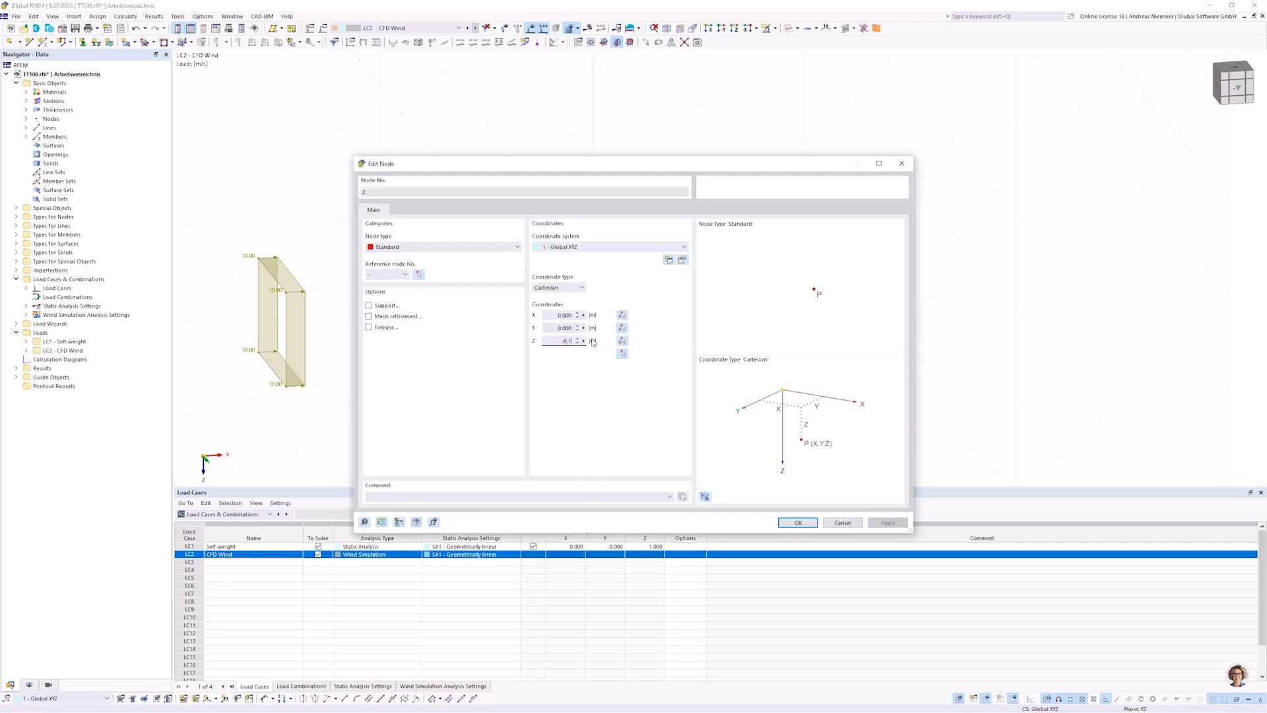
click(794, 522)
Display the shortened column in solid mode inside the wind tunnel outline.
ctrl+middle_drag(685, 380, 614, 381)
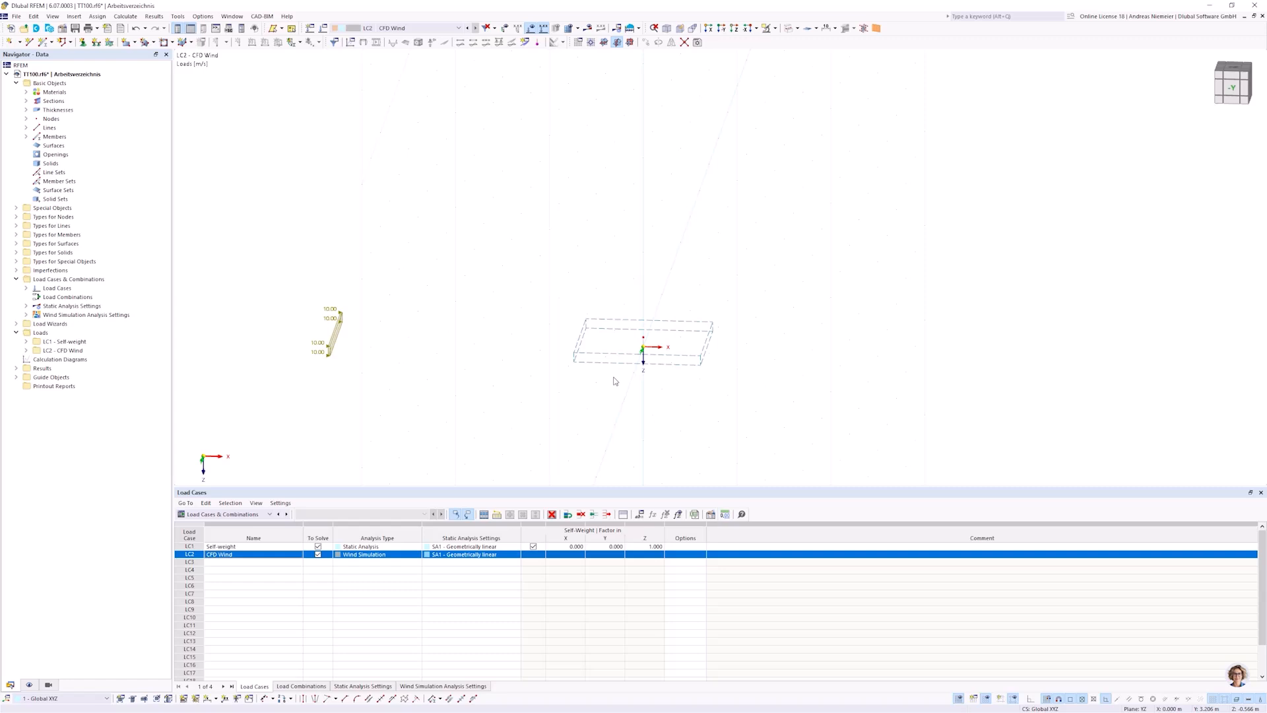
scroll(615, 380, up, 1)
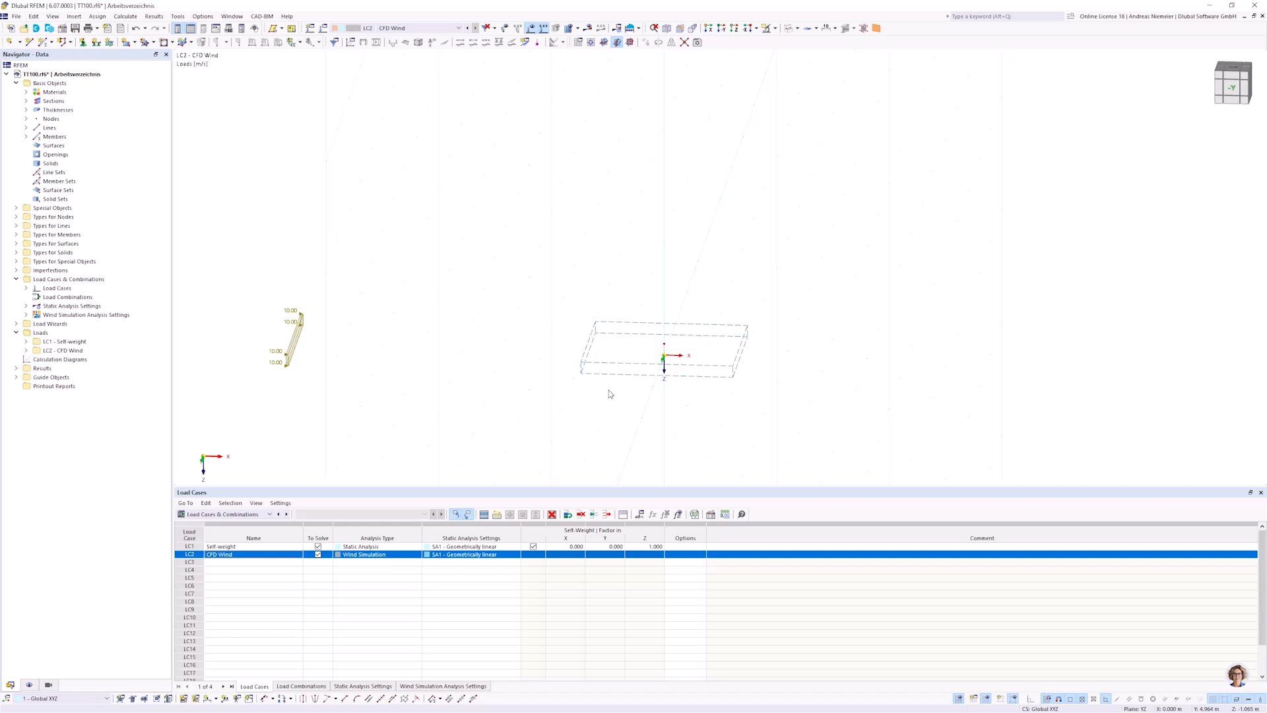
middle_drag(596, 428, 528, 233)
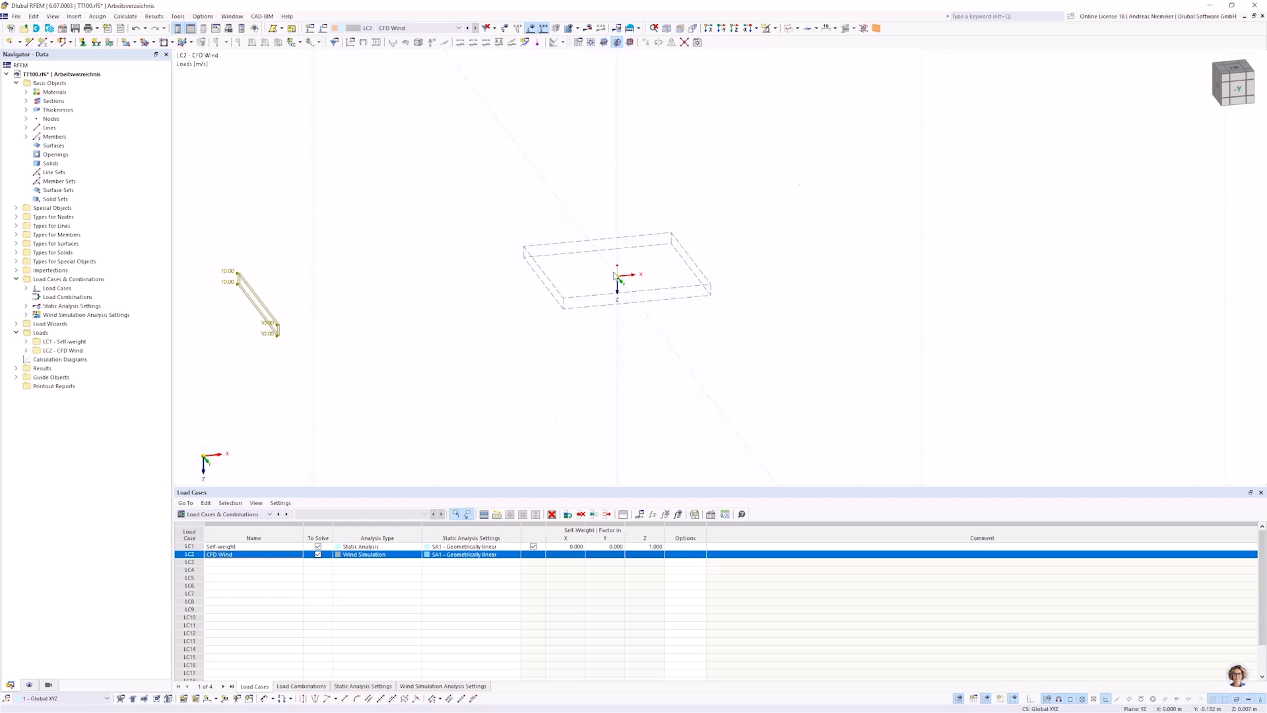
click(788, 28)
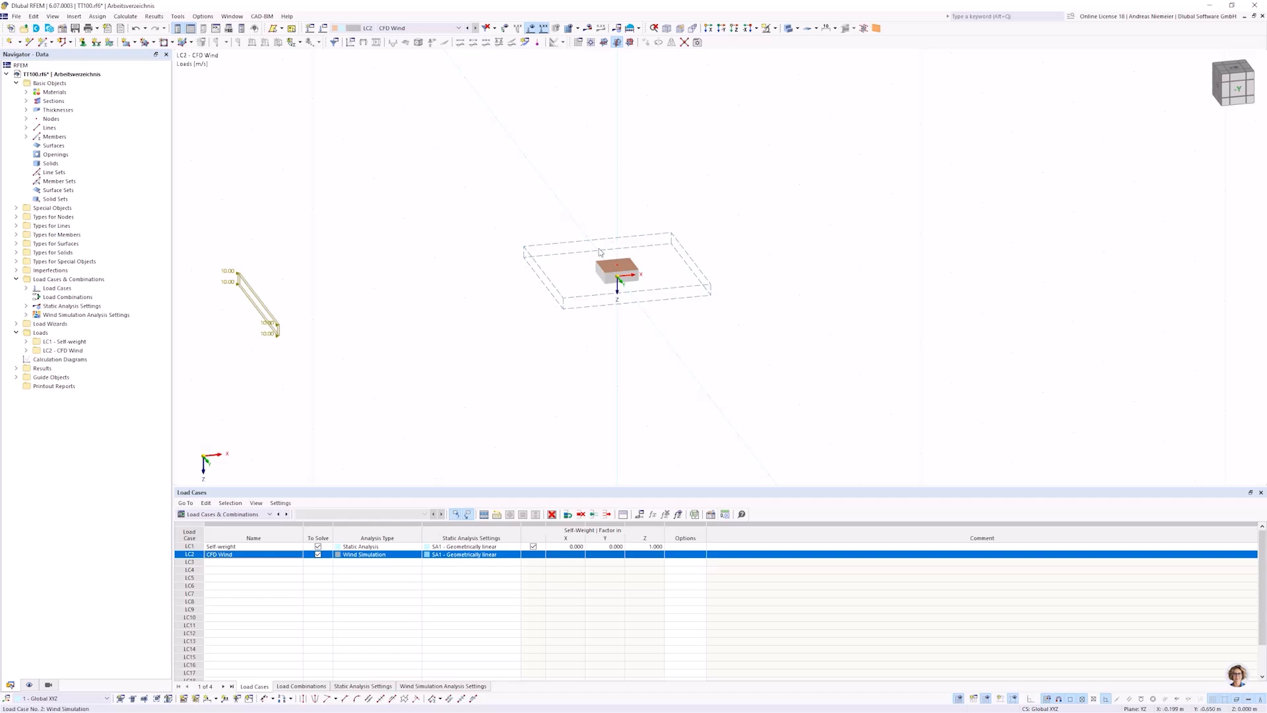
click(787, 29)
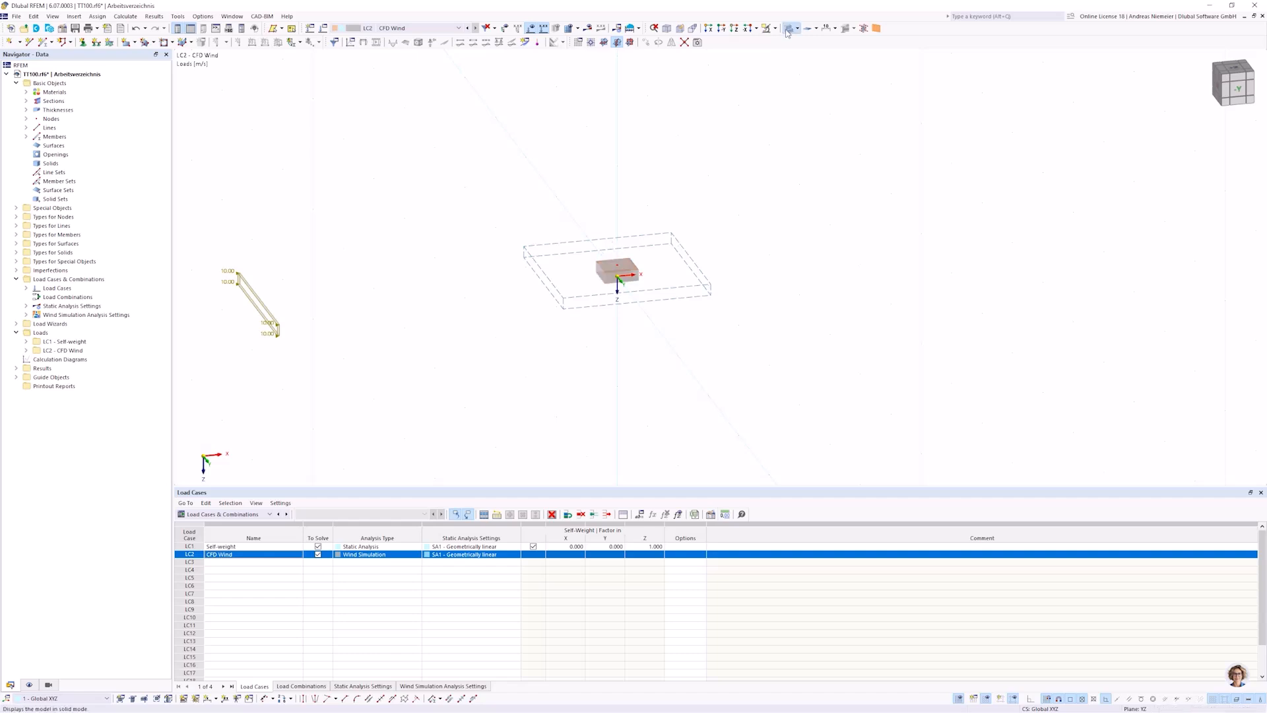
click(786, 31)
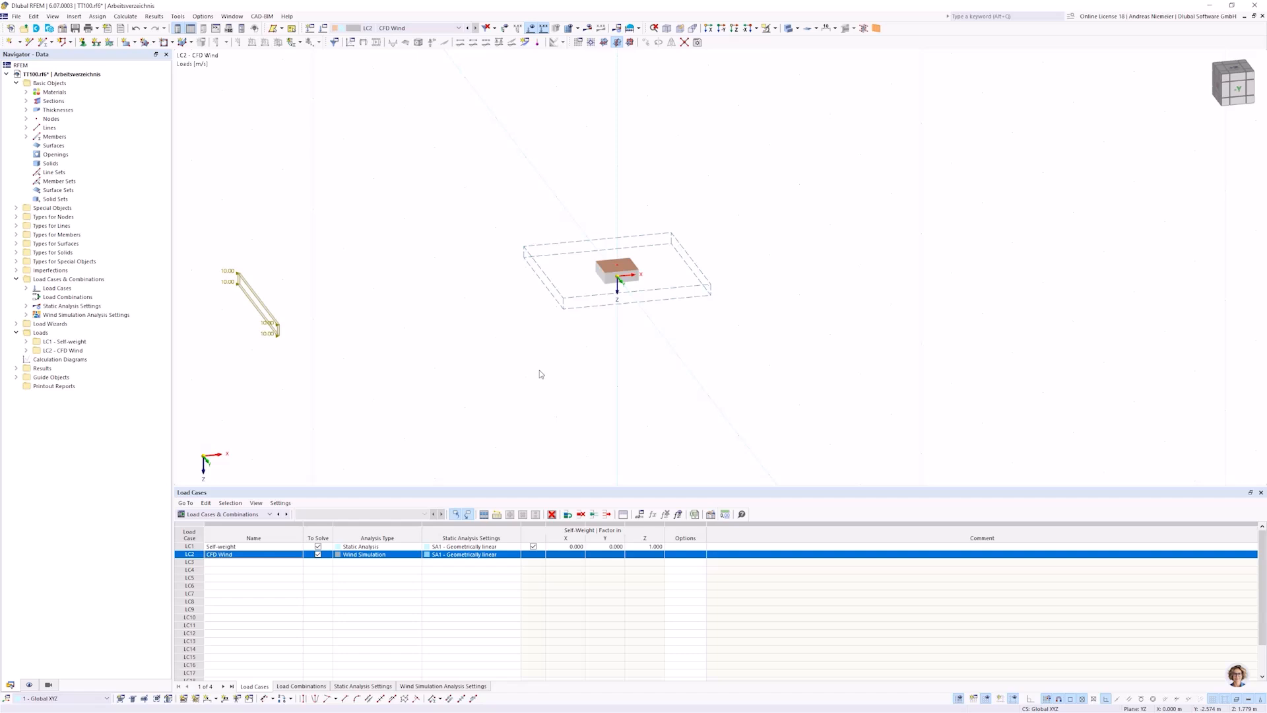
Check the wind profile and wind direction of the CFD Wind load case LC2, leaving its settings untouched.
double_click(195, 558)
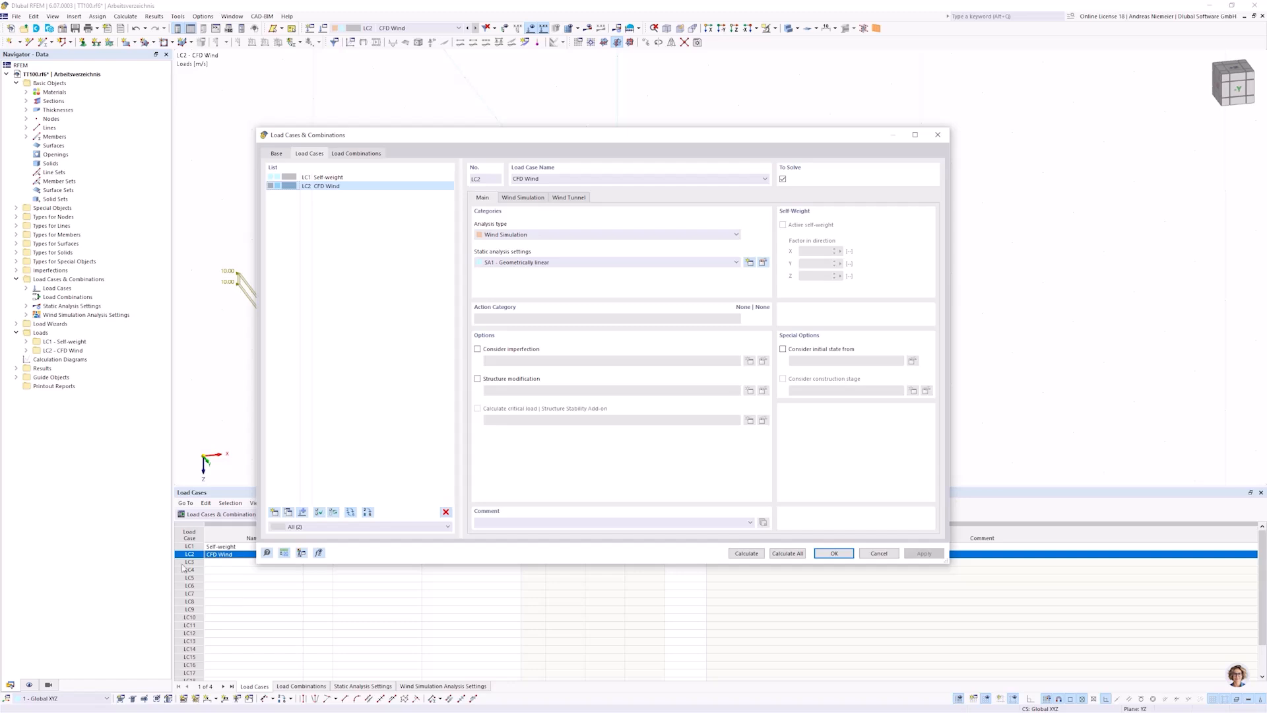
click(521, 198)
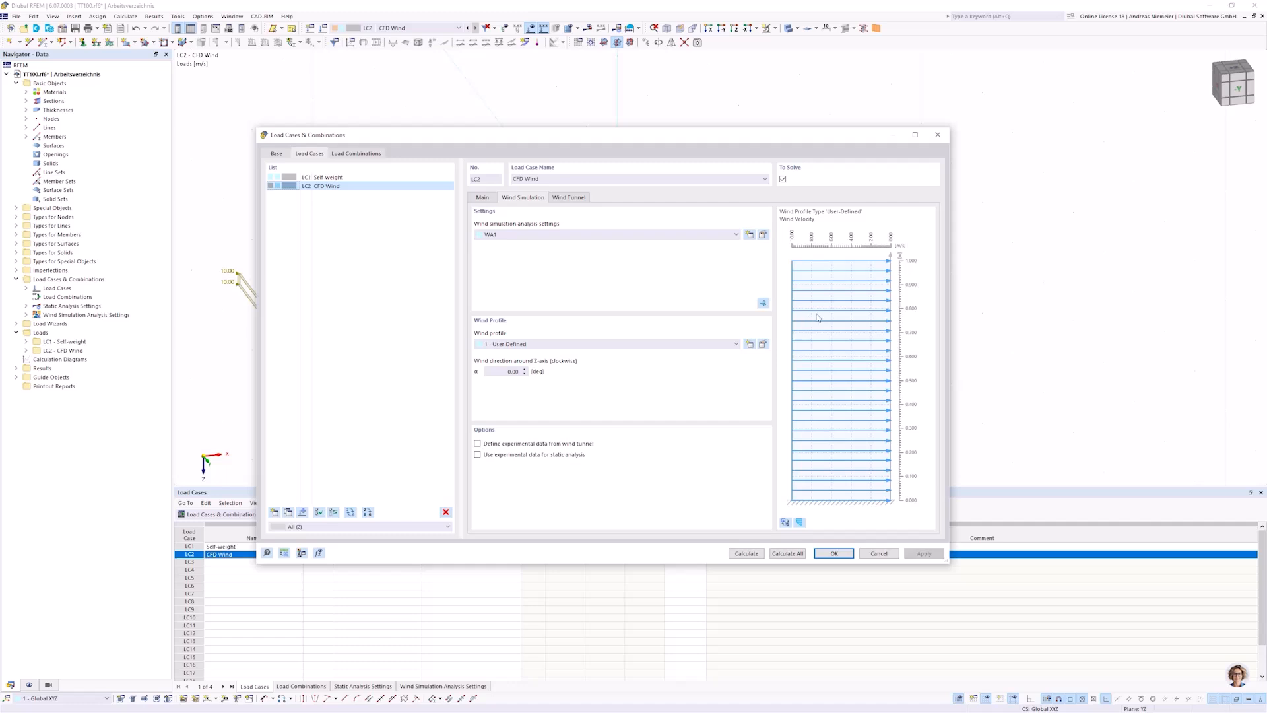
click(890, 553)
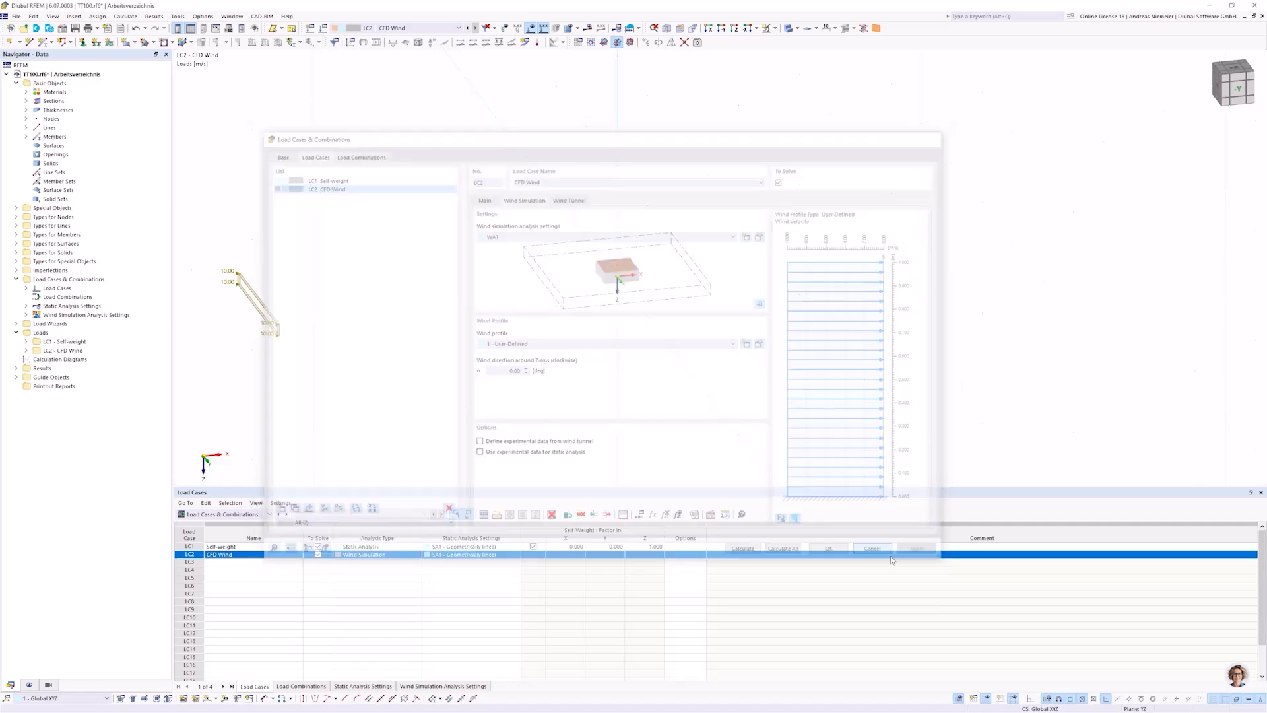
Open the CFD Wind load case in RWIND and decline turning off the simplified model.
click(154, 17)
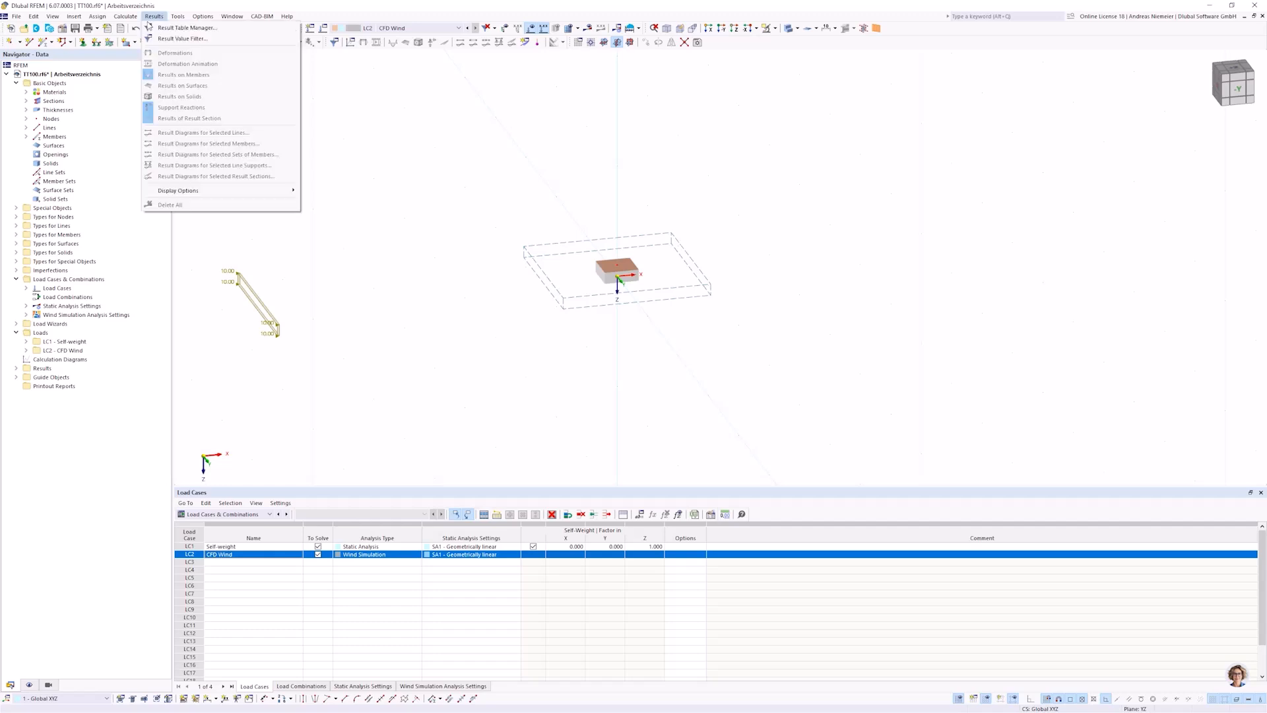
mouse_move(125, 17)
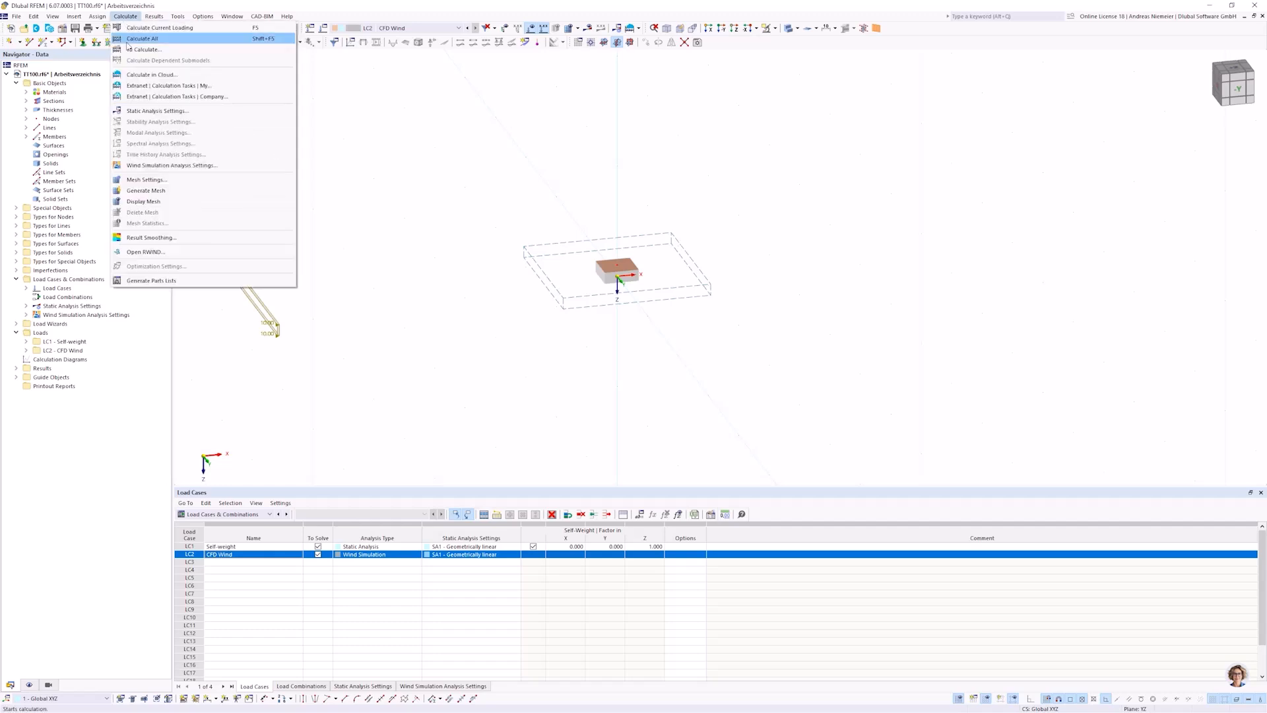
click(138, 254)
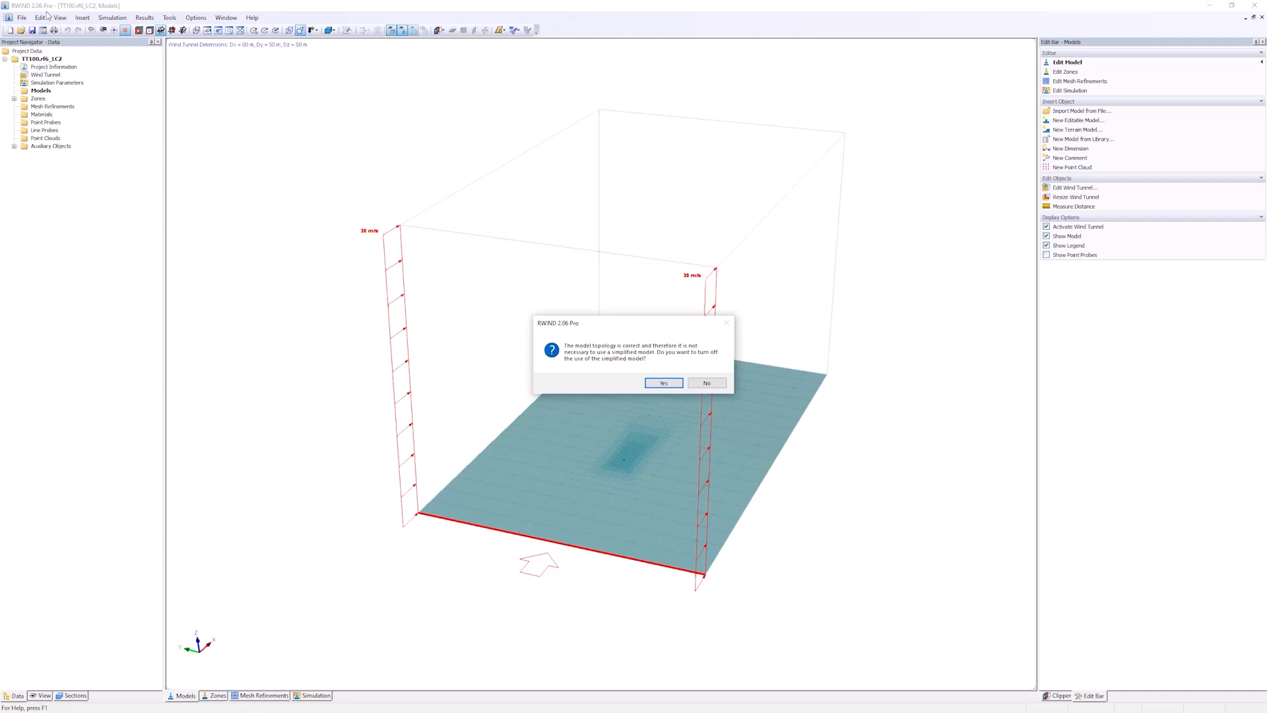
drag(648, 329, 583, 326)
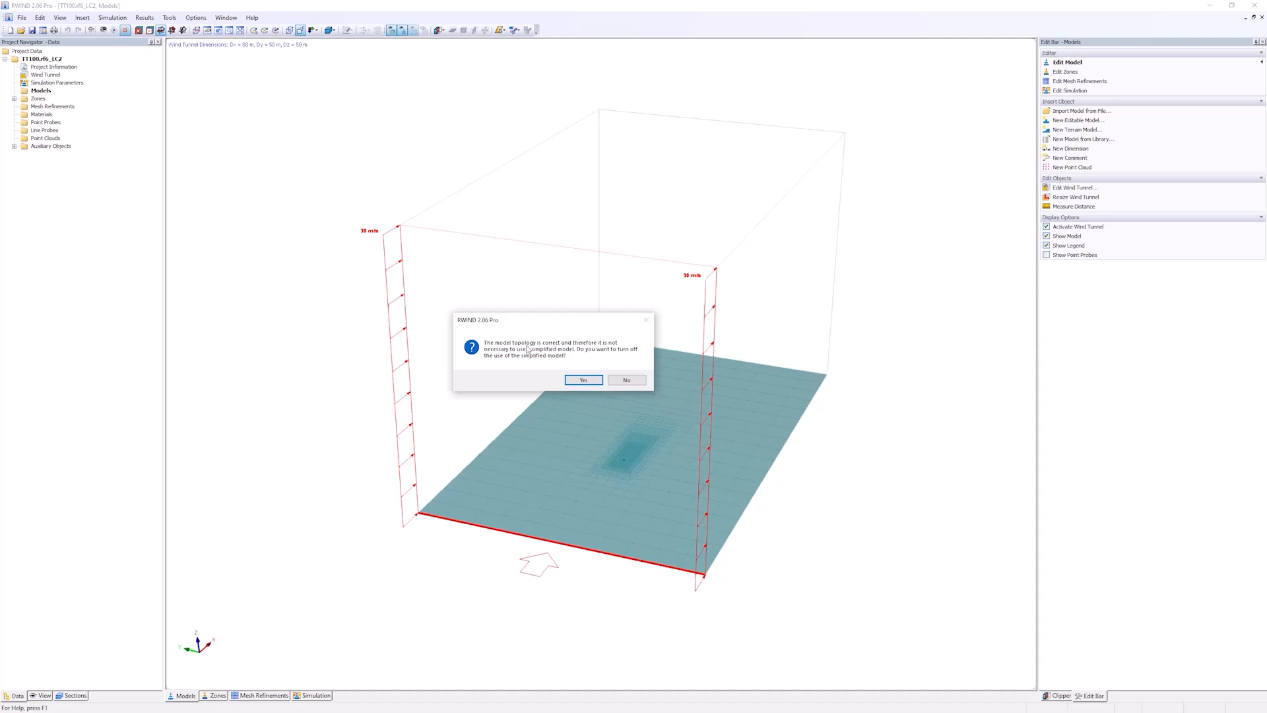
click(628, 381)
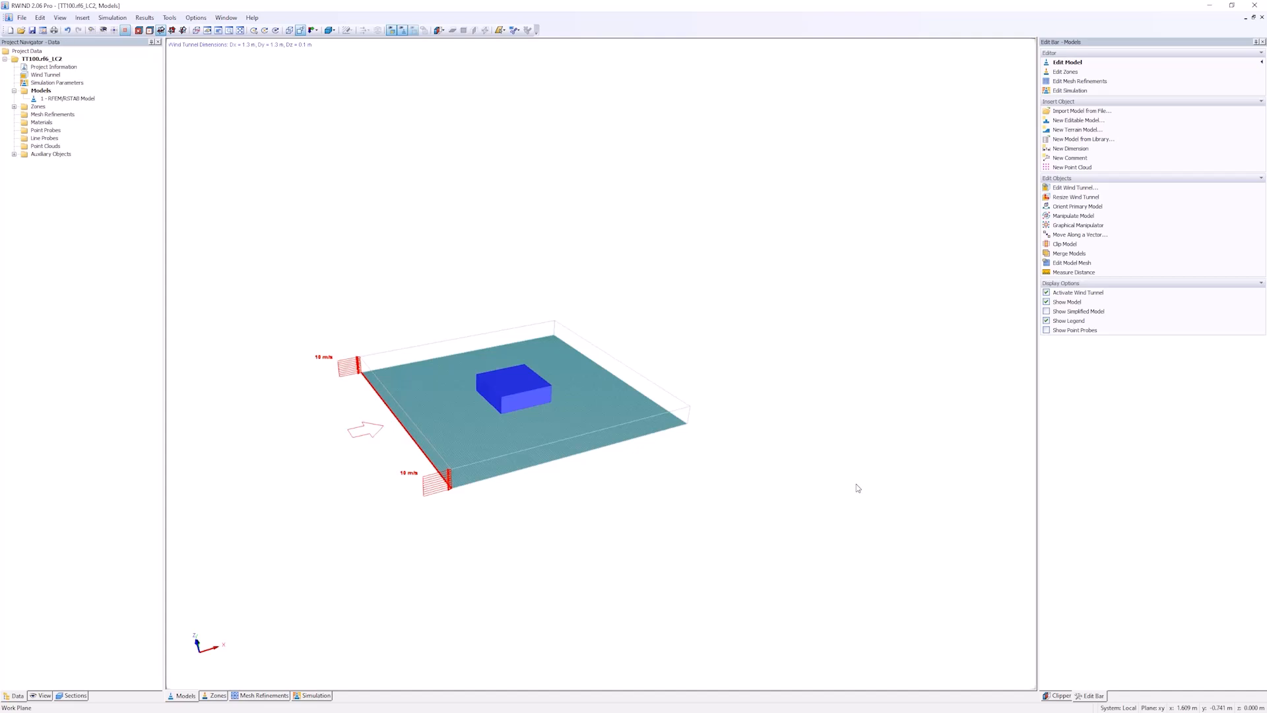
Generate the simulation mesh for the column model, continuing with the smaller-than-recommended wind tunnel dimensions.
middle_drag(857, 487, 939, 458)
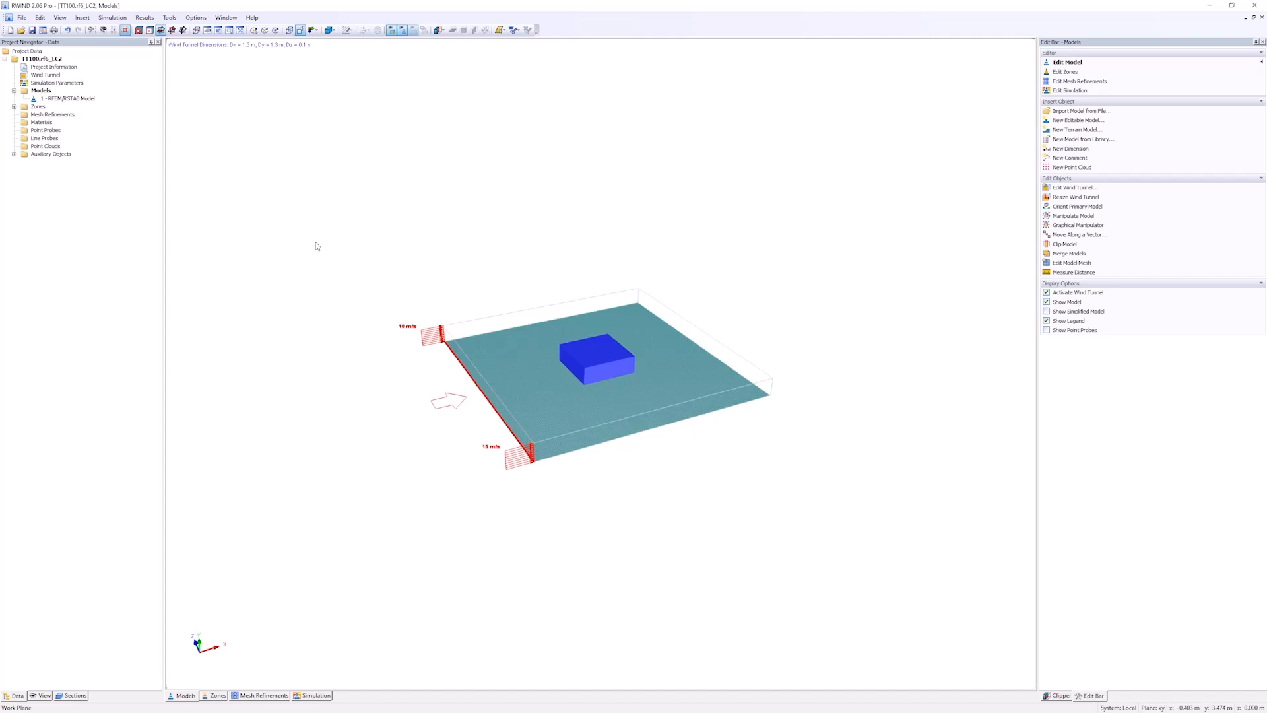
click(606, 359)
click(501, 277)
click(121, 21)
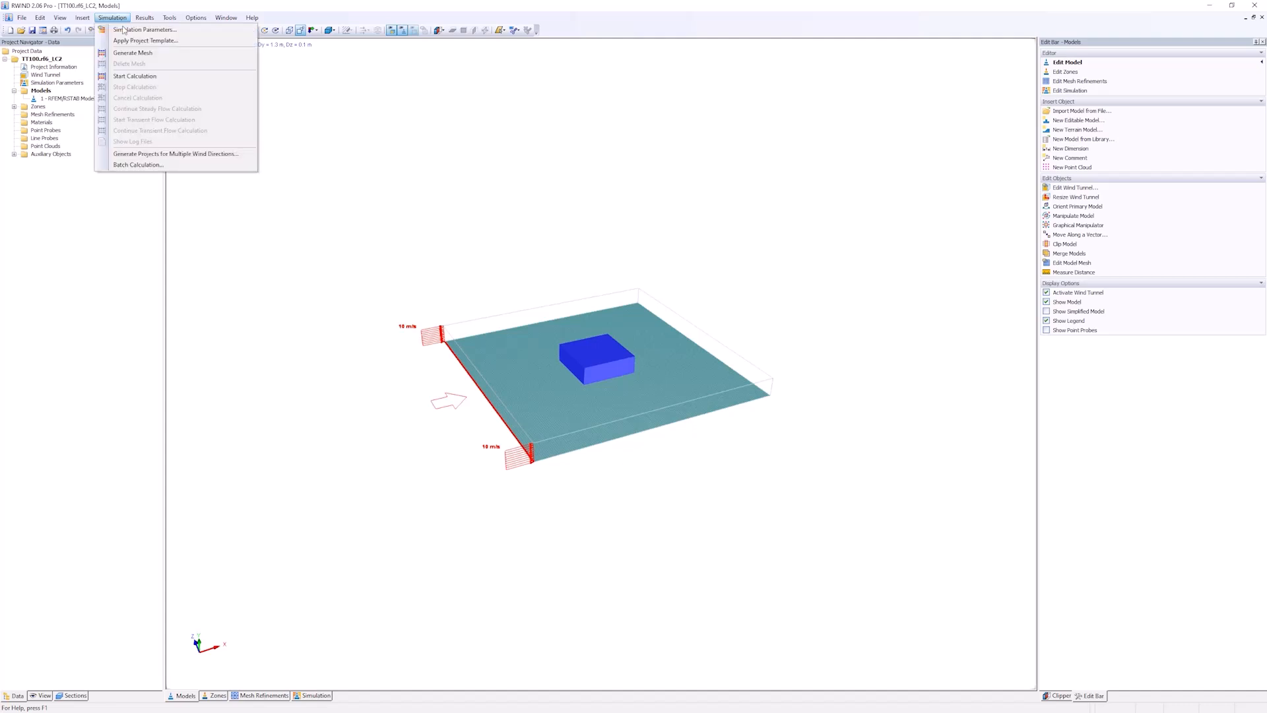
click(146, 54)
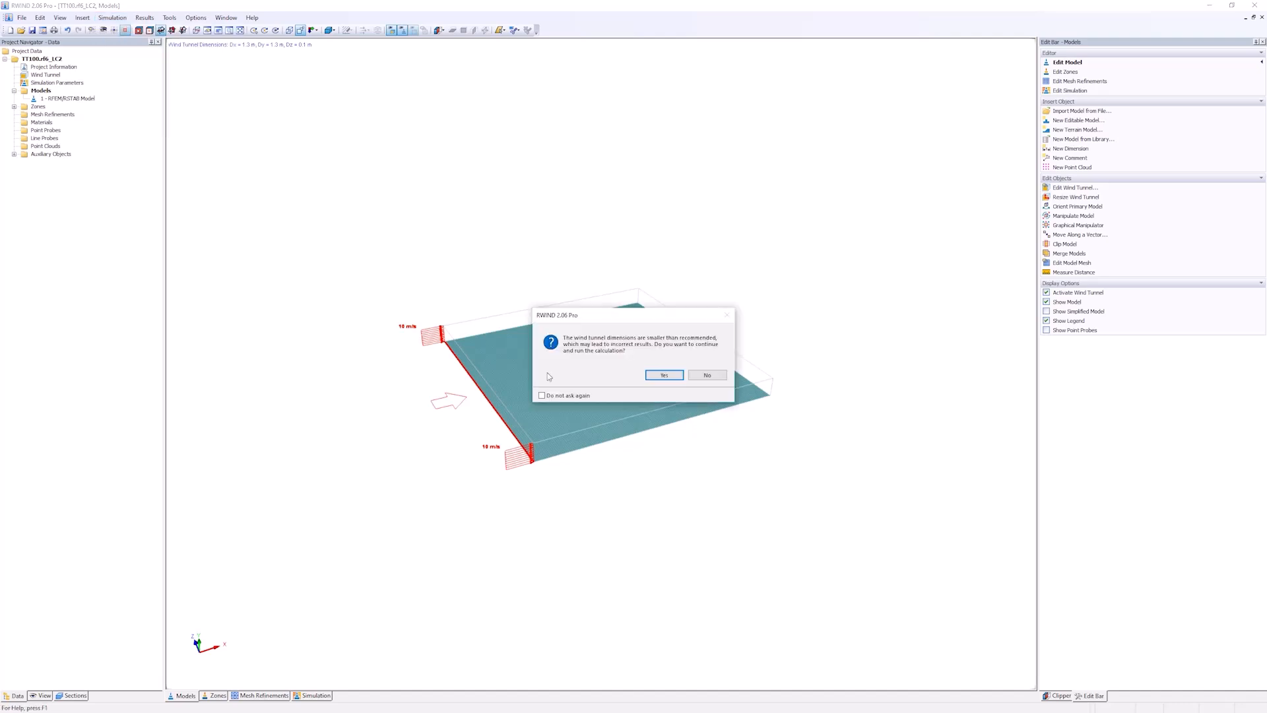
click(664, 375)
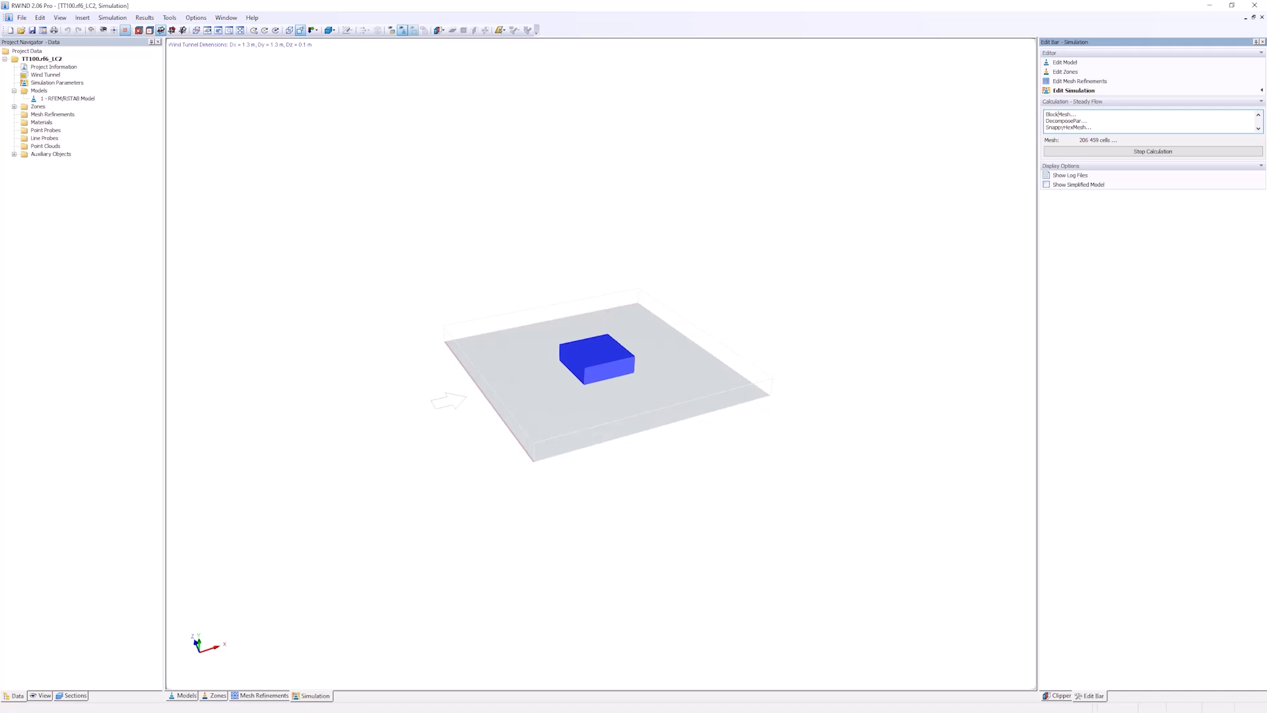
drag(1058, 127, 1084, 128)
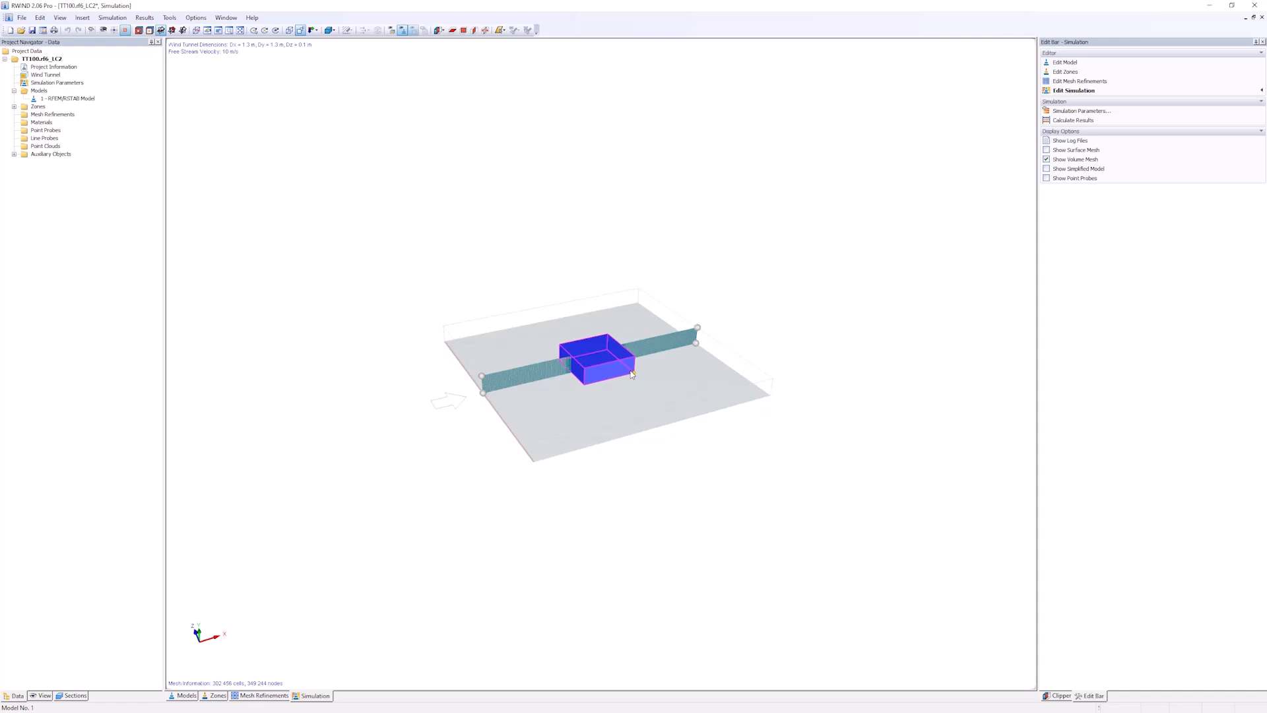
Show the volume mesh on a horizontal section plane through the column, seen from above.
scroll(537, 406, up, 2)
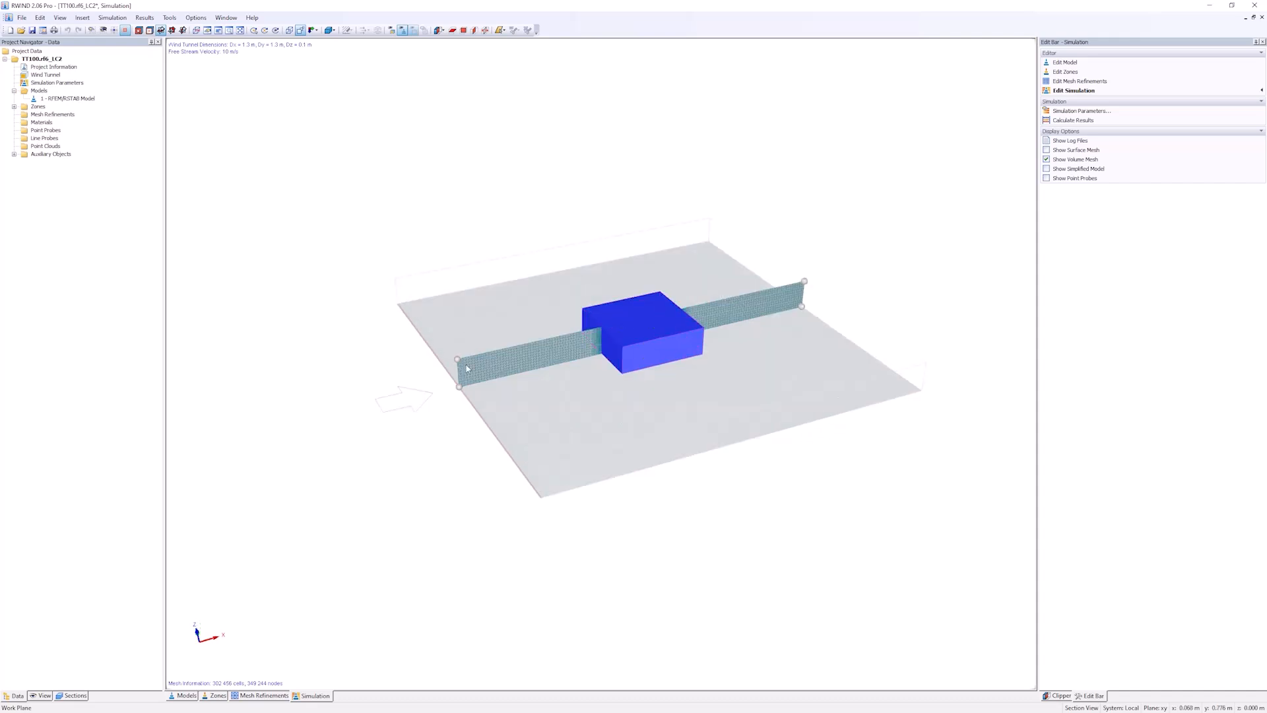
mouse_move(460, 401)
mouse_down()
mouse_move(462, 385)
mouse_move(452, 422)
mouse_up()
click(452, 30)
mouse_move(441, 231)
middle_down()
mouse_move(407, 218)
mouse_move(650, 329)
mouse_move(784, 432)
middle_up()
scroll(508, 251, up, 3)
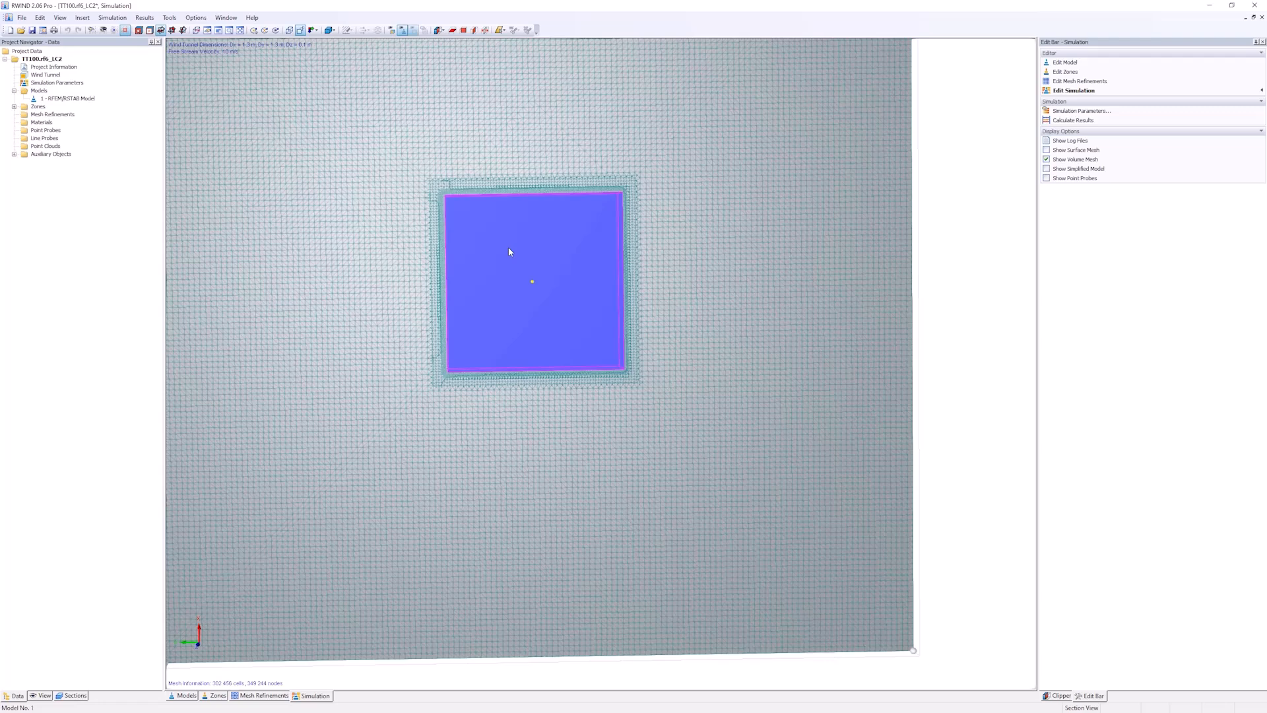
Examine the volume mesh refinement along the column's edges and across the wind tunnel.
scroll(509, 251, down, 1)
middle_drag(424, 200, 436, 241)
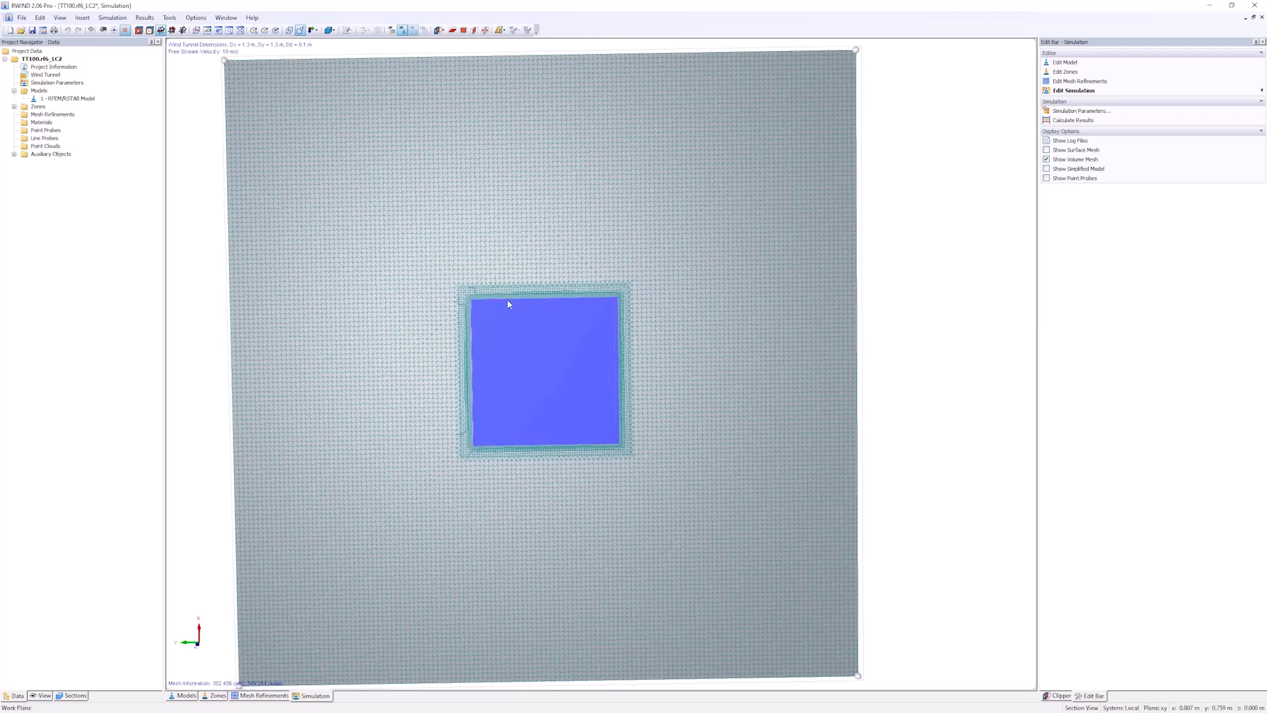
scroll(502, 305, up, 3)
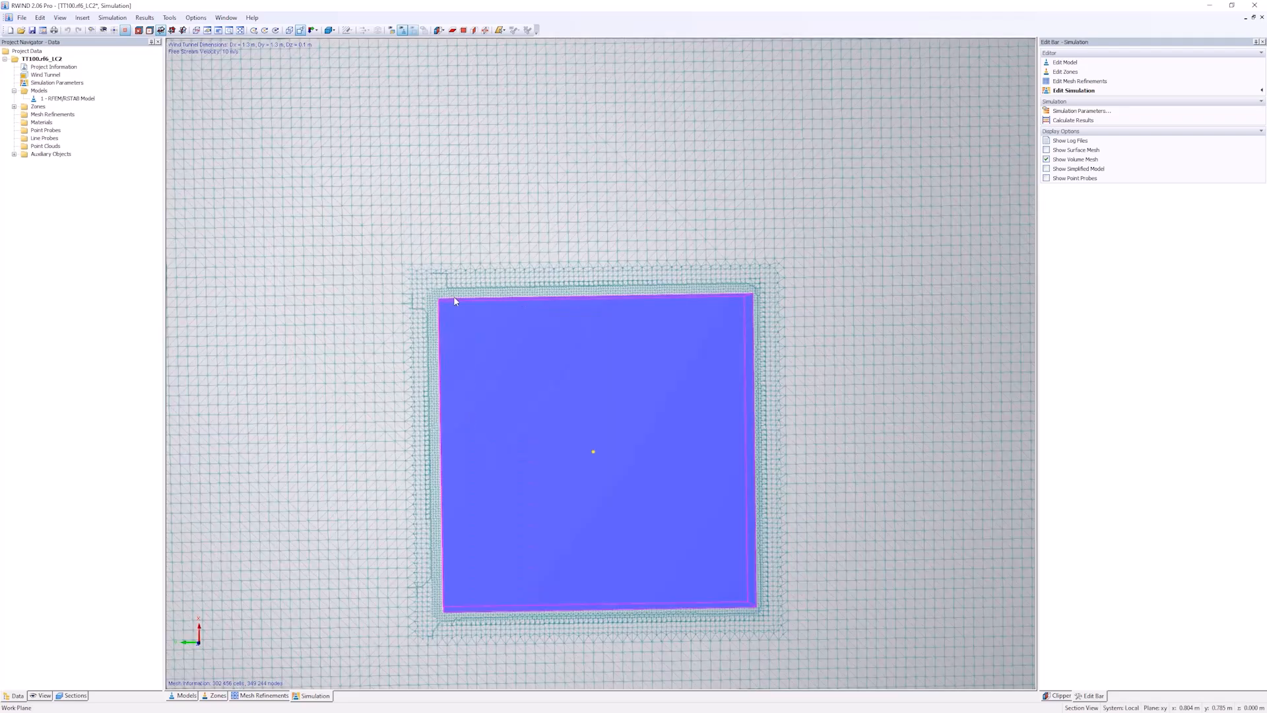
scroll(455, 301, up, 2)
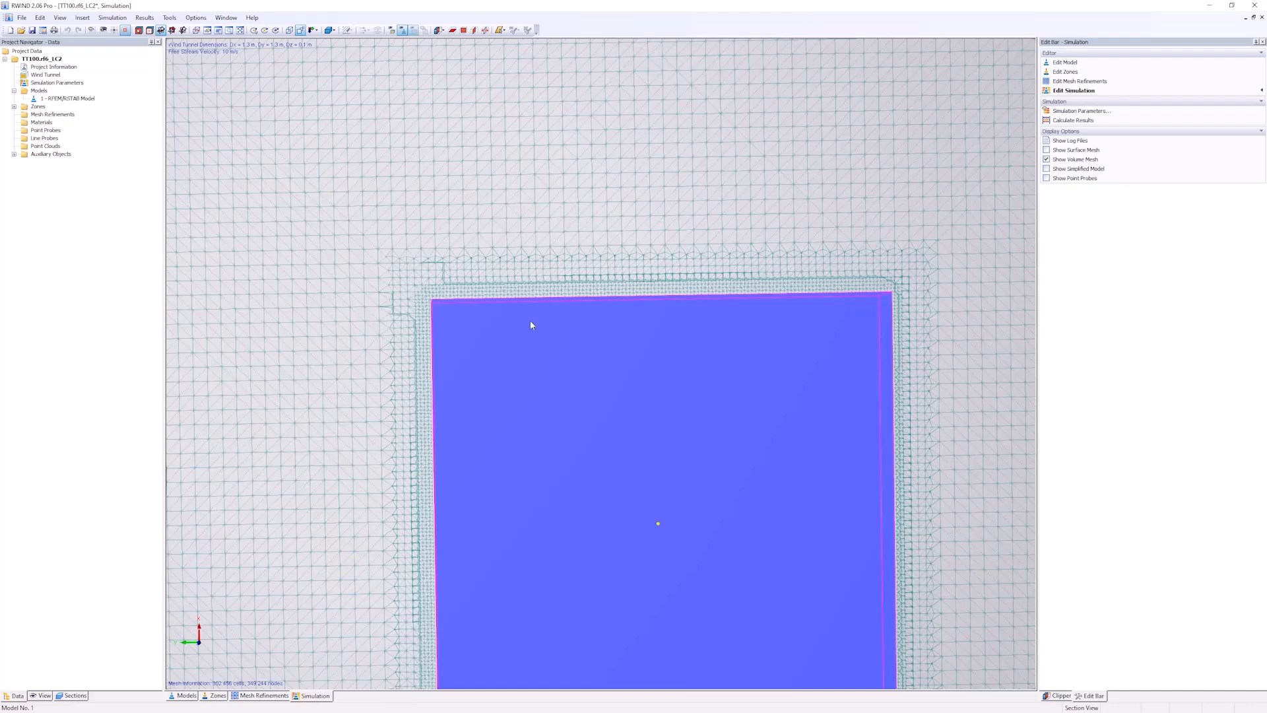
scroll(532, 324, down, 3)
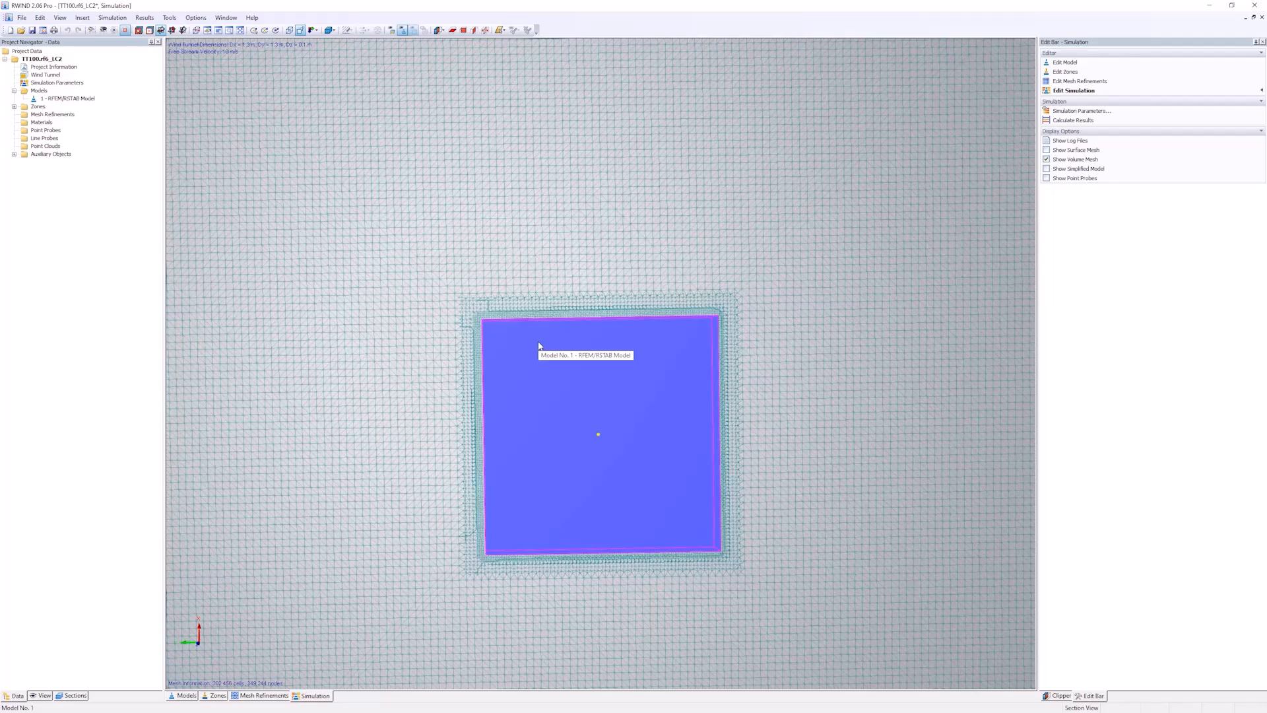
scroll(548, 338, down, 2)
scroll(559, 330, down, 1)
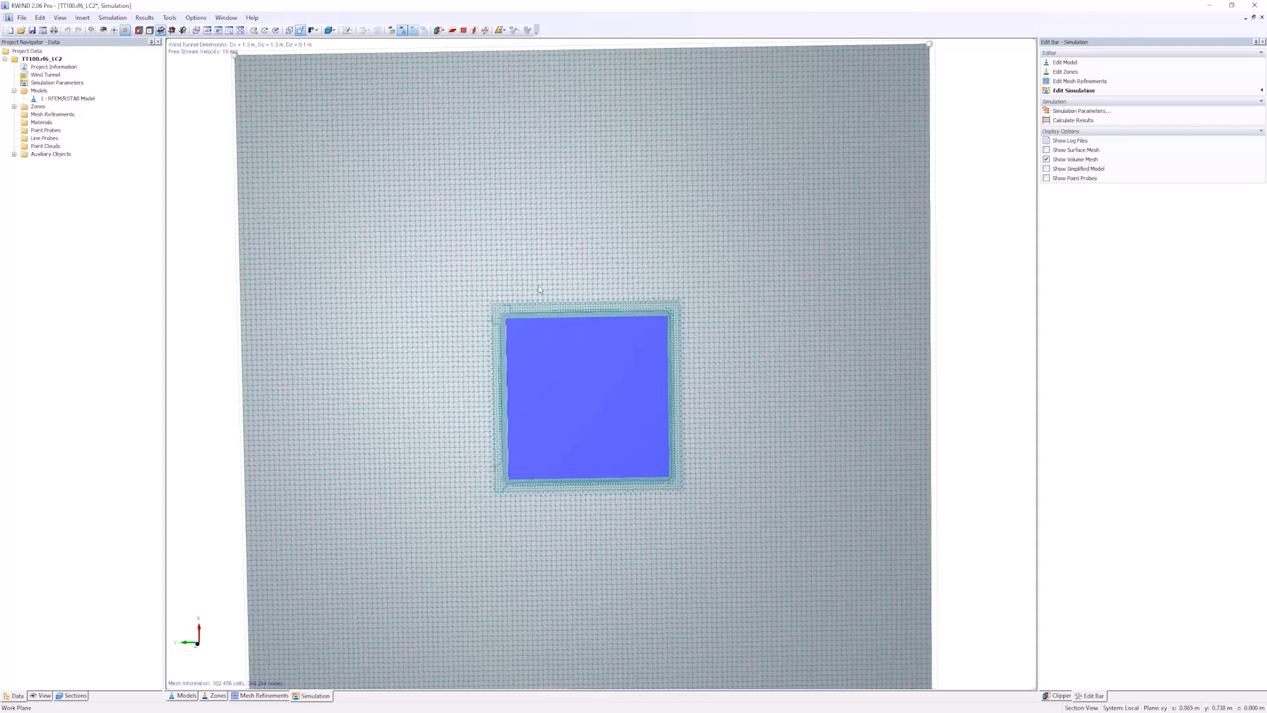
scroll(540, 290, down, 1)
Check the simulation parameters, including the mesh density and the number of mesh cells and nodes, and discard any changes.
click(64, 84)
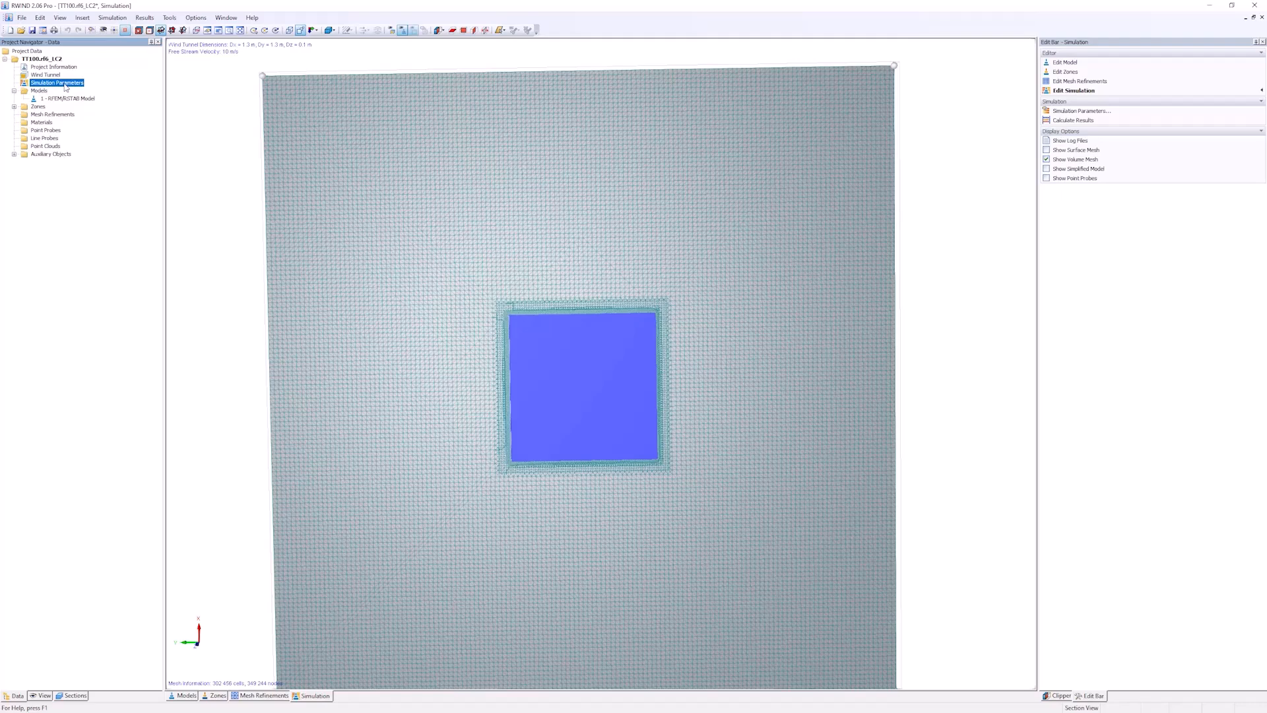
double_click(65, 85)
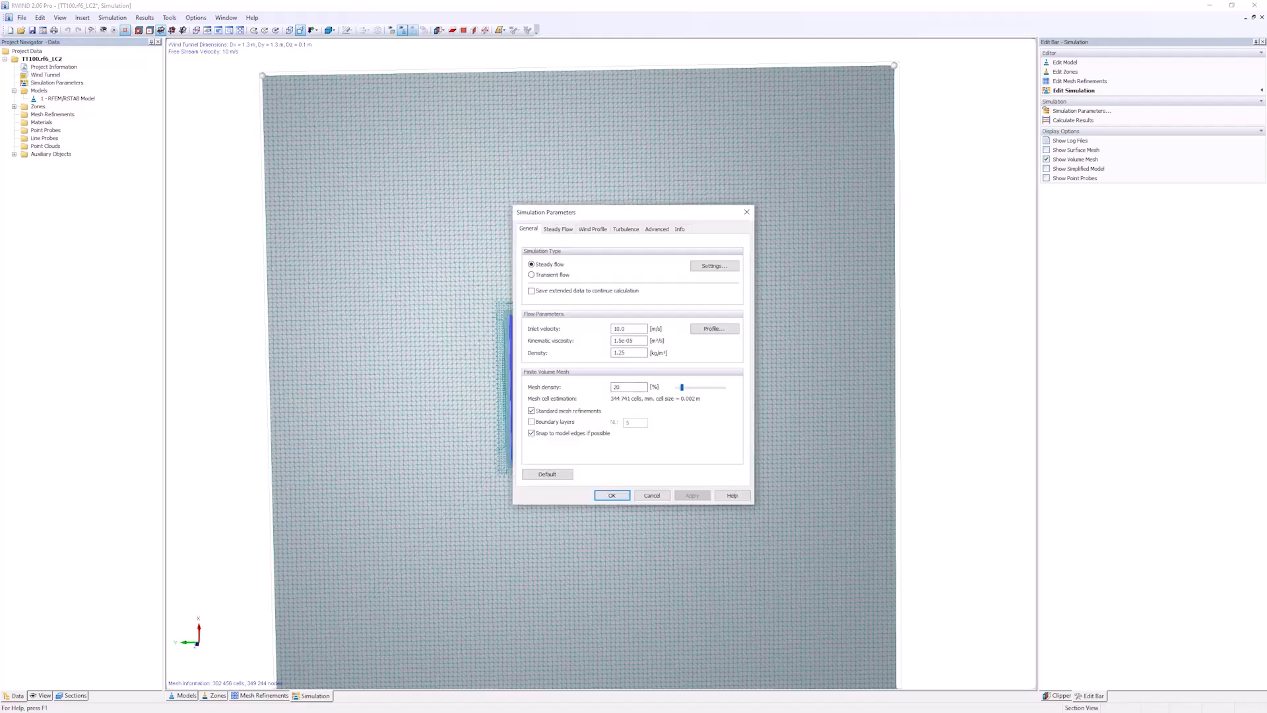
drag(645, 215, 910, 219)
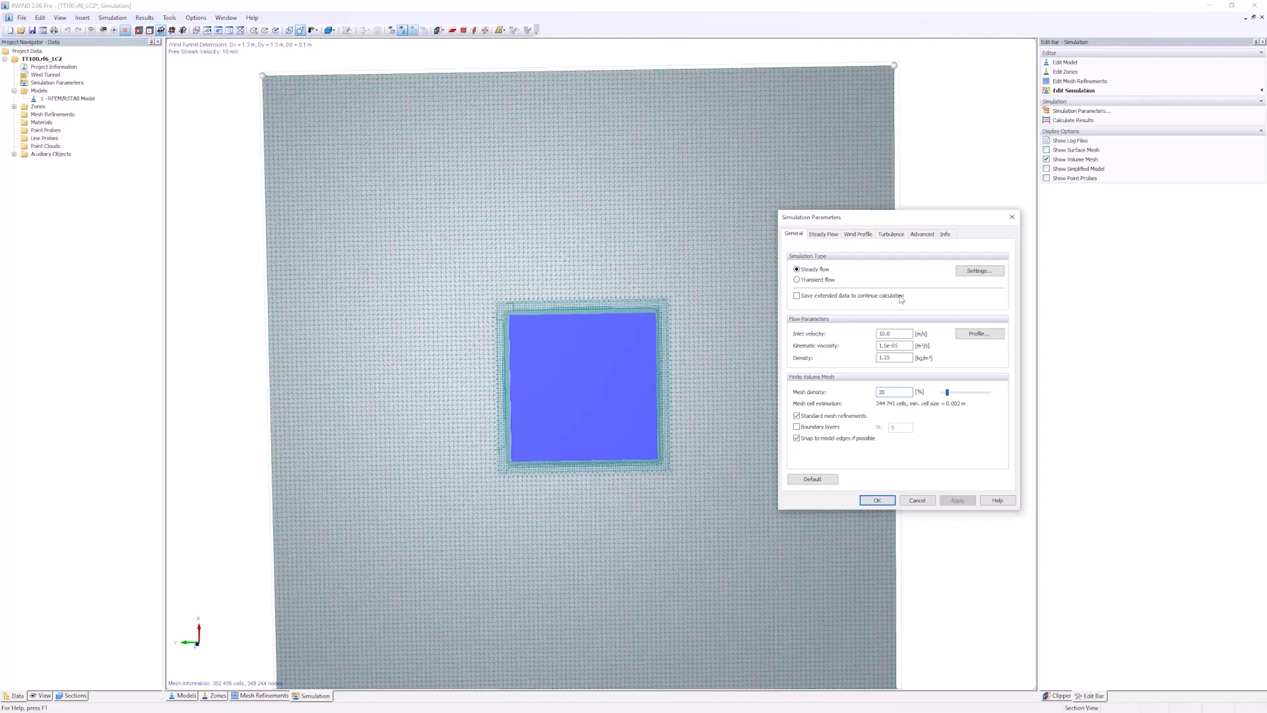
click(945, 234)
drag(850, 305, 825, 304)
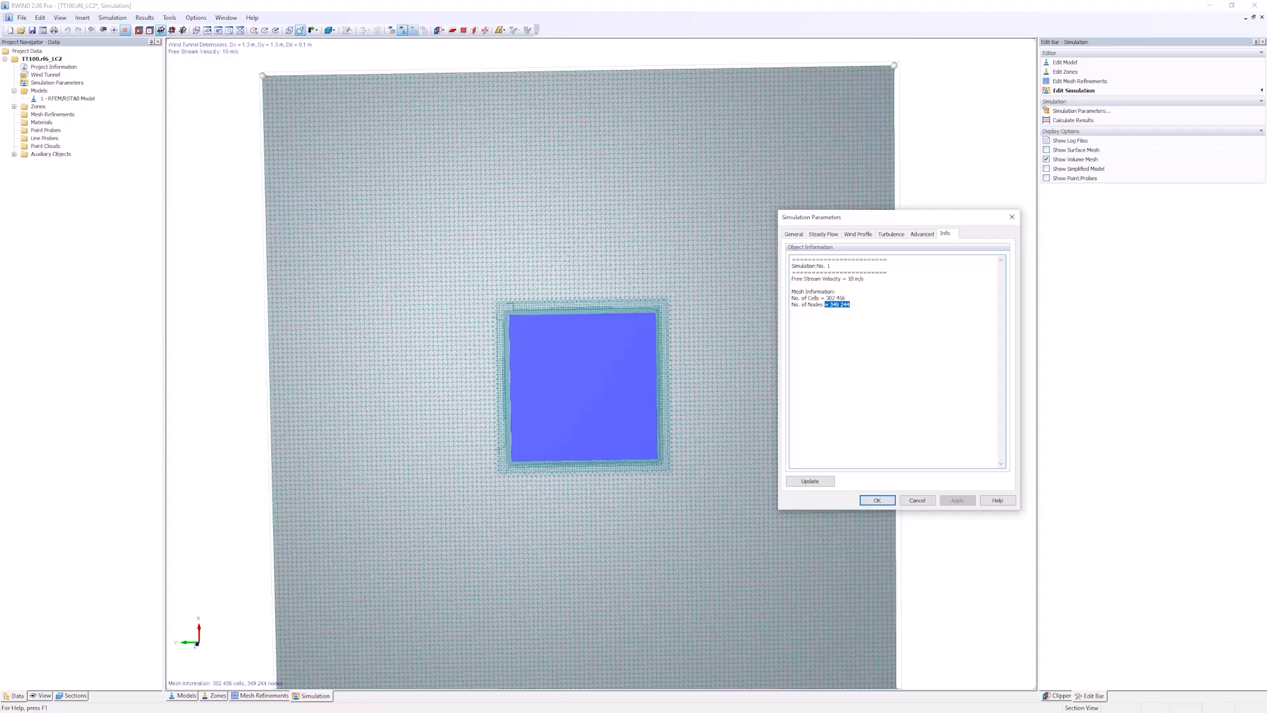
click(796, 235)
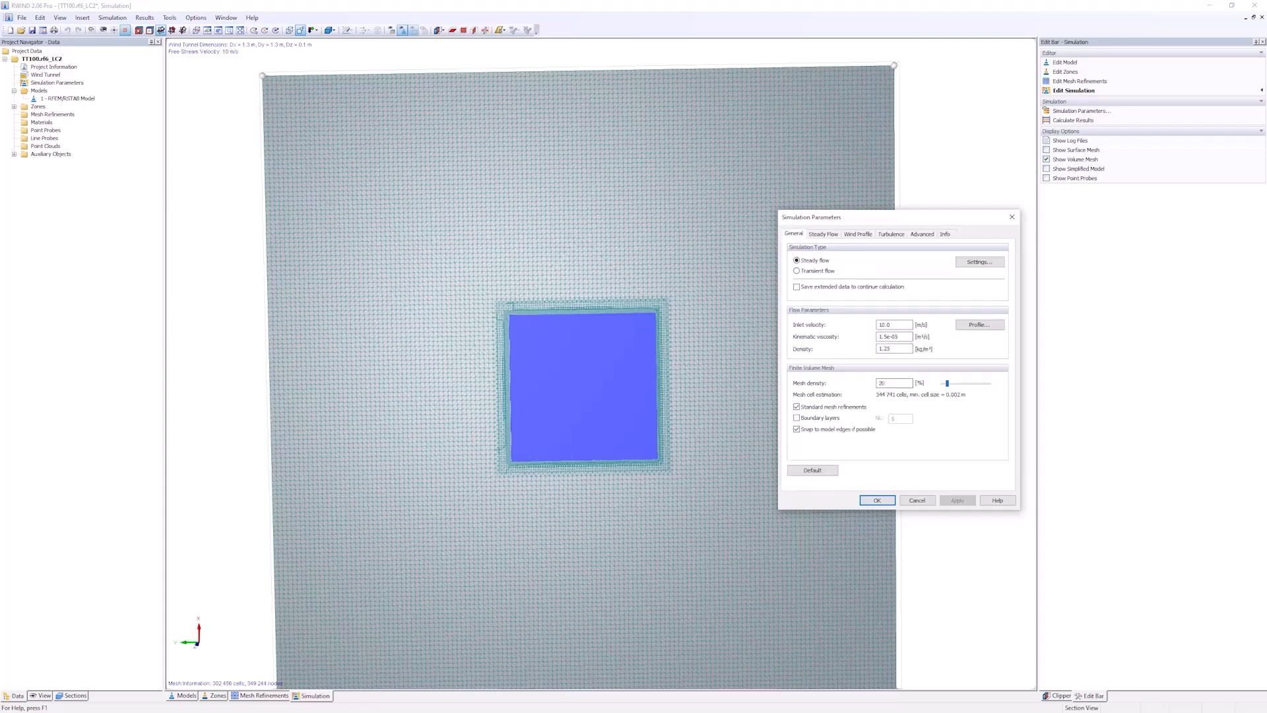
click(928, 500)
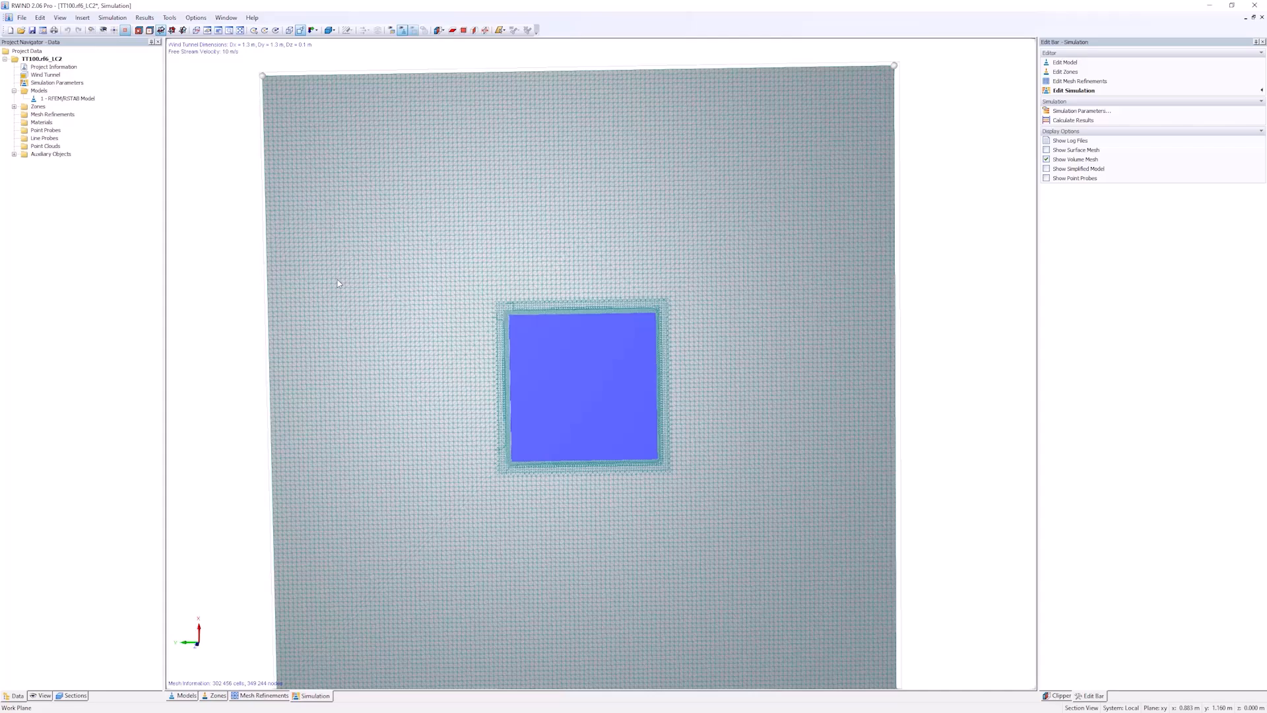
Close RWIND without saving and, in RFEM, set the finite volume mesh density in the CFD Wind load case's simulation settings to 10%.
click(1253, 6)
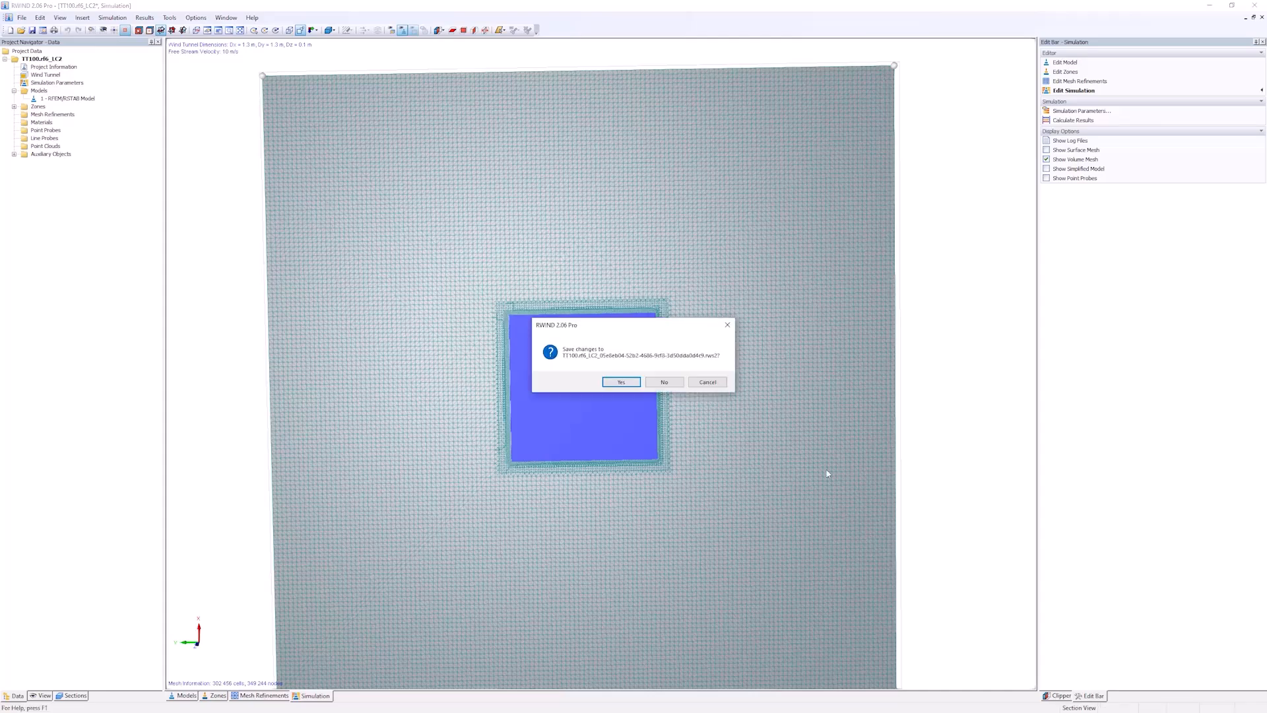
click(670, 378)
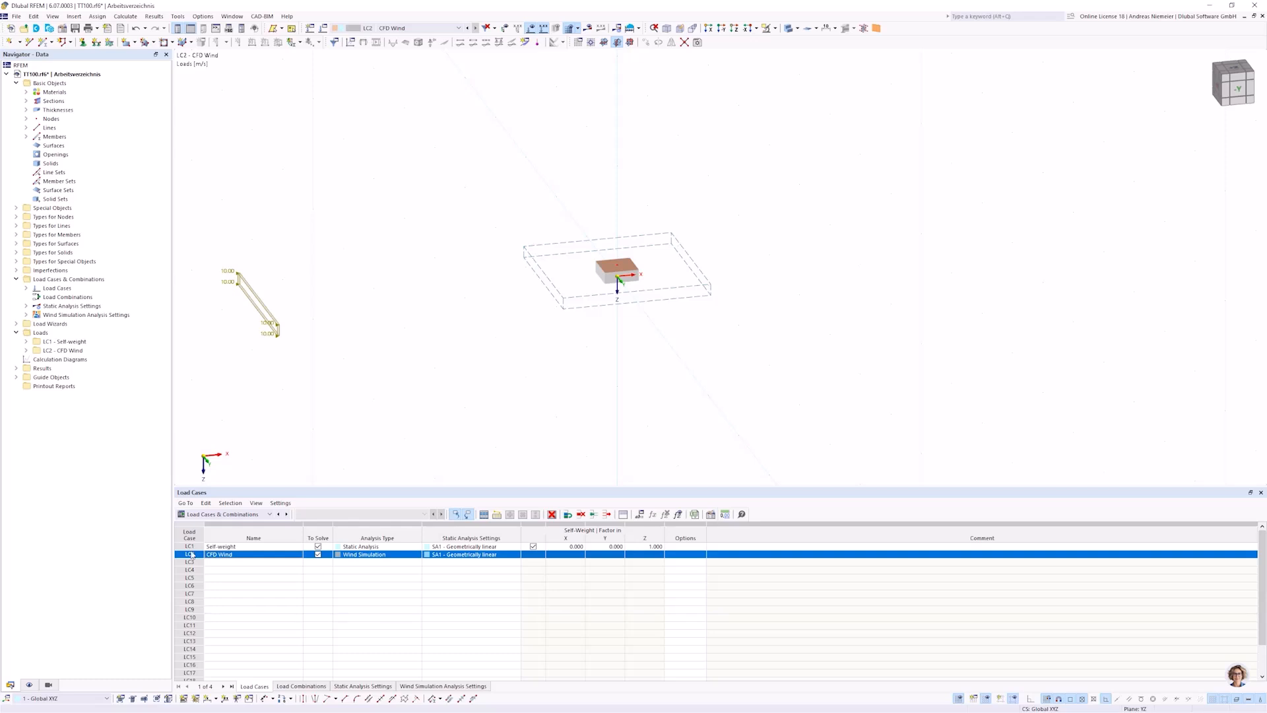
double_click(191, 555)
click(522, 198)
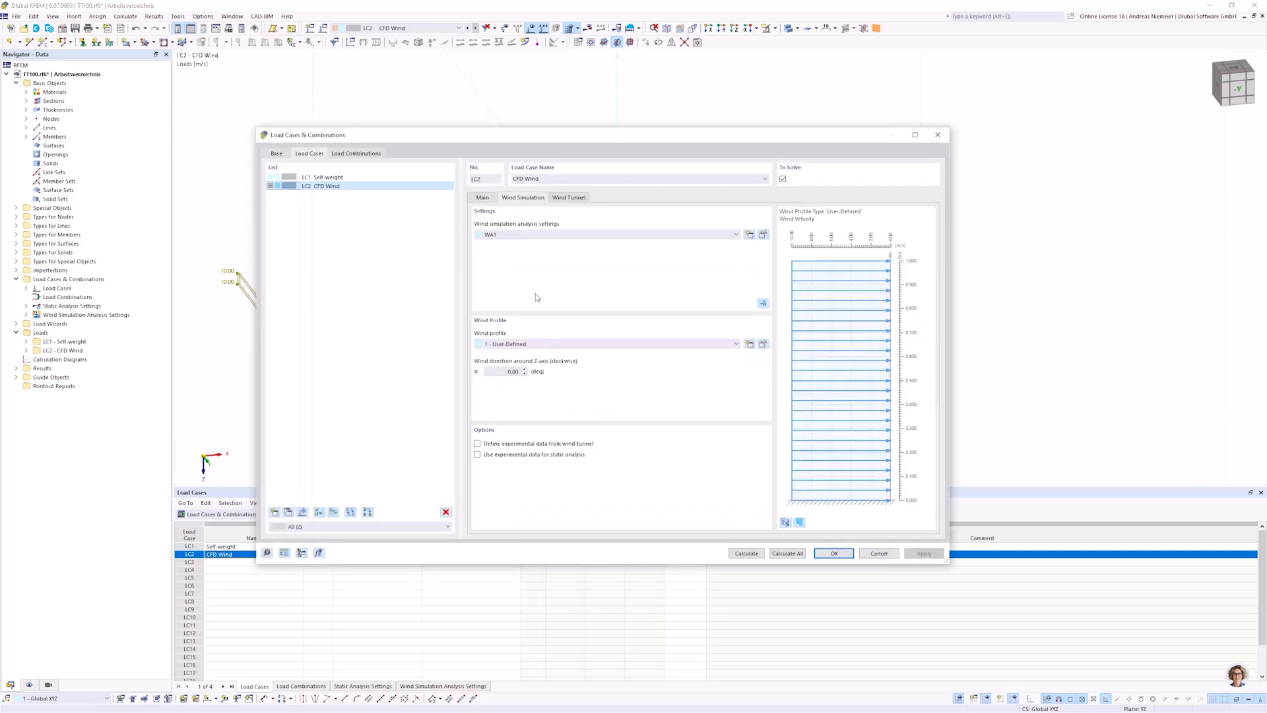
click(765, 235)
click(731, 297)
text(10)
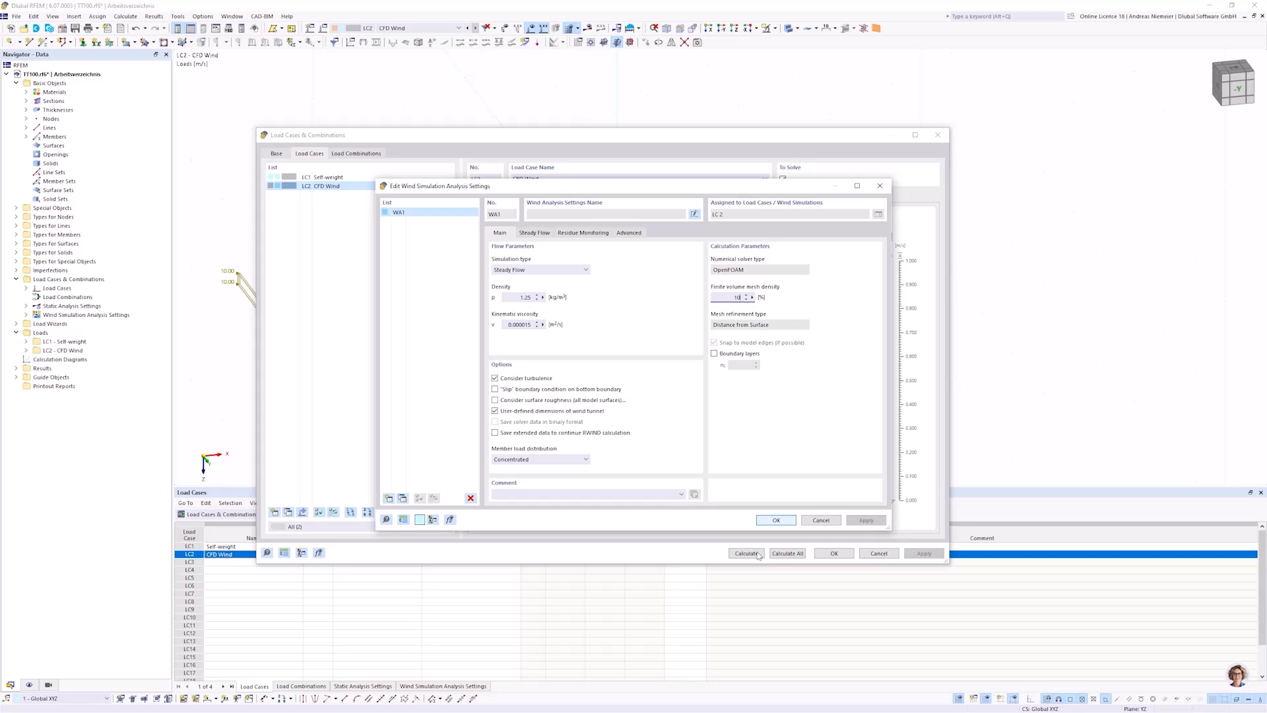
click(776, 520)
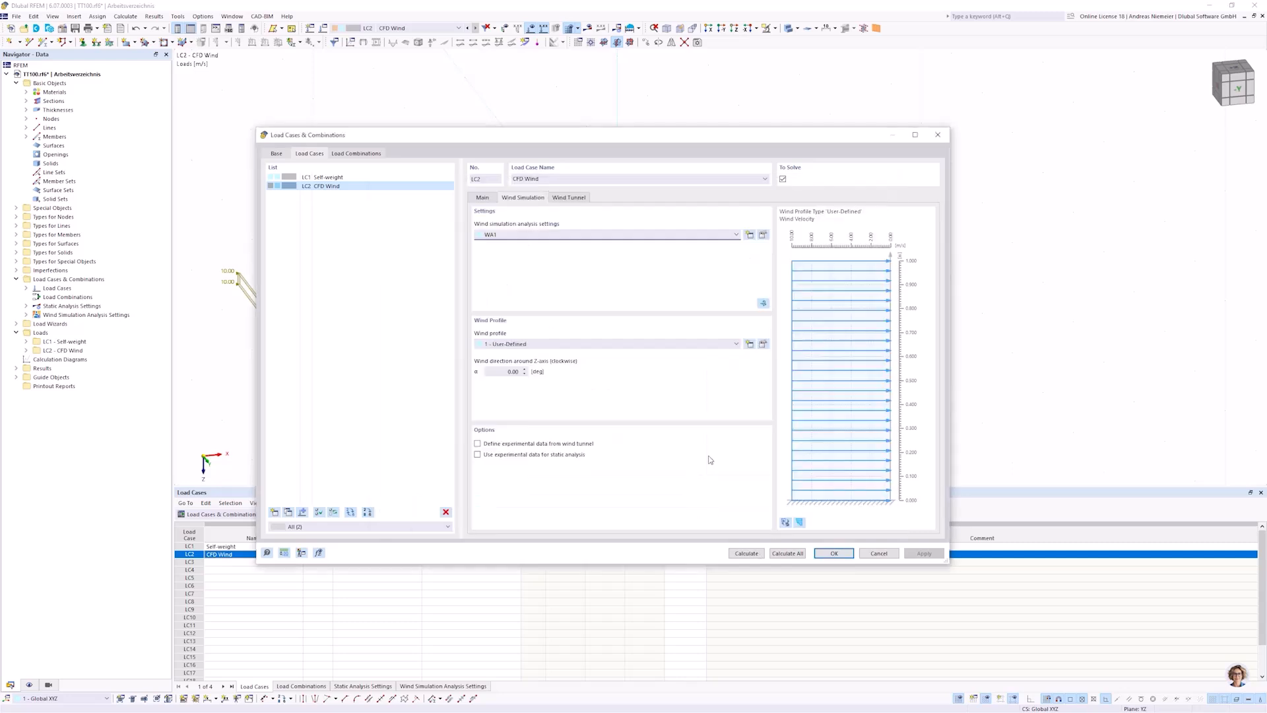
Open the CFD Wind load case in RWIND, keep the simplified model, and generate the mesh despite the smaller-than-recommended wind tunnel.
click(762, 303)
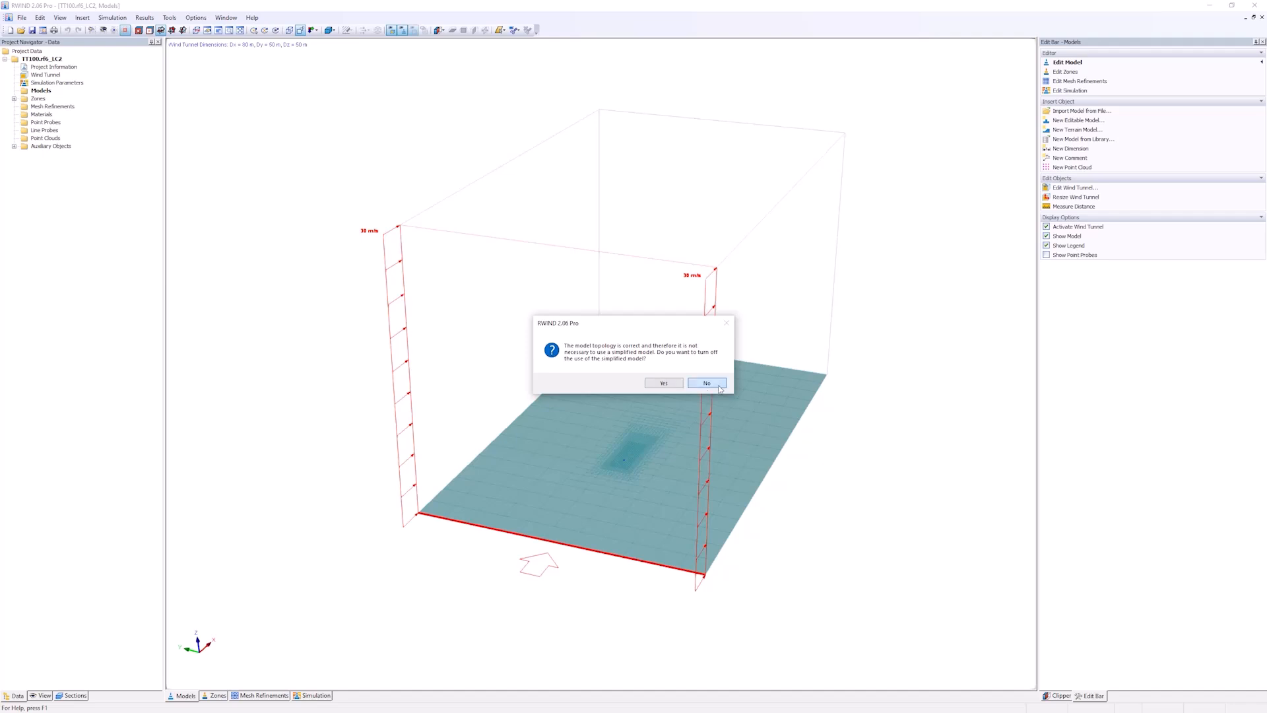
click(706, 382)
ctrl+middle_drag(718, 389, 611, 367)
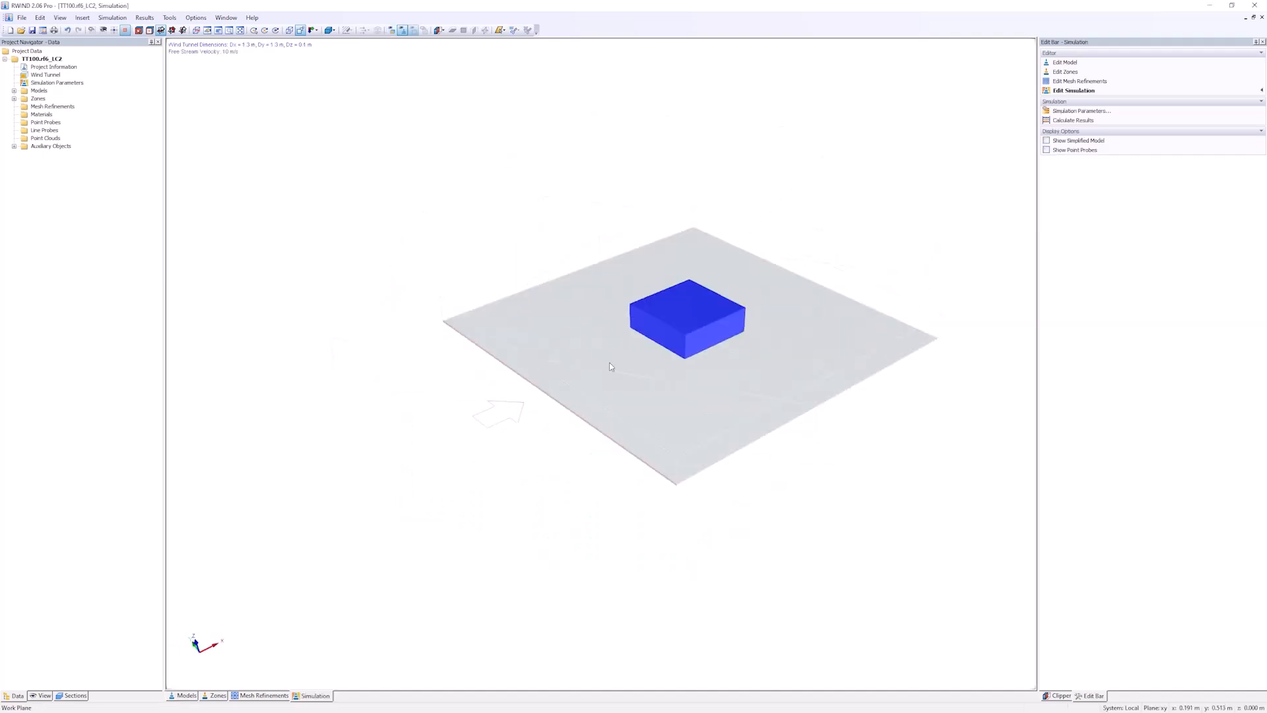
click(112, 18)
click(125, 53)
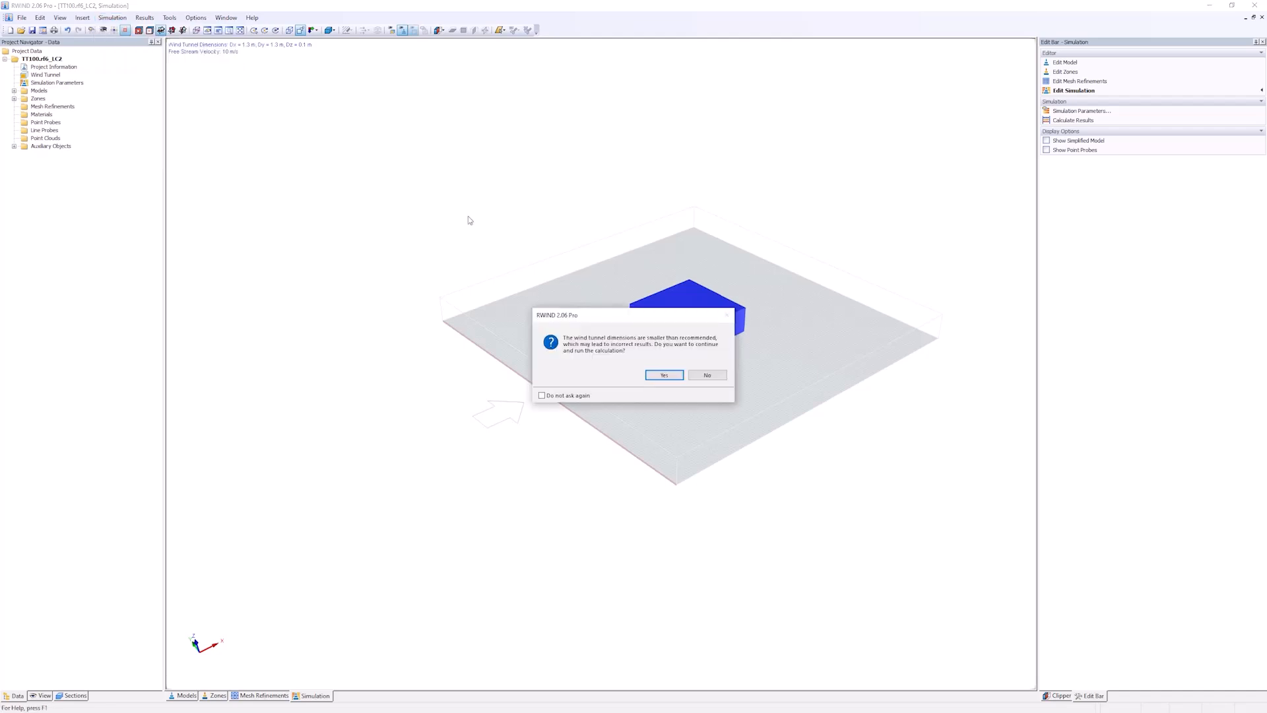
click(654, 374)
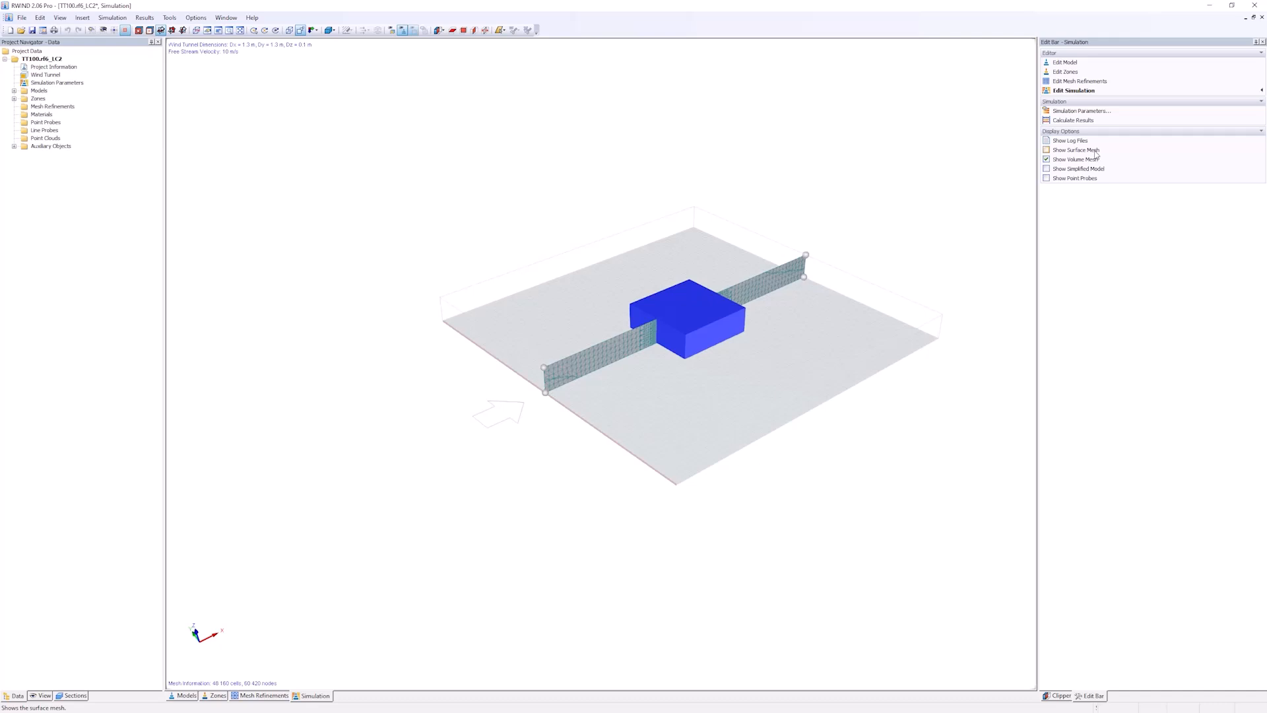
Show the coarser volume mesh on a horizontal section plane and examine it around the column from above.
scroll(570, 374, up, 2)
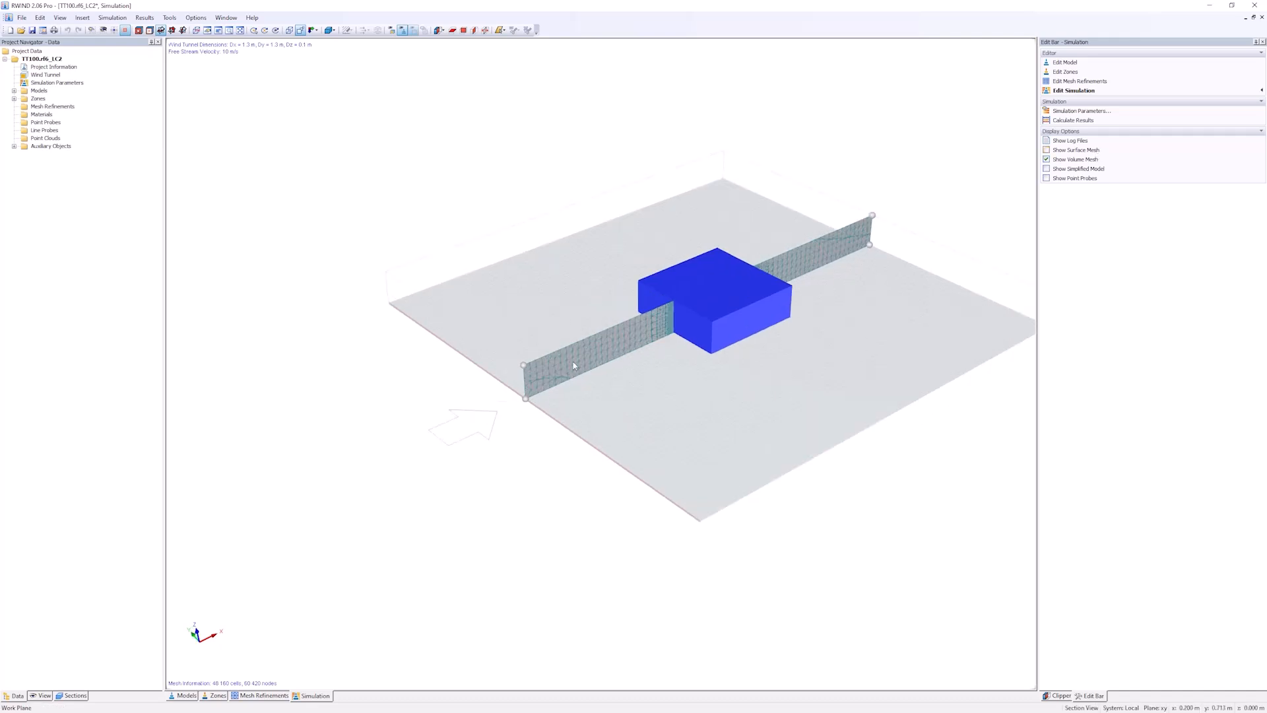
click(453, 31)
middle_drag(522, 310, 707, 528)
scroll(545, 378, up, 3)
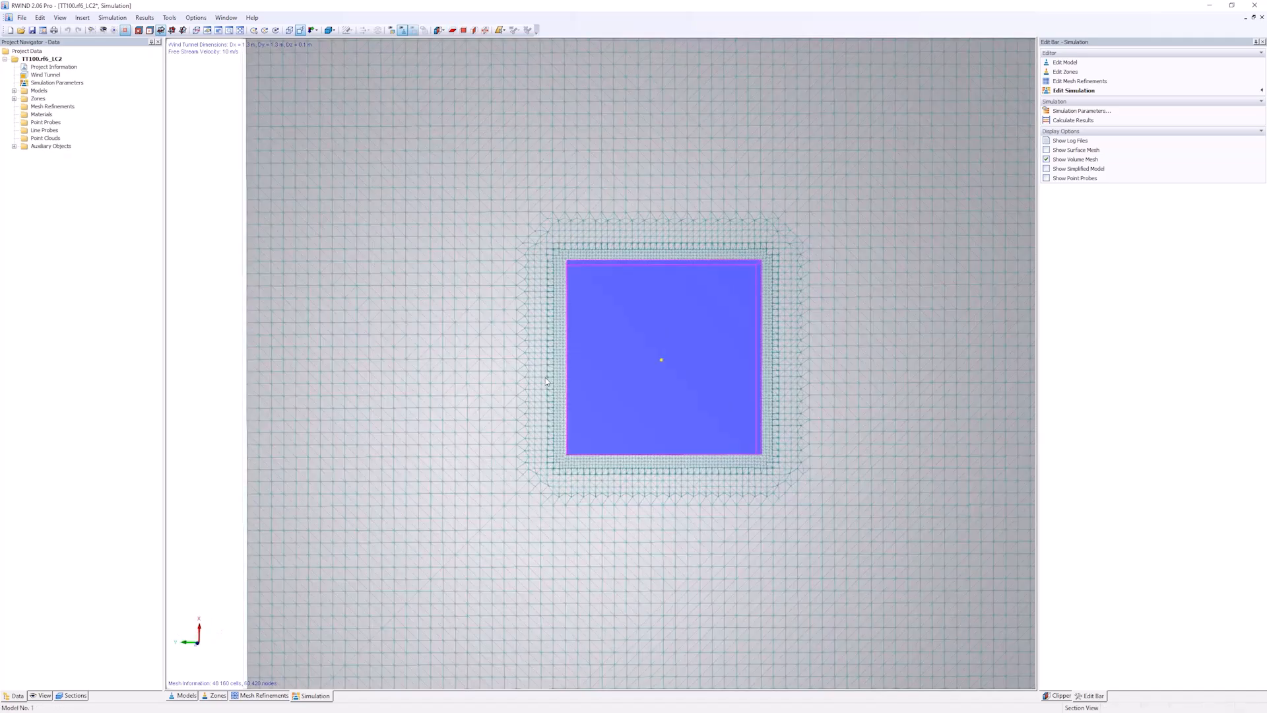
scroll(545, 377, down, 2)
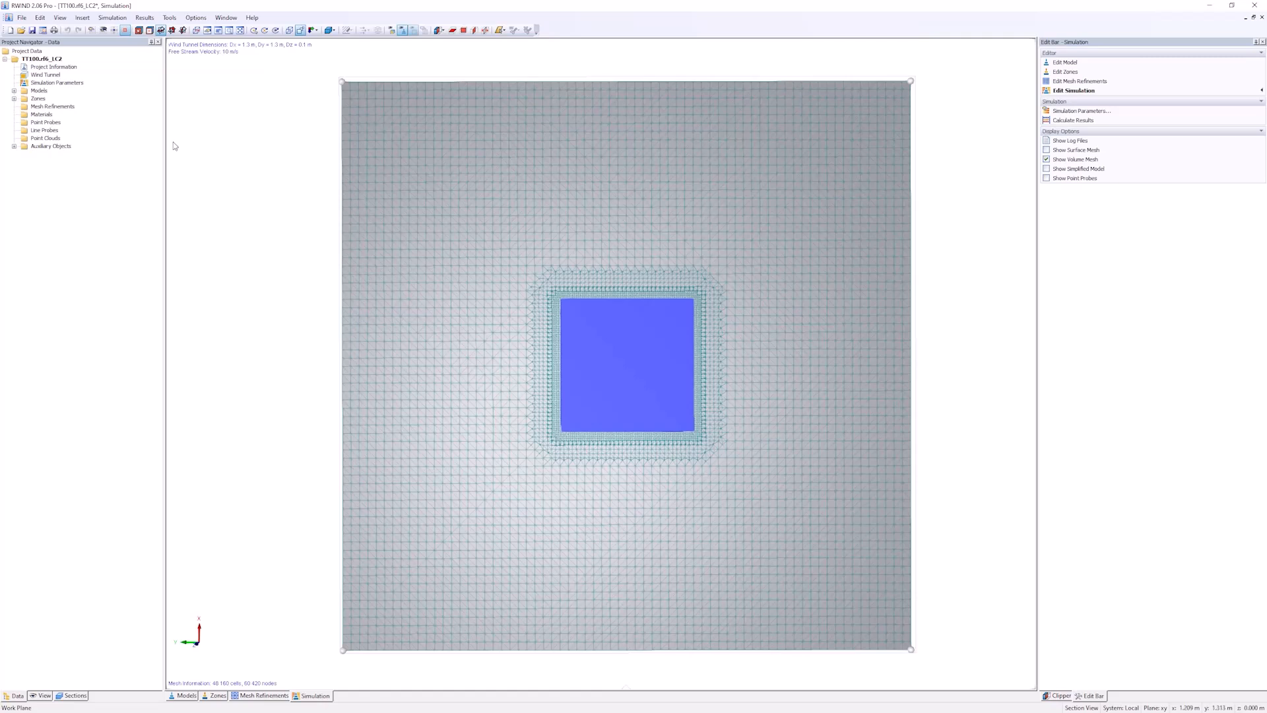
Check the mesh density and the number of mesh cells and nodes in the simulation parameters, and close them without changes.
click(60, 83)
double_click(69, 84)
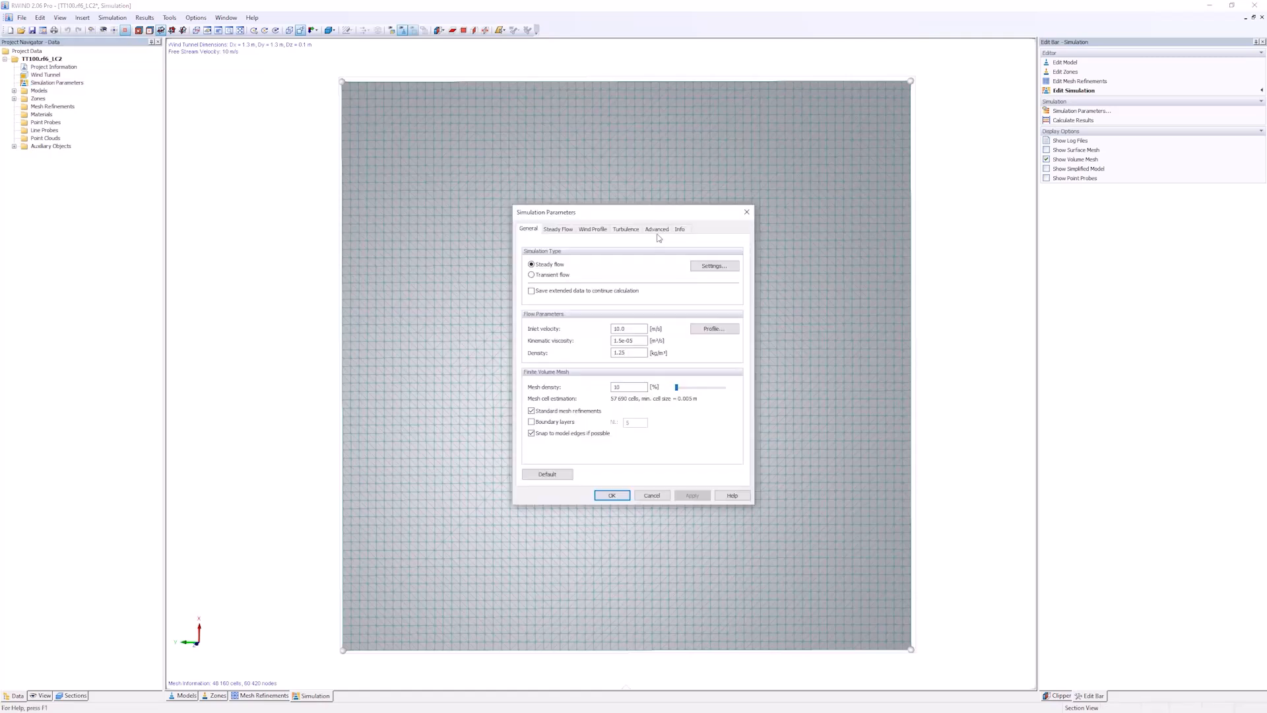
click(680, 229)
drag(564, 300, 582, 299)
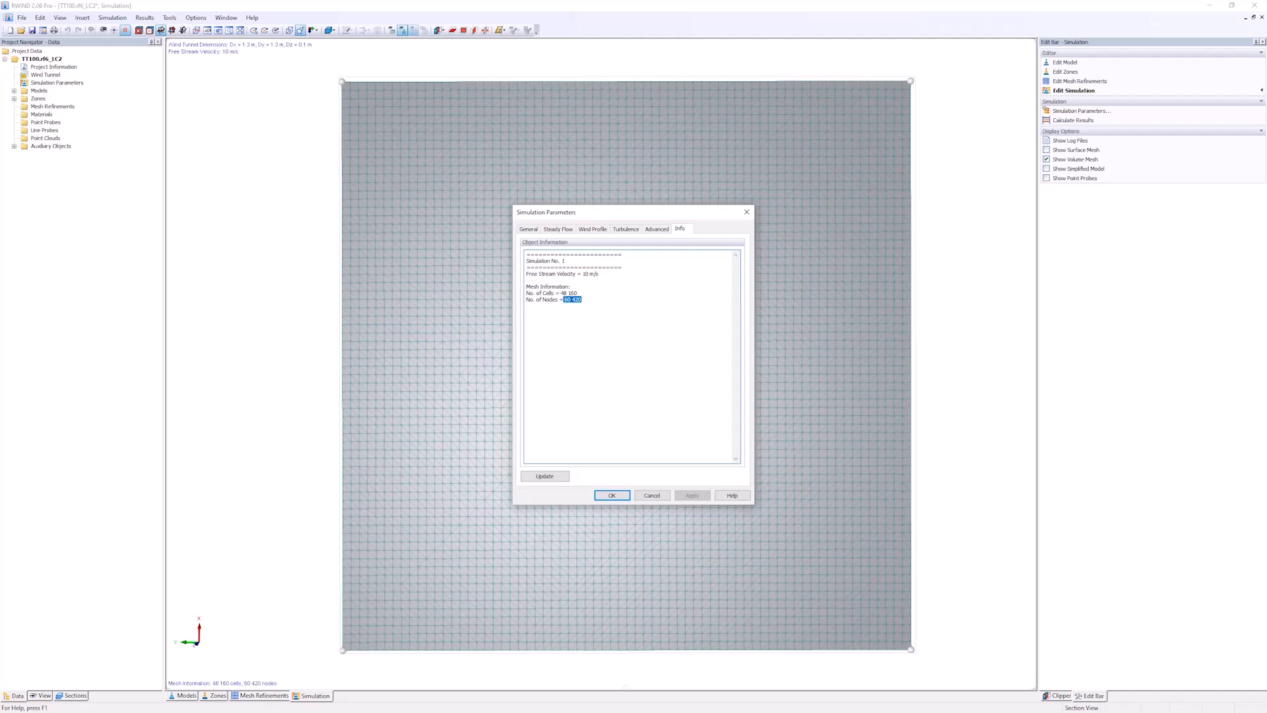
click(652, 496)
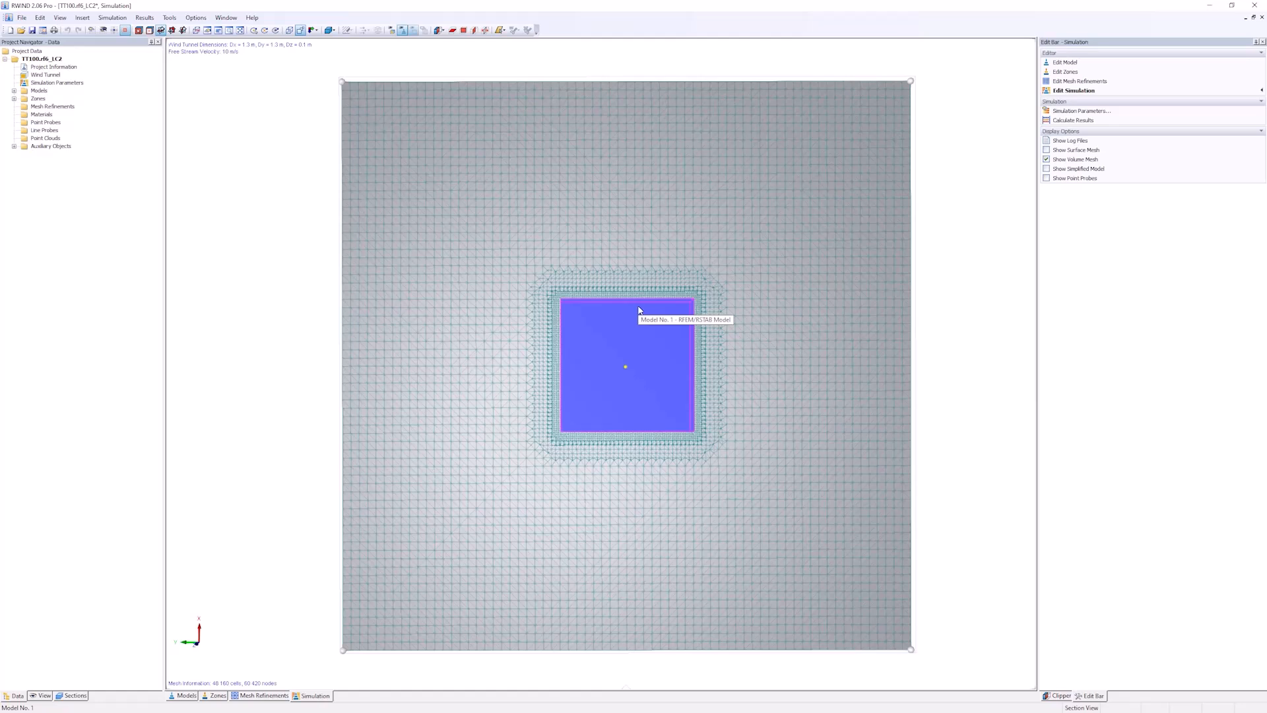
Check the model simplification settings of the imported RFEM/RSTAB model and close them without changes.
click(13, 91)
click(56, 99)
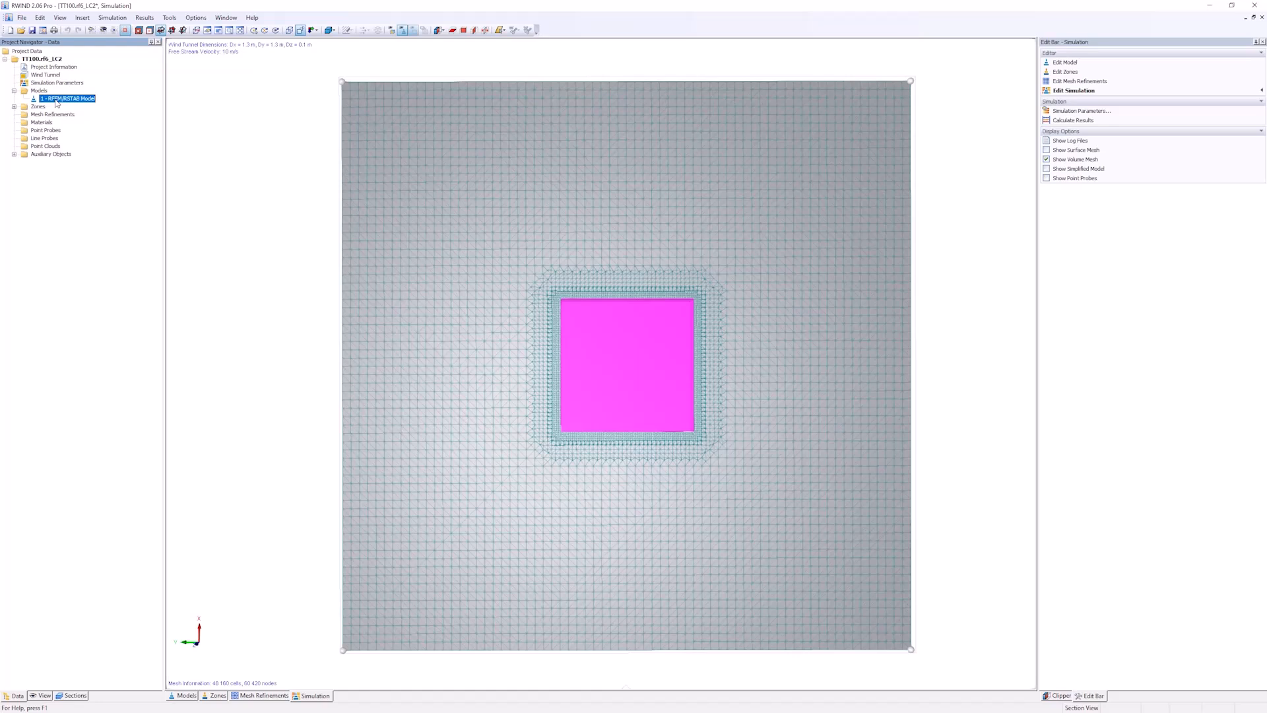
double_click(57, 99)
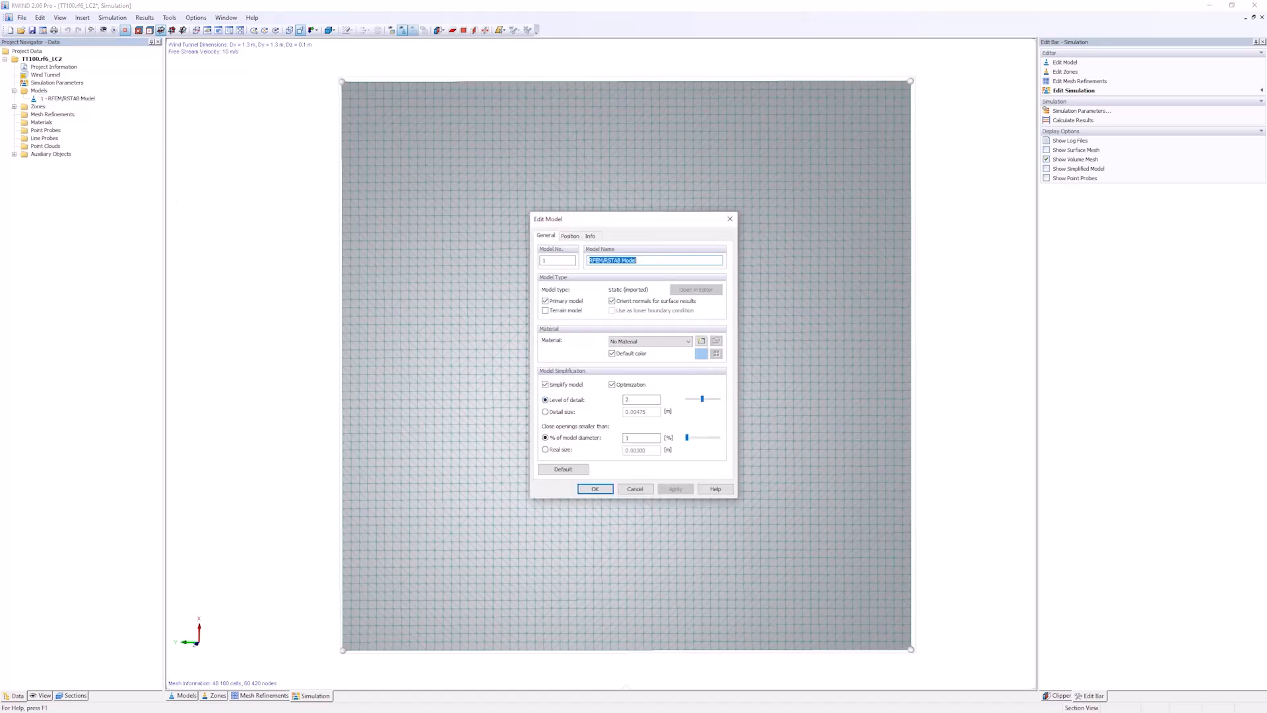
click(639, 490)
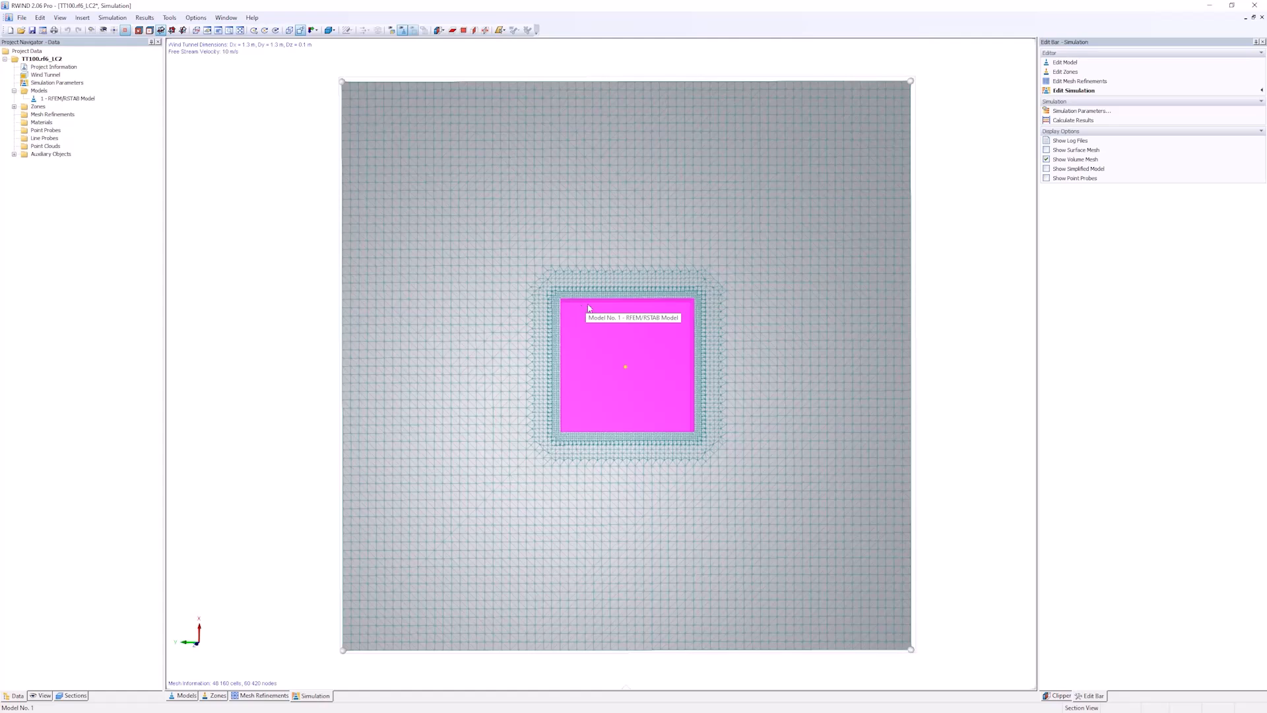
Close RWIND without saving the project and accept the CFD Wind load case settings in RFEM.
click(1248, 5)
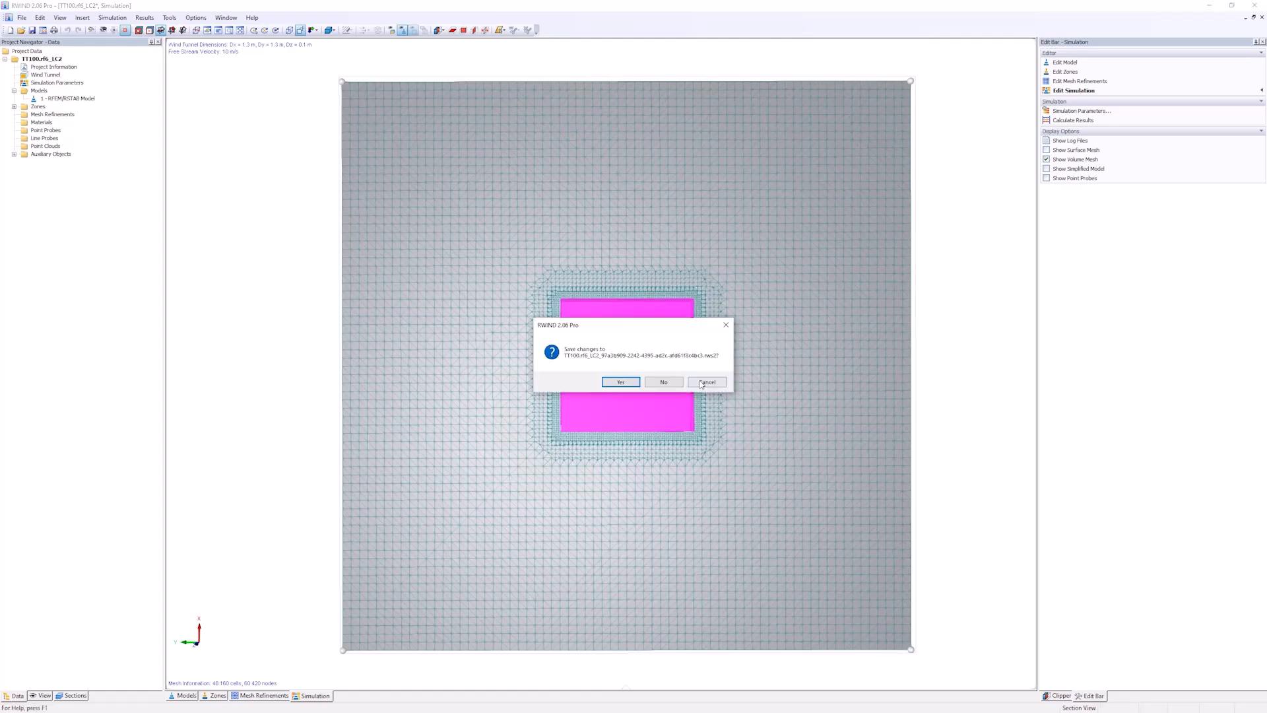
click(667, 382)
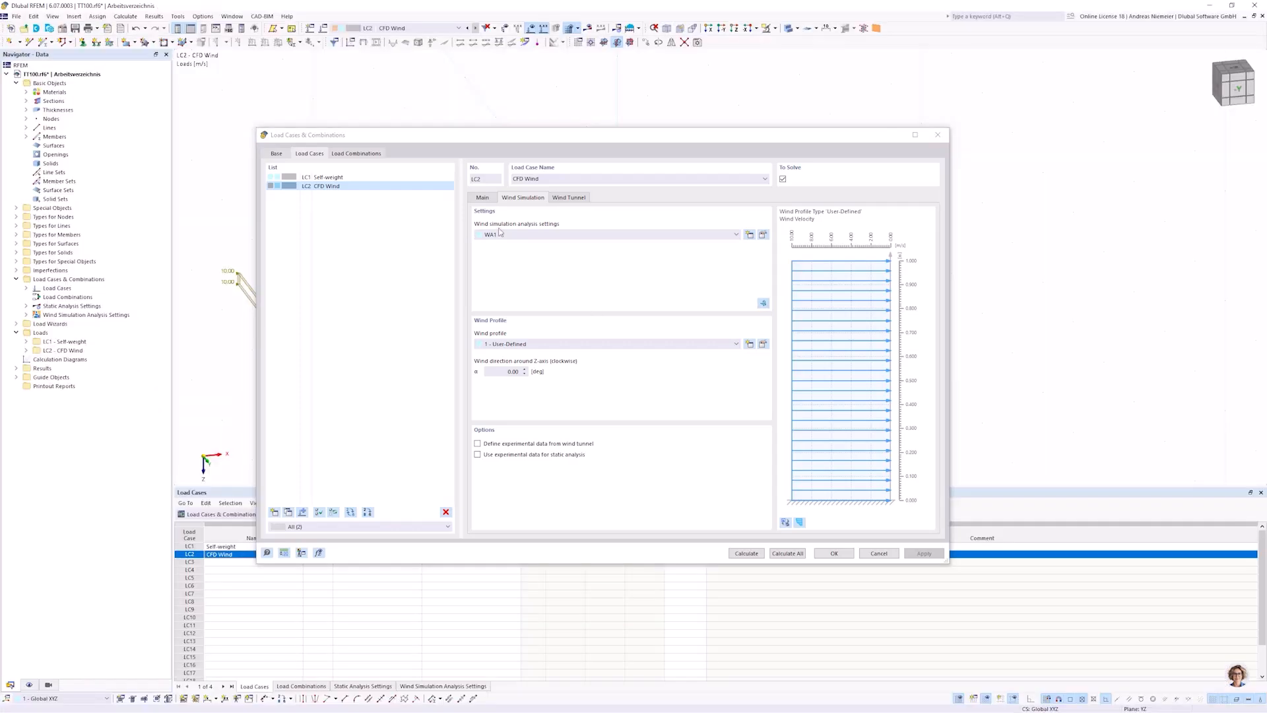
click(834, 553)
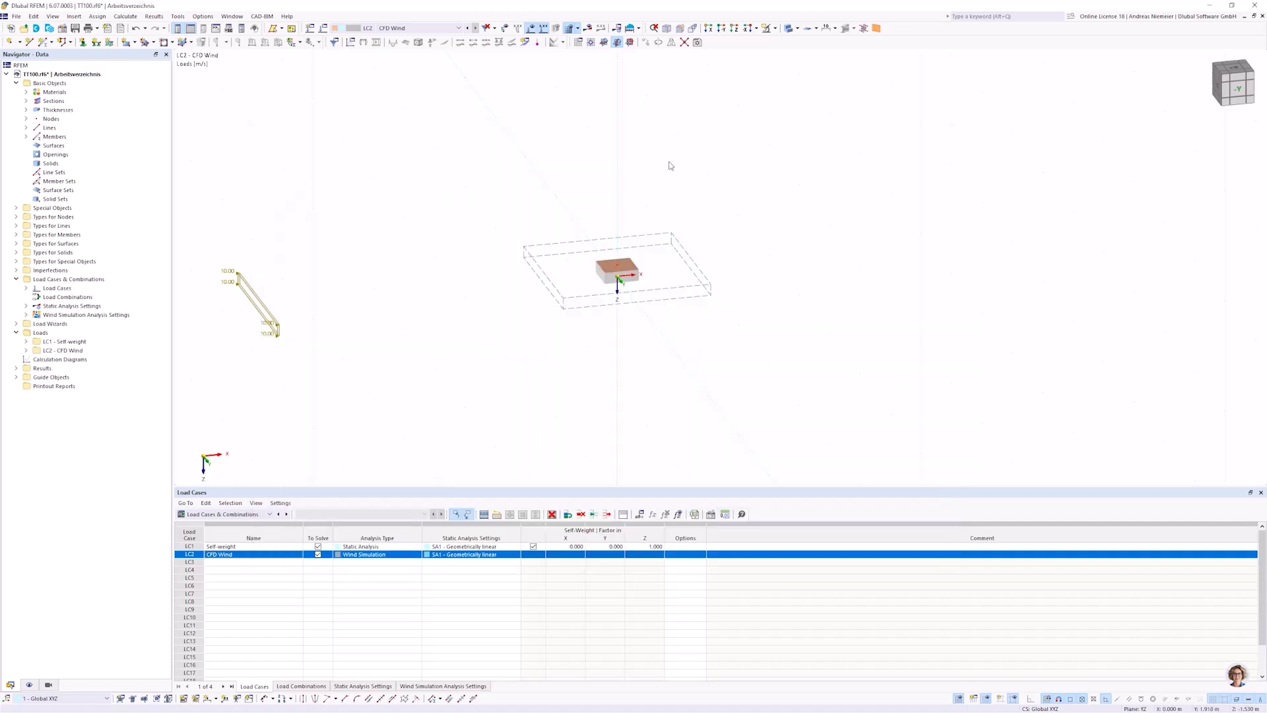
Open the model simplification options for wind simulation in the mesh settings and accept the settings.
click(579, 29)
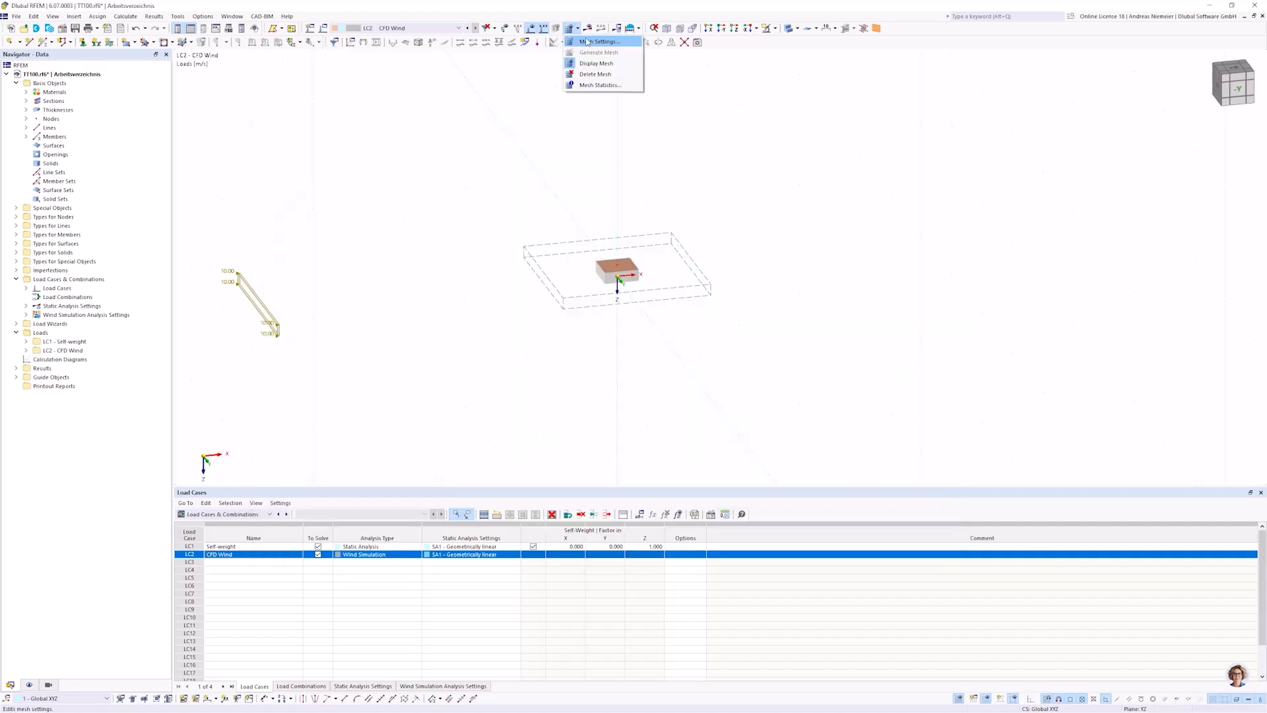
click(586, 42)
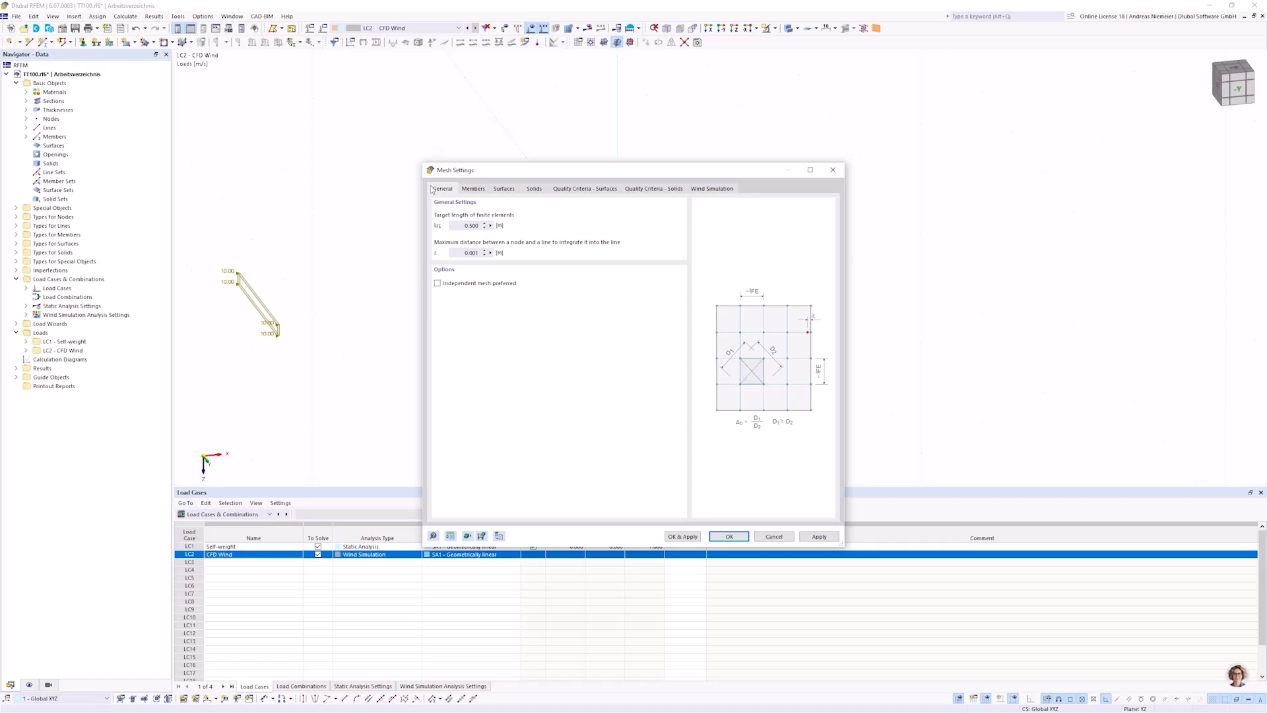
click(712, 190)
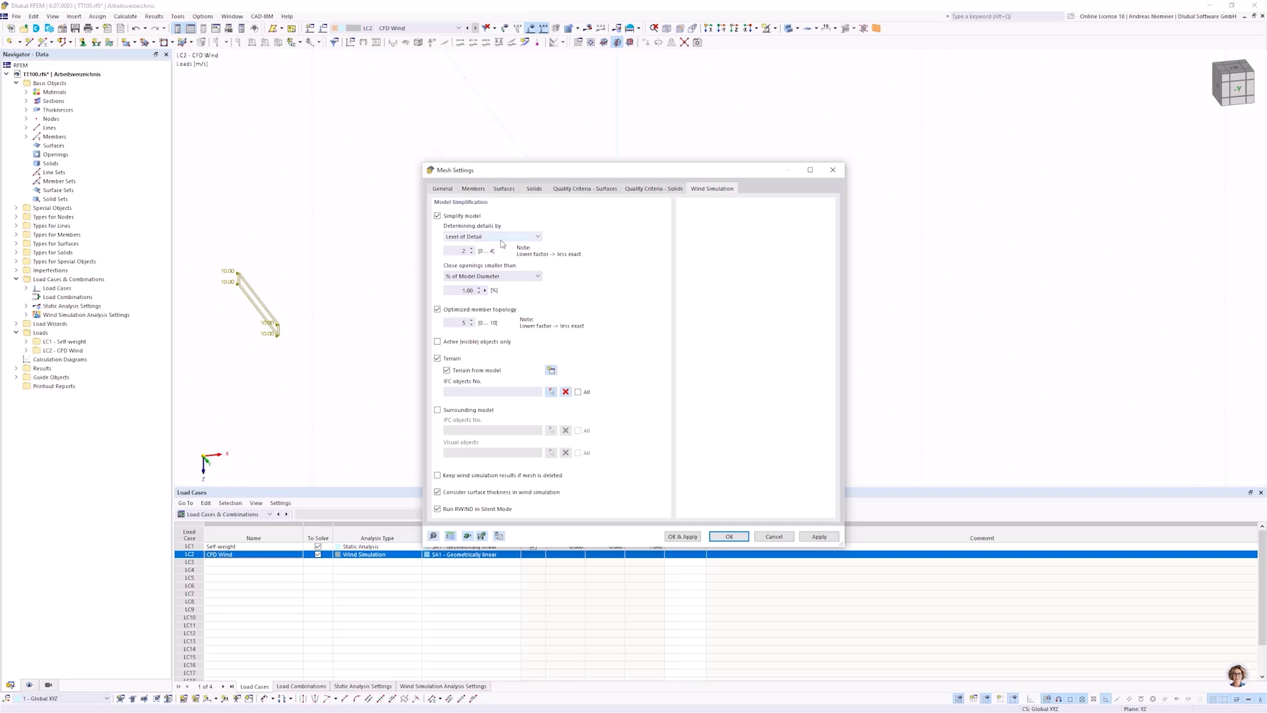
key(Tab)
click(728, 536)
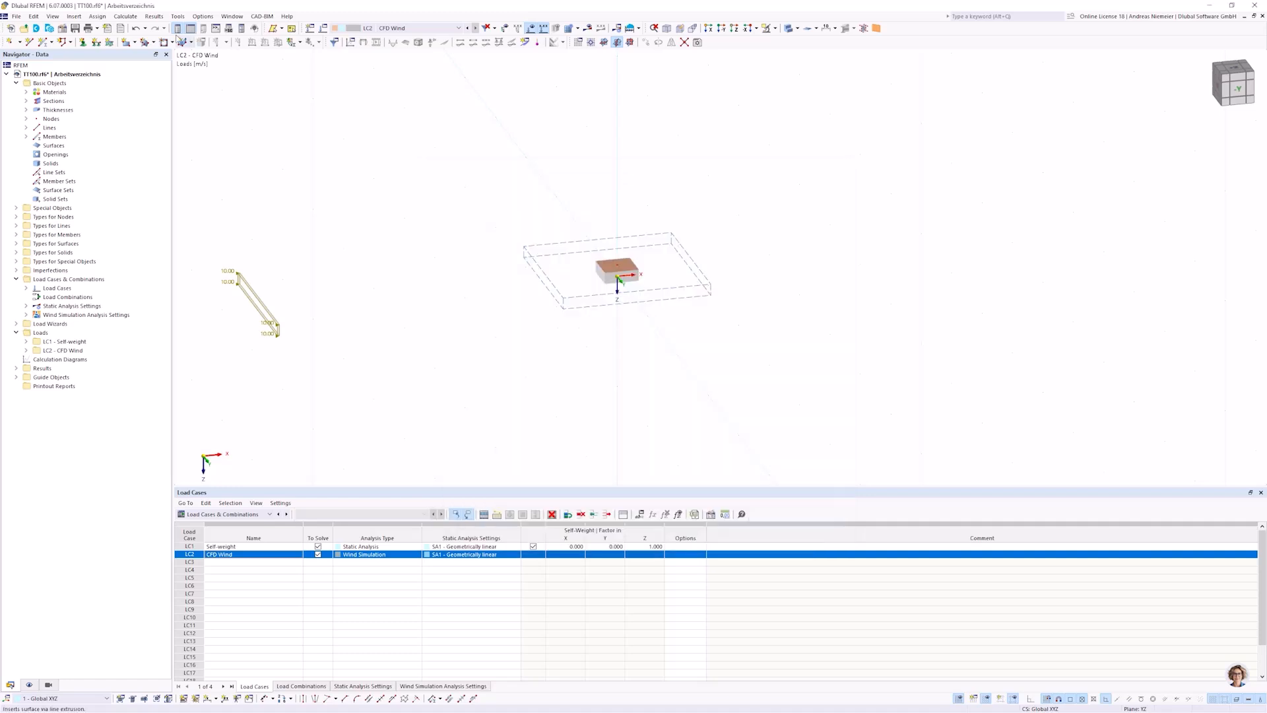
Reopen the model in RWIND with the simplified model turned off and generate the mesh despite the smaller-than-recommended wind tunnel.
click(125, 16)
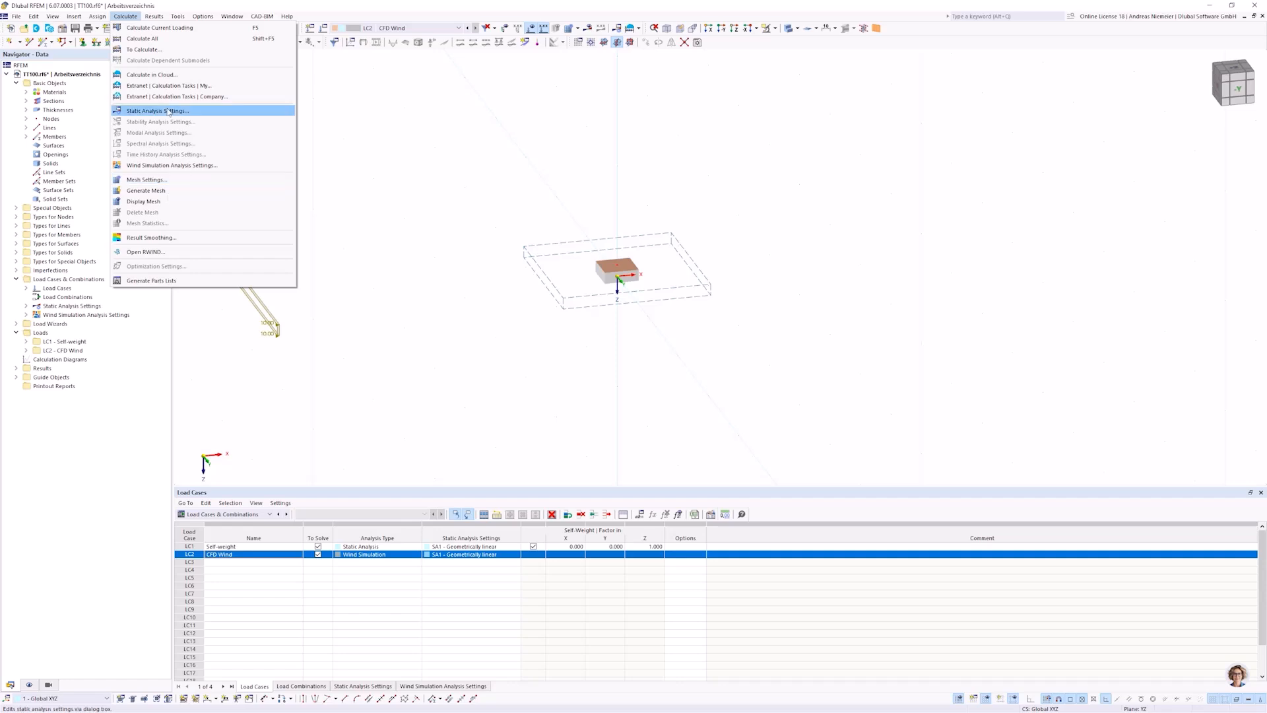
click(166, 206)
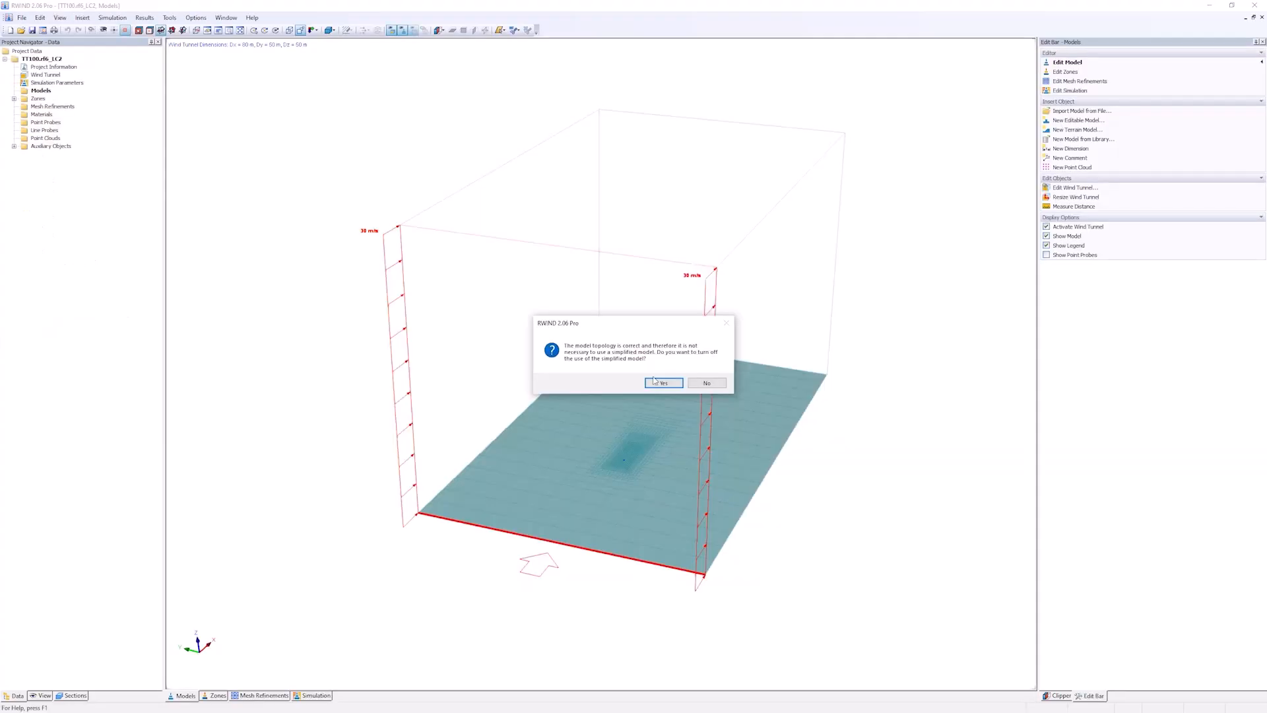
click(656, 382)
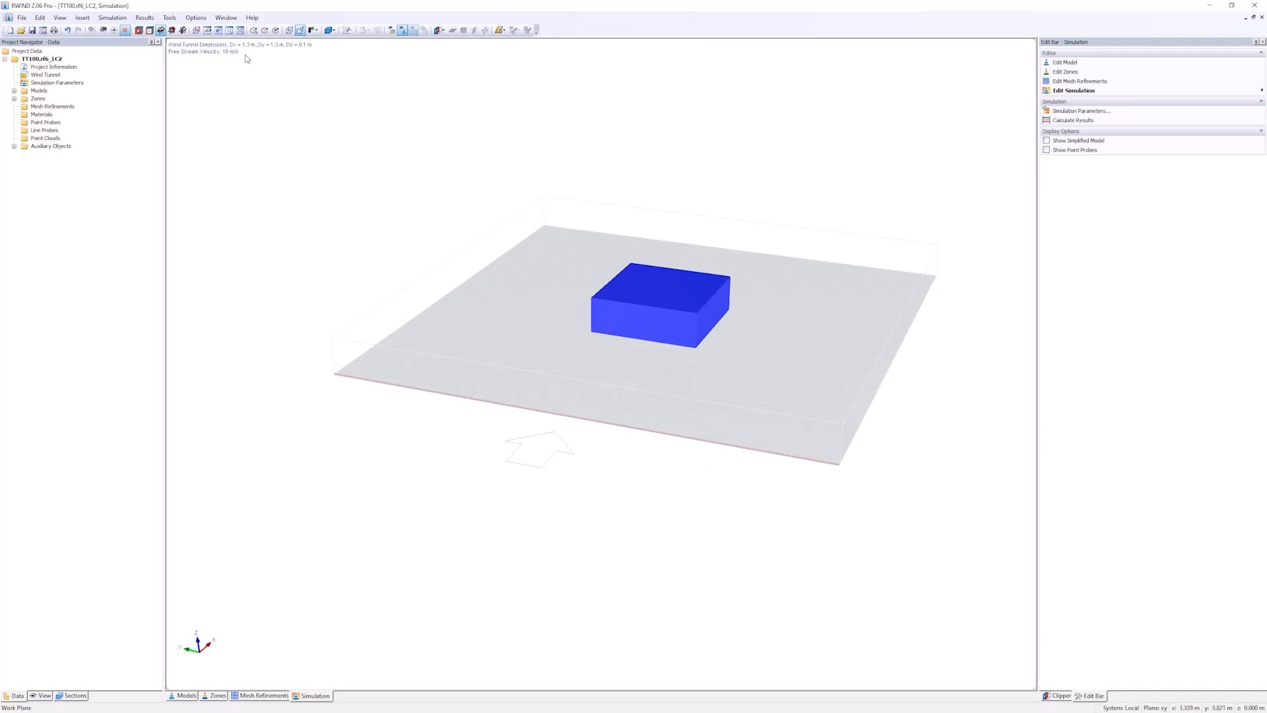
click(112, 17)
click(134, 54)
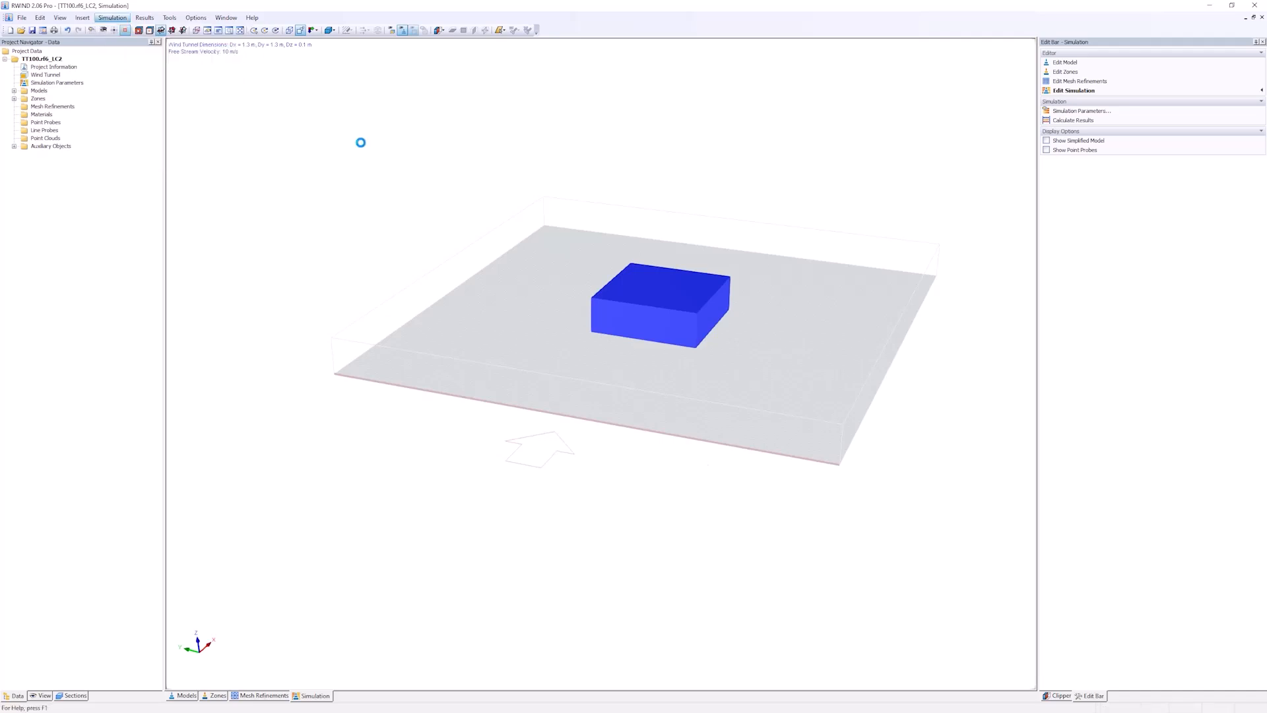
click(658, 375)
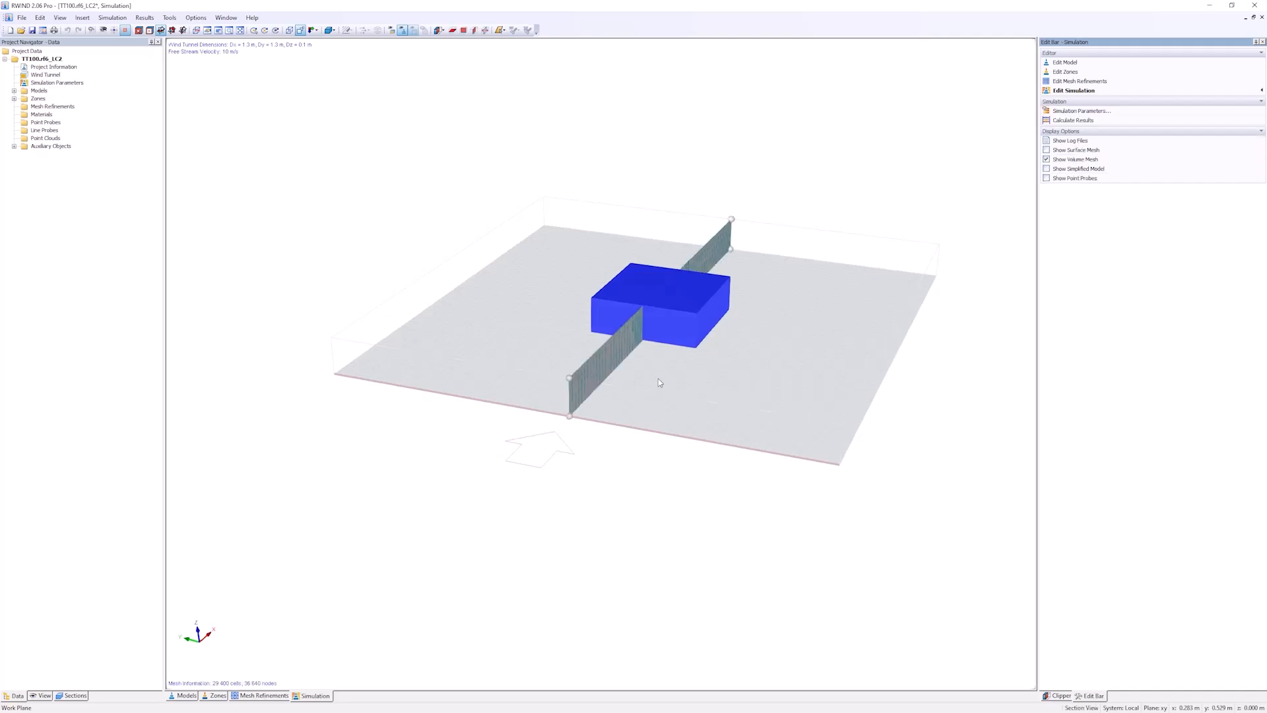
Show the non-simplified model's volume mesh on a horizontal section plane and examine the refinement around the column's edges from above.
click(452, 30)
ctrl+middle_drag(630, 423, 635, 496)
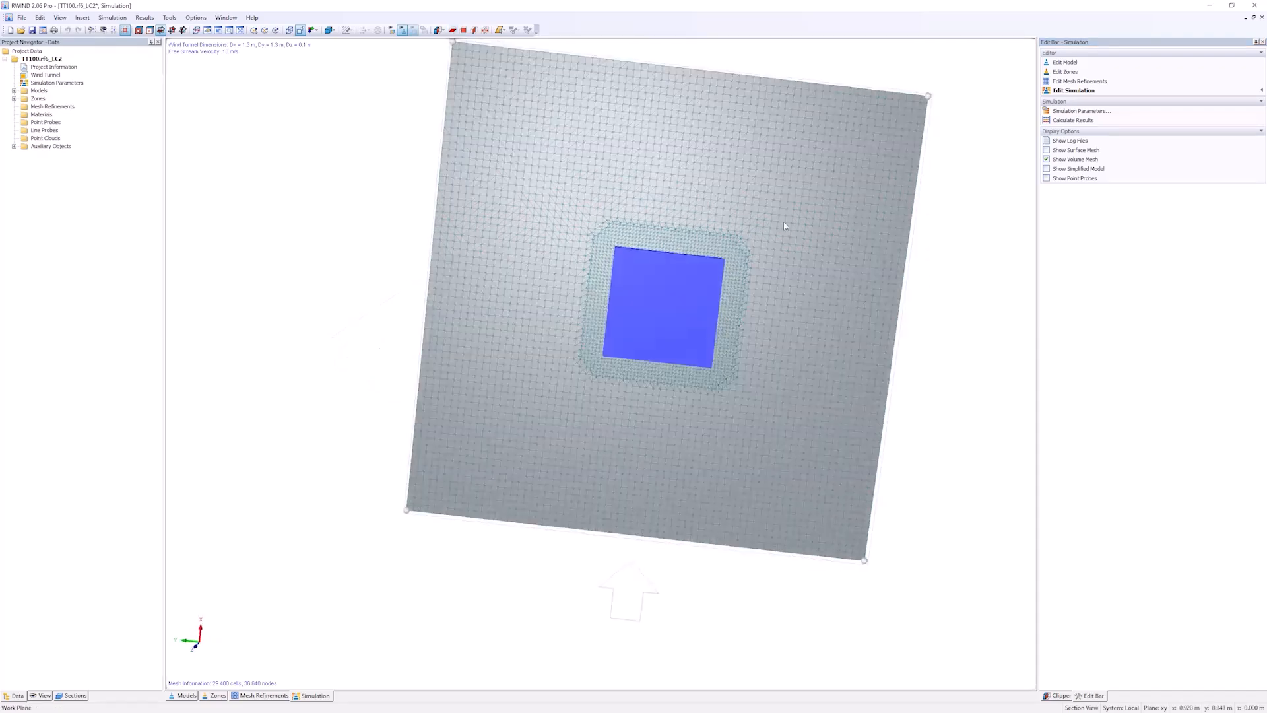
middle_drag(785, 227, 677, 240)
scroll(527, 282, up, 2)
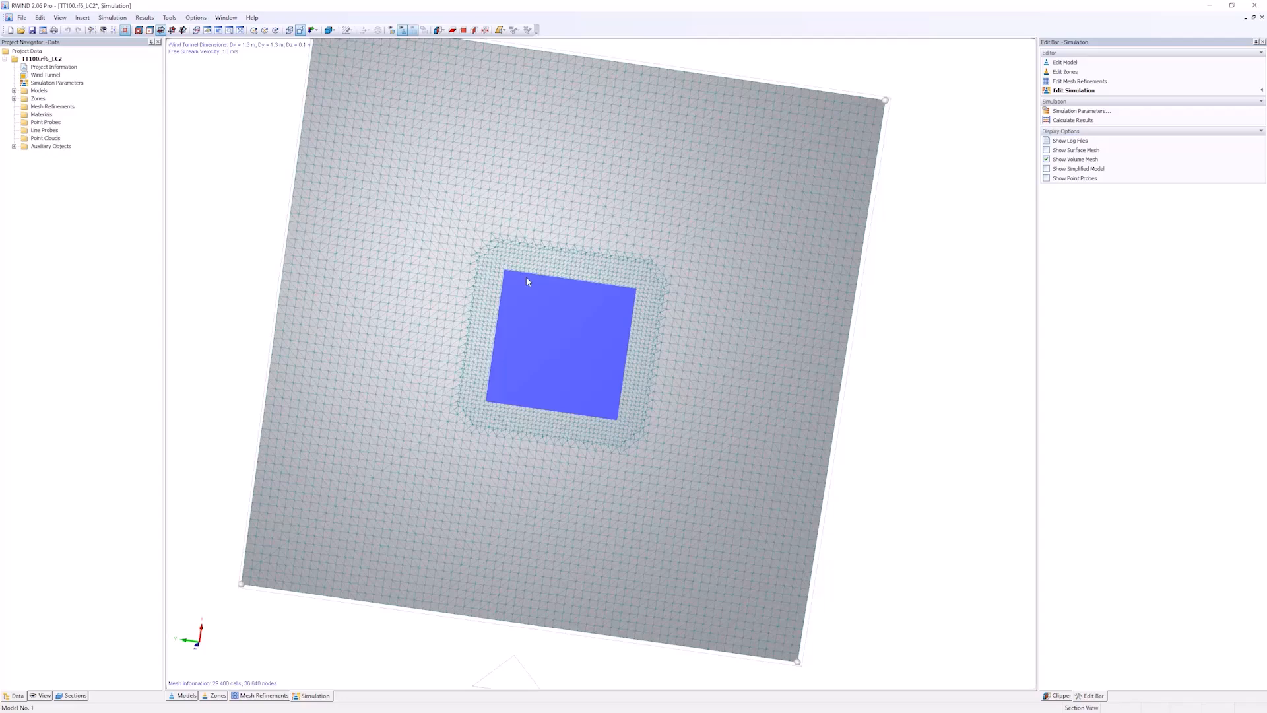
scroll(527, 282, up, 2)
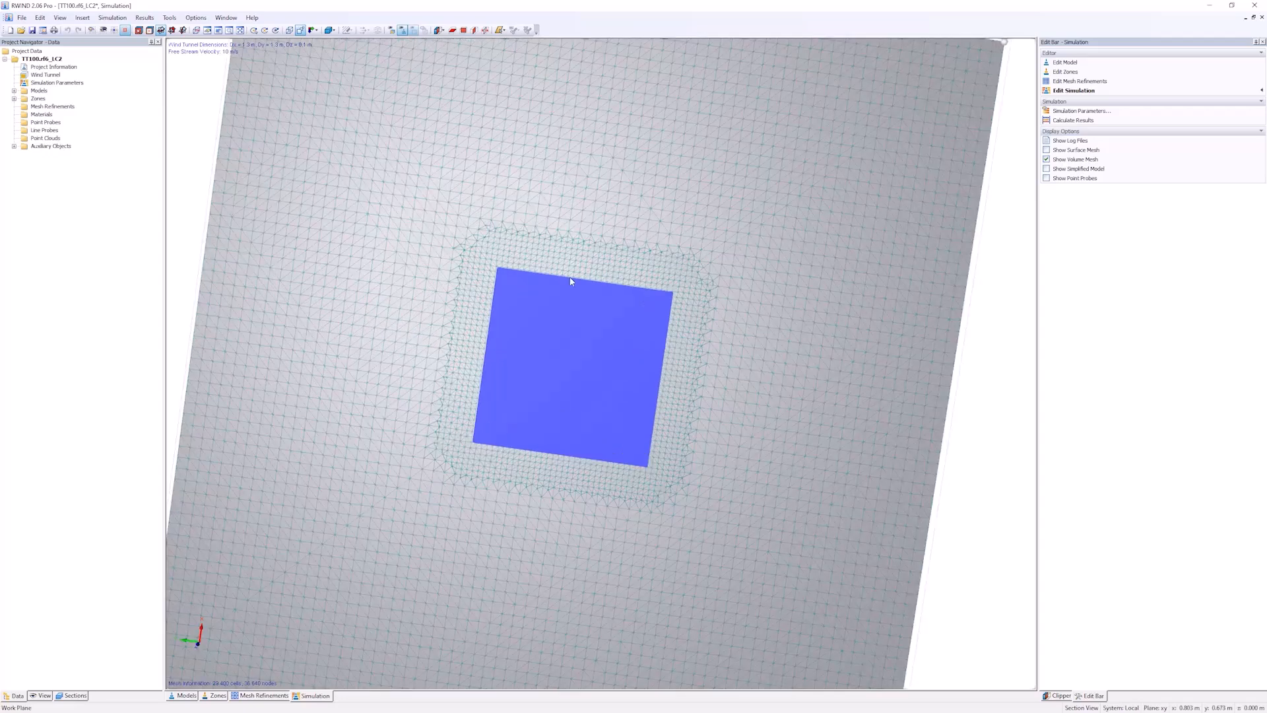
middle_click(571, 281)
scroll(599, 394, down, 1)
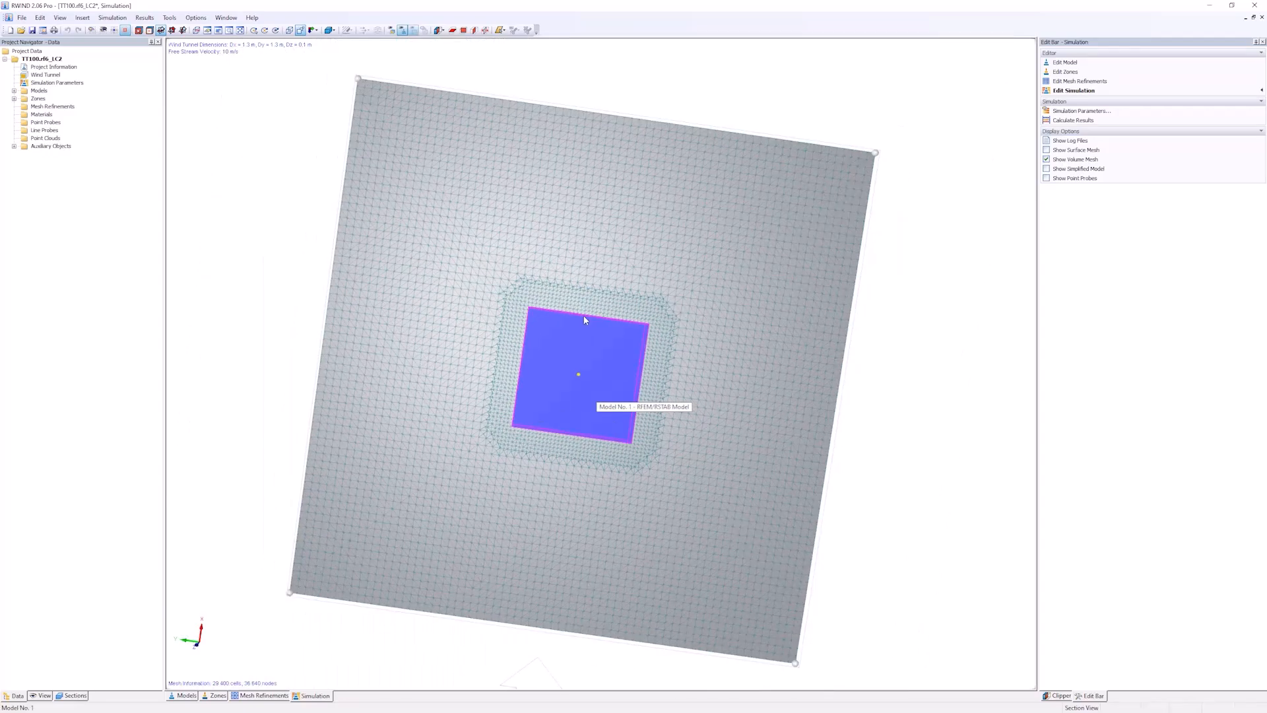
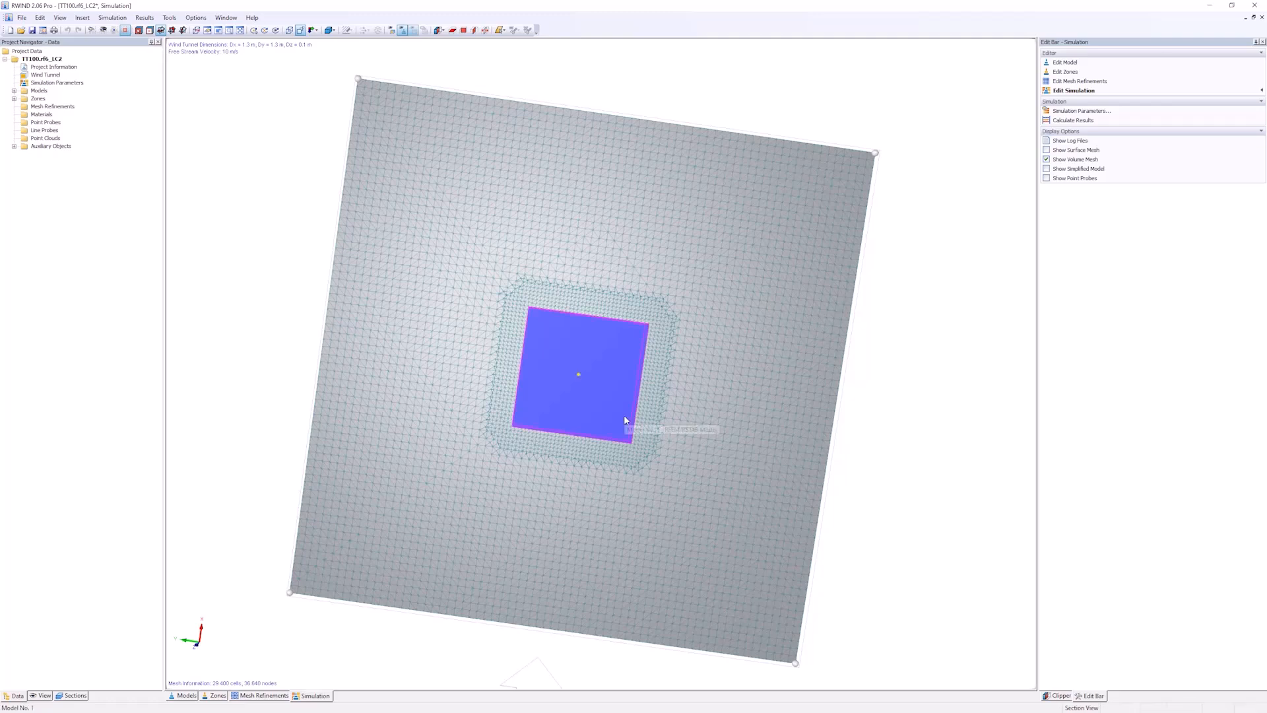
Close RWIND without saving the changes and assign the HEB 320 section in S235 to the column member in RFEM.
click(1253, 6)
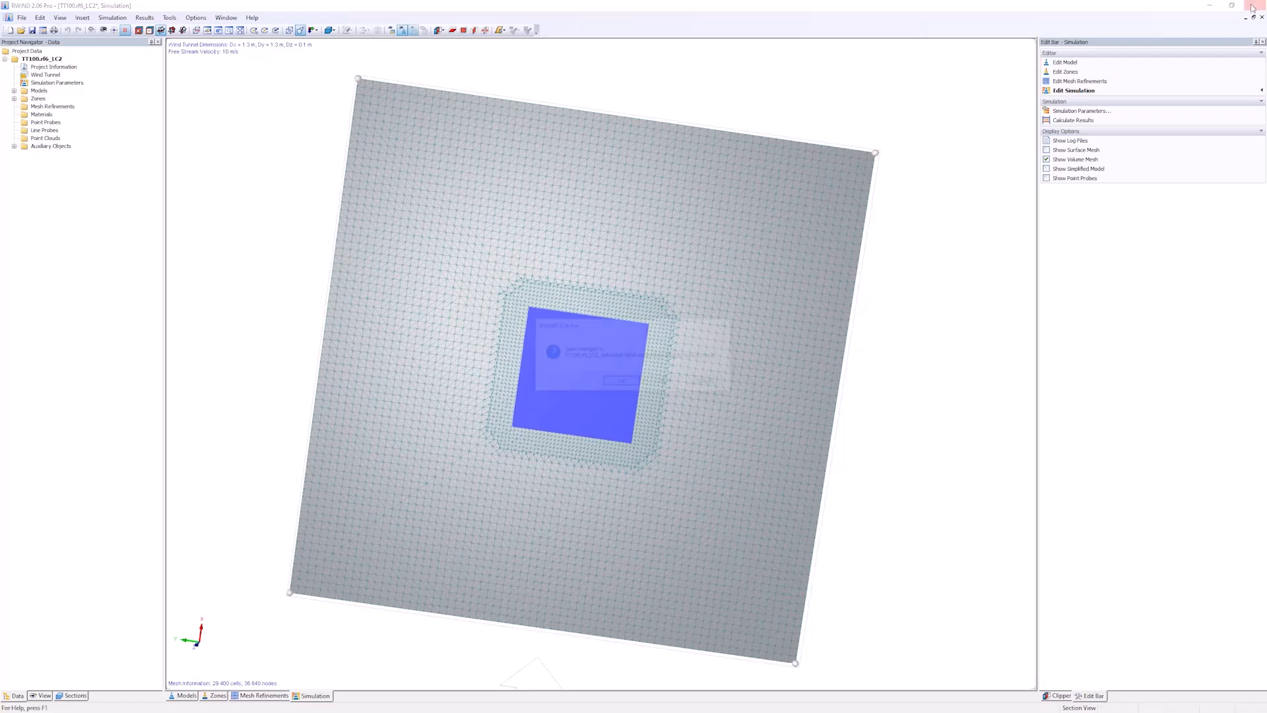
click(664, 382)
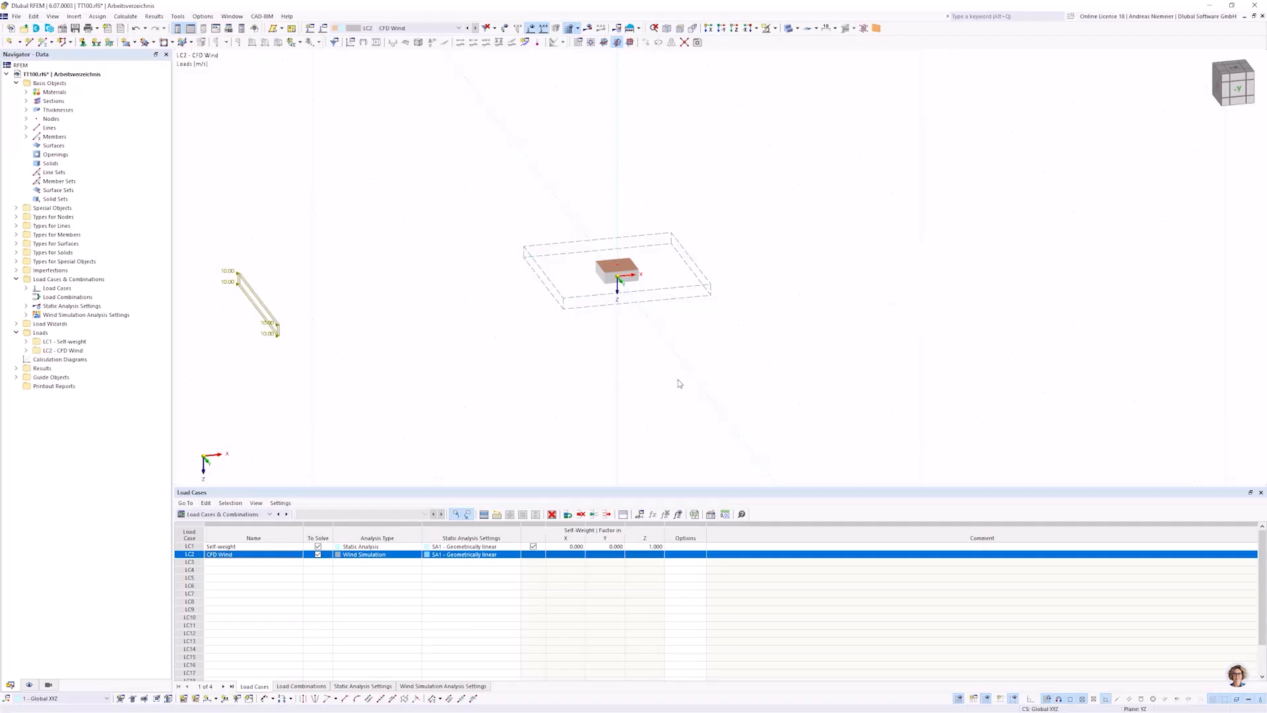
double_click(608, 280)
click(386, 190)
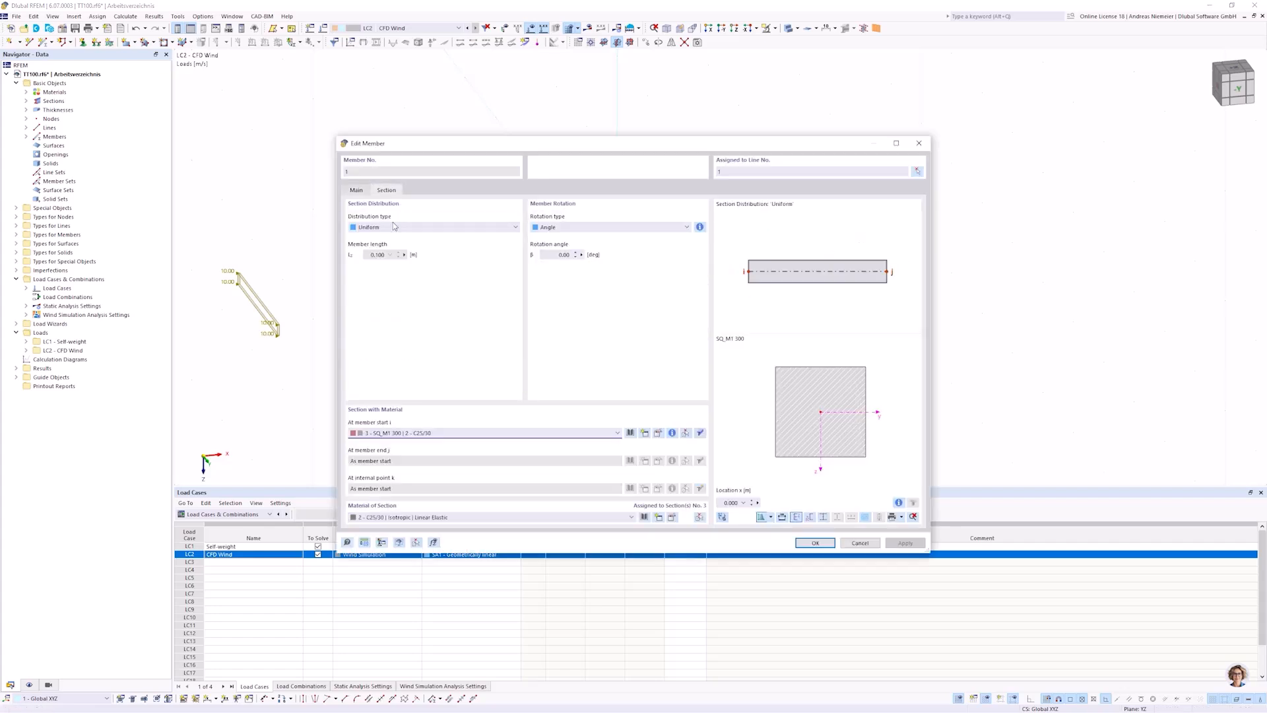
click(399, 434)
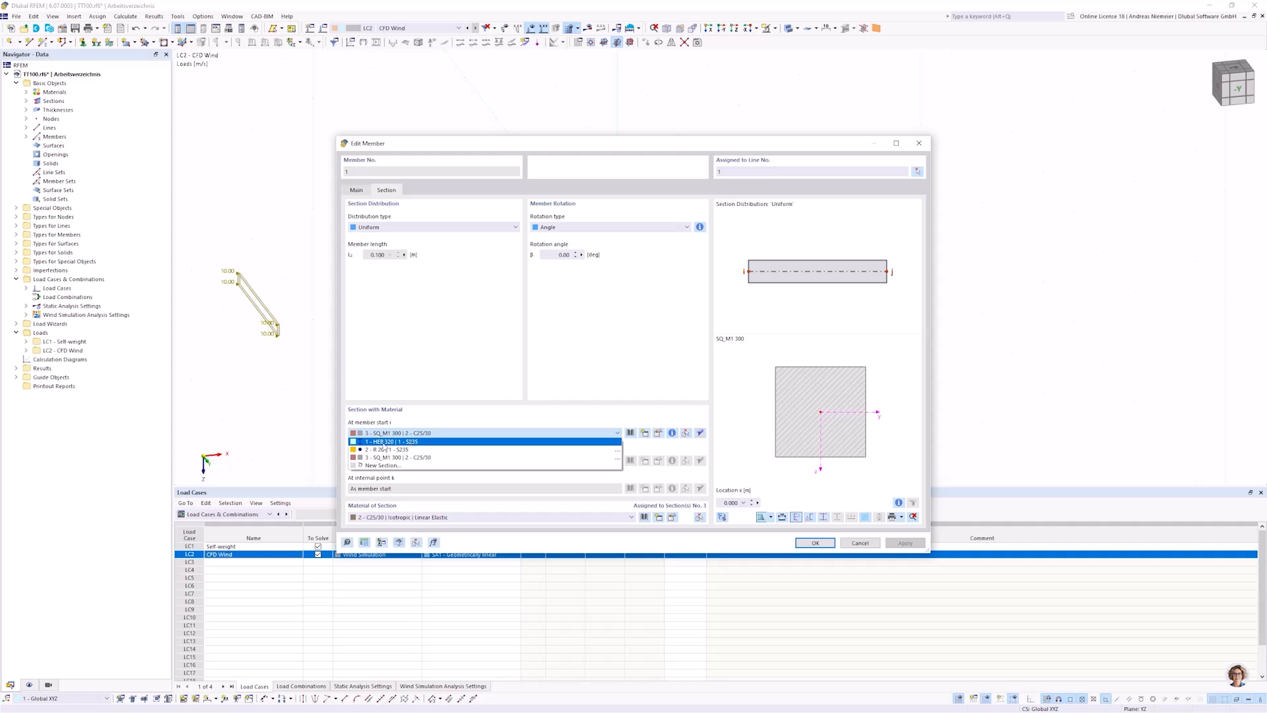
click(385, 442)
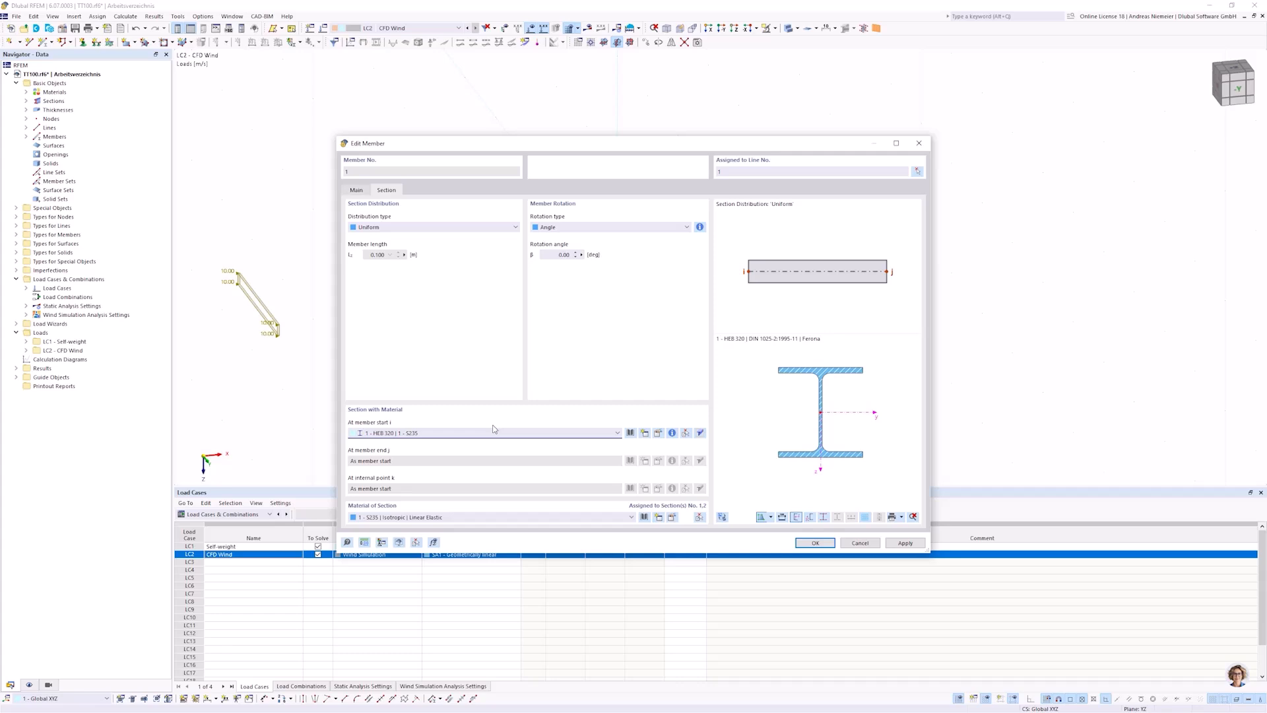
click(806, 543)
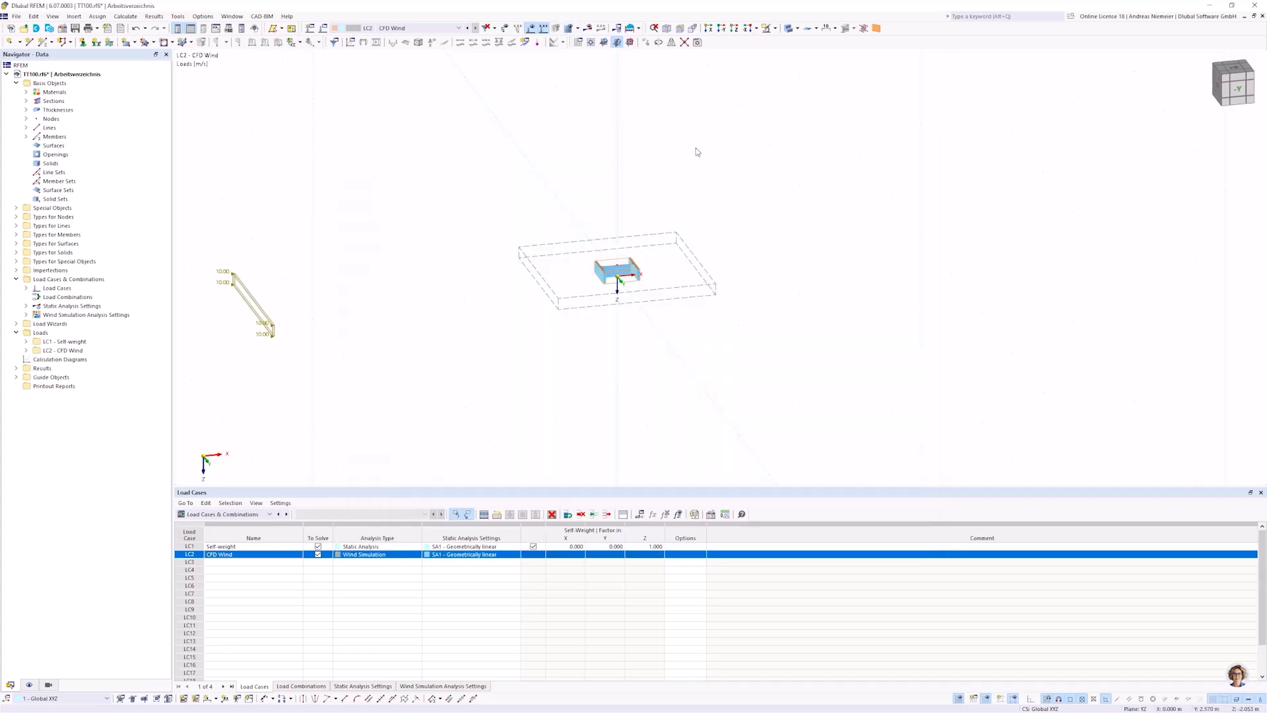
Set the optimized member topology factor to 0 in the wind simulation mesh settings and accept them.
click(578, 29)
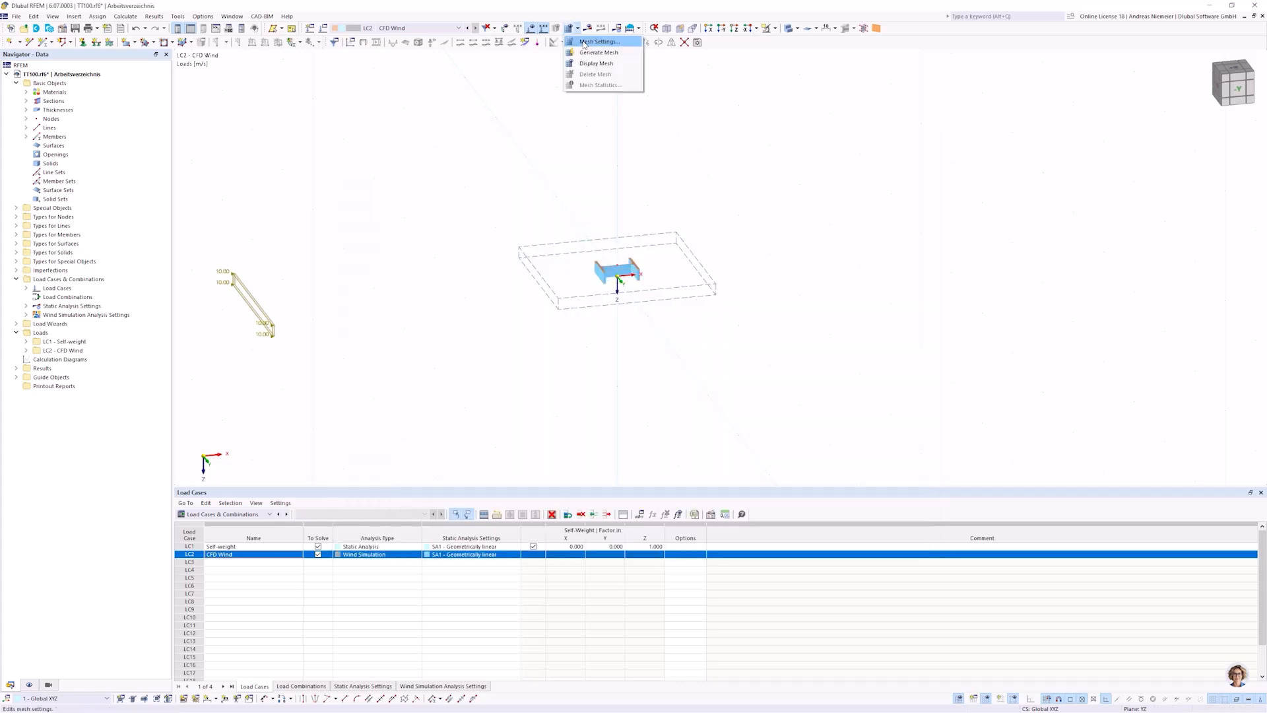
click(594, 42)
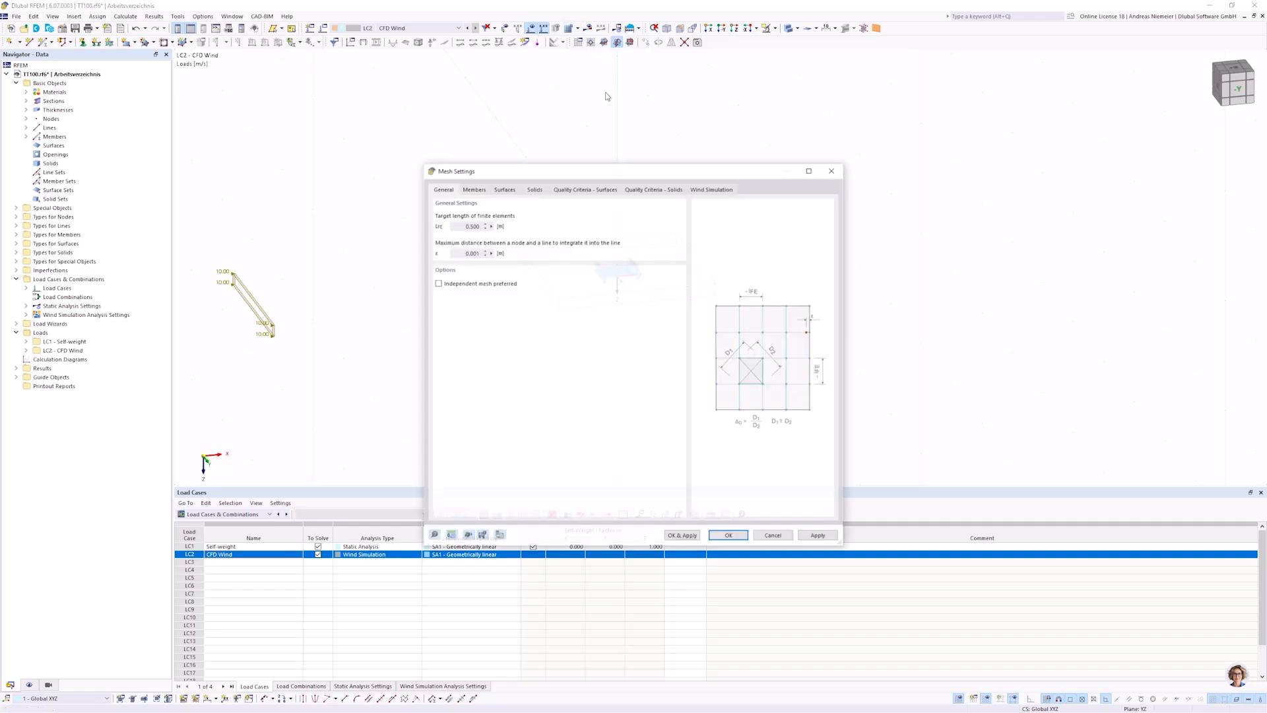
click(724, 189)
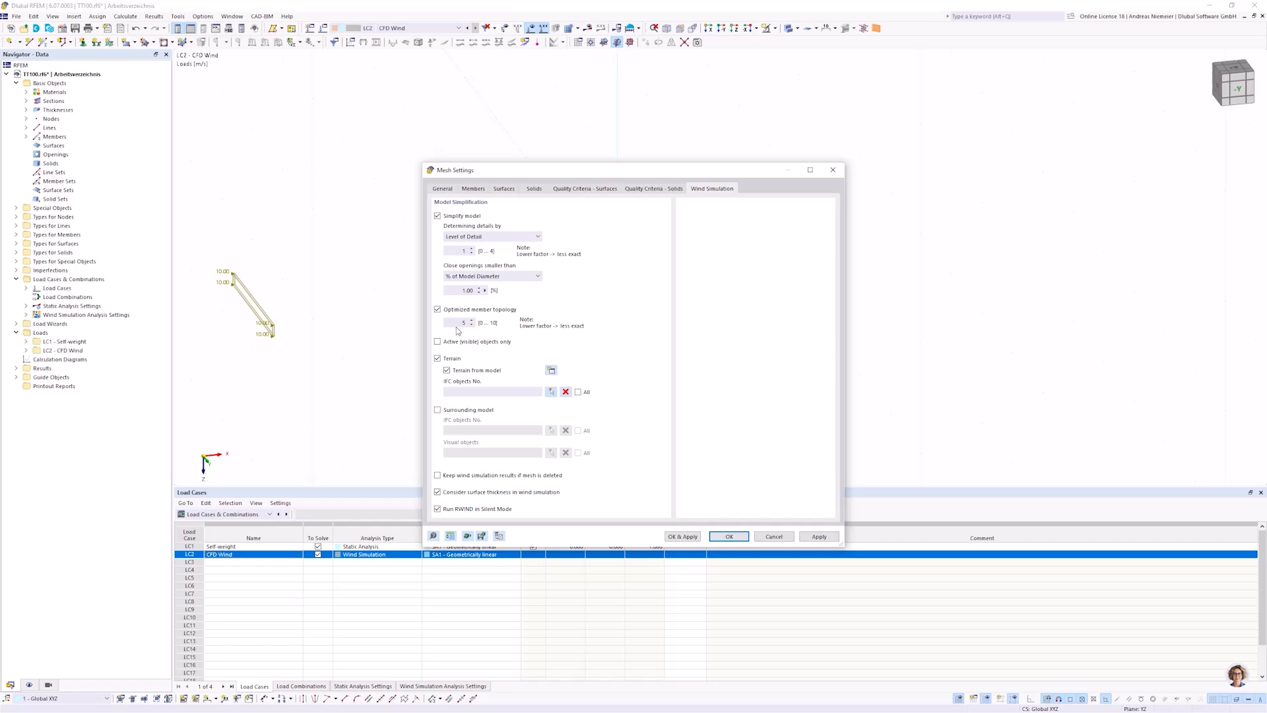
drag(460, 322, 498, 328)
text(0)
click(730, 536)
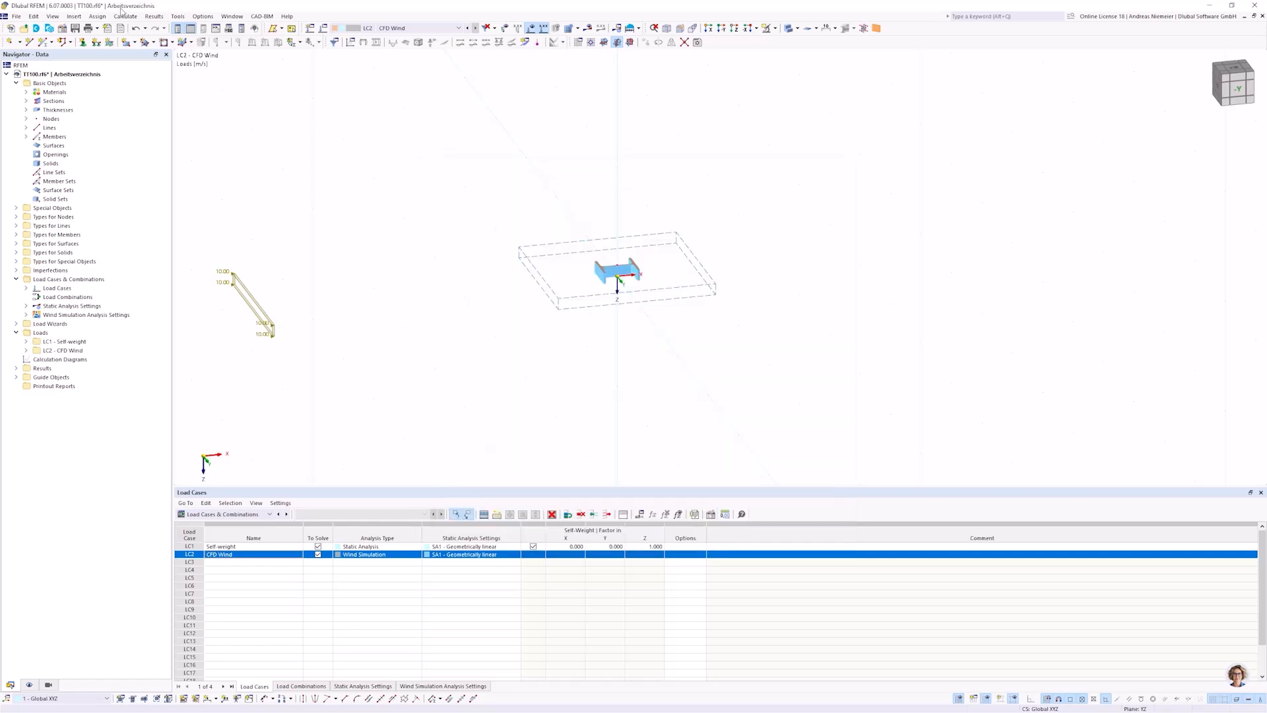
Open the steel column in RWIND, keep using the simplified model, and generate the mesh despite the smaller-than-recommended wind tunnel.
click(125, 15)
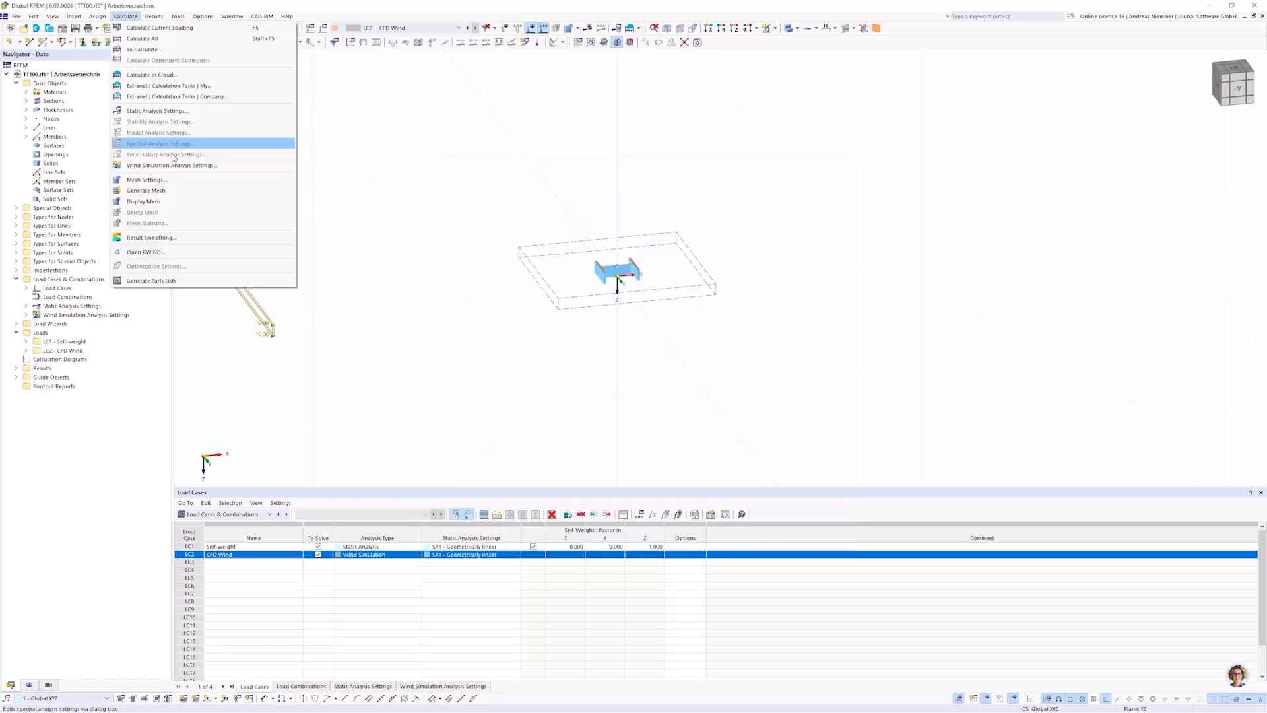
click(159, 253)
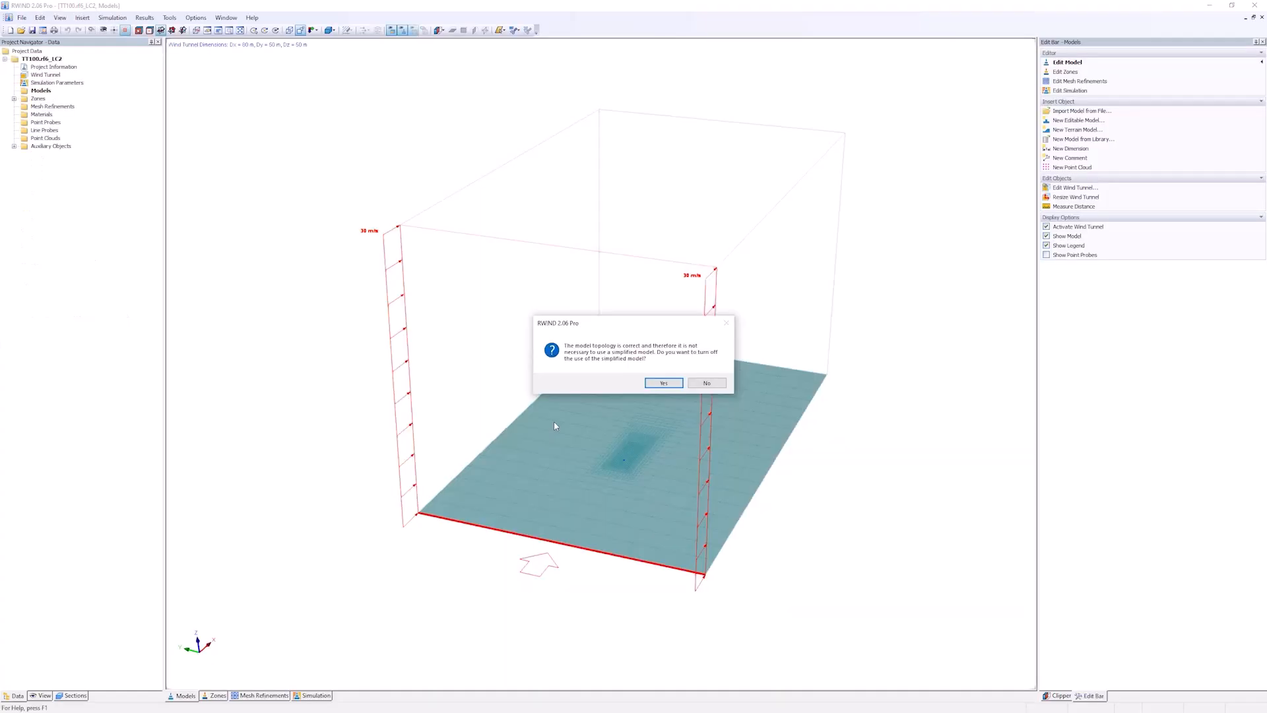
click(705, 384)
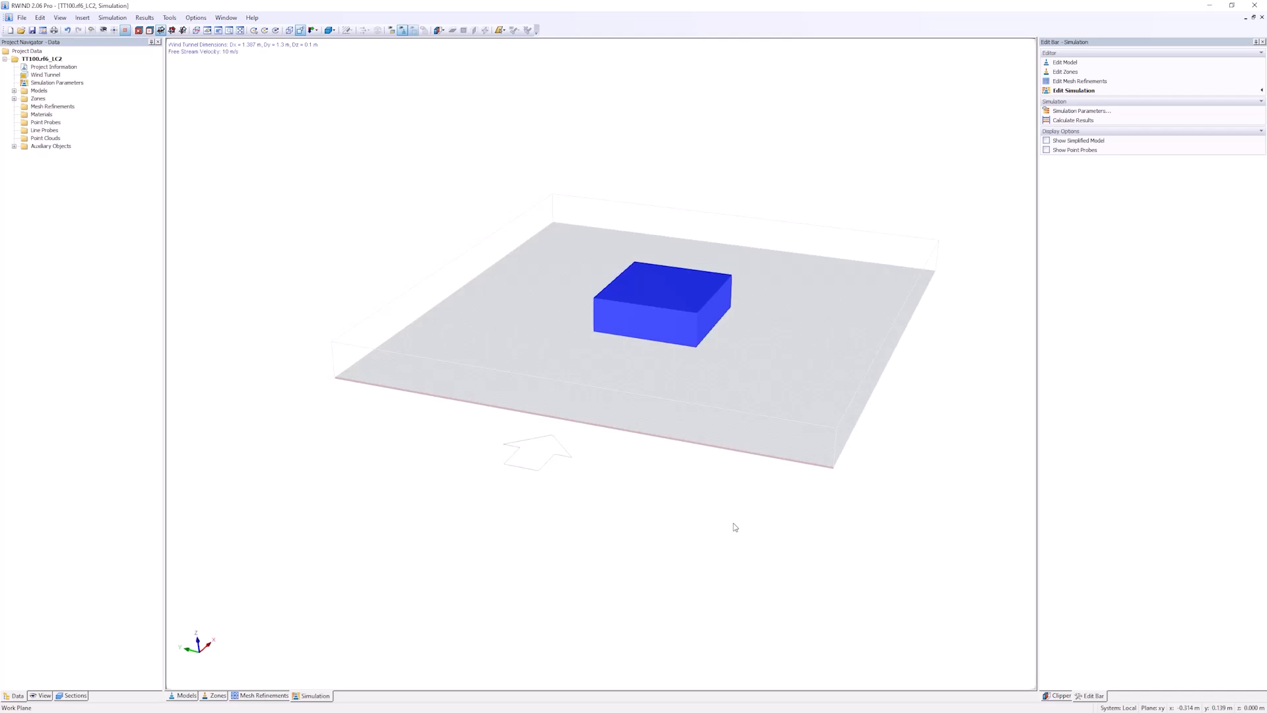
click(113, 17)
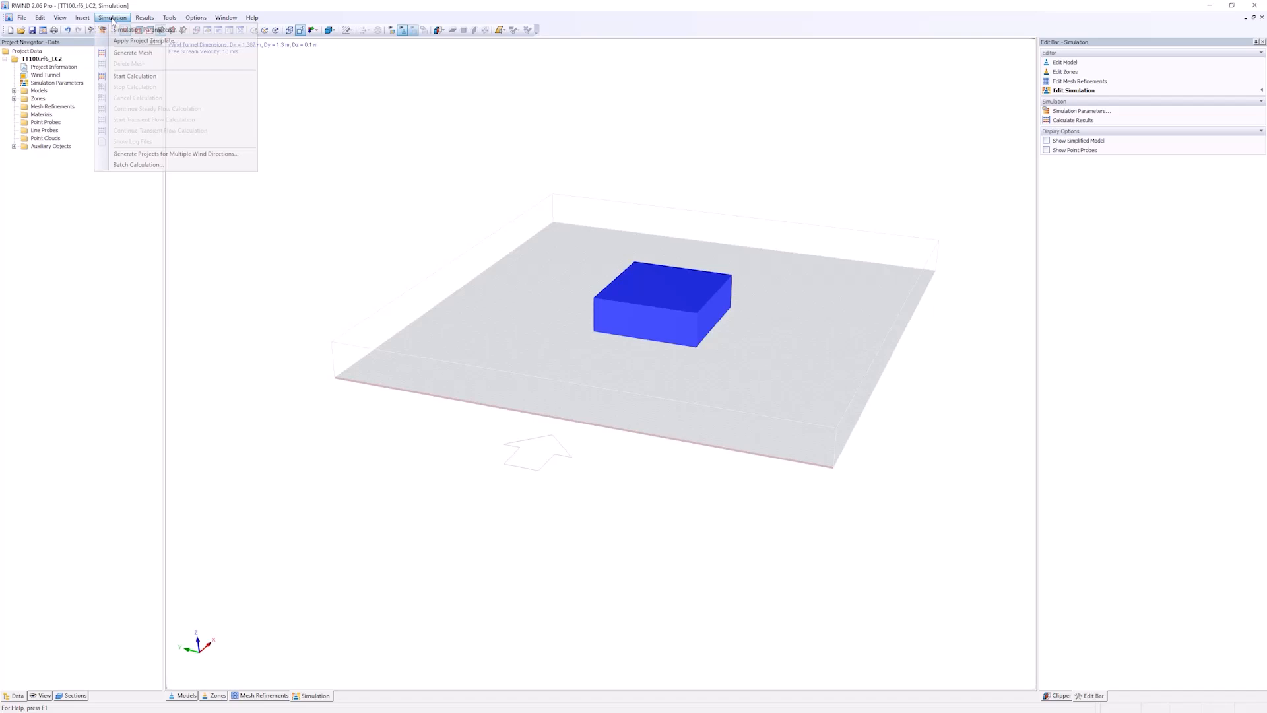
click(135, 54)
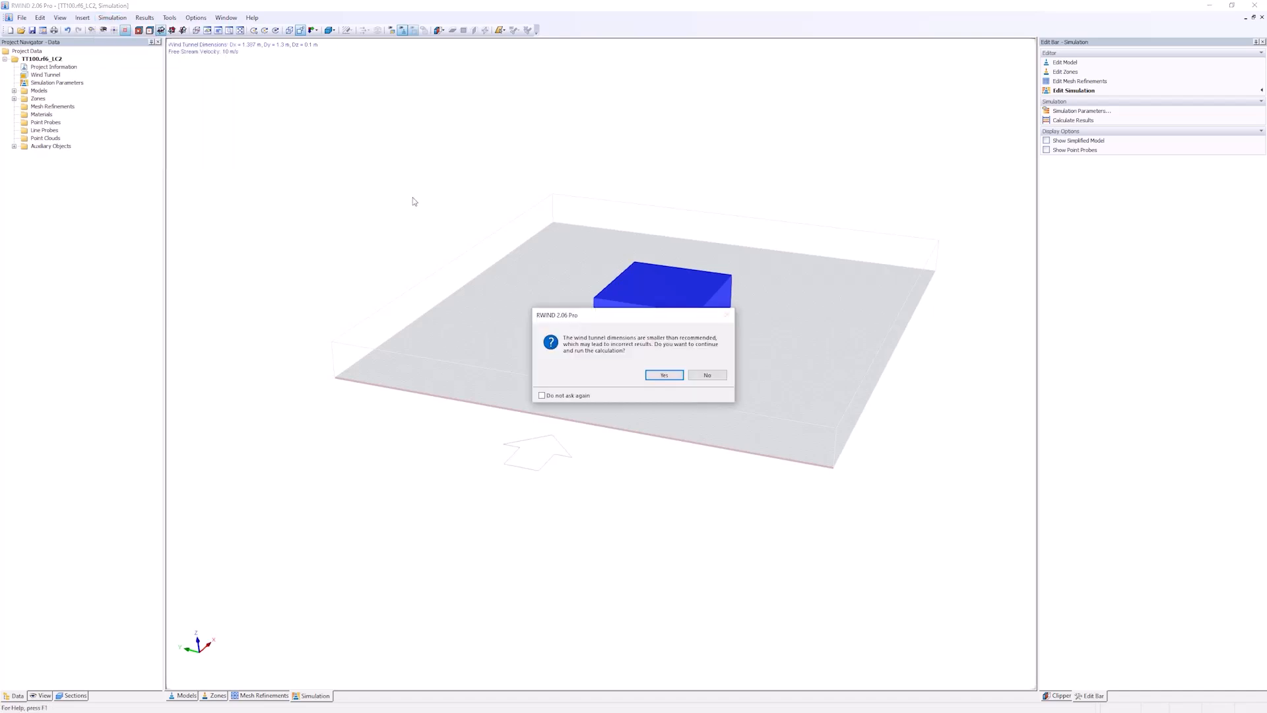
click(664, 376)
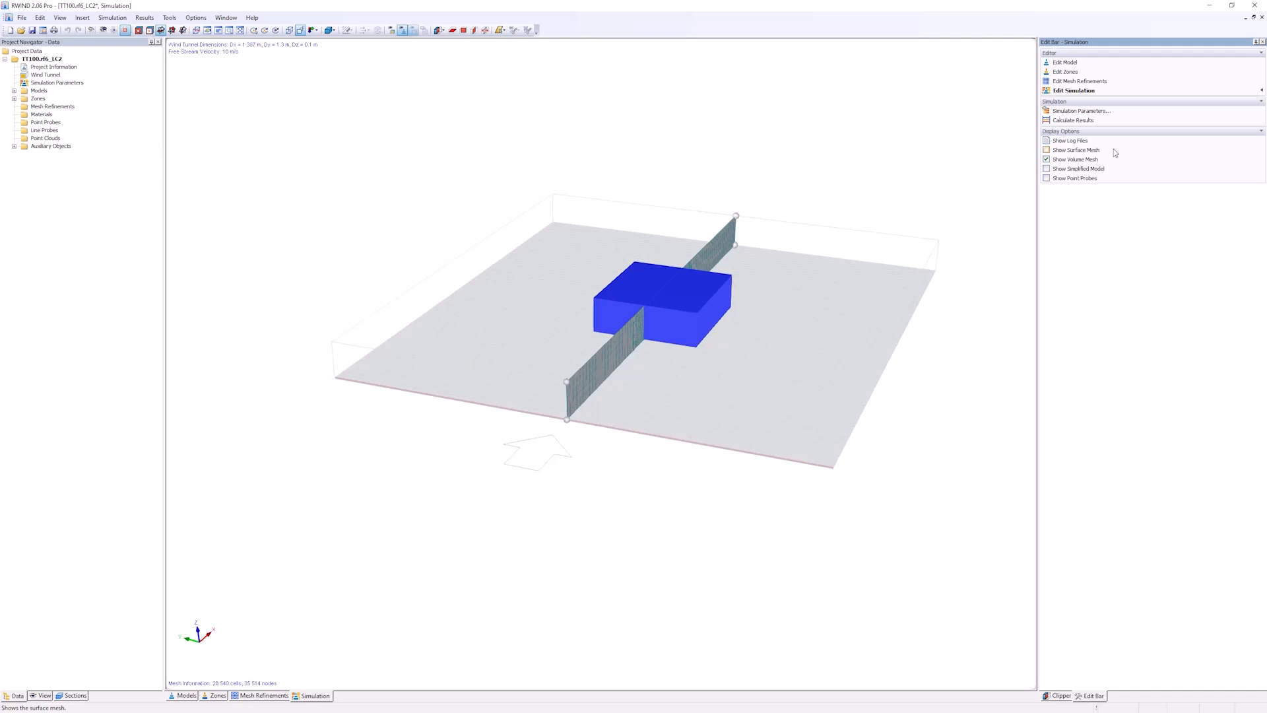
Show the volume mesh on a horizontal section plane and examine from above how the column's cross-section is simplified.
click(435, 31)
ctrl+middle_drag(410, 172, 411, 261)
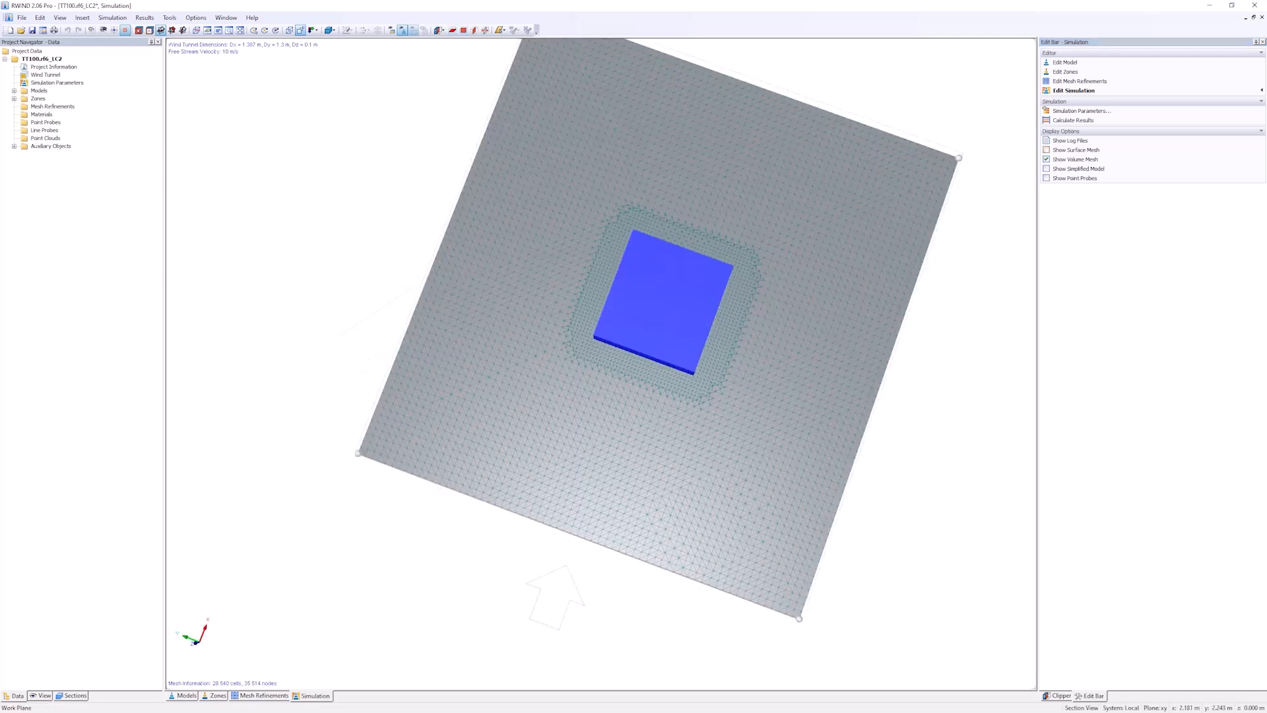
ctrl+middle_drag(612, 465, 631, 473)
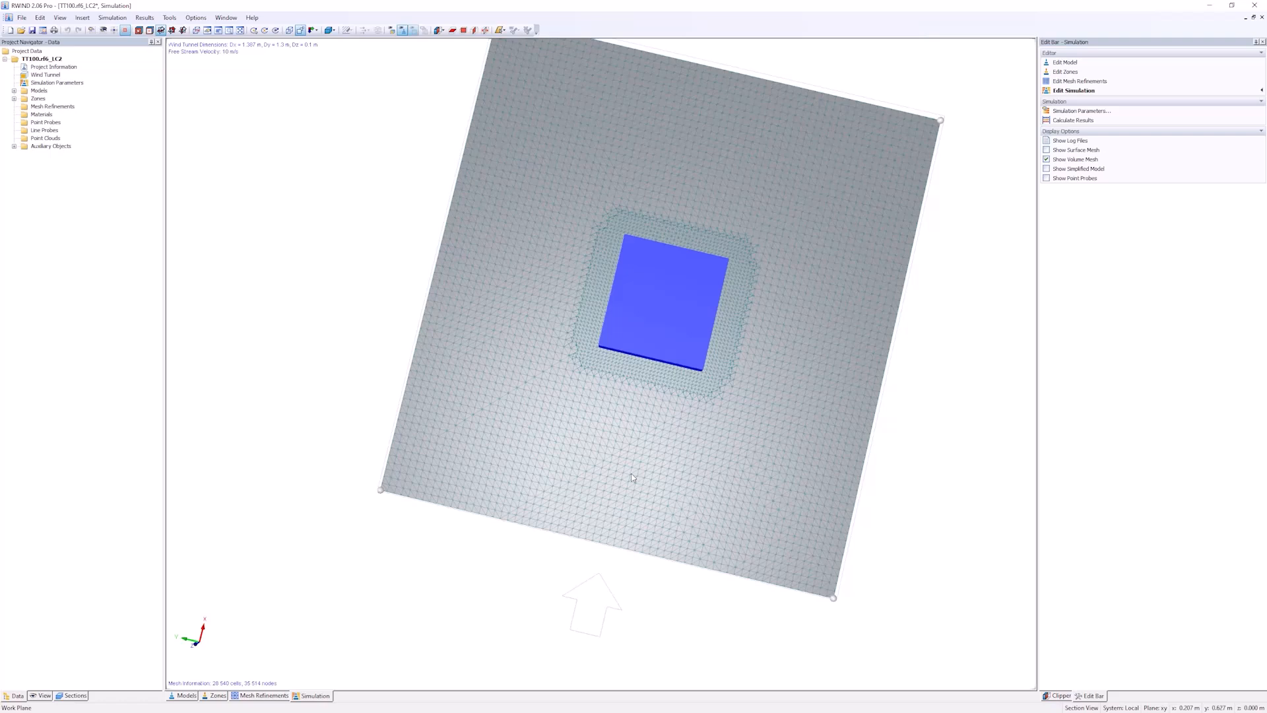
Close RWIND without saving and set the optimized member topology factor to 5 in RFEM's wind simulation mesh settings.
click(1252, 6)
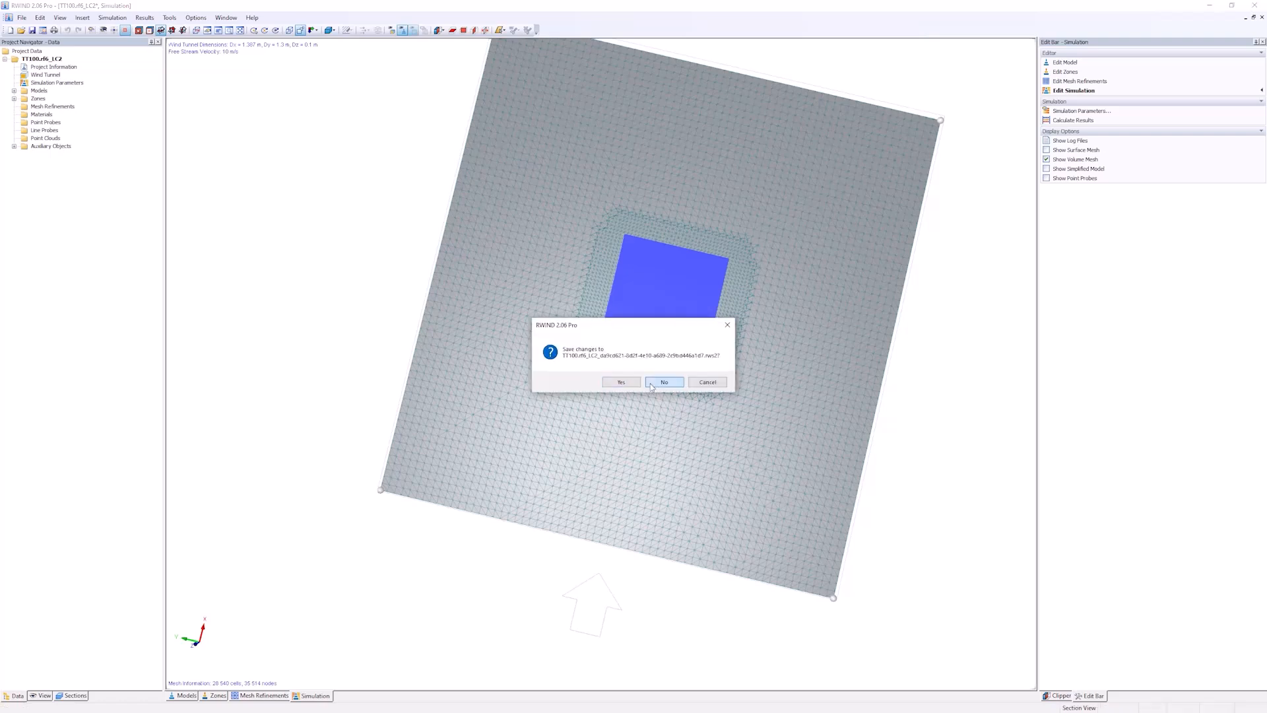
click(651, 384)
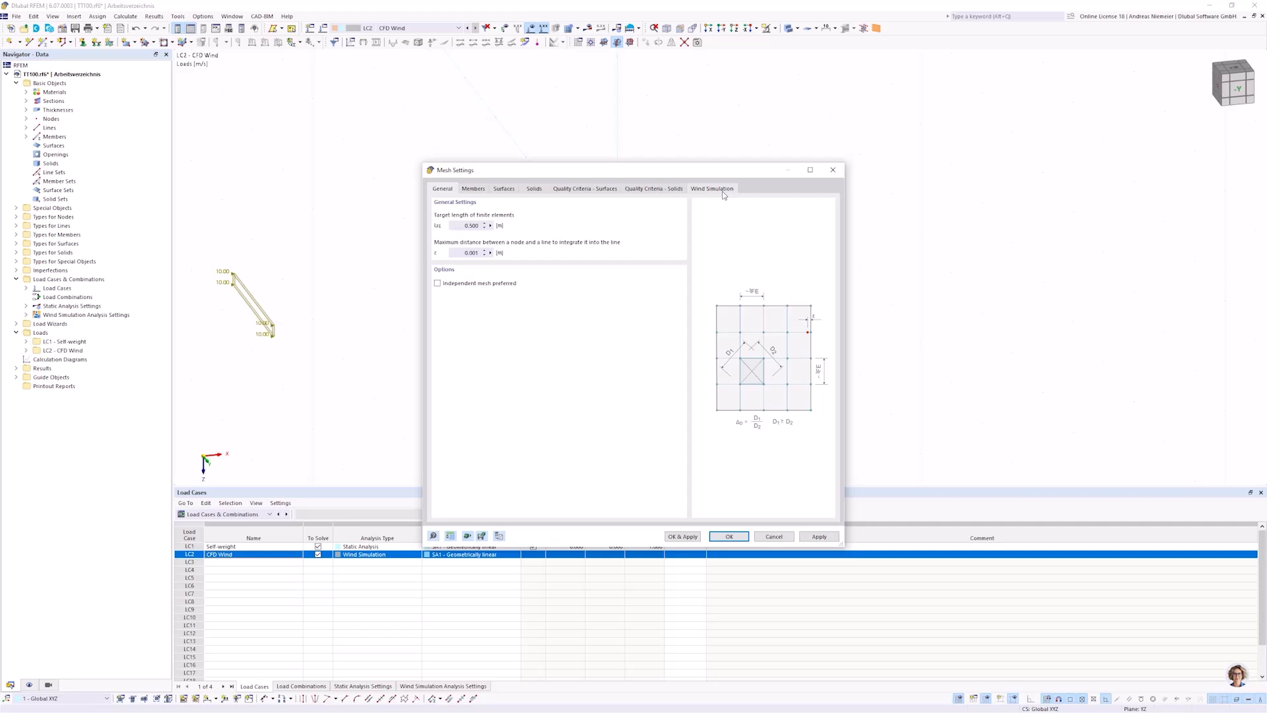
click(723, 191)
double_click(464, 323)
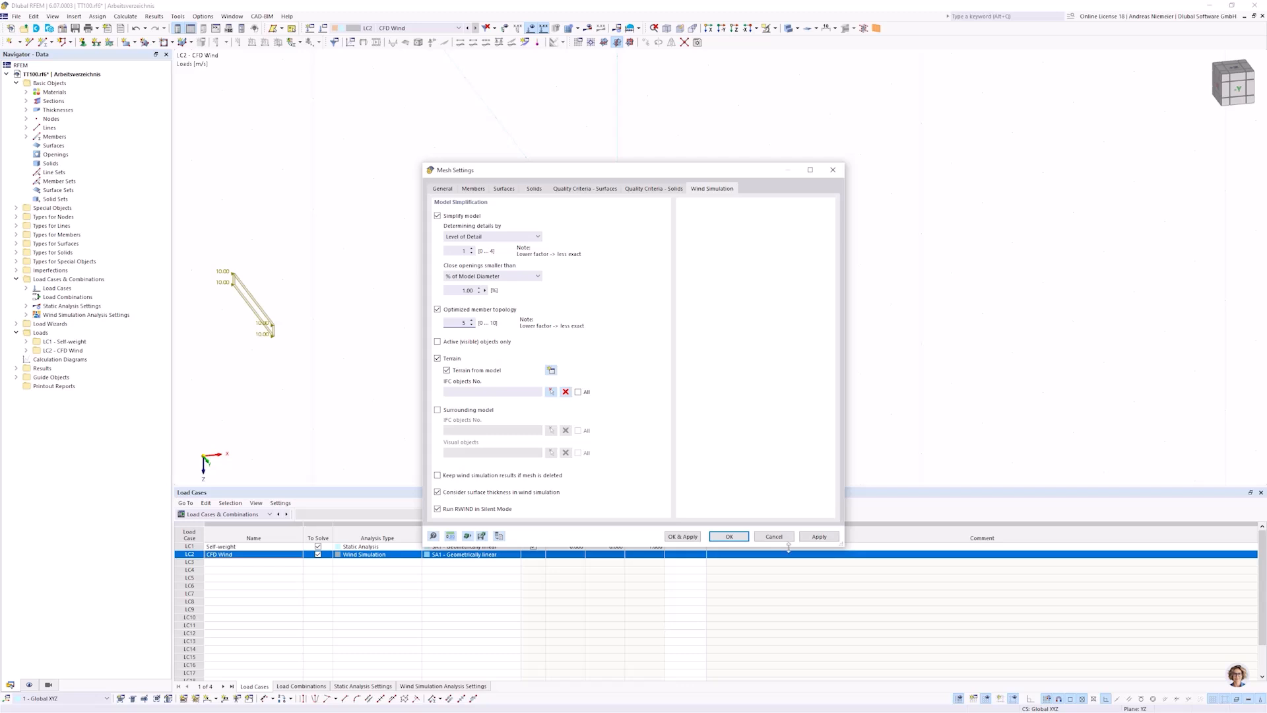
click(729, 536)
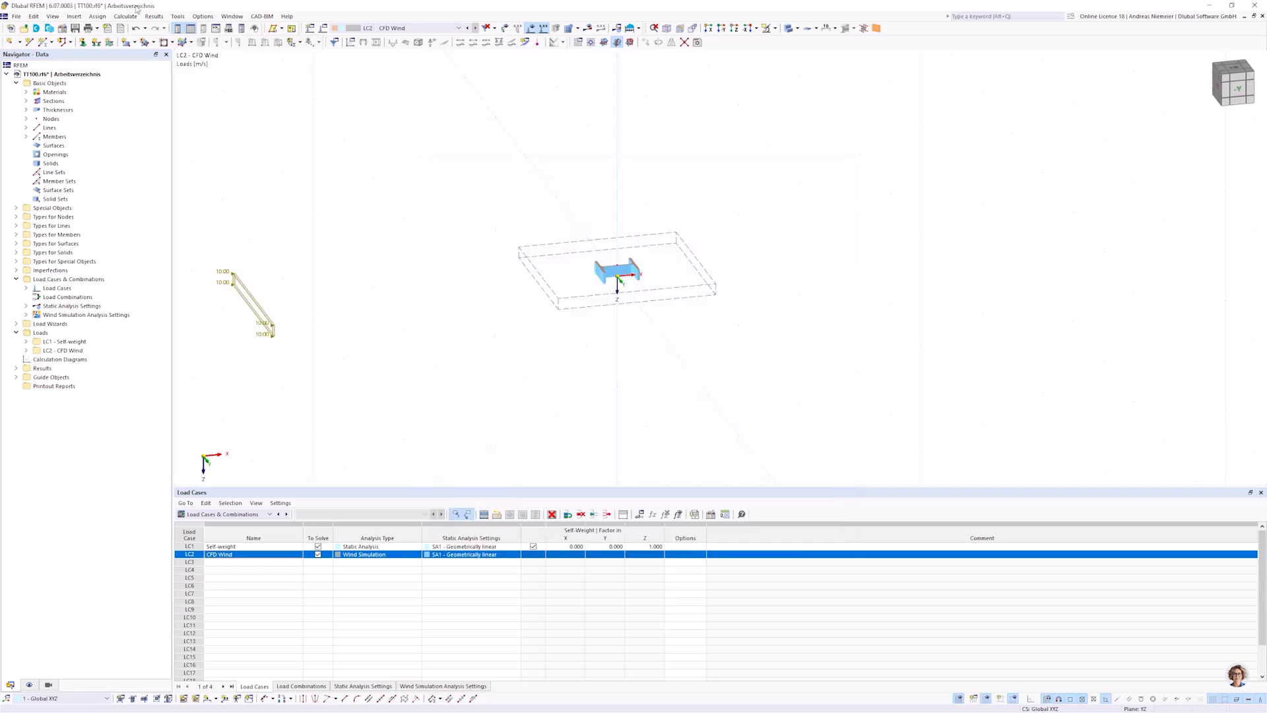
Reopen the model in RWIND with the factor-5 topology, keep the simplified model option, and generate the mesh despite the tunnel size.
click(126, 15)
click(164, 252)
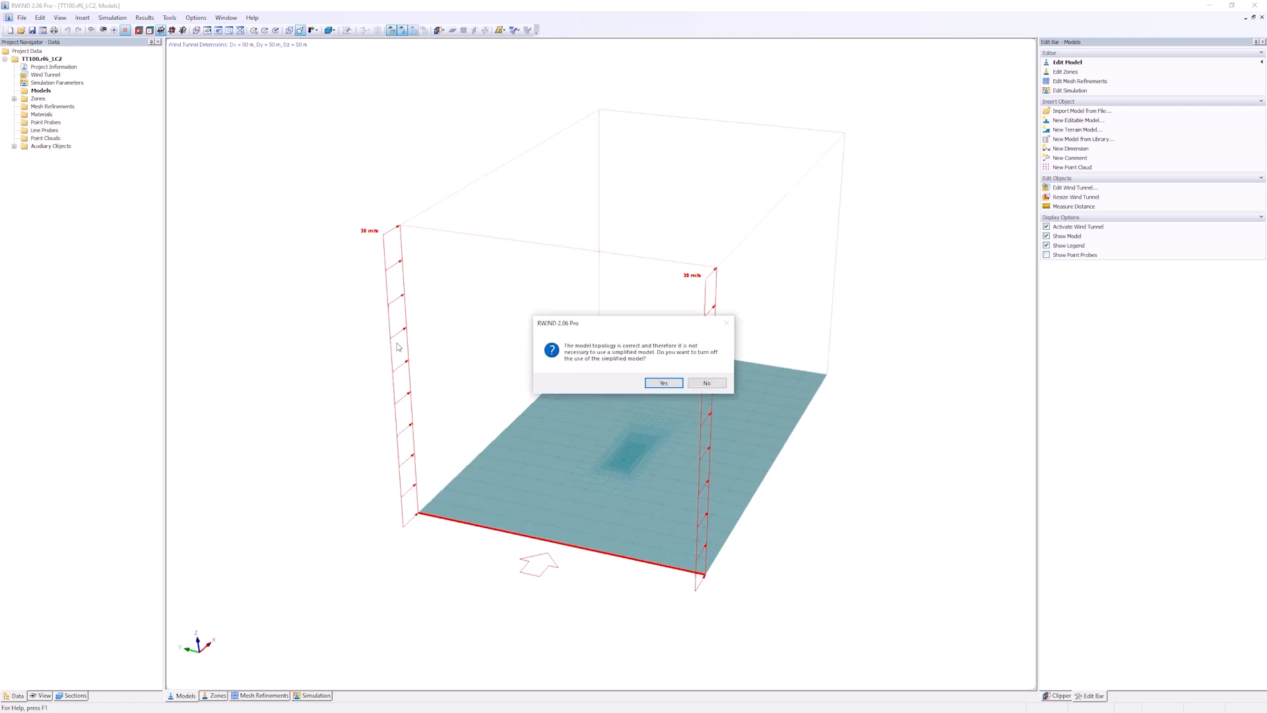
click(723, 384)
ctrl+middle_drag(708, 489, 667, 543)
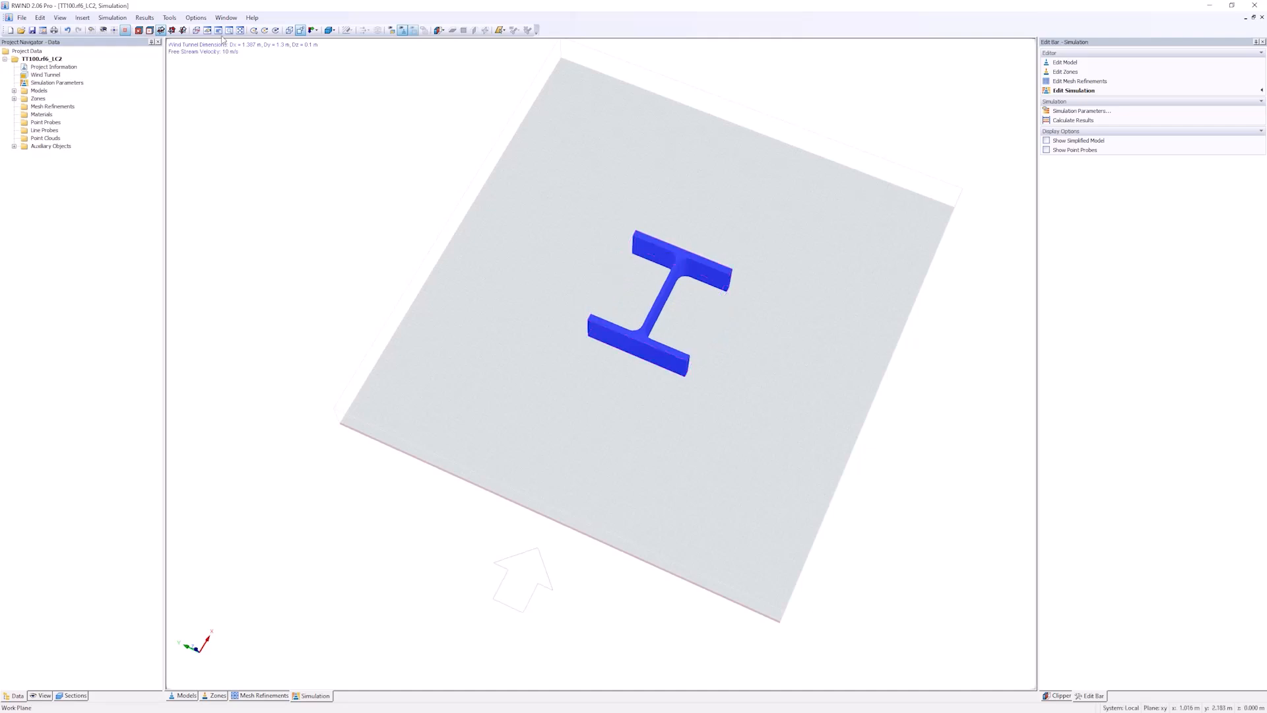
click(112, 18)
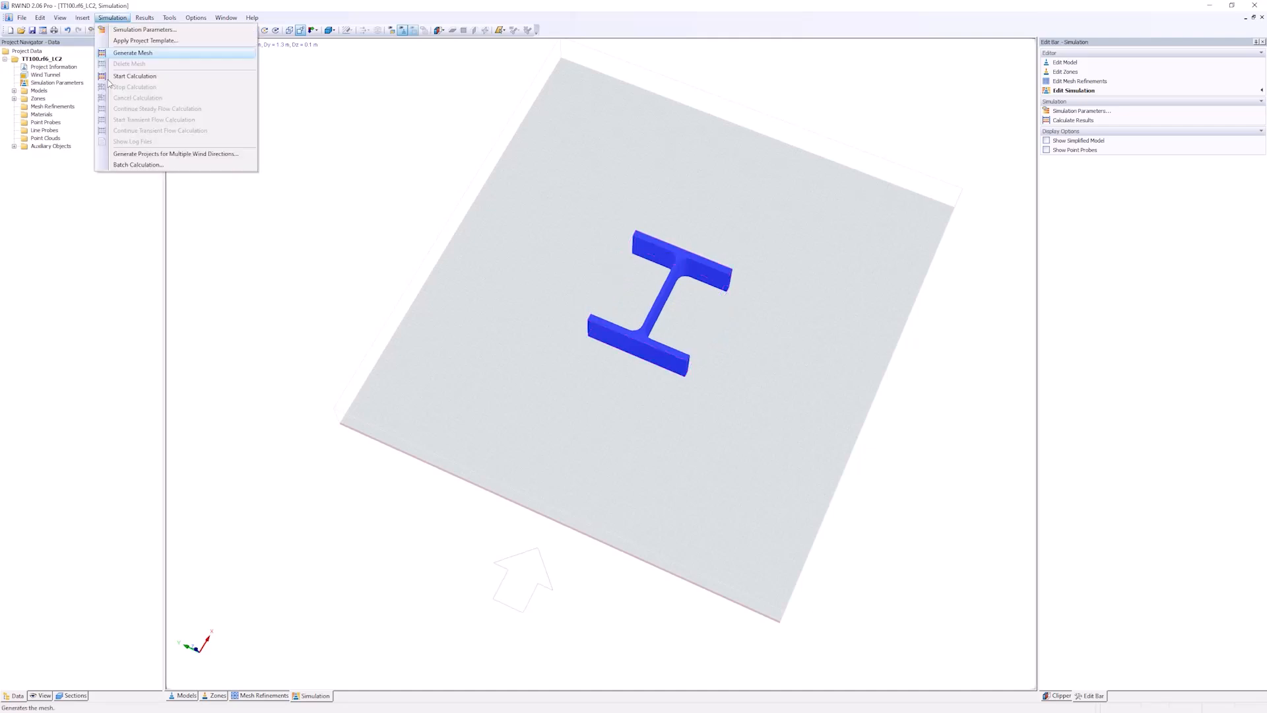
click(137, 58)
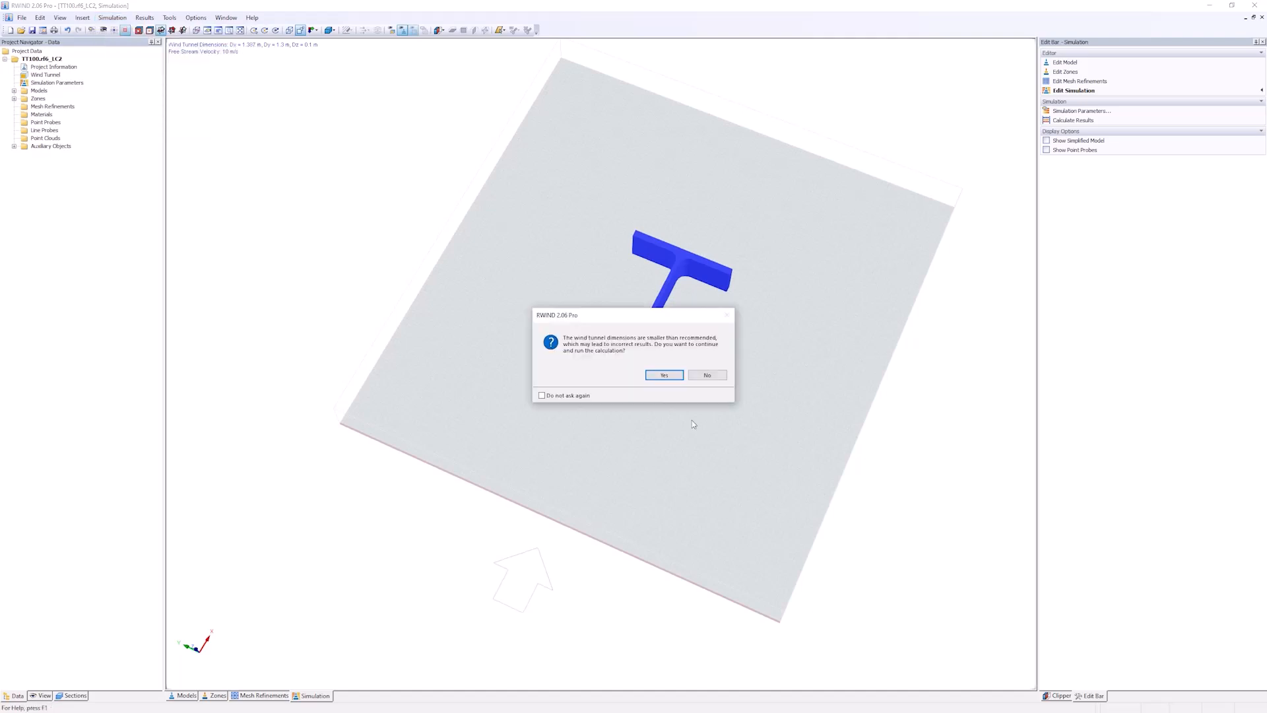
click(685, 378)
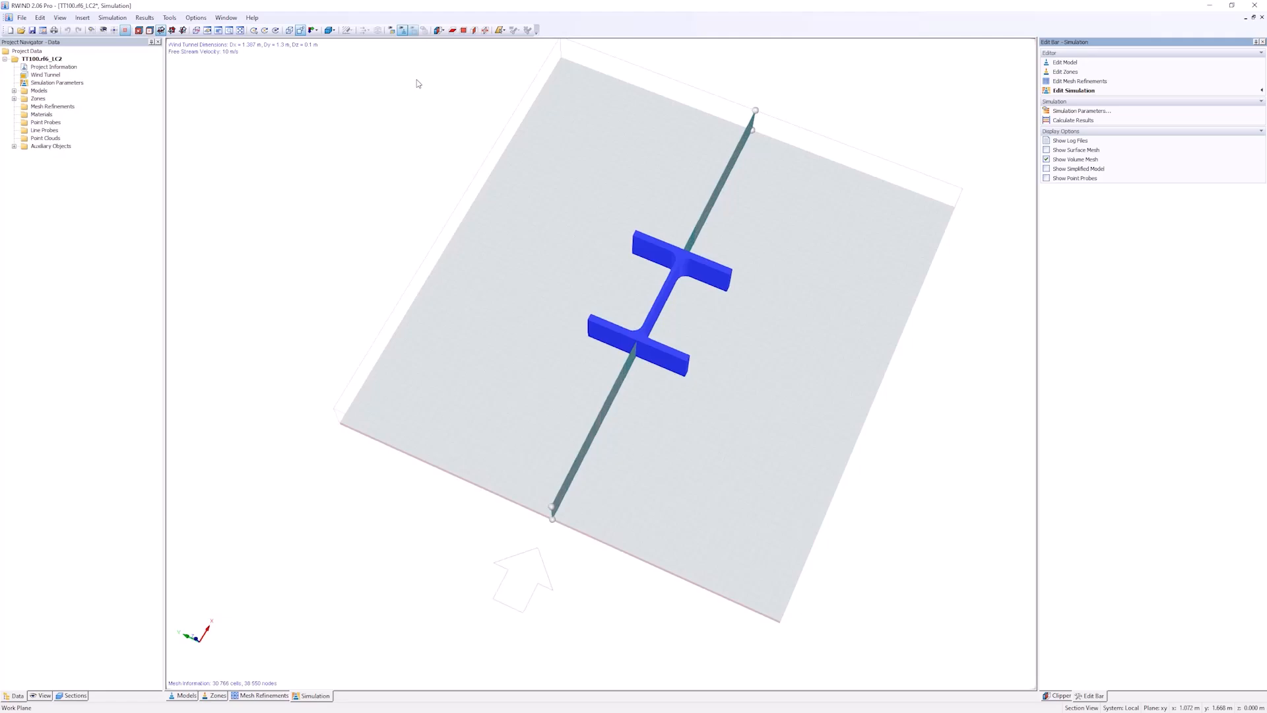
Cut the I-section's volume mesh with a horizontal section plane and examine the refinement zone around the flanges and web.
click(451, 31)
right_click(397, 179)
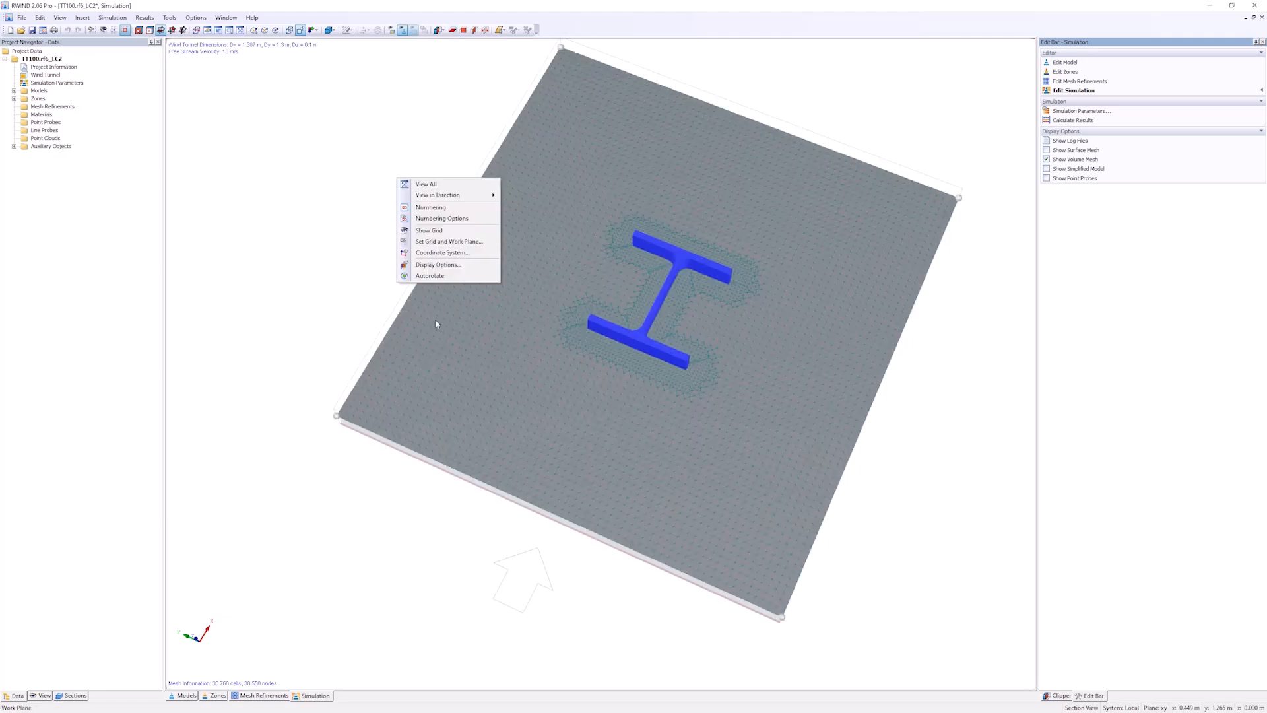
click(356, 275)
ctrl+middle_drag(356, 274, 570, 455)
scroll(683, 287, up, 2)
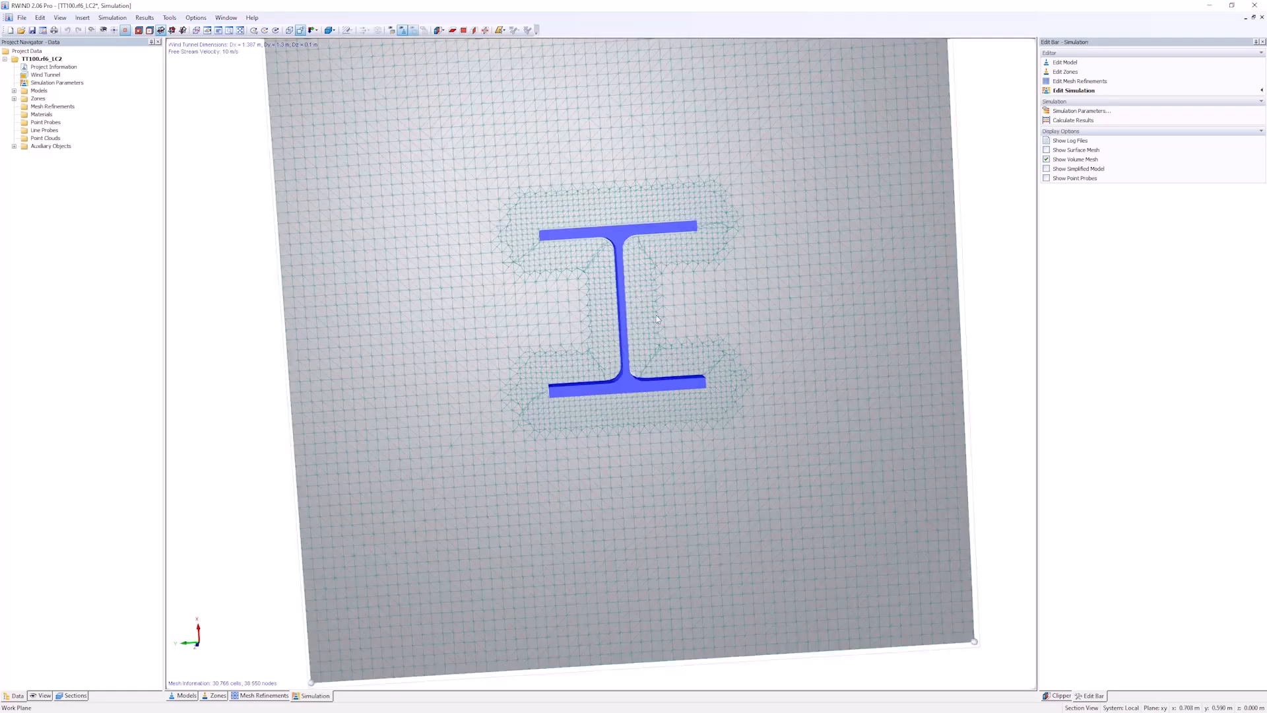
scroll(615, 409, down, 2)
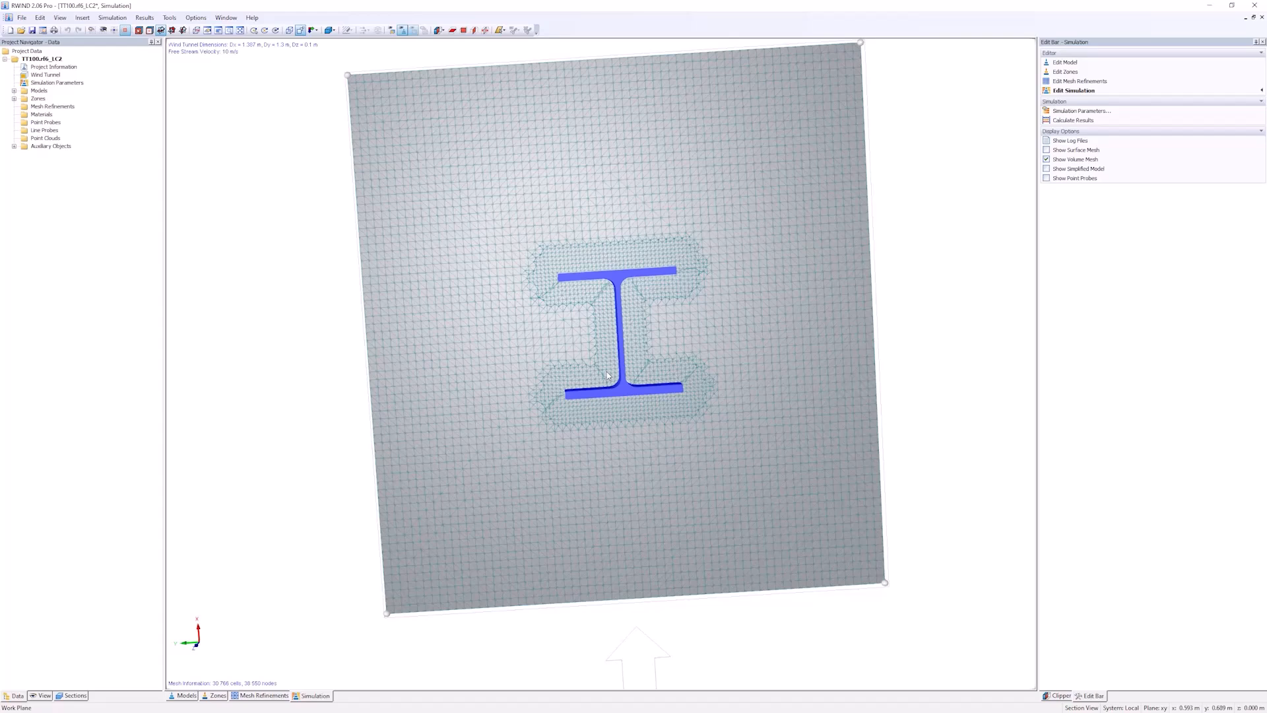
ctrl+middle_drag(602, 379, 695, 351)
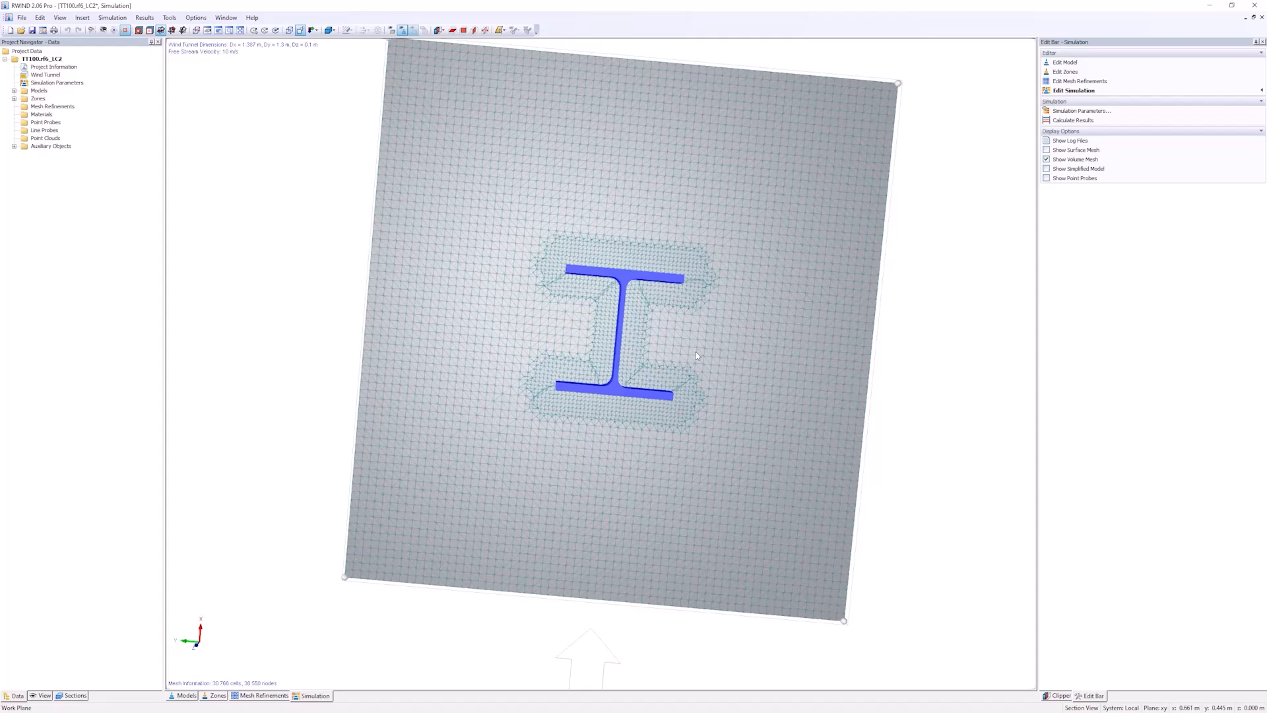
Turn off the perspective, view the model in Z-direction, and examine the mesh closely at the web-to-flange fillets.
click(311, 30)
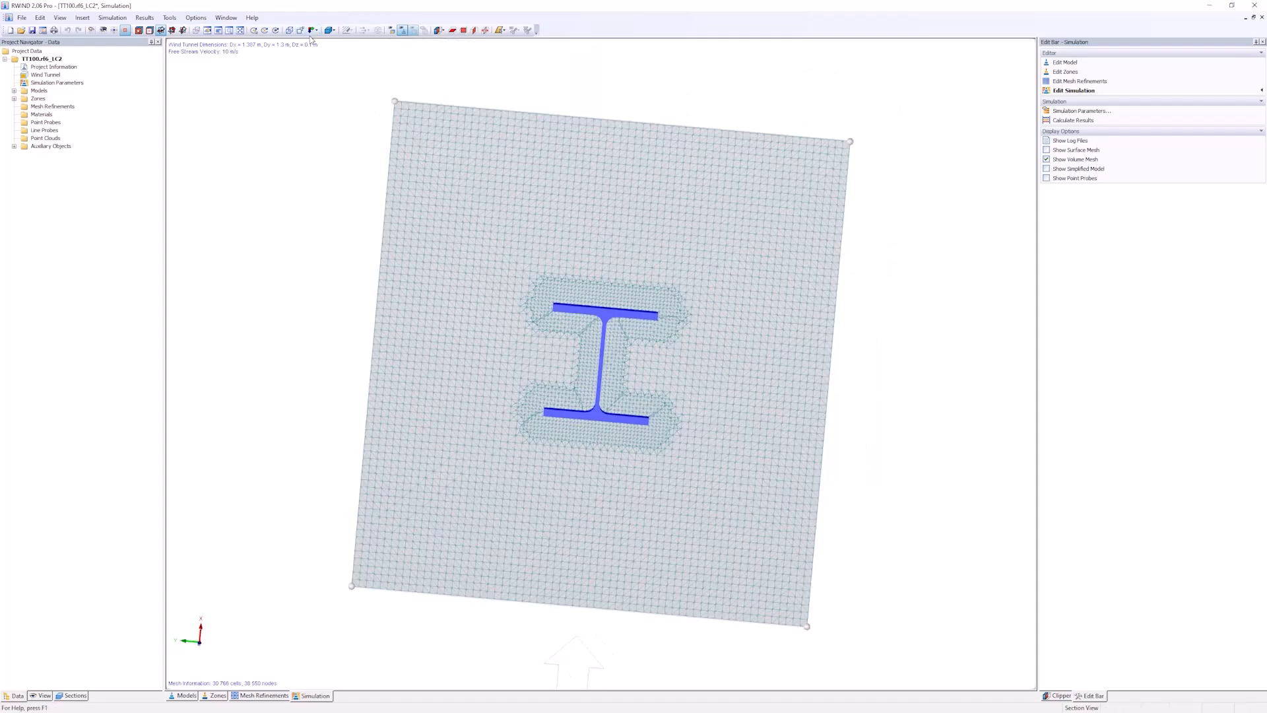
click(313, 31)
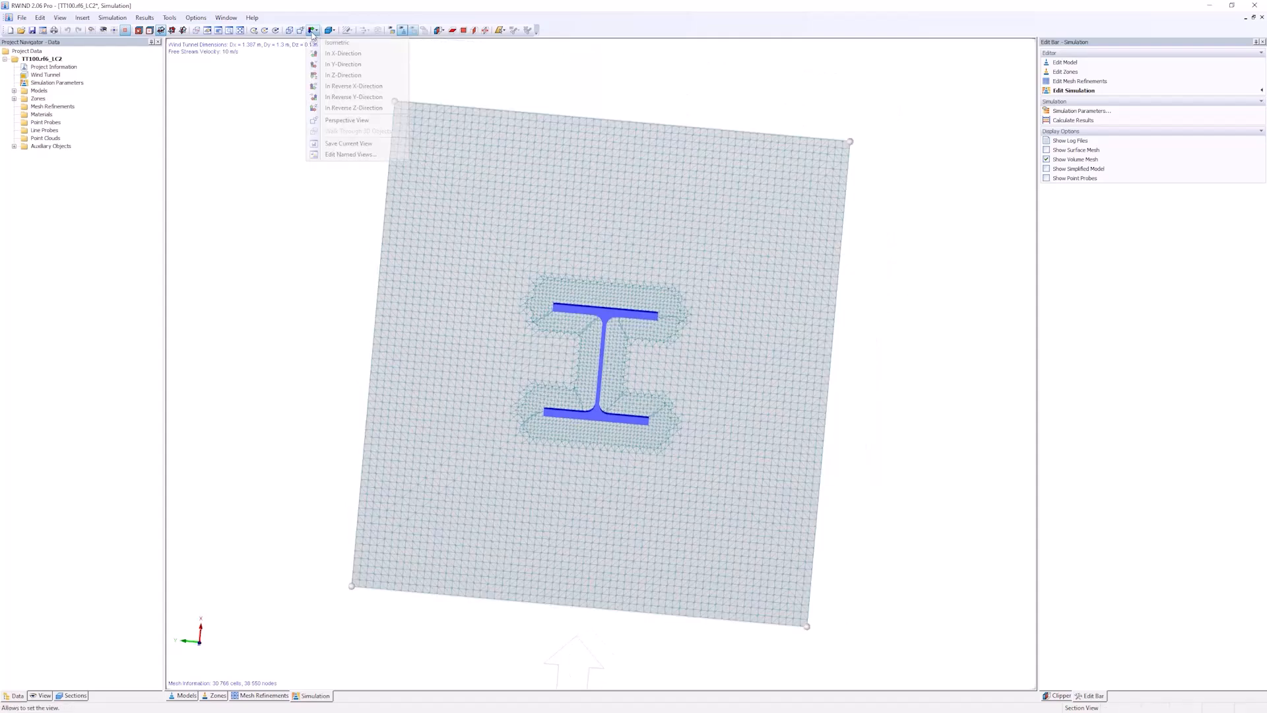
click(343, 74)
scroll(547, 371, up, 3)
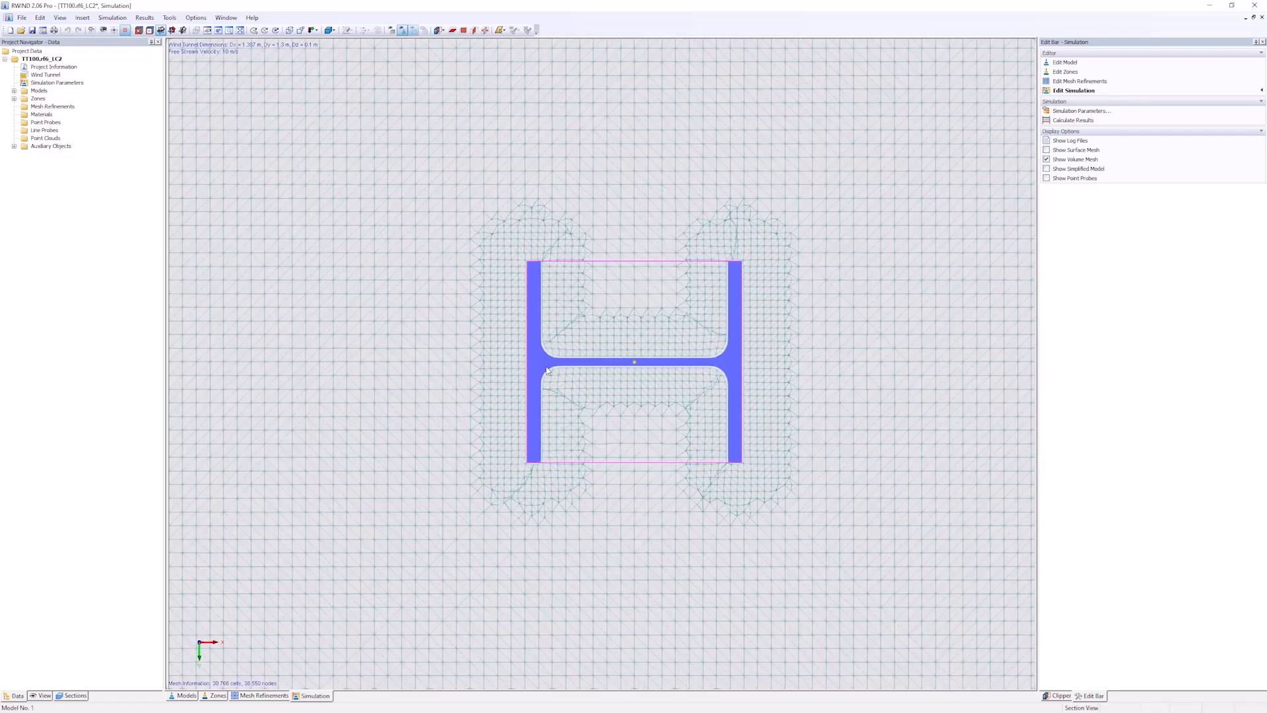
scroll(546, 371, up, 6)
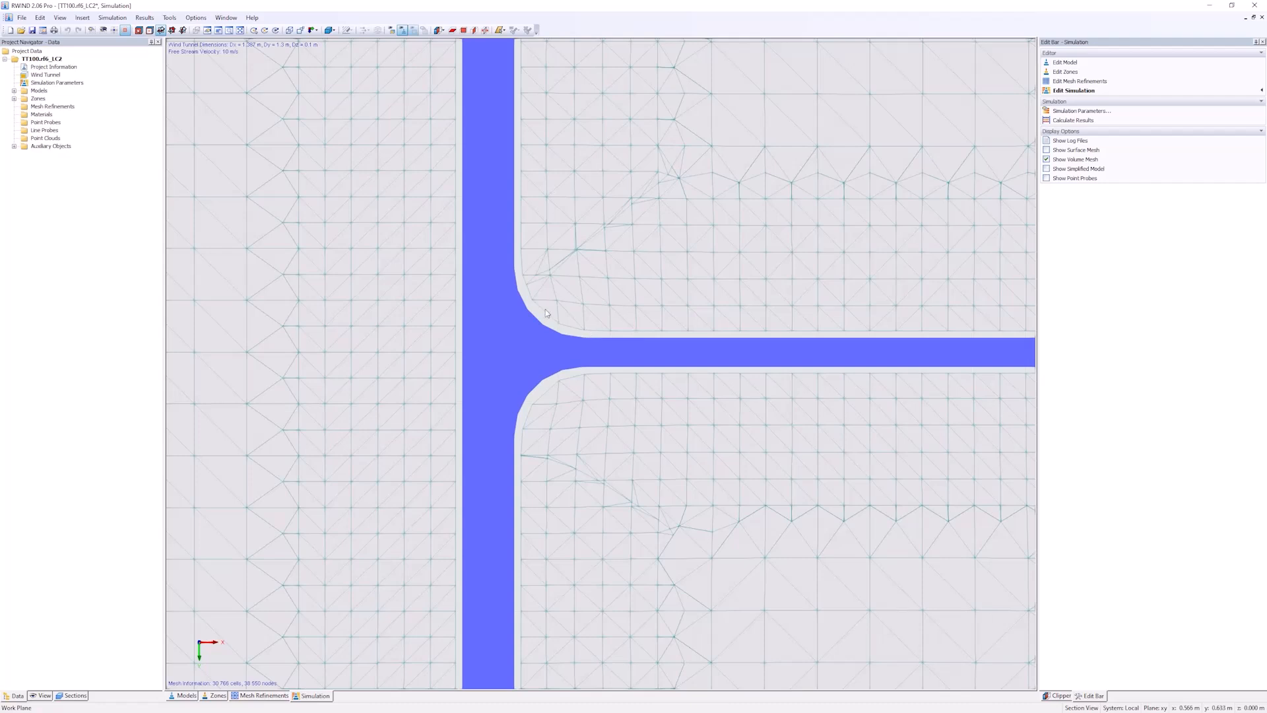
Display the I-section's surface mesh instead of the volume mesh and examine it along the flanges, web and fillets.
scroll(513, 435, down, 1)
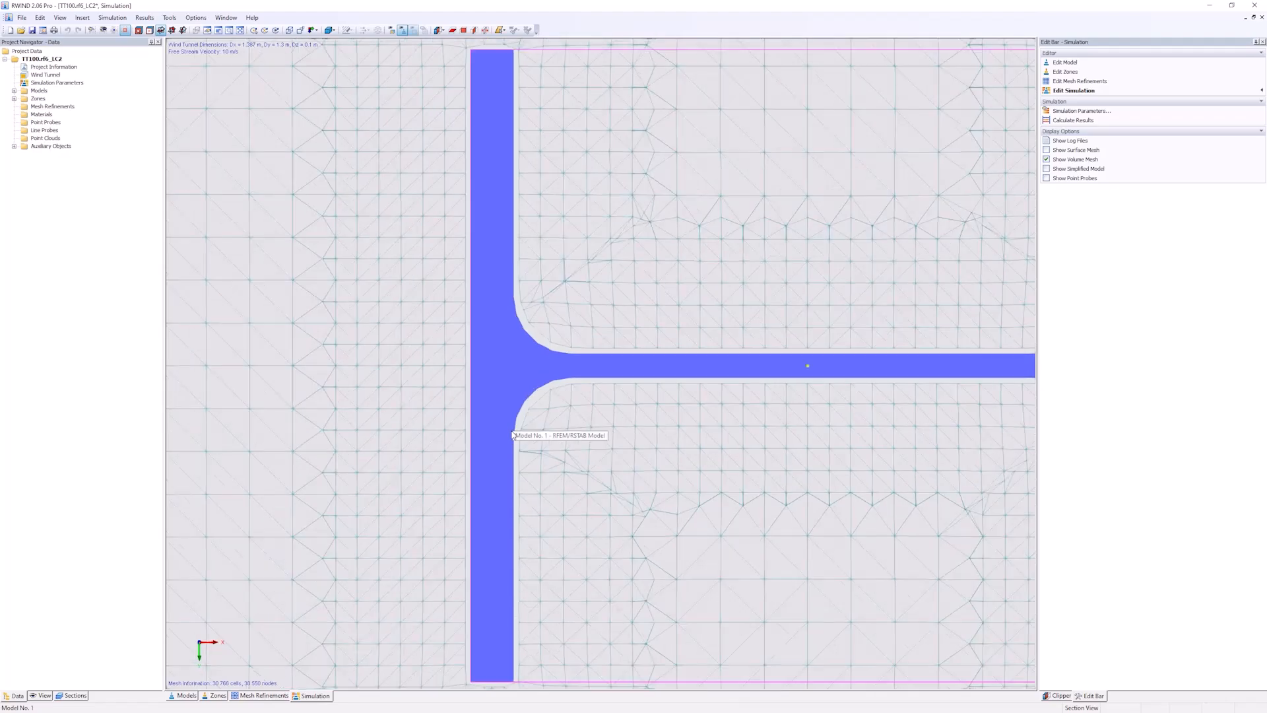
scroll(513, 435, down, 1)
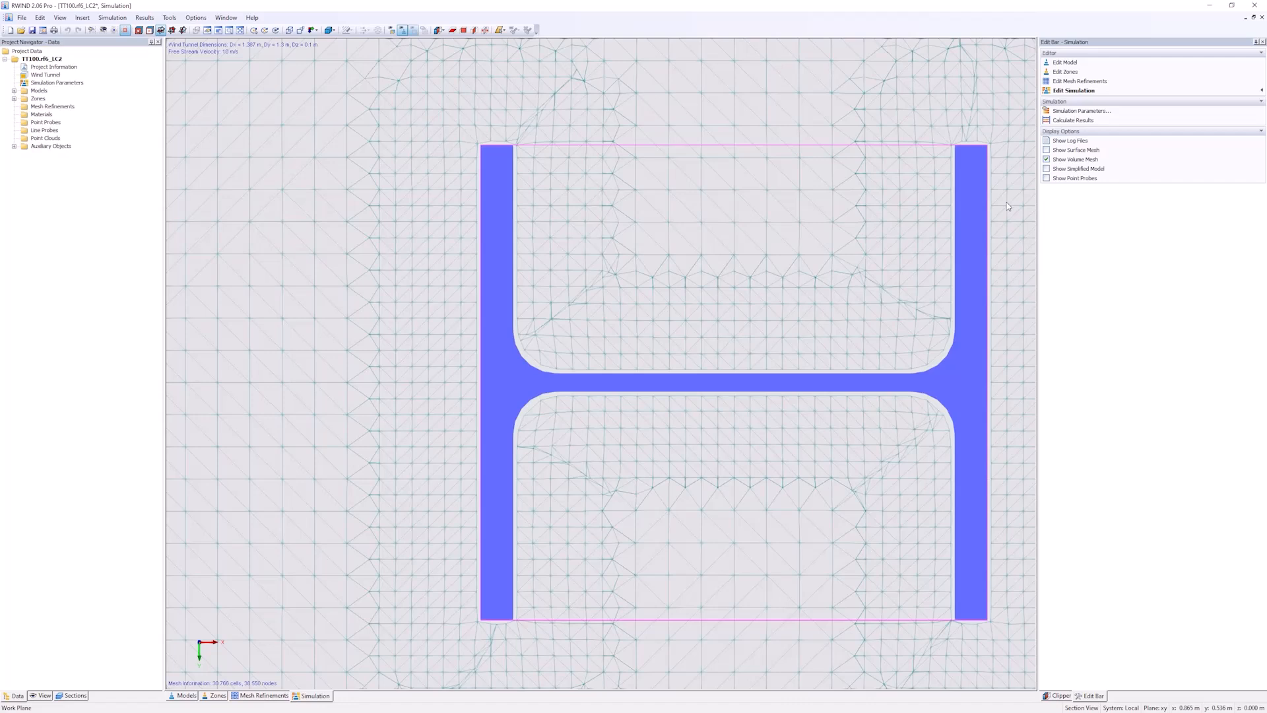
click(1047, 150)
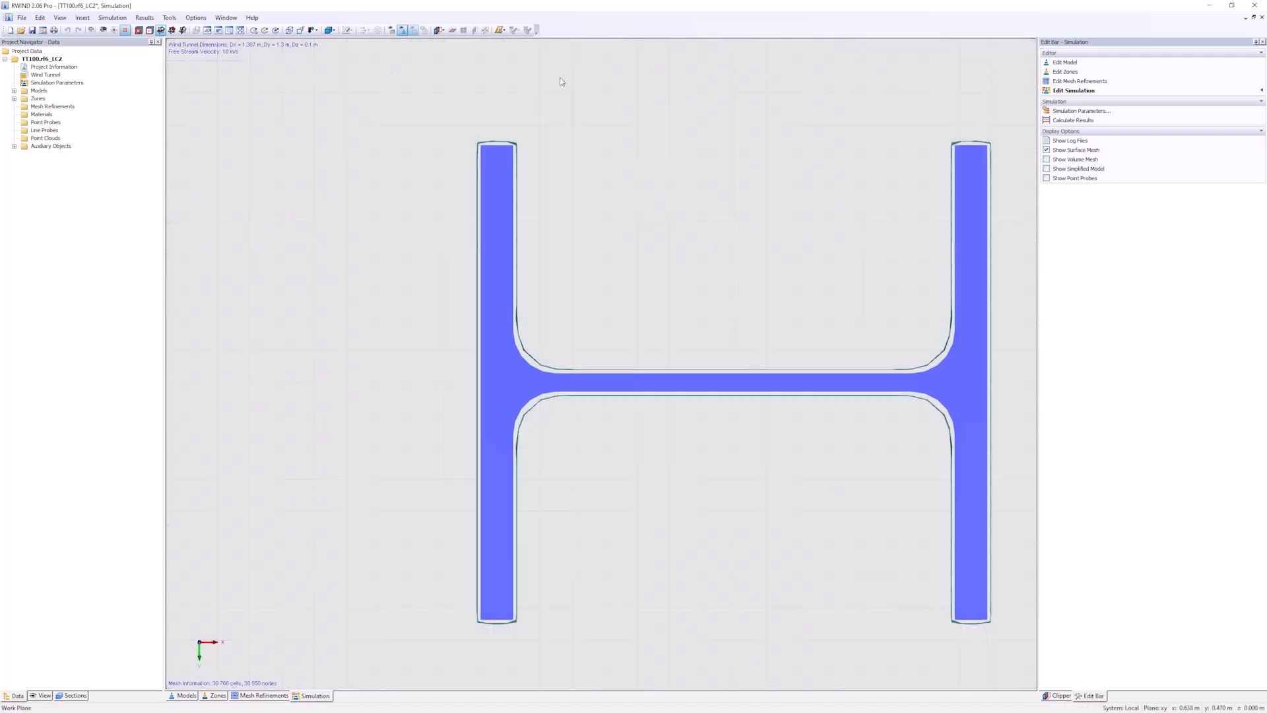
click(290, 30)
ctrl+middle_drag(819, 386, 393, 329)
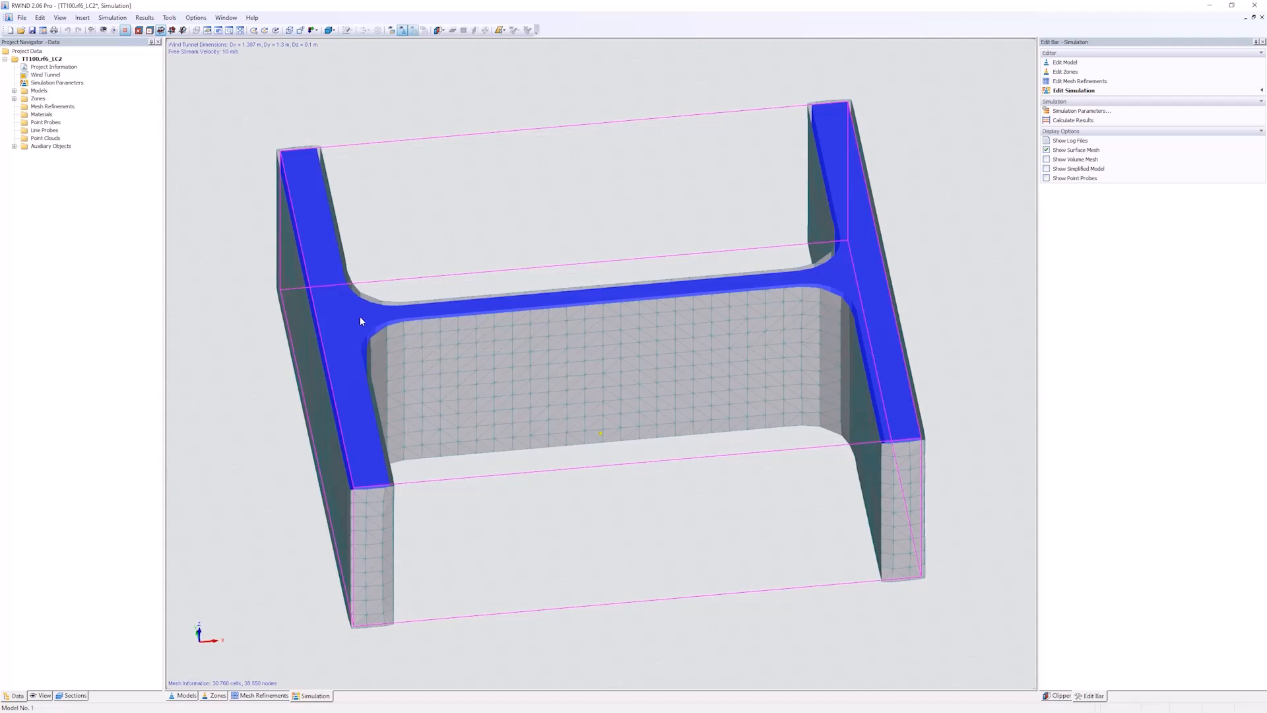
scroll(360, 317, up, 2)
scroll(354, 298, up, 1)
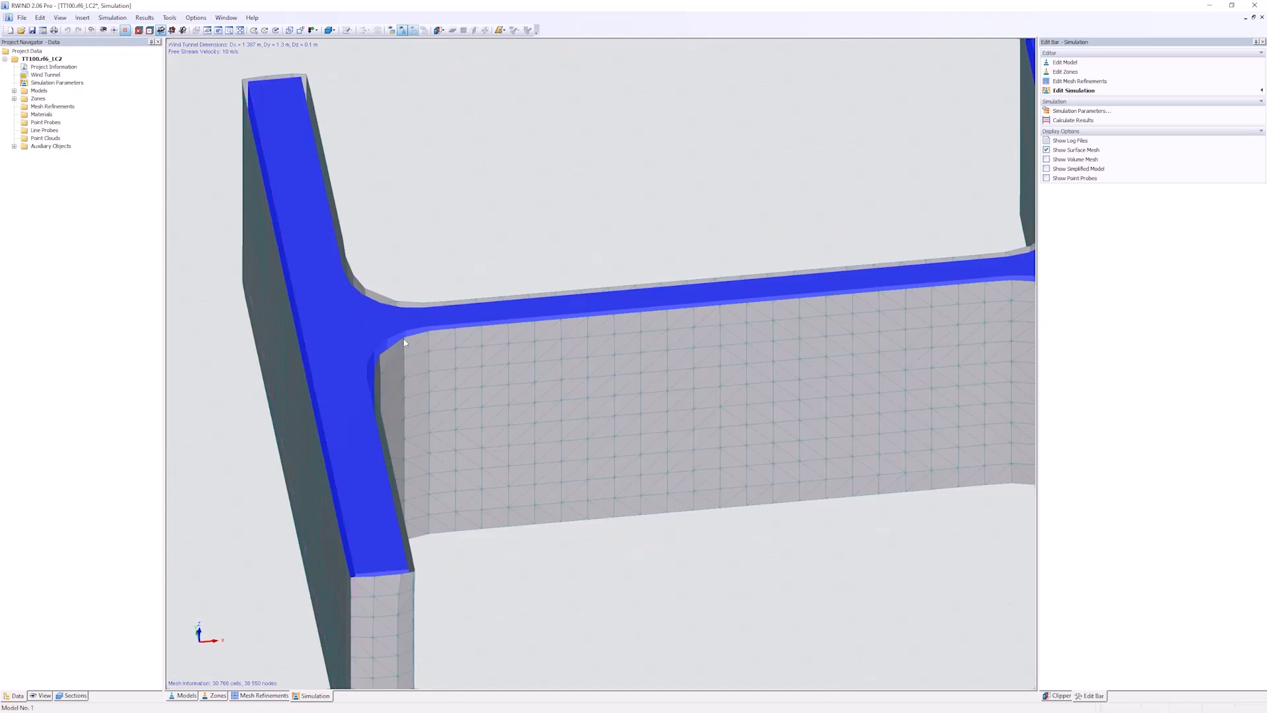
Close RWIND without saving and turn off model simplification in RFEM's wind simulation mesh settings, keeping the optimized member topology.
click(1261, 18)
click(656, 382)
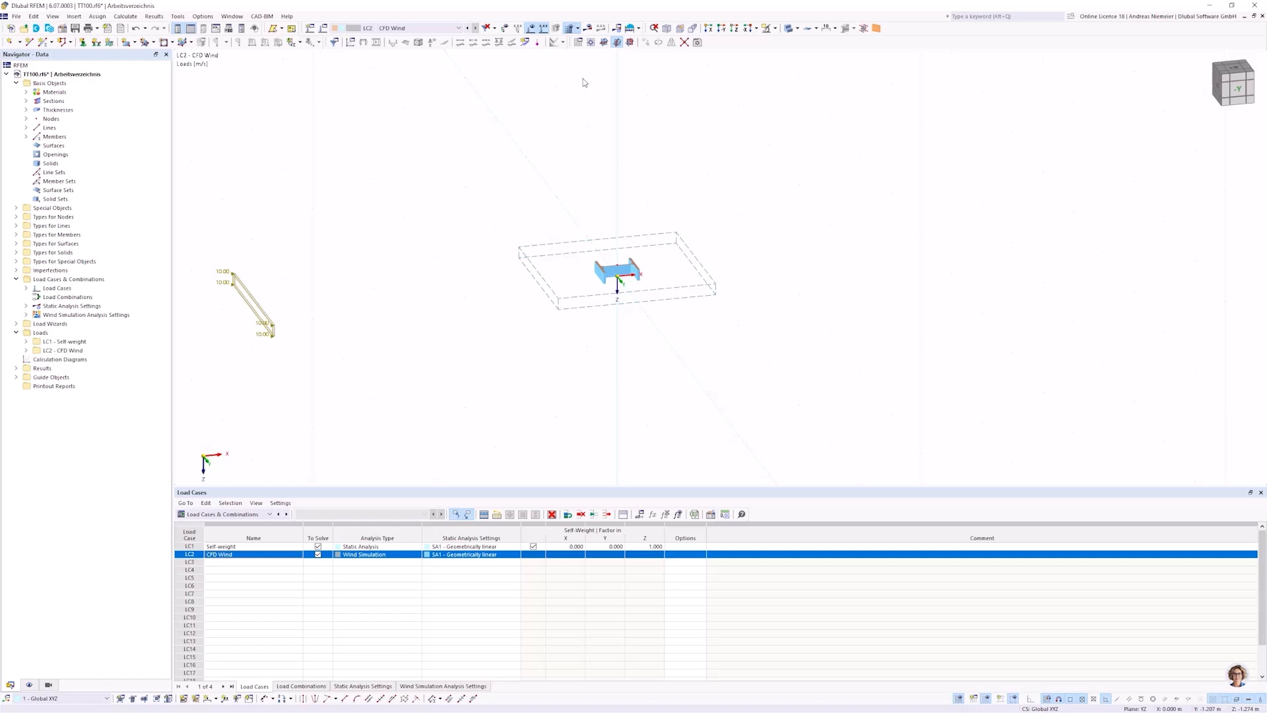
click(578, 29)
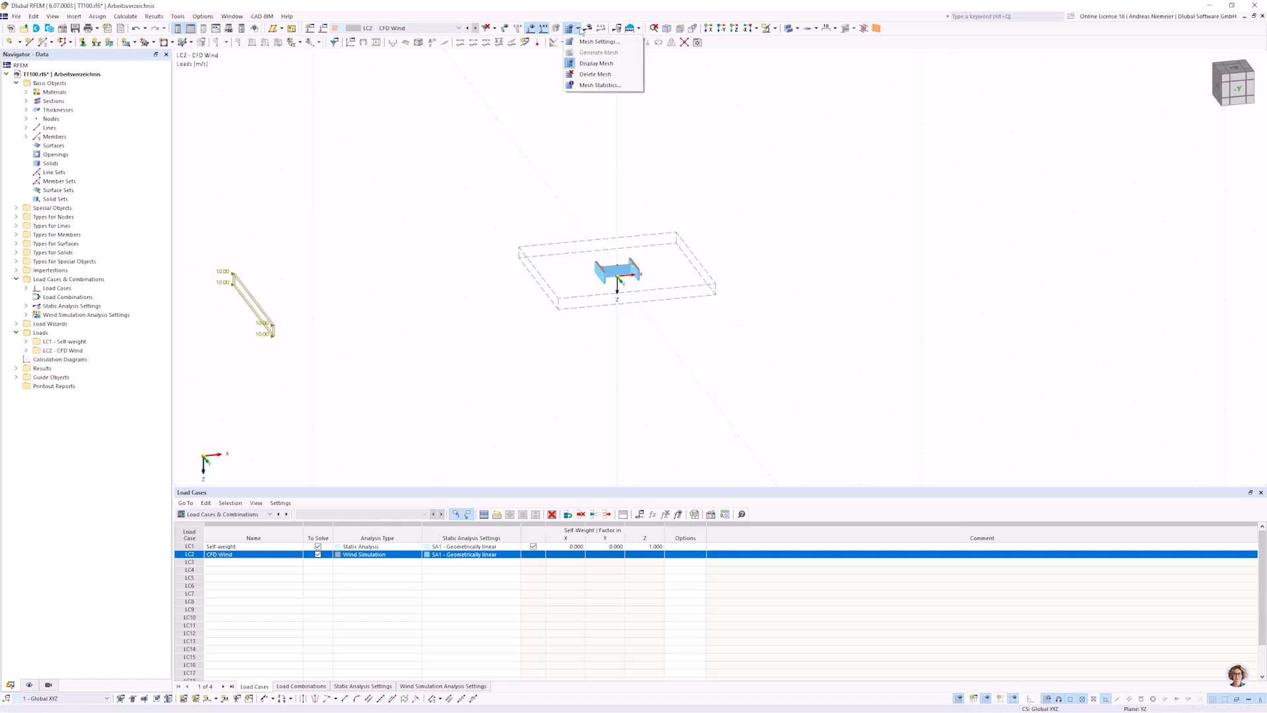
click(582, 43)
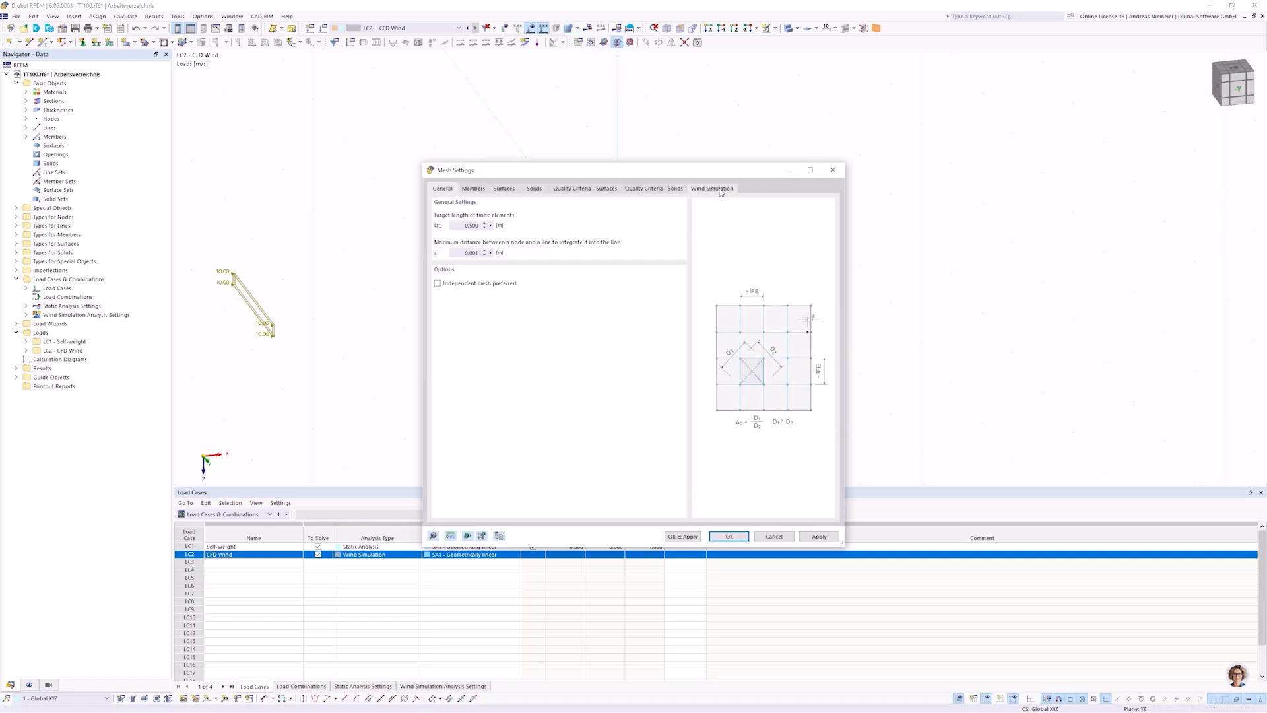
click(720, 189)
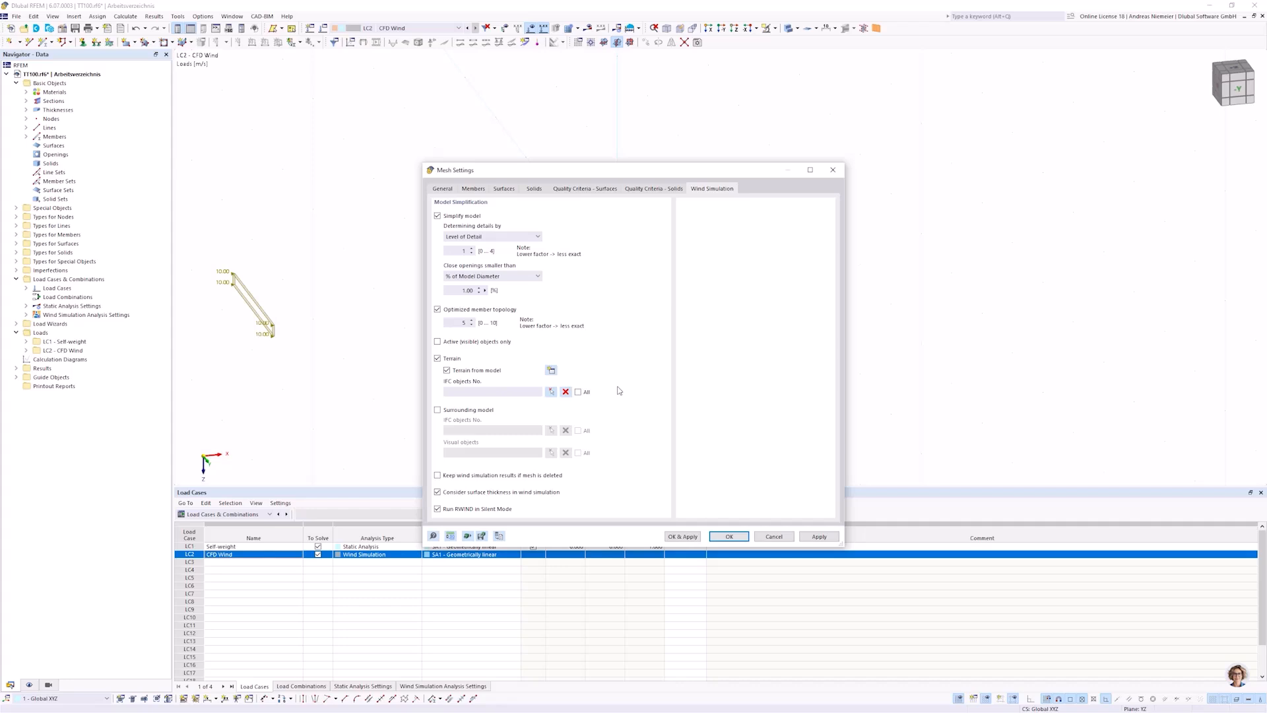
click(438, 215)
click(720, 535)
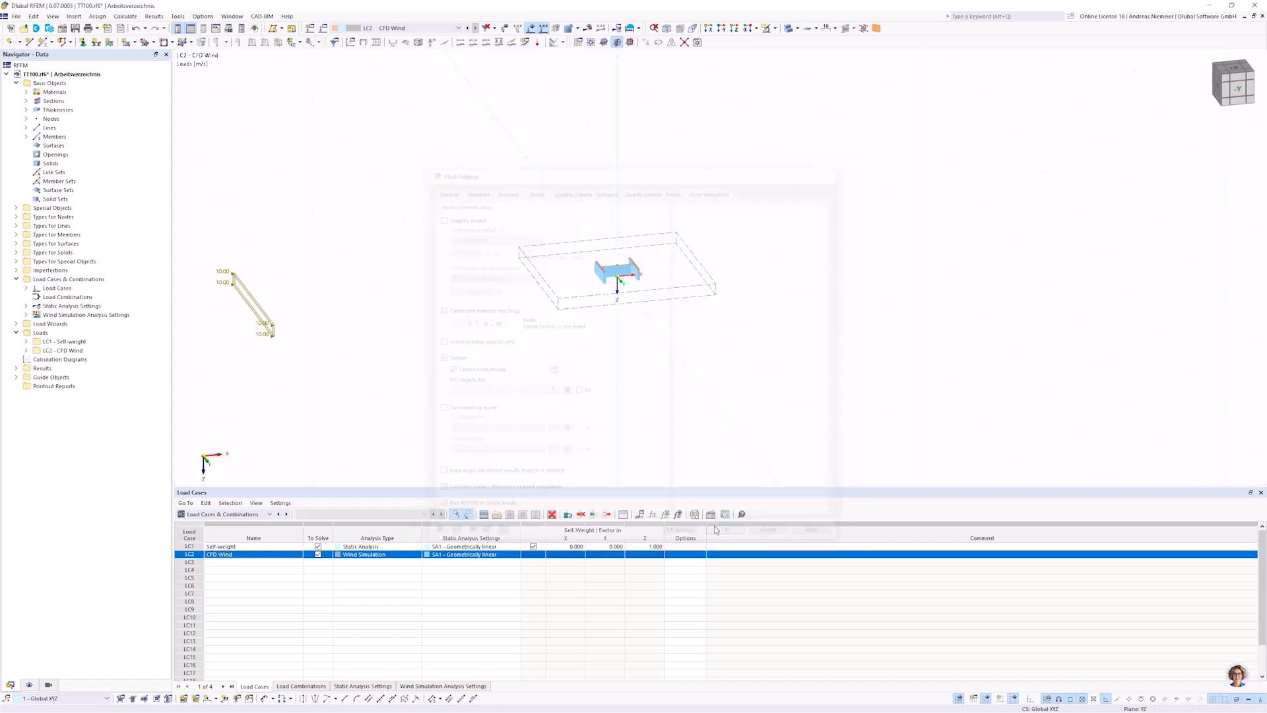
Reopen the unsimplified model in RWIND and generate the mesh despite the small wind tunnel dimensions.
click(125, 16)
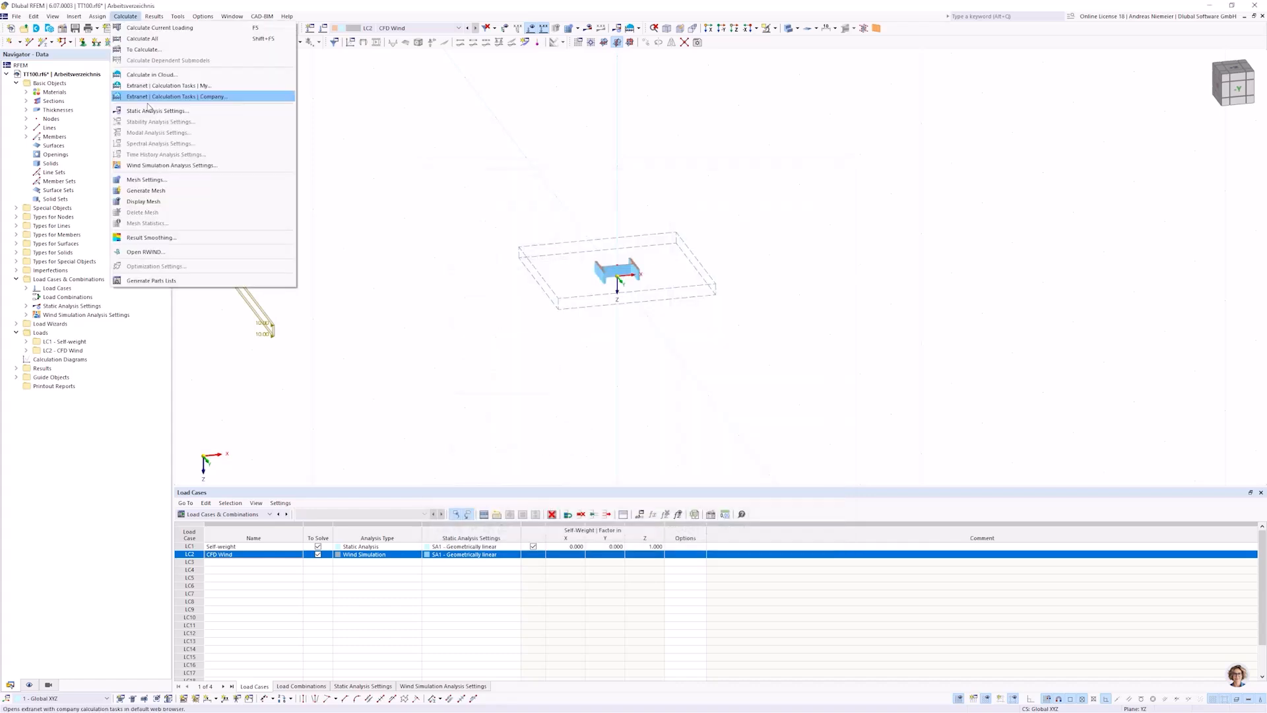
click(148, 253)
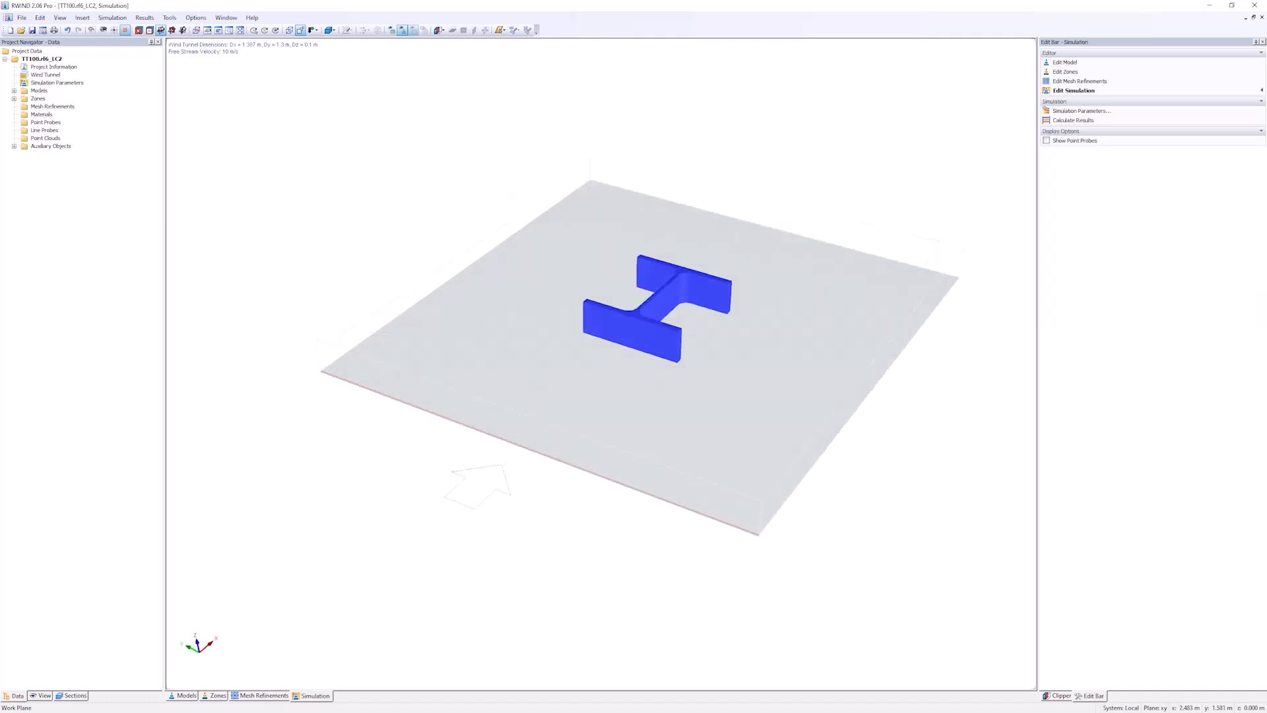
click(111, 18)
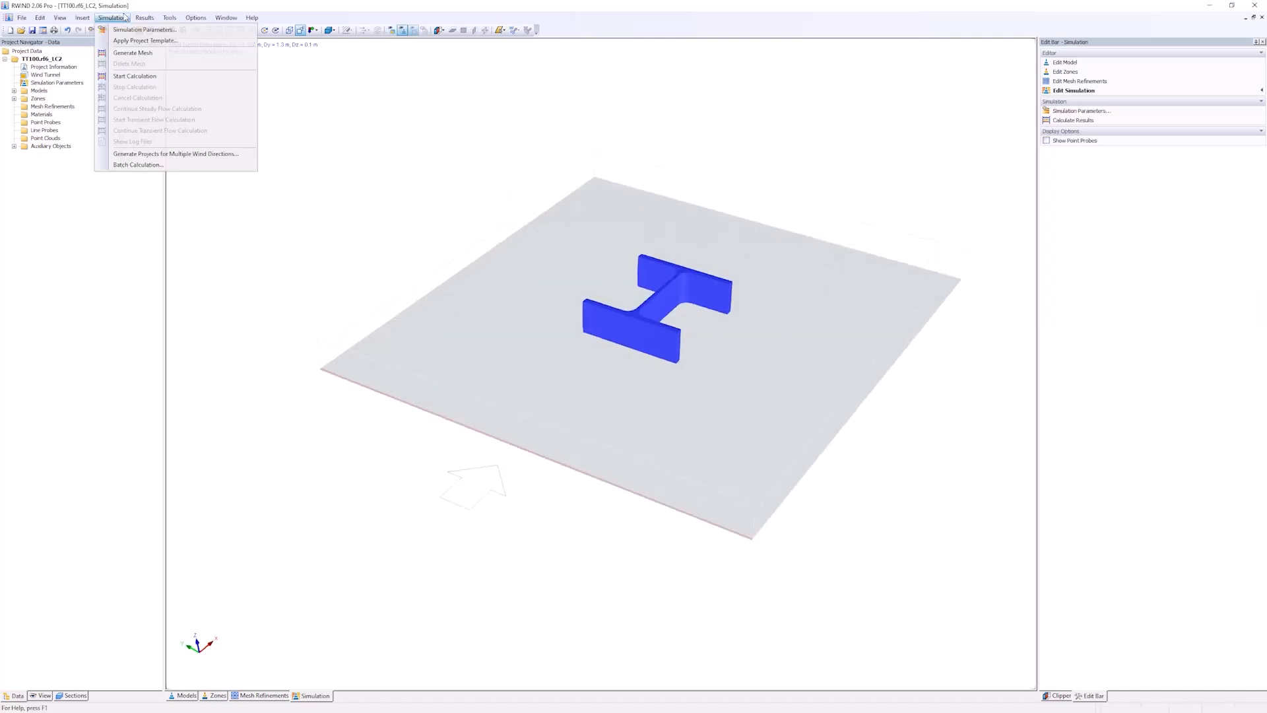
click(140, 54)
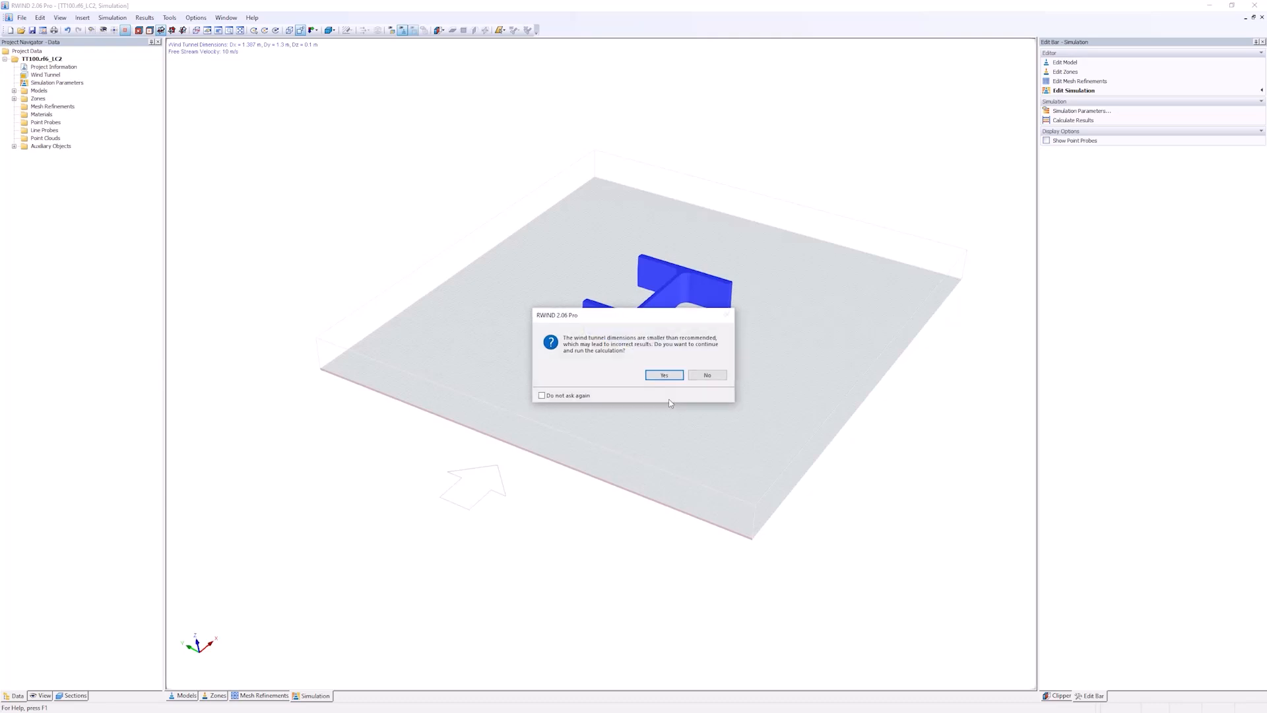
click(665, 375)
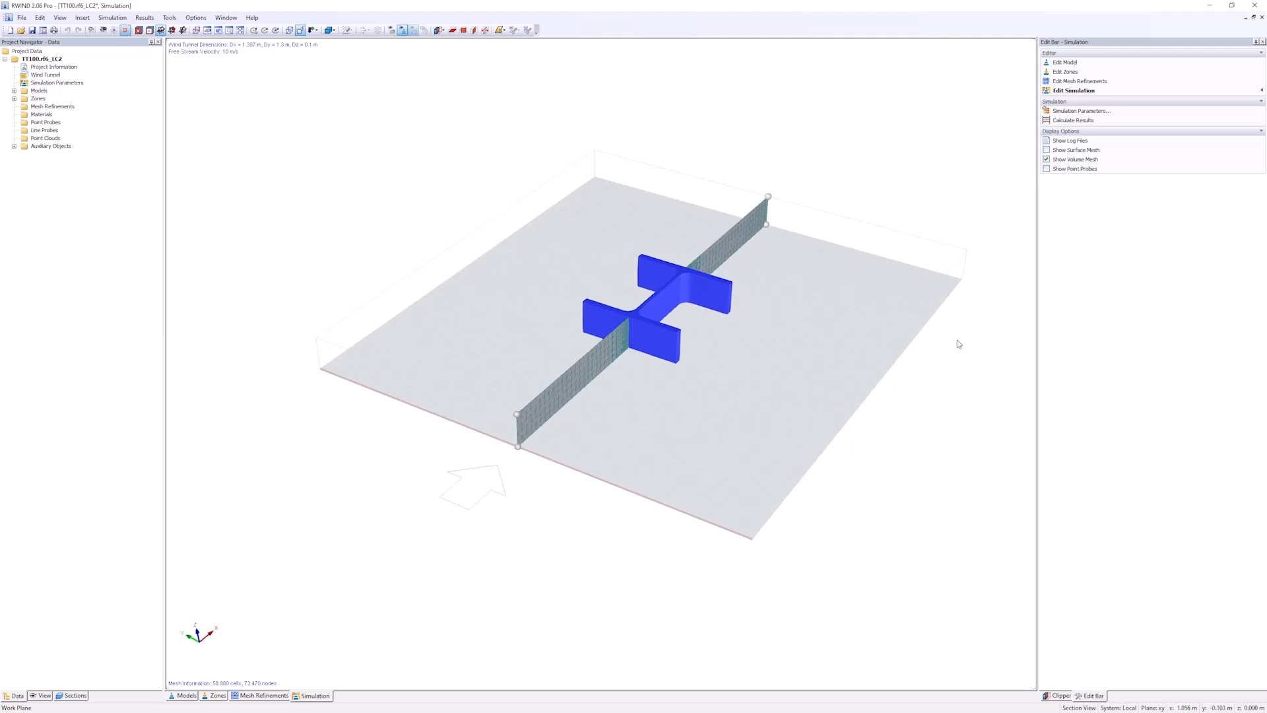
Cut the unsimplified model's volume mesh with a horizontal section plane and examine the refinement around the profile in Z-direction.
click(439, 31)
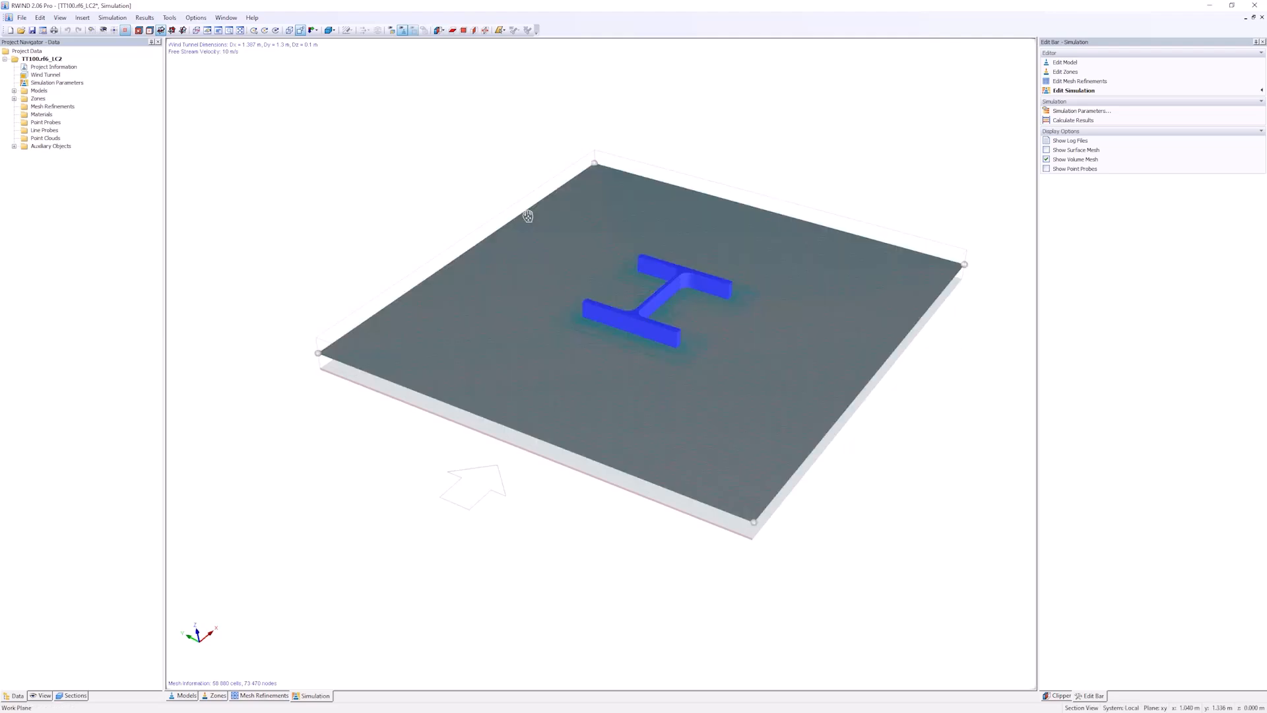
ctrl+middle_drag(528, 216, 717, 549)
scroll(640, 336, up, 8)
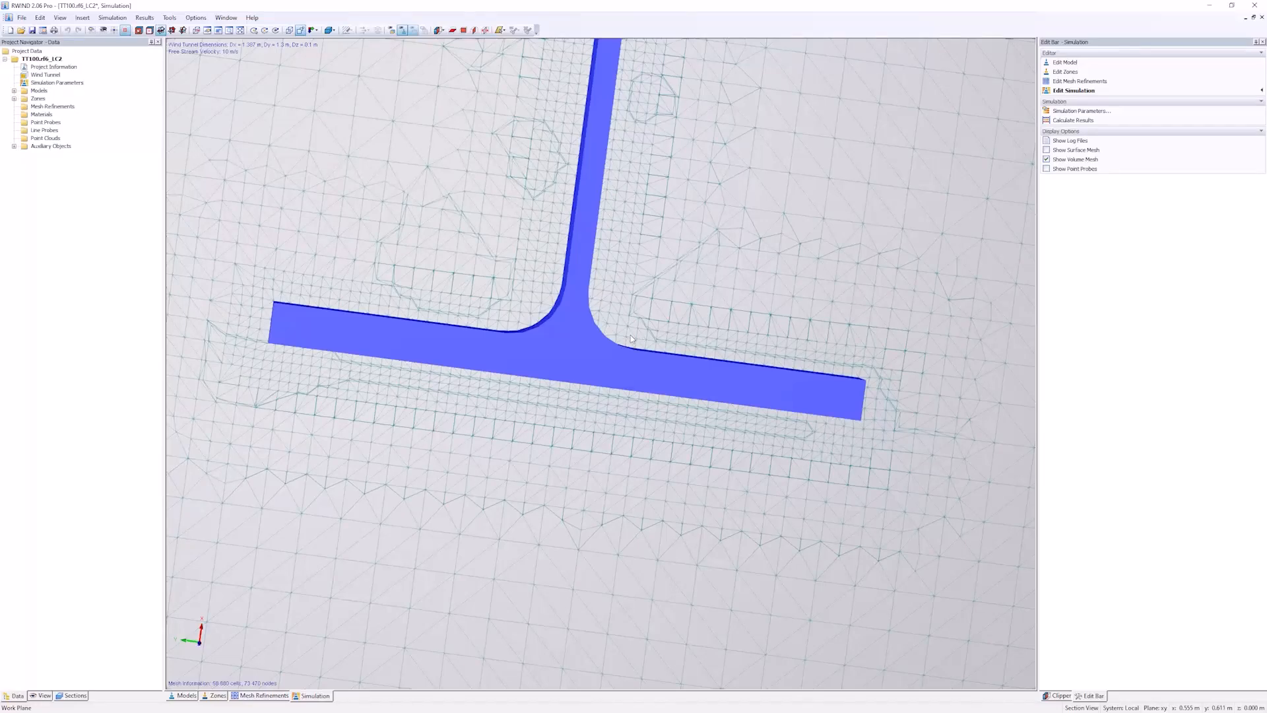
click(316, 30)
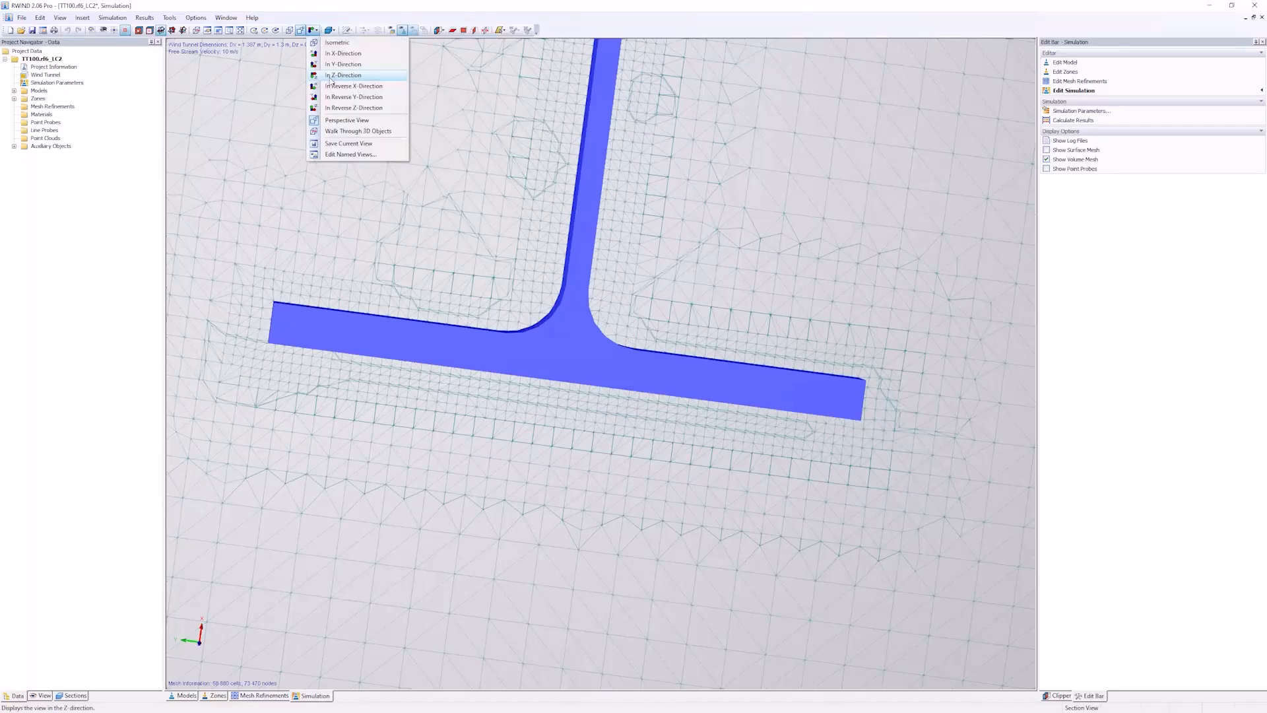
click(343, 75)
scroll(582, 409, up, 5)
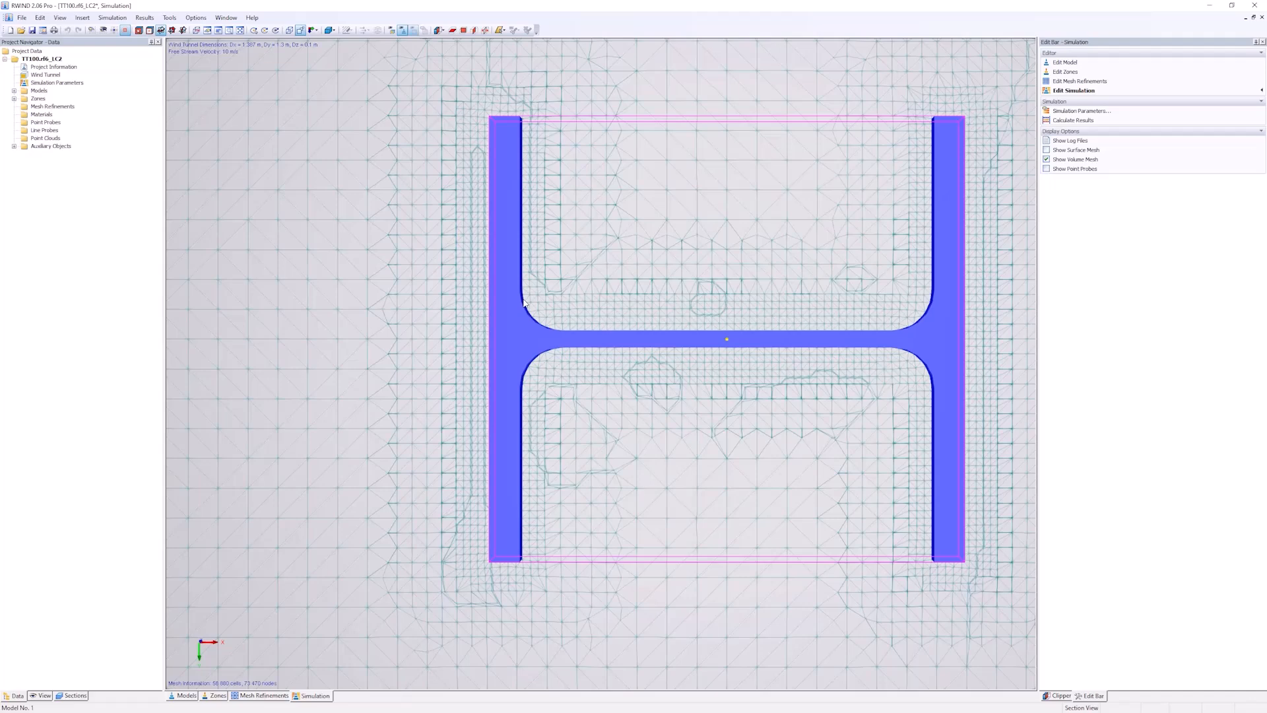
Display the surface mesh of the unsimplified I-section and examine it on the web, flanges and fillets from an oblique angle.
click(1047, 150)
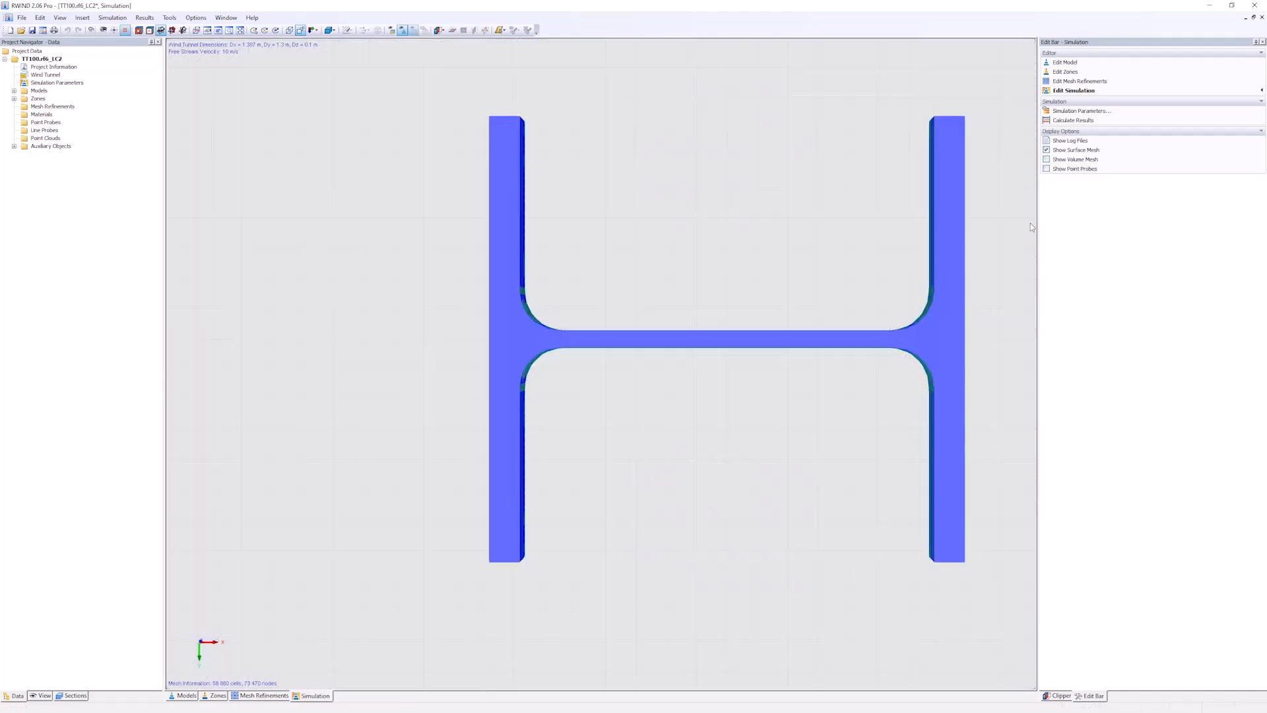
ctrl+middle_drag(1032, 226, 990, 251)
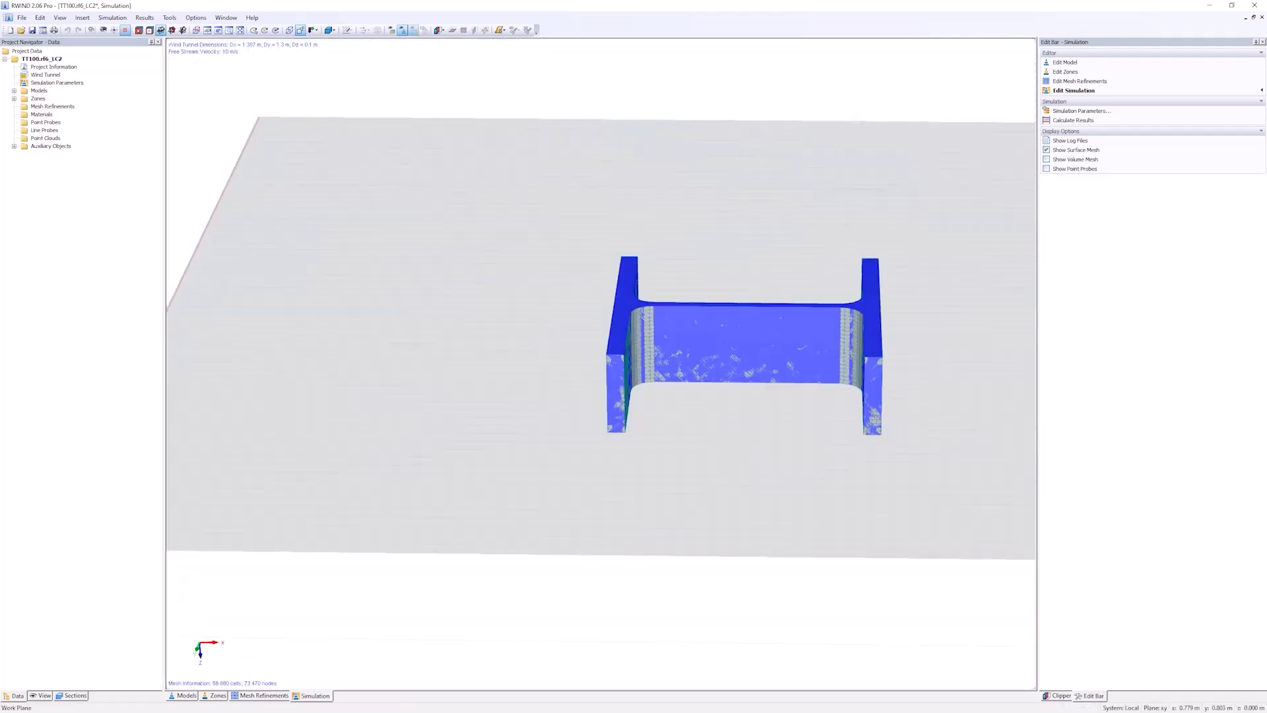
ctrl+middle_drag(746, 290, 766, 298)
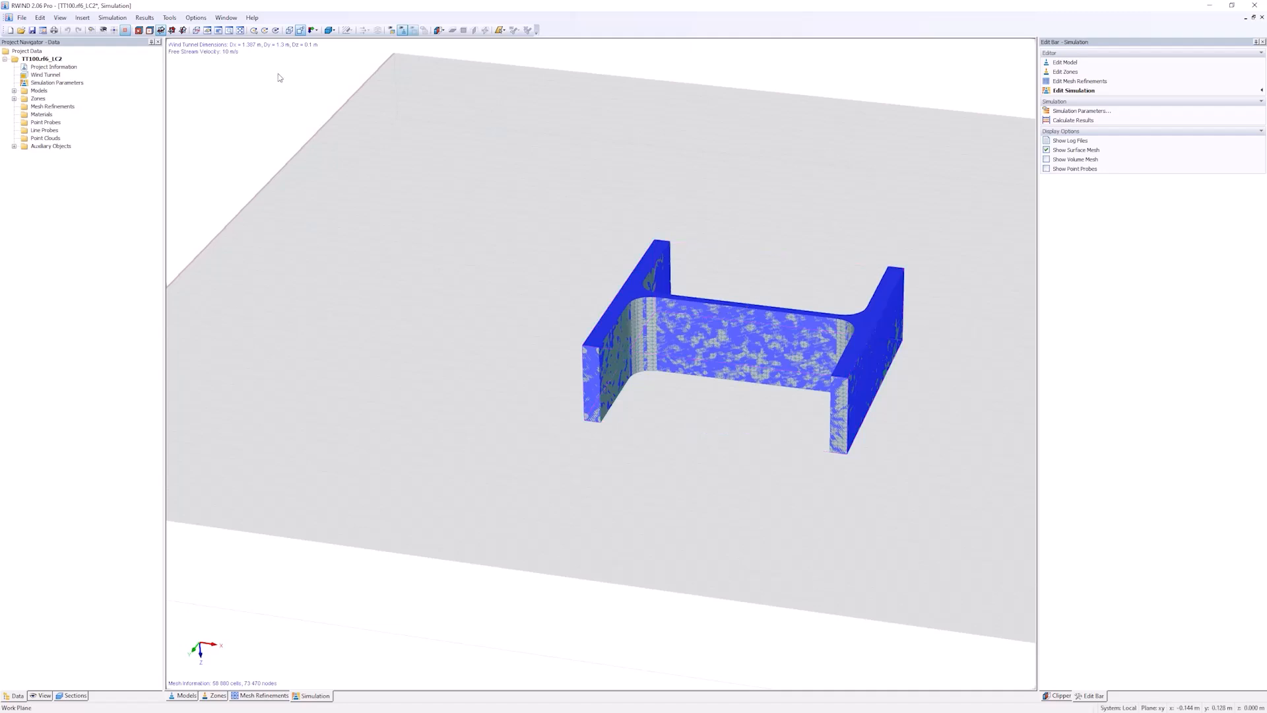
Close RWIND without saving and open the column member's HEB 320 section for editing in RSECTION.
click(1256, 6)
click(665, 382)
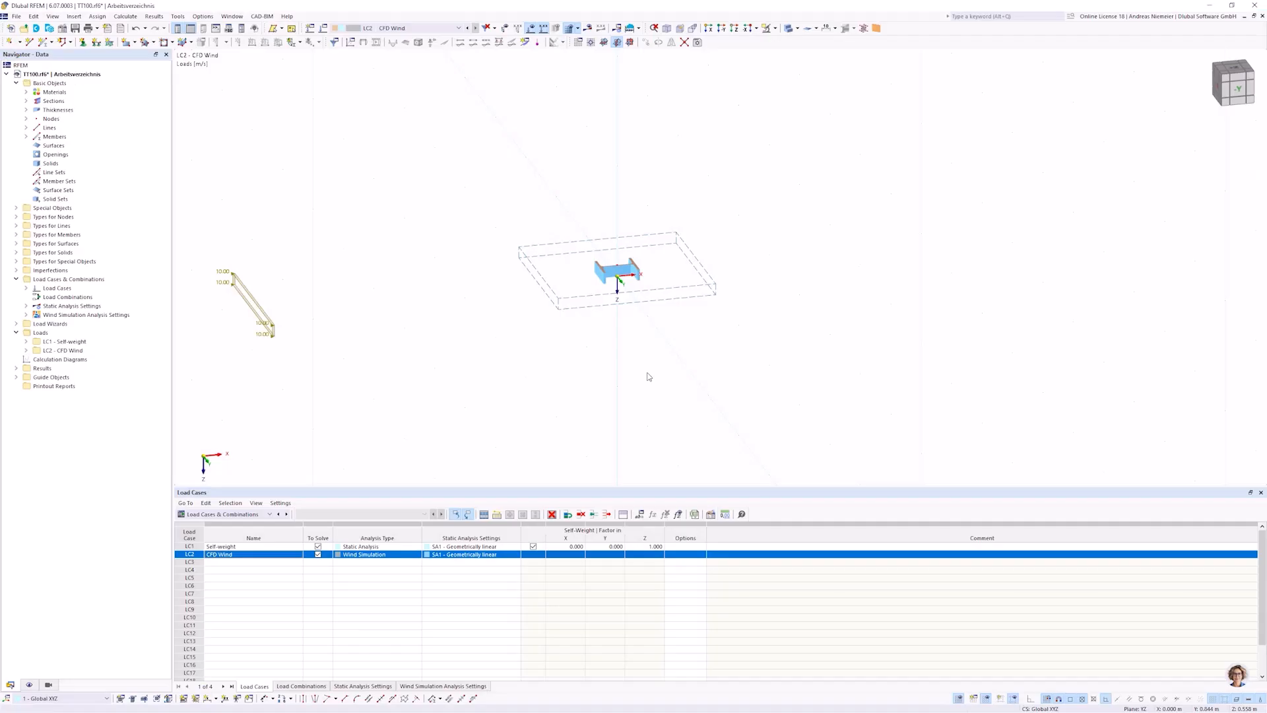
scroll(626, 283, up, 1)
scroll(625, 283, up, 2)
ctrl+middle_drag(507, 263, 655, 343)
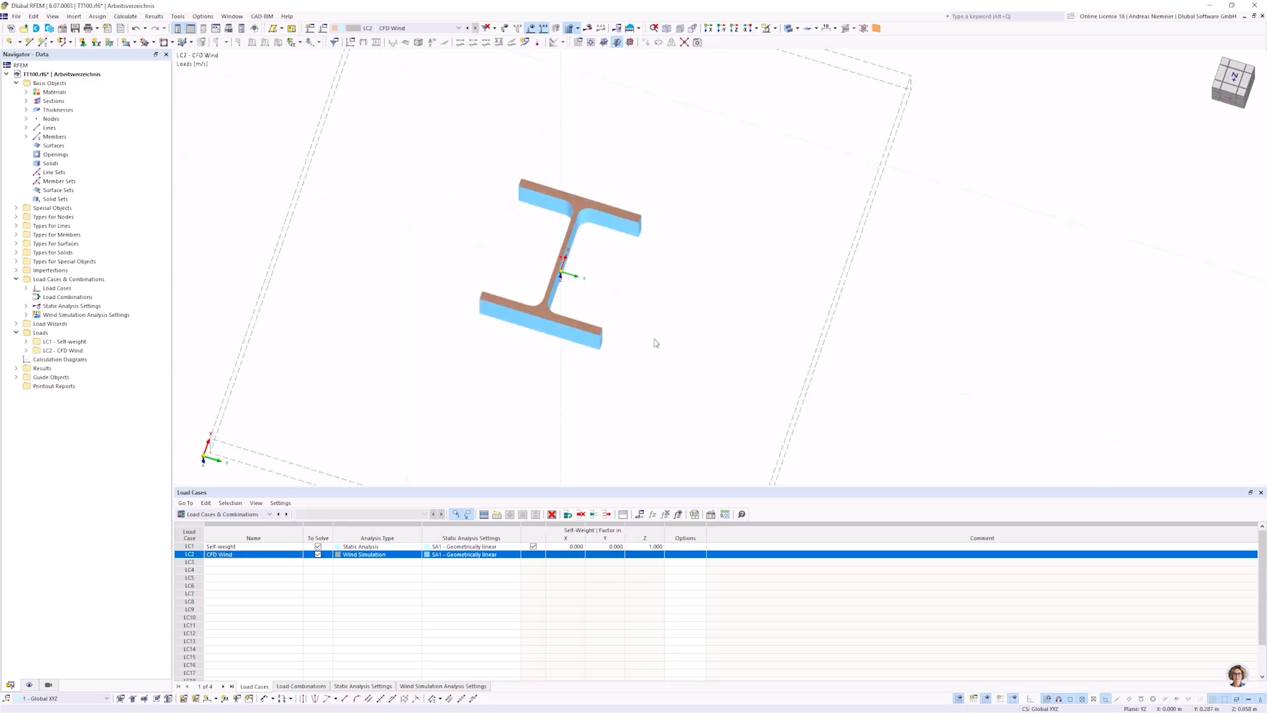
double_click(559, 336)
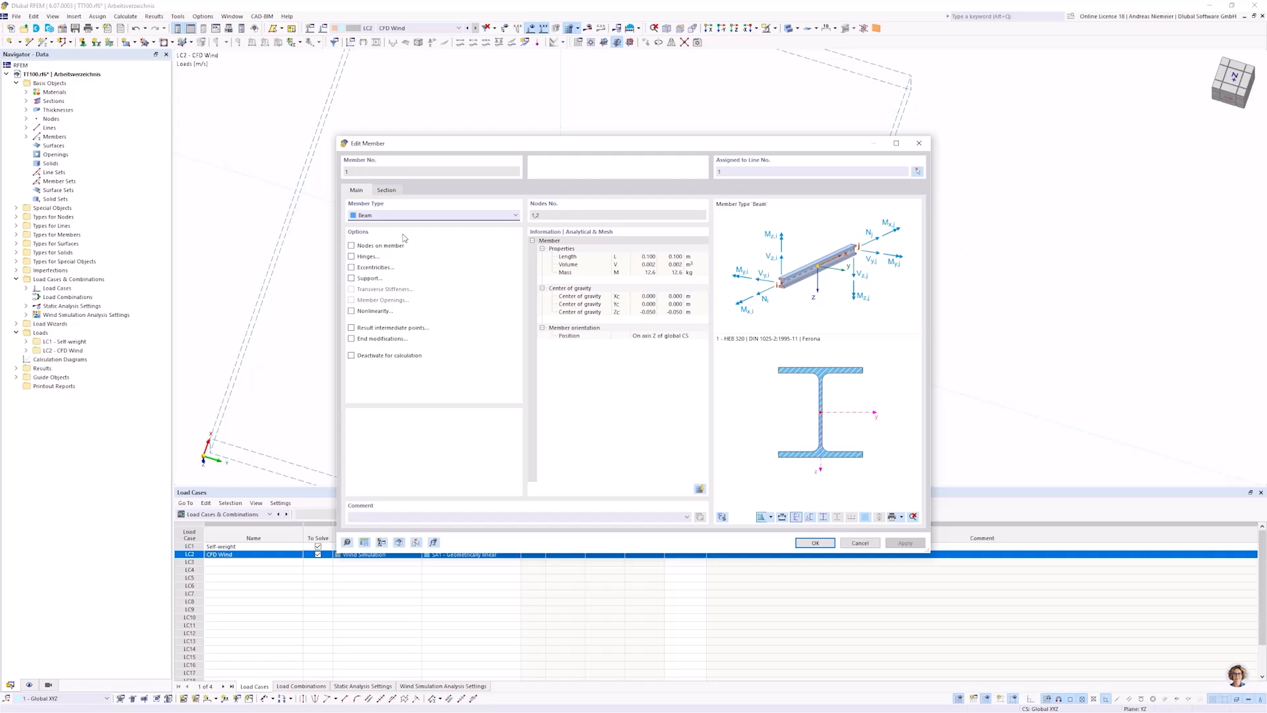
key(ctrl+Tab)
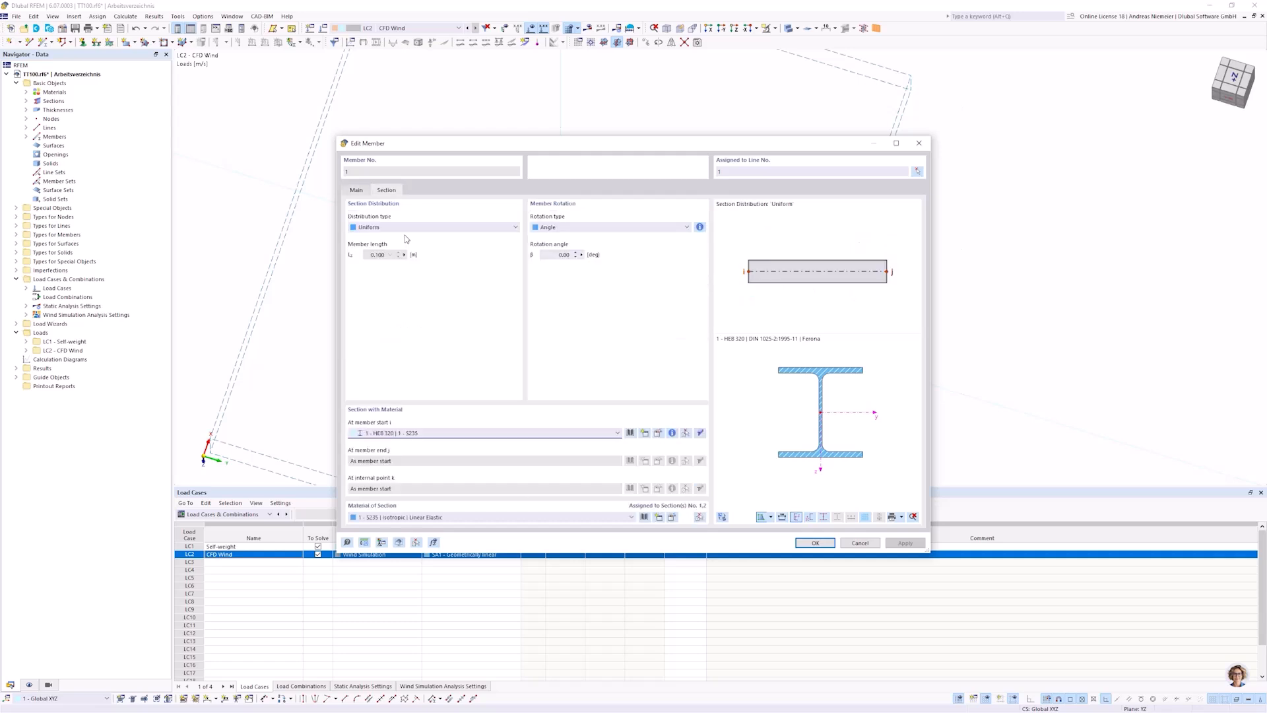
click(700, 433)
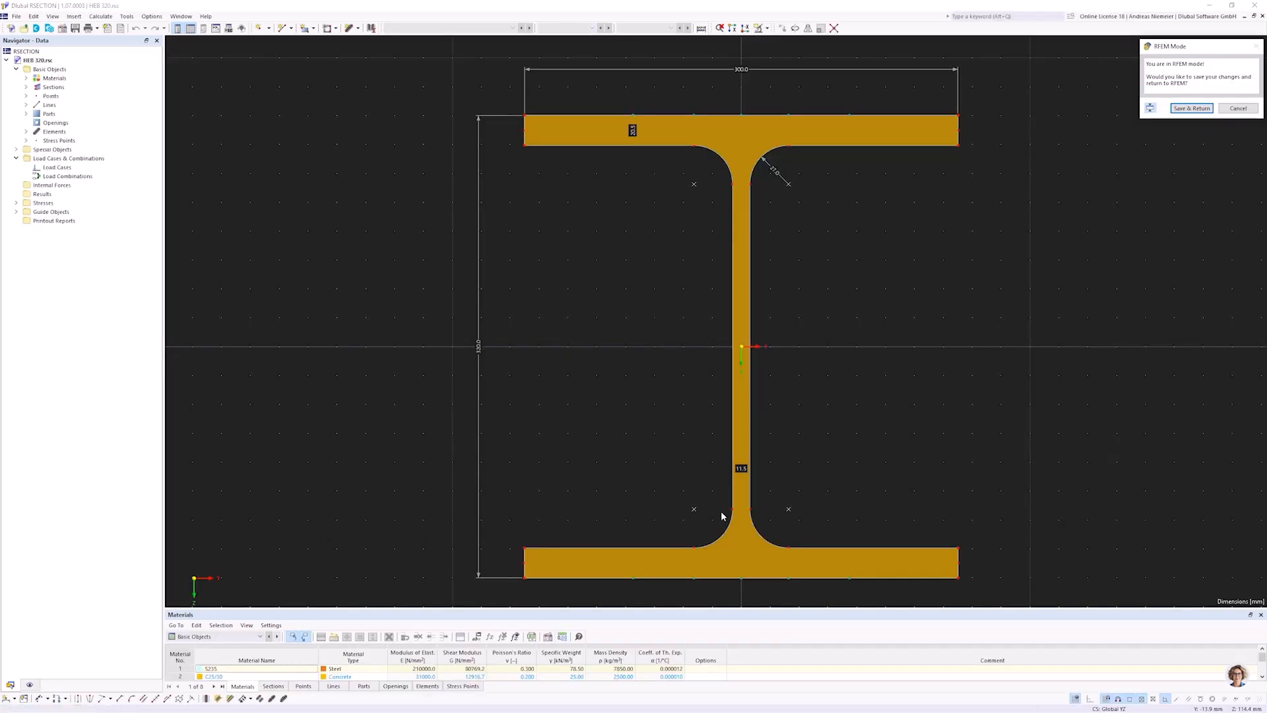
Explode the HEB 320 section into its individual elements.
scroll(659, 314, down, 3)
click(658, 227)
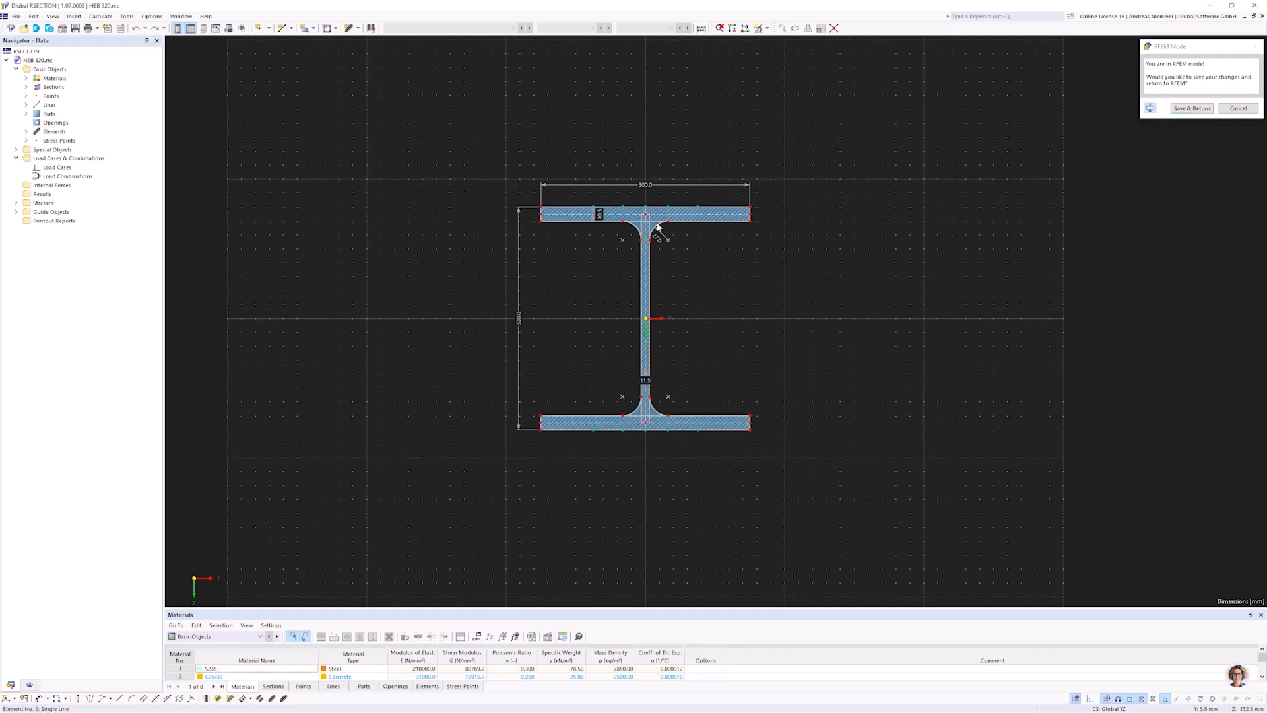
right_click(659, 228)
mouse_move(759, 225)
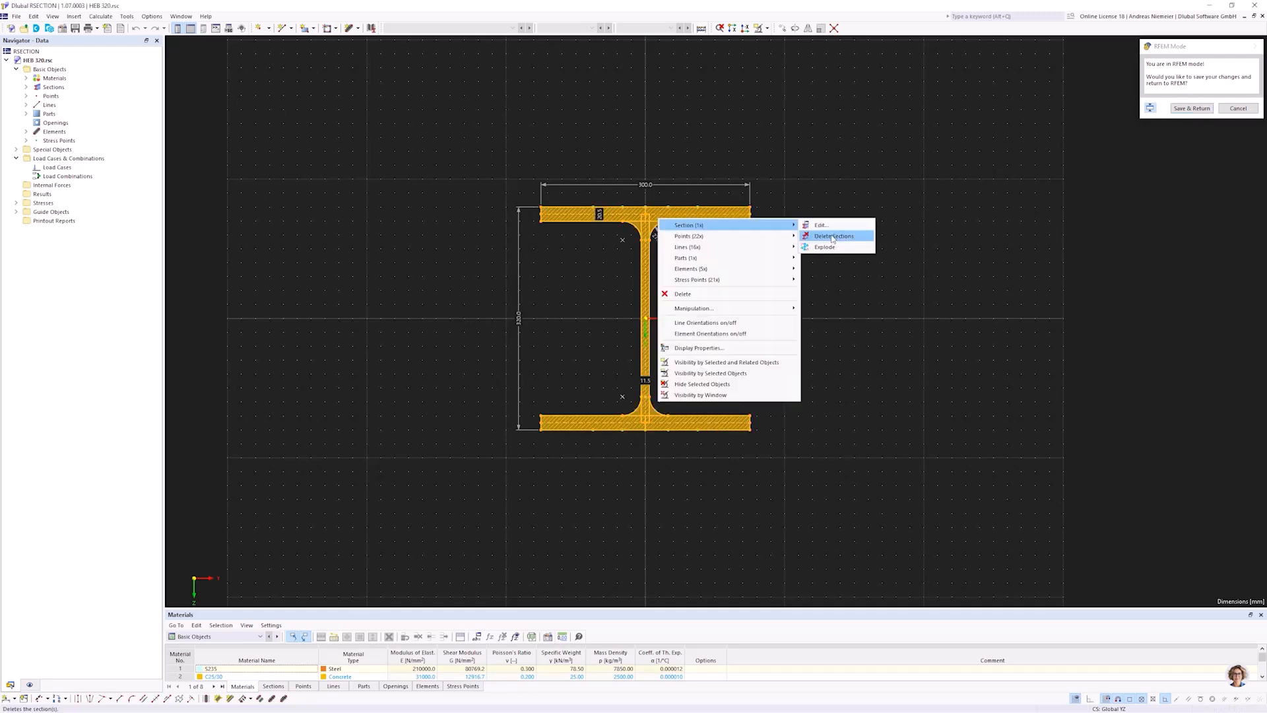
click(824, 247)
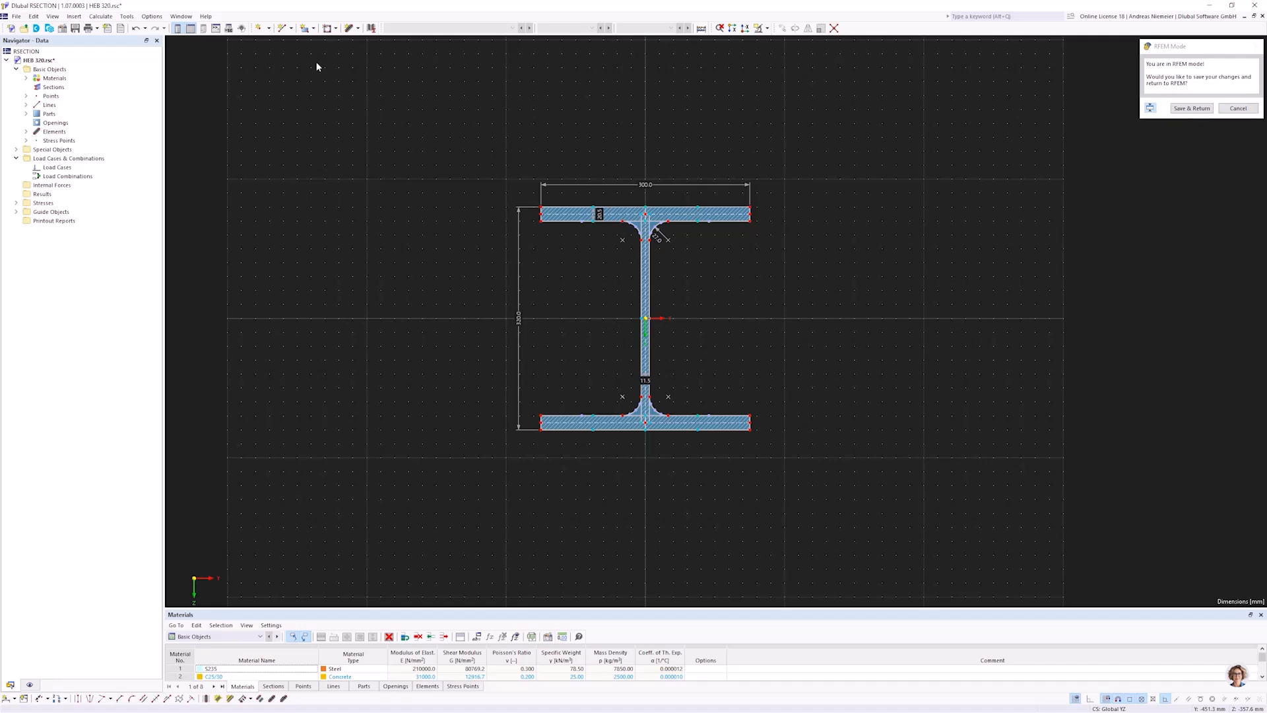
Draw a 10 mm thick S235 single-line element joining the right-hand tips of the lower and upper flanges at mid-thickness.
click(349, 27)
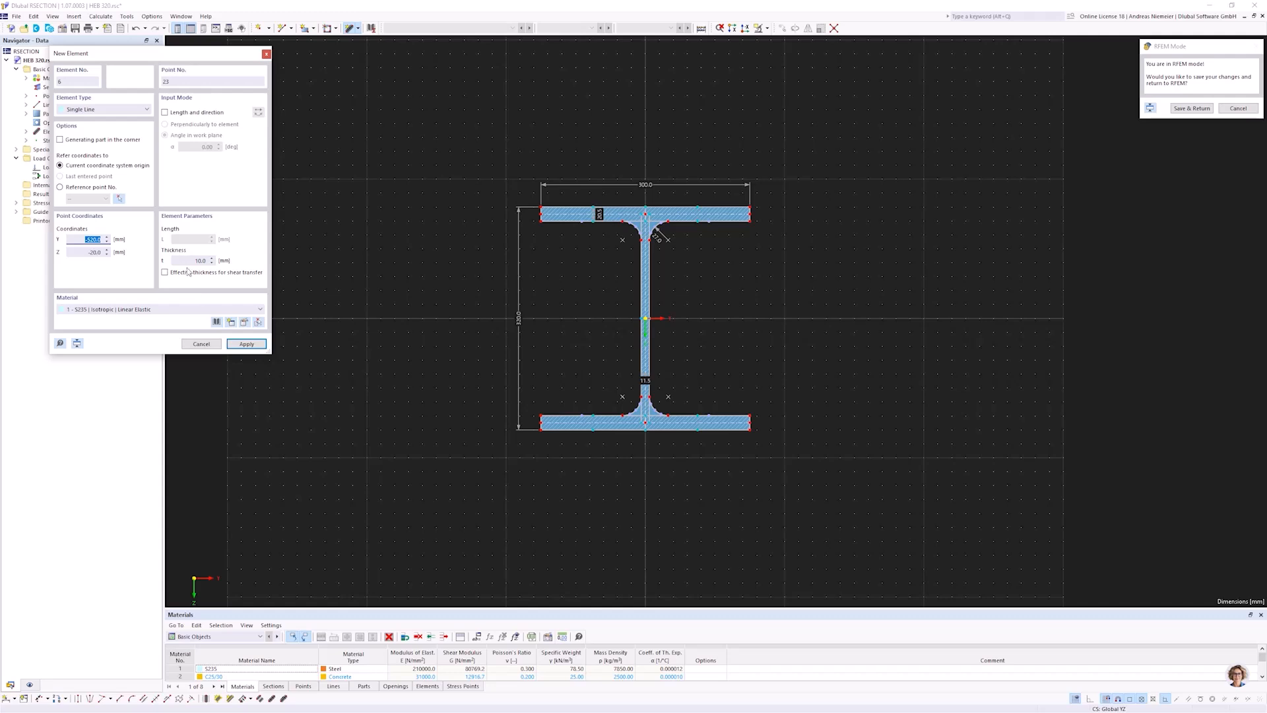
scroll(734, 398, up, 2)
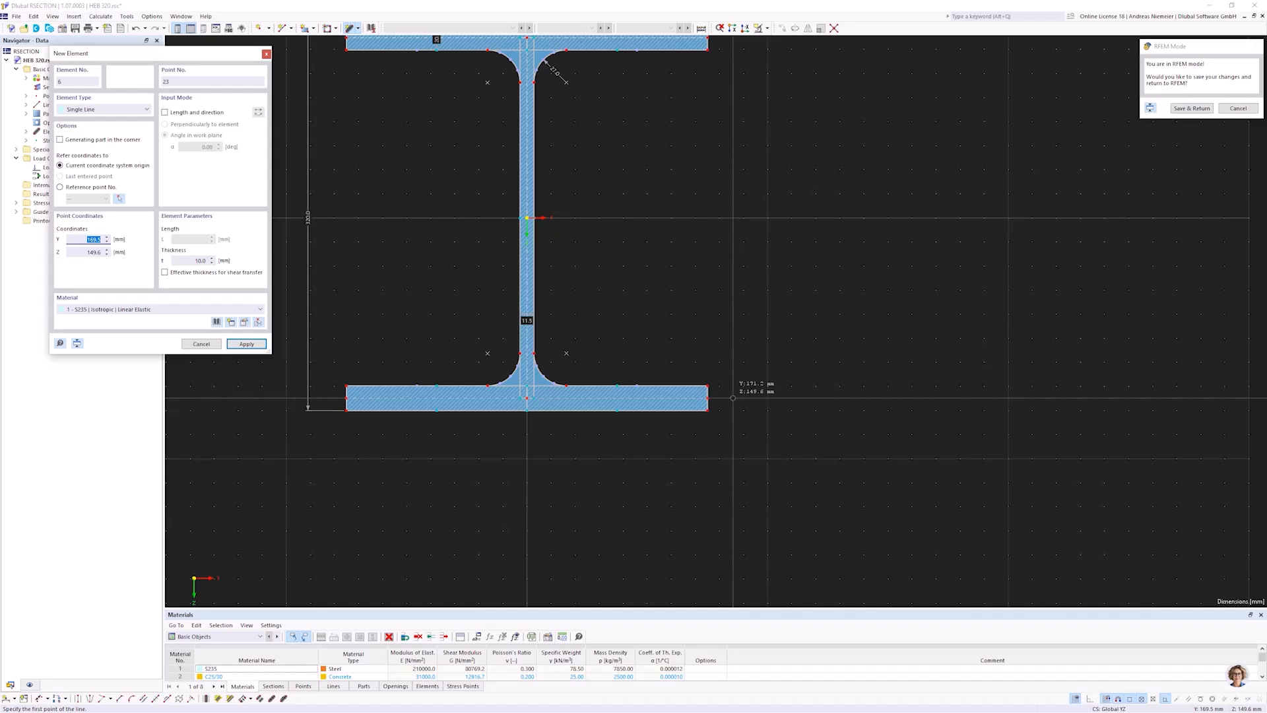
click(708, 398)
scroll(819, 345, down, 1)
scroll(755, 83, up, 2)
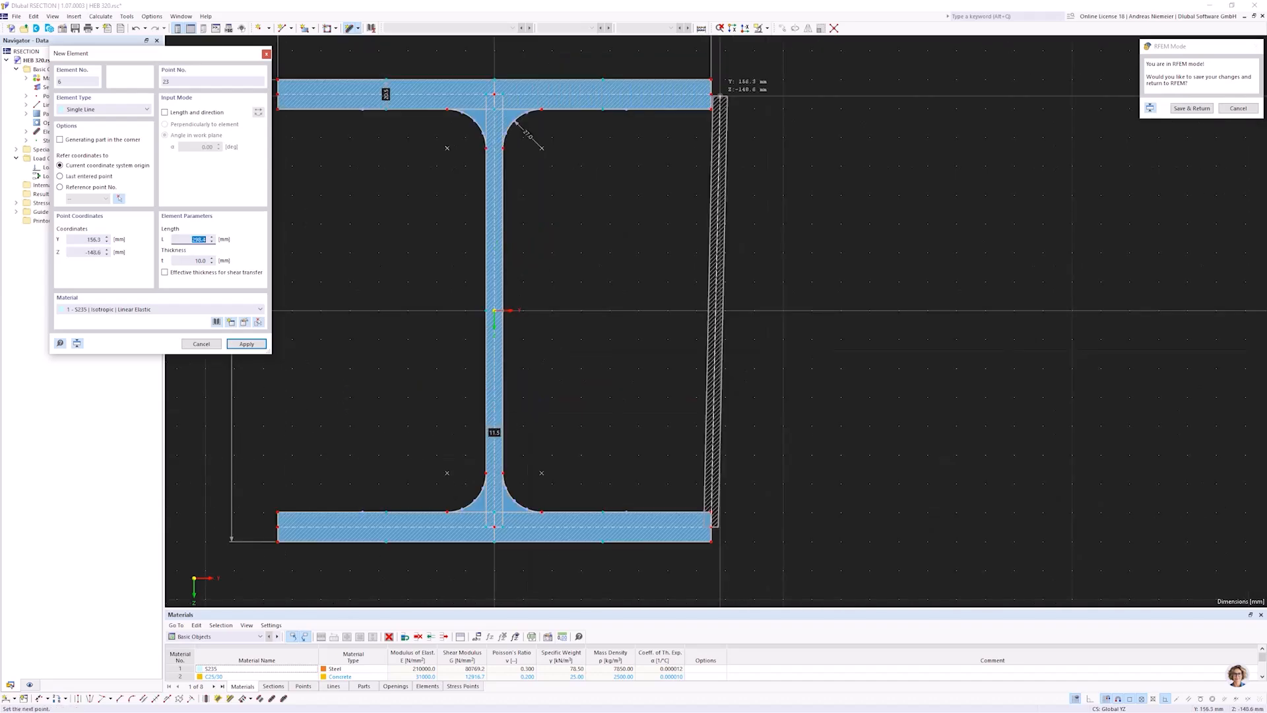
scroll(718, 95, up, 2)
click(708, 94)
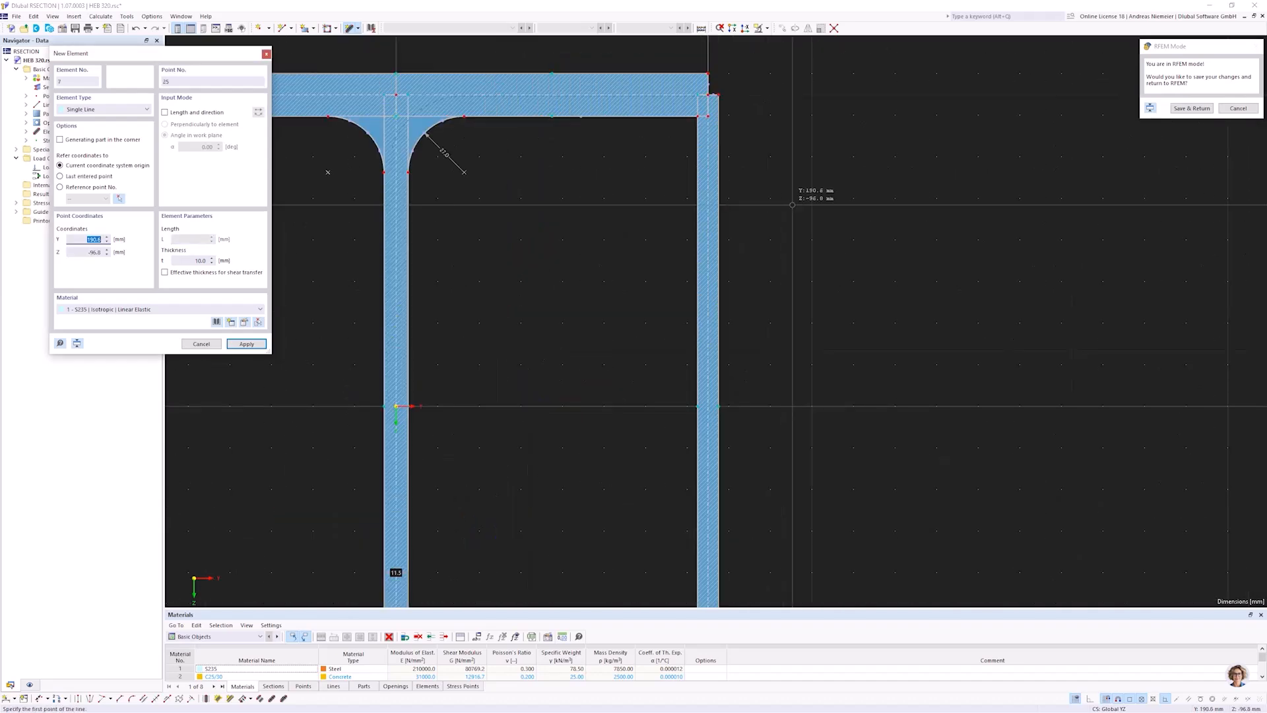
key(Escape)
scroll(677, 239, down, 2)
scroll(678, 240, up, 2)
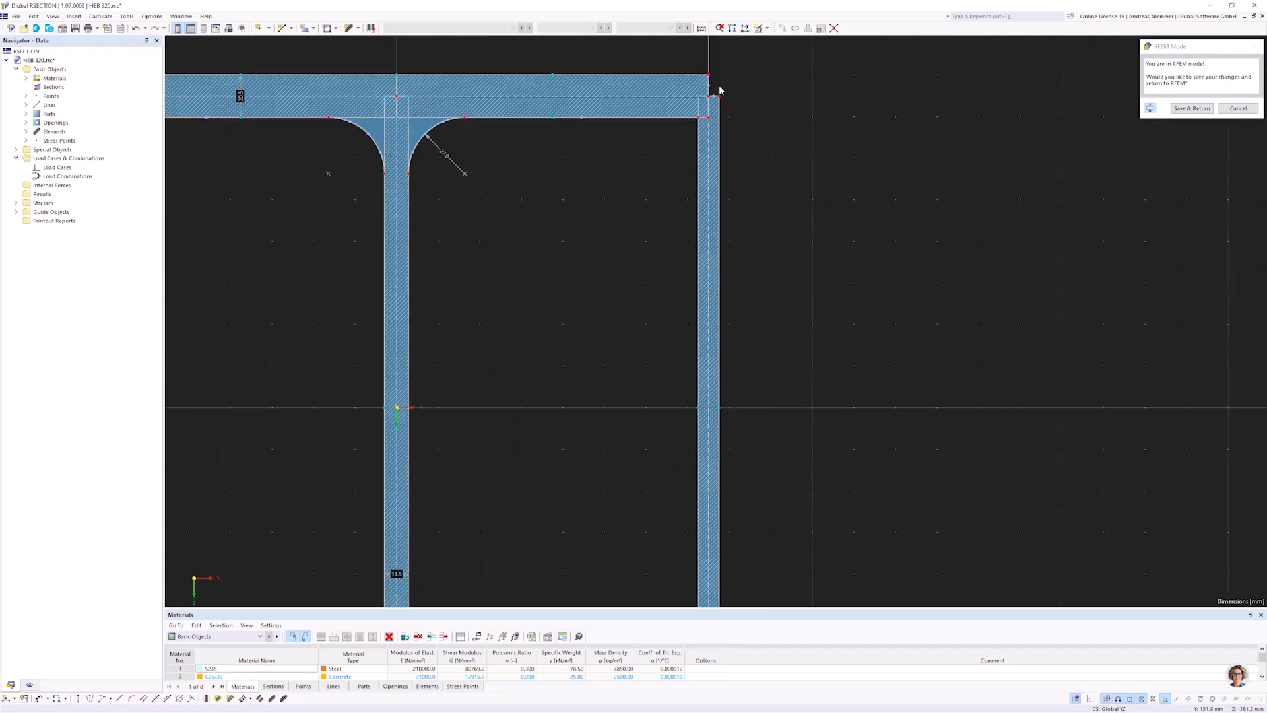
Save the modified HEB 320 section in RSECTION, return to RFEM and assign it to the column member.
scroll(713, 144, down, 3)
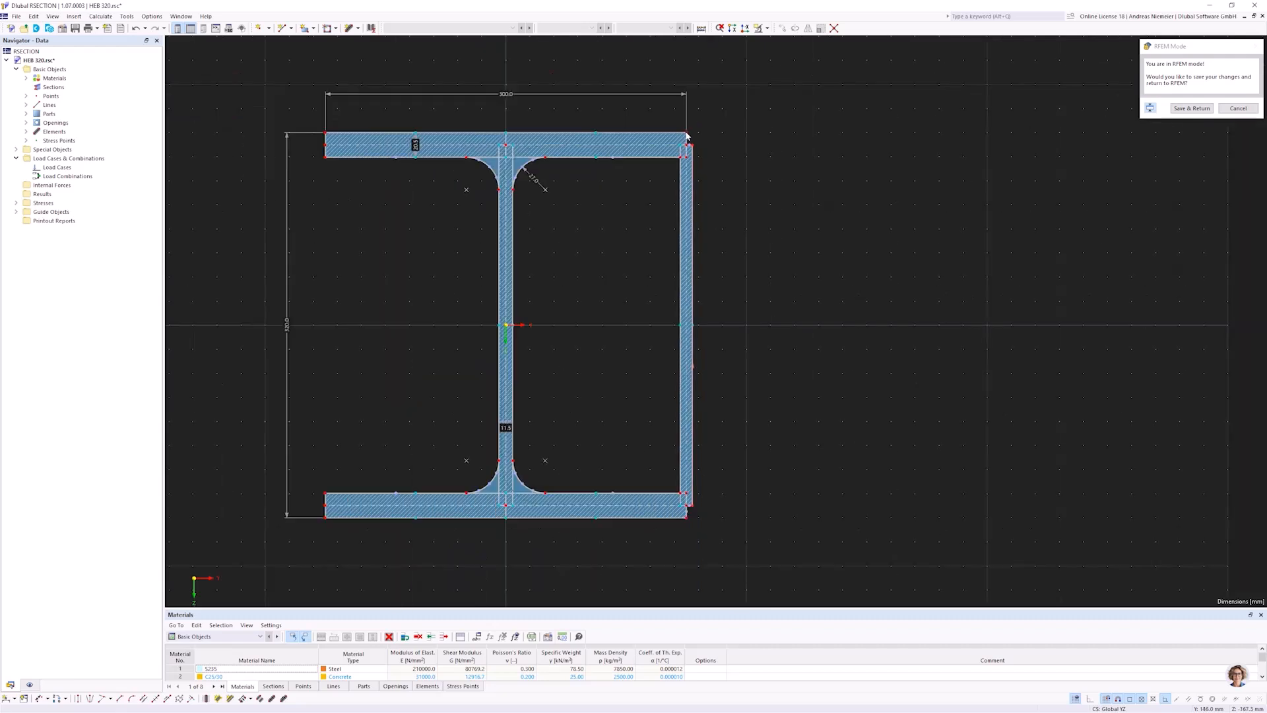
scroll(558, 369, down, 1)
click(1192, 111)
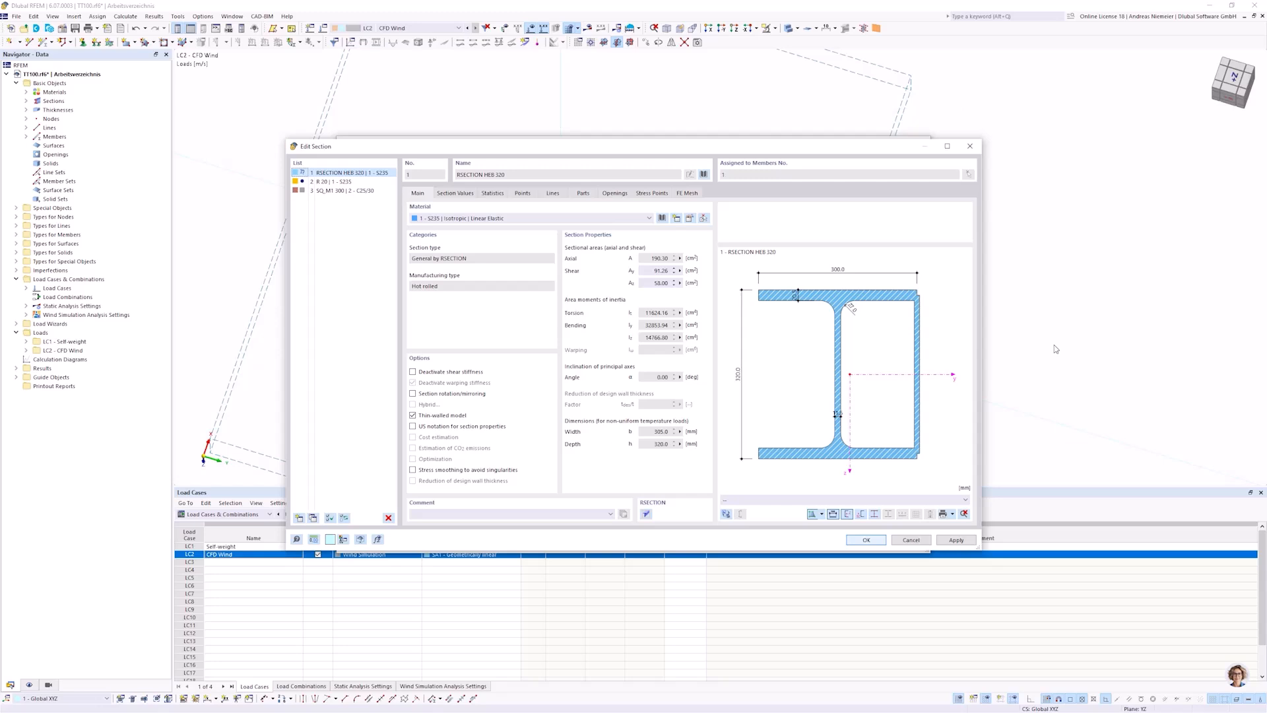
click(854, 540)
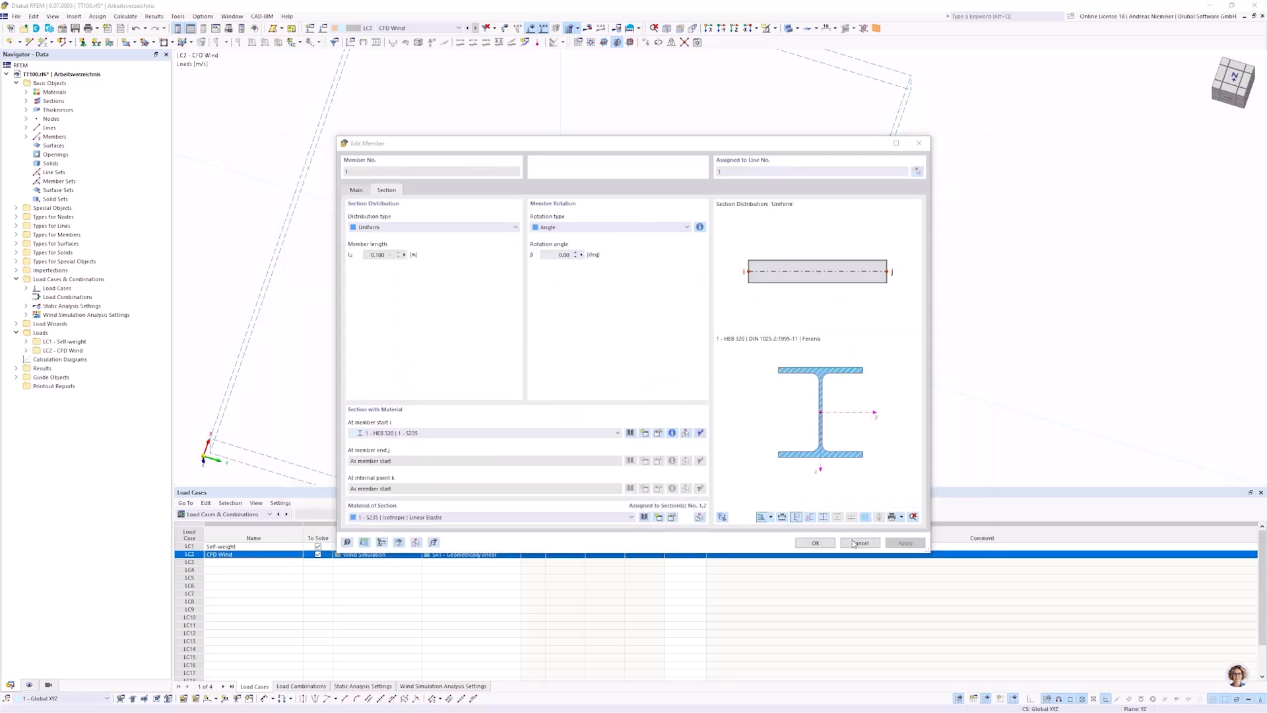
click(854, 543)
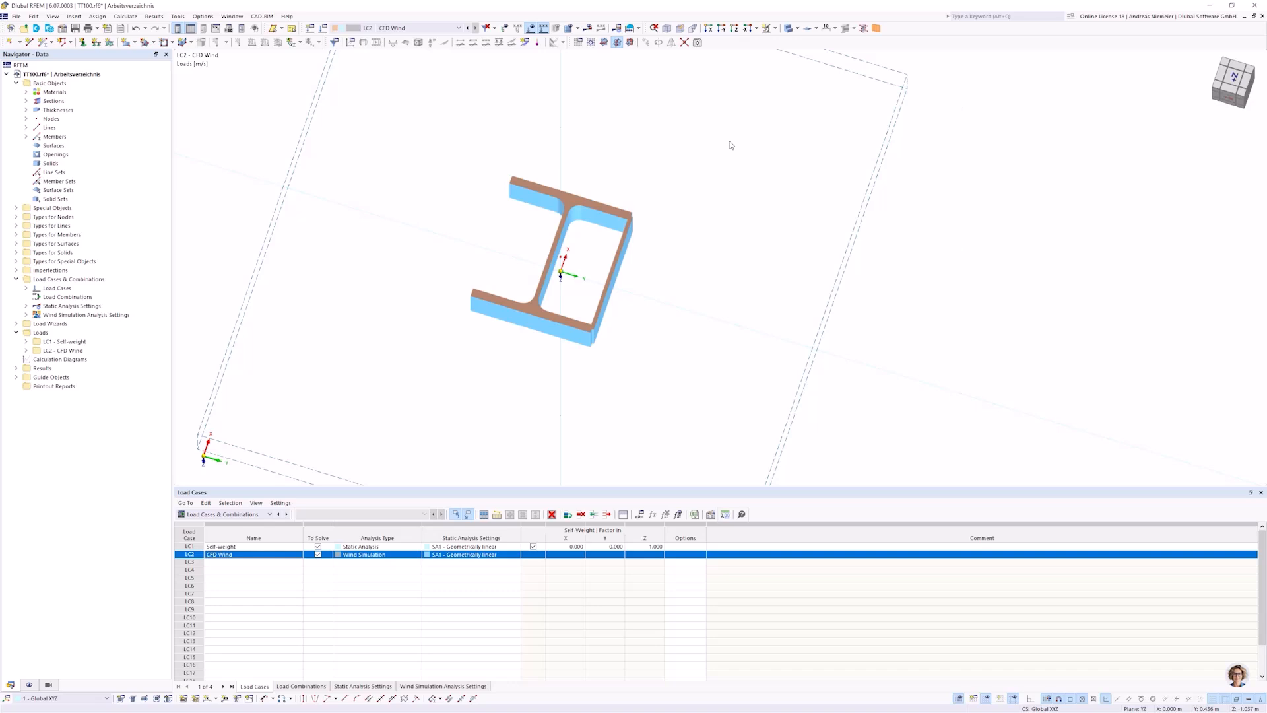
Enable model simplification for the wind simulation in the mesh settings.
click(577, 29)
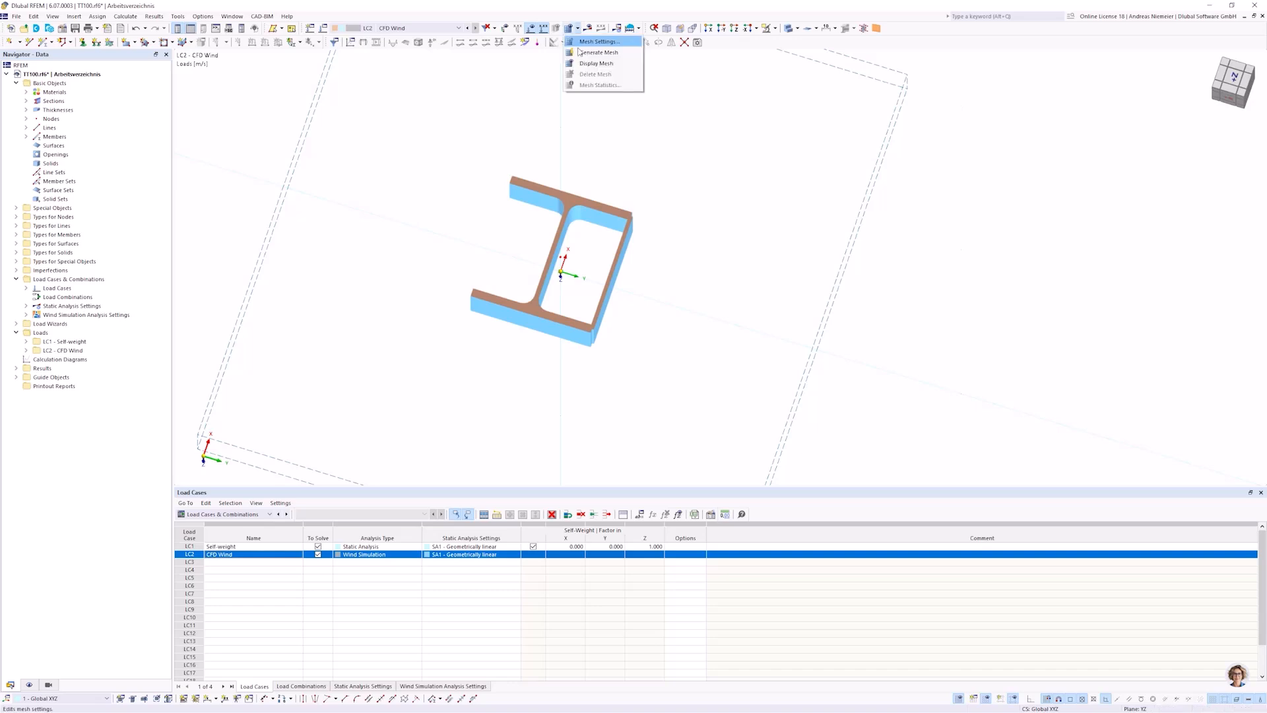
scroll(653, 192, up, 2)
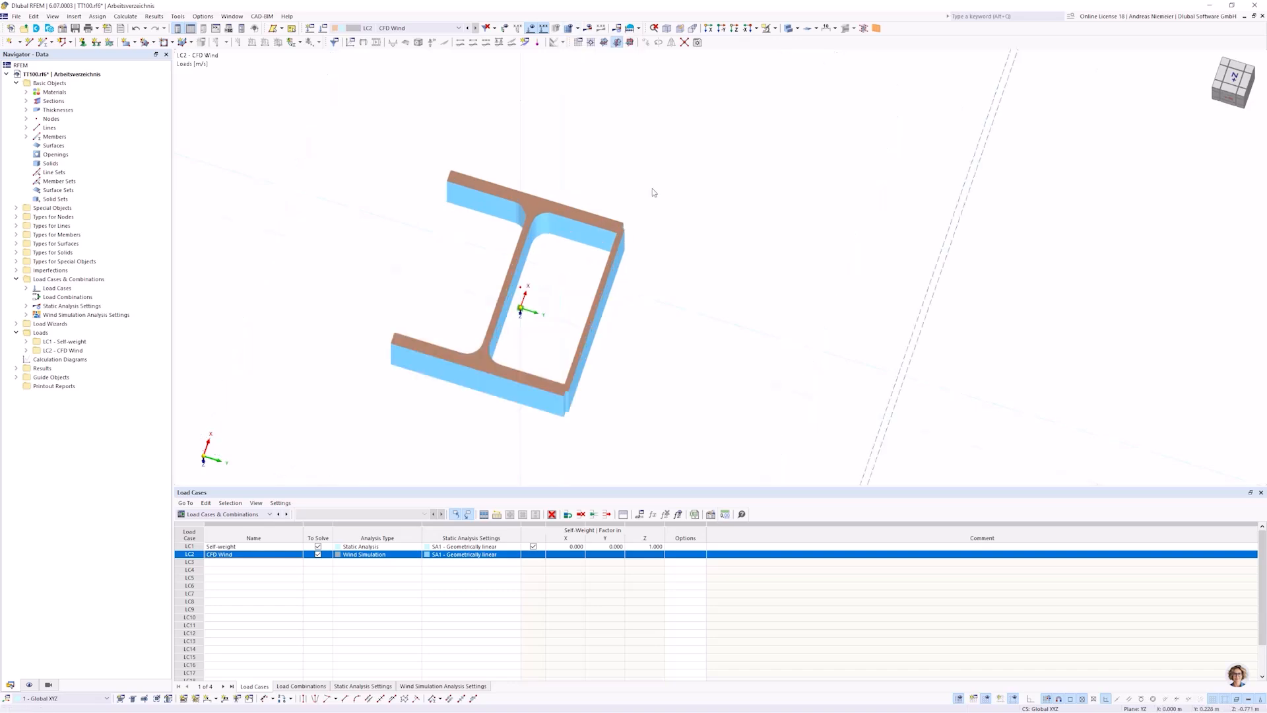
scroll(613, 249, up, 3)
scroll(627, 171, down, 4)
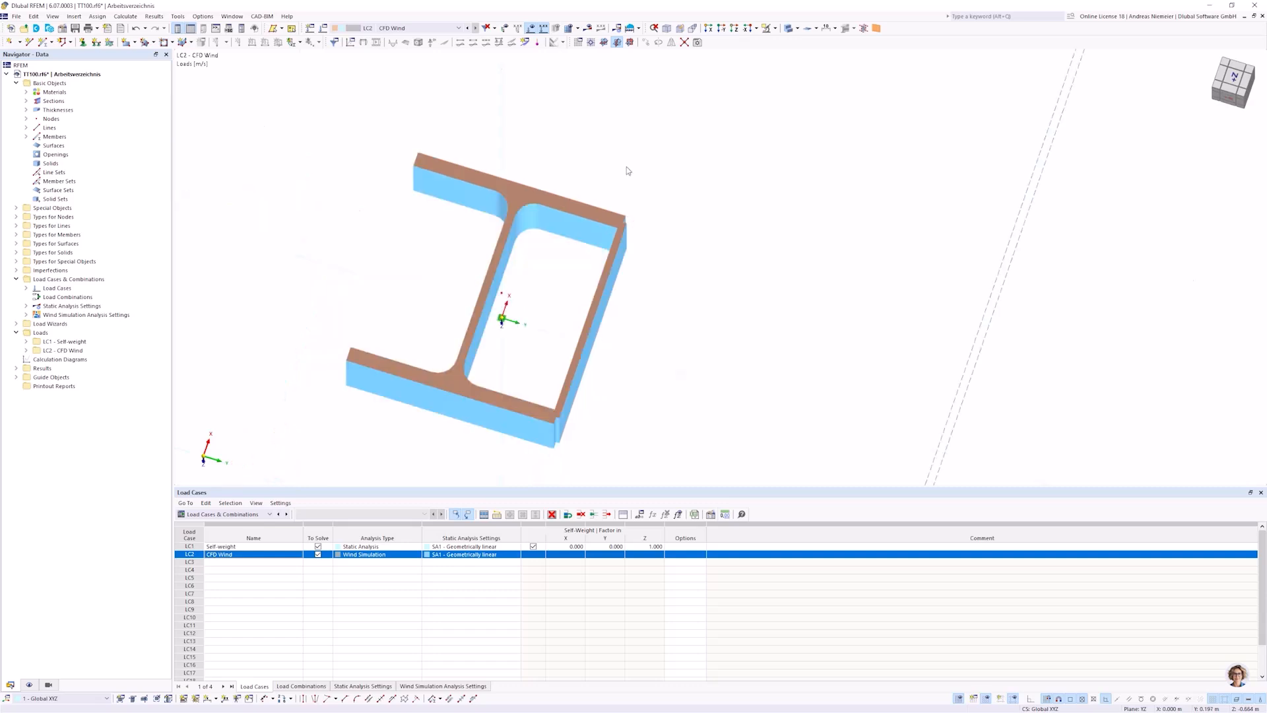
click(578, 28)
click(598, 42)
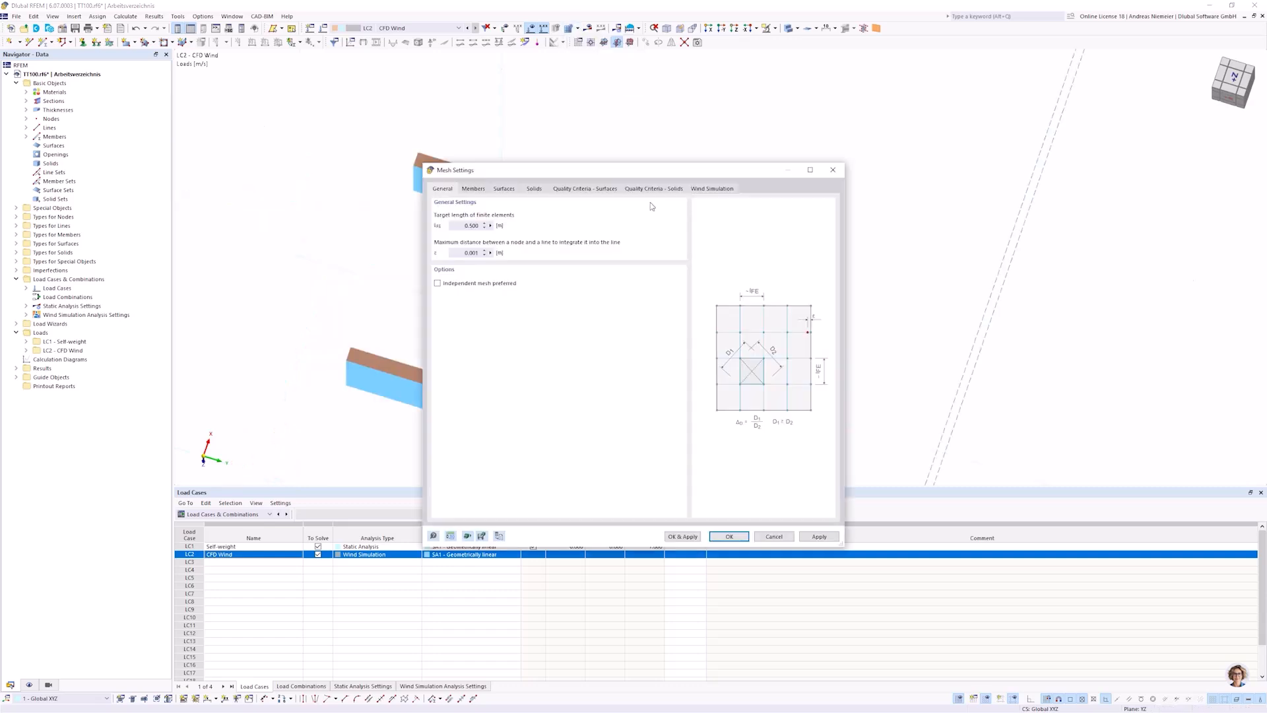
click(712, 189)
click(438, 216)
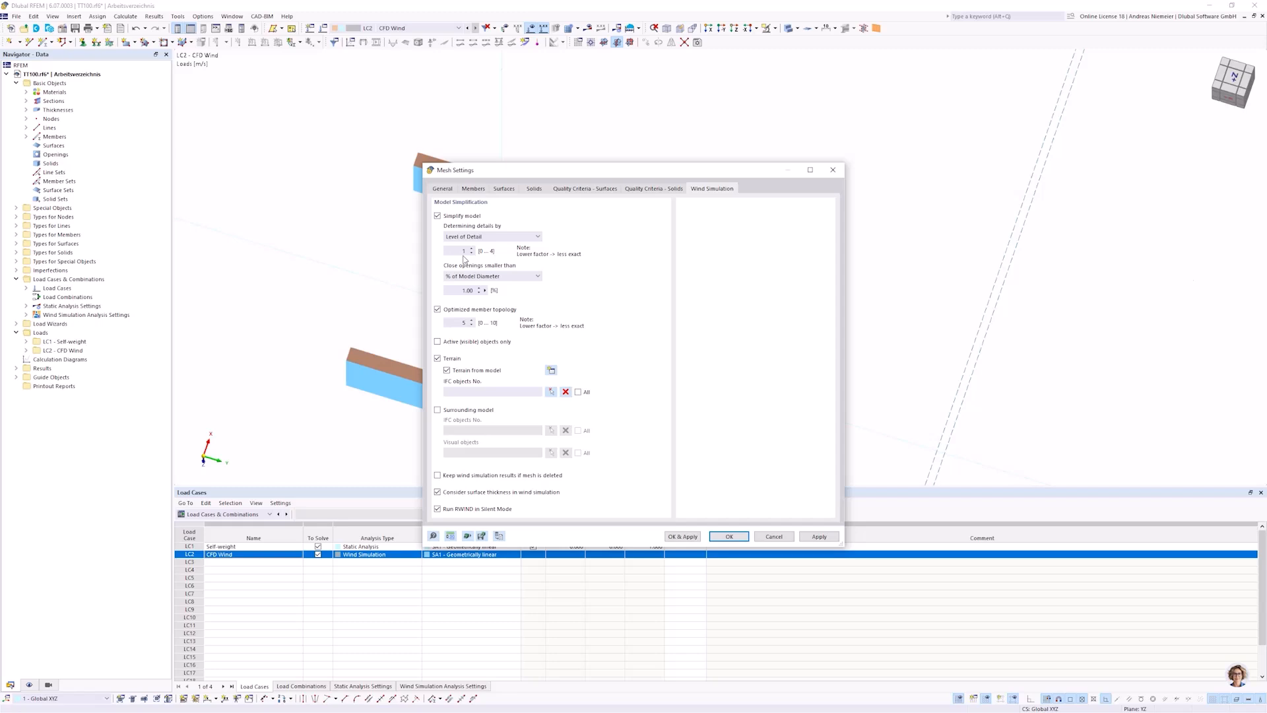
click(730, 537)
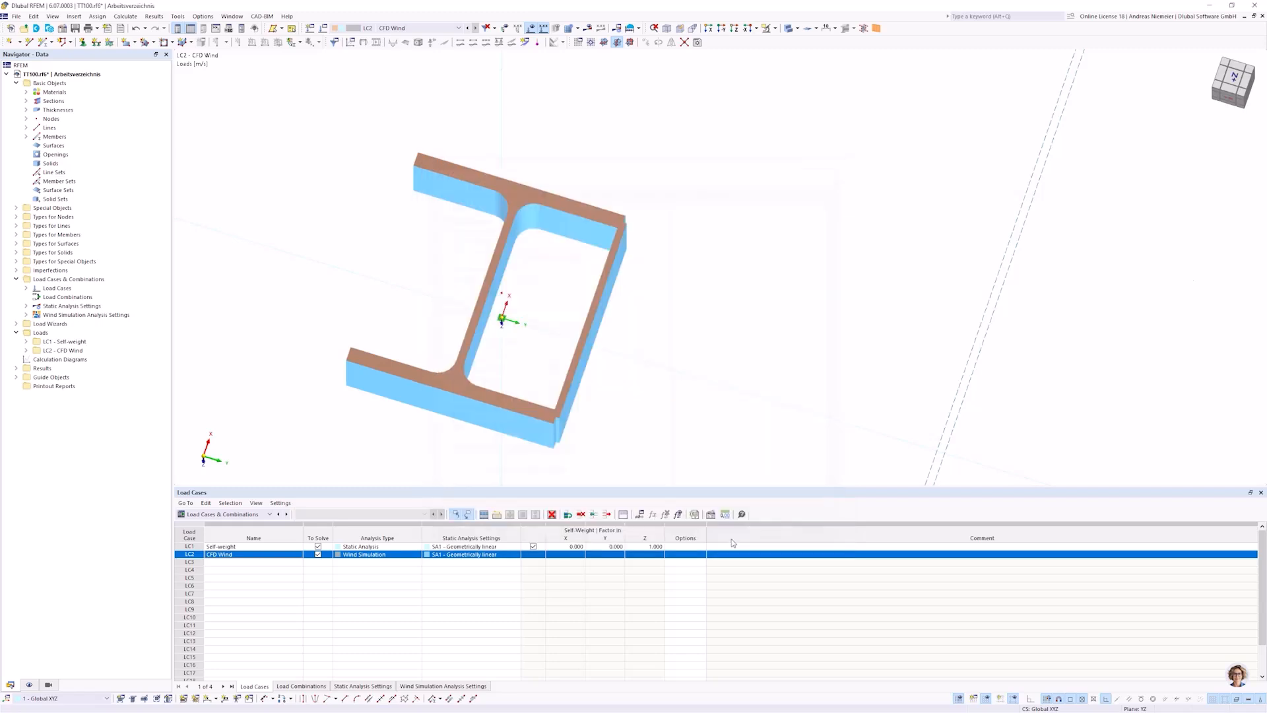
Open the wind load case in RWIND and keep the simplified model in use.
click(126, 16)
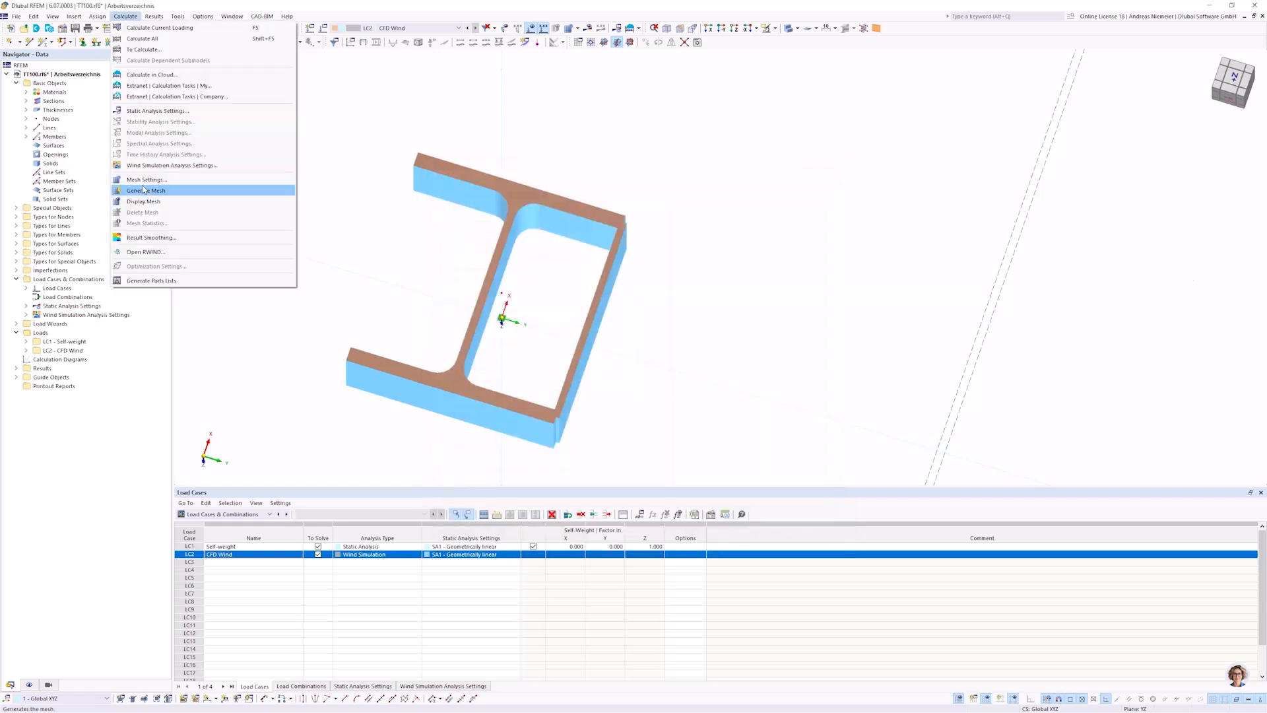
click(144, 252)
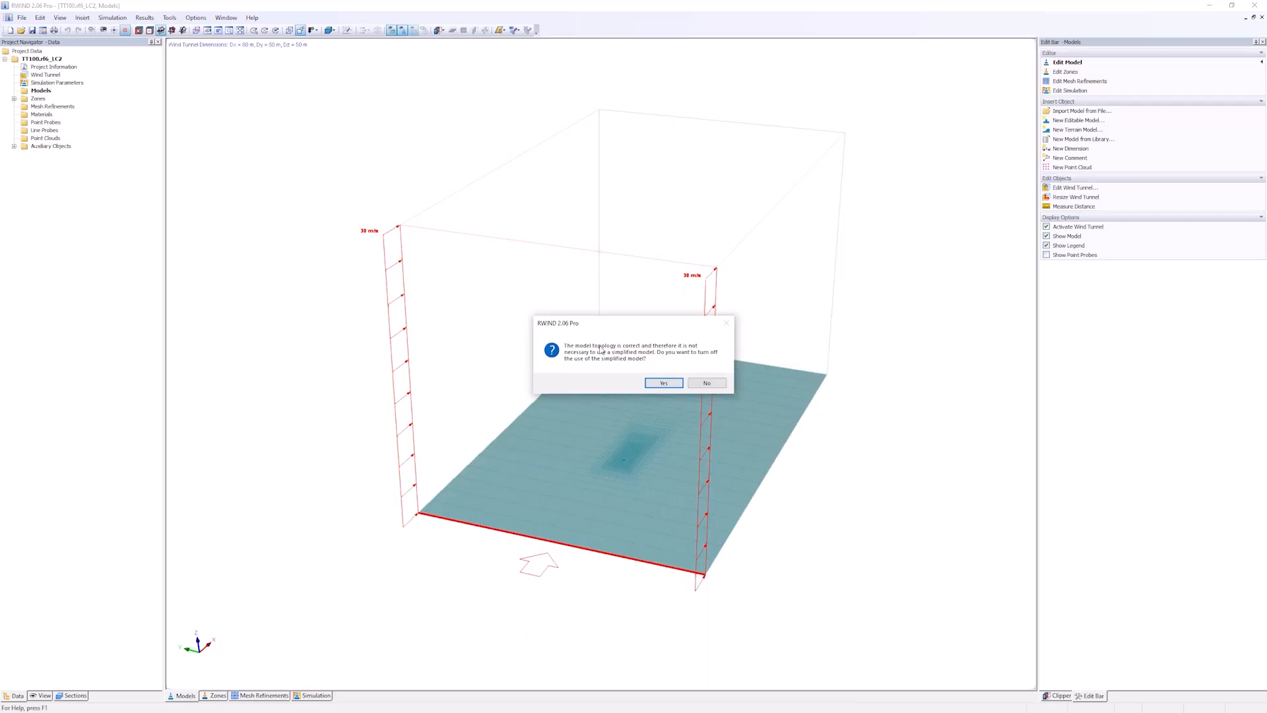
click(694, 384)
Generate the simulation mesh for the closed-flange section, accepting the small wind tunnel dimensions.
ctrl+middle_drag(674, 342, 669, 602)
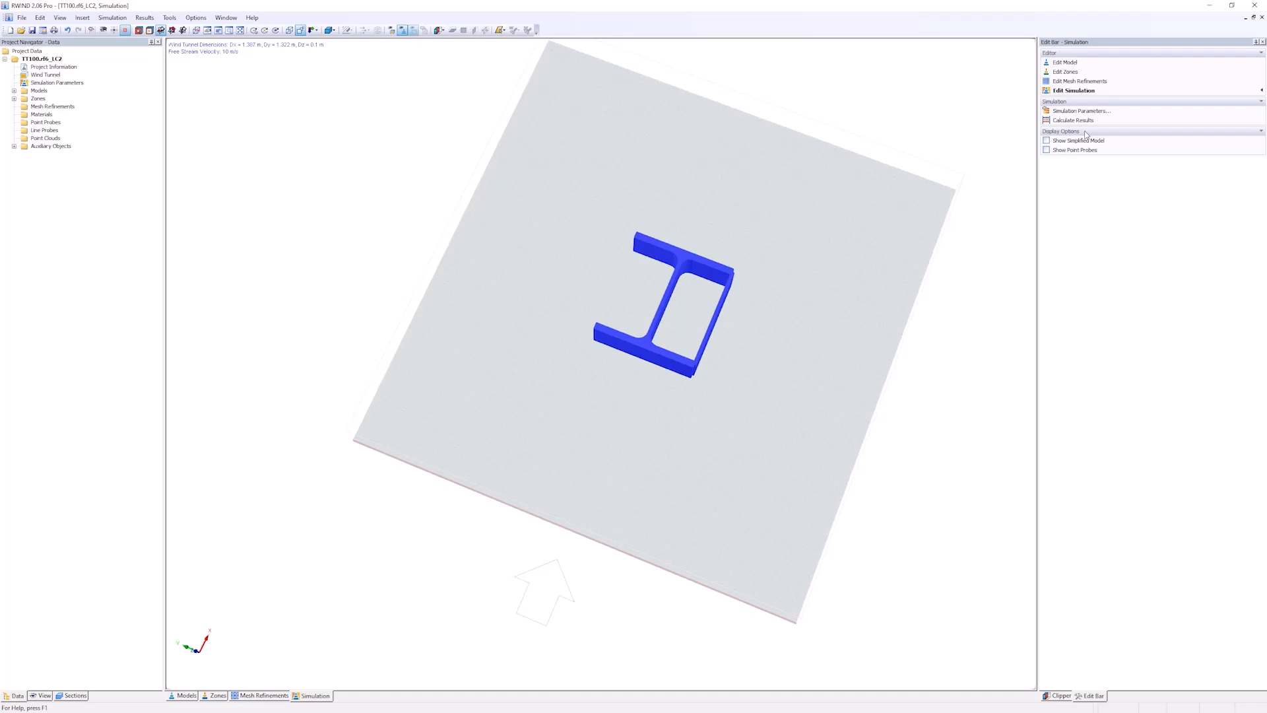
click(112, 17)
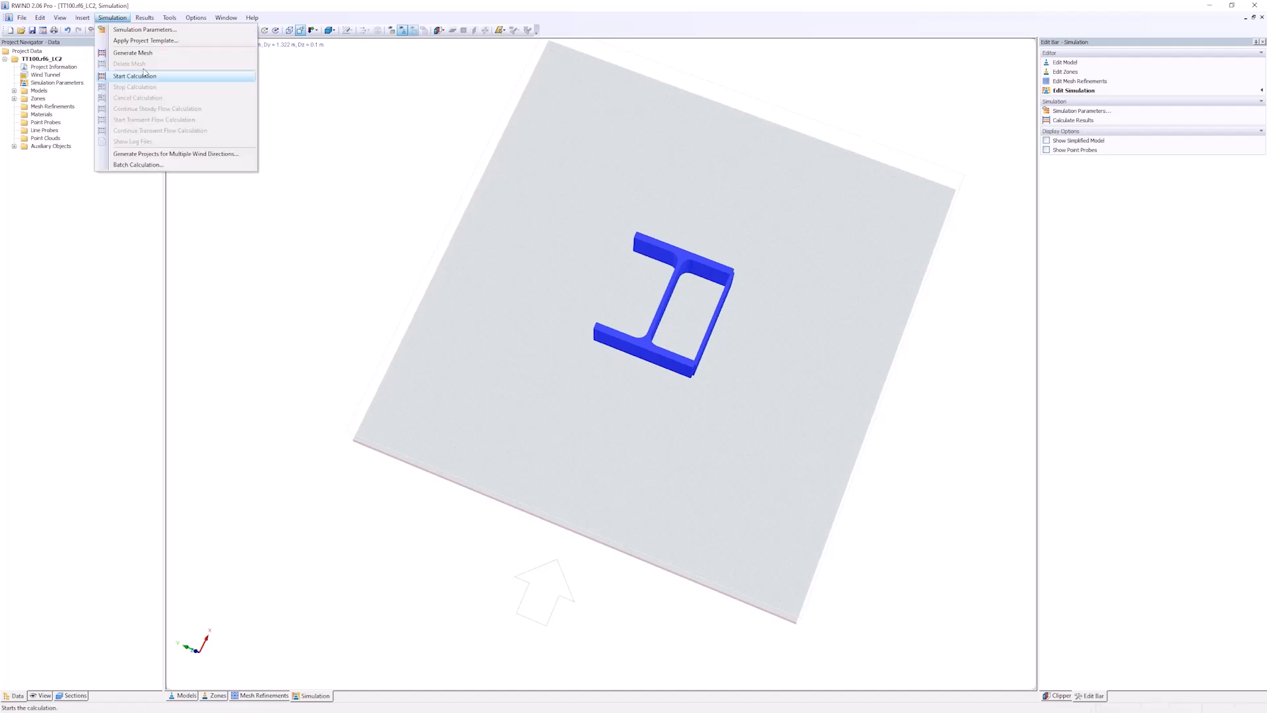
click(151, 53)
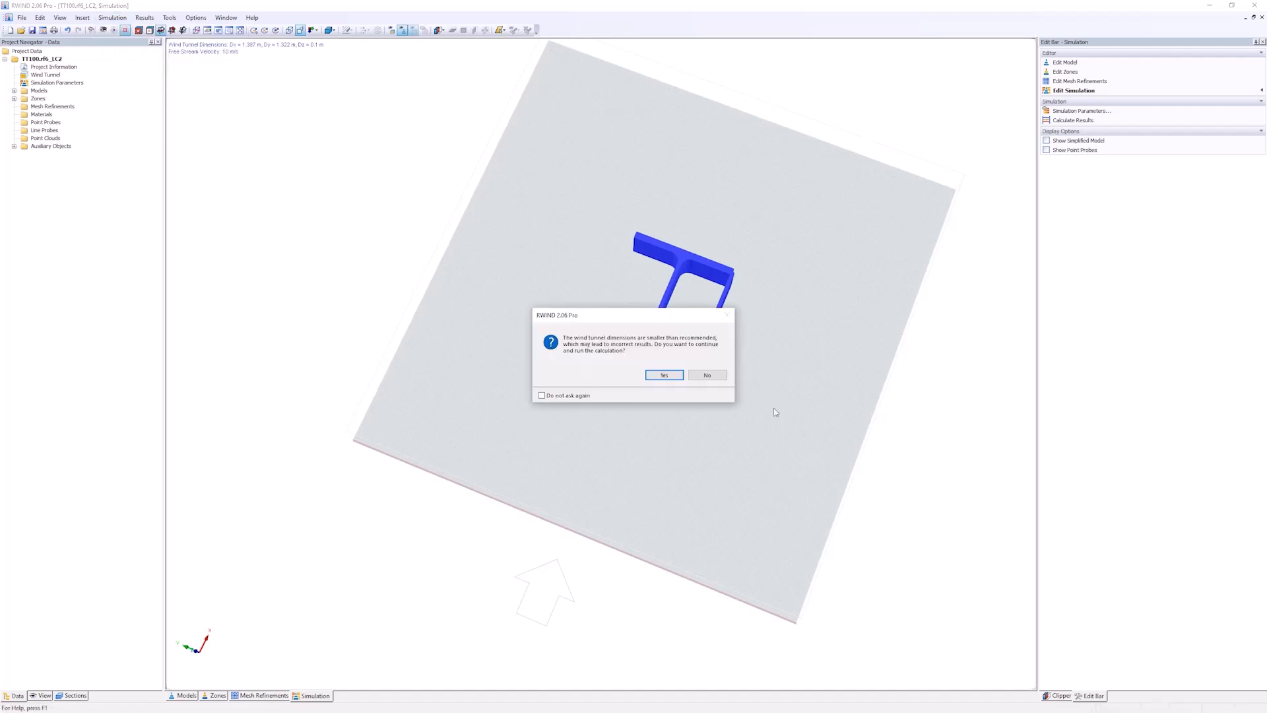
click(664, 375)
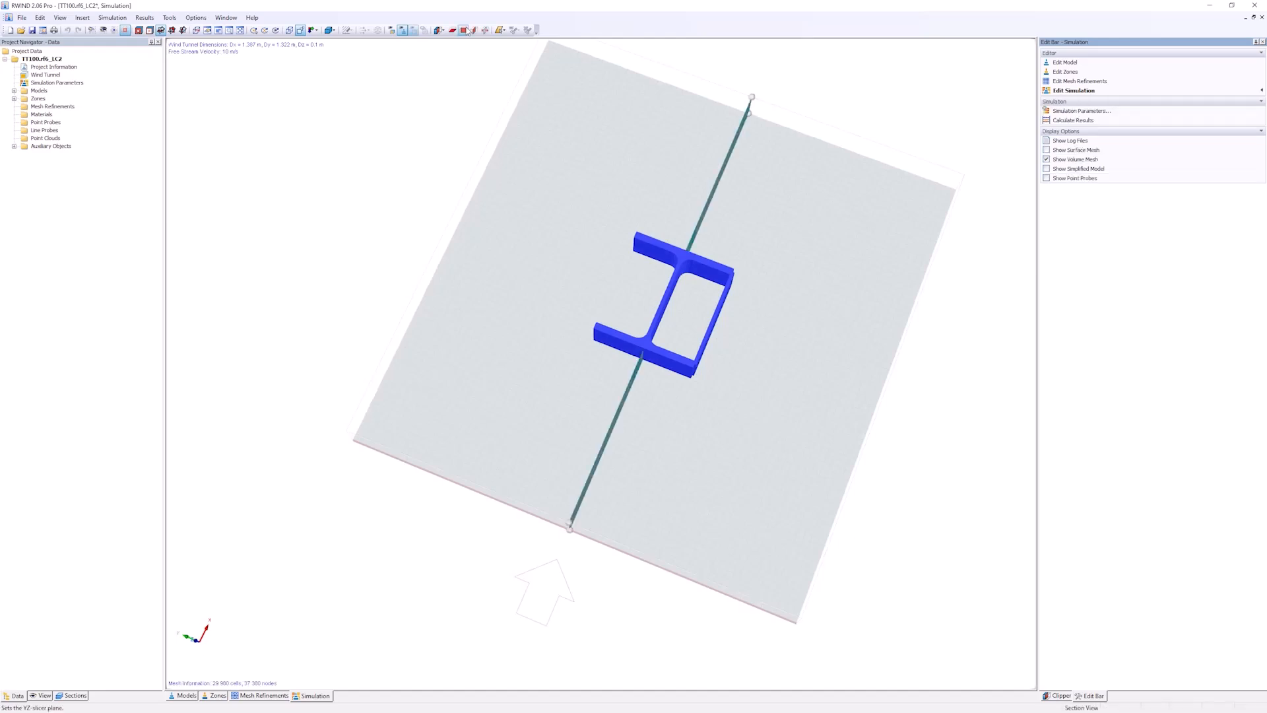
Display the volume mesh on a horizontal slice plane through the modified section.
click(465, 30)
middle_drag(566, 283, 689, 365)
scroll(689, 365, up, 2)
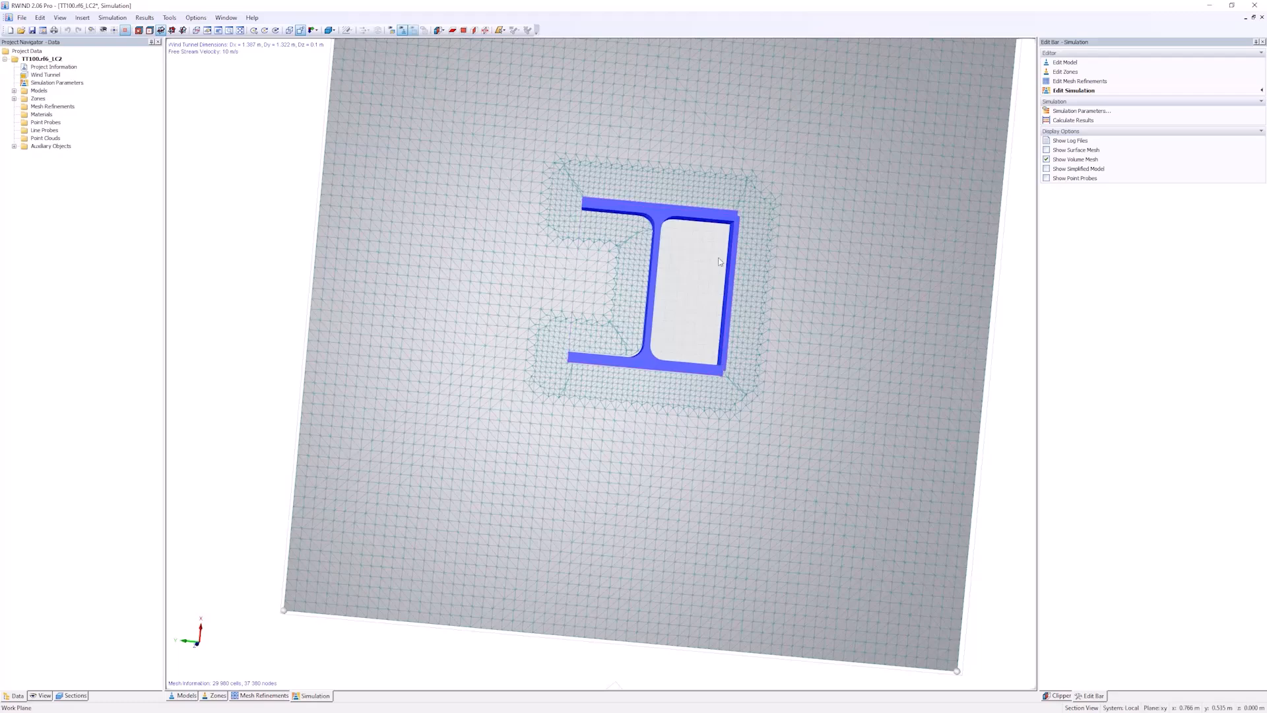
scroll(719, 262, up, 3)
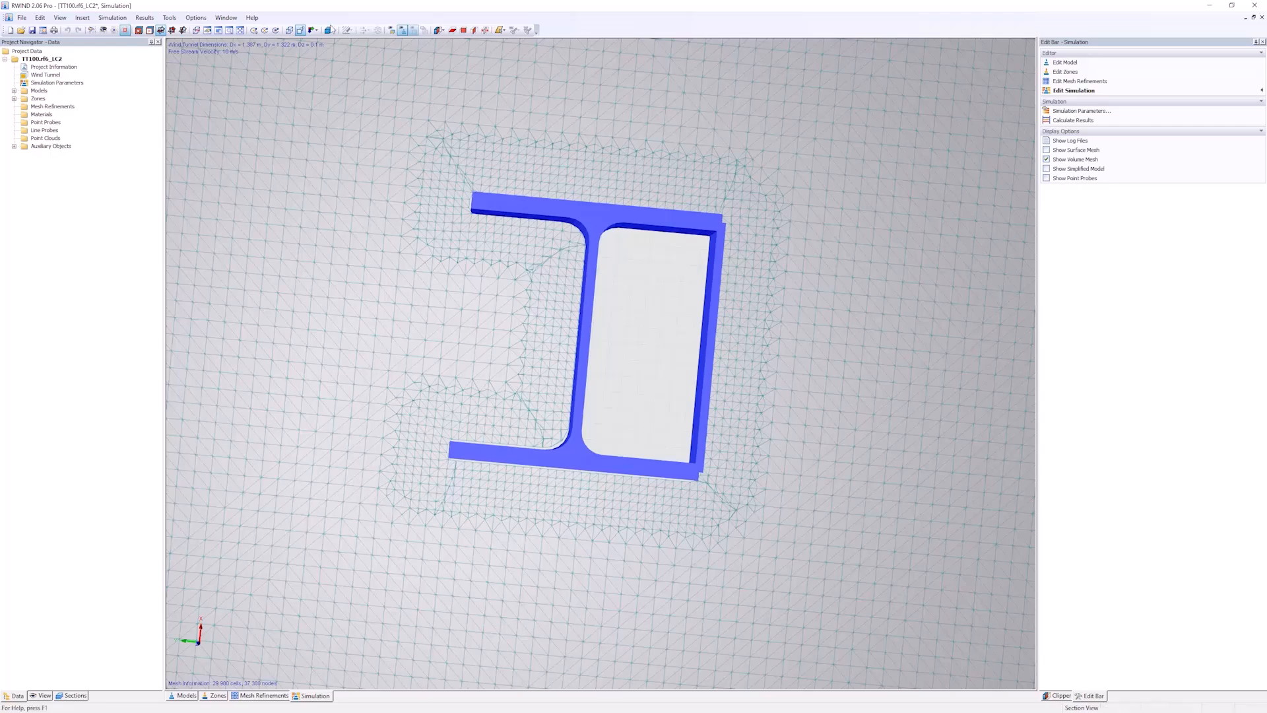
View the section along its vertical axis and examine the mesh at the added plate's corners and inside the enclosed cell.
click(316, 31)
click(343, 76)
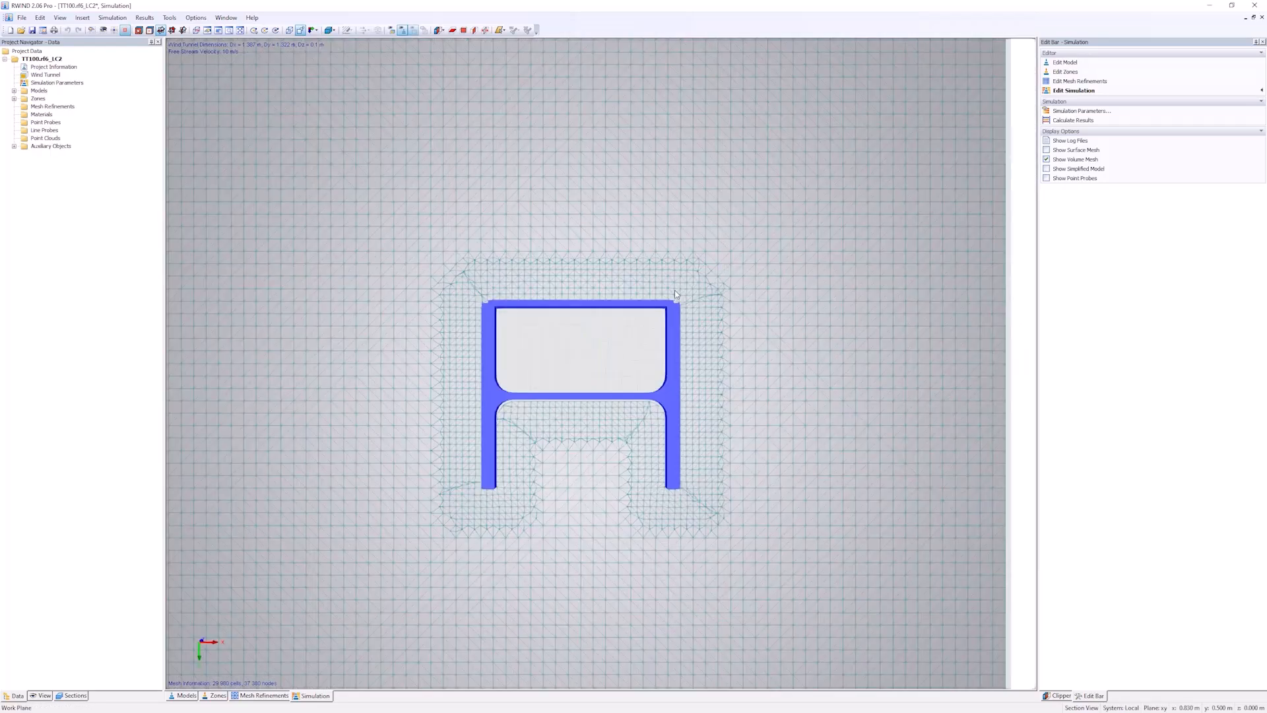
scroll(675, 290, up, 5)
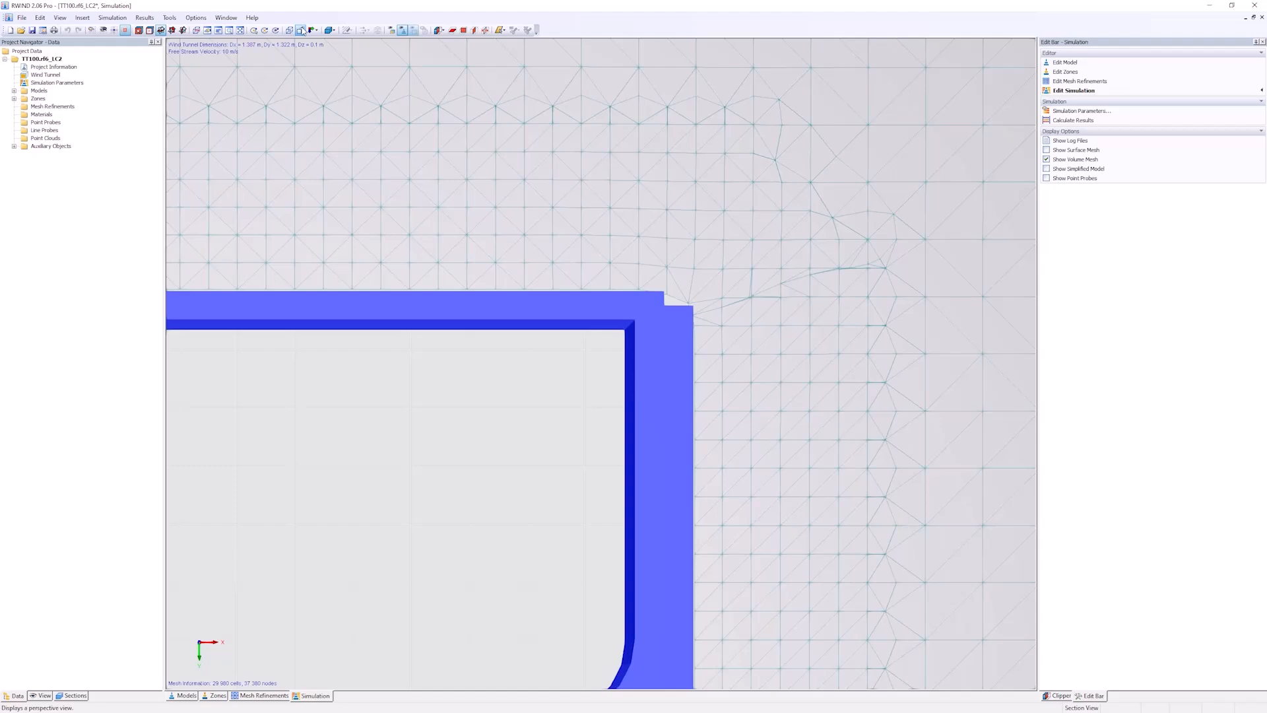
scroll(665, 285, down, 5)
scroll(665, 285, up, 3)
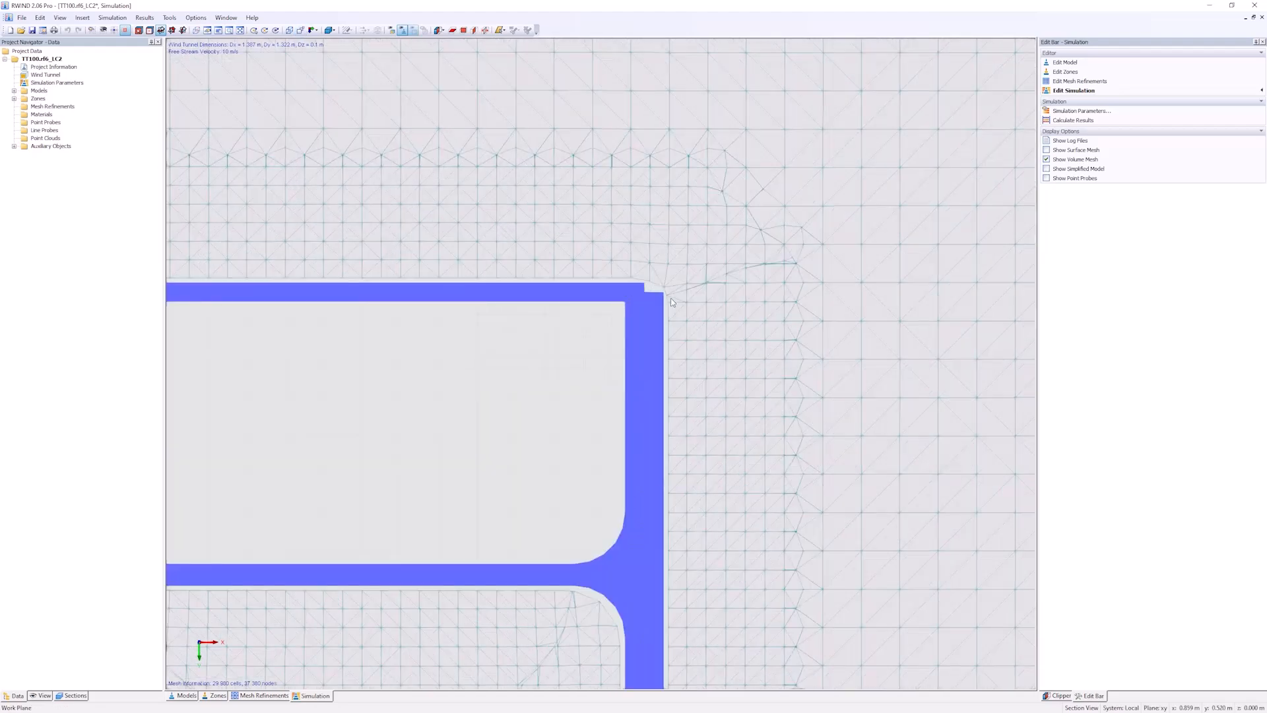
scroll(667, 356, down, 2)
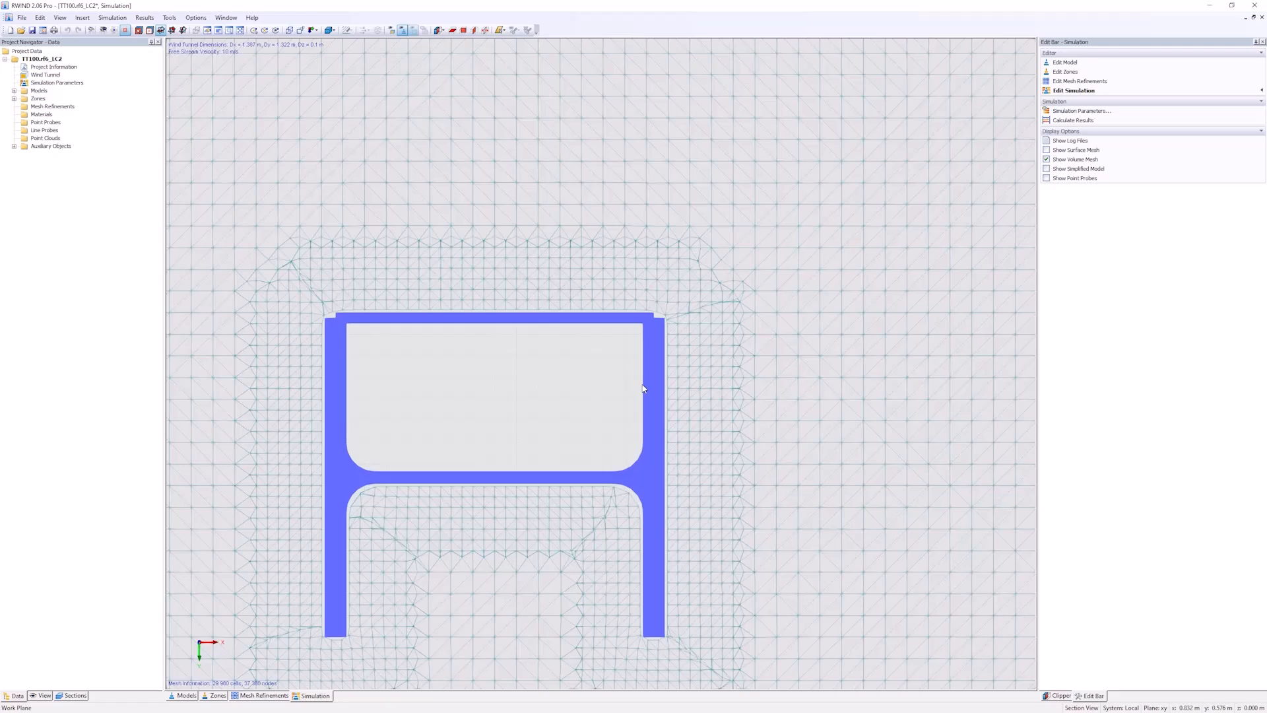
scroll(554, 409, down, 1)
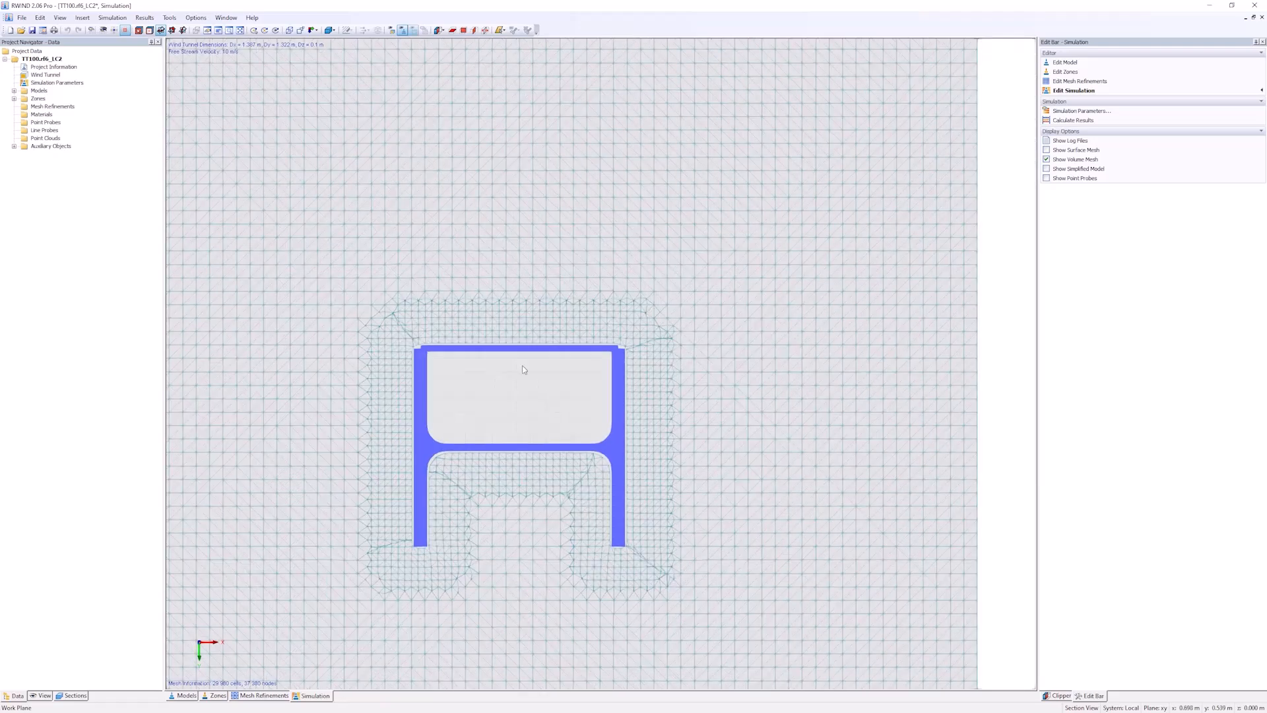
Return to the perspective view of the sliced model, close RWIND and go back to RFEM.
click(277, 30)
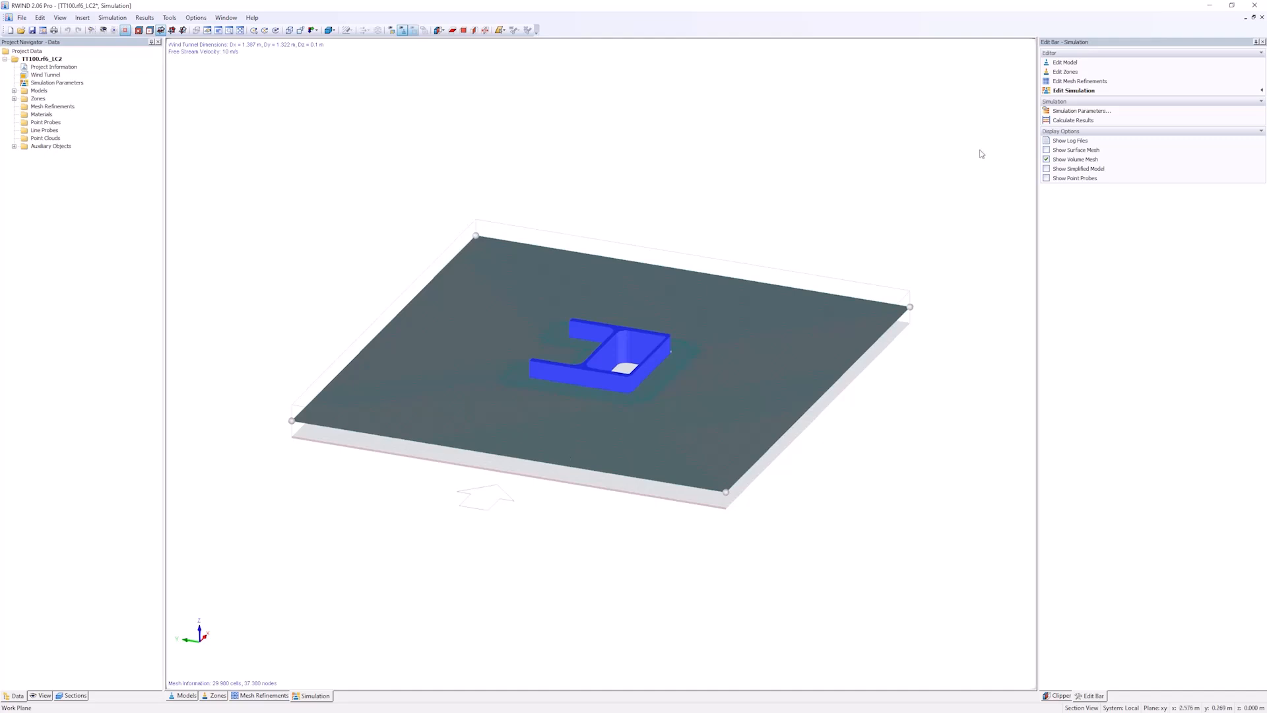
click(1254, 62)
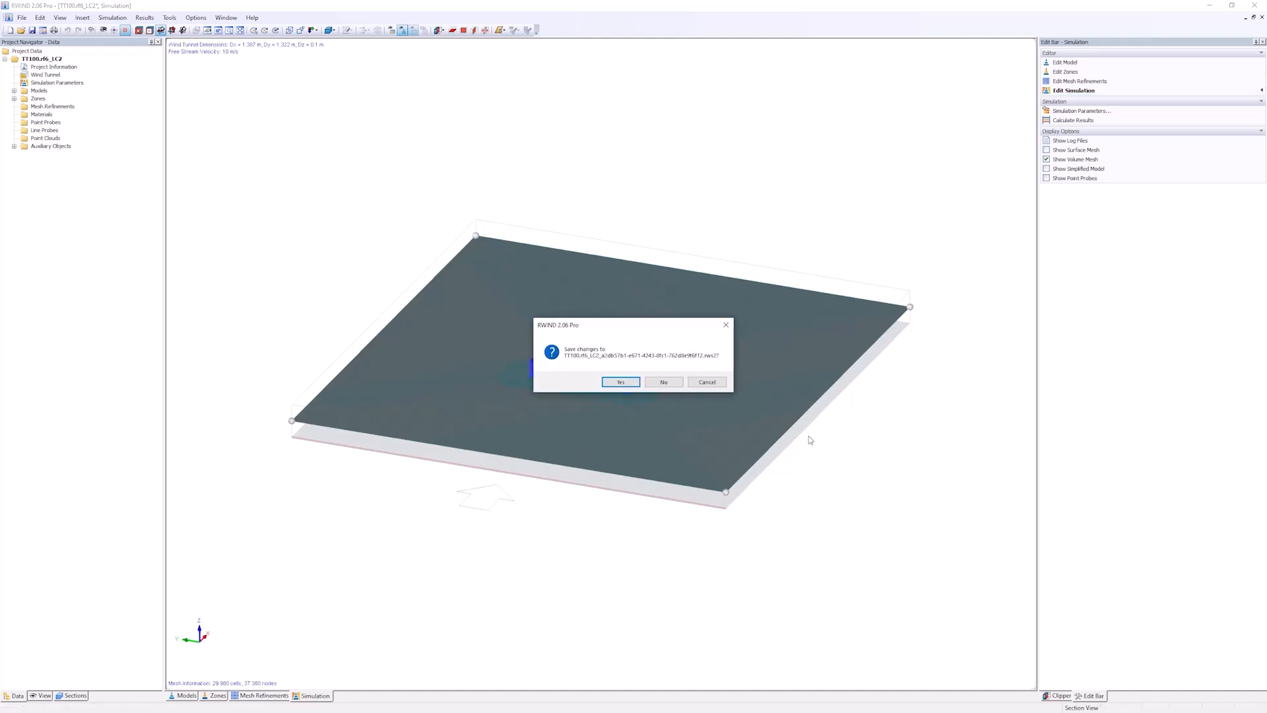
key(Return)
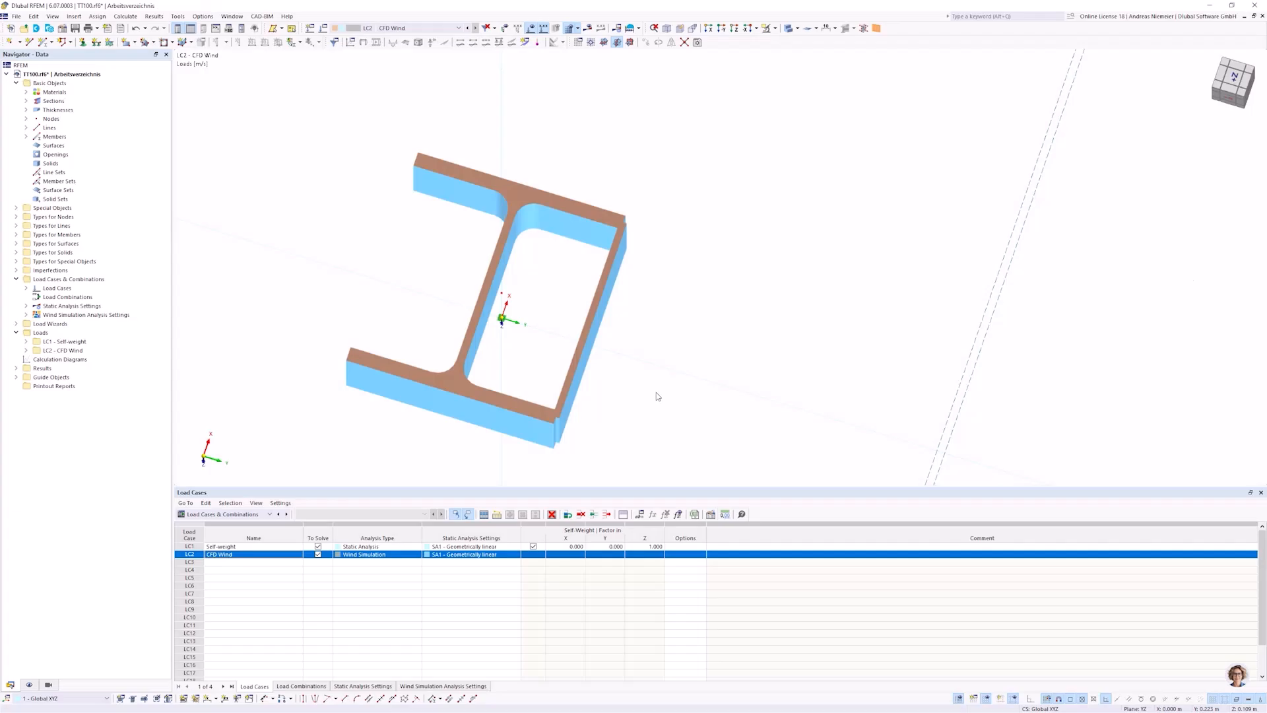
Set the Z-coordinate of the column's top node to -0.5 m.
scroll(658, 396, down, 5)
ctrl+middle_drag(732, 402, 691, 155)
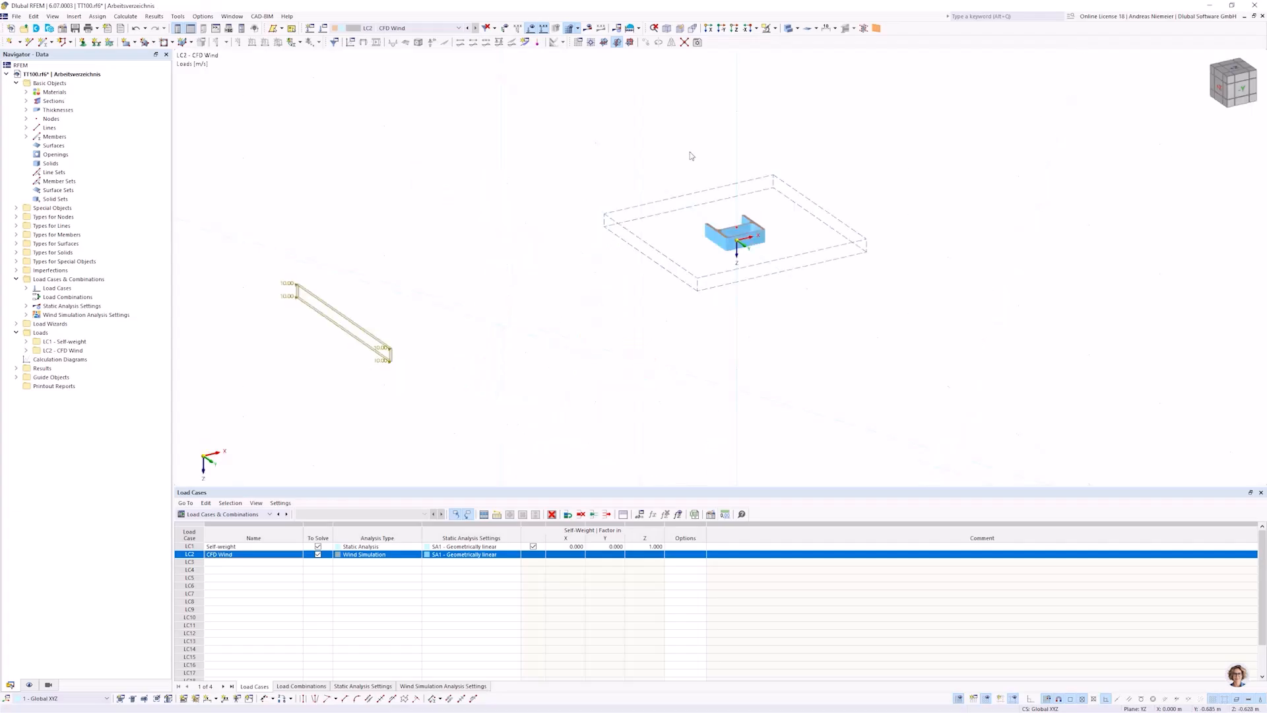
scroll(770, 209, up, 3)
double_click(770, 209)
click(554, 340)
key(BackSpace)
text(-0.5)
key(Return)
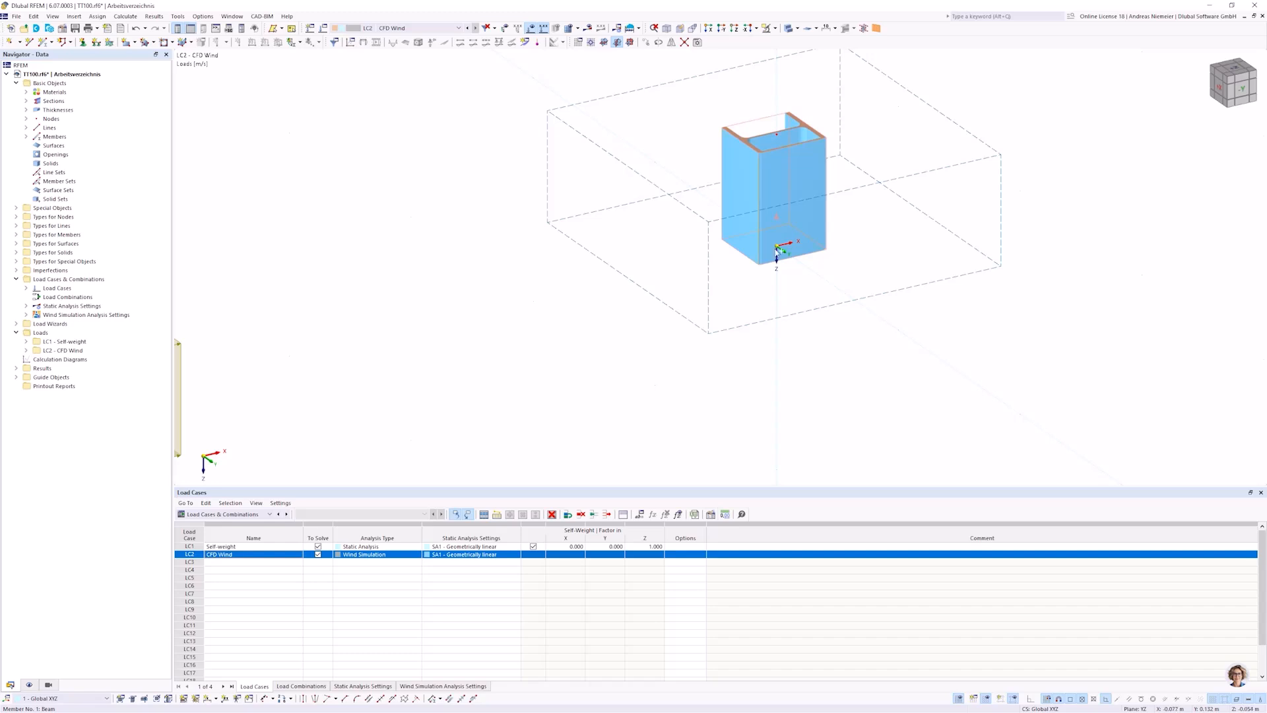
Copy the column on top of itself and set the new member's free end node to X 0.5 m and Z -0.5 m.
ctrl+middle_drag(778, 135, 709, 182)
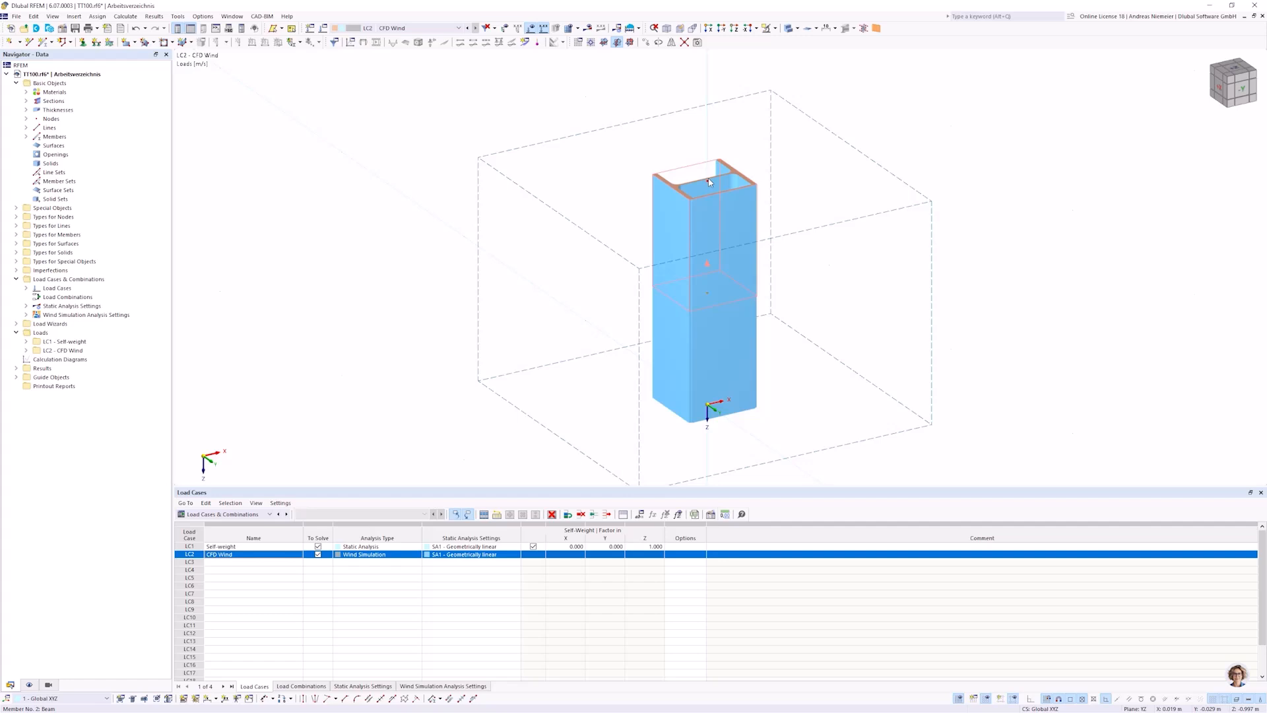
double_click(709, 184)
double_click(564, 315)
text(0,5)
double_click(560, 340)
text(-0,5)
key(Return)
Compare the wireframe and solid displays of the column-beam joint and examine how the members overlap from oblique and side views.
ctrl+middle_drag(801, 394, 767, 256)
scroll(767, 256, up, 1)
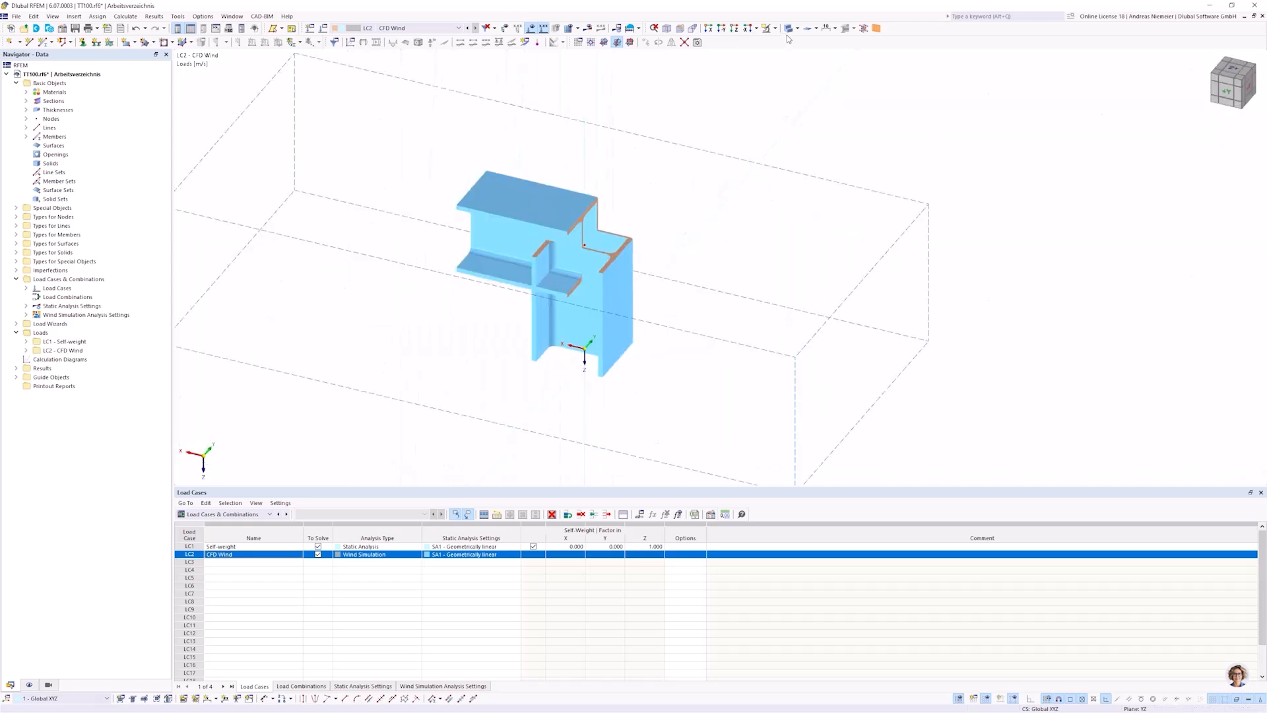
click(787, 33)
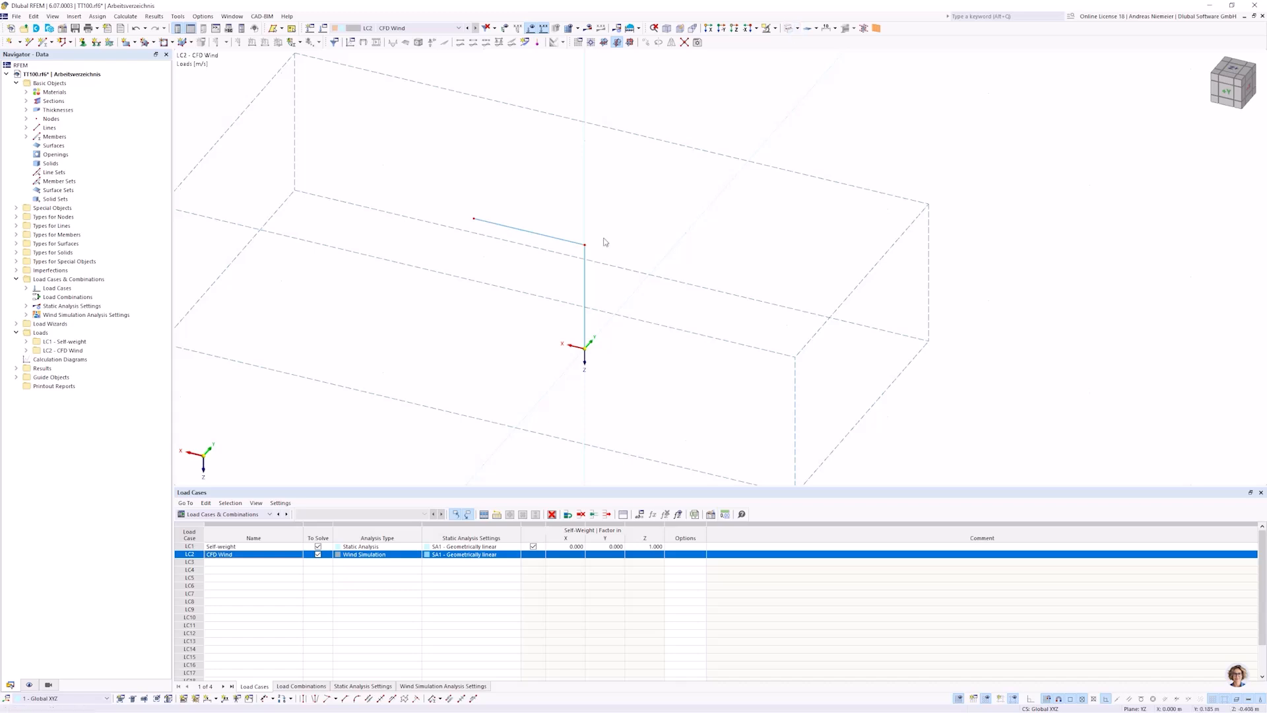
click(792, 29)
scroll(608, 354, up, 2)
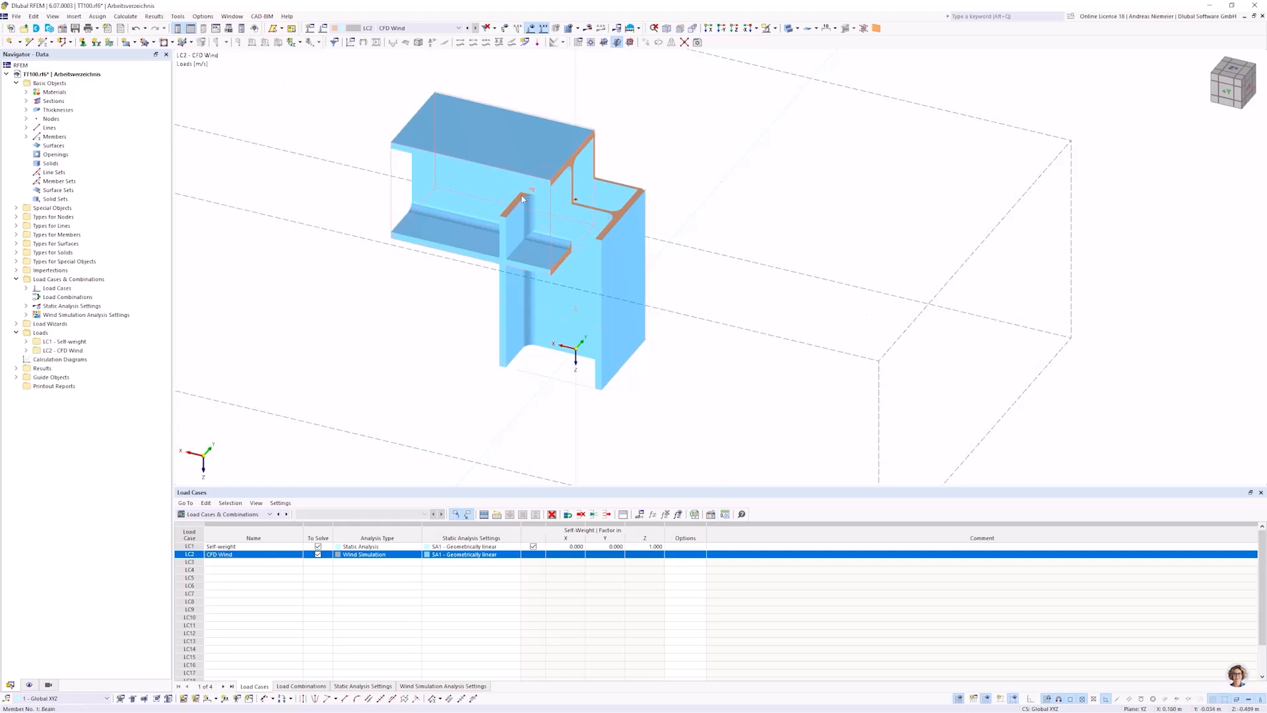
ctrl+middle_drag(793, 248, 995, 221)
scroll(676, 226, down, 3)
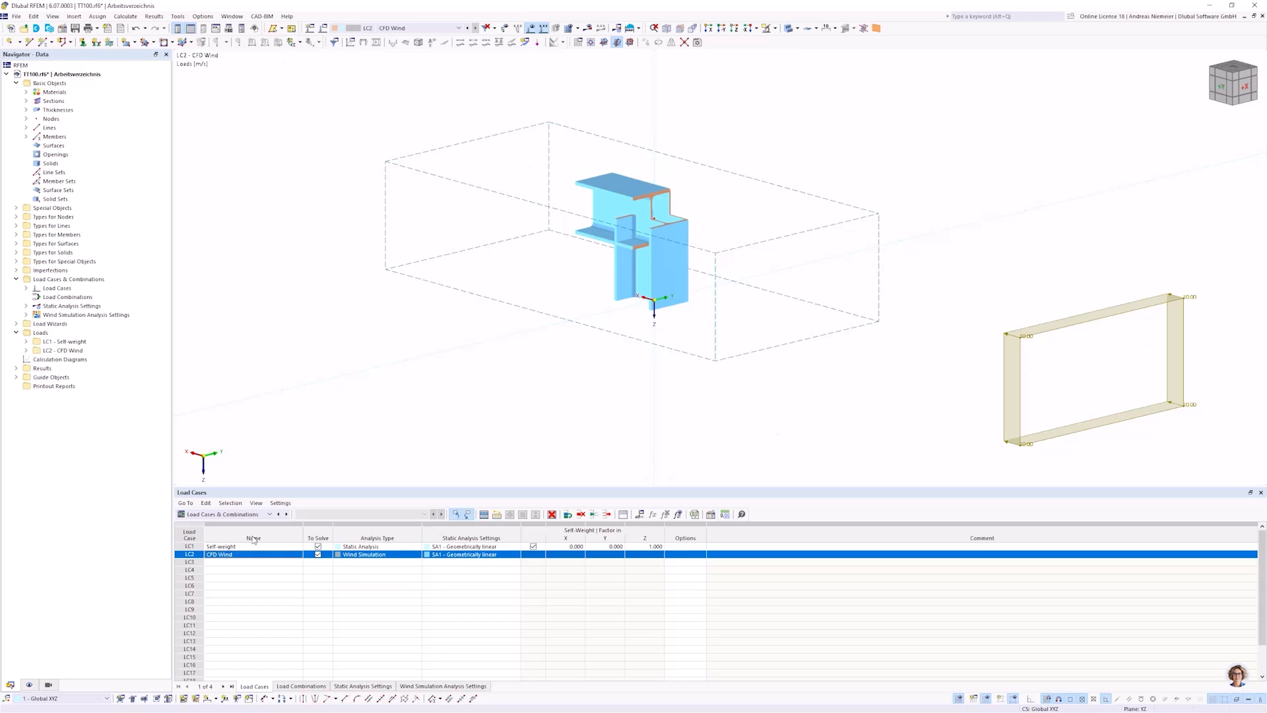
ctrl+middle_drag(515, 336, 533, 229)
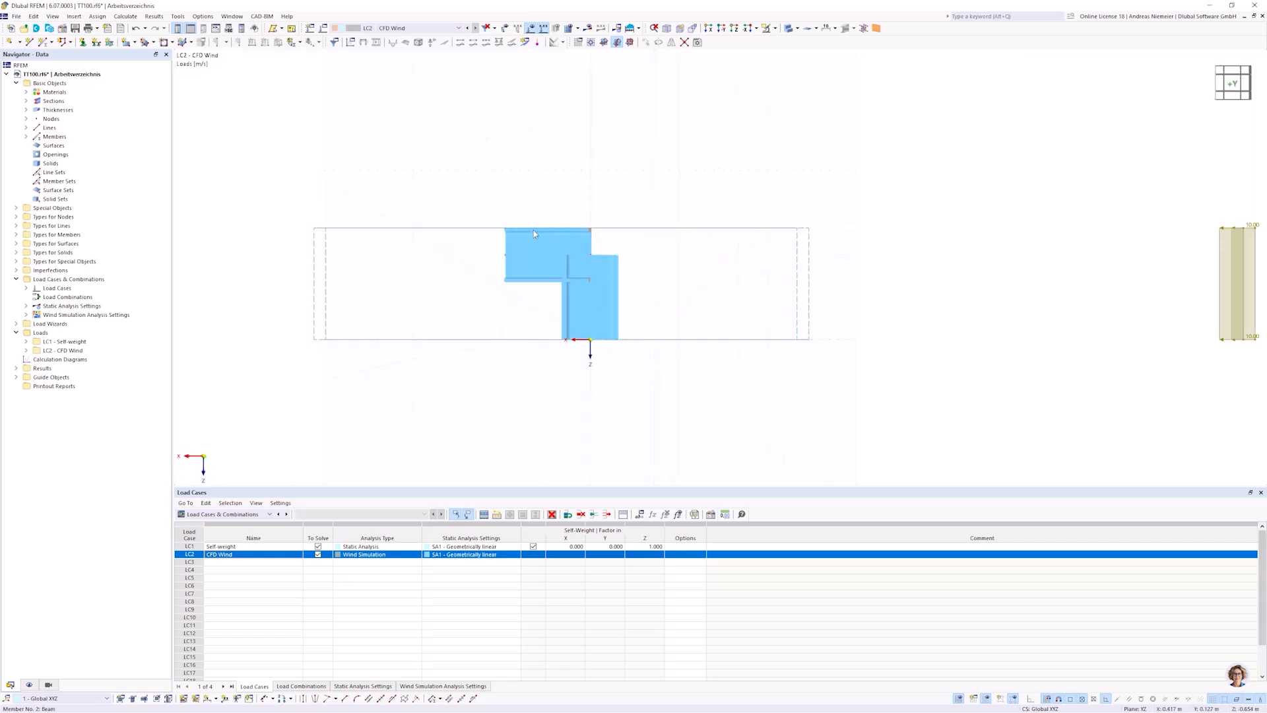
Set the wind tunnel's height extension h+ to 0.5 m for load case LC2 CFD Wind.
click(190, 562)
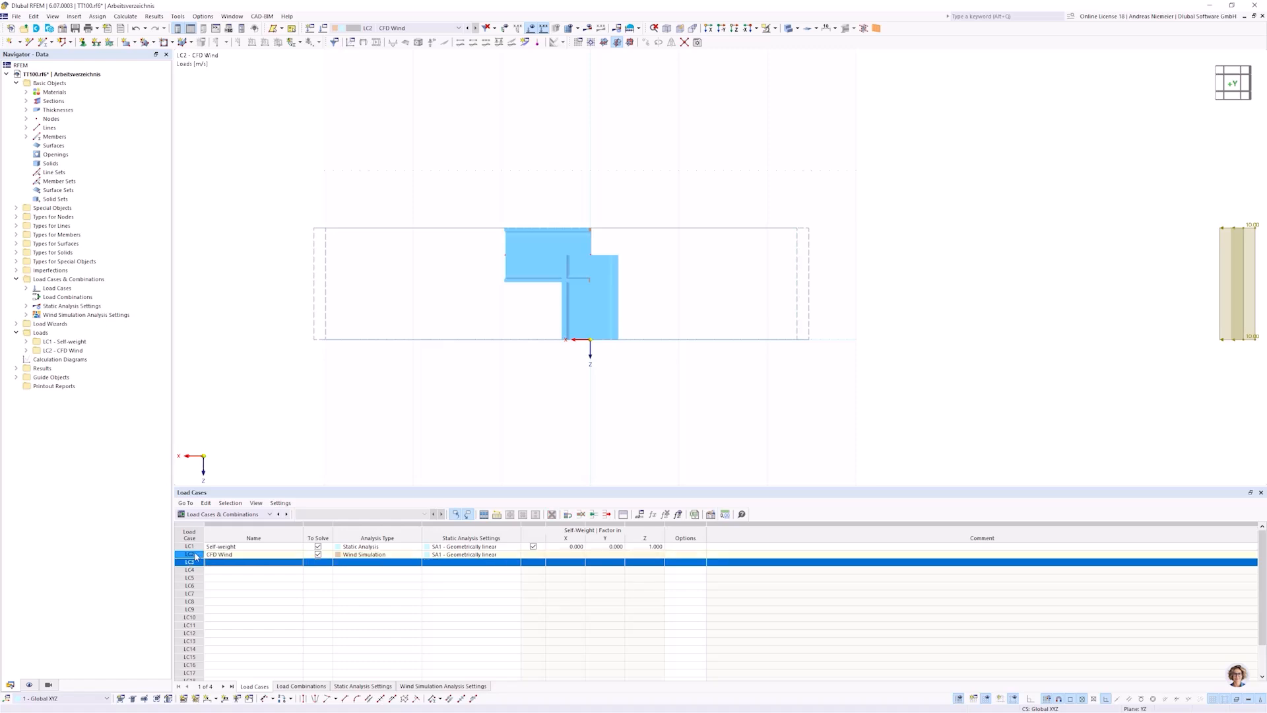
double_click(194, 555)
click(567, 198)
click(579, 376)
text(0.5)
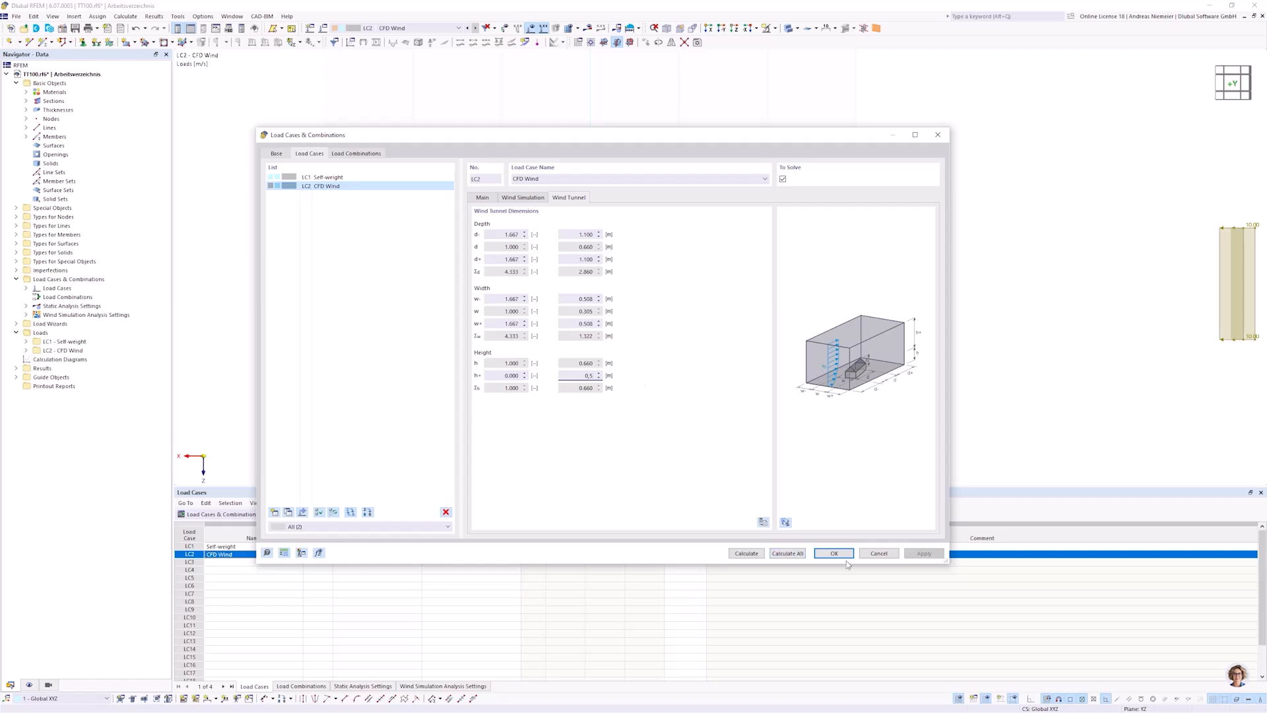
click(823, 550)
Open the column-beam joint in RWIND and generate its mesh, accepting the smaller-than-recommended wind tunnel dimensions.
ctrl+middle_drag(820, 377, 712, 426)
click(125, 16)
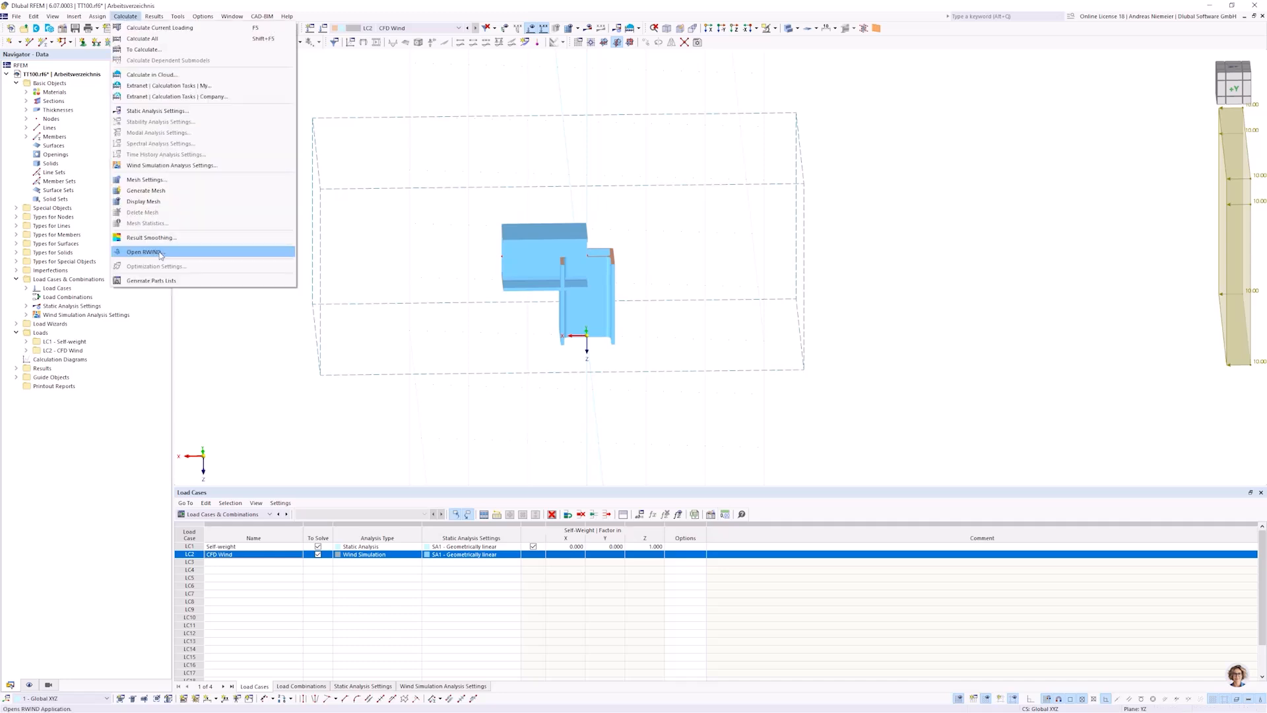
click(159, 254)
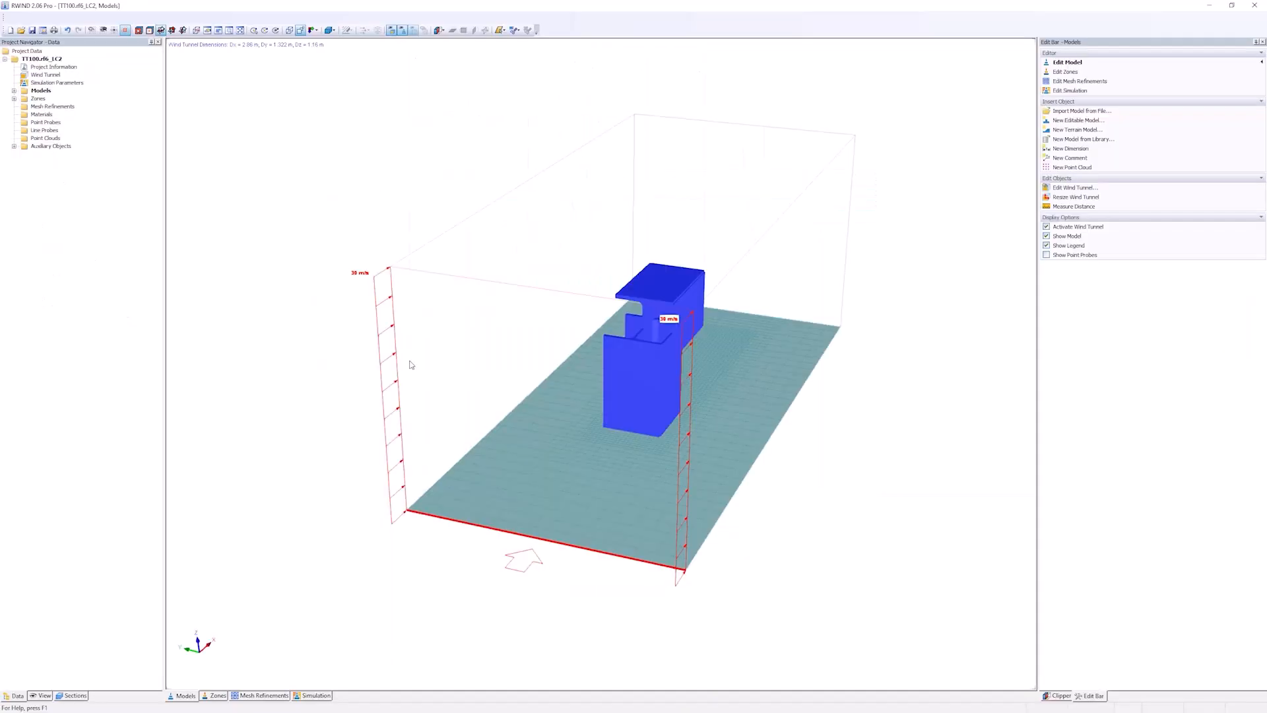
middle_drag(475, 287, 568, 290)
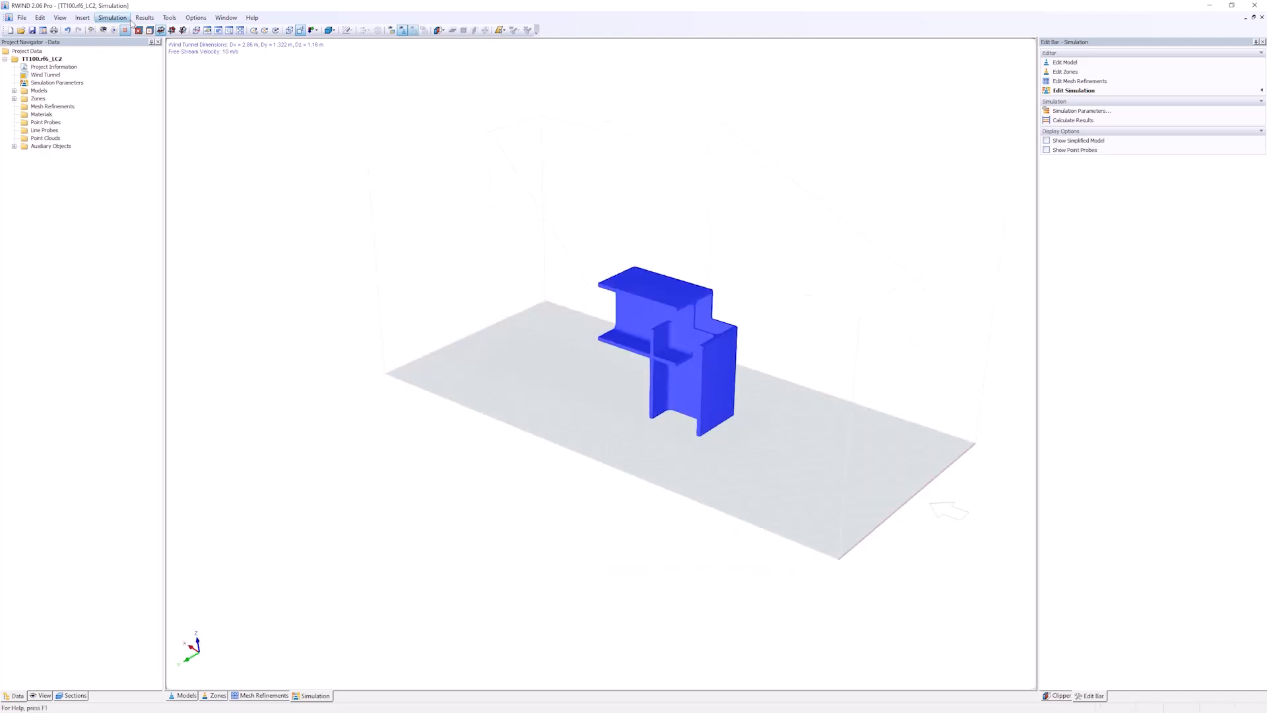
click(140, 18)
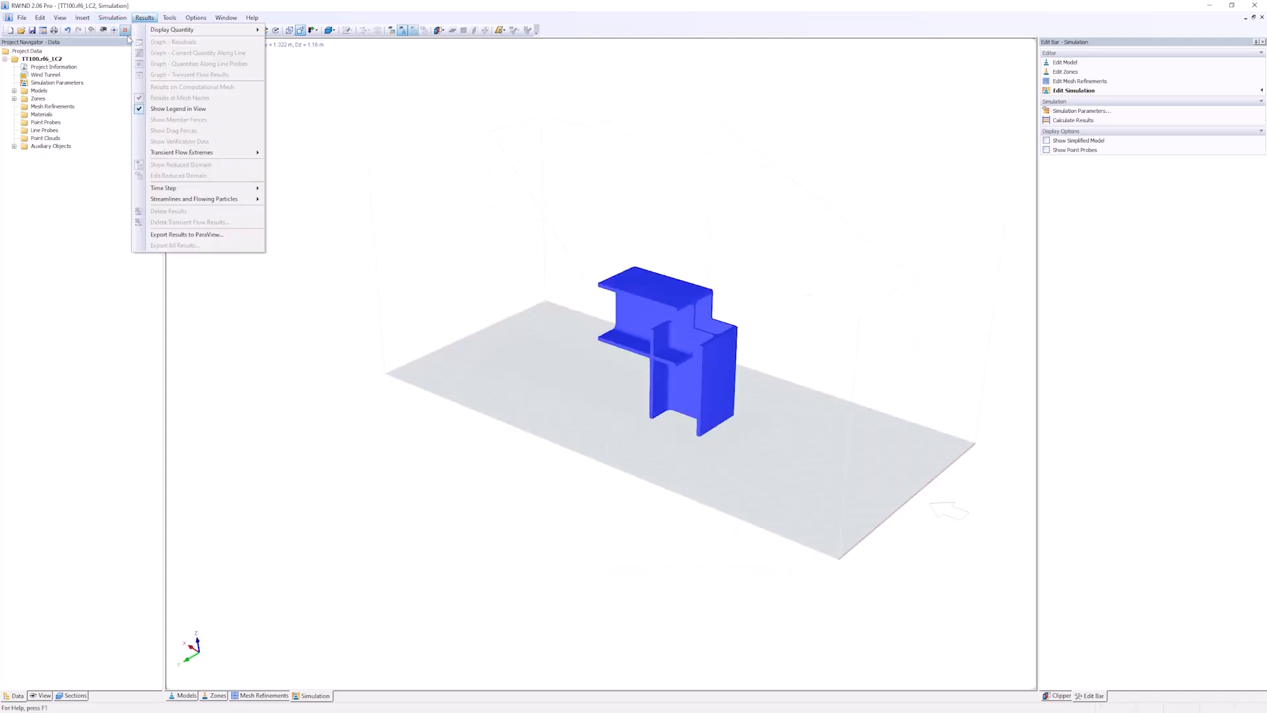
mouse_move(113, 18)
click(135, 76)
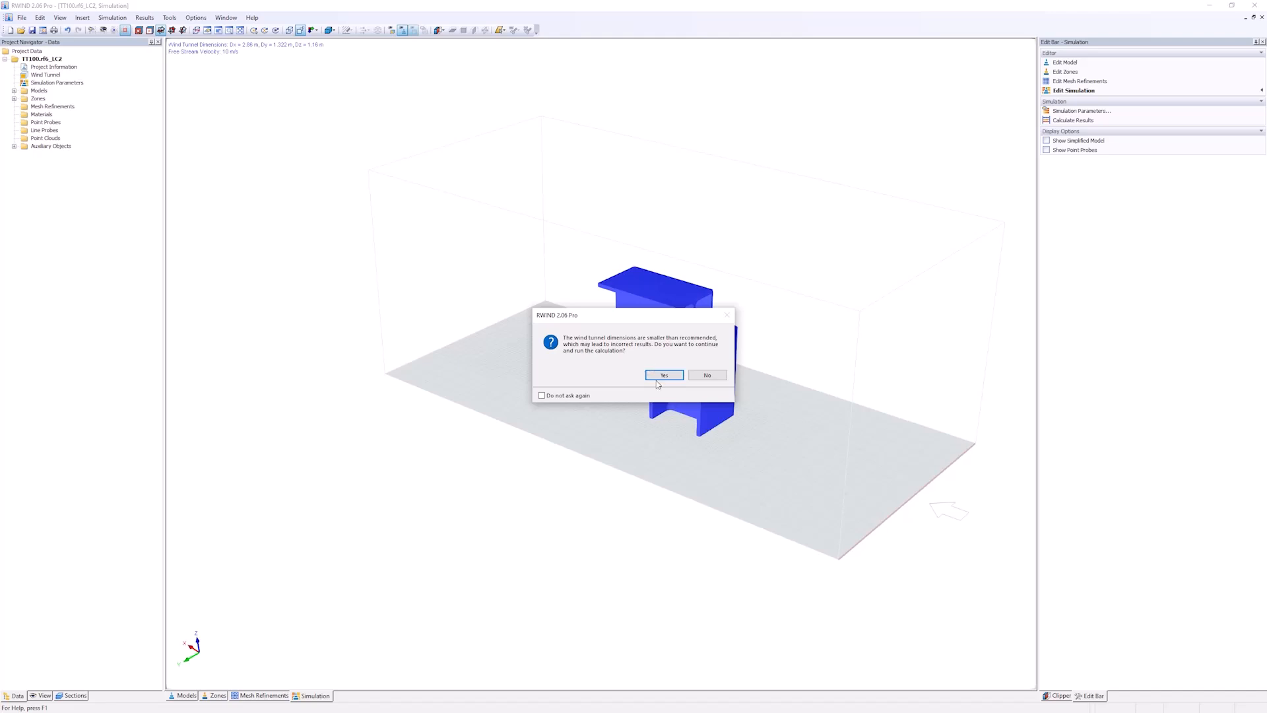
click(658, 377)
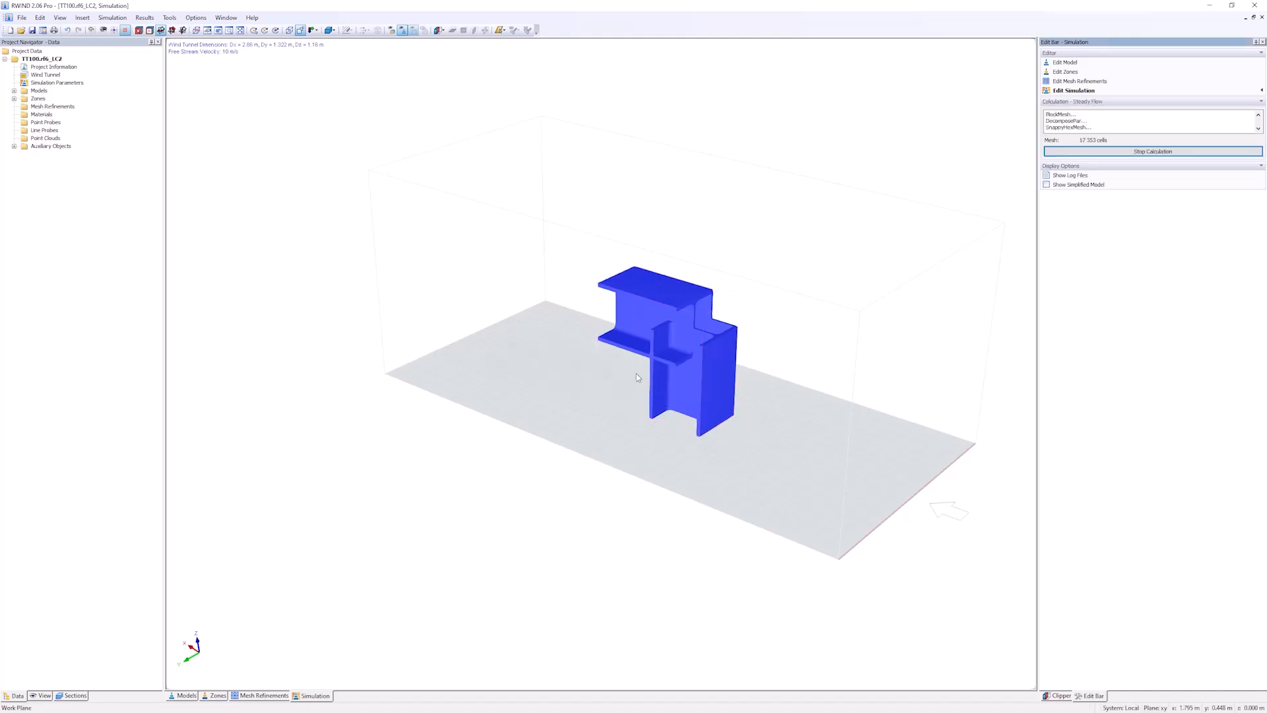
Examine the joint's overlapping flanges and the volume mesh around them at close and wider range.
scroll(636, 374, up, 5)
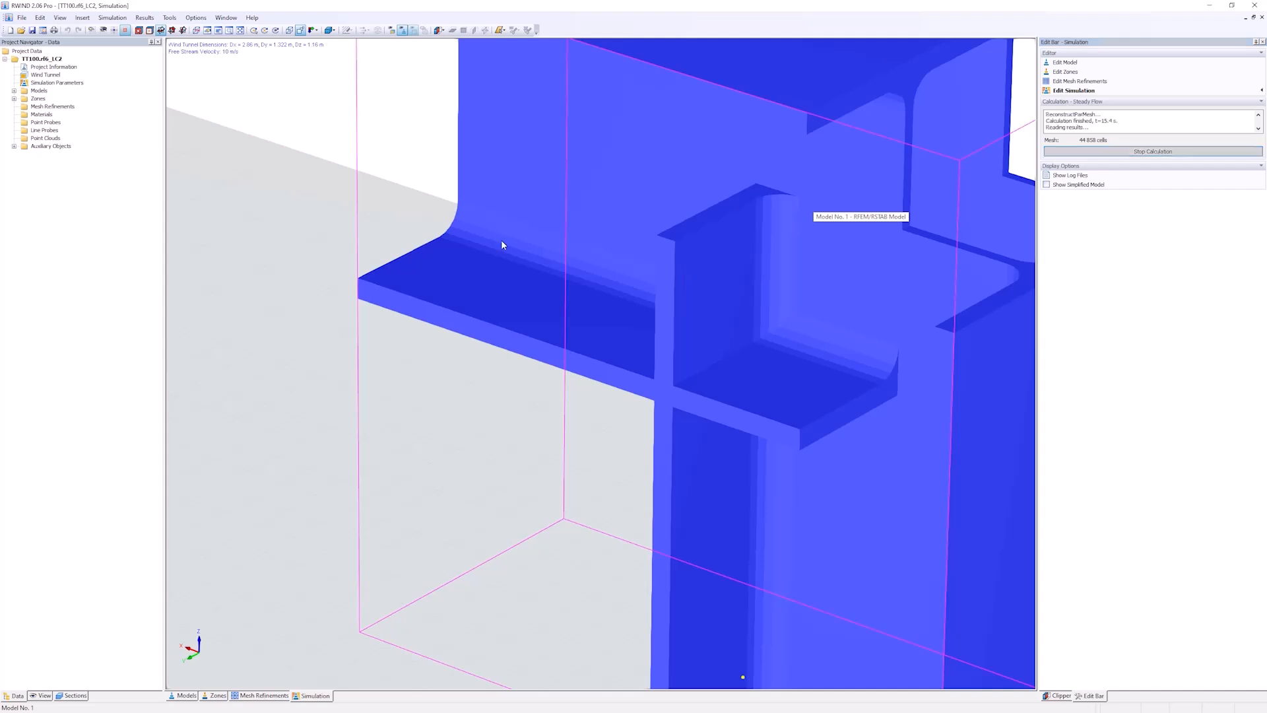
scroll(607, 298, down, 4)
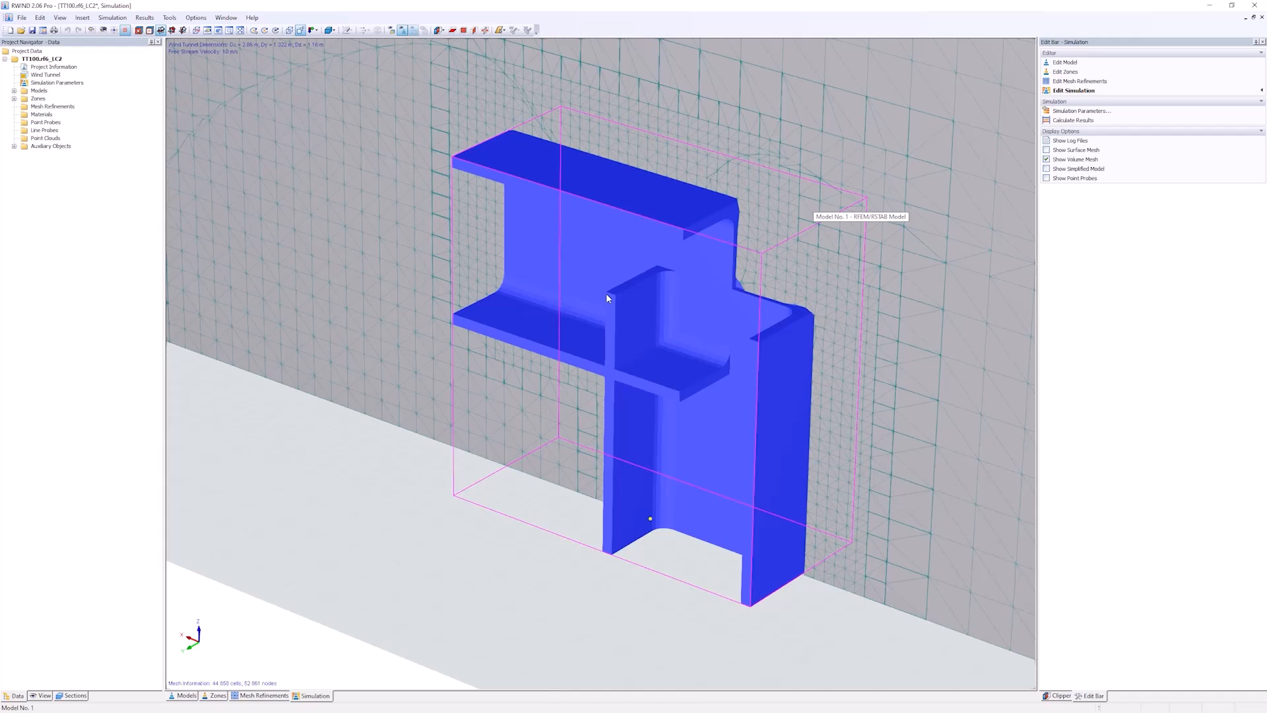
scroll(605, 293, down, 3)
right_click(620, 400)
click(705, 434)
click(737, 540)
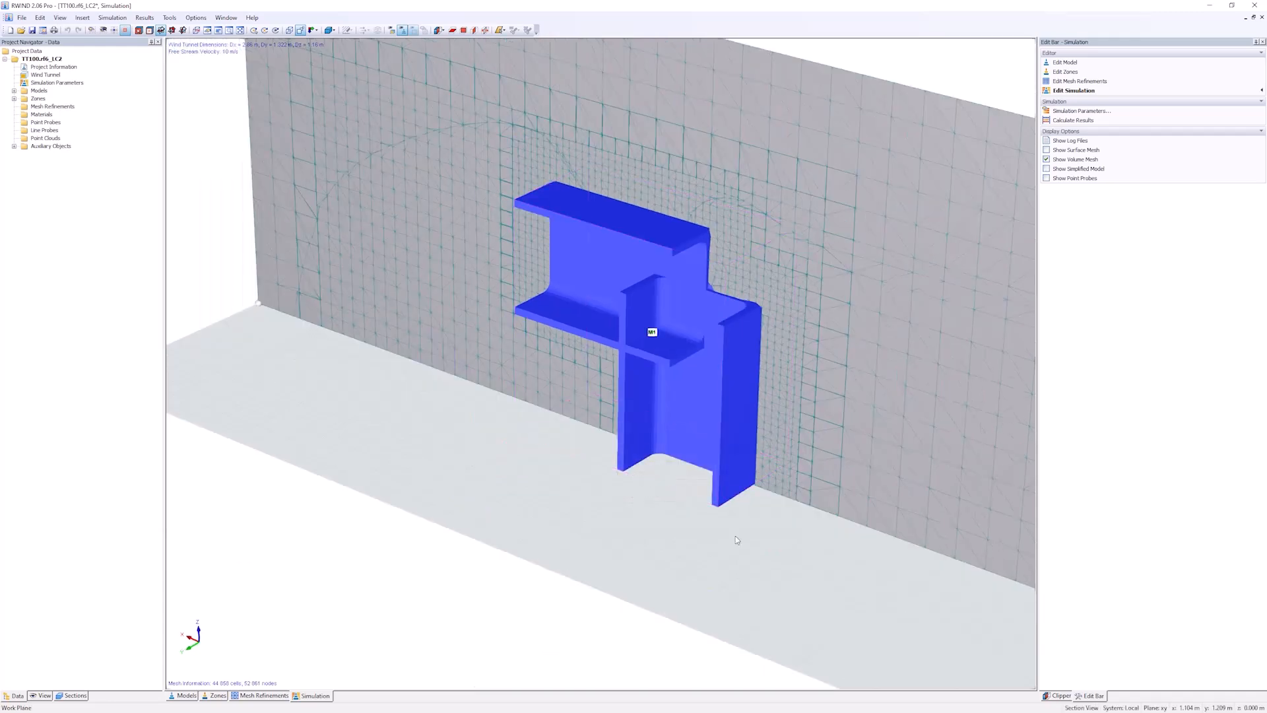
Replace the volume mesh display with the surface mesh and examine the joint's flanges and openings from oblique and front views.
click(1047, 159)
middle_drag(714, 464, 663, 412)
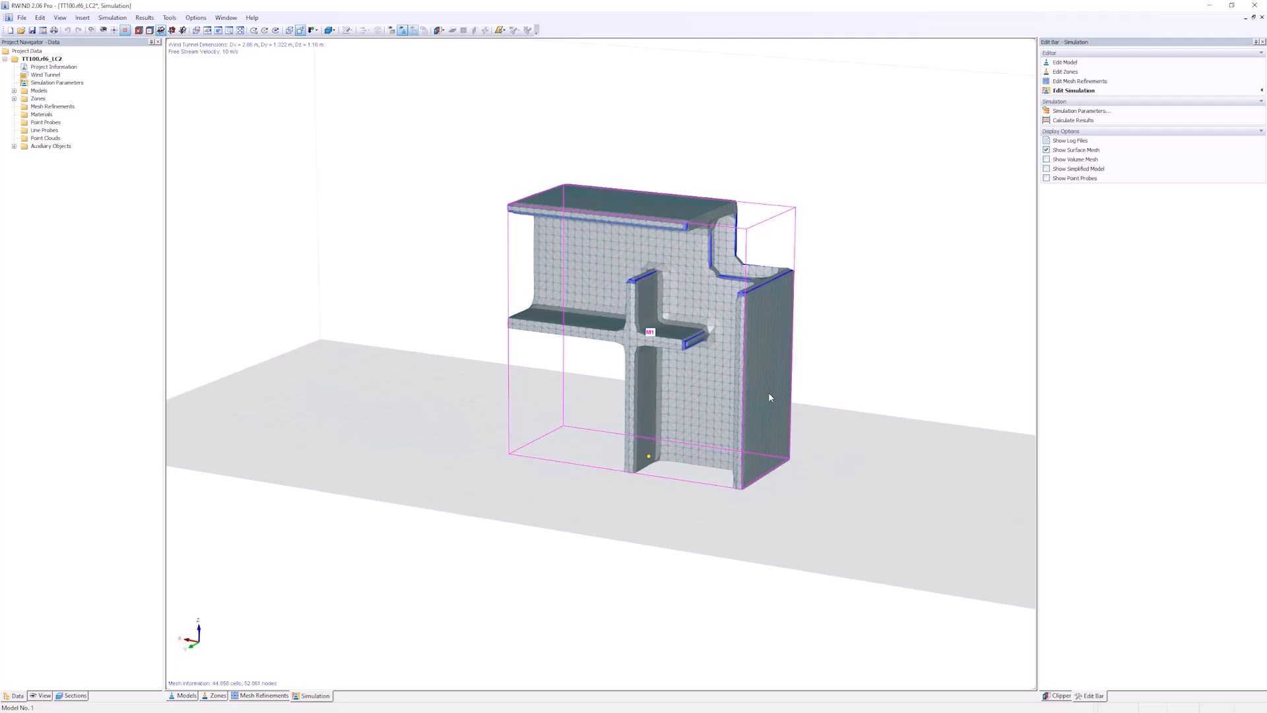
middle_drag(769, 397, 666, 399)
scroll(655, 263, up, 3)
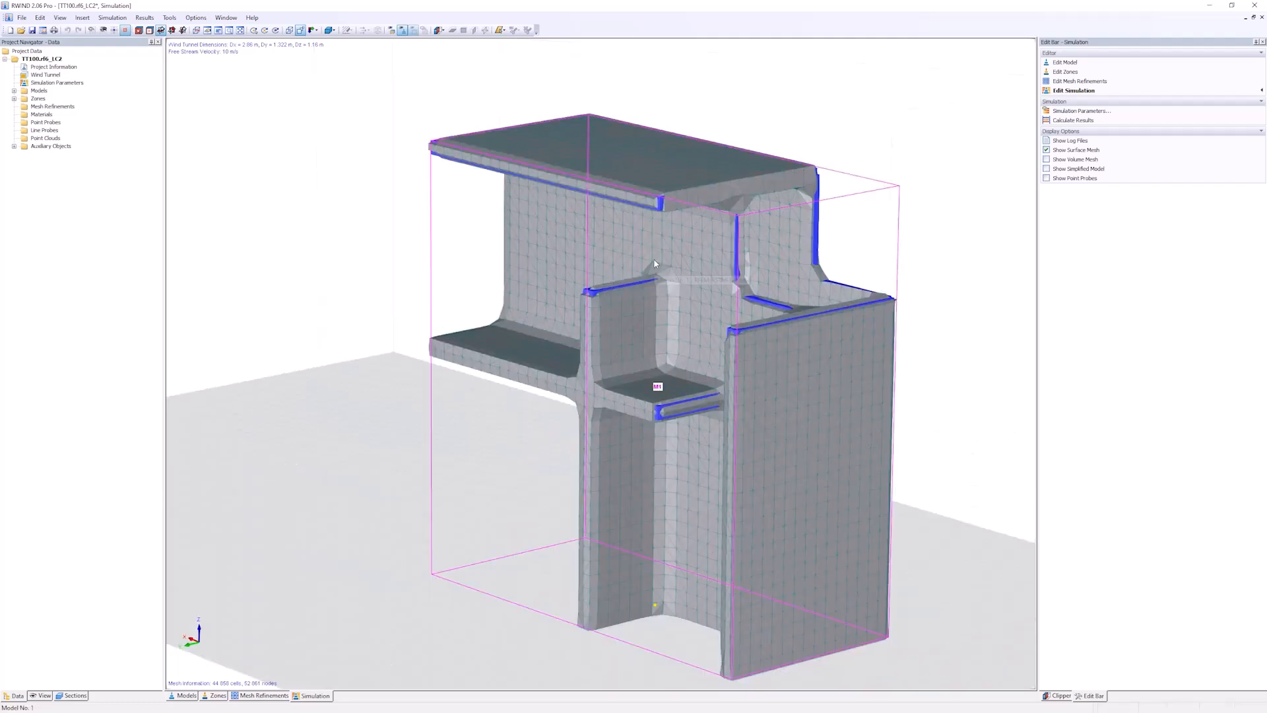
middle_drag(723, 286, 656, 247)
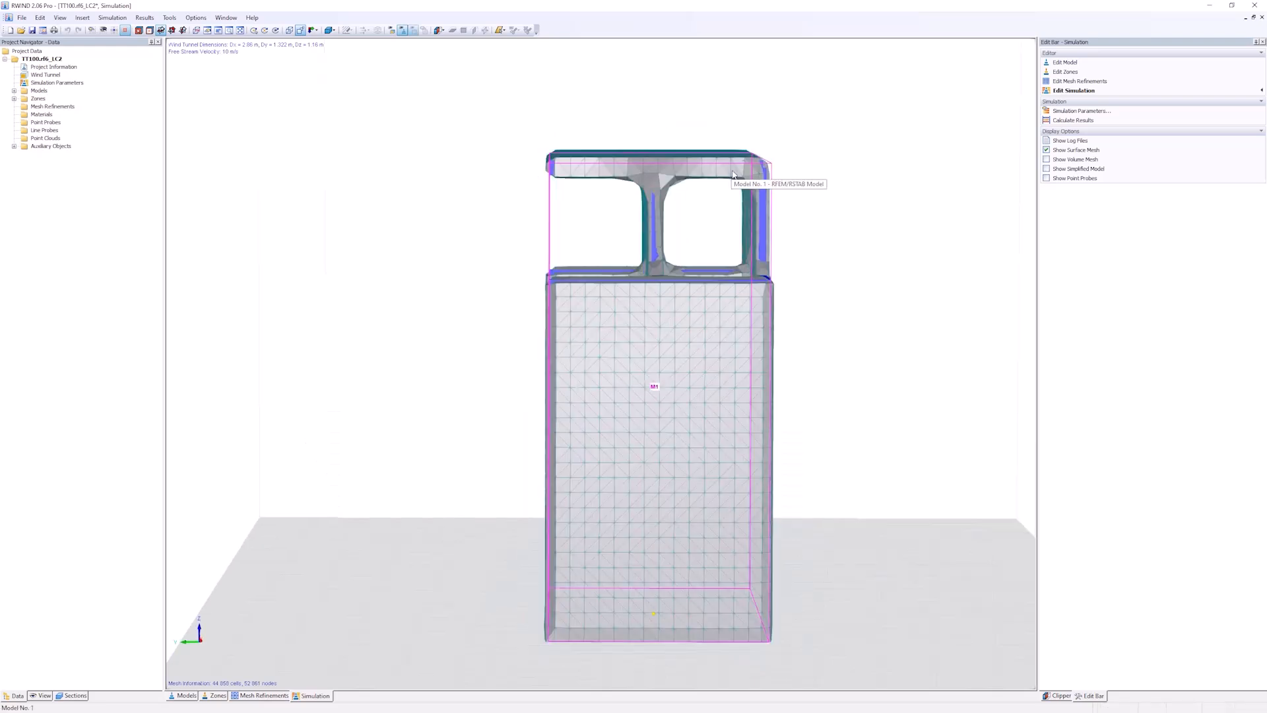
ctrl+middle_drag(508, 193, 677, 270)
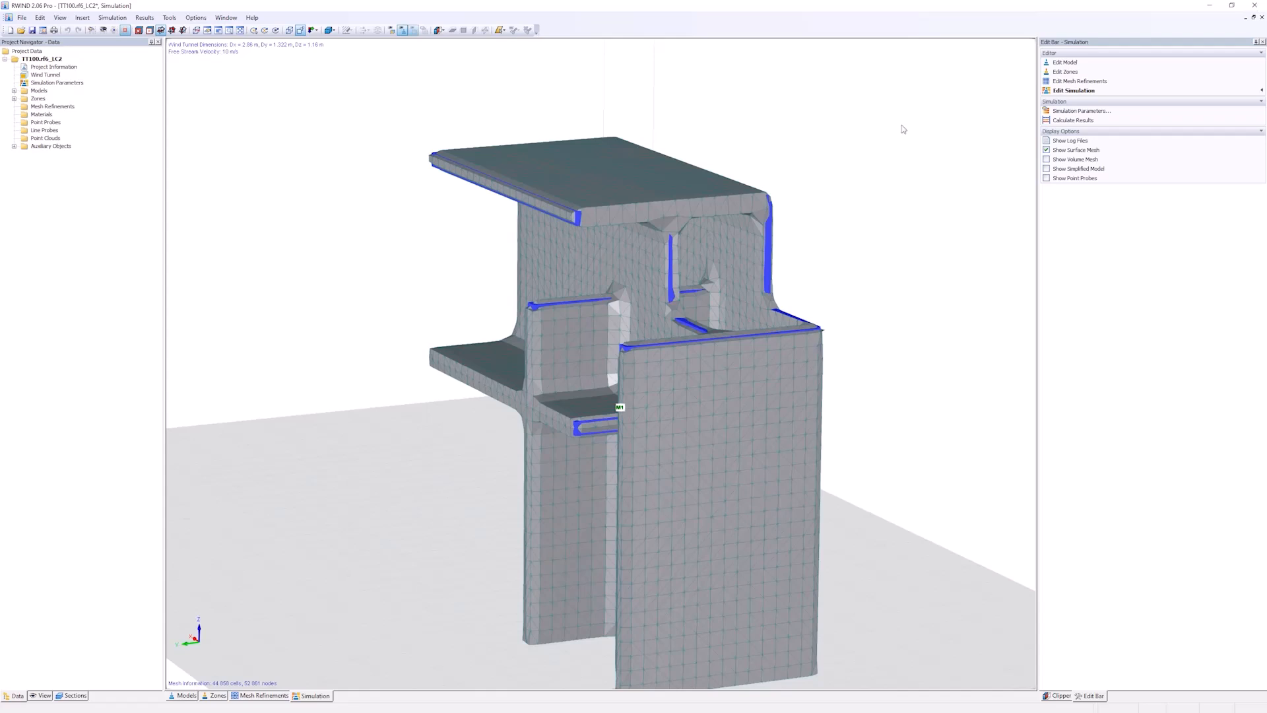
Close RWIND, return to RFEM and adjust the wind simulation's model simplification in the mesh settings.
click(664, 382)
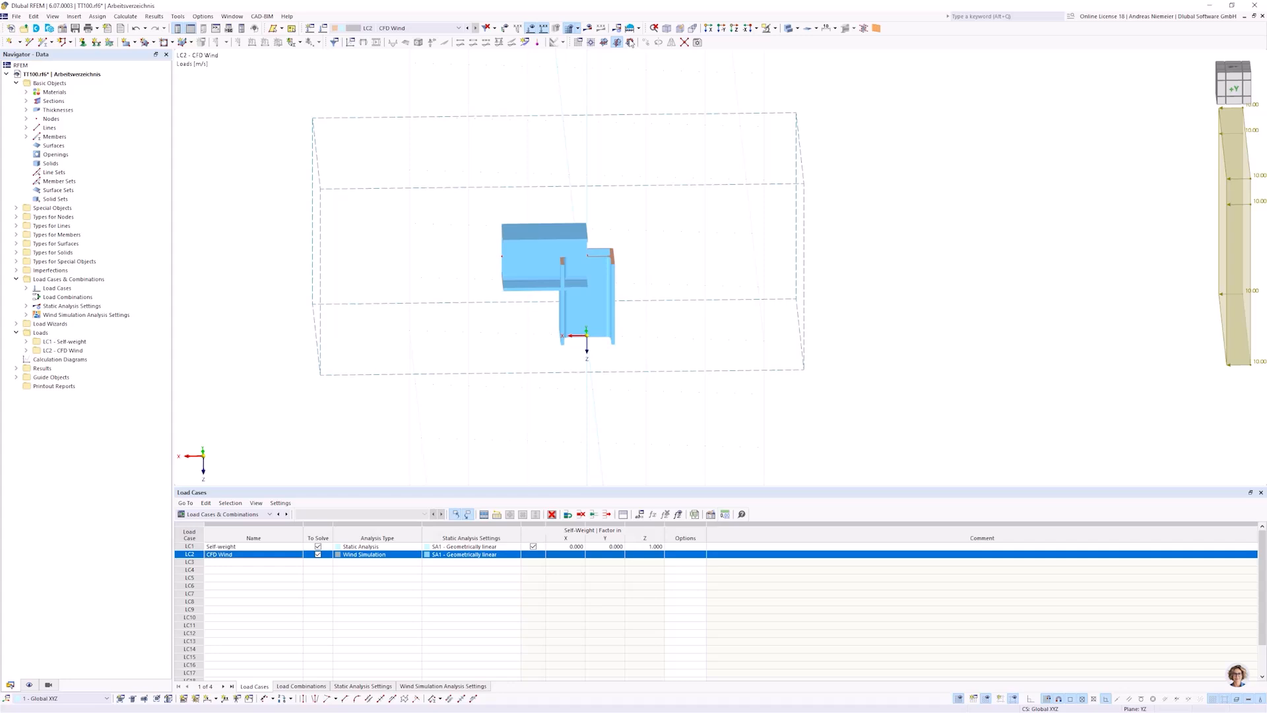
click(578, 31)
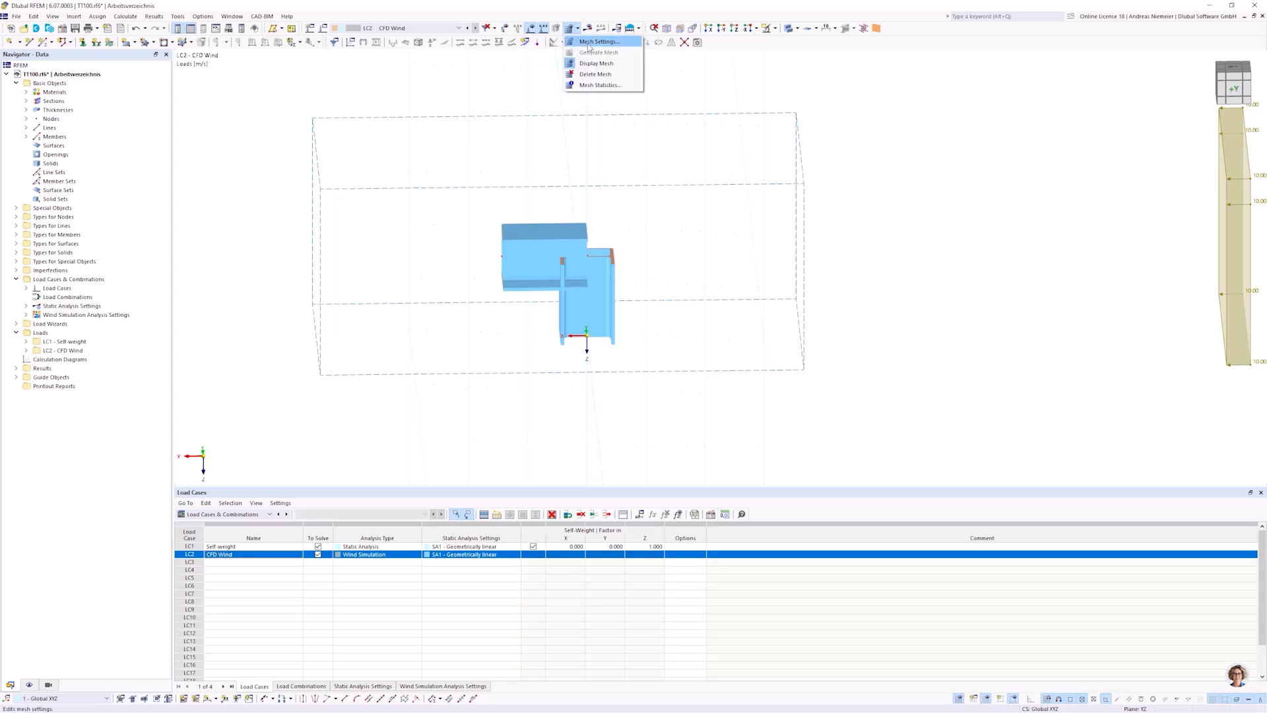
click(589, 42)
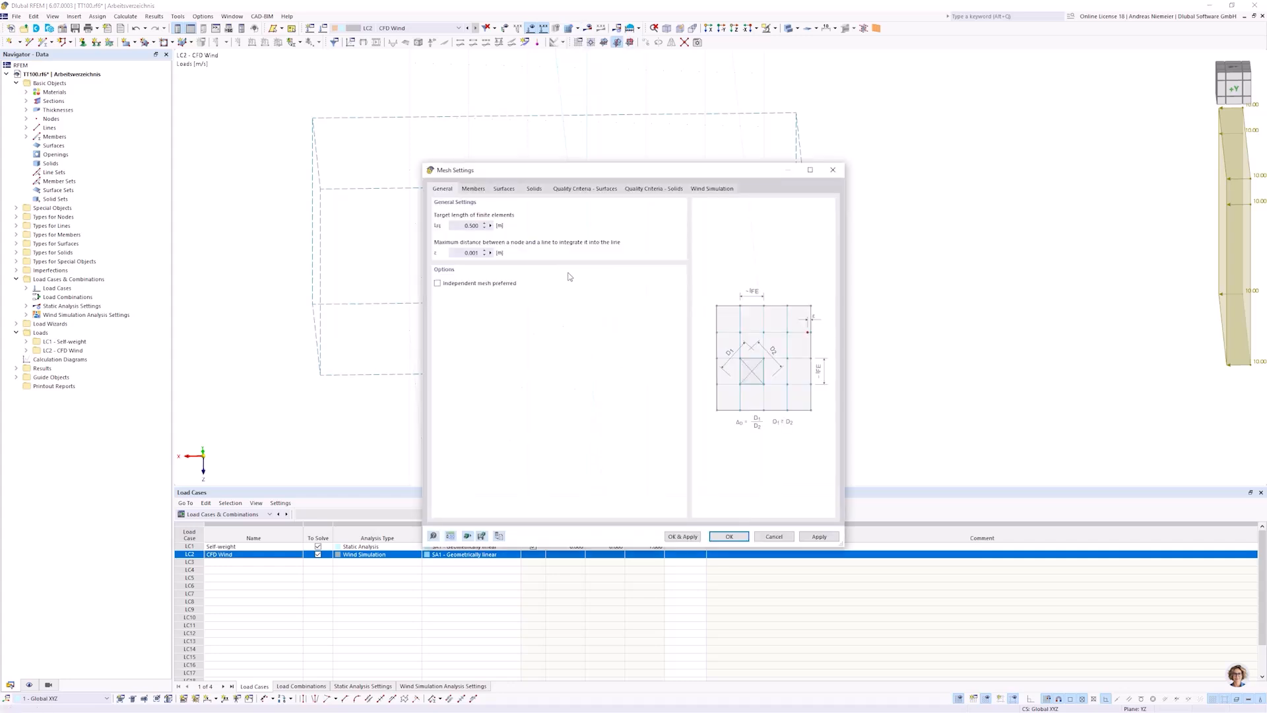
click(710, 189)
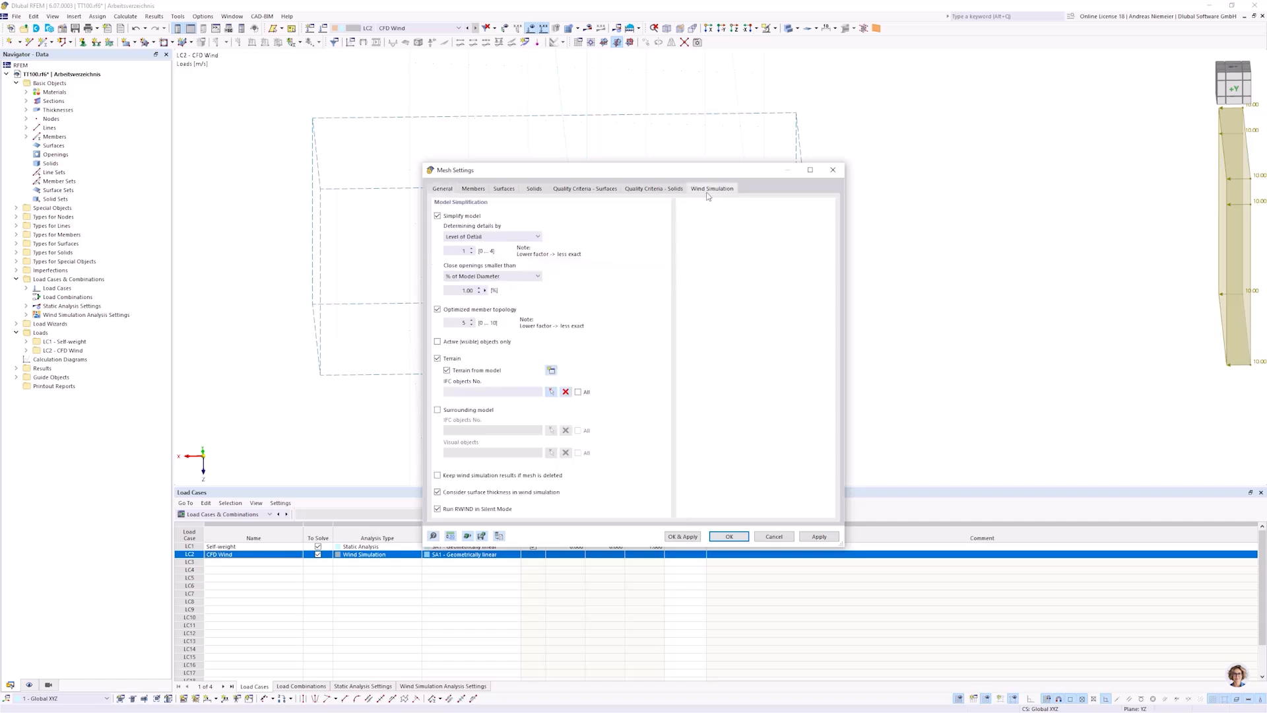
key(Tab)
click(729, 536)
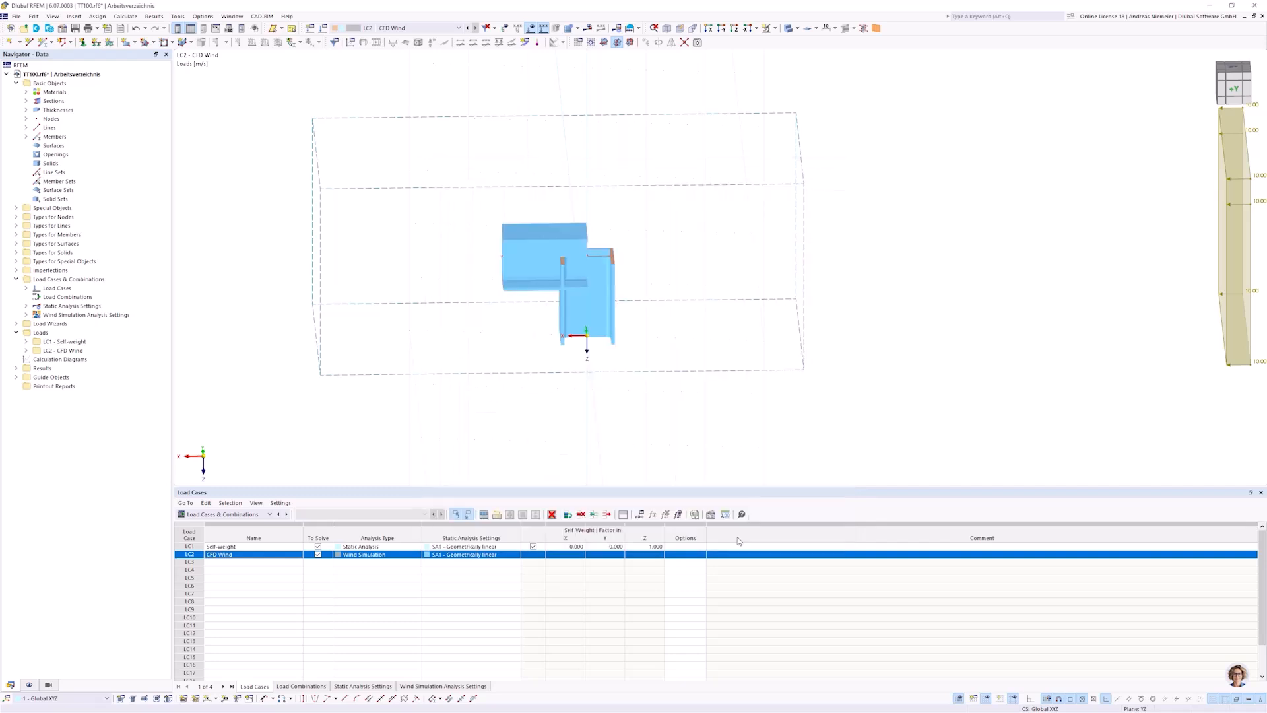
Reopen the joint in RWIND with the adjusted mesh settings and generate a new mesh despite the small wind tunnel.
click(125, 17)
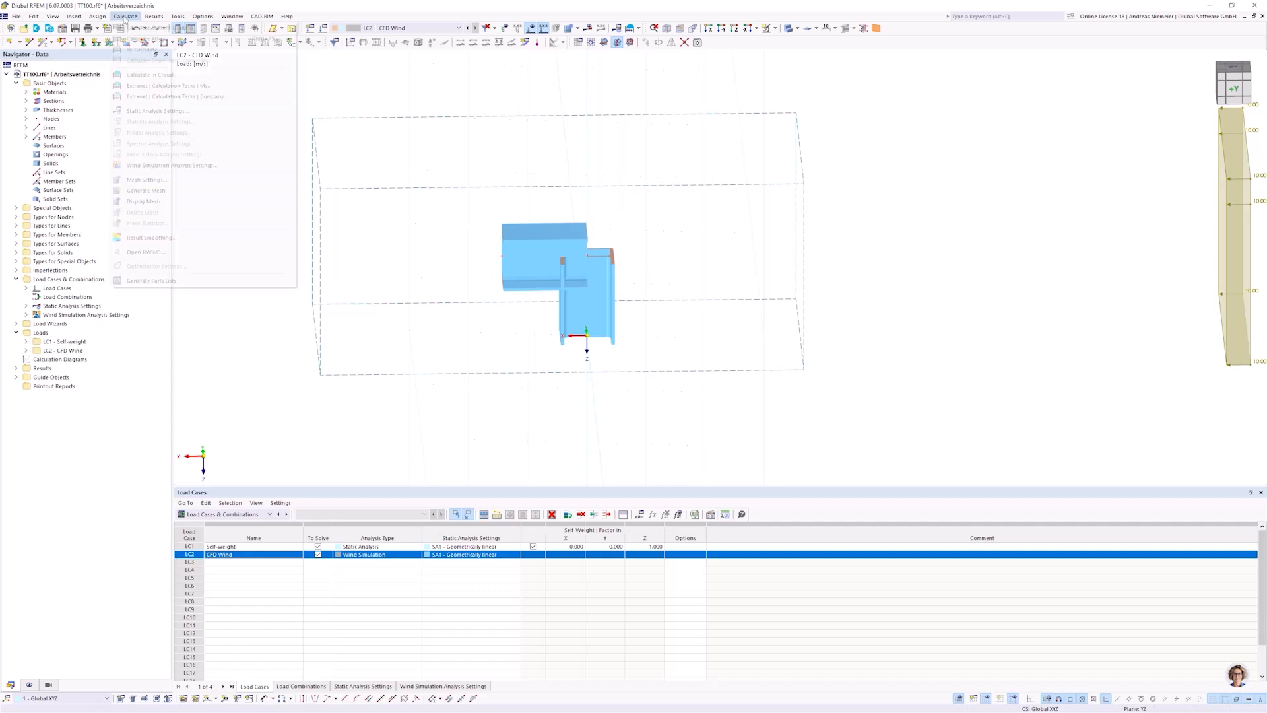
click(144, 252)
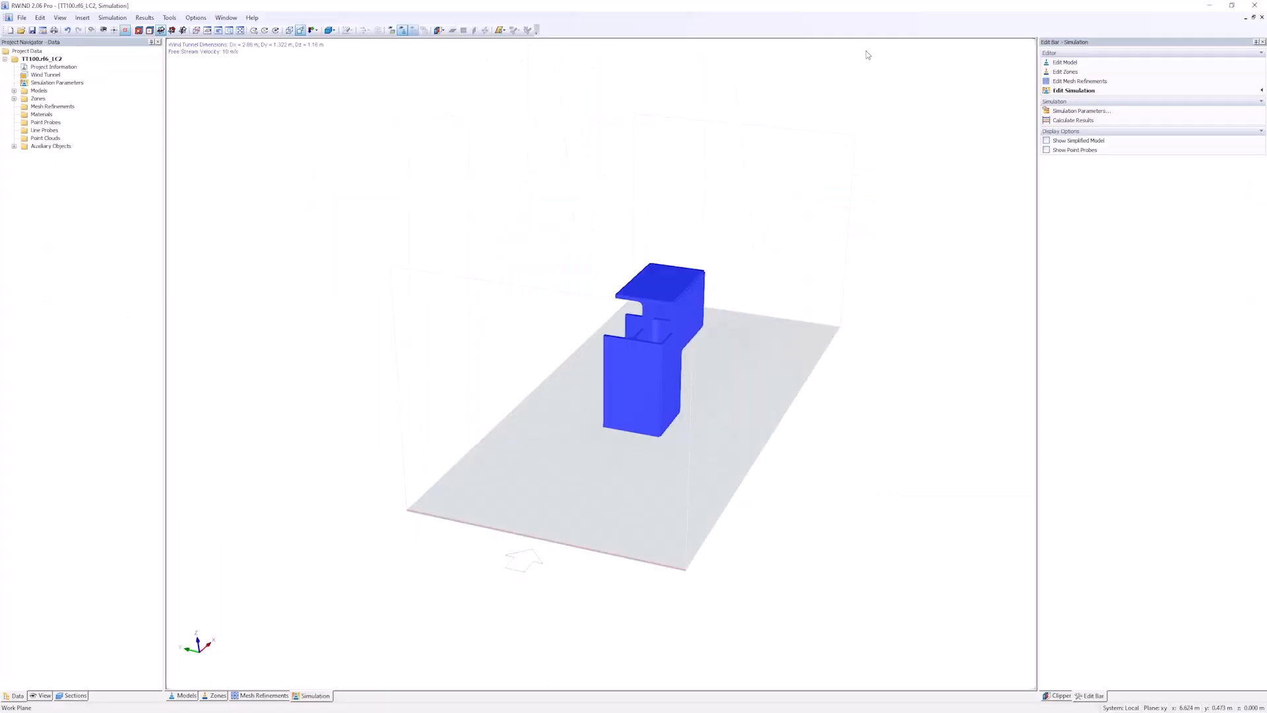
click(103, 16)
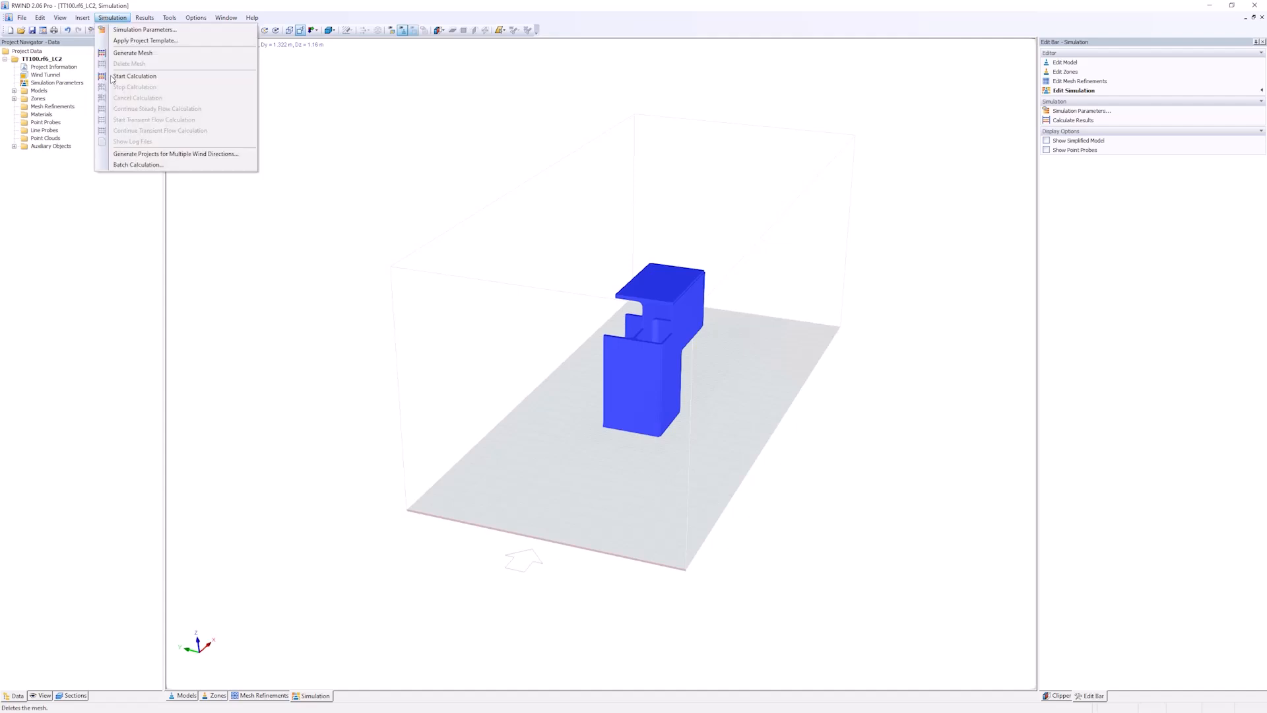
click(136, 53)
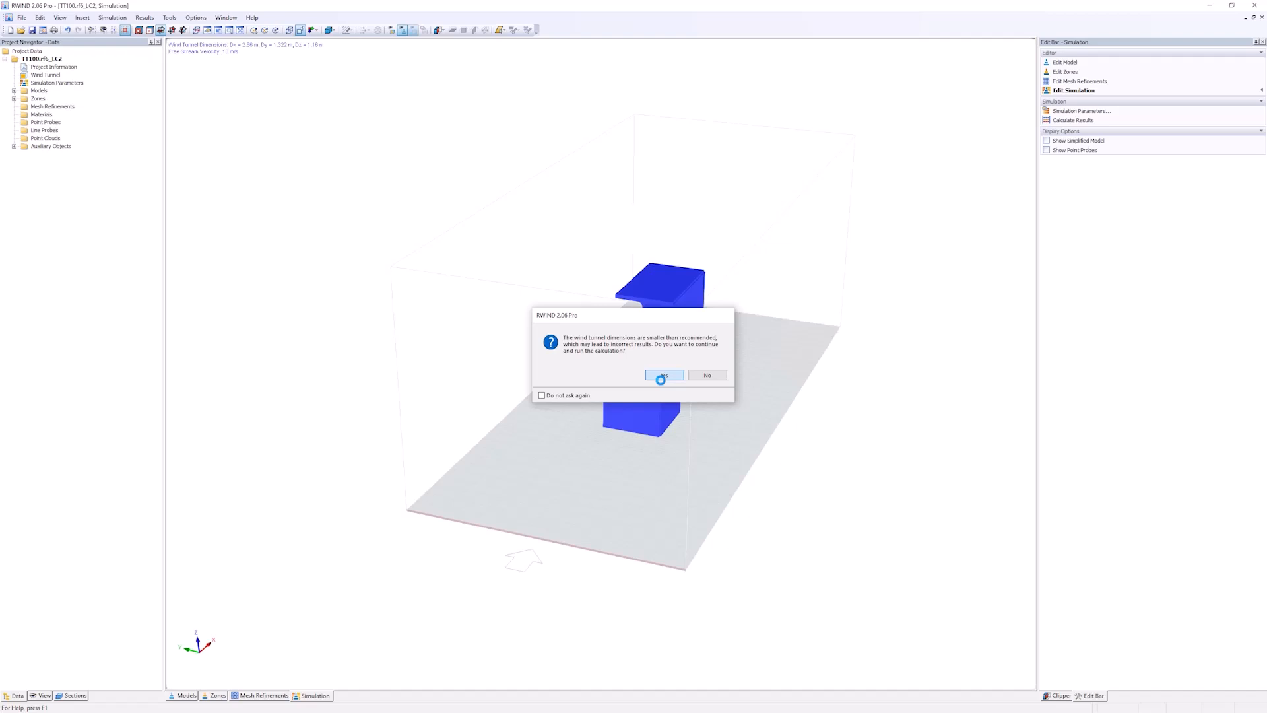
click(664, 375)
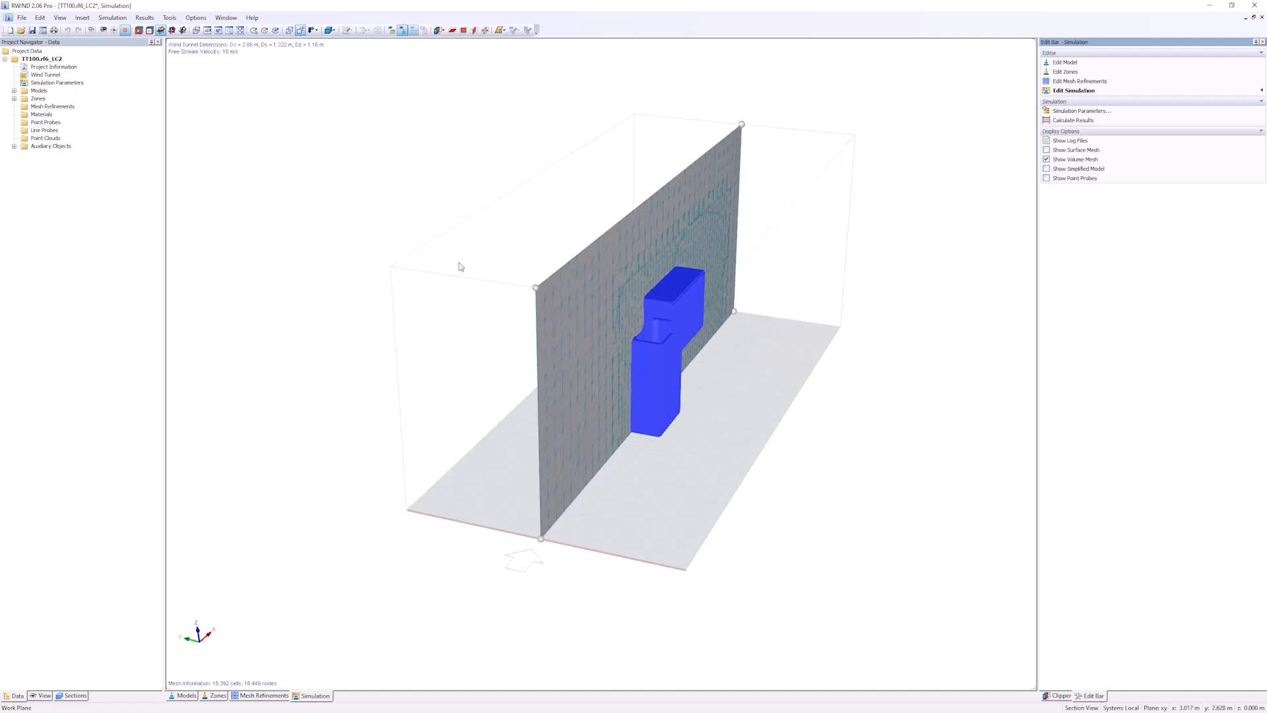
Display the simulated surface mesh of the frame corner, inspect its openings, and close RWIND without saving the changes.
ctrl+middle_drag(460, 266, 522, 269)
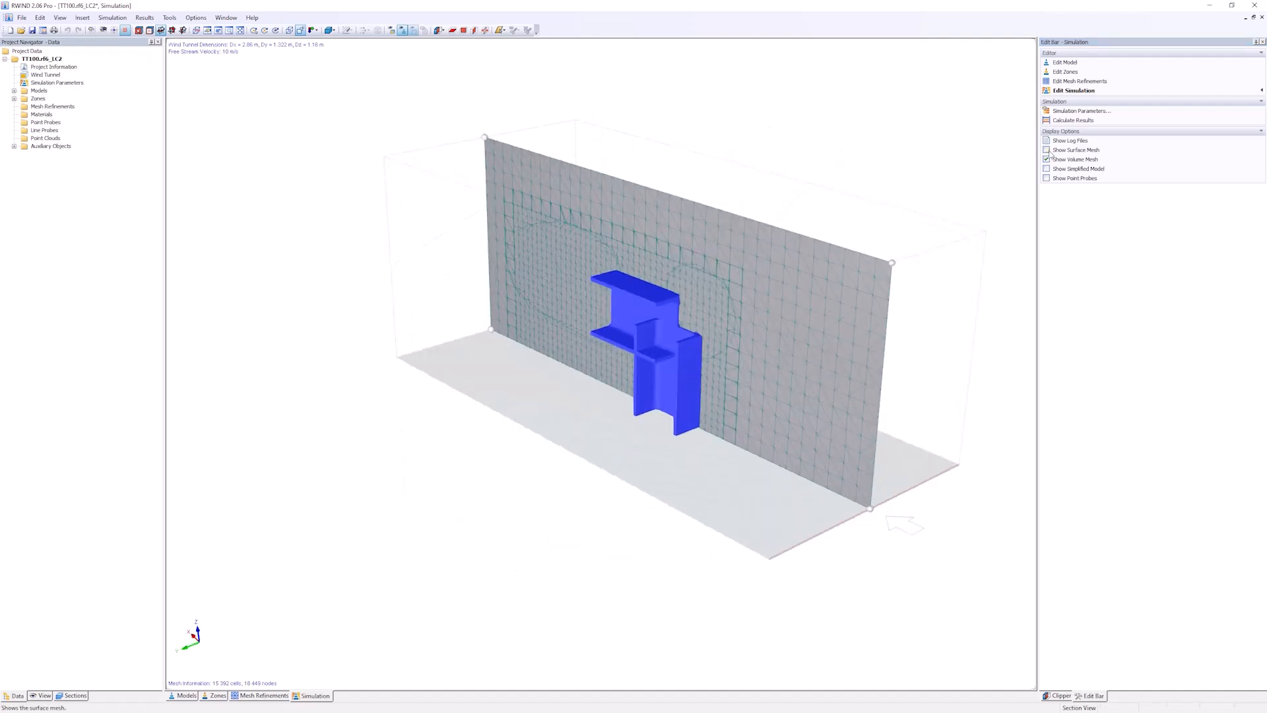
click(1047, 150)
scroll(689, 318, up, 3)
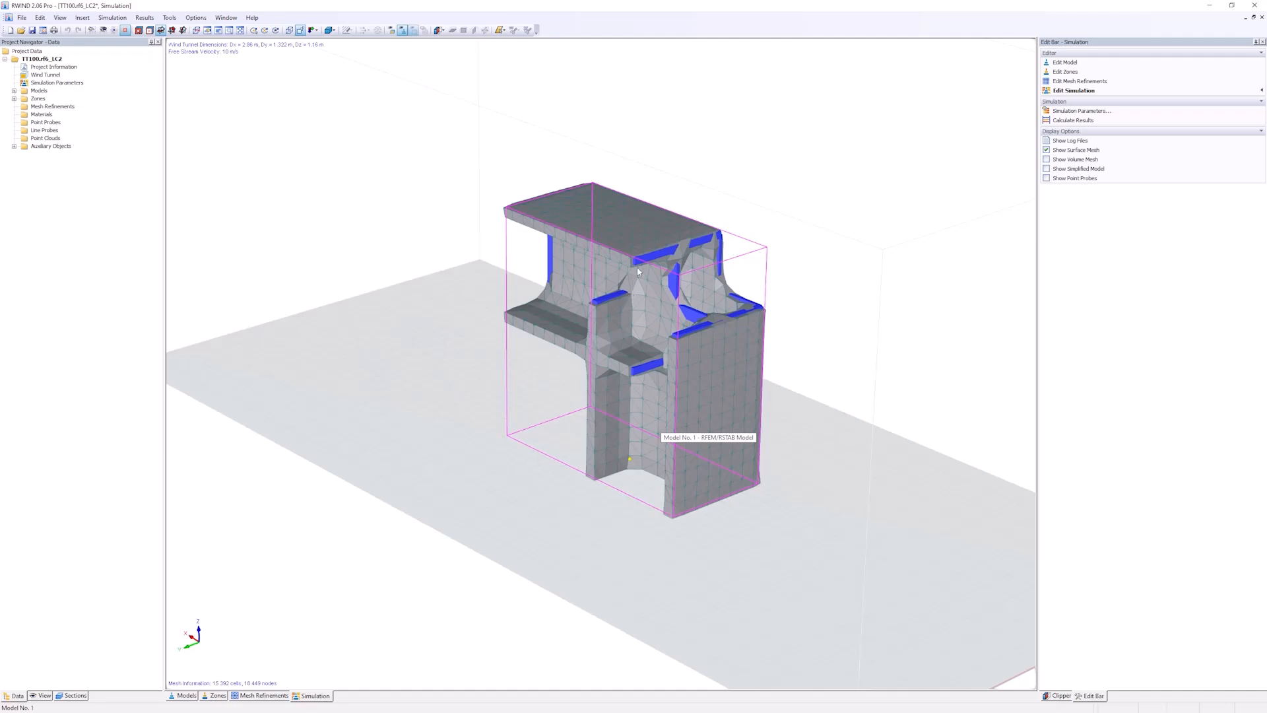
ctrl+middle_drag(769, 319, 675, 244)
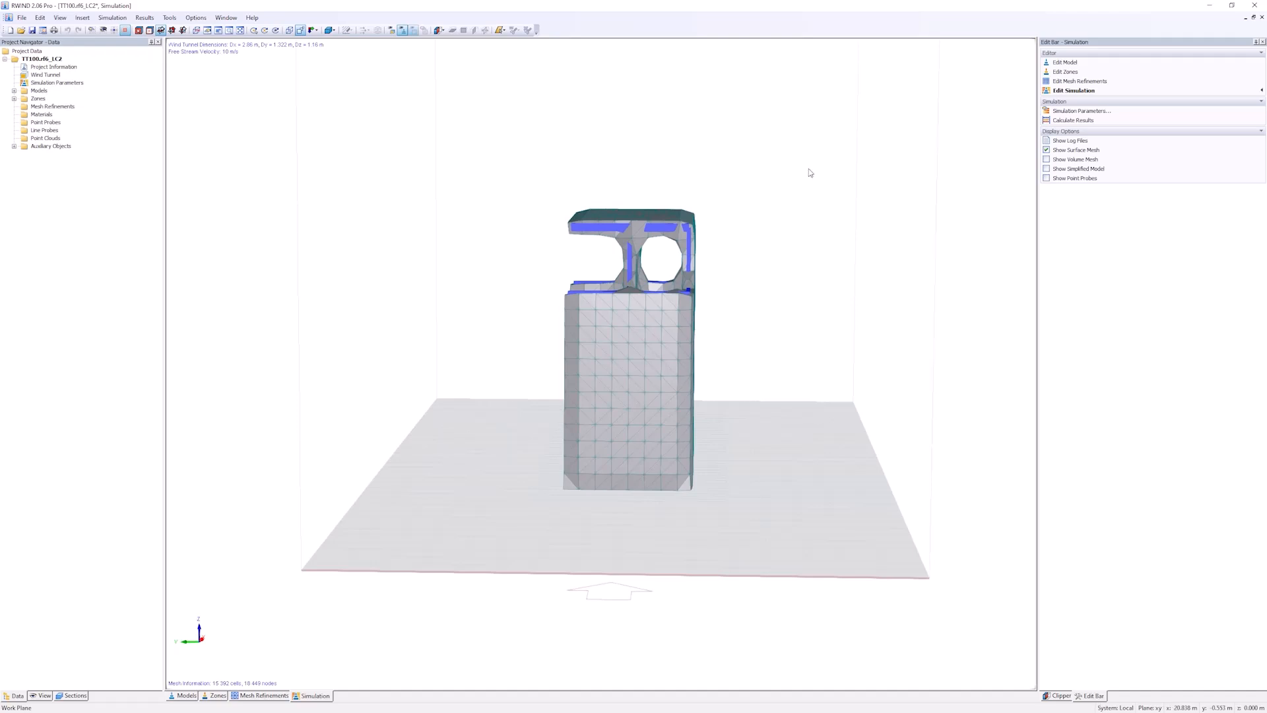
click(1253, 6)
click(665, 387)
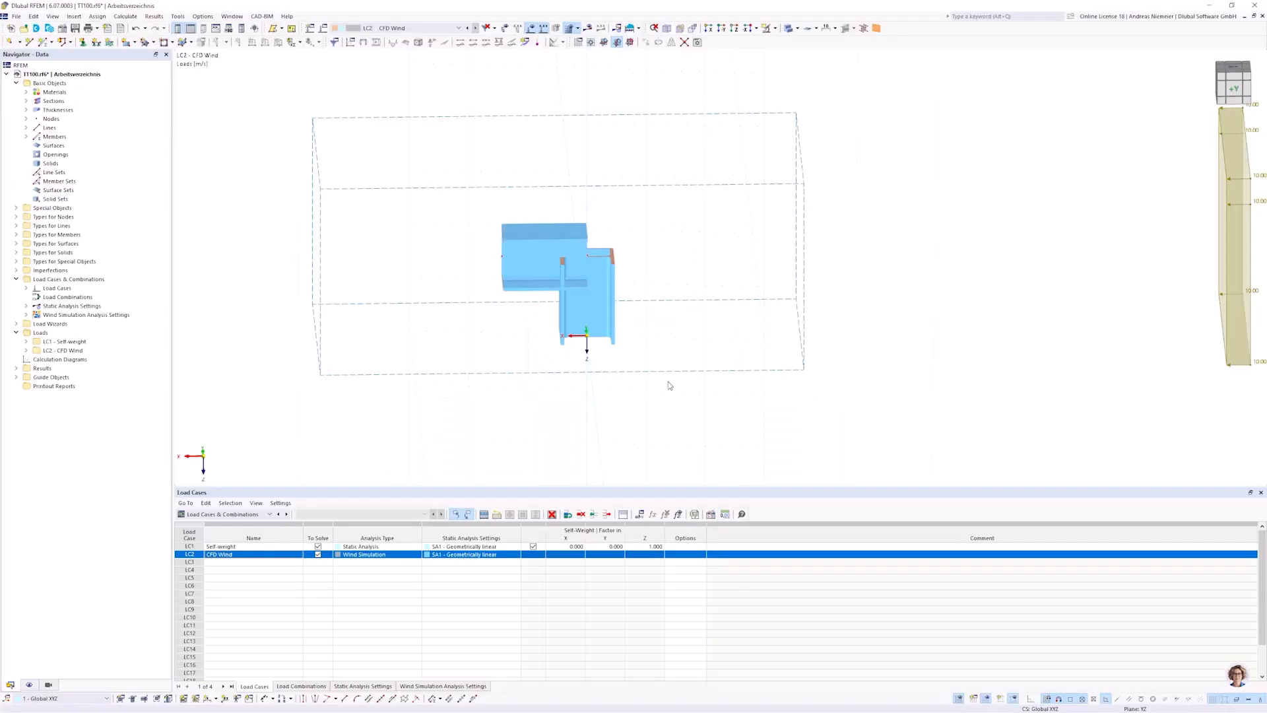
In the wind simulation mesh settings, set the threshold for closing small openings to 0.1 and apply the settings.
click(585, 43)
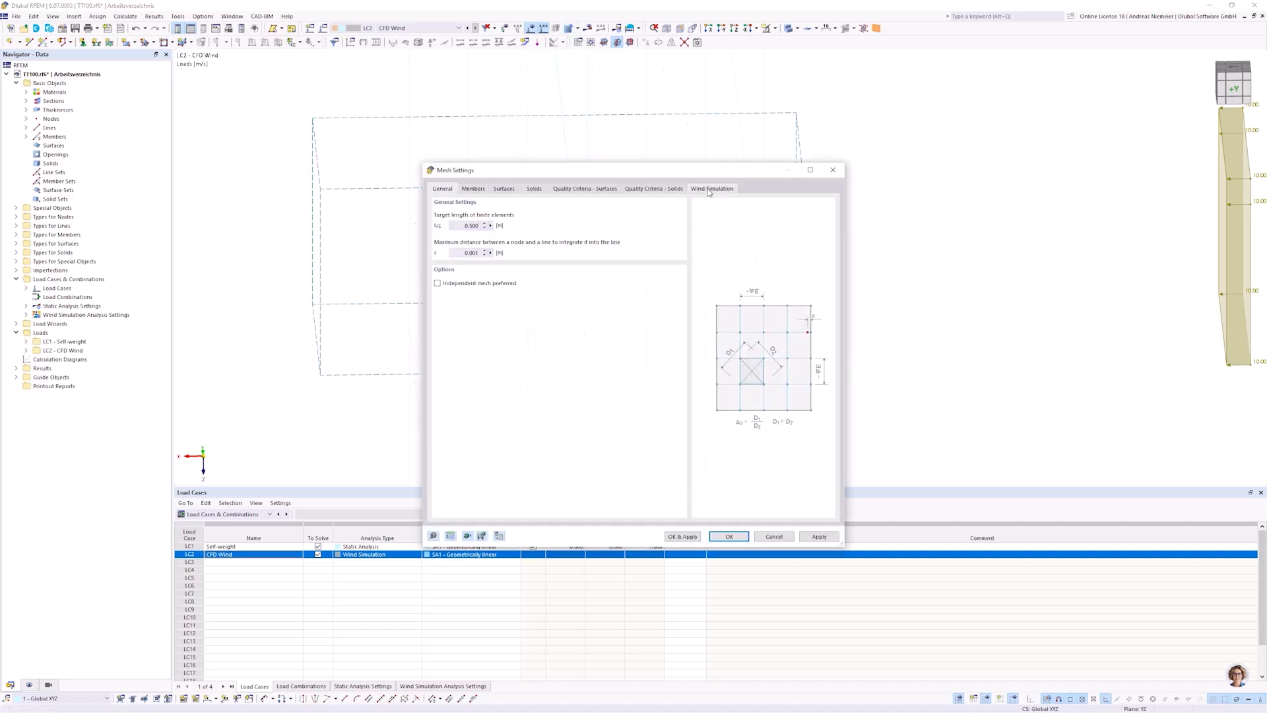
click(709, 190)
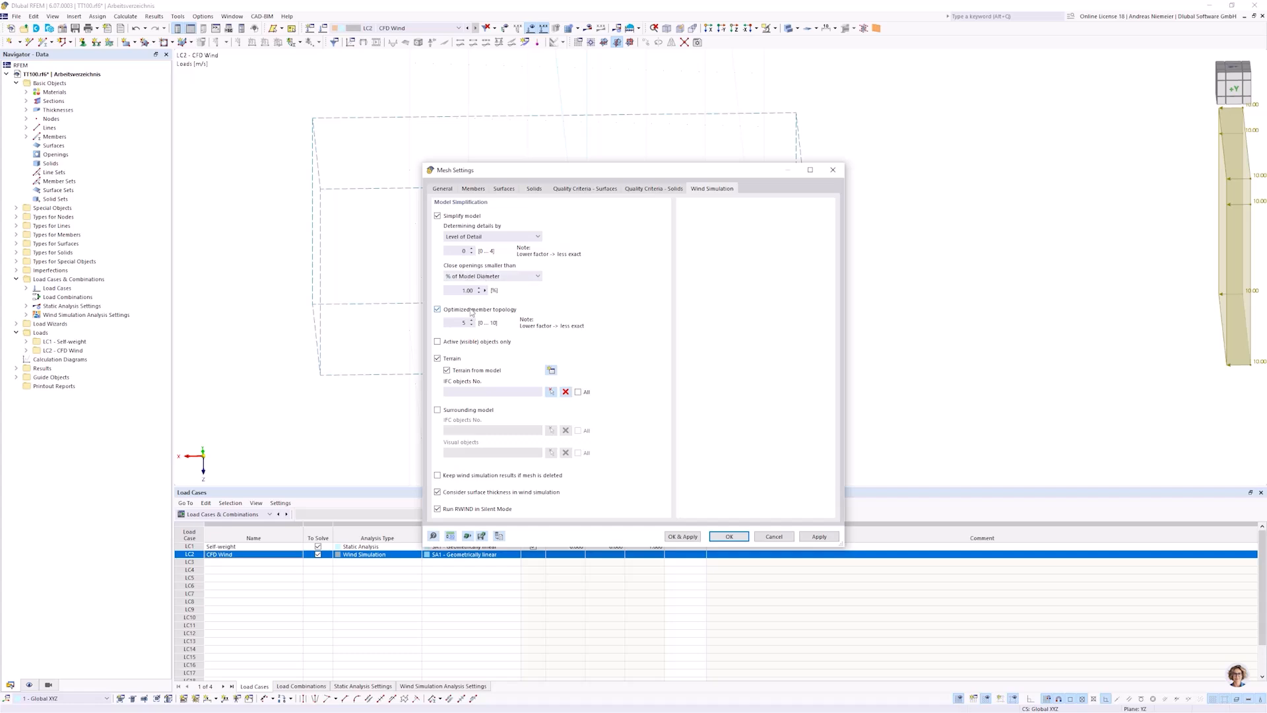
click(498, 276)
click(470, 284)
scroll(469, 280, down, 1)
click(466, 291)
text(0,1)
click(685, 536)
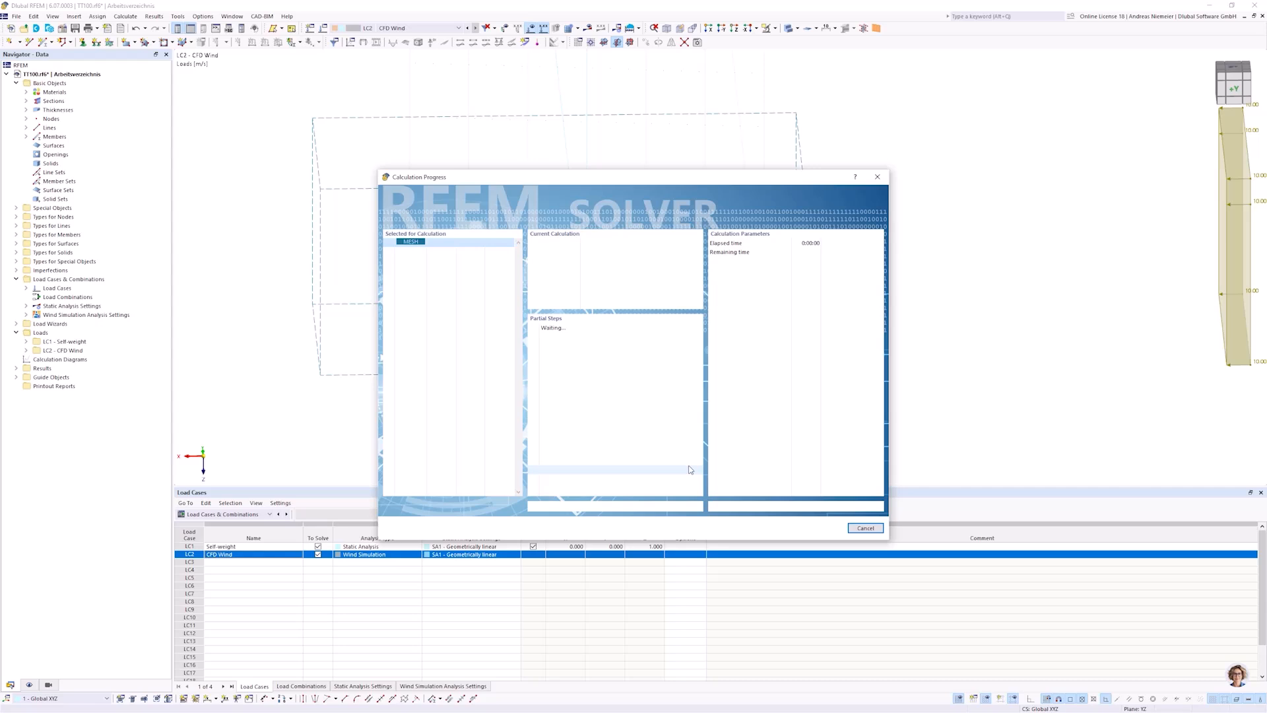
Open the CFD Wind load case in RWIND and run the simulation, continuing despite the small wind tunnel dimensions.
click(127, 16)
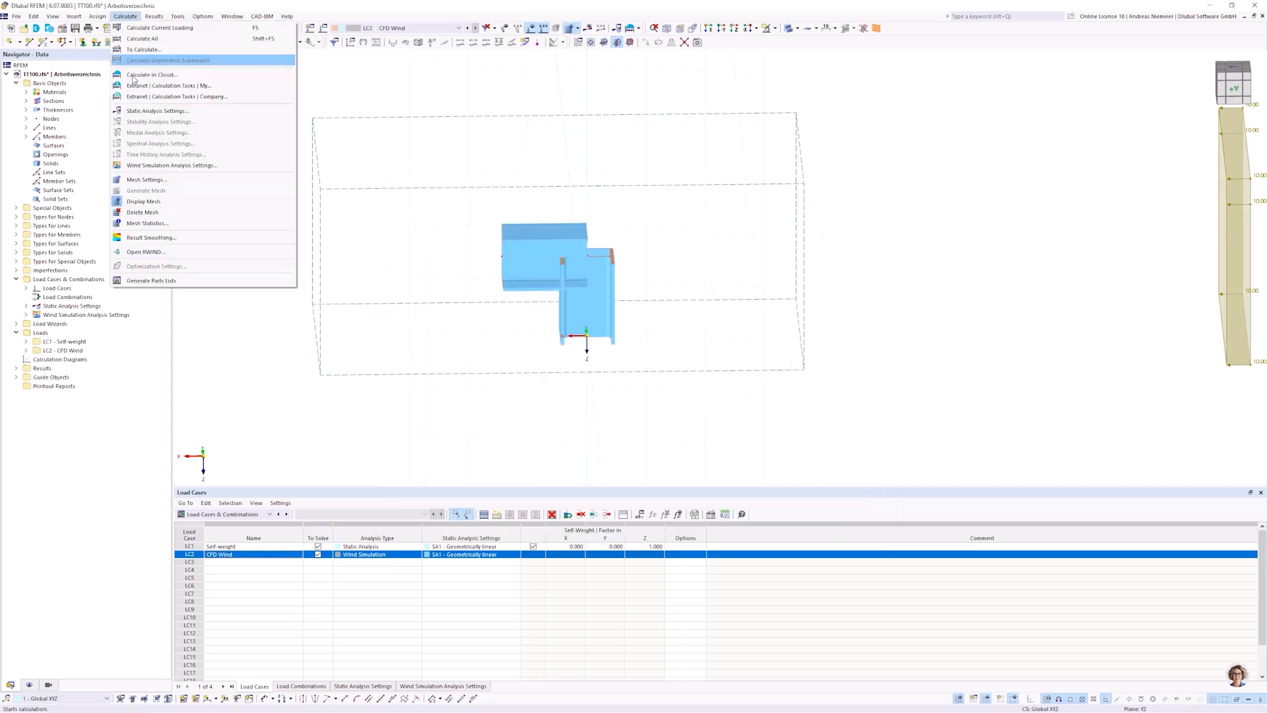
click(174, 253)
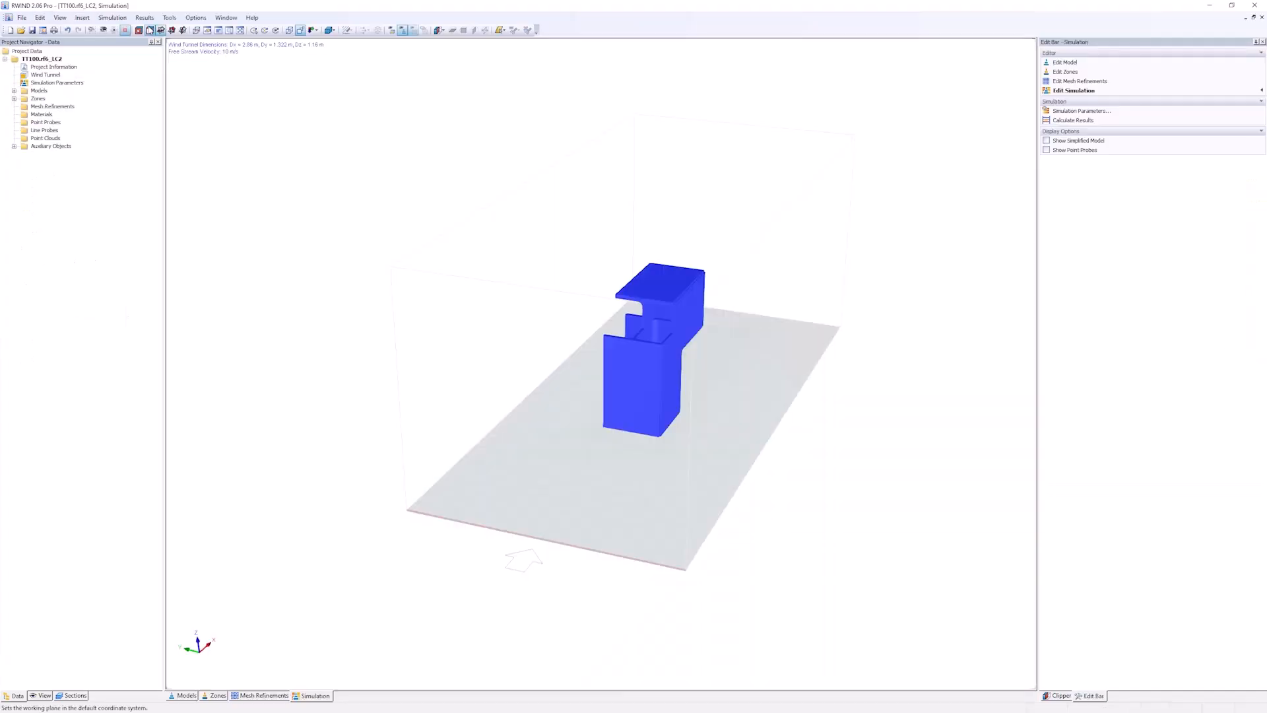
click(112, 17)
click(125, 77)
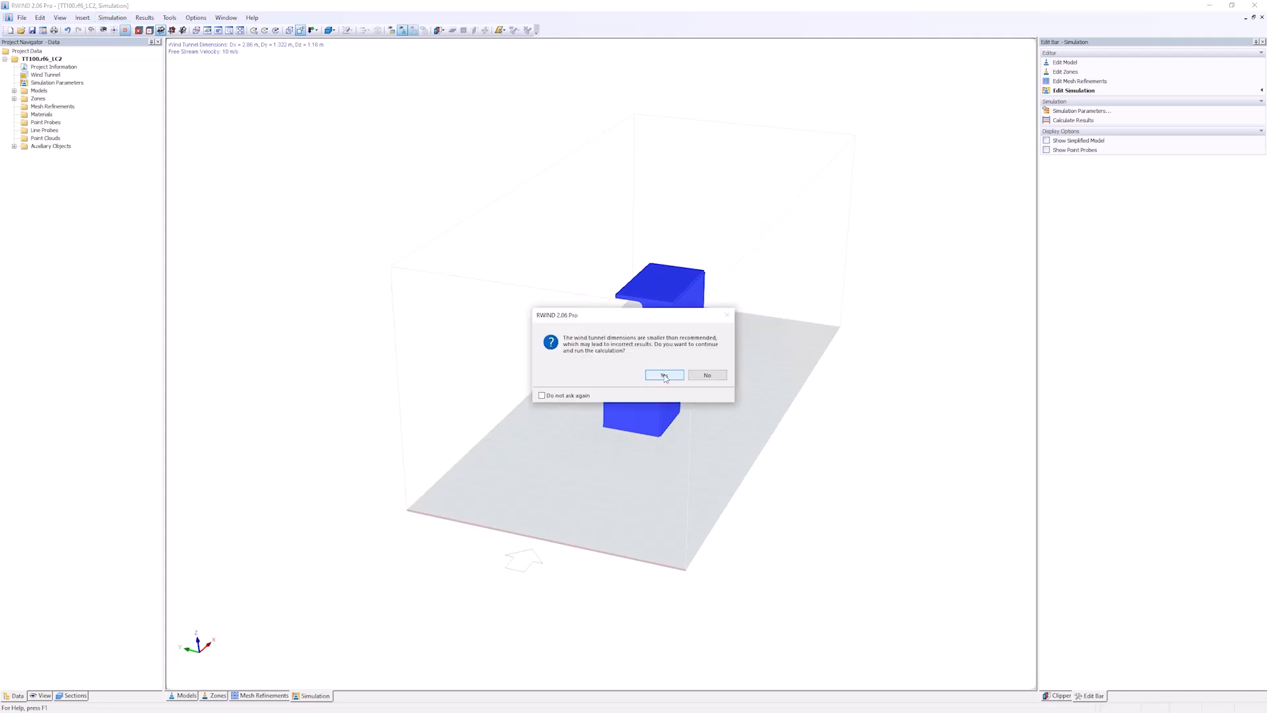
click(664, 375)
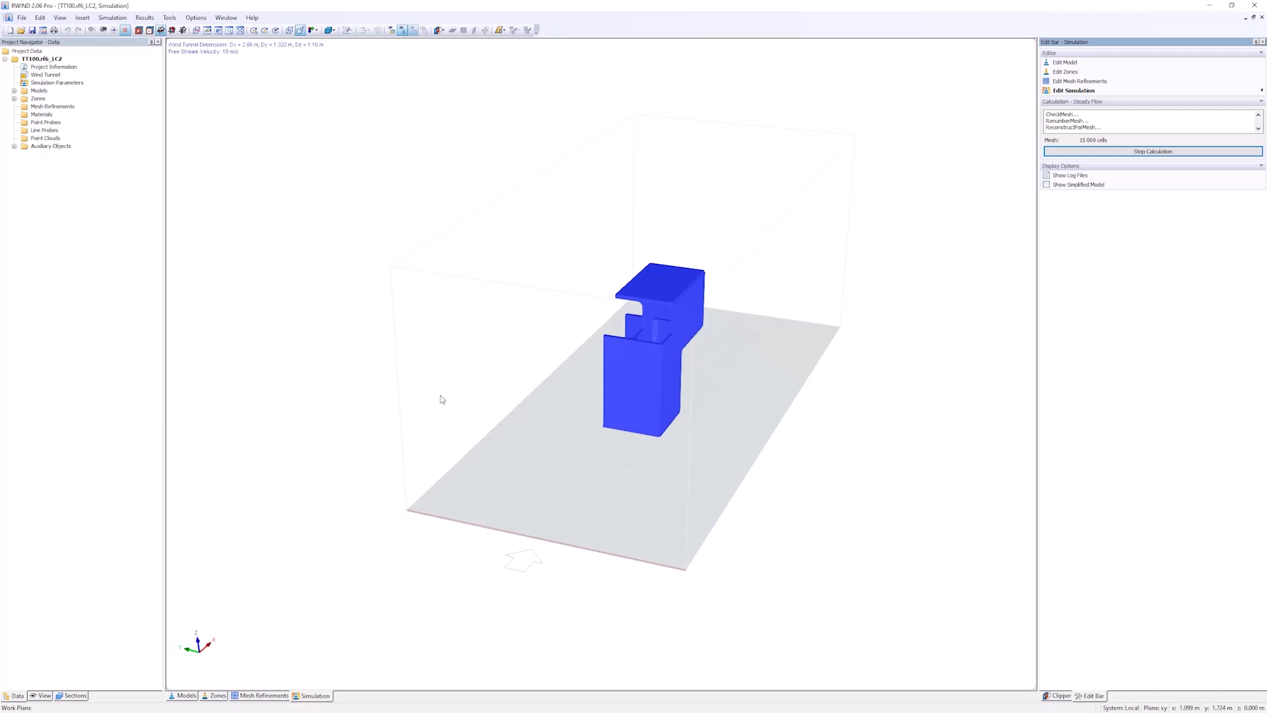
Examine the surface mesh of the recalculated frame corner from several sides, and close RWIND without saving the changes.
middle_drag(422, 390, 687, 383)
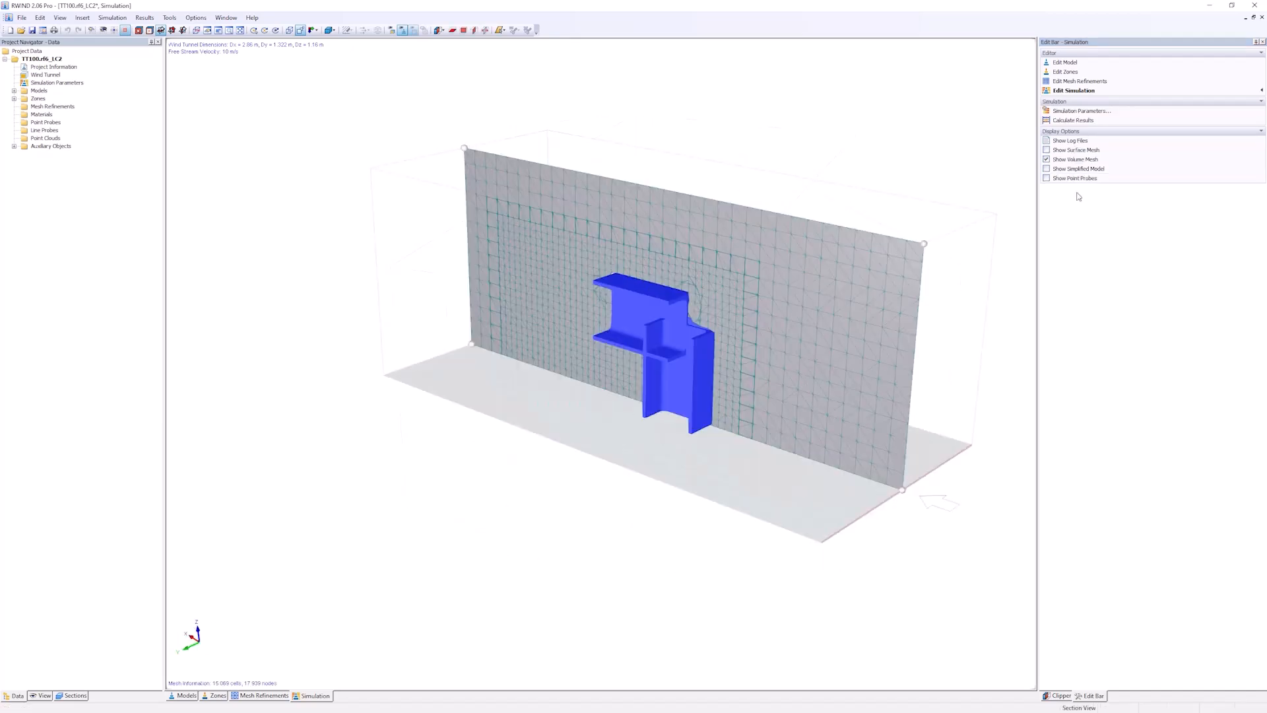
click(1047, 150)
middle_drag(928, 343, 616, 292)
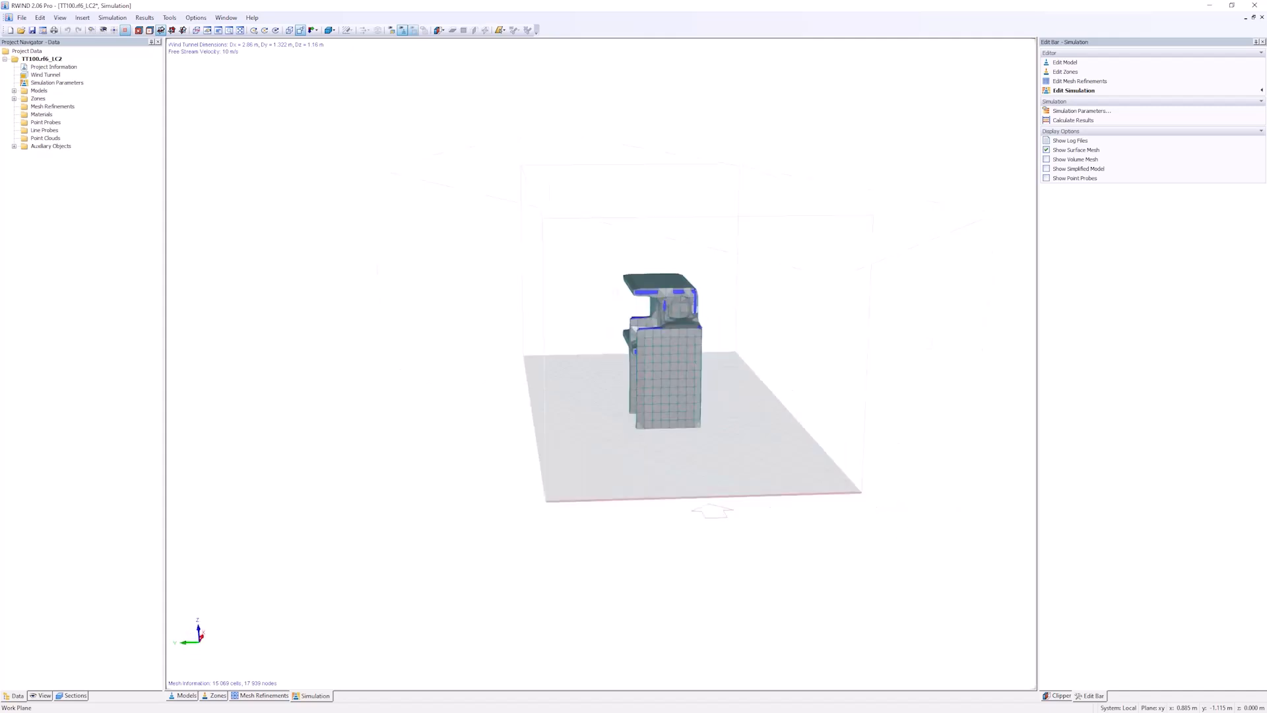
scroll(654, 276, up, 3)
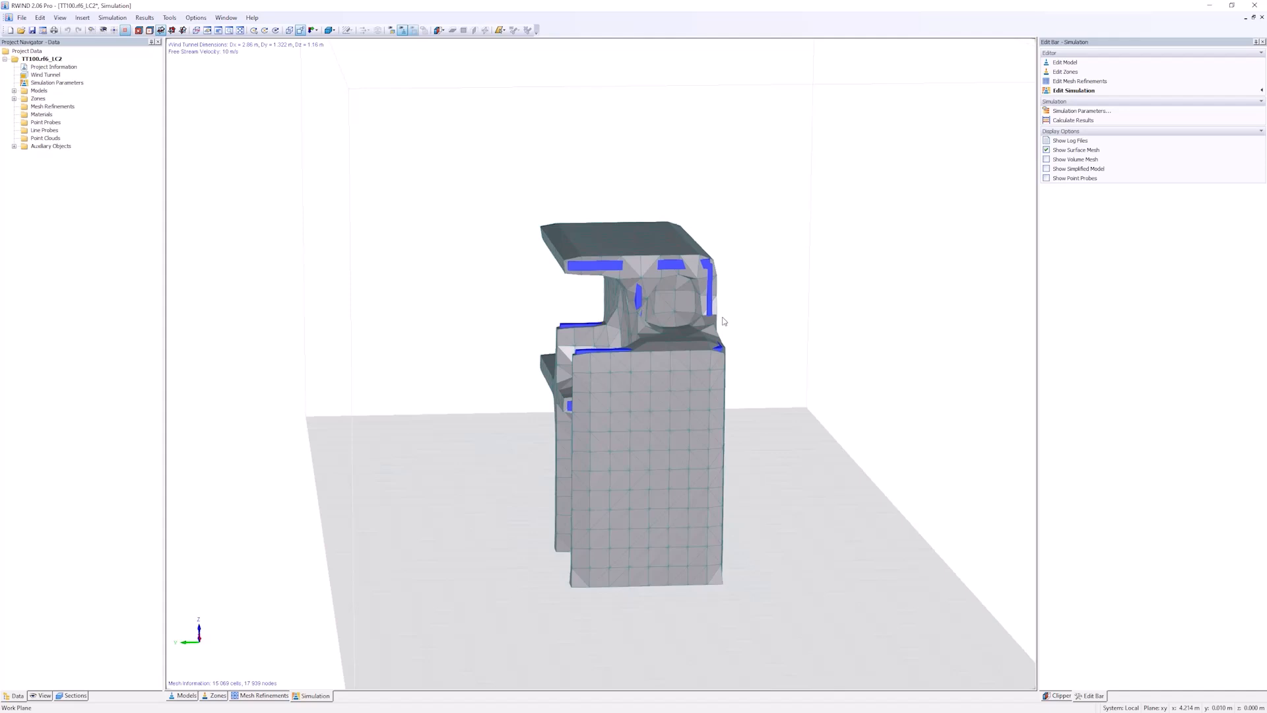
ctrl+middle_drag(321, 290, 581, 302)
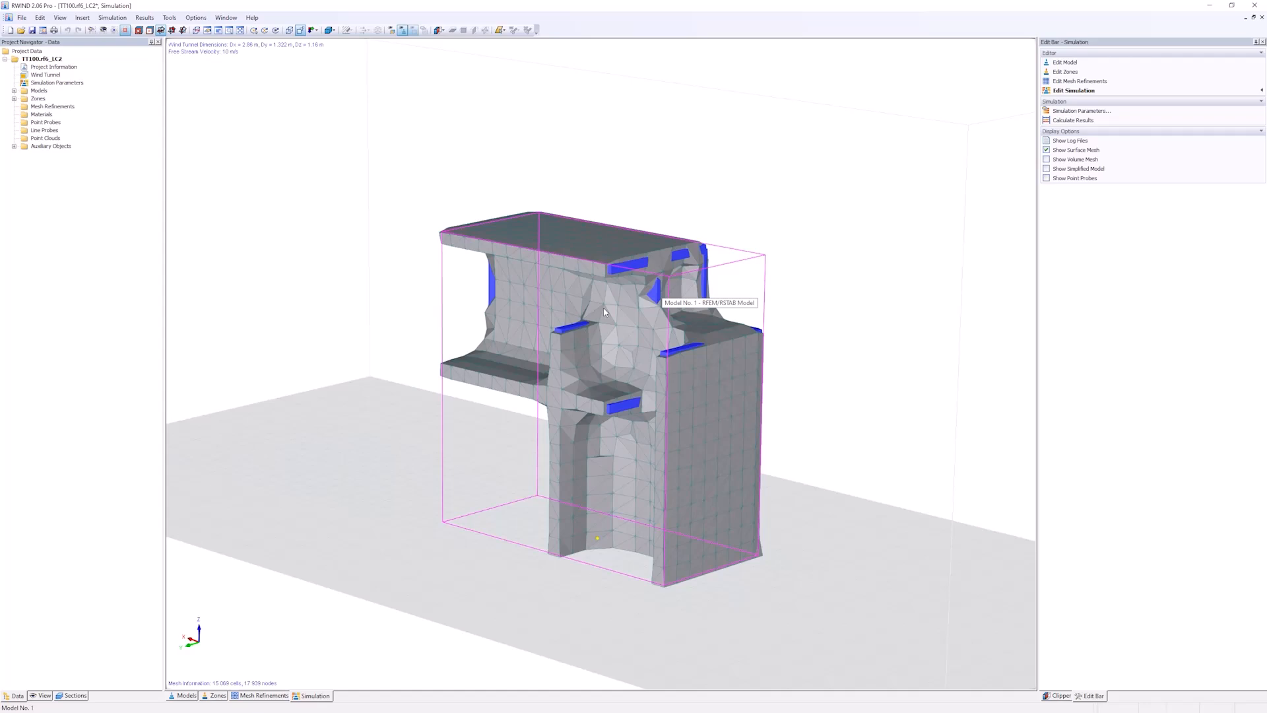
ctrl+middle_drag(605, 312, 651, 276)
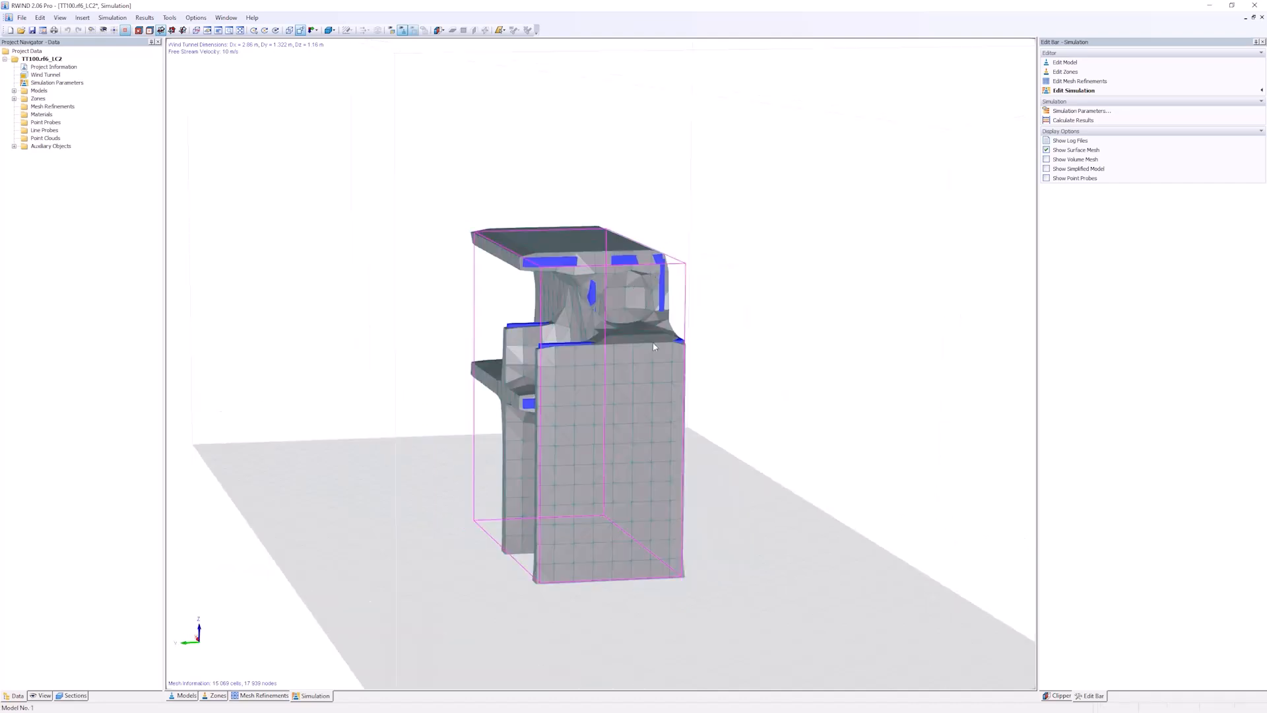
scroll(613, 288, up, 2)
scroll(635, 327, down, 2)
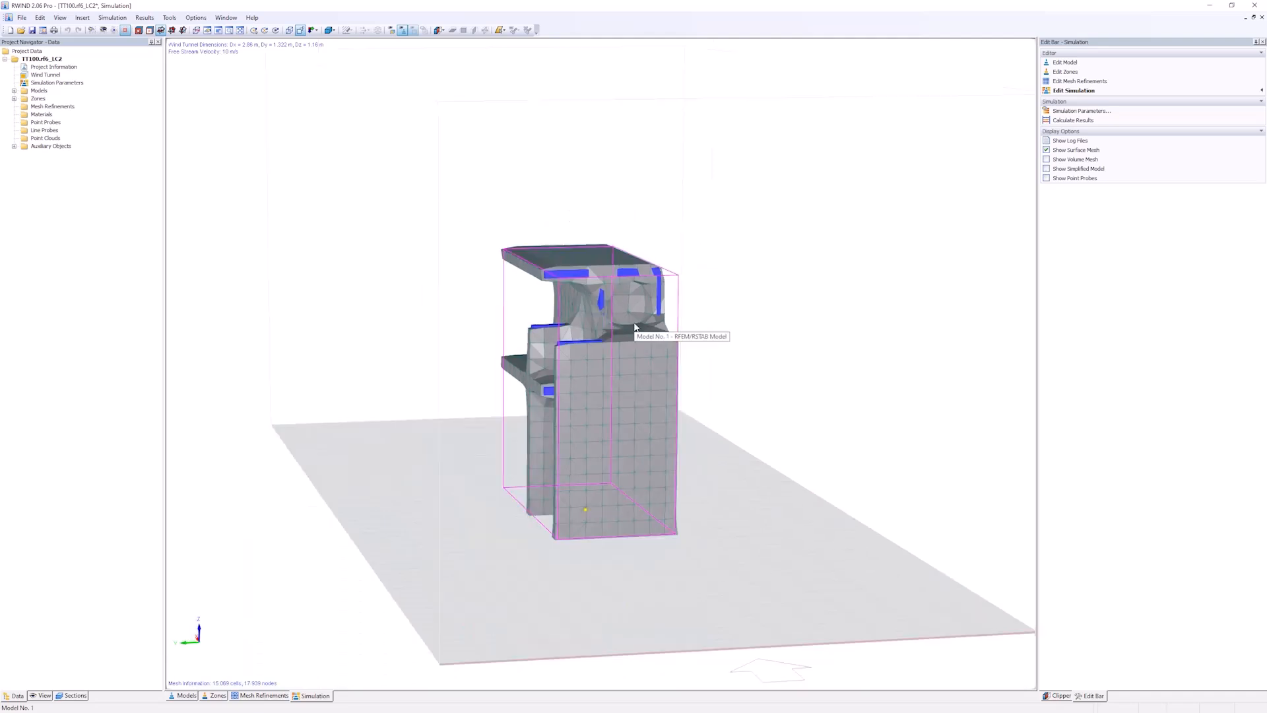
ctrl+middle_drag(633, 372, 806, 374)
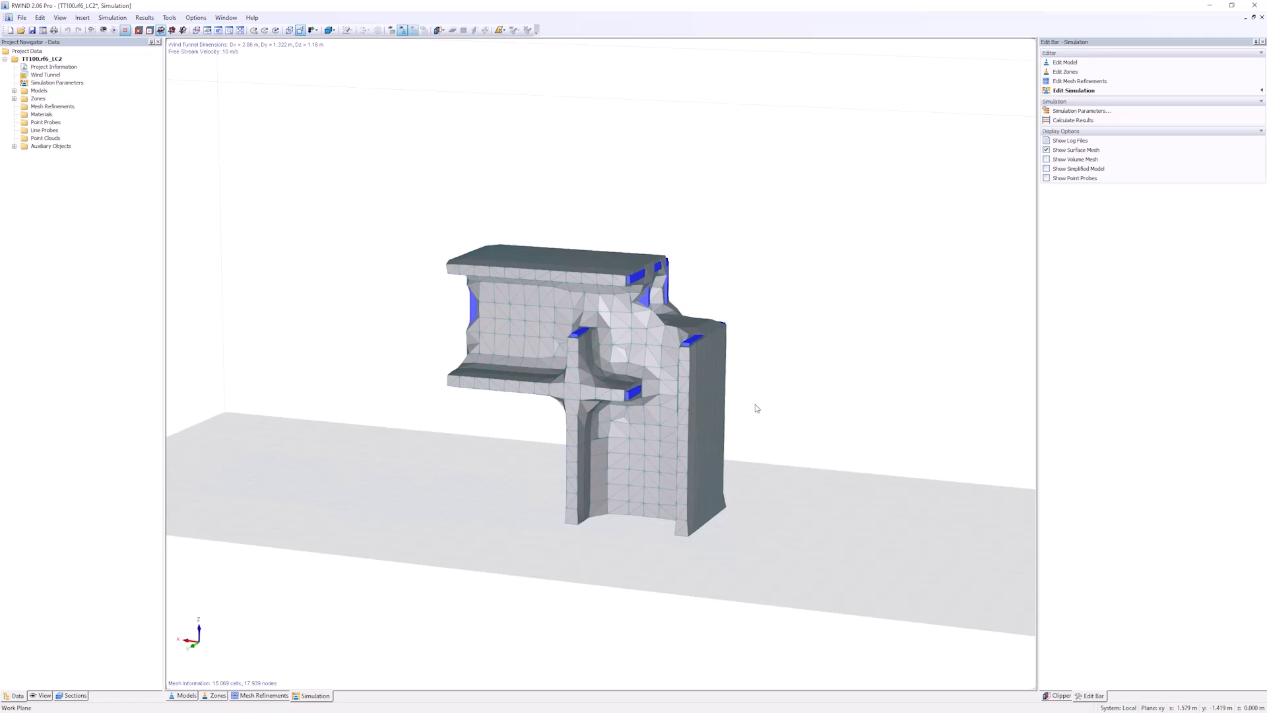
click(1253, 6)
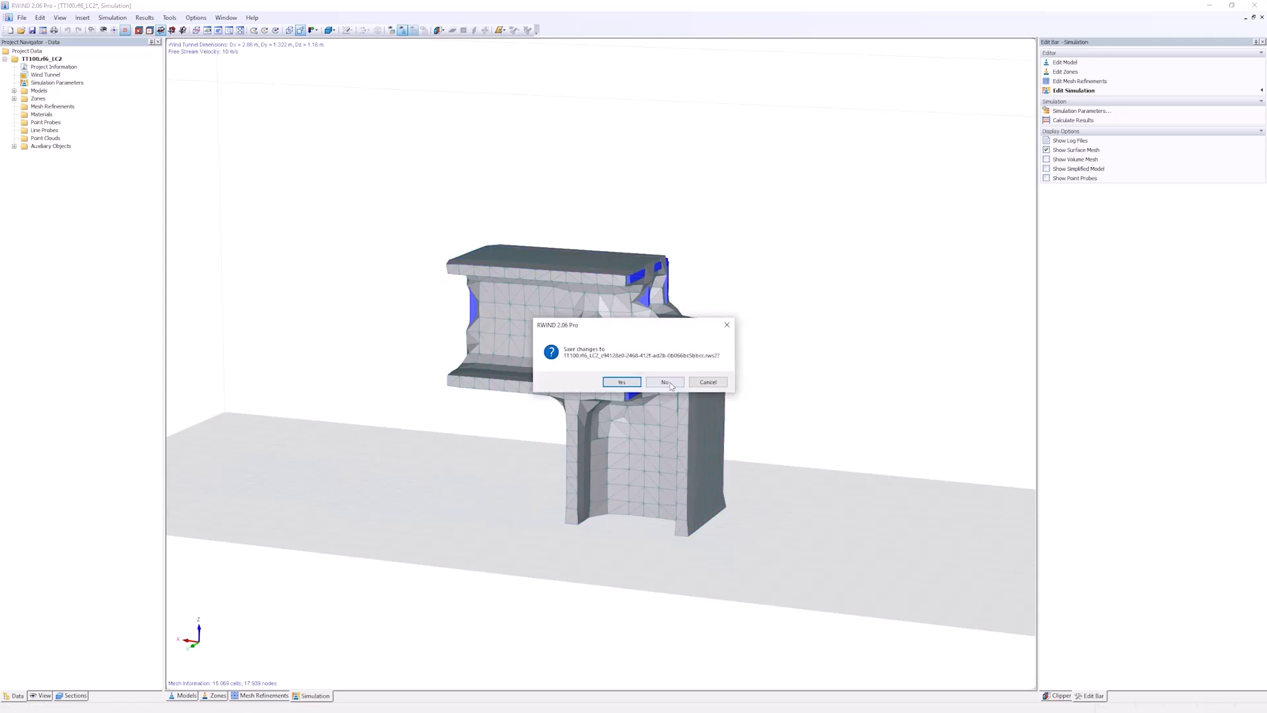
click(665, 382)
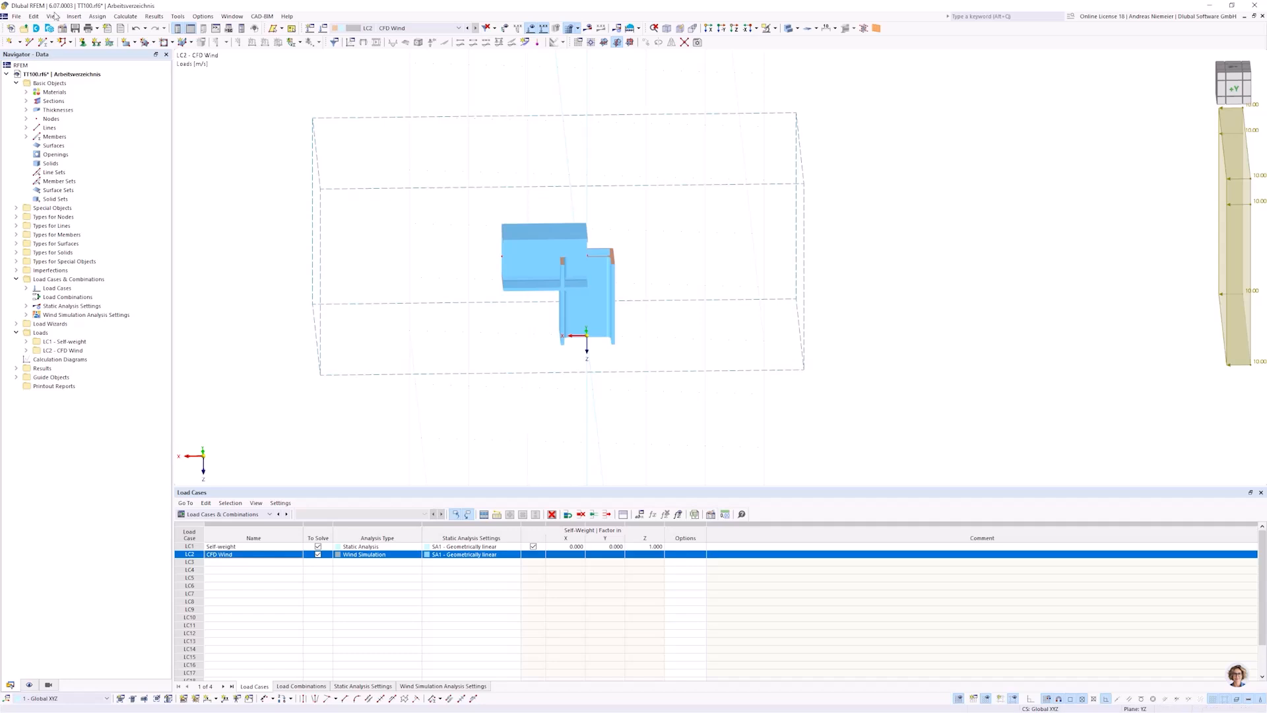
Open the model file Mixed Model.rf6 from the RWIND Webinar Workflow folder.
click(18, 16)
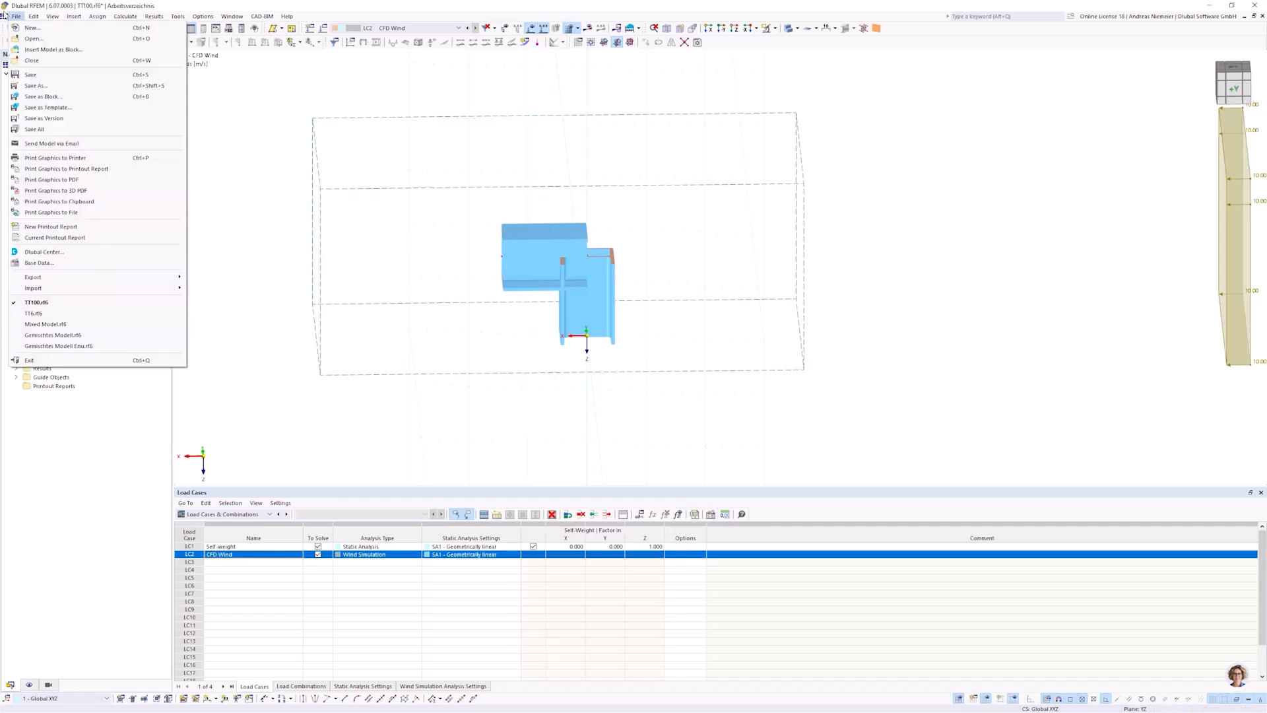
click(33, 40)
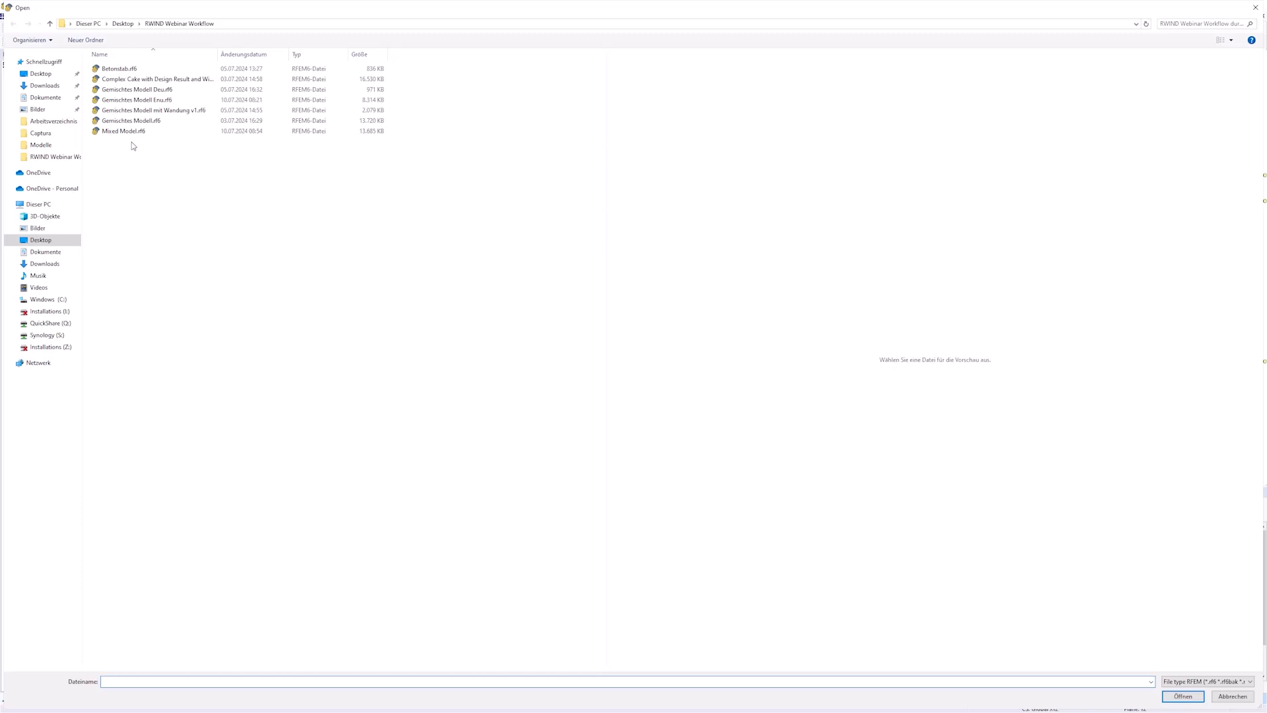
click(130, 132)
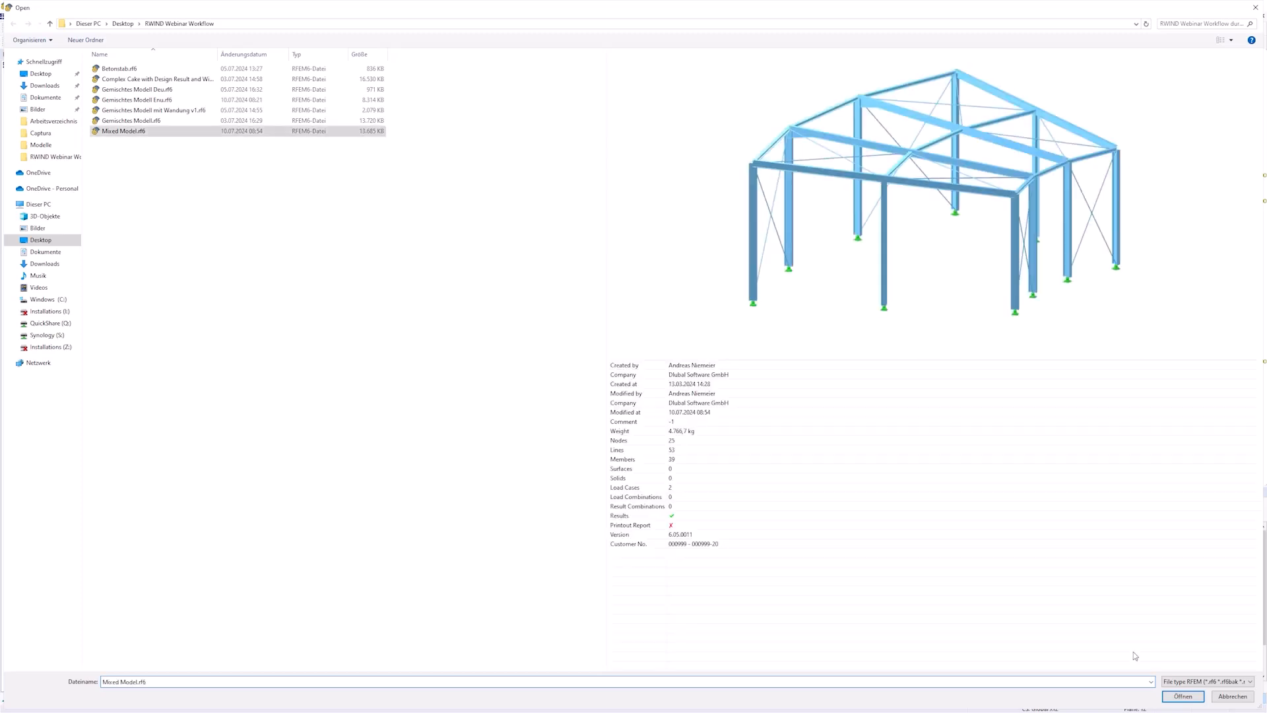
click(1184, 699)
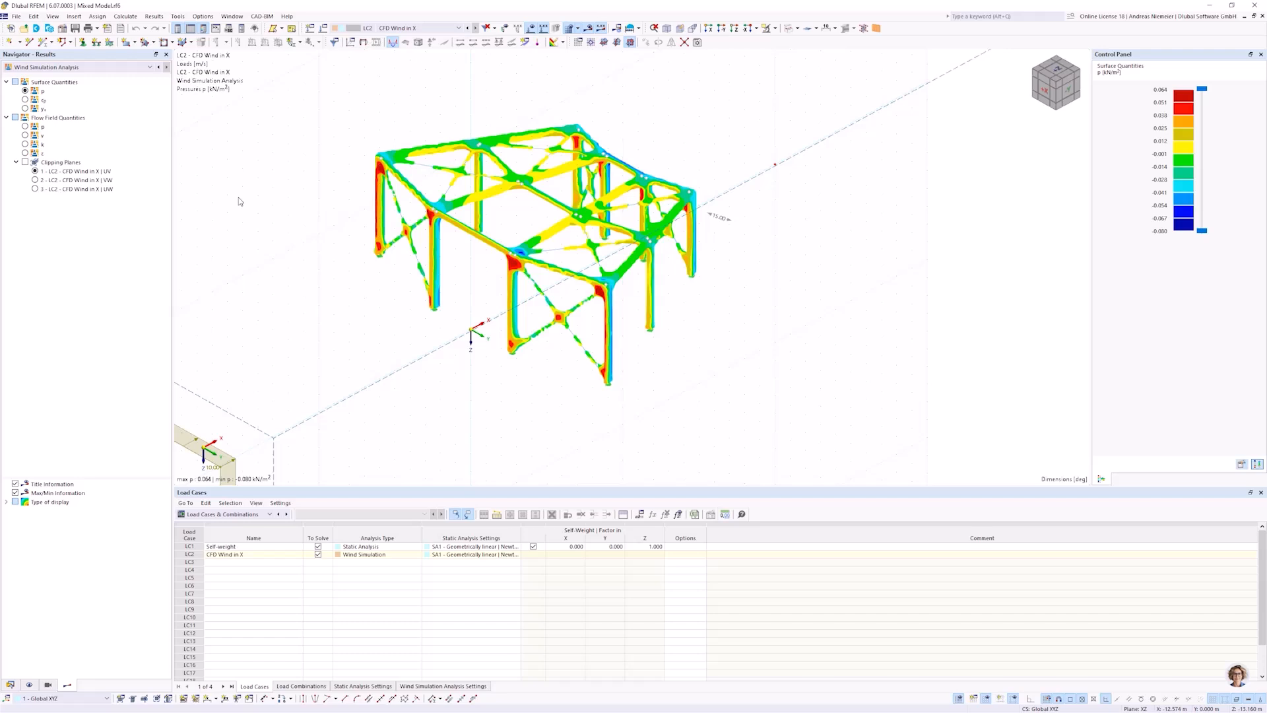
Hide the wind loads and results of the hall frame and display its members as solid sections.
click(89, 67)
click(90, 75)
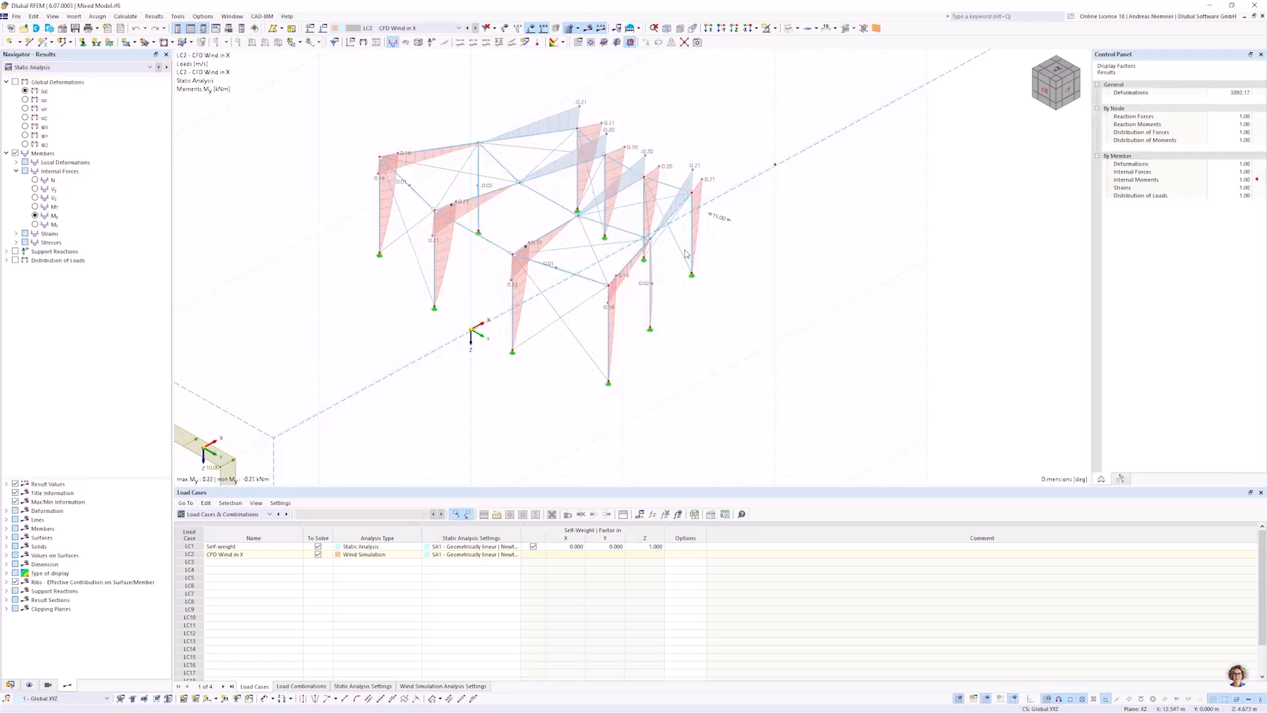
click(530, 29)
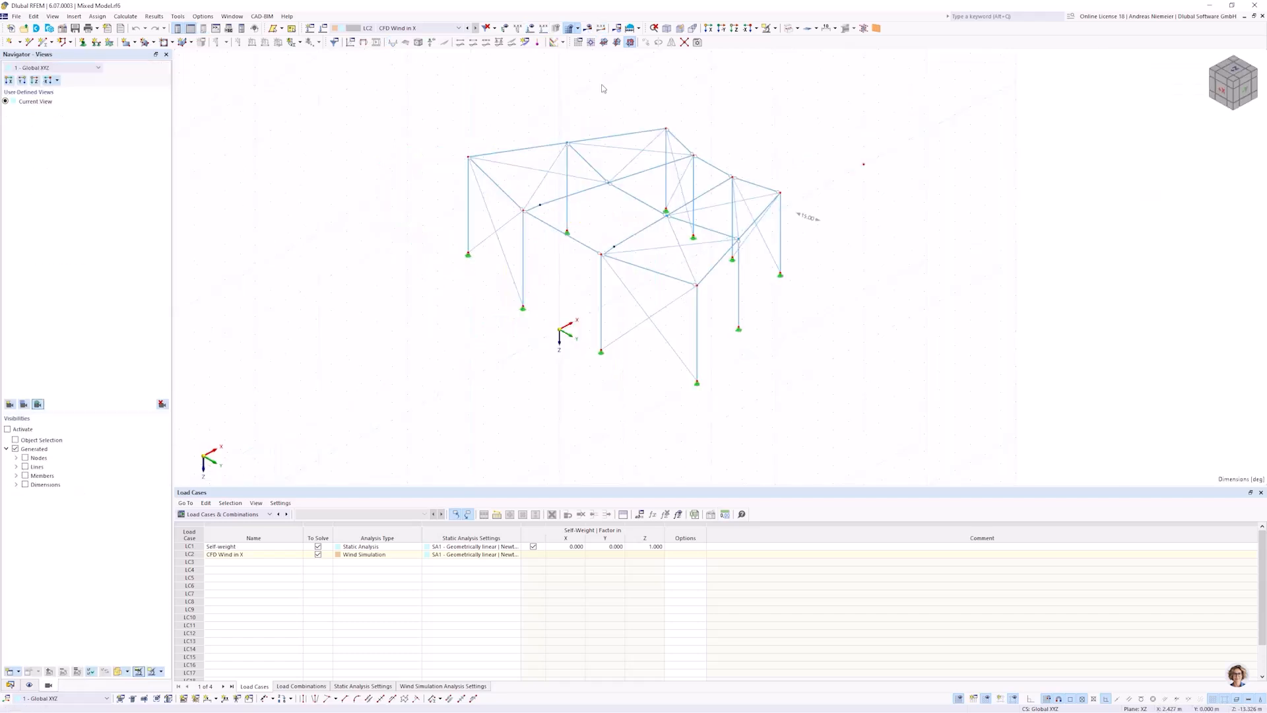
click(789, 29)
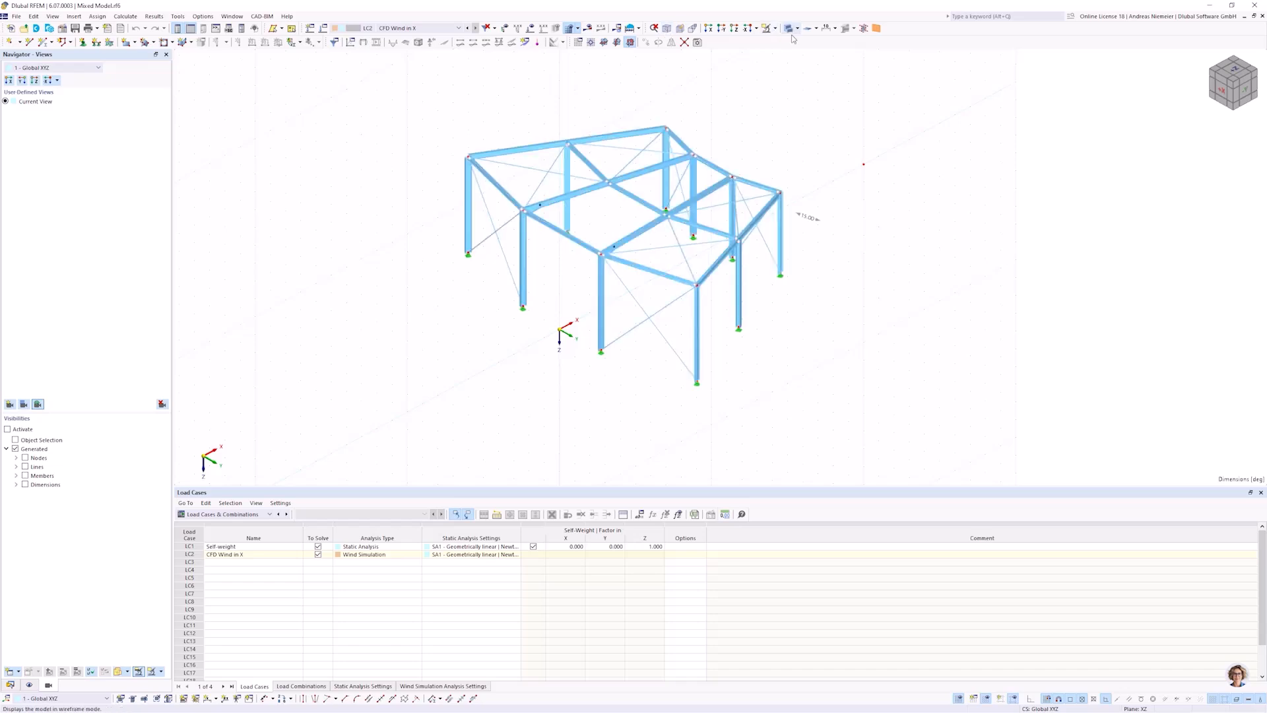
ctrl+middle_drag(765, 318, 669, 328)
ctrl+middle_drag(745, 281, 765, 331)
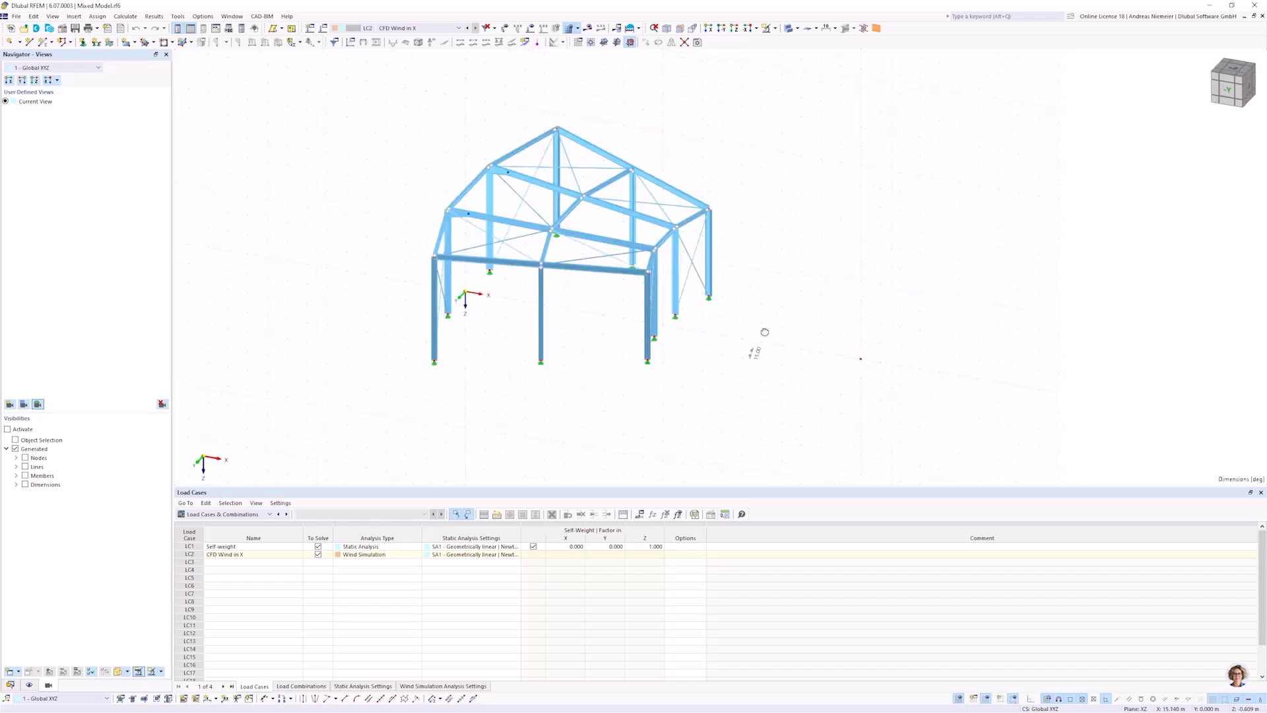
scroll(730, 225, up, 2)
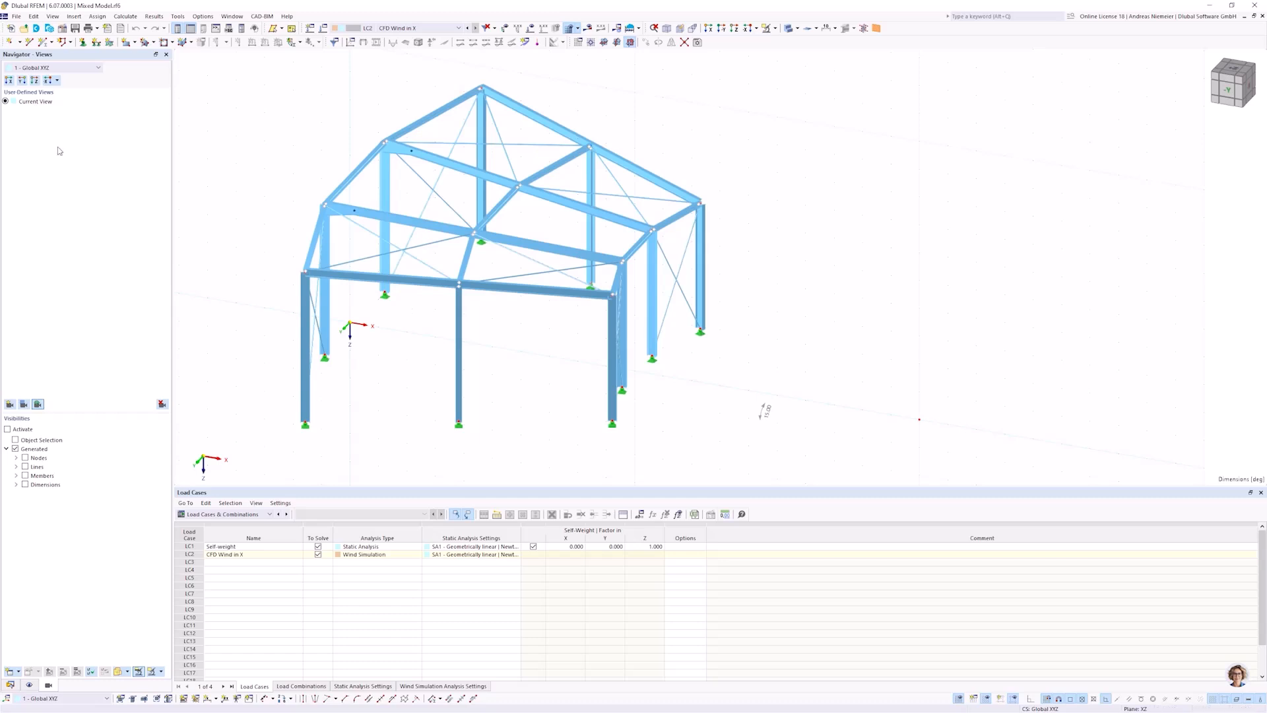
Activate load case LC1 Self-weight and show its static analysis results on the hall frame.
click(417, 27)
click(395, 53)
scroll(385, 393, down, 2)
ctrl+middle_drag(385, 393, 455, 356)
click(578, 42)
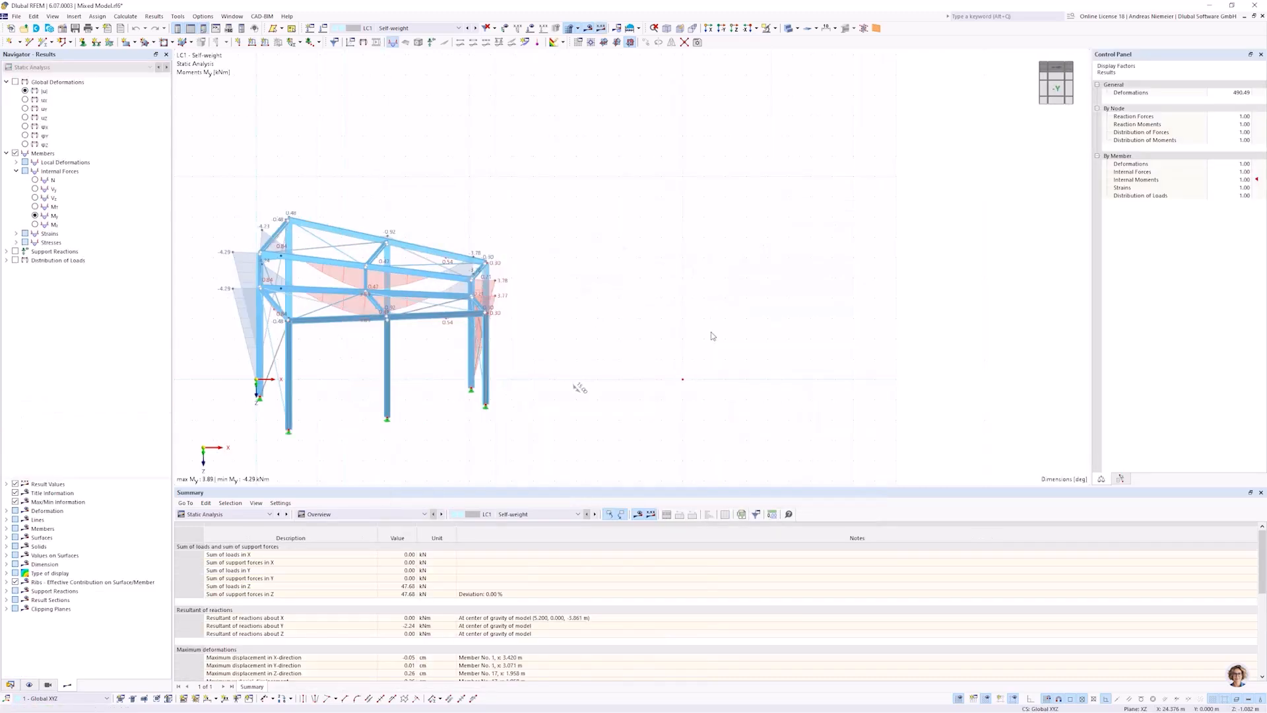
ctrl+middle_drag(713, 335, 641, 308)
scroll(641, 308, down, 2)
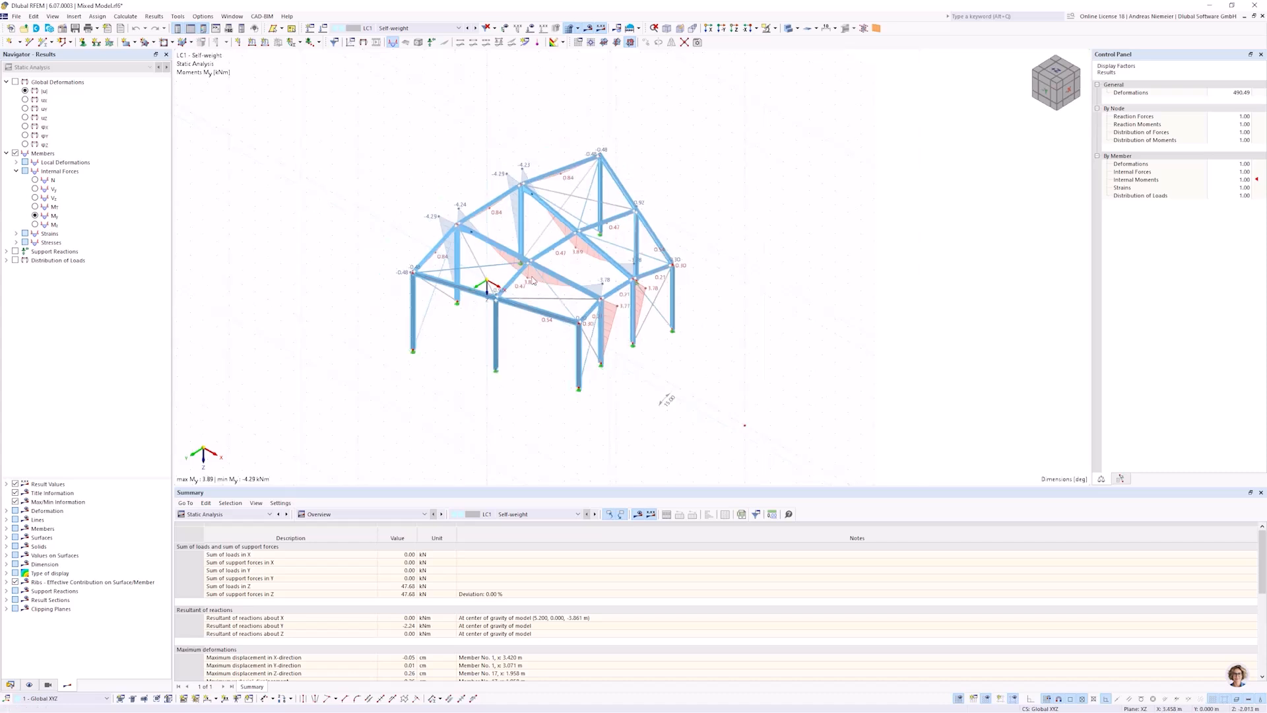
scroll(533, 281, up, 2)
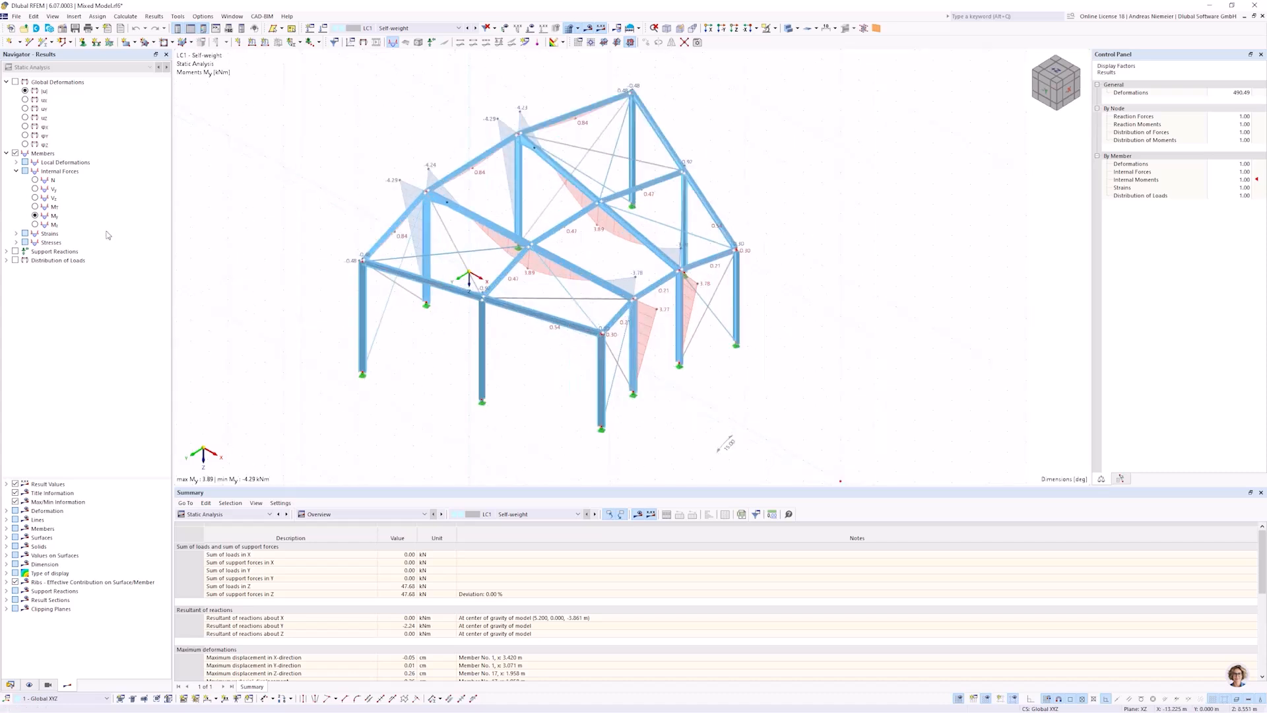
Display the hall frame's global deformations under self-weight, followed by the members' normal forces N.
click(8, 81)
click(15, 82)
ctrl+middle_drag(396, 304, 405, 364)
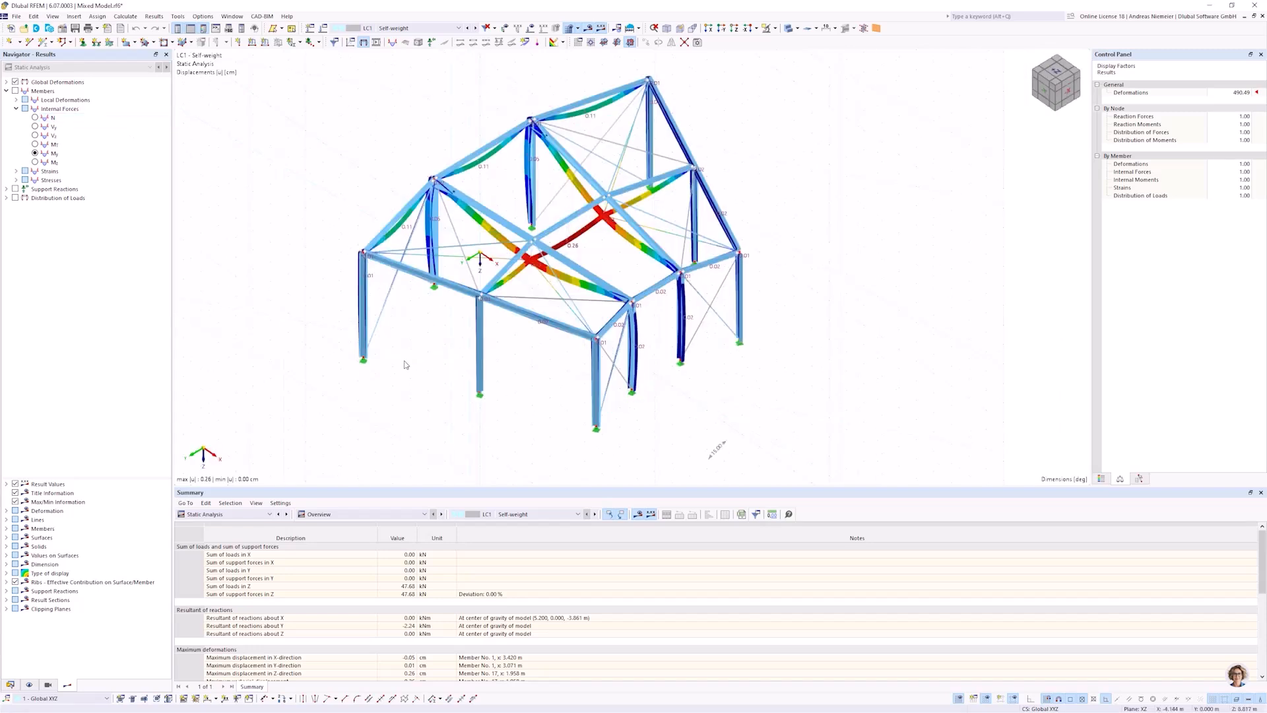
click(35, 117)
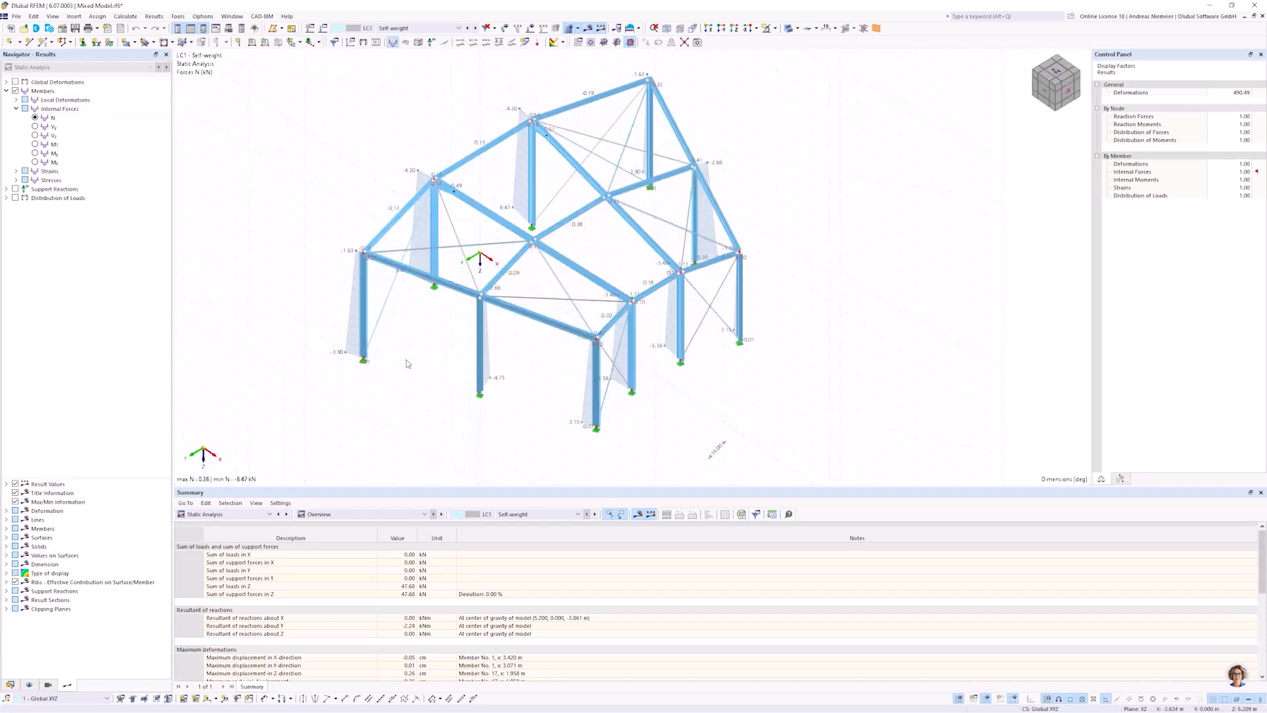
ctrl+middle_drag(407, 363, 418, 375)
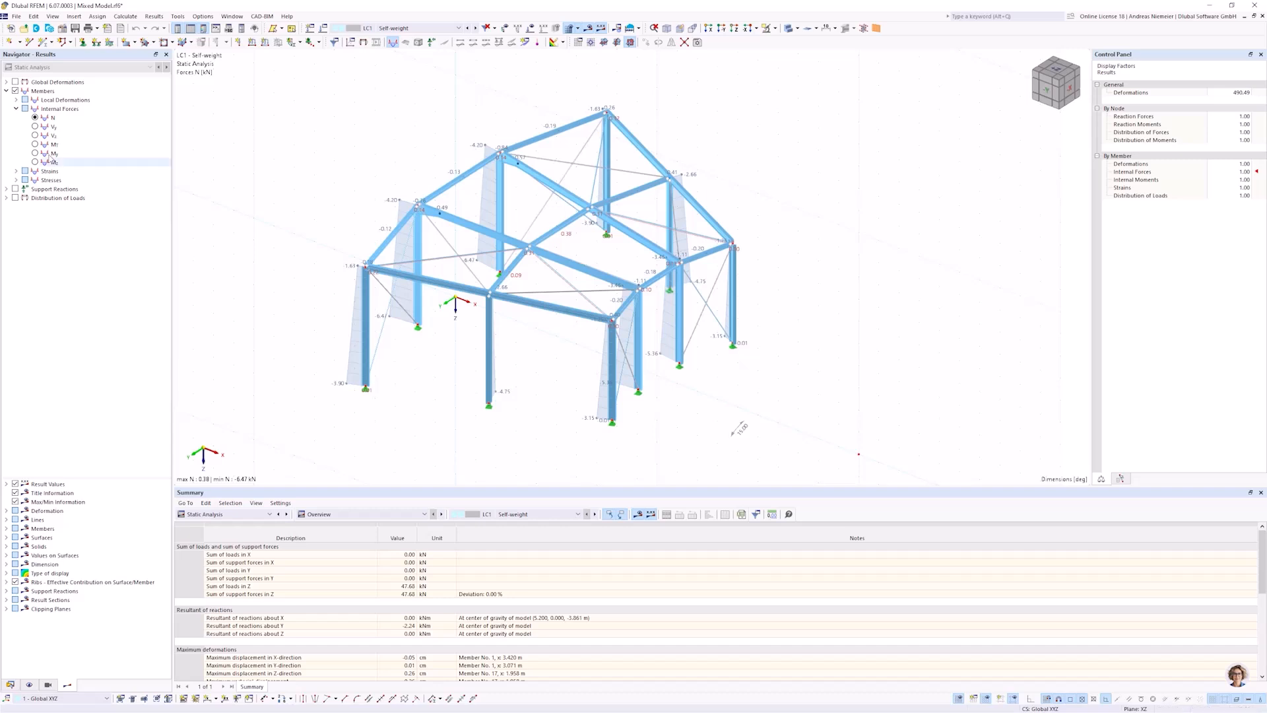
Display the members' bending moments My under self-weight, followed by their normal stresses due to axial force.
click(36, 153)
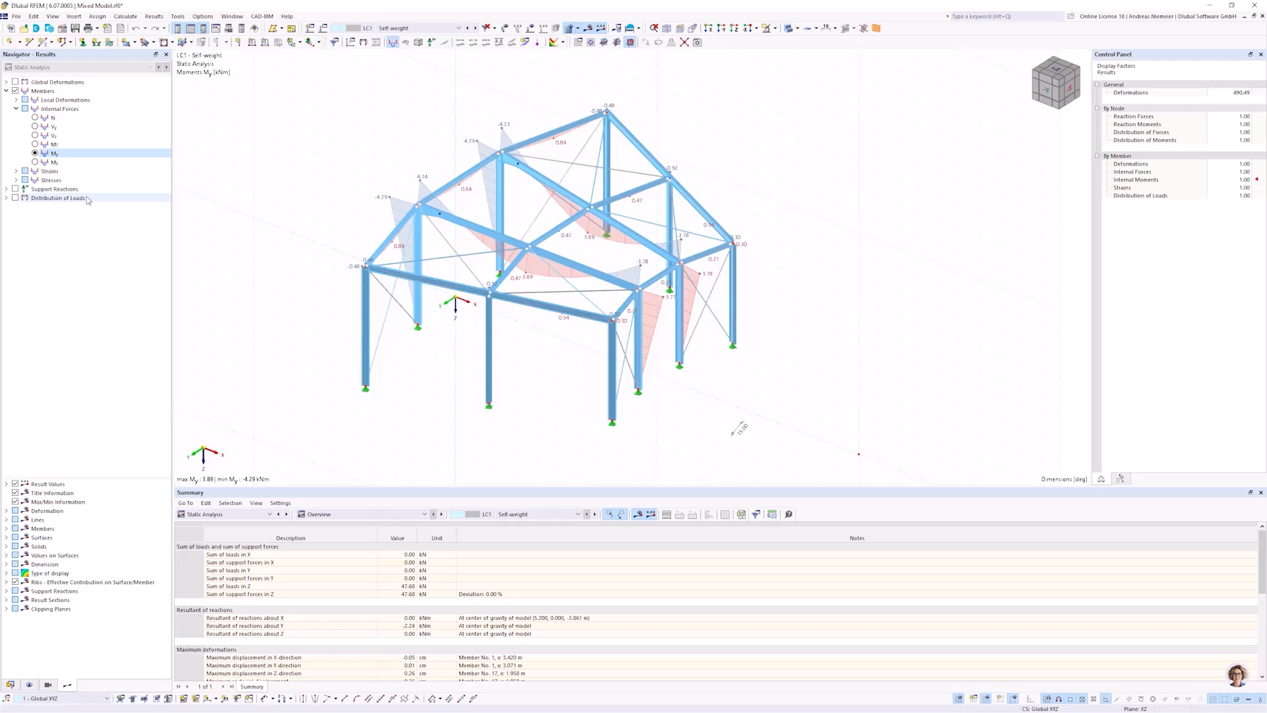
click(17, 171)
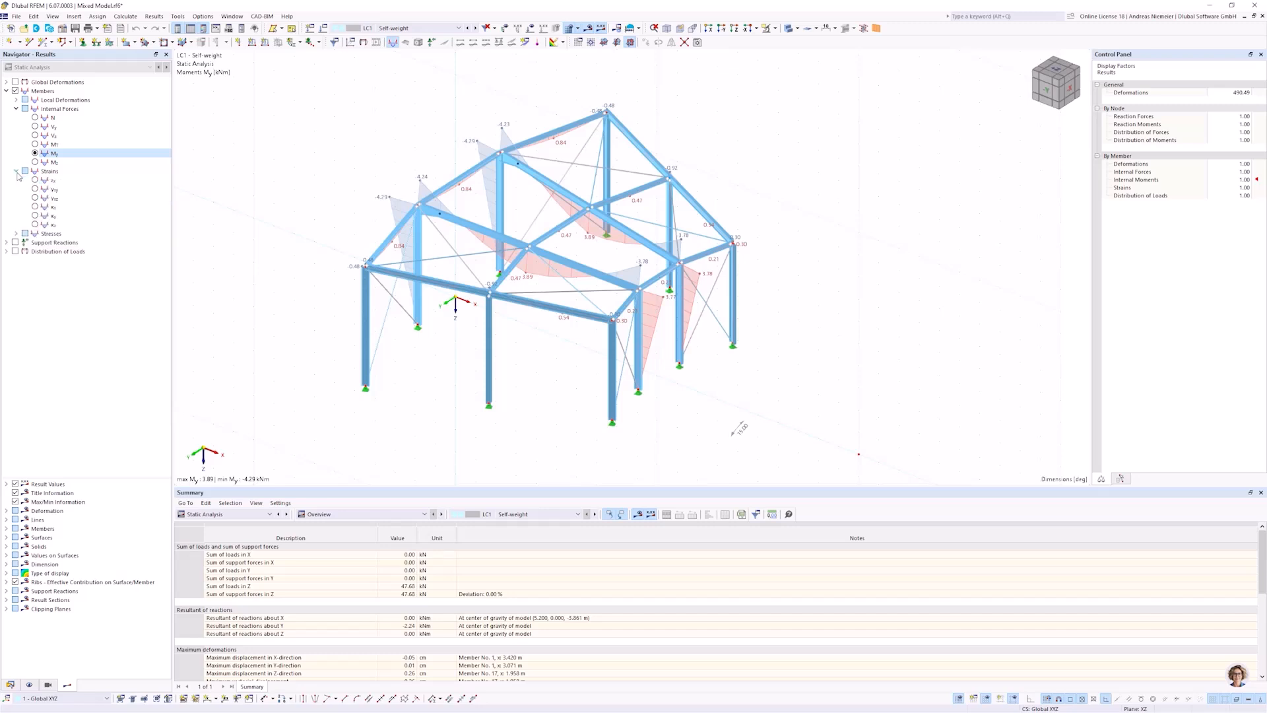
click(16, 171)
click(17, 179)
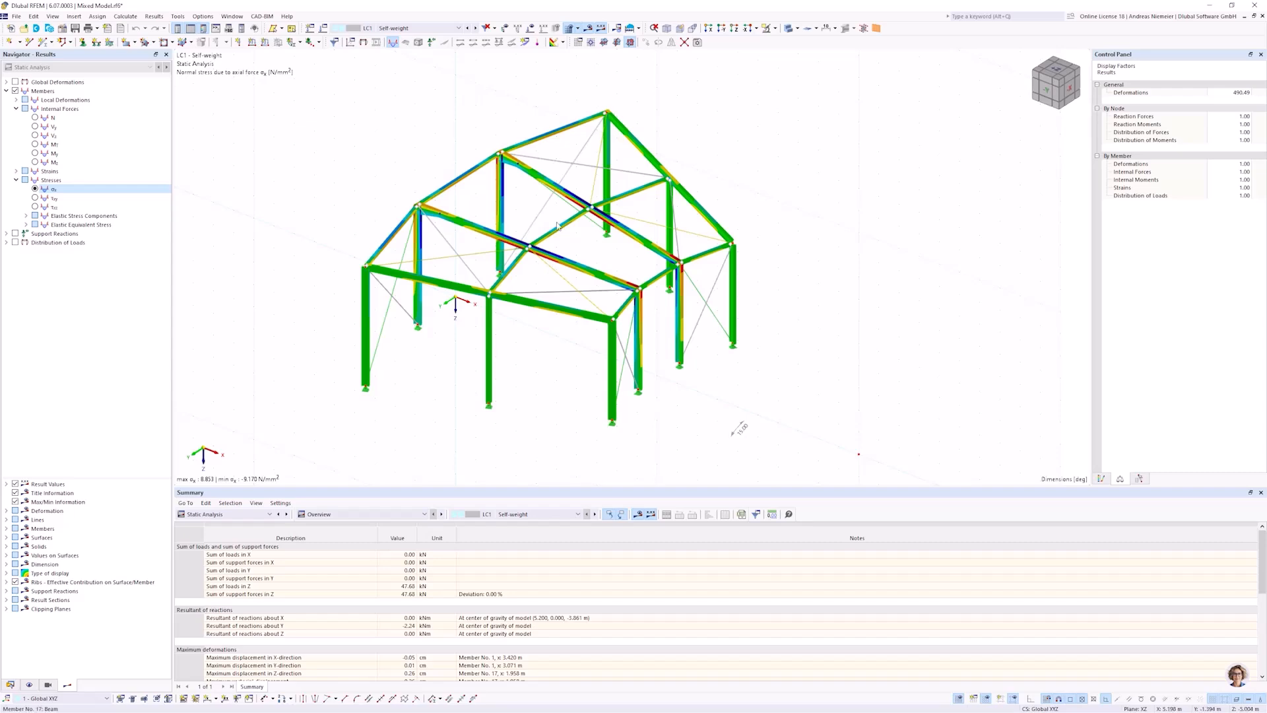
scroll(563, 247, up, 5)
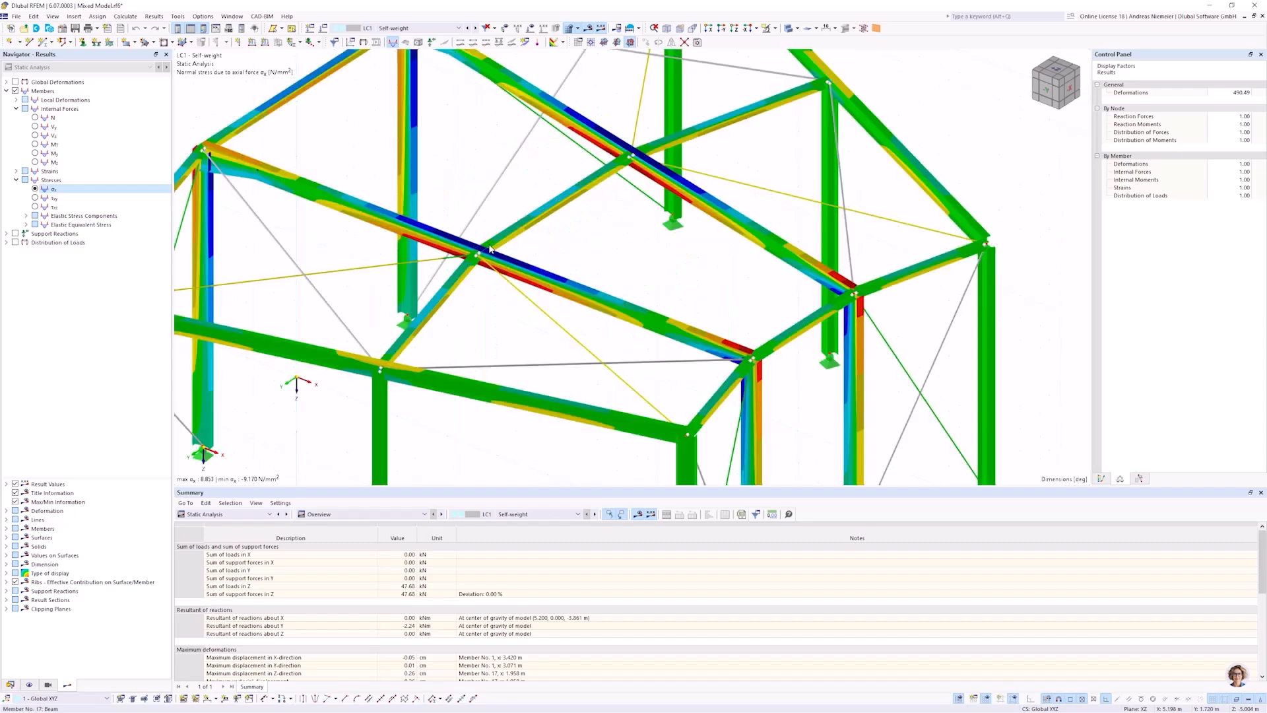
scroll(489, 249, down, 5)
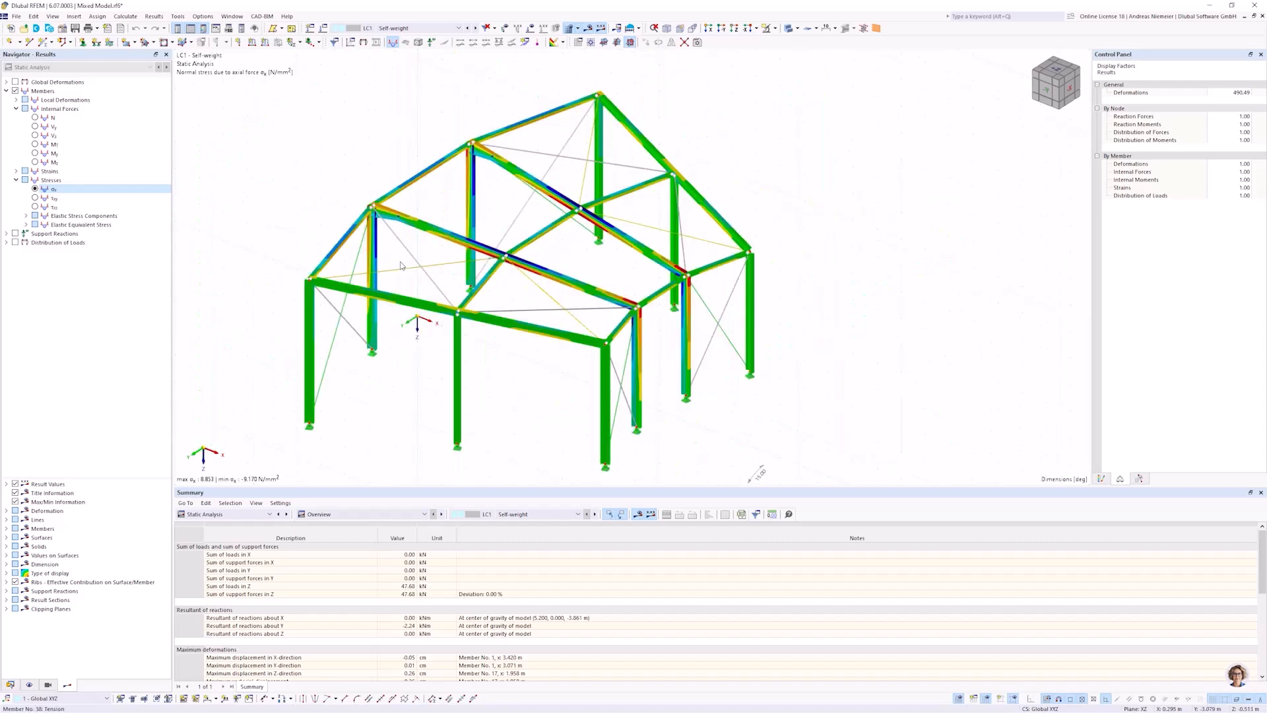
Show the support reactions of the hall frame together with the member stresses.
click(15, 233)
scroll(570, 223, down, 1)
ctrl+middle_drag(571, 223, 693, 348)
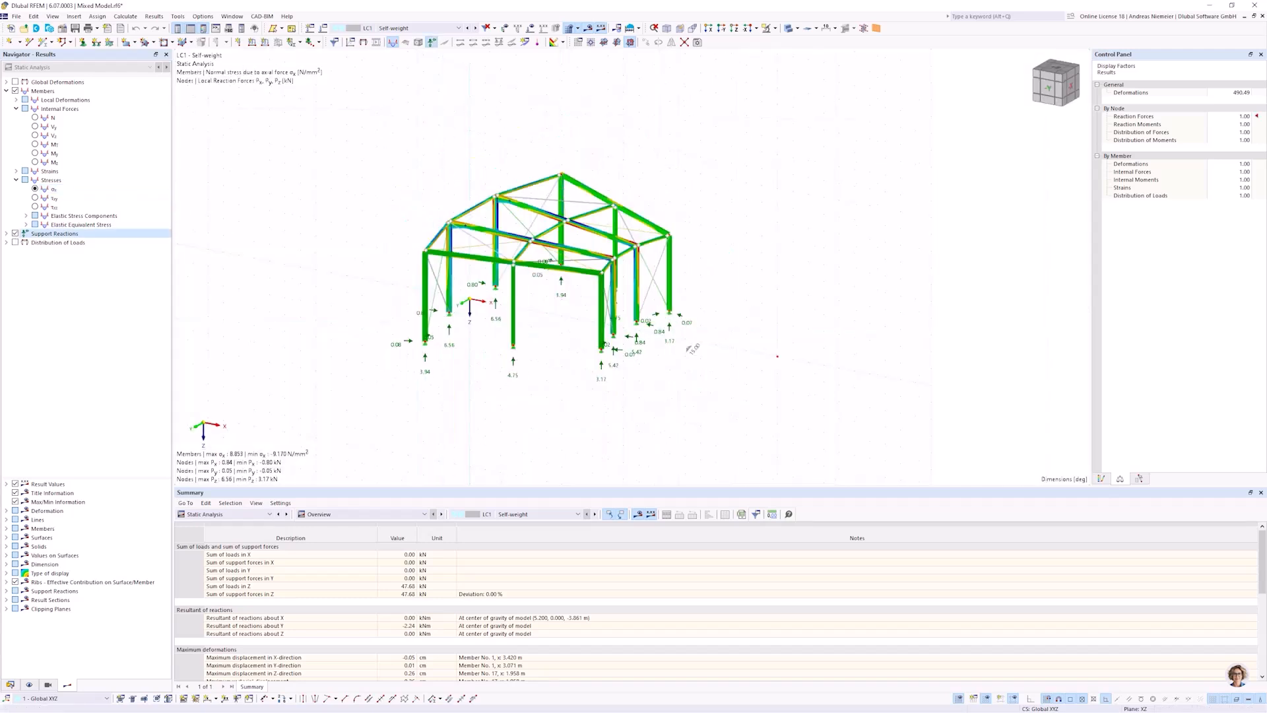
Switch the member results back to normal forces N and hide the support reactions.
click(35, 117)
click(35, 117)
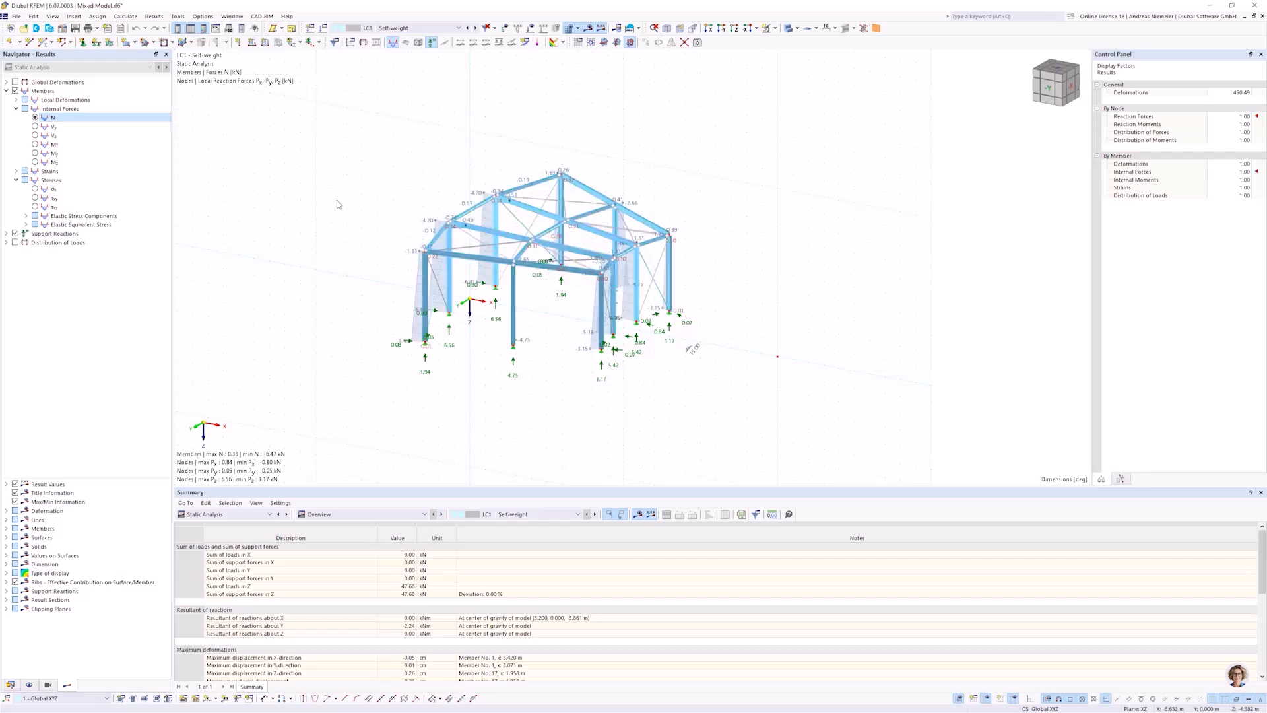
mouse_move(392, 216)
ctrl+middle_down()
mouse_move(347, 252)
mouse_move(396, 213)
ctrl+middle_up()
scroll(396, 213, up, 2)
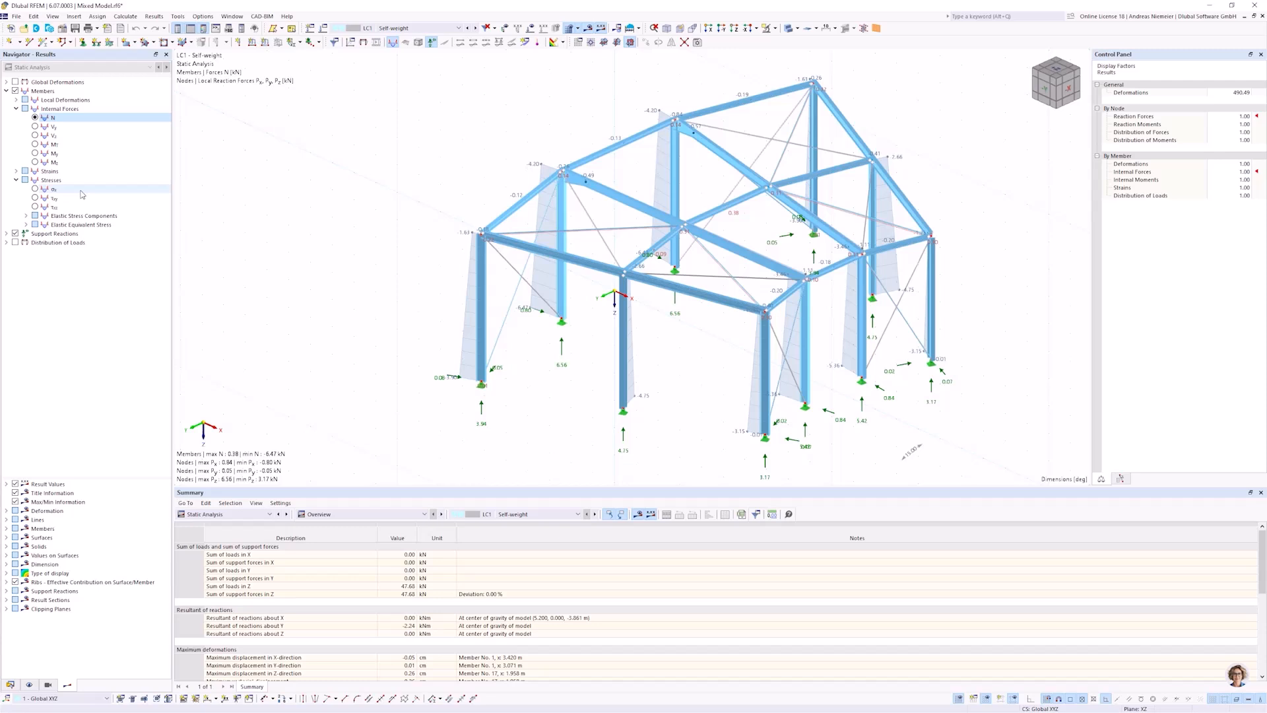
click(15, 233)
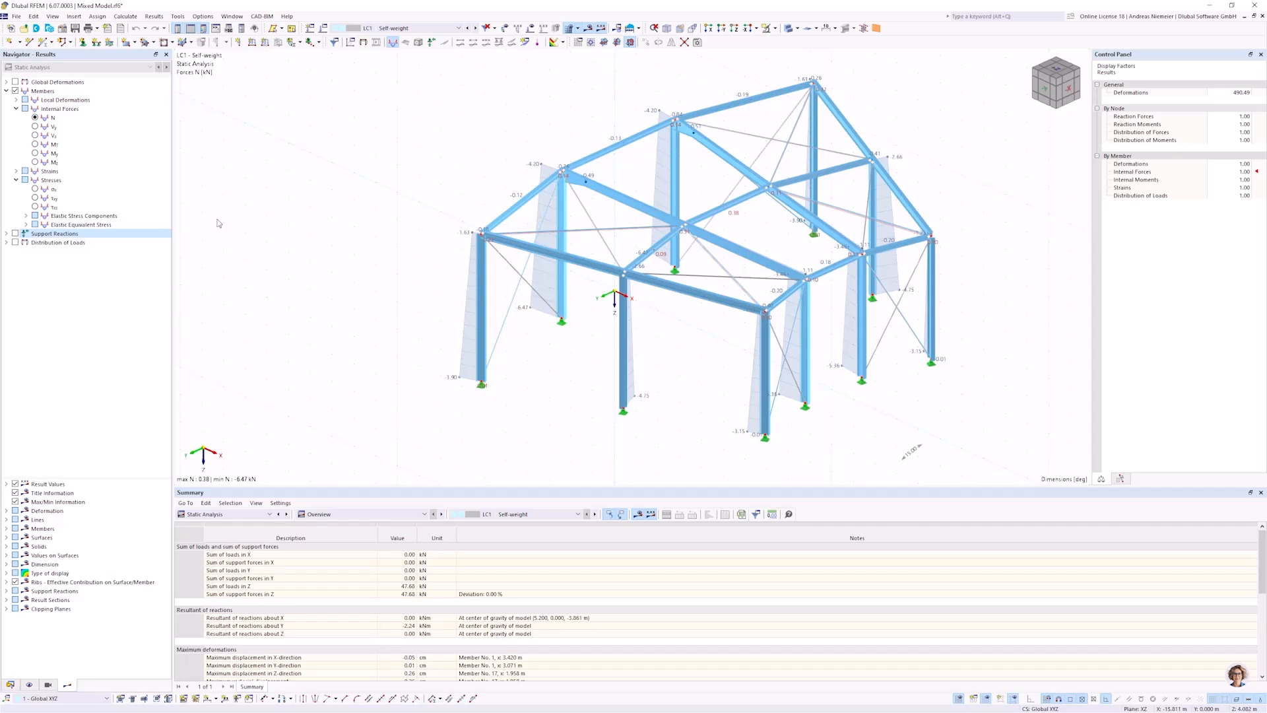
List the load cases in the table and activate LC2 CFD Wind in X to show its normal forces.
click(239, 516)
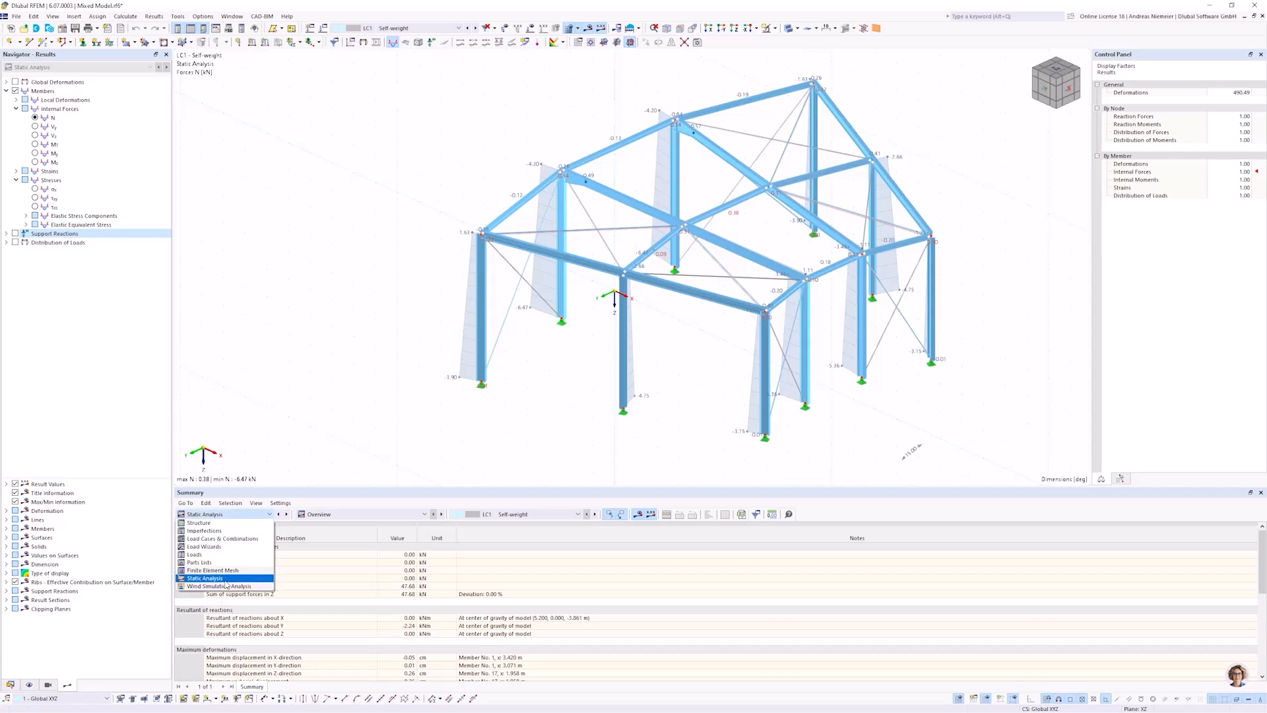
click(243, 538)
click(218, 558)
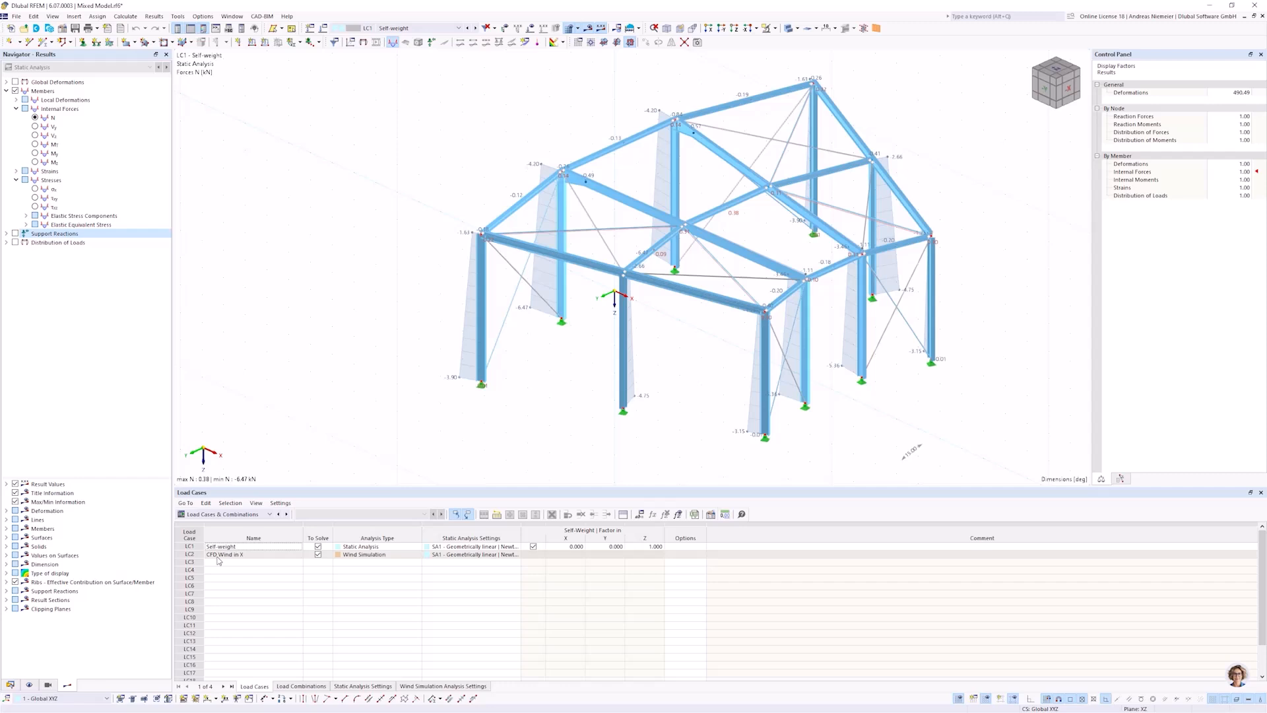
click(218, 555)
scroll(324, 360, down, 3)
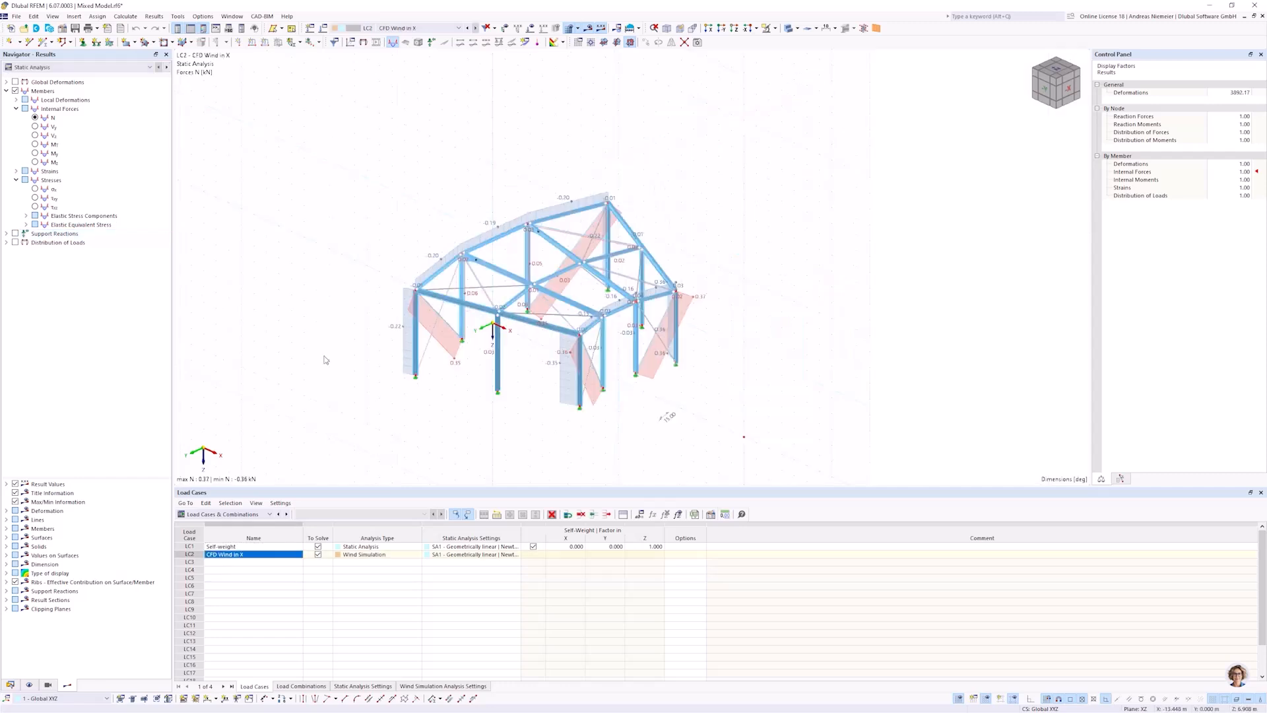
scroll(326, 358, up, 2)
click(254, 556)
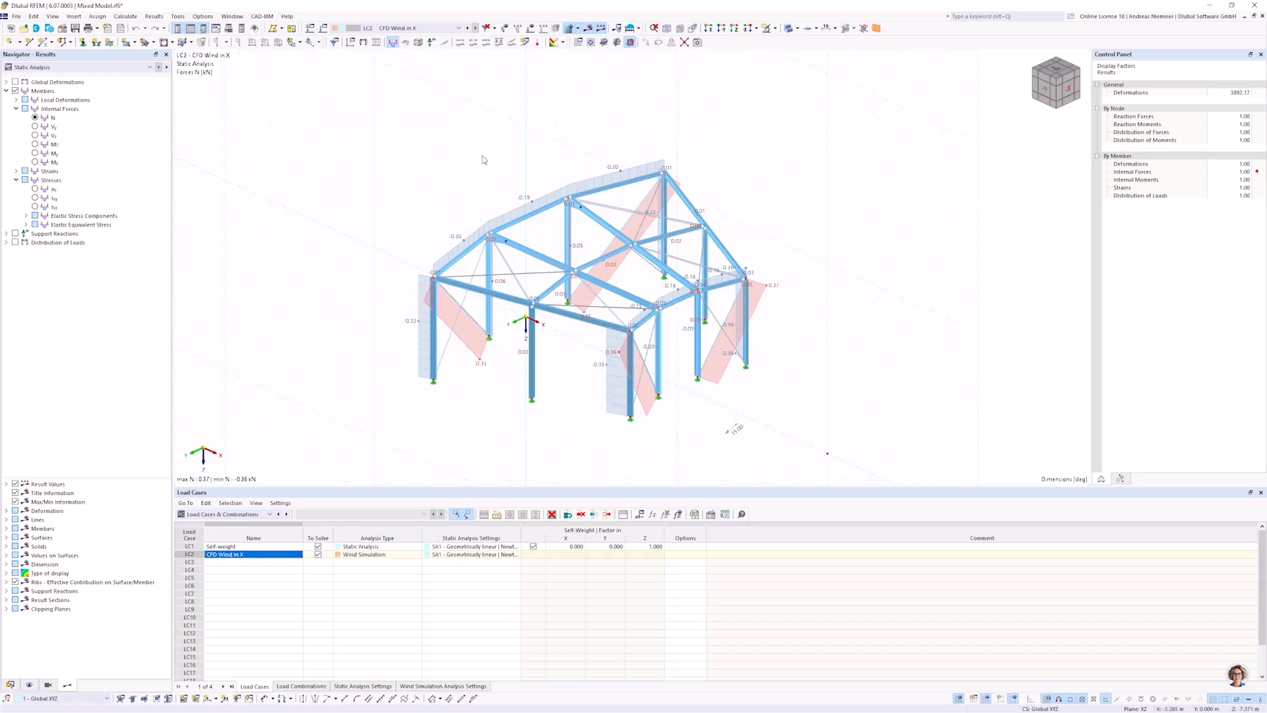
Show the loads of LC2 so the wind profile and wind tunnel appear around the hall frame.
click(532, 29)
ctrl+middle_drag(544, 377, 361, 372)
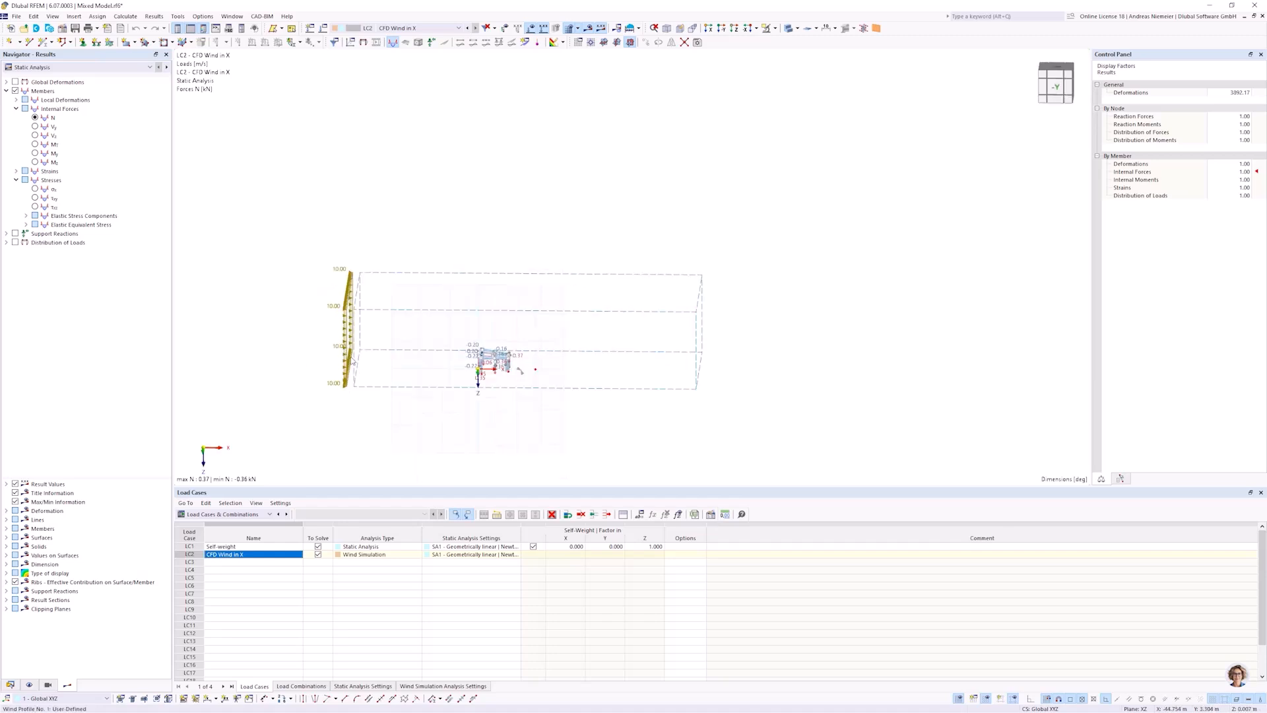
ctrl+middle_drag(538, 425, 452, 385)
scroll(465, 388, up, 3)
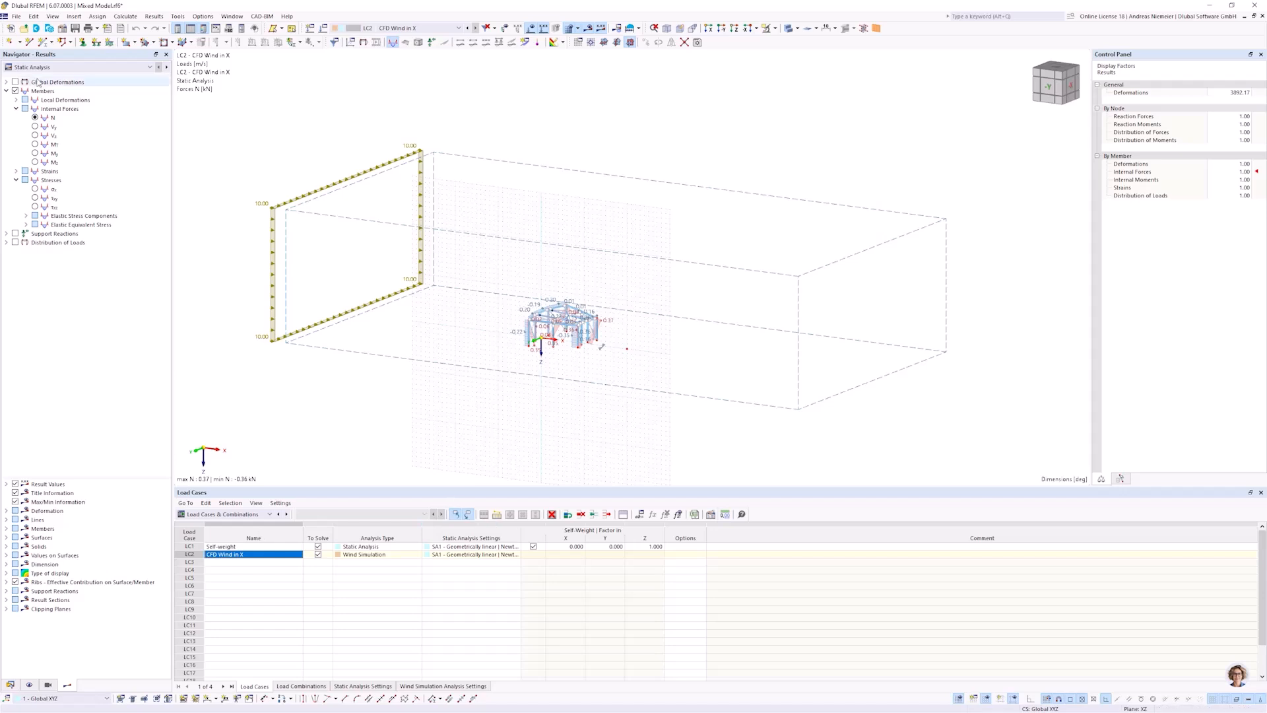
Display the hall frame's global deformations under the CFD wind load, followed by the members' bending moments My.
click(15, 81)
ctrl+middle_drag(423, 353, 698, 267)
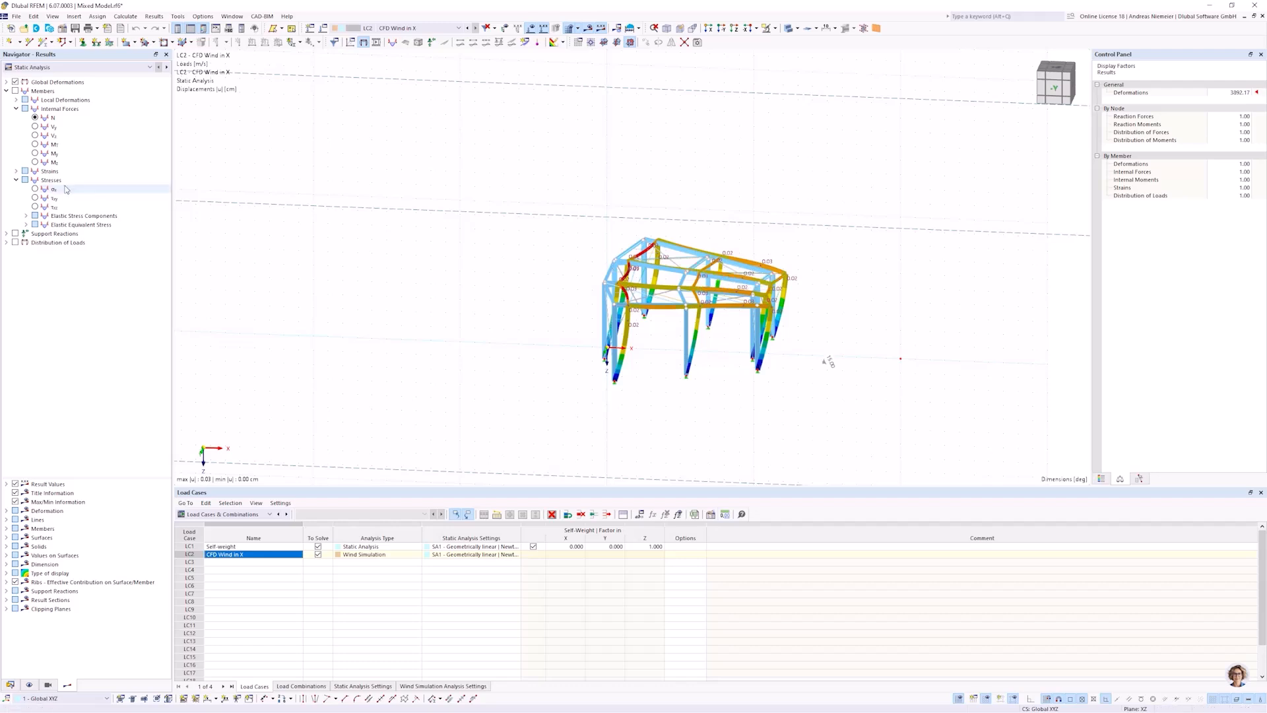
click(35, 153)
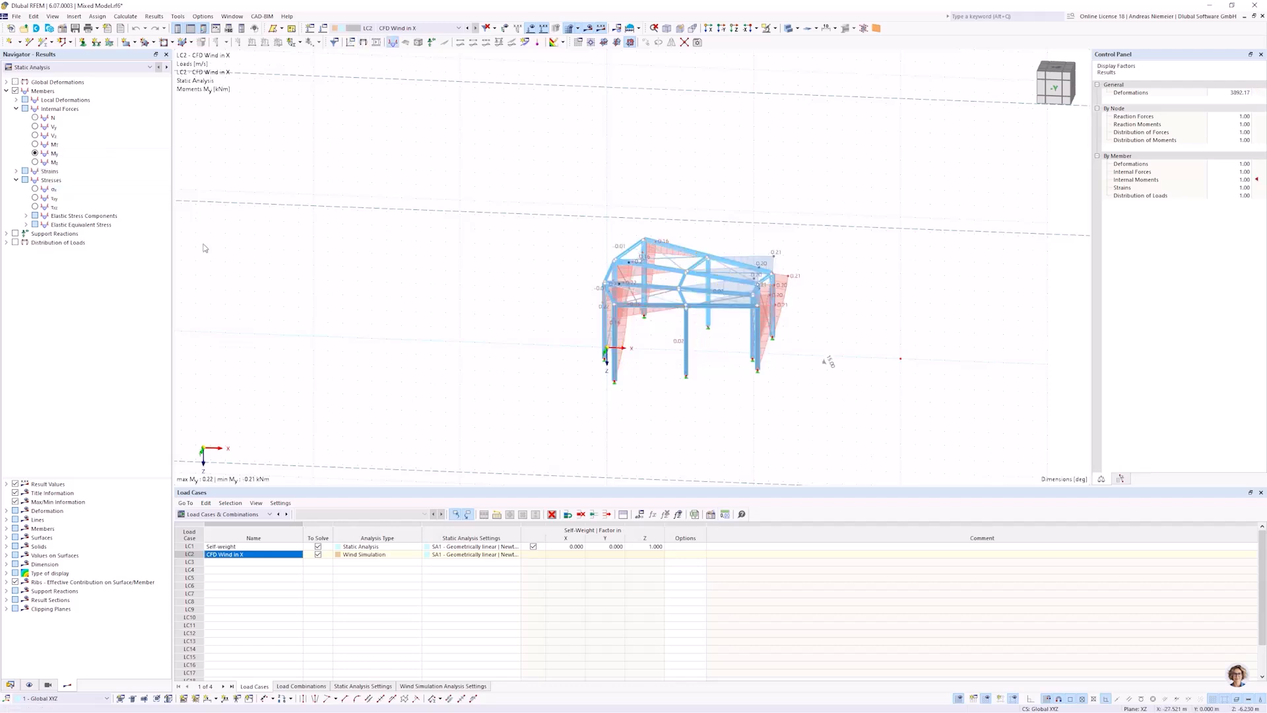
scroll(378, 259, down, 5)
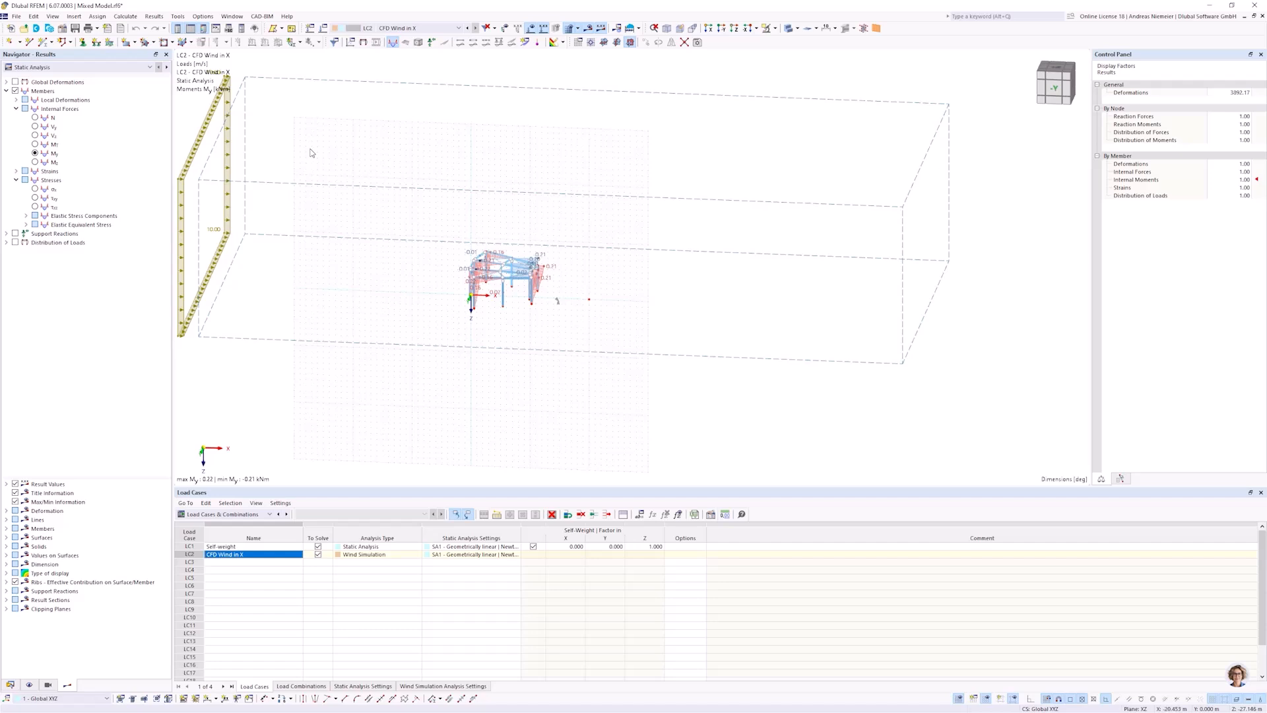
scroll(477, 297, up, 1)
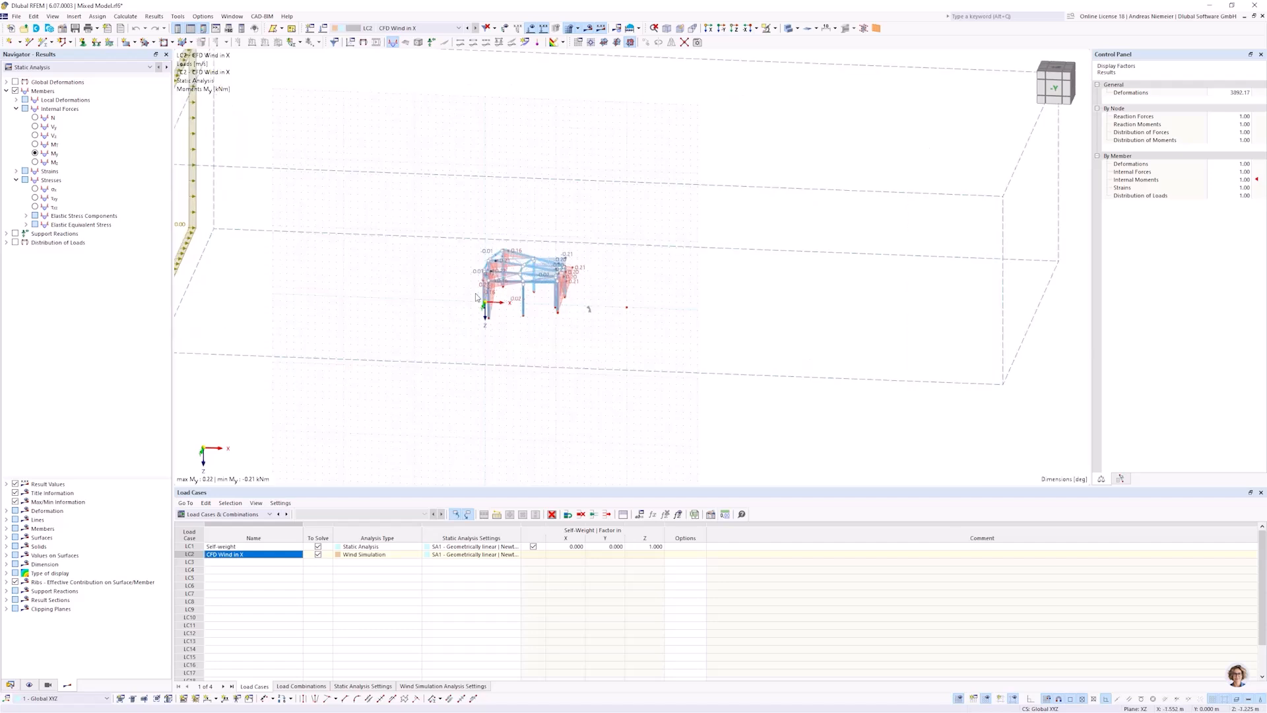
scroll(477, 297, down, 1)
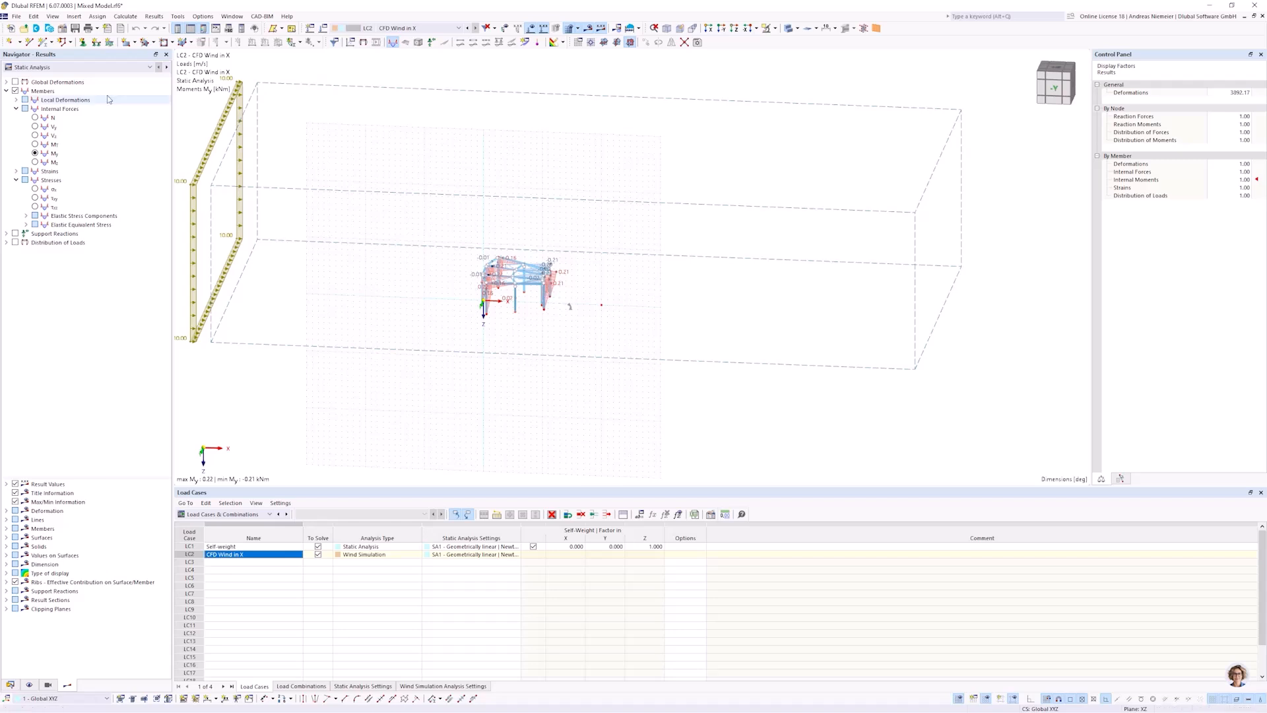
Switch the results to Wind Simulation Analysis and inspect the surface pressures p on the hall frame.
click(109, 68)
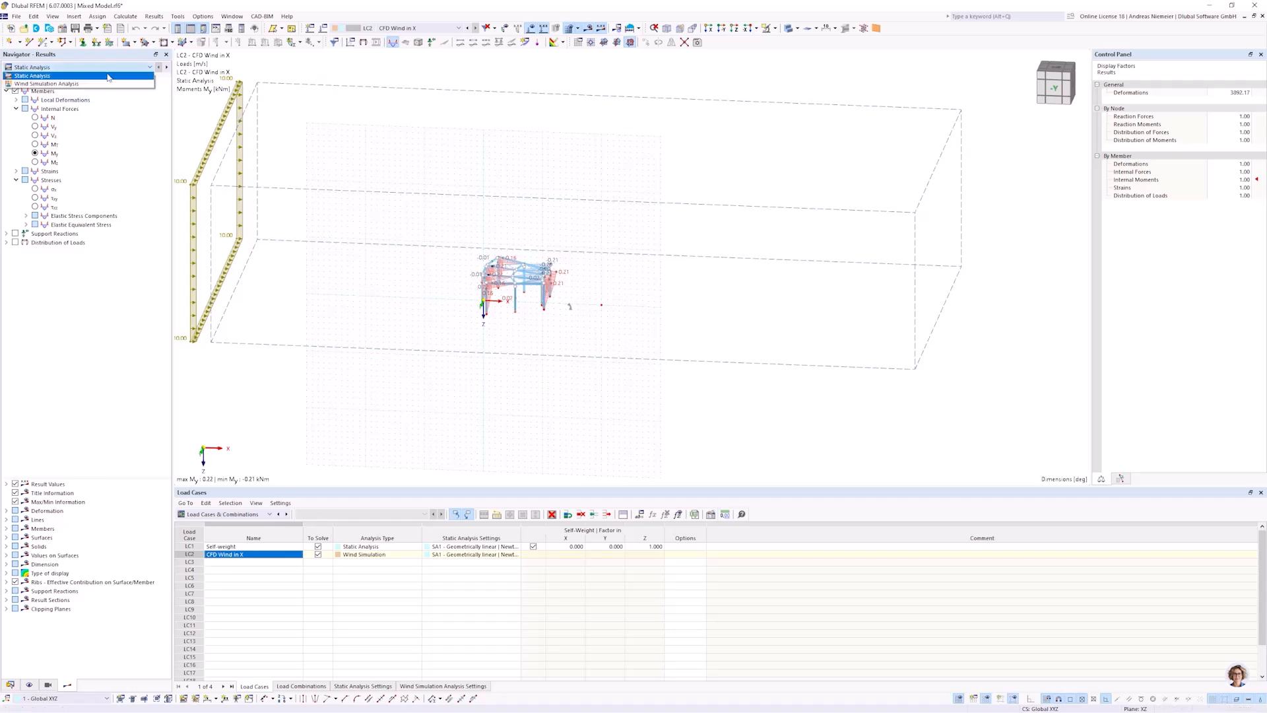
click(59, 84)
ctrl+middle_drag(349, 384, 547, 333)
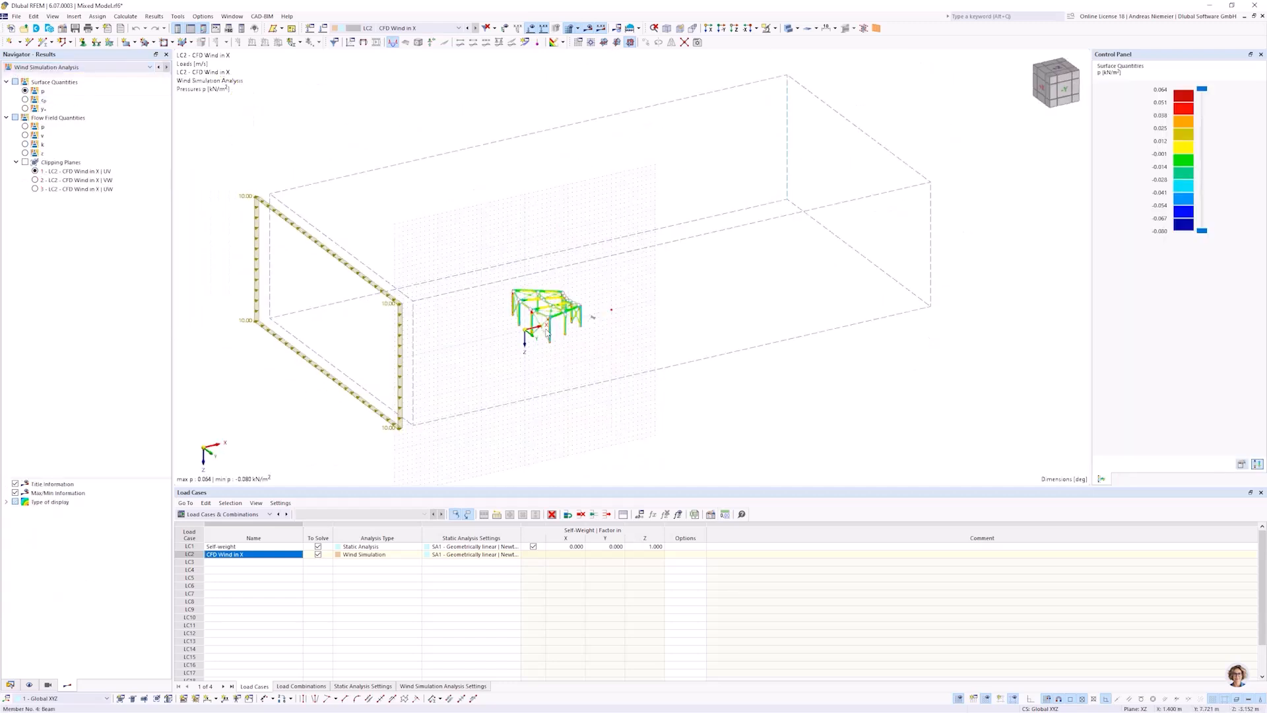
scroll(546, 333, up, 3)
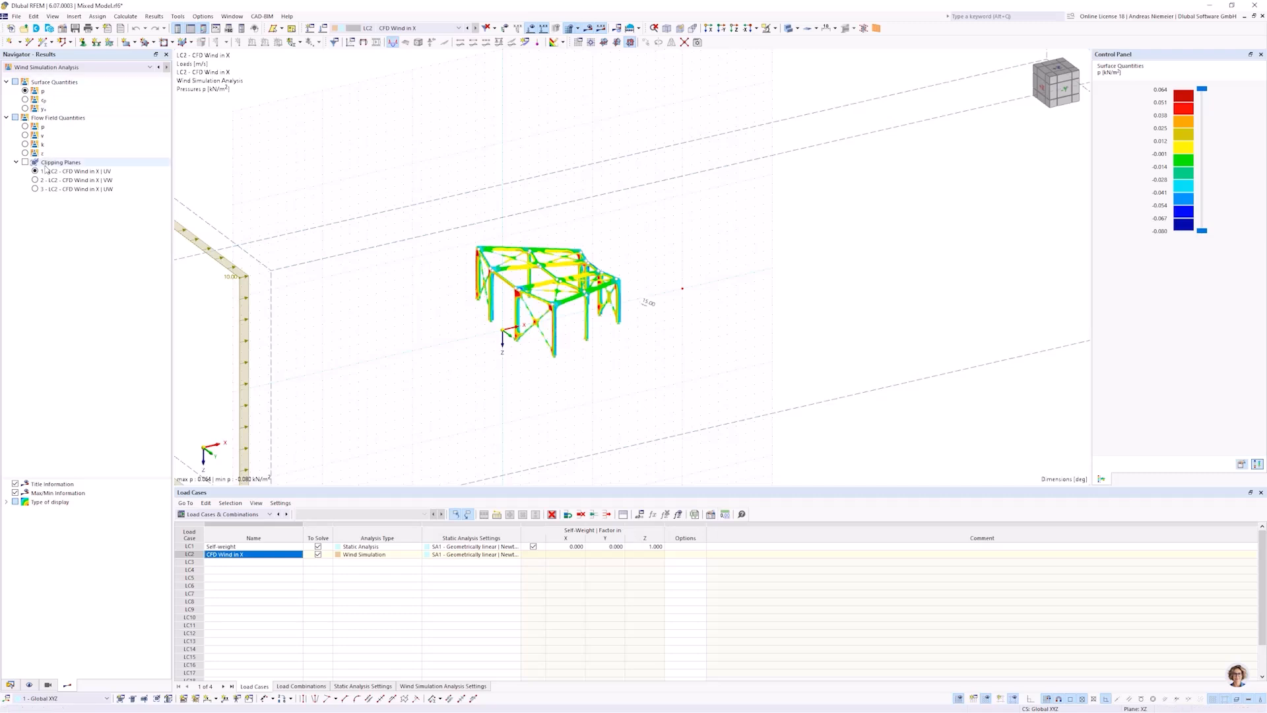
Display the flow field pressure p on clipping planes, going through the UV, VW and UW planes.
click(25, 126)
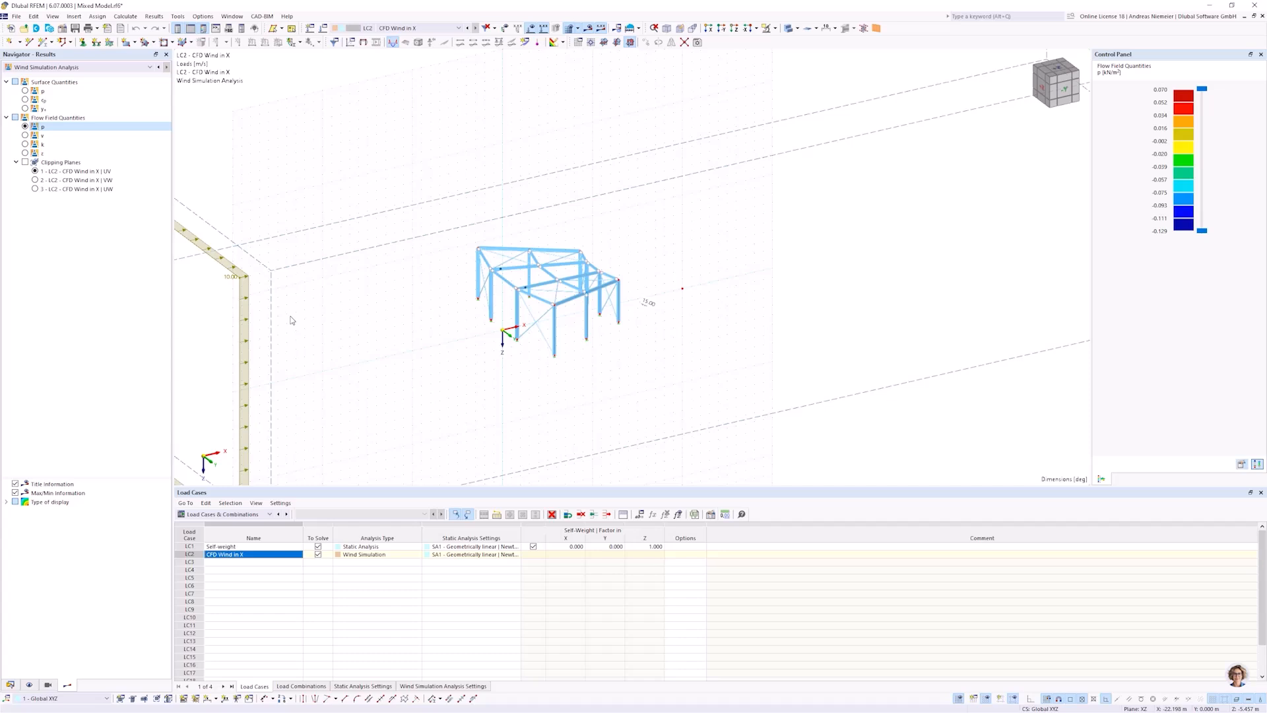
click(25, 162)
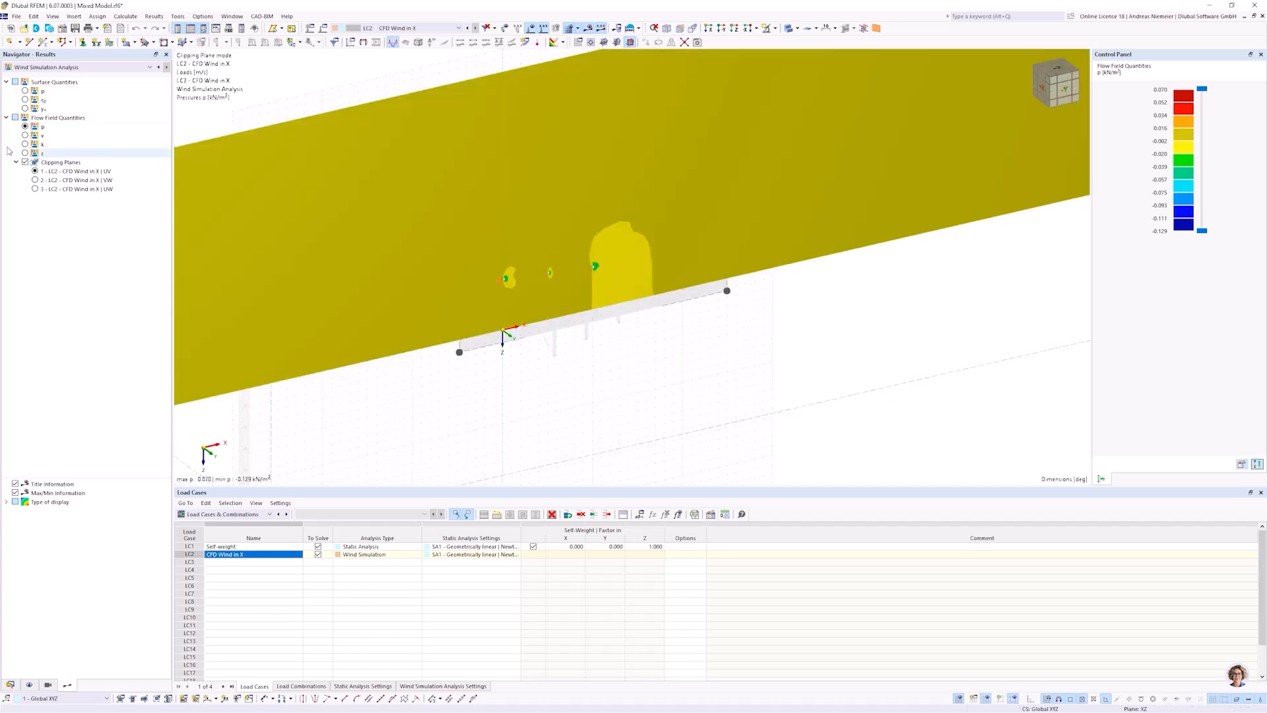
click(35, 180)
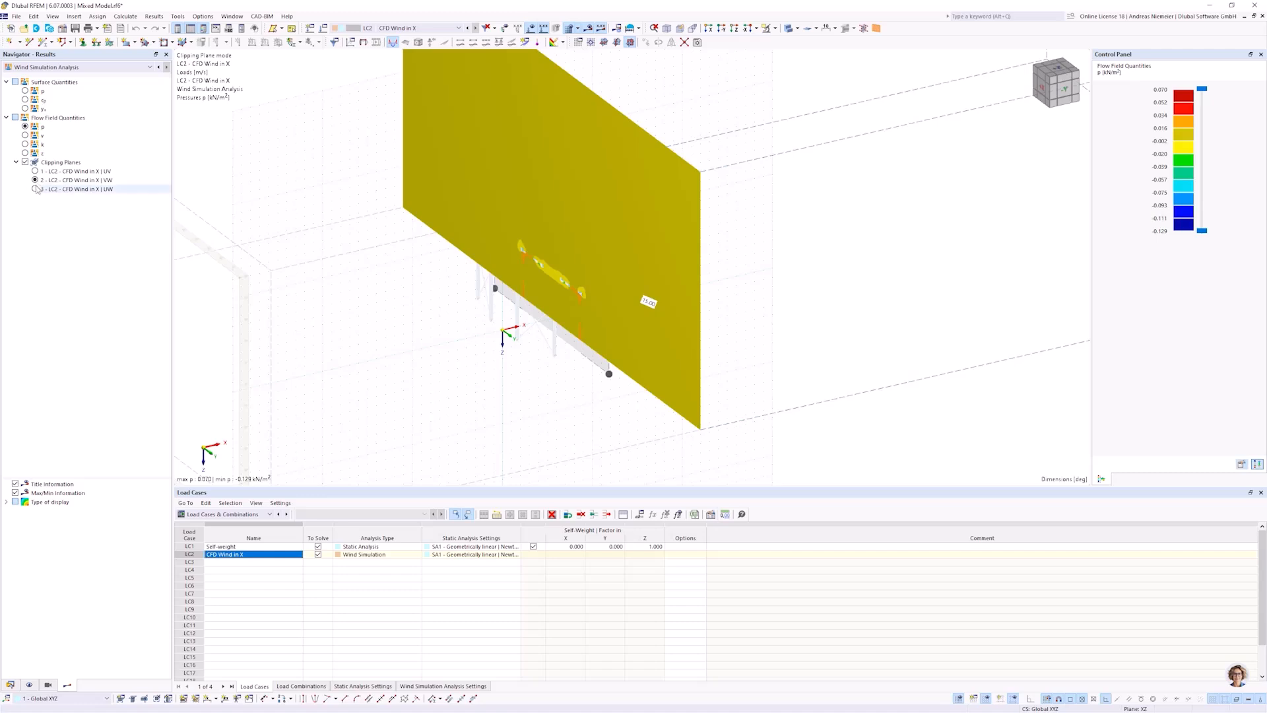
click(36, 189)
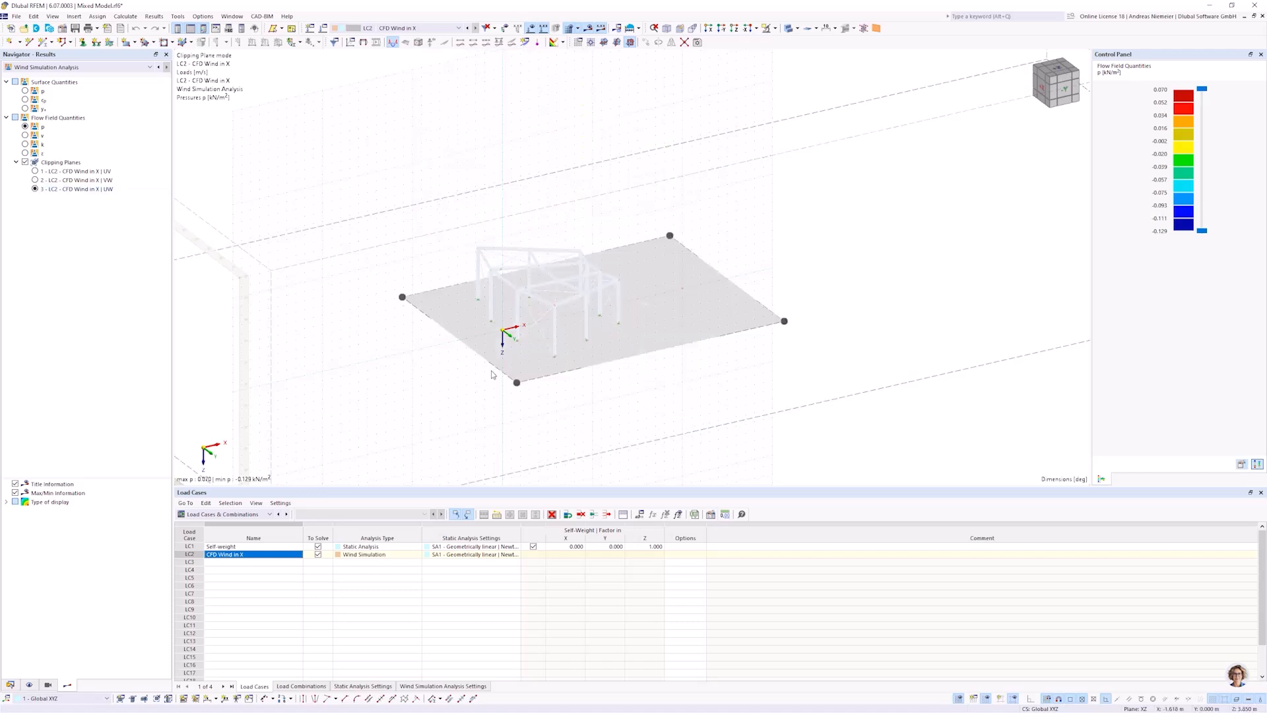
Raise the horizontal UW clipping plane slightly above the ground and examine the flow pressure around the columns from above.
drag(517, 378, 517, 367)
scroll(426, 124, down, 3)
ctrl+middle_drag(426, 124, 565, 360)
scroll(565, 360, up, 4)
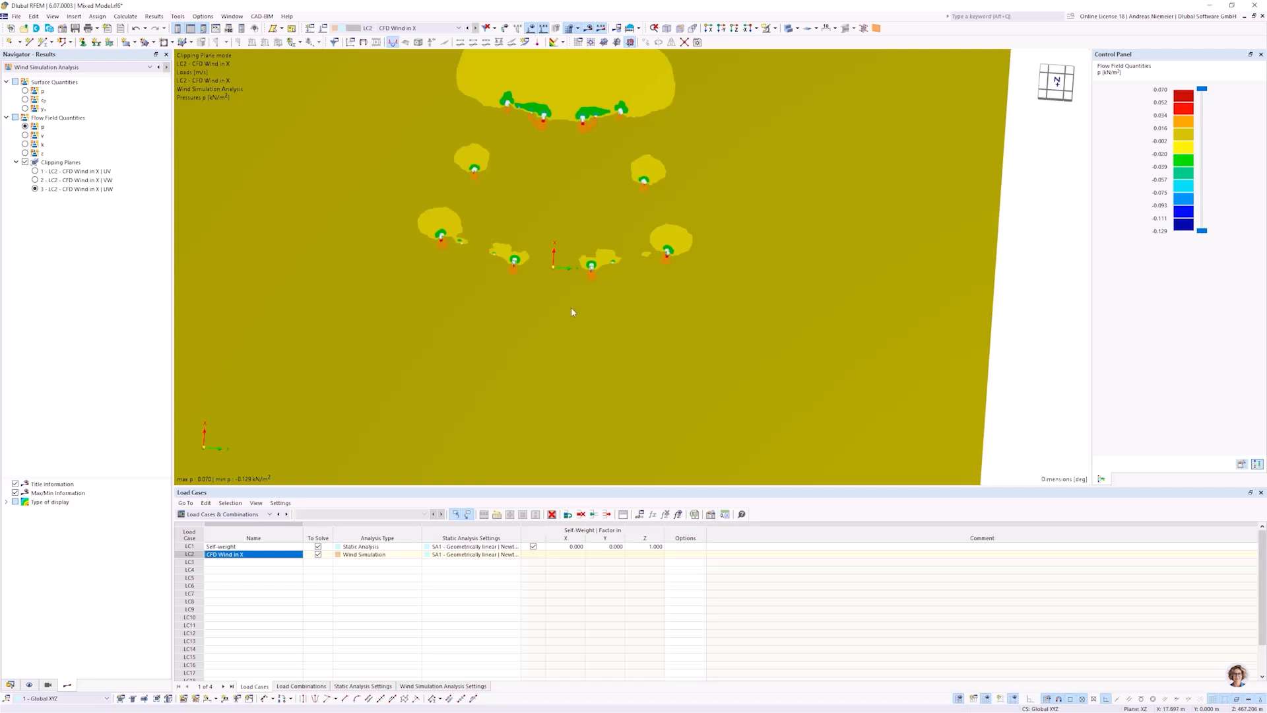
scroll(443, 244, up, 3)
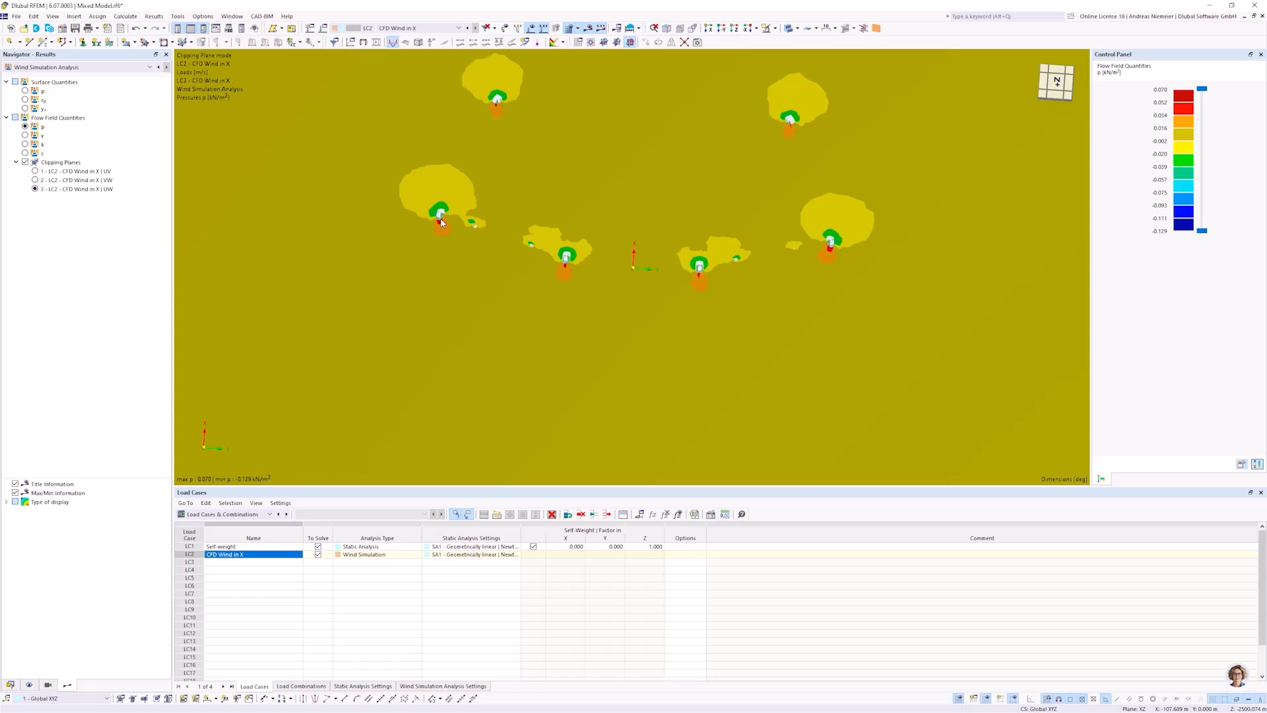
scroll(567, 255, up, 5)
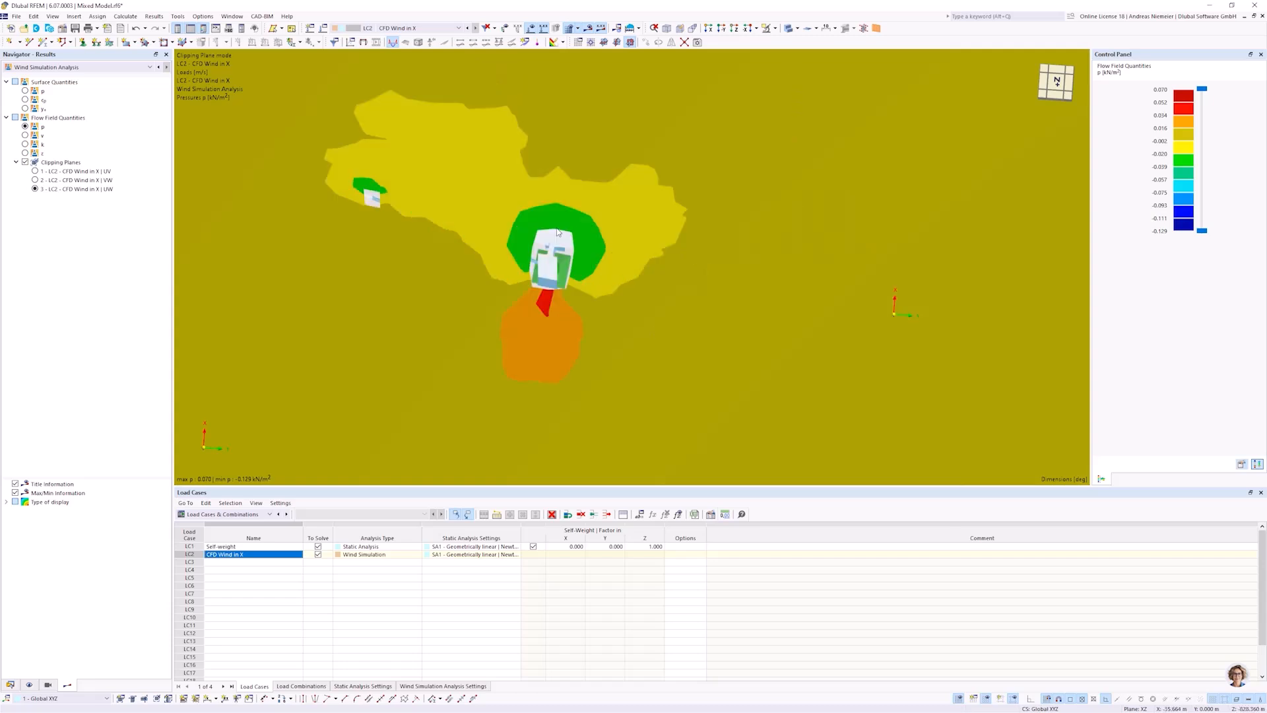
scroll(550, 311, down, 5)
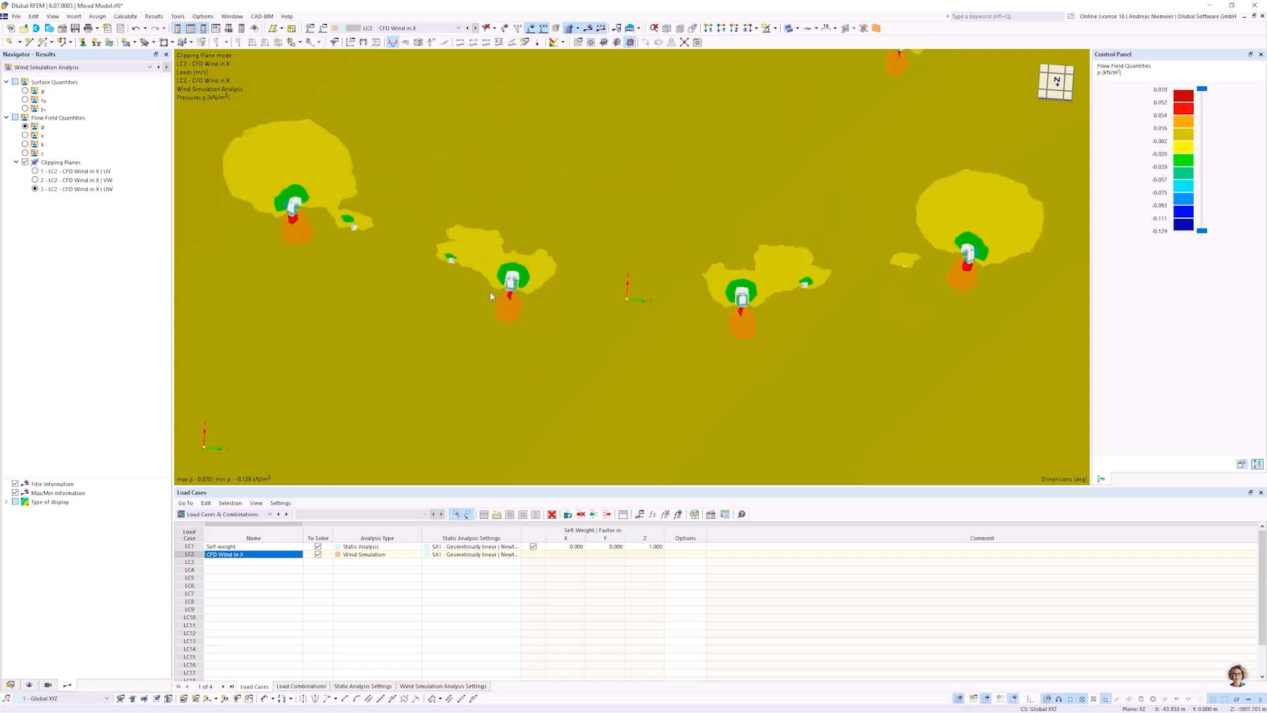
scroll(489, 291, down, 3)
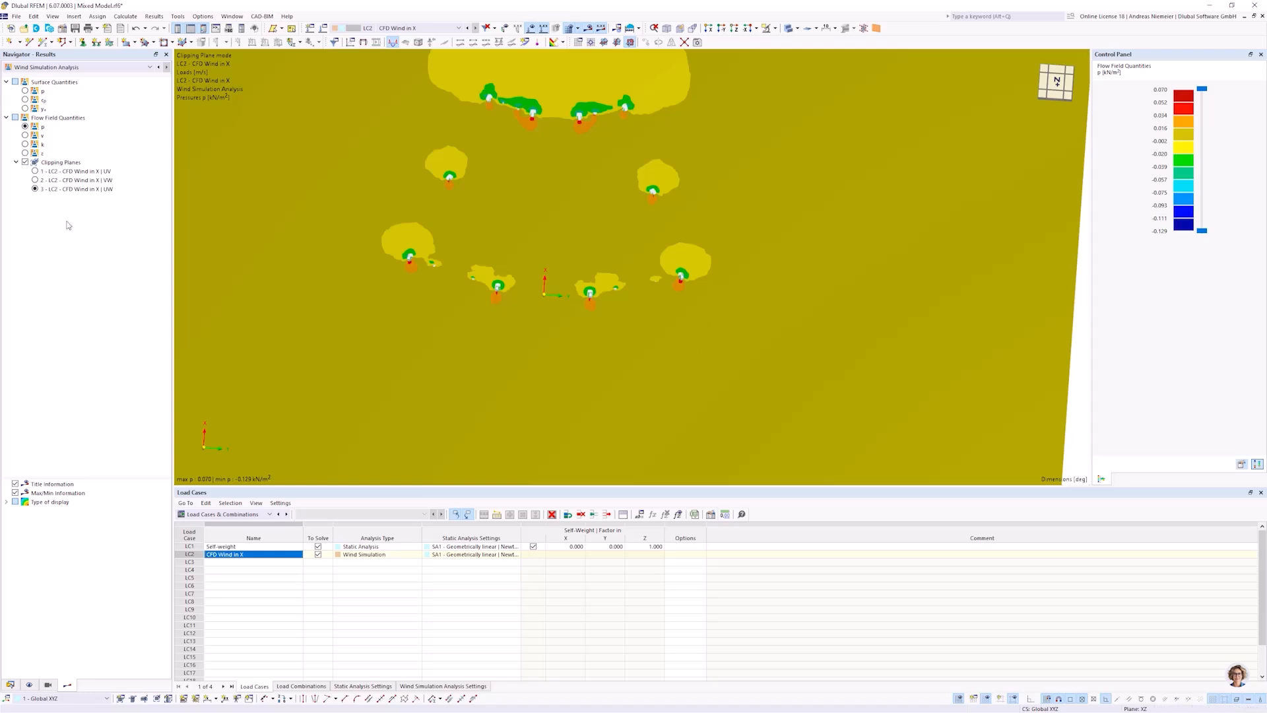
Display the flow field velocity v on the UW clipping plane and examine the wakes behind the columns.
click(25, 135)
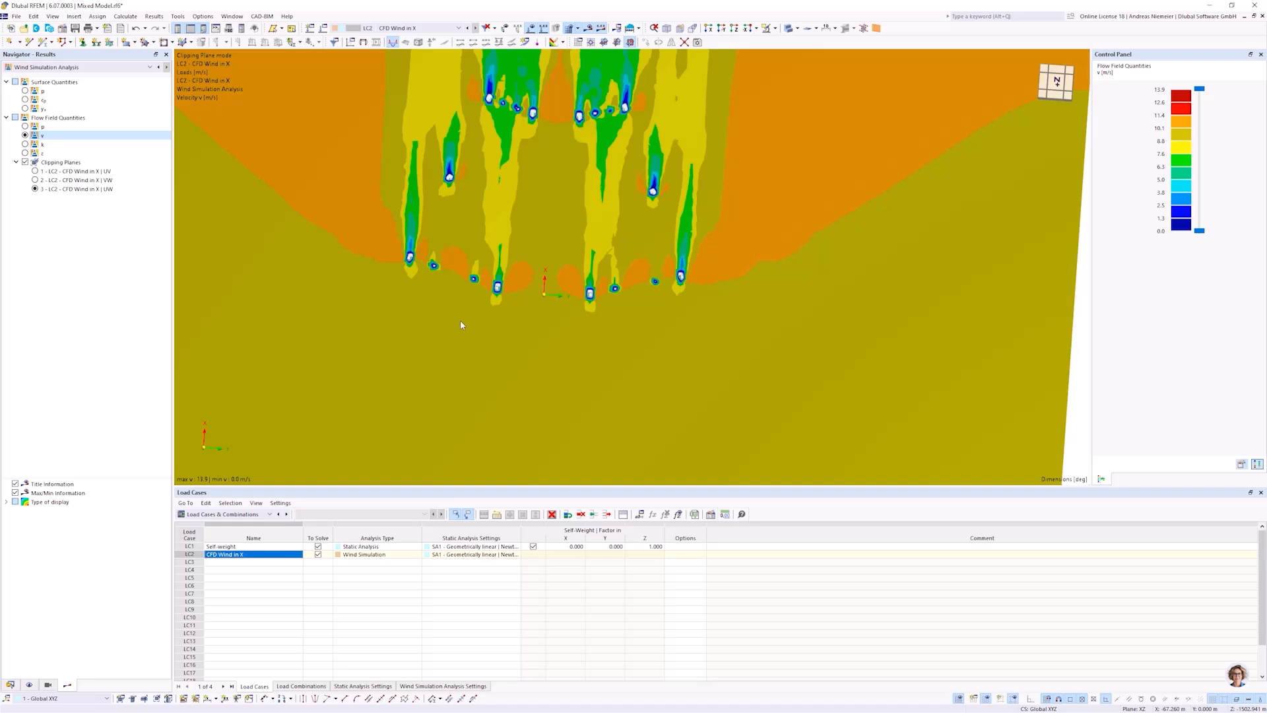
scroll(461, 325, down, 2)
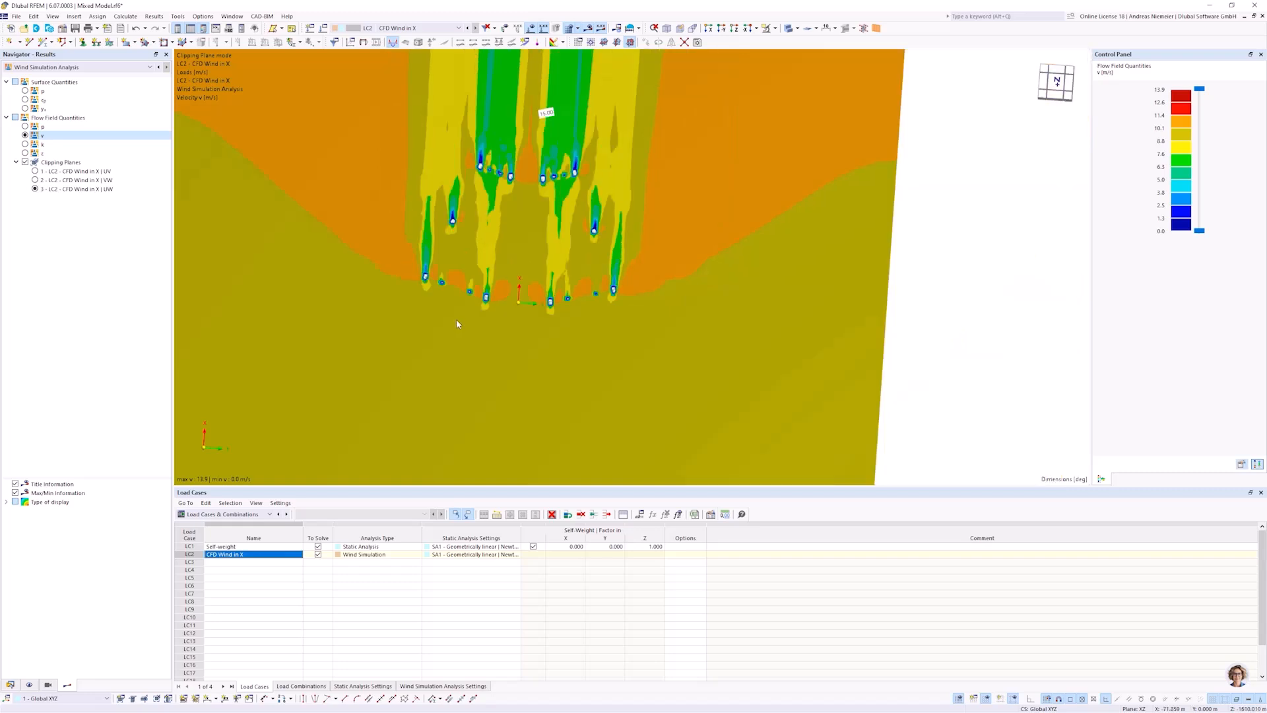
scroll(444, 207, up, 1)
scroll(444, 207, up, 3)
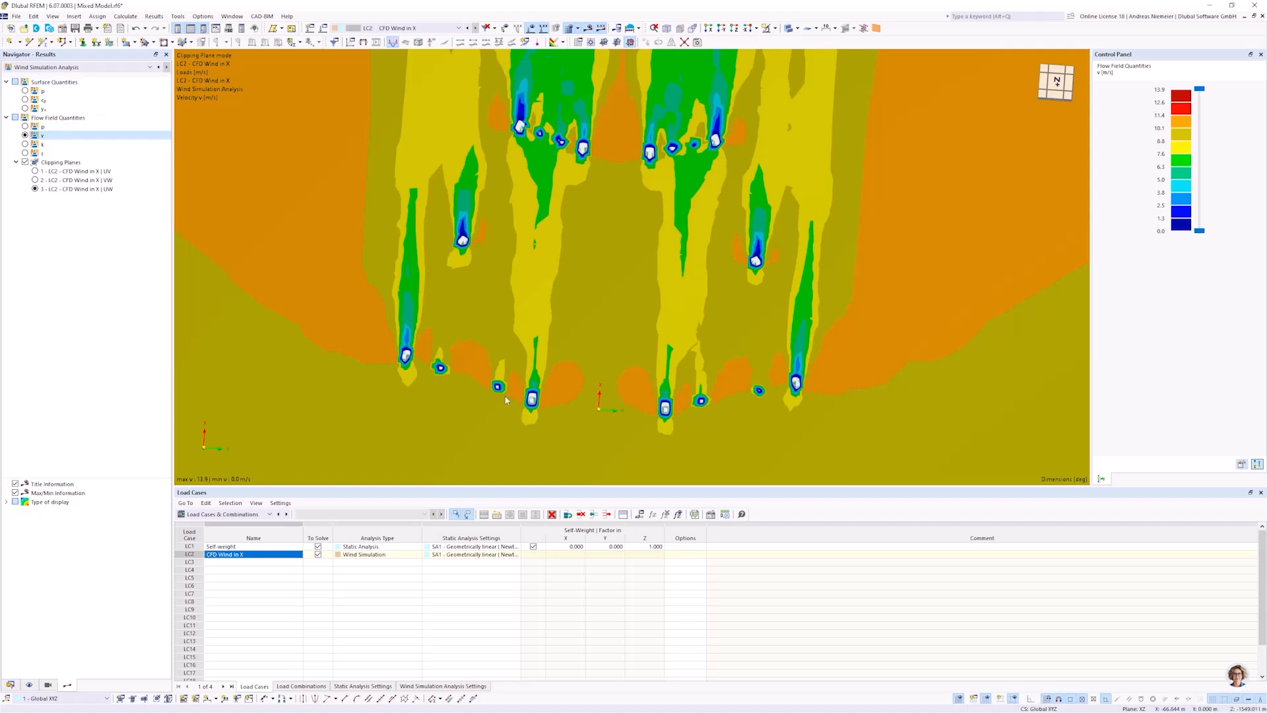
Switch back to surface pressures p, turn off the clipping planes and inspect the pressures on the hall frame.
mouse_move(511, 395)
middle_drag(449, 312, 456, 251)
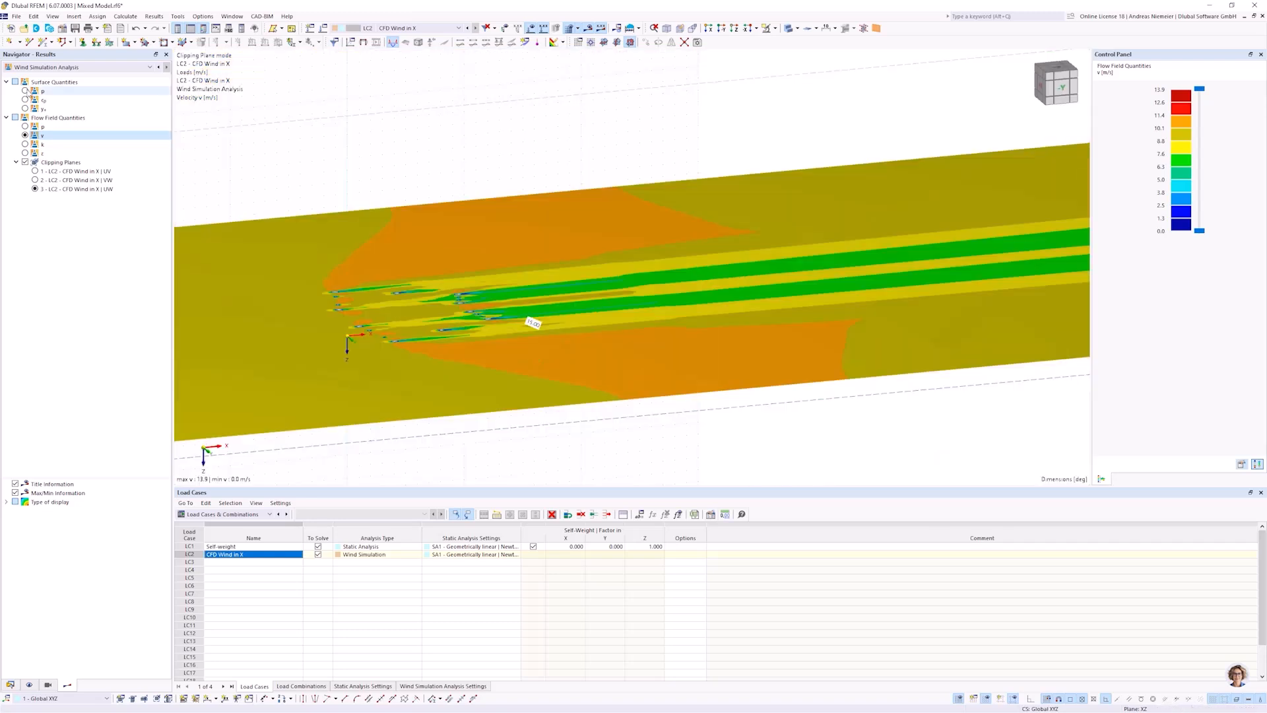
click(25, 91)
middle_drag(316, 357, 736, 44)
click(777, 28)
click(777, 28)
click(25, 162)
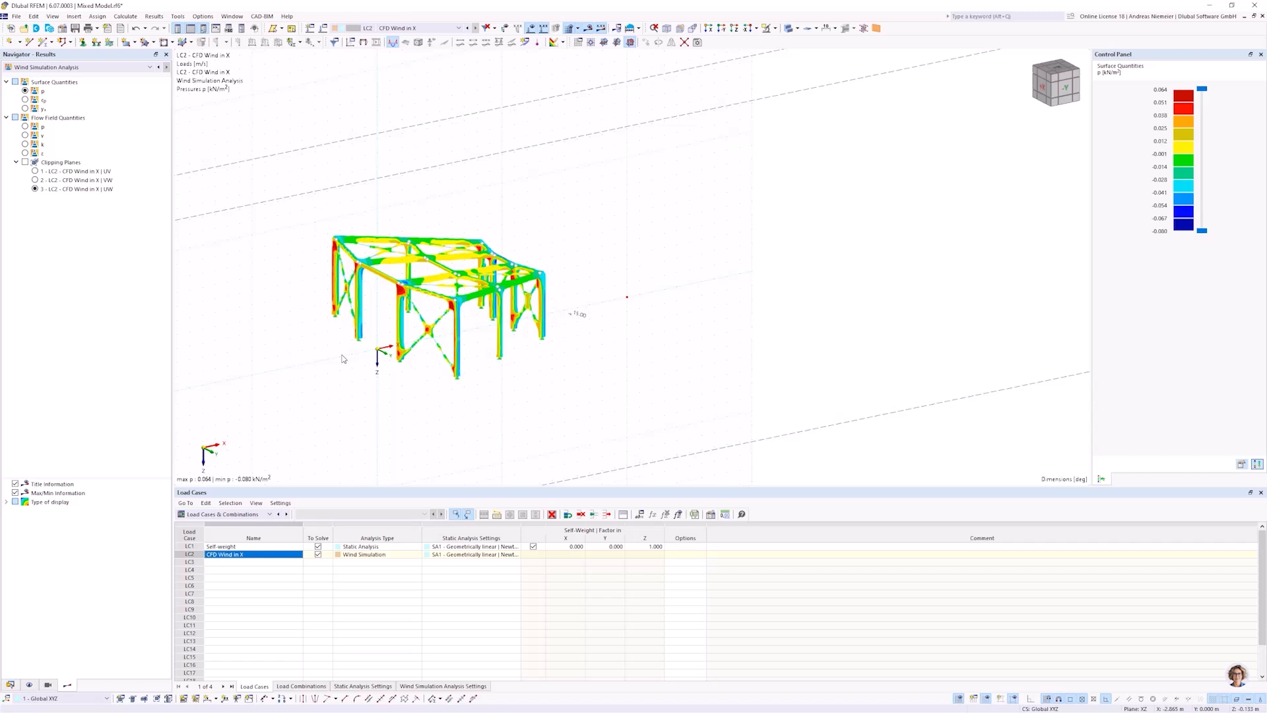
scroll(333, 240, up, 2)
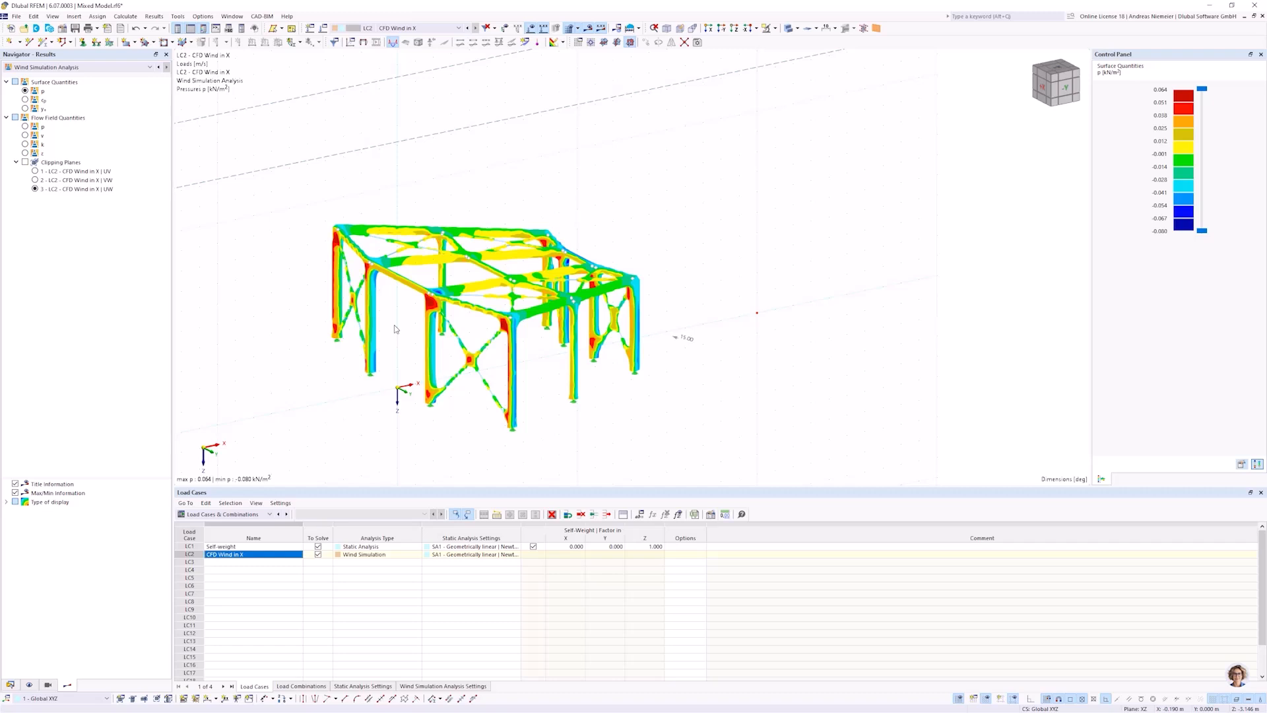
scroll(528, 253, down, 2)
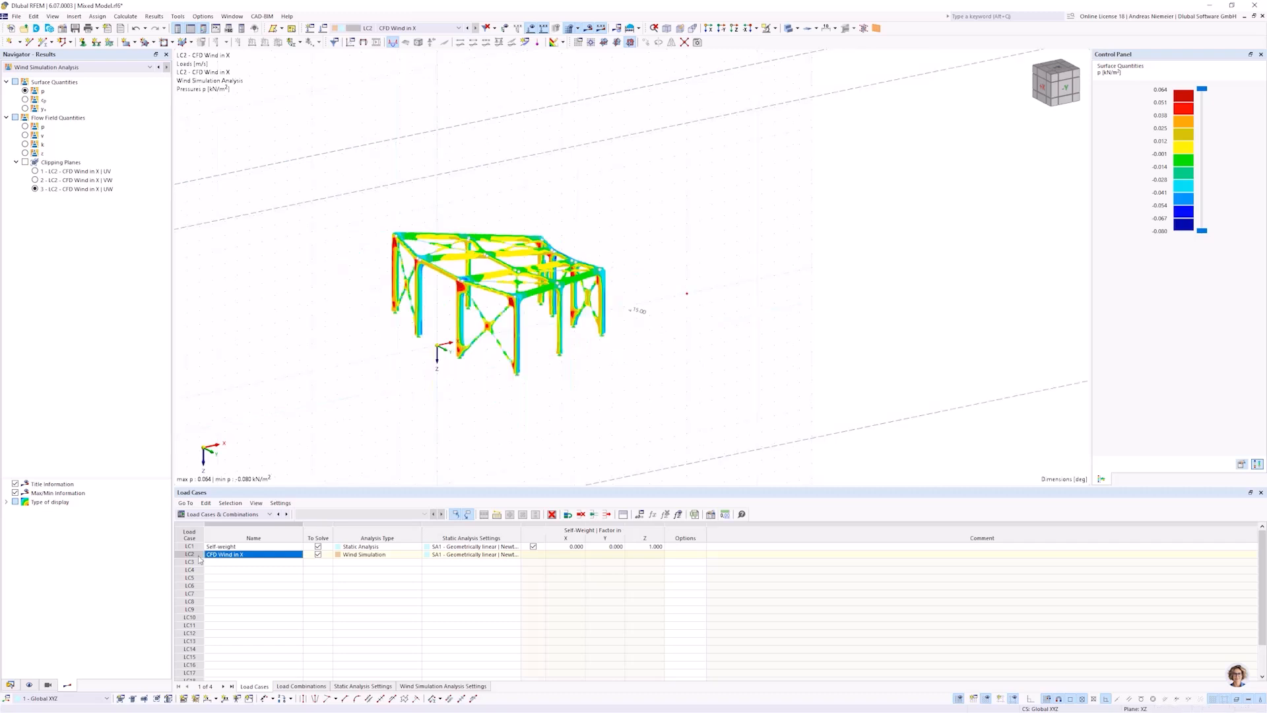
Open the wind load case in RWIND, view its streamlines and surface pressure, and return to RFEM.
click(125, 16)
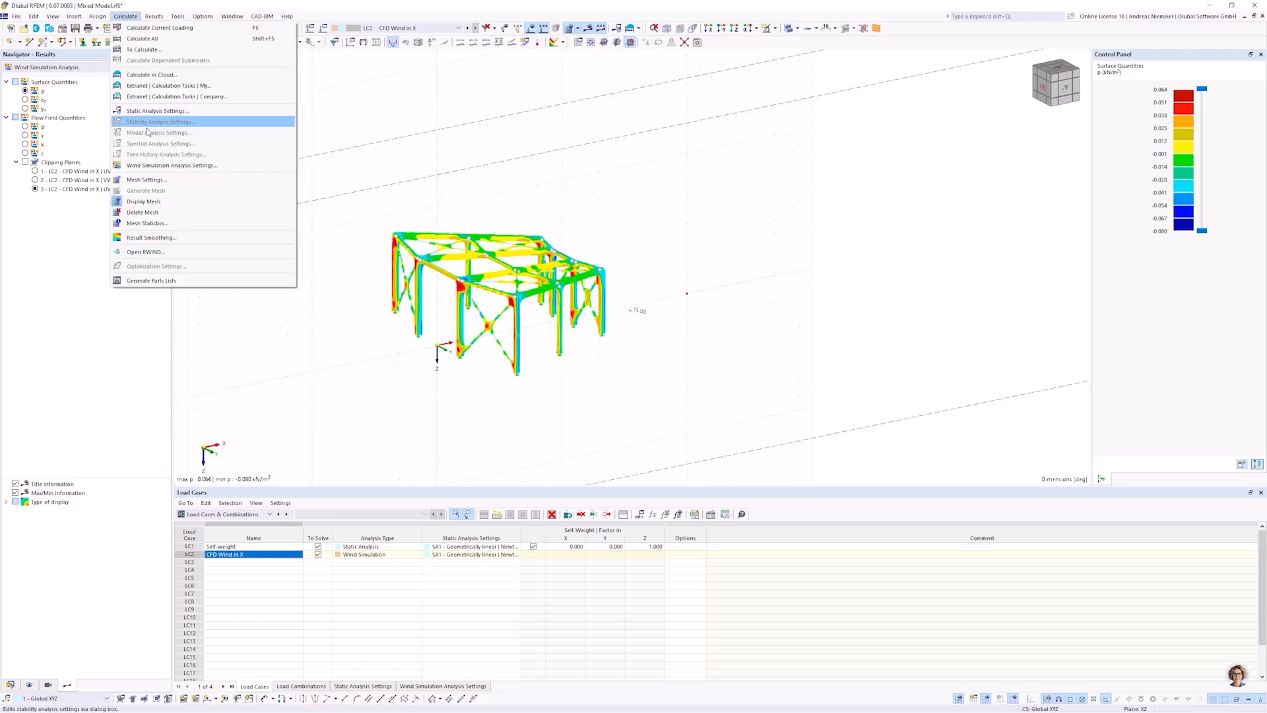
click(145, 252)
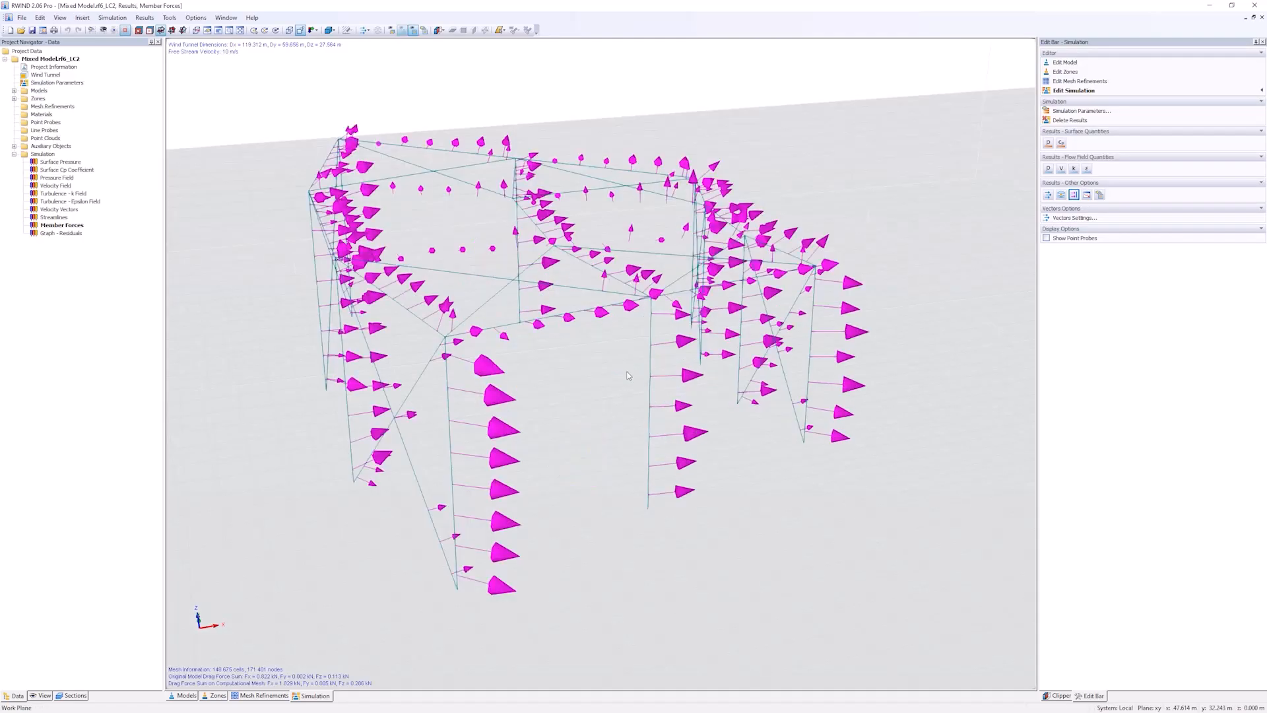
click(1061, 196)
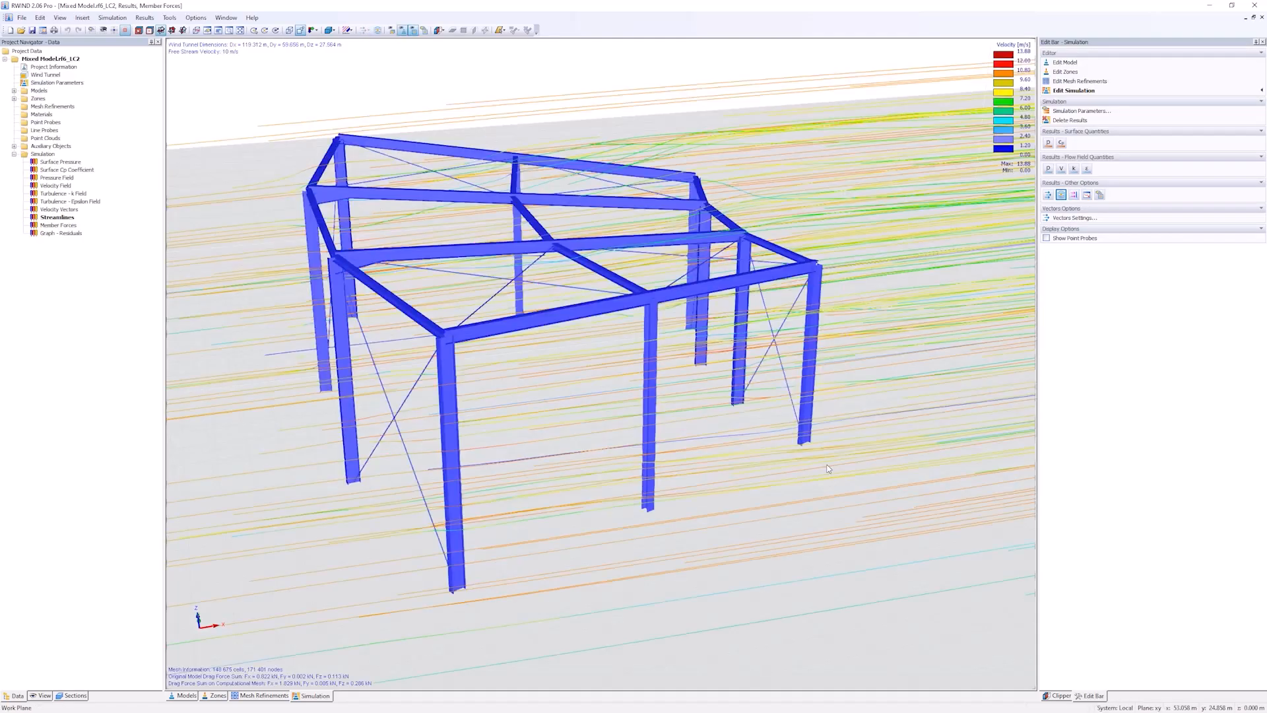
shift+middle_drag(711, 387, 698, 587)
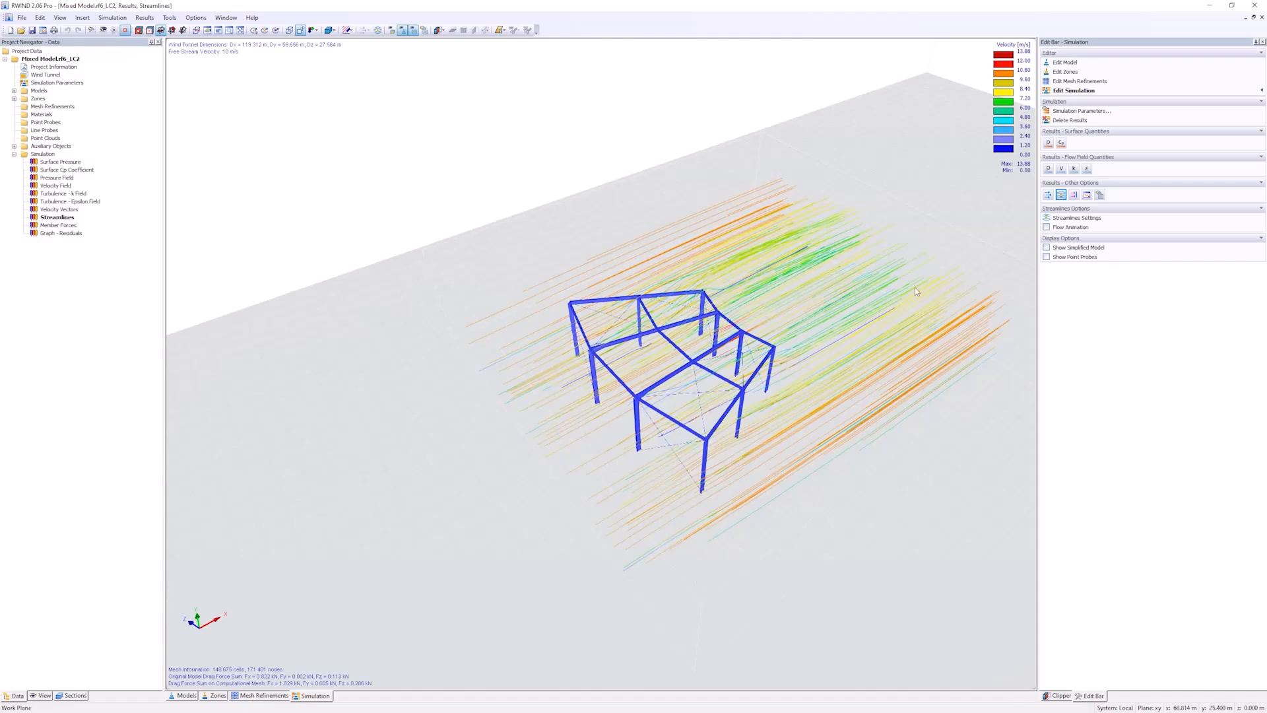
click(1048, 143)
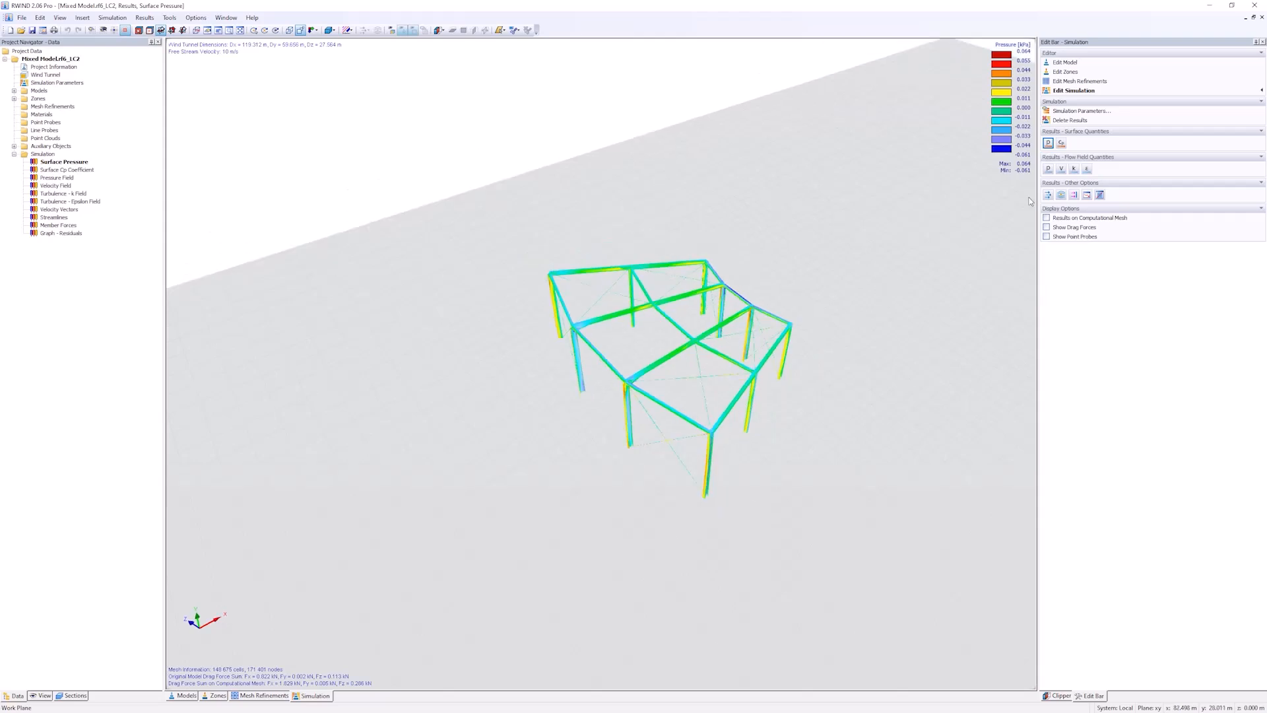
mouse_move(632, 407)
click(1254, 6)
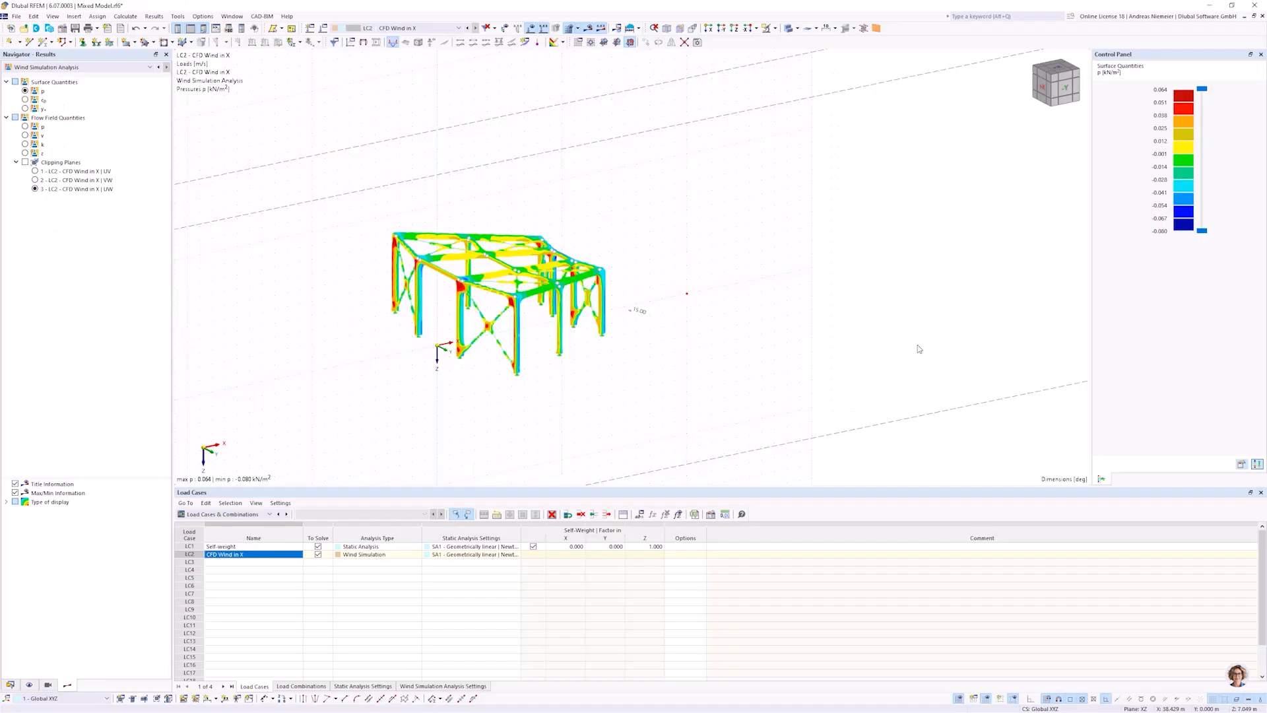
Hide the results and loads on the hall frame and turn on the display of lines.
click(44, 67)
click(44, 76)
ctrl+middle_drag(645, 202, 526, 110)
click(531, 28)
click(579, 31)
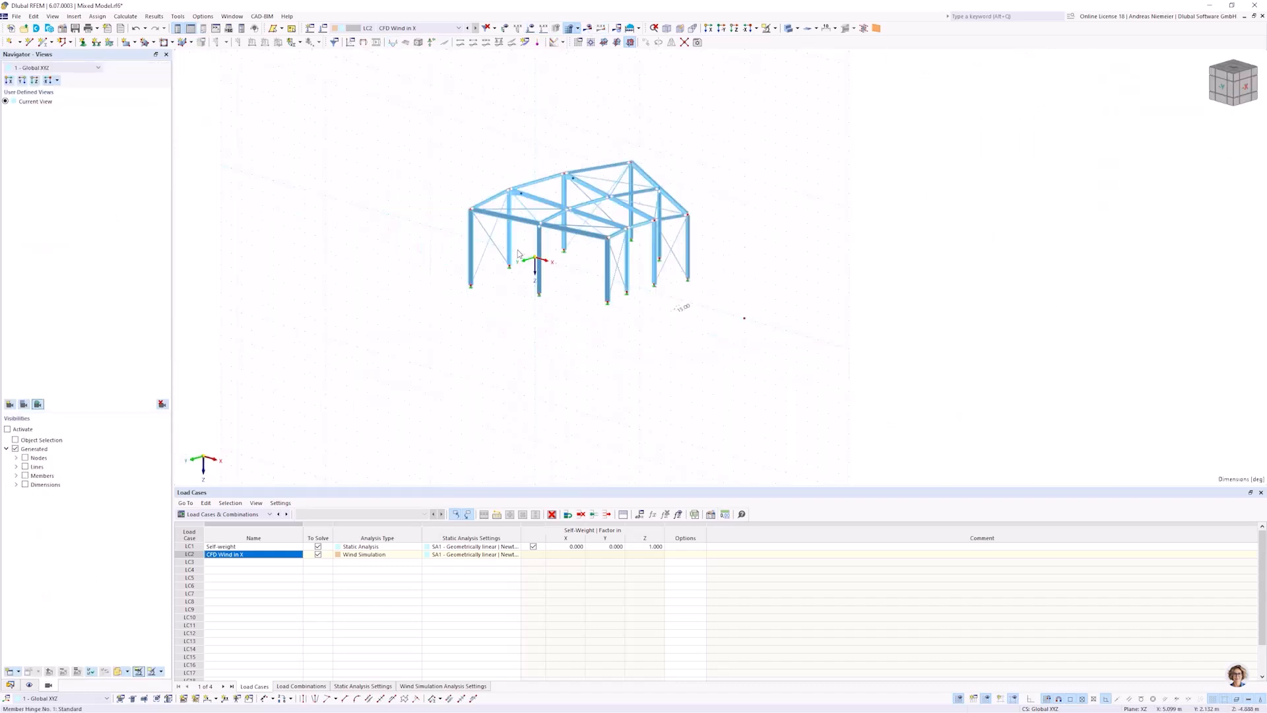
click(29, 685)
click(35, 91)
Set up a new rectangular surface with stiffness type Load Transfer and load transfer direction x & y | Stripes.
middle_drag(335, 289, 543, 398)
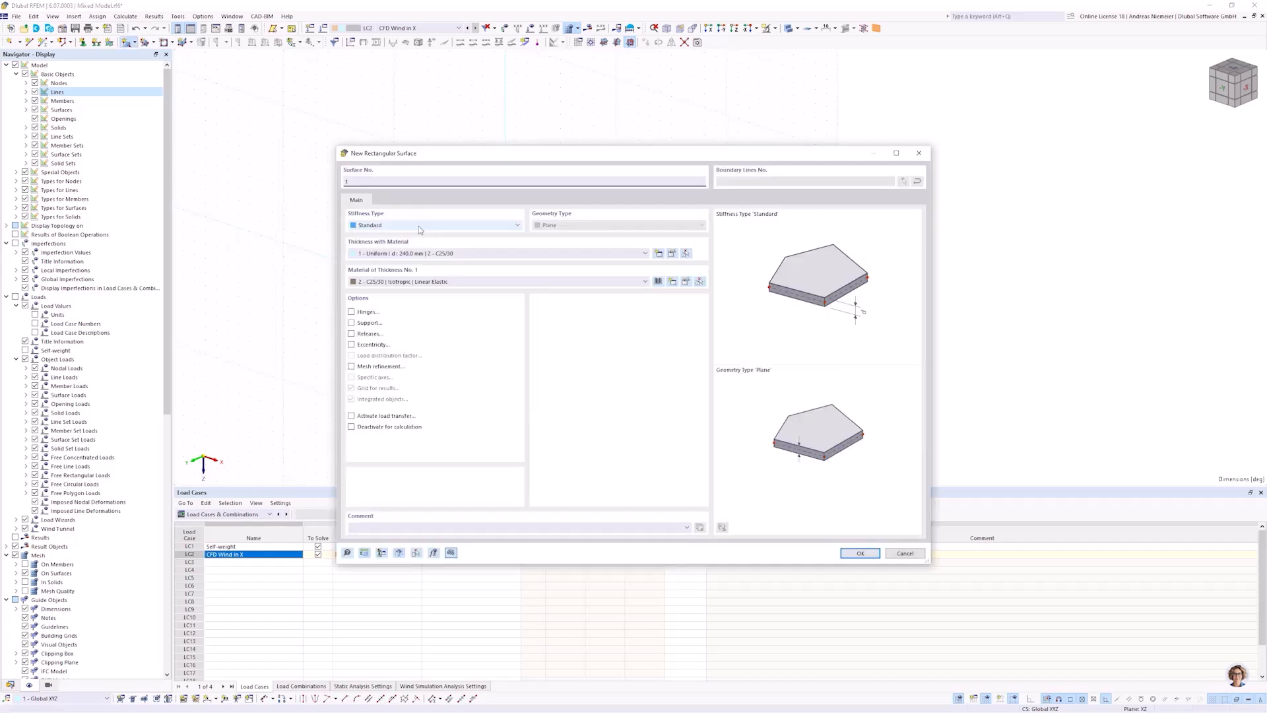
click(419, 225)
click(375, 273)
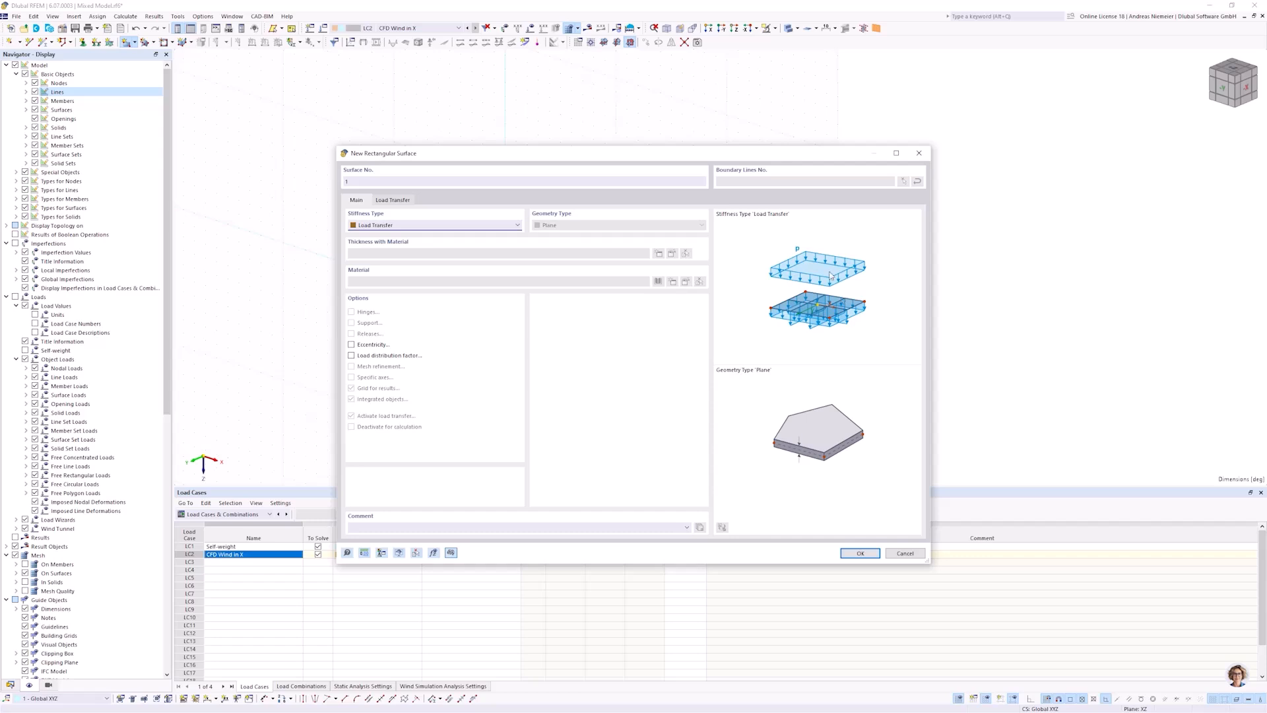
click(393, 199)
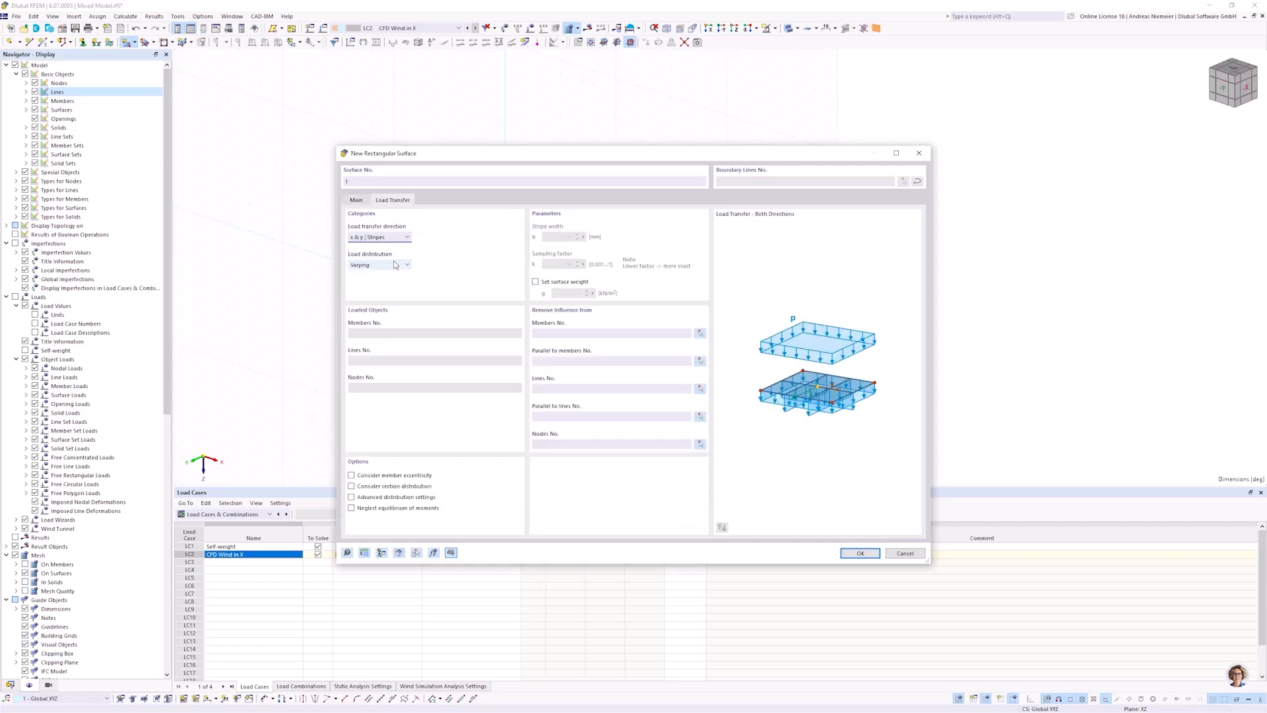
click(369, 238)
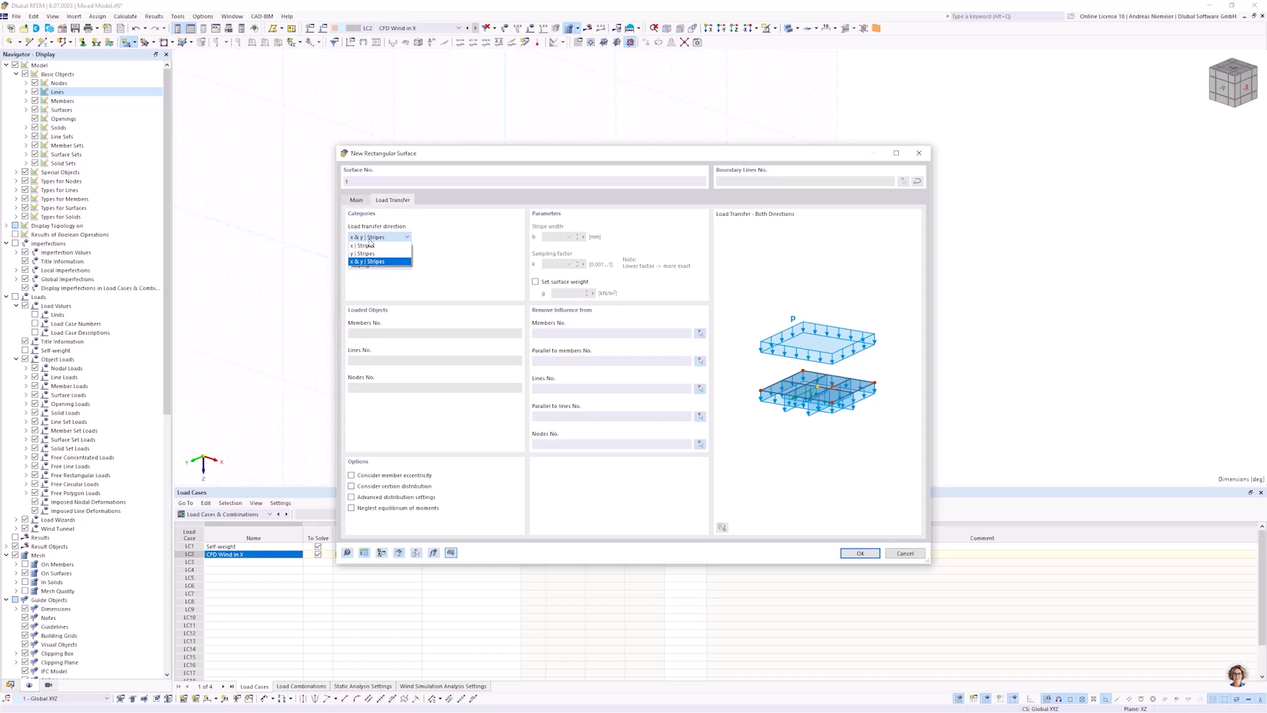
click(378, 262)
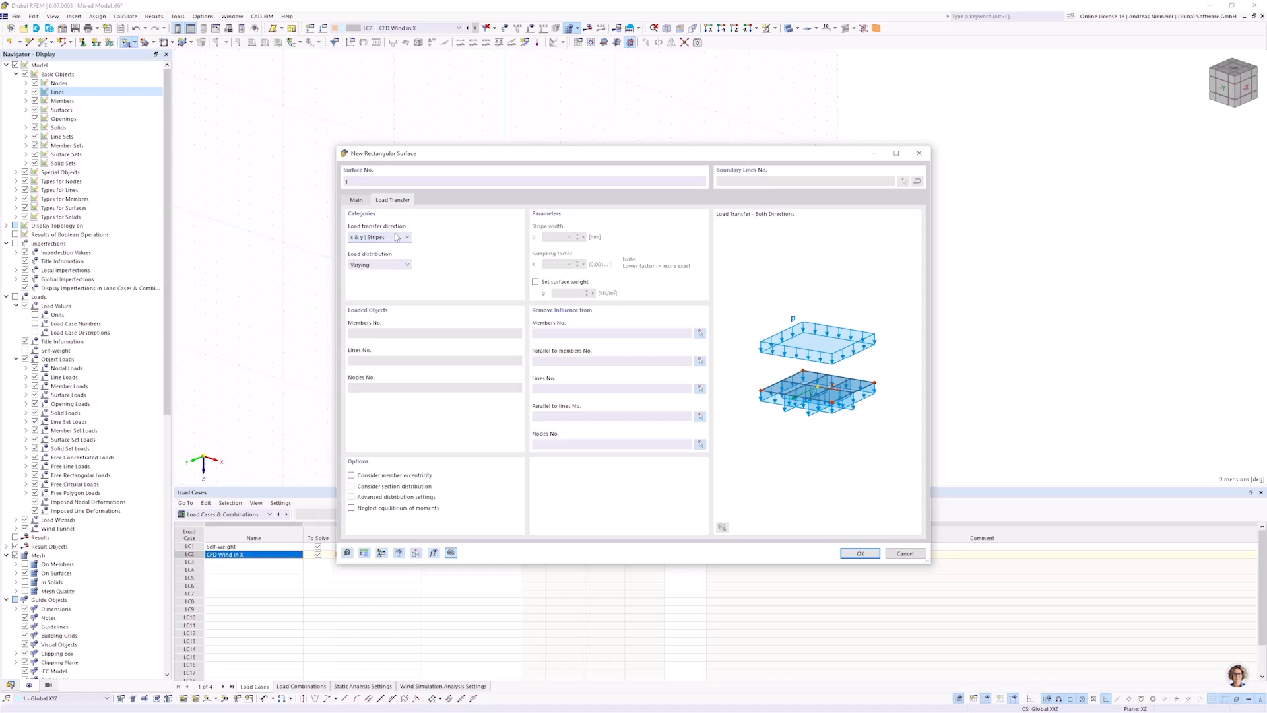
click(356, 200)
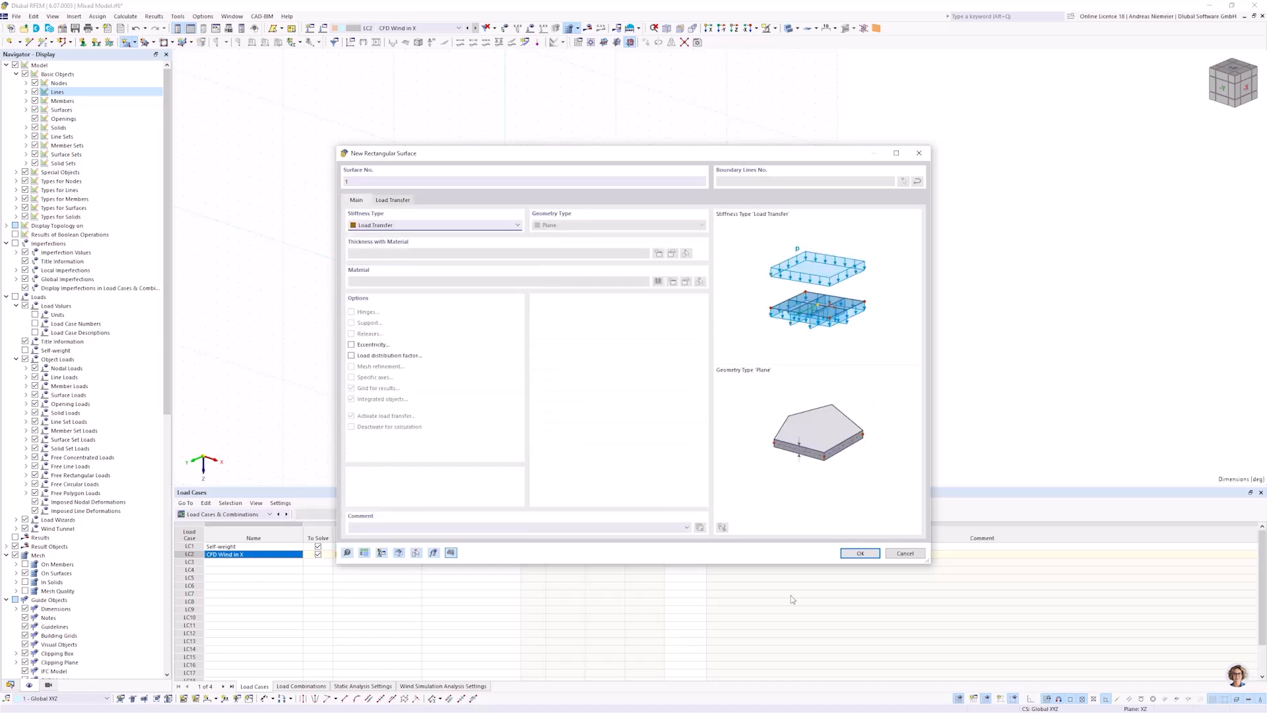
key(Escape)
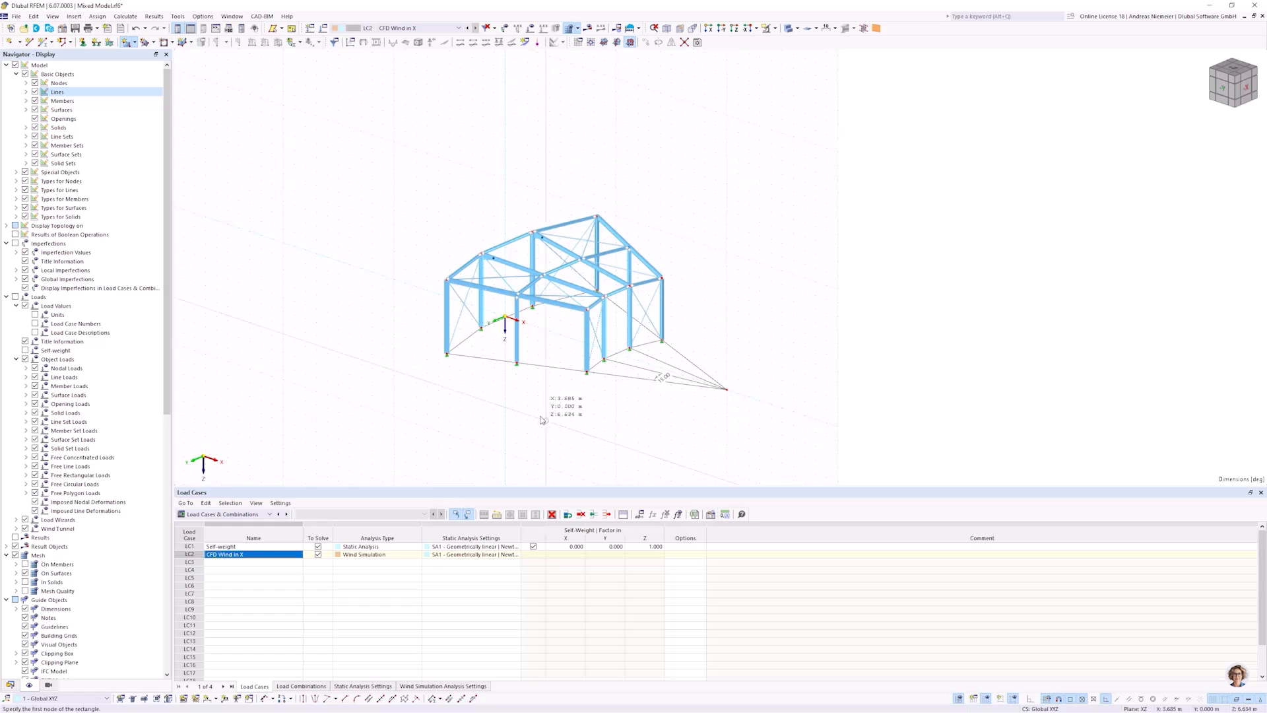
Create a load transfer surface on the first end wall of the hall by selecting its boundary lines.
click(135, 42)
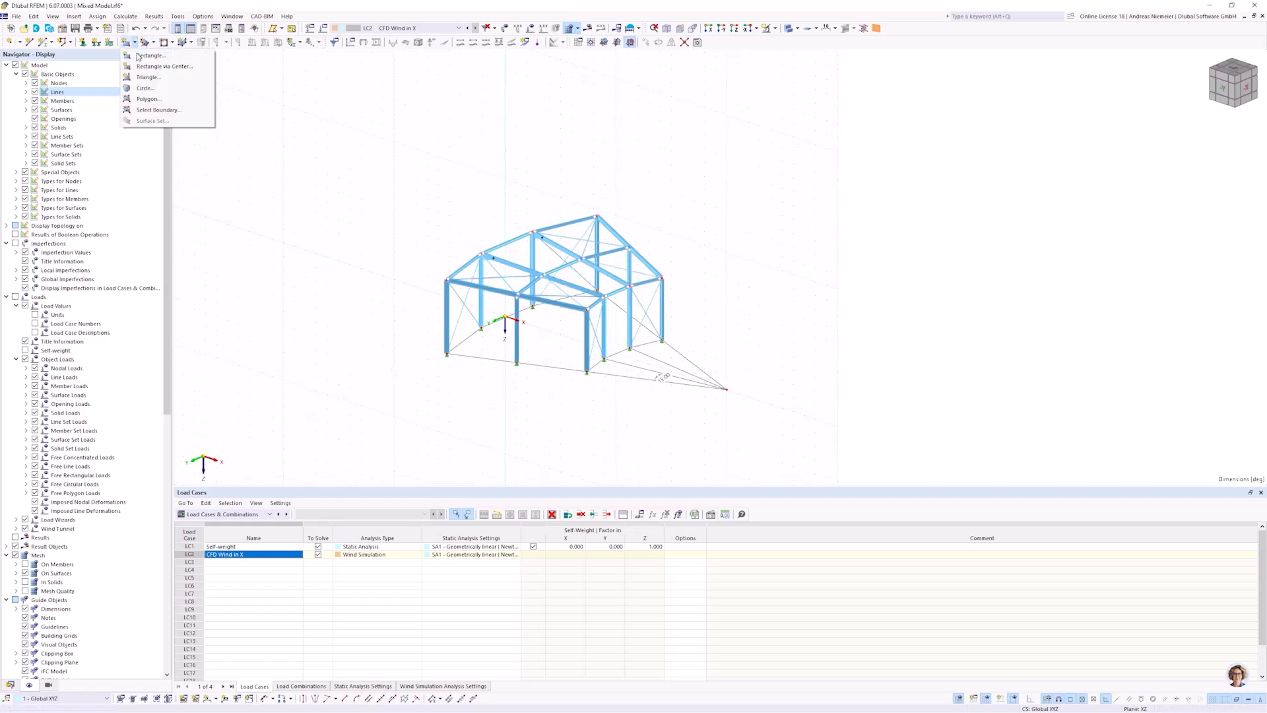
click(139, 56)
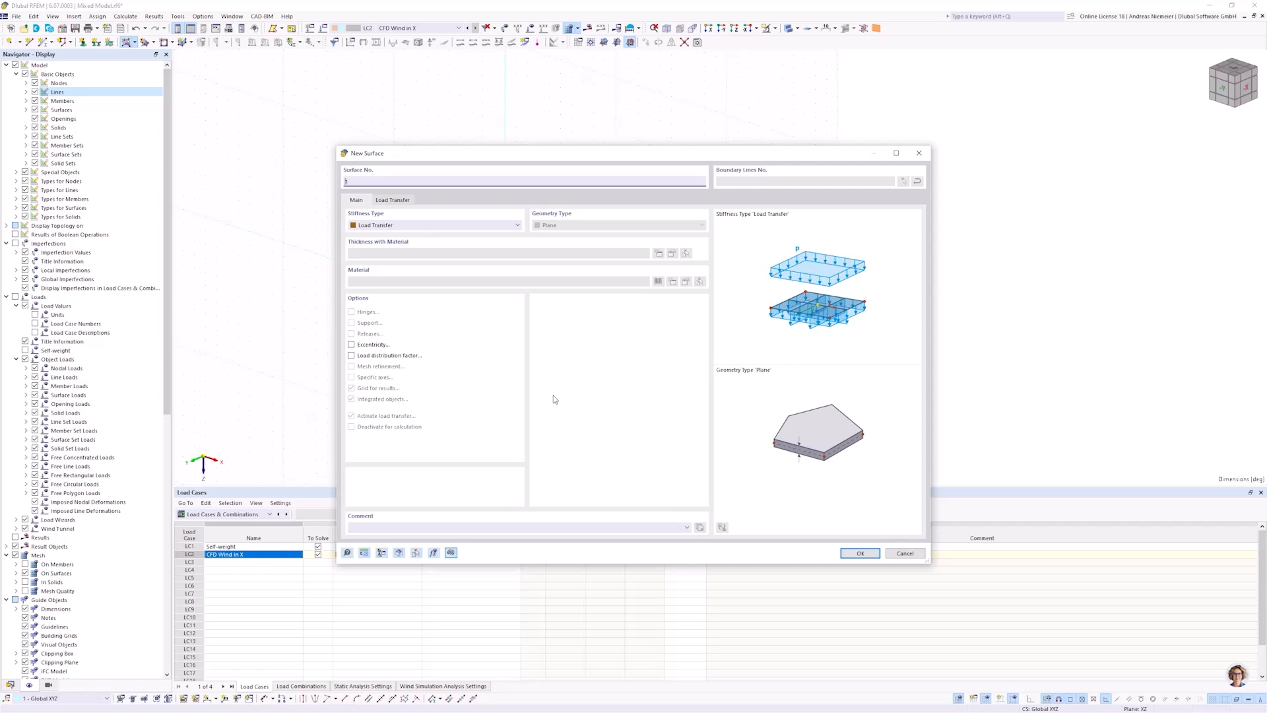
click(860, 553)
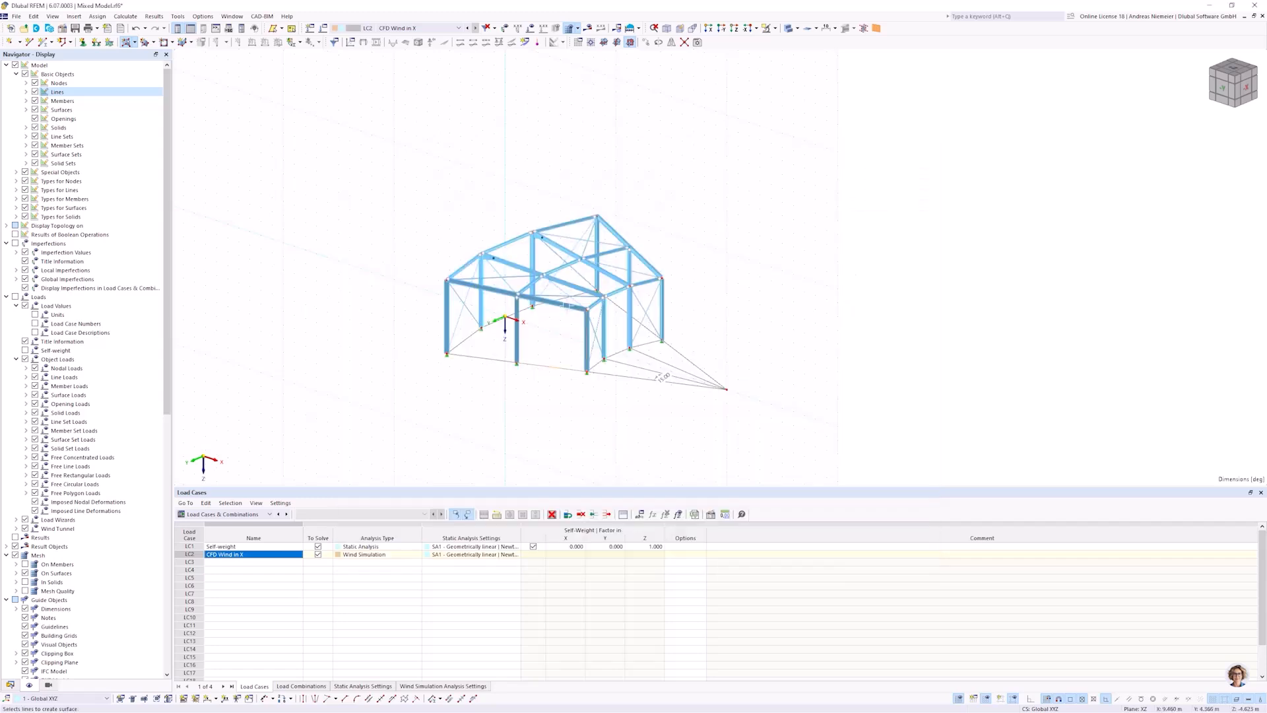
click(483, 357)
click(674, 418)
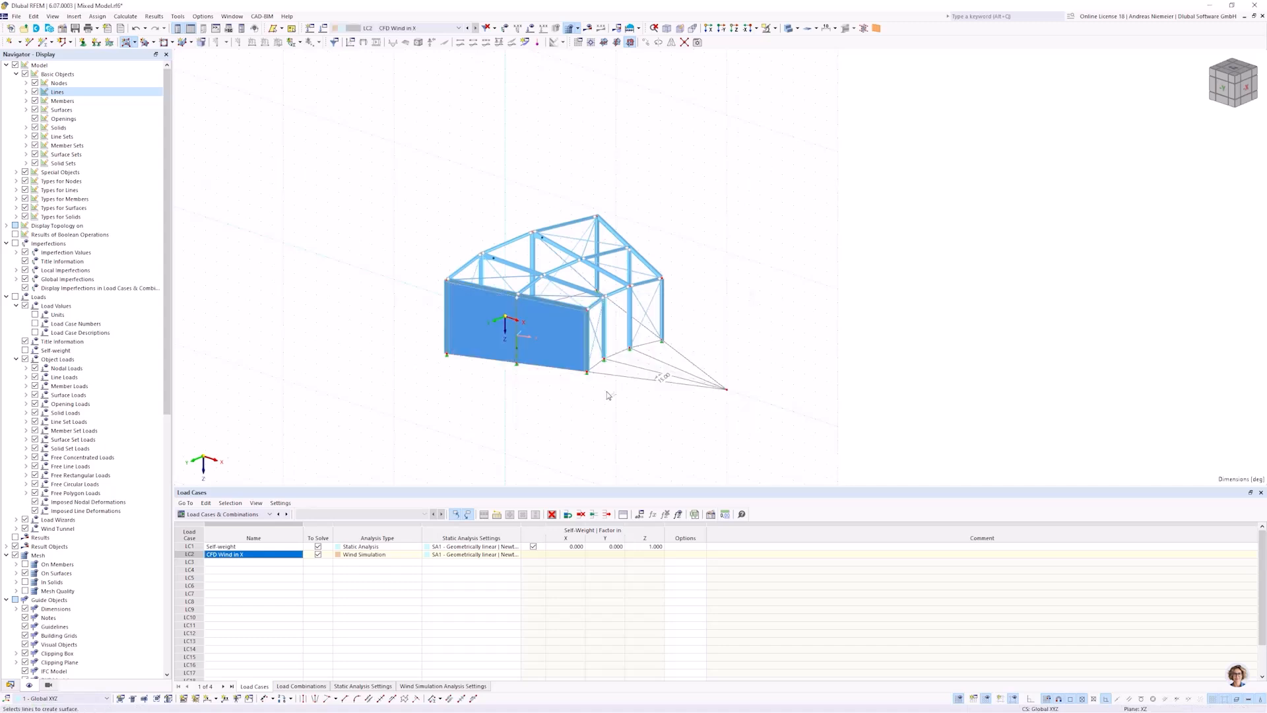
Add load transfer surfaces to the inner side wall and the roof of the bay next to the end wall, accepting mesh deletion.
scroll(607, 394, up, 3)
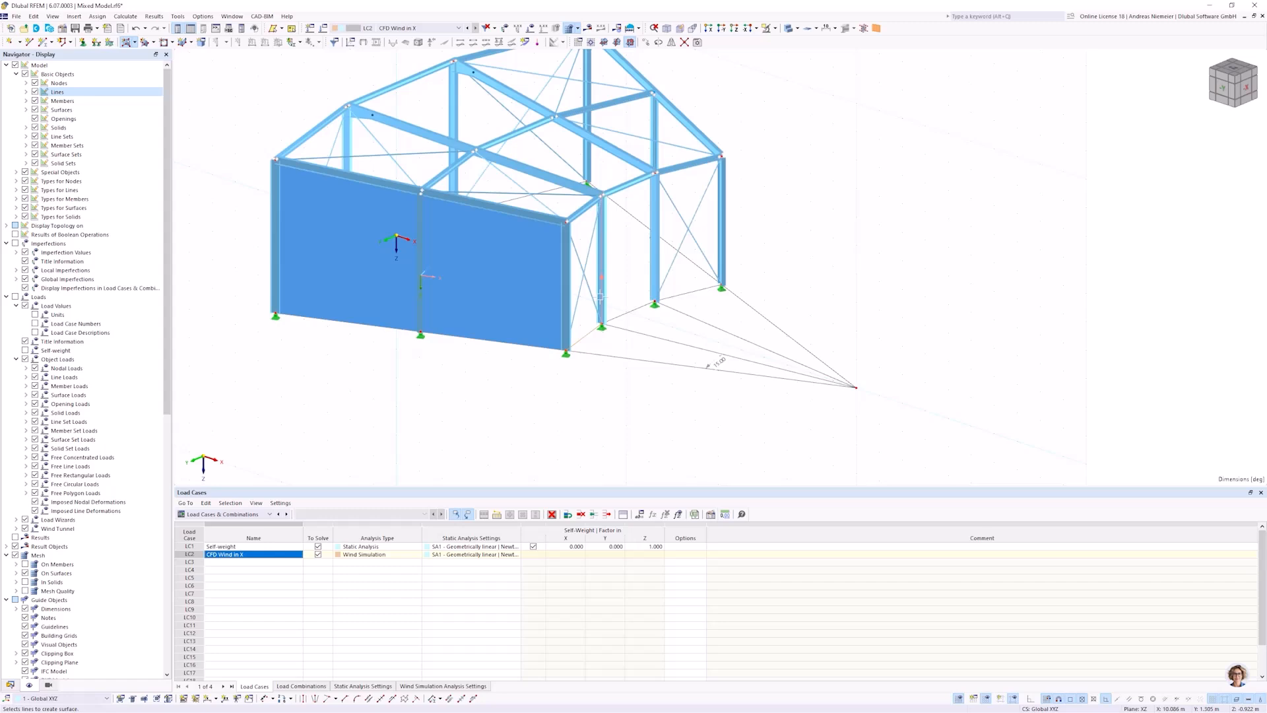
click(565, 248)
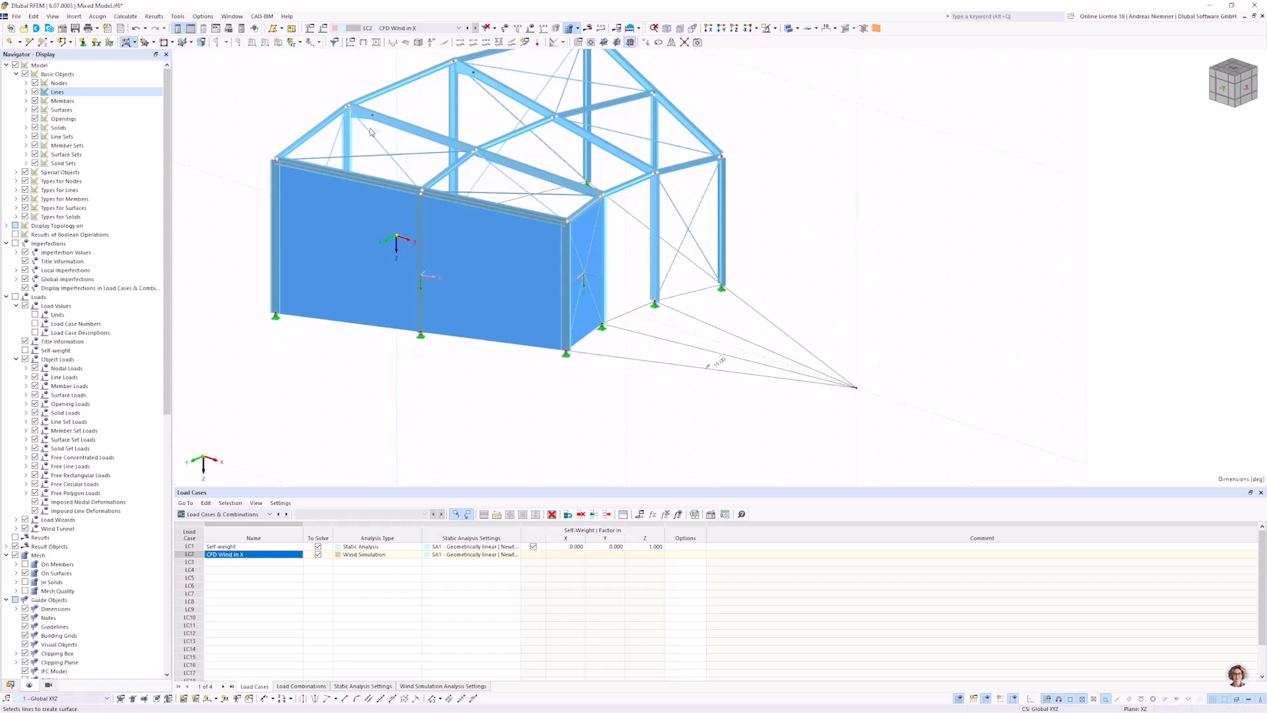
click(126, 42)
click(671, 404)
click(679, 403)
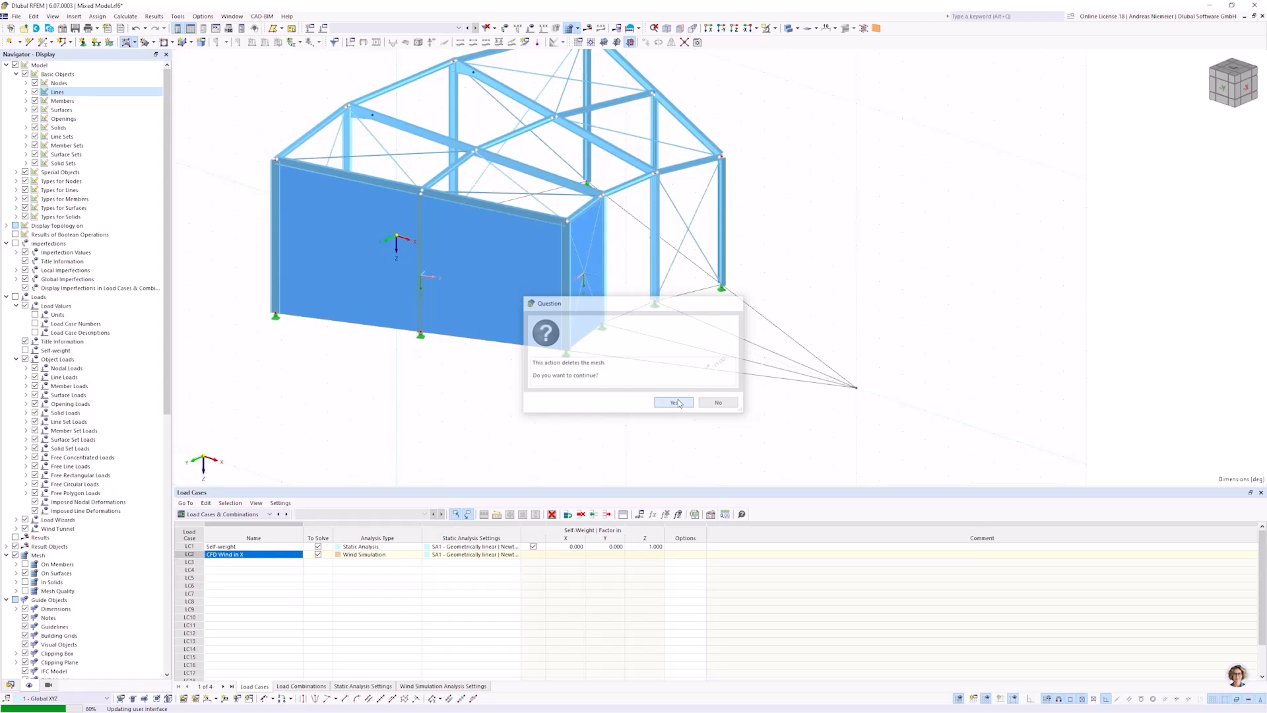
Create a load transfer surface on the outer side wall of the same bay.
ctrl+middle_drag(376, 435, 422, 332)
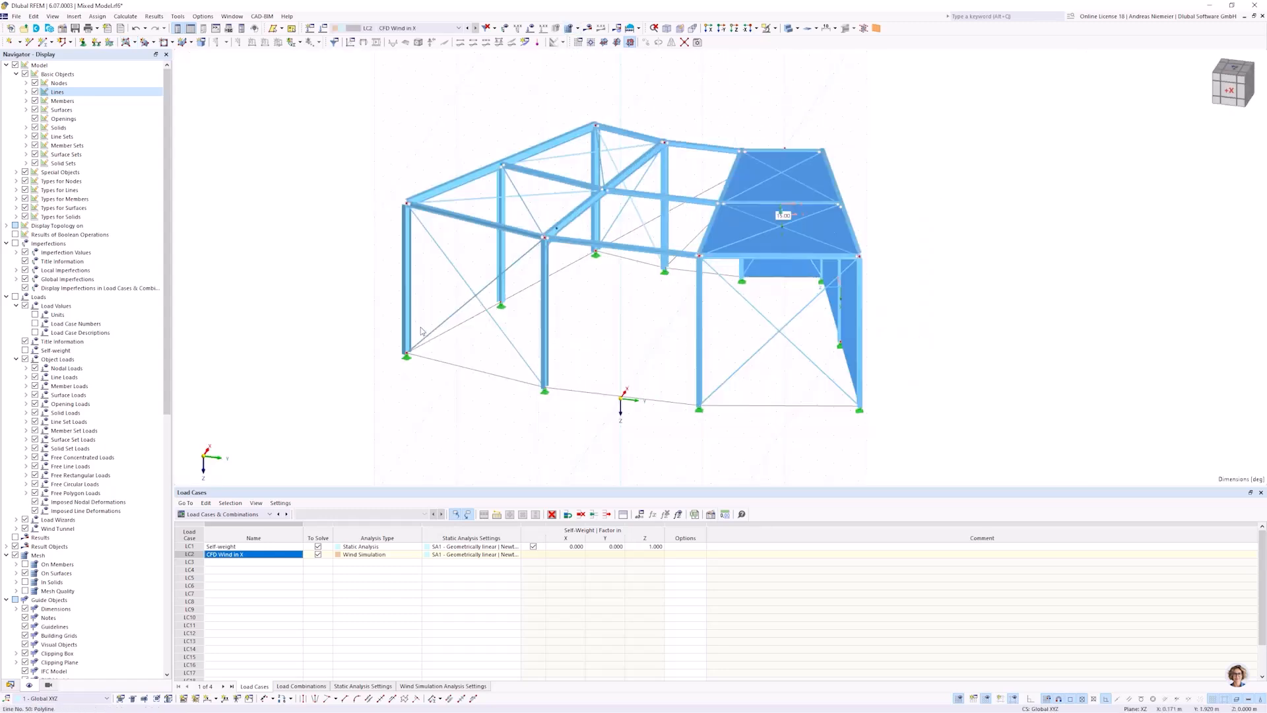
click(126, 44)
click(862, 554)
click(833, 421)
Rotate-copy the bay's roof and two side wall surfaces in 2 steps of 15° about the Z axis through the arc's centre node.
ctrl+middle_drag(833, 421, 645, 353)
scroll(645, 354, down, 1)
click(581, 294)
ctrl+click(571, 168)
ctrl+middle_drag(571, 168, 746, 410)
ctrl+click(746, 410)
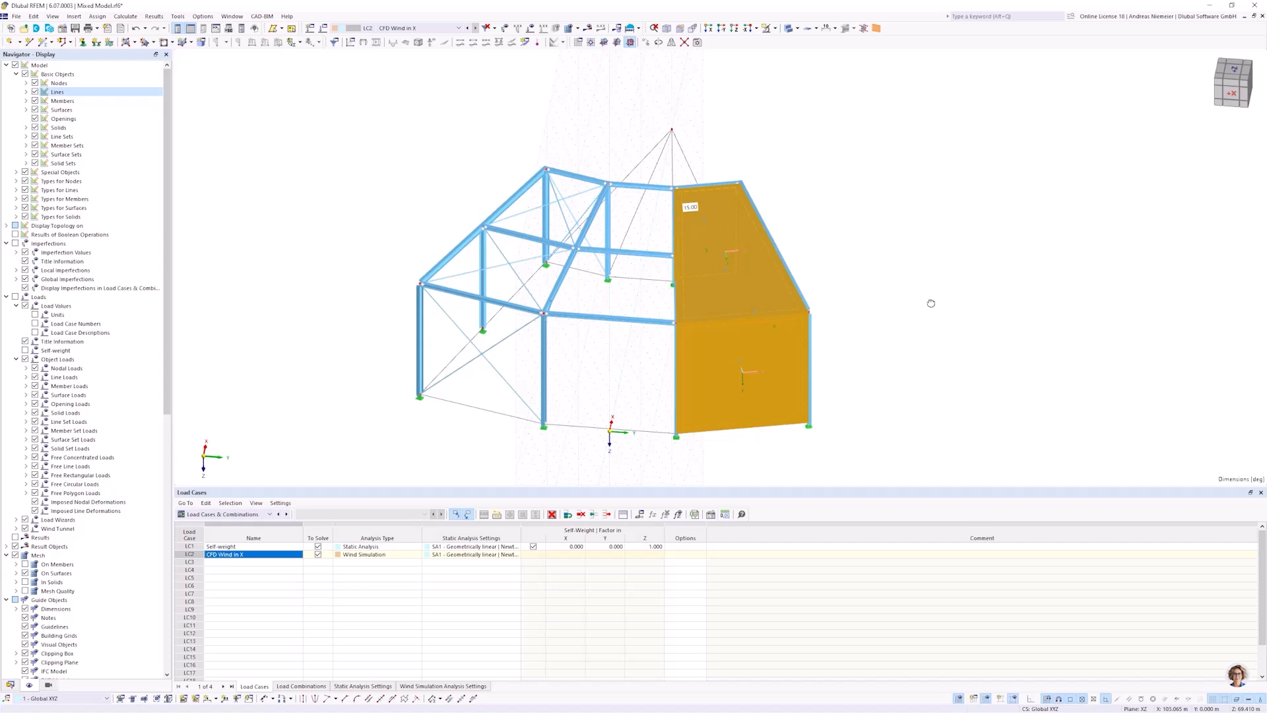
ctrl+middle_drag(930, 303, 676, 219)
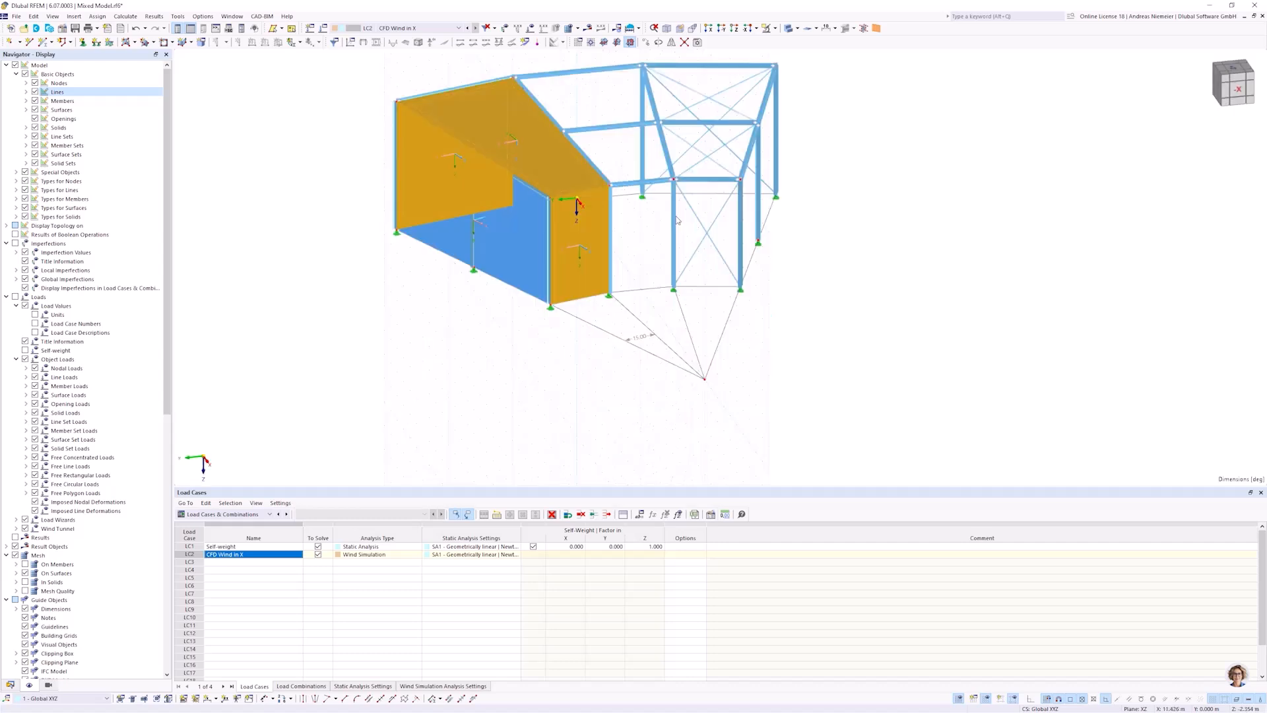
click(658, 42)
click(488, 271)
click(611, 279)
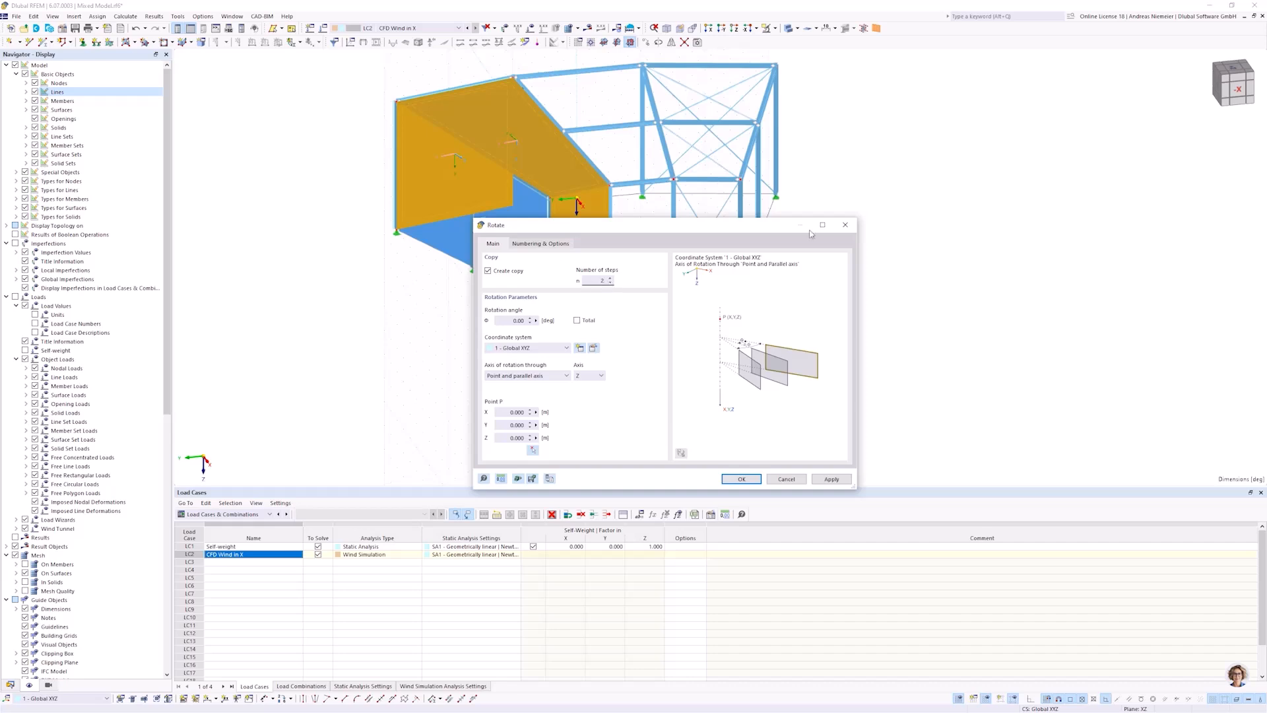
drag(811, 233, 1143, 240)
drag(1039, 235, 965, 212)
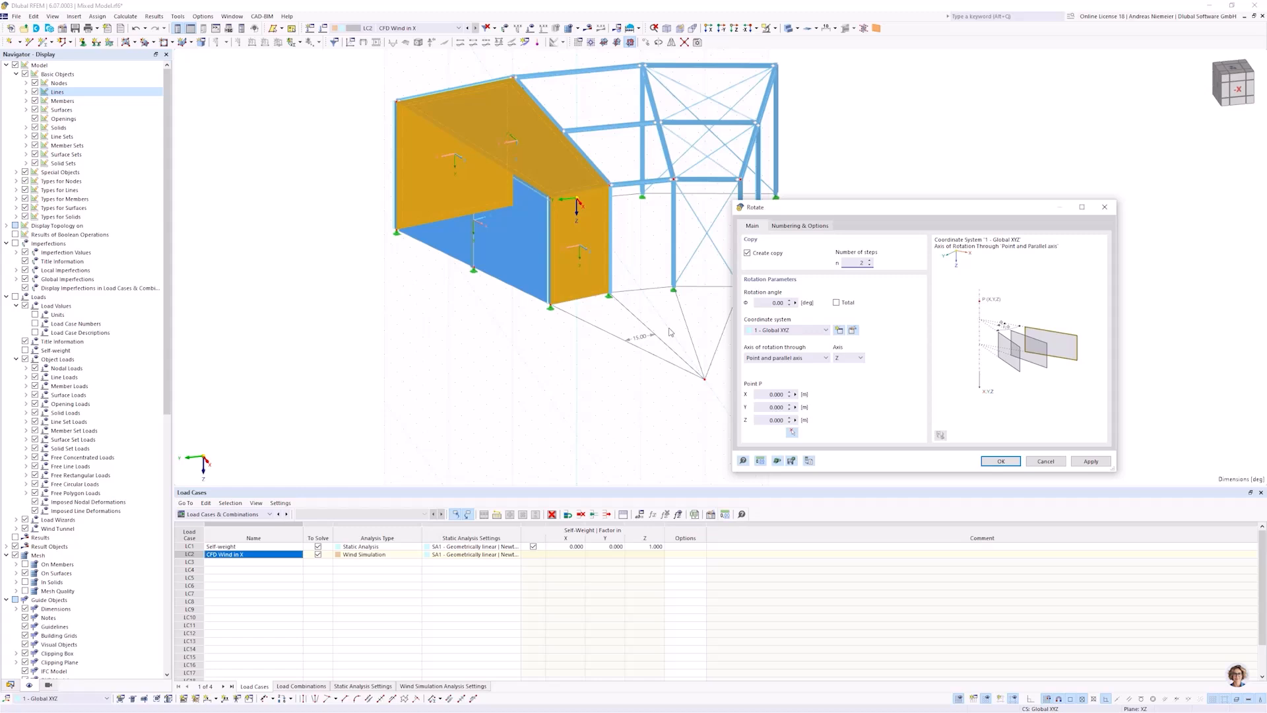
double_click(775, 302)
text(15)
click(792, 433)
click(704, 380)
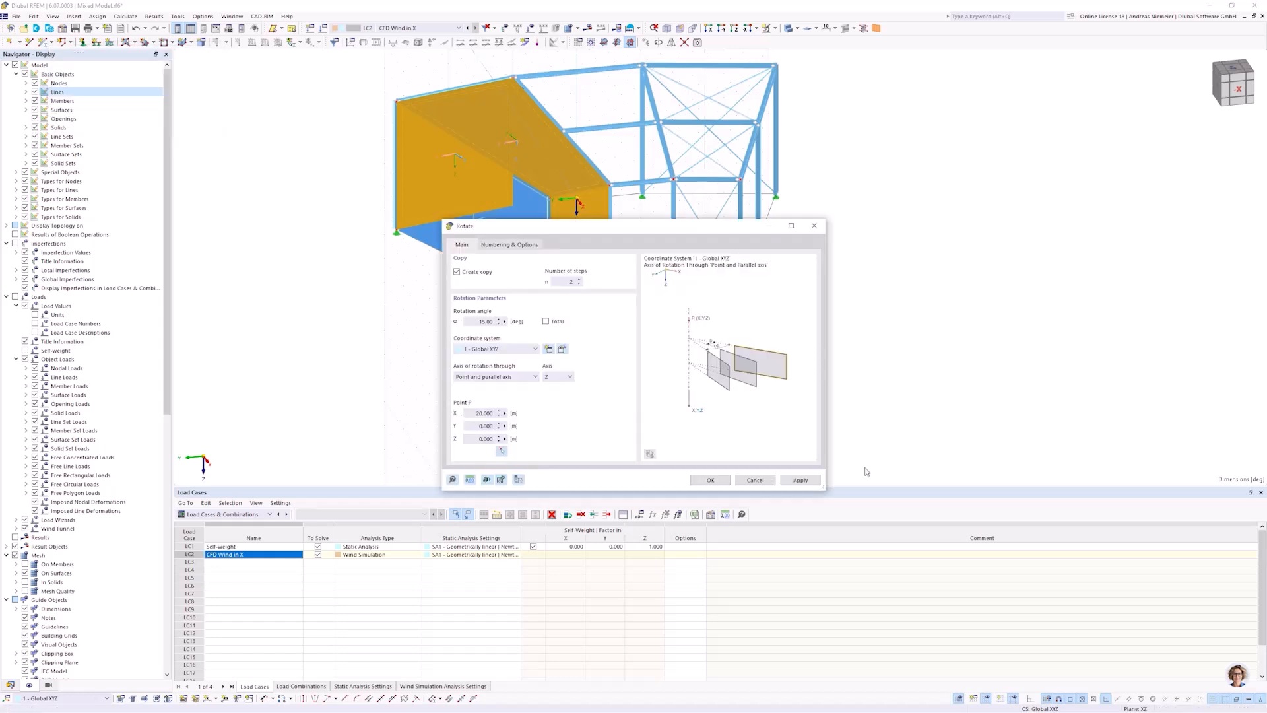
click(722, 481)
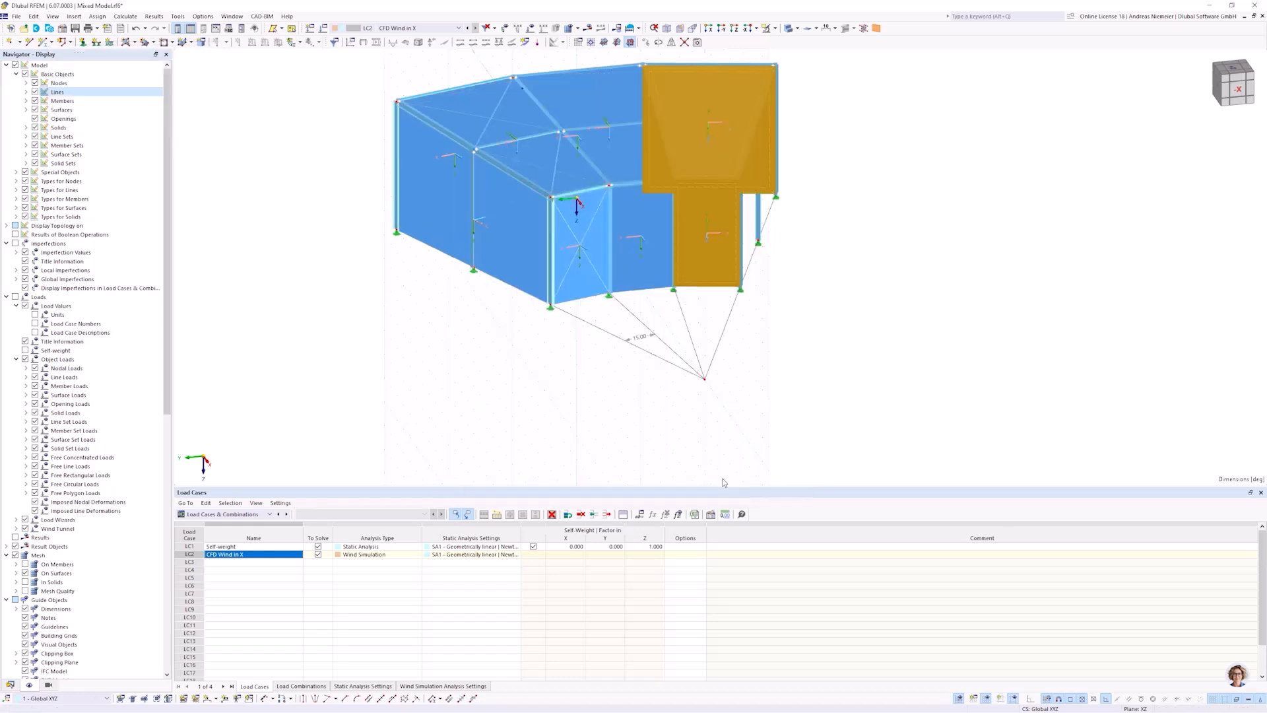
Rotate-copy the end wall surface to the opposite end of the hall with 1 step and a 45° angle.
click(547, 278)
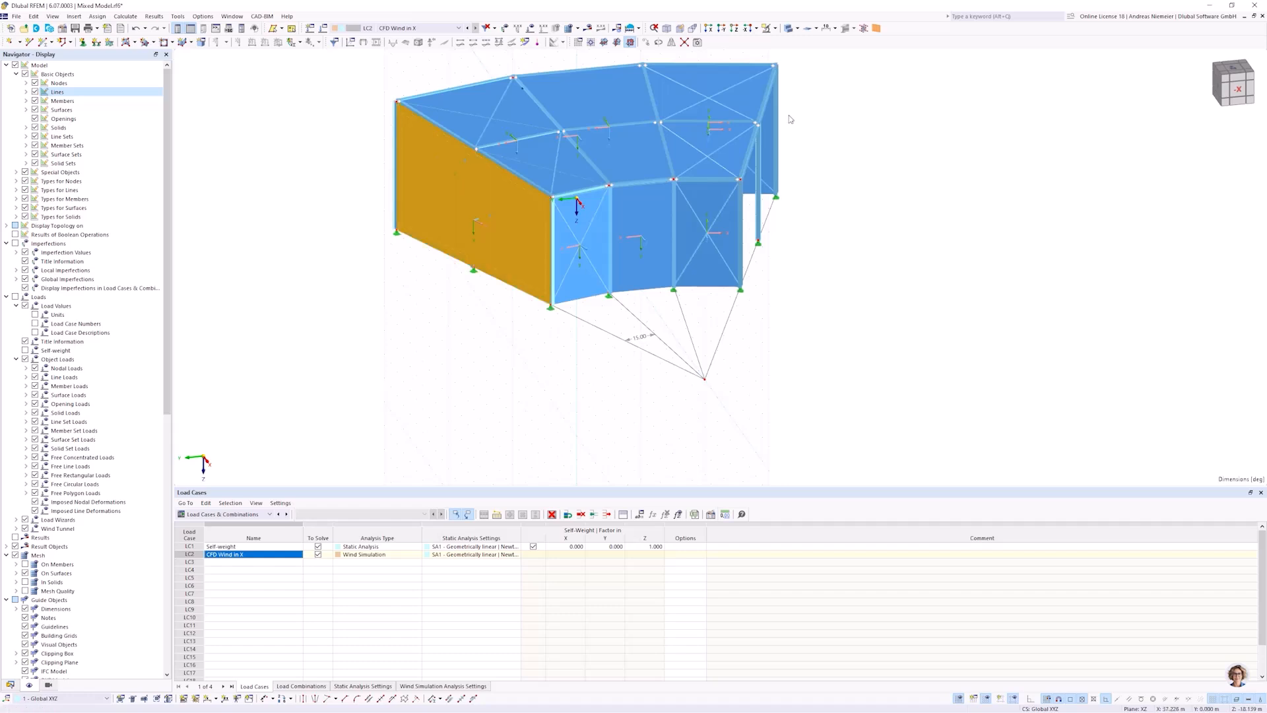
click(658, 43)
click(598, 282)
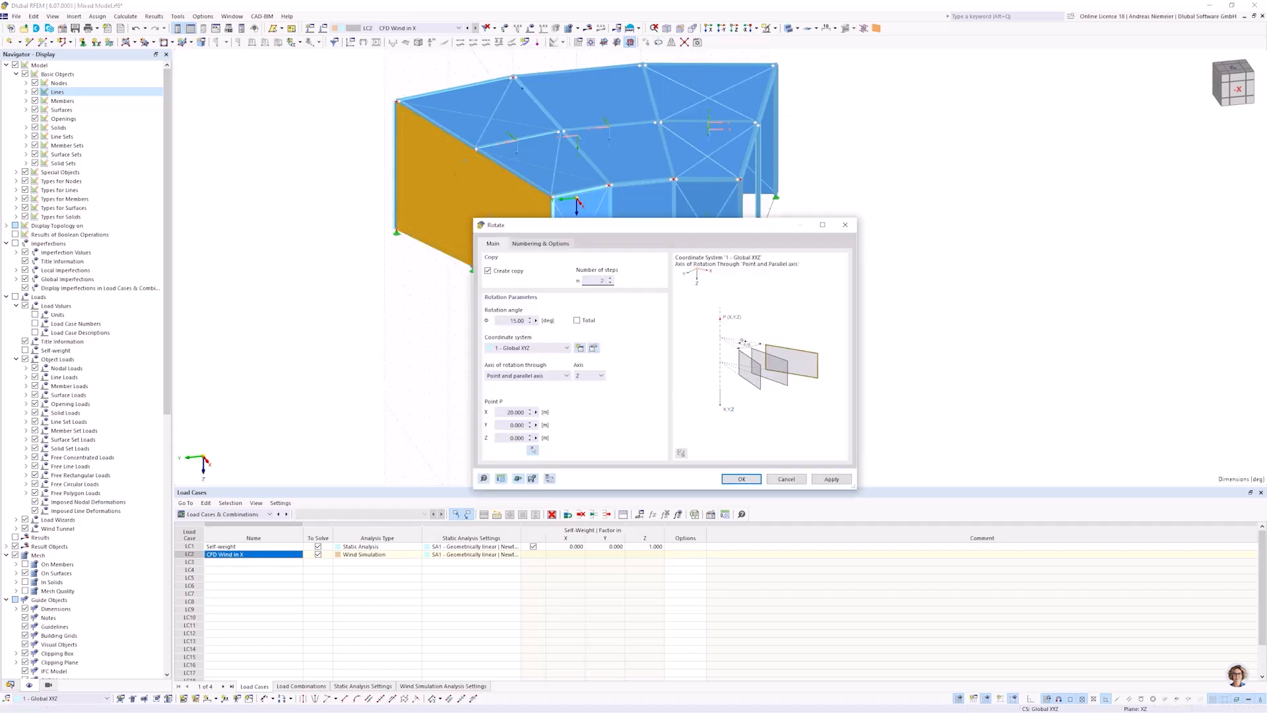
key(BackSpace)
text(1)
key(Tab)
text(45)
click(739, 481)
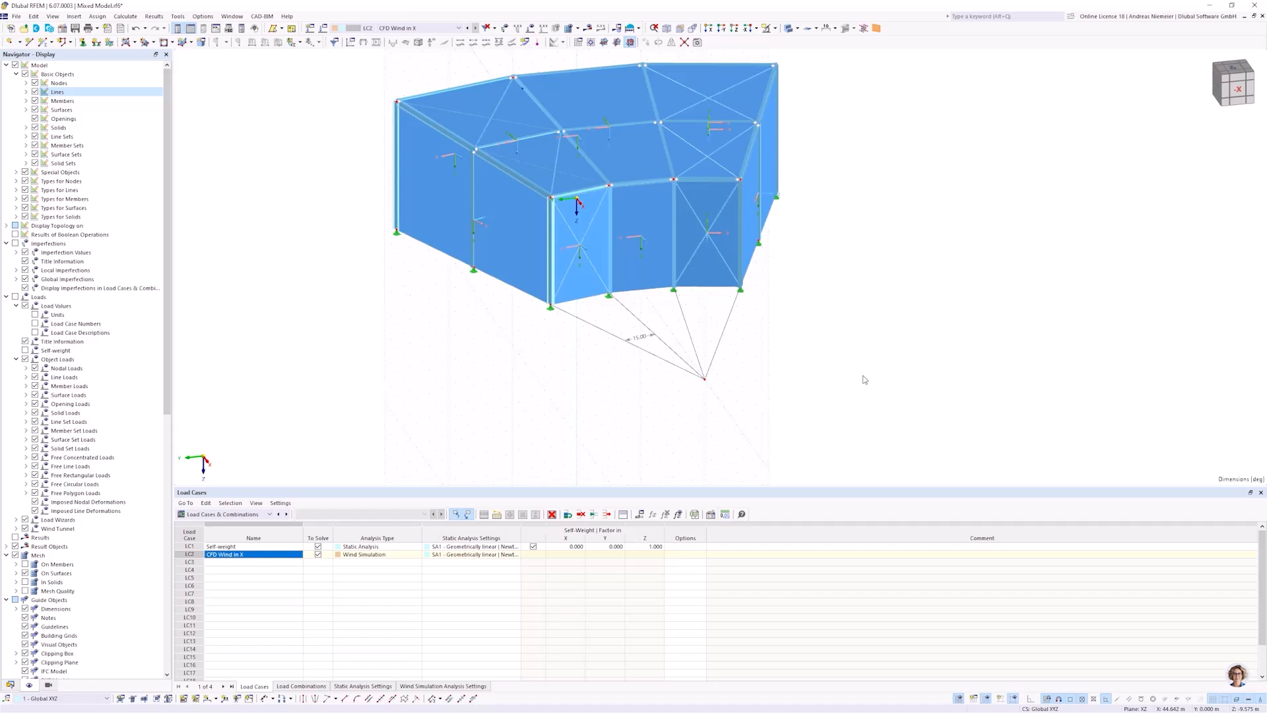
In the Self-weight load case, apply a uniform 1 kN/m² surface load in global X on true area to the middle outer side wall.
ctrl+middle_drag(342, 346, 610, 412)
middle_drag(443, 399, 645, 342)
click(424, 29)
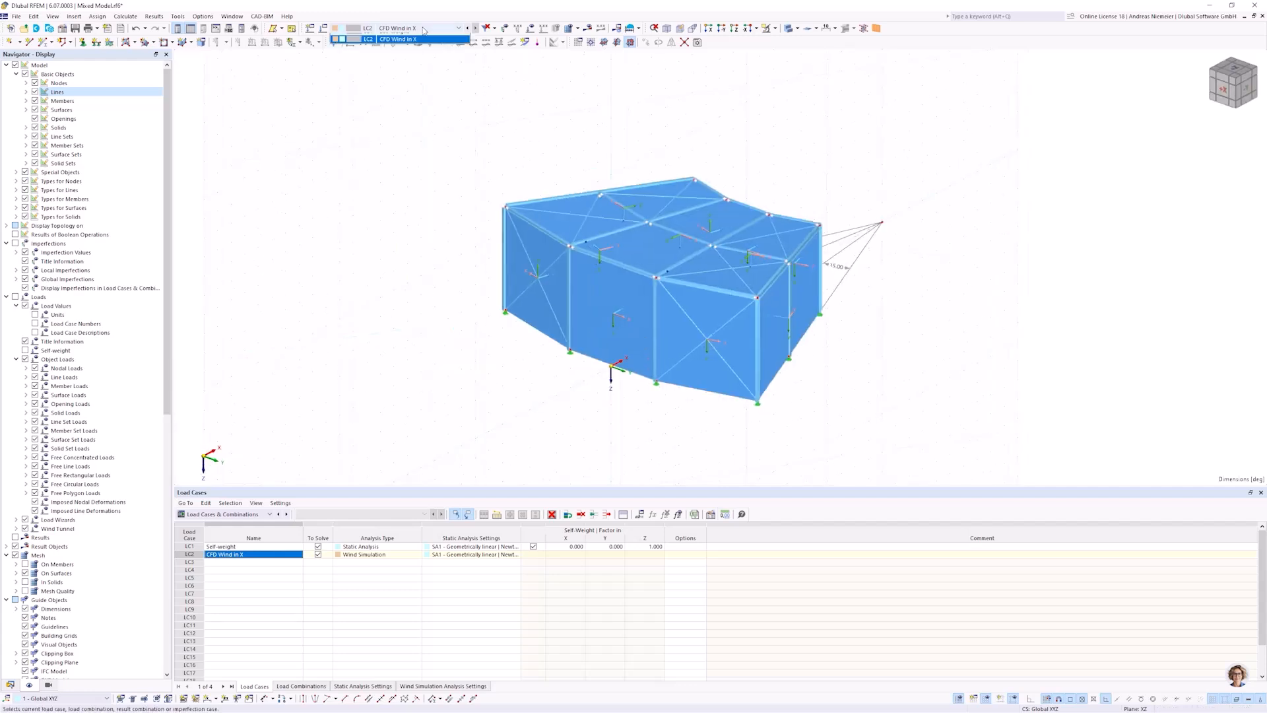
click(421, 39)
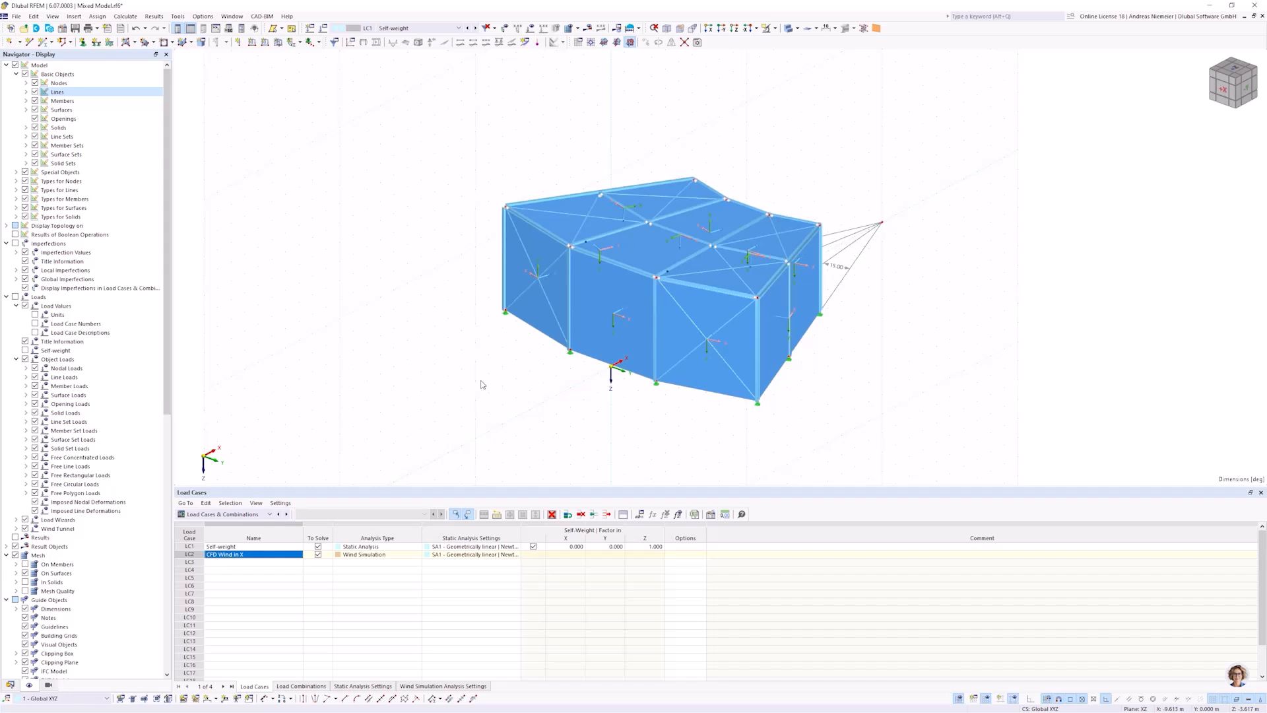
click(278, 41)
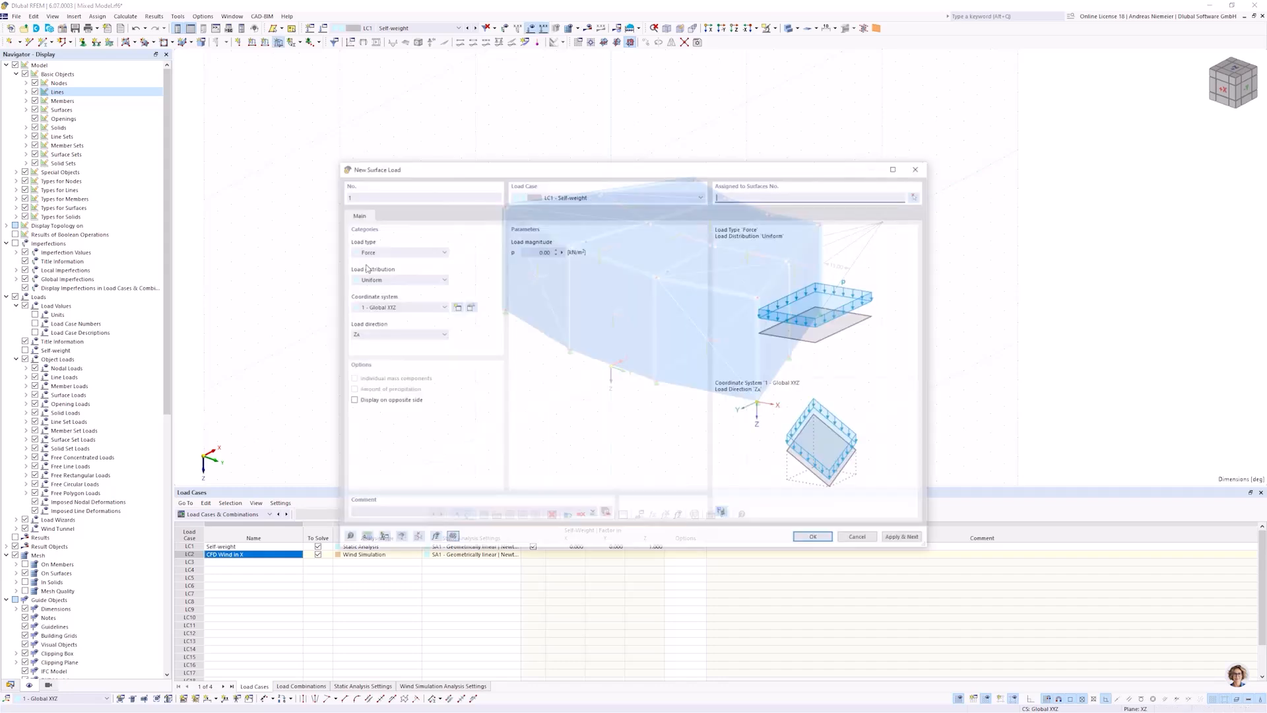
click(368, 334)
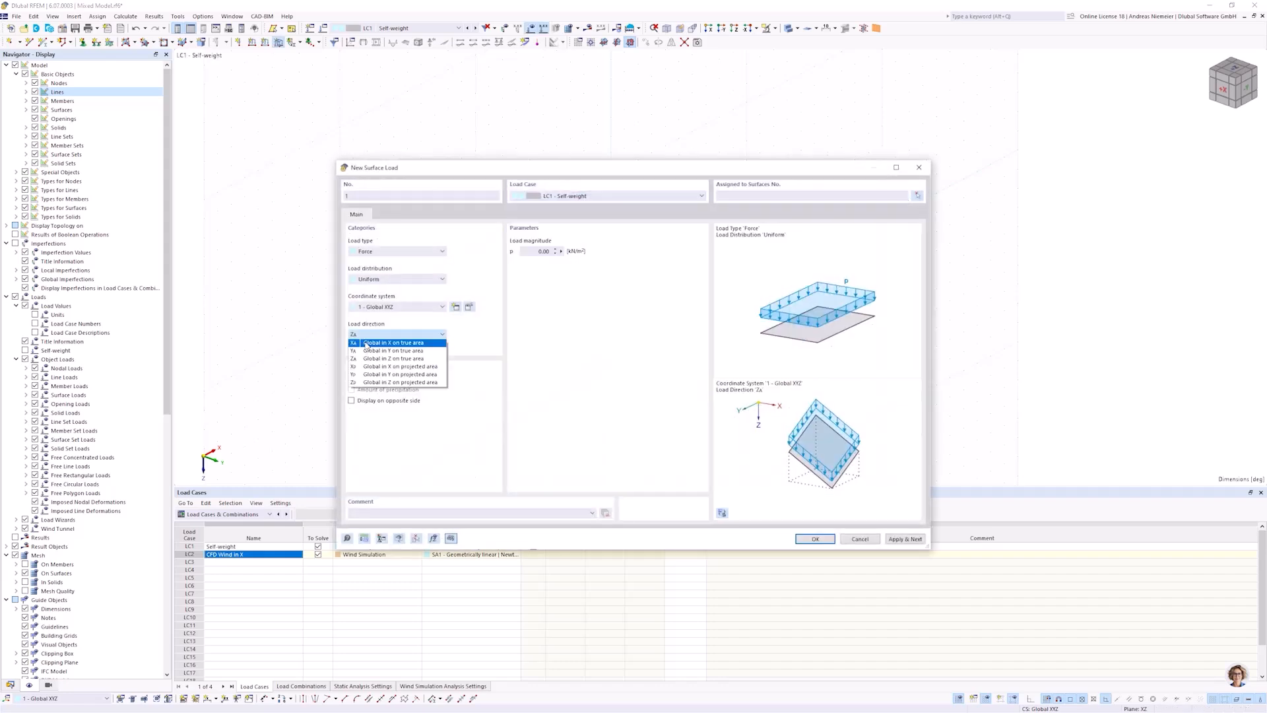
click(367, 343)
click(545, 251)
text(1)
key(Return)
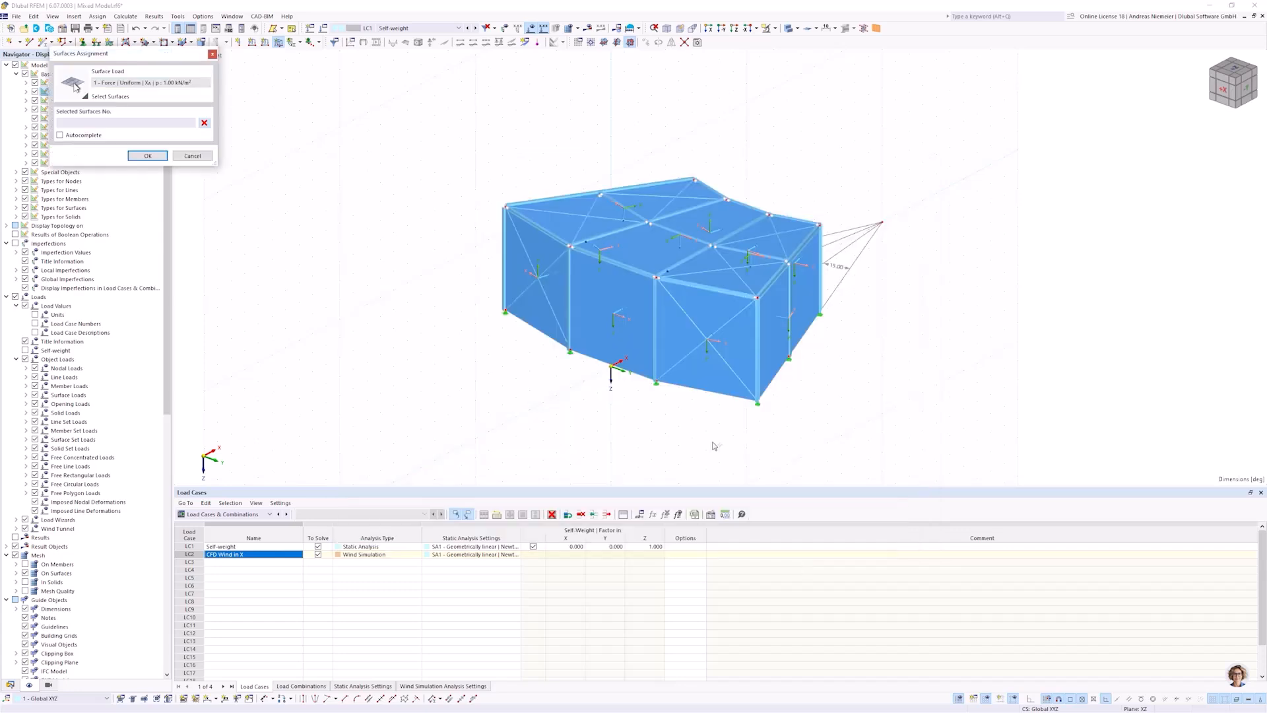
click(638, 341)
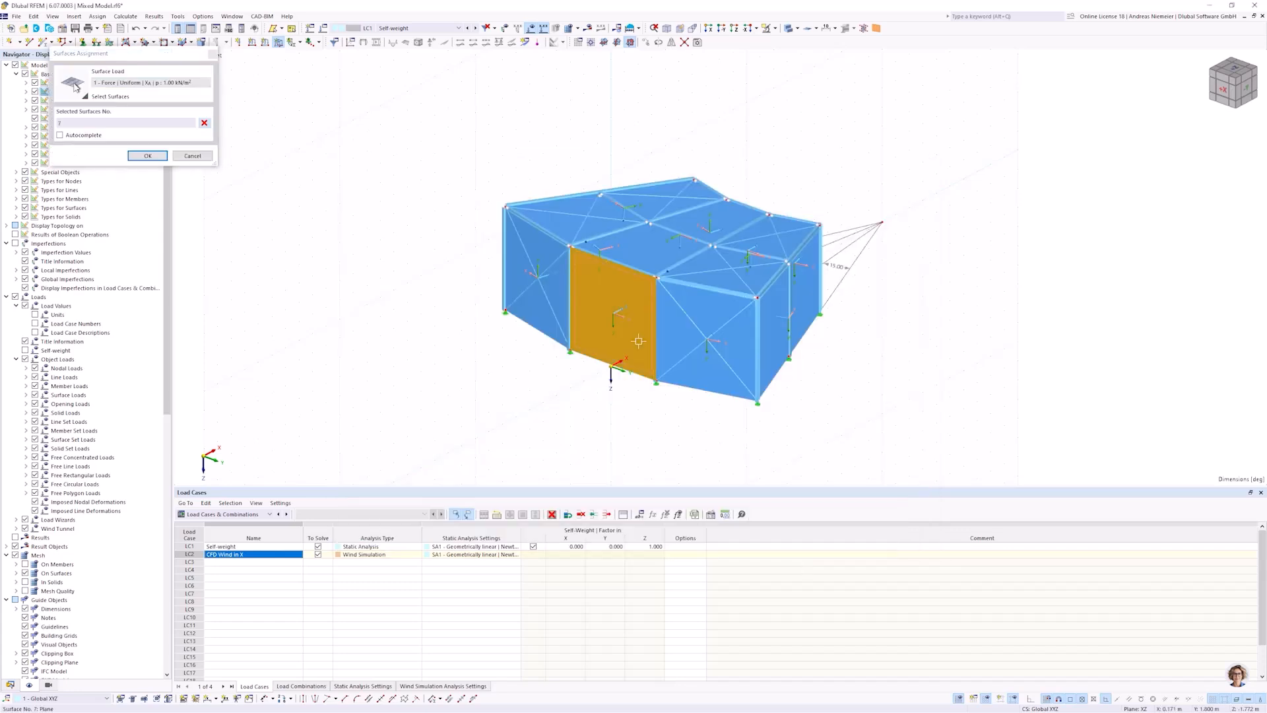
click(146, 156)
Display the loads from the distribution surface for the loaded middle side wall and examine how they reach the members.
ctrl+middle_drag(614, 446, 525, 377)
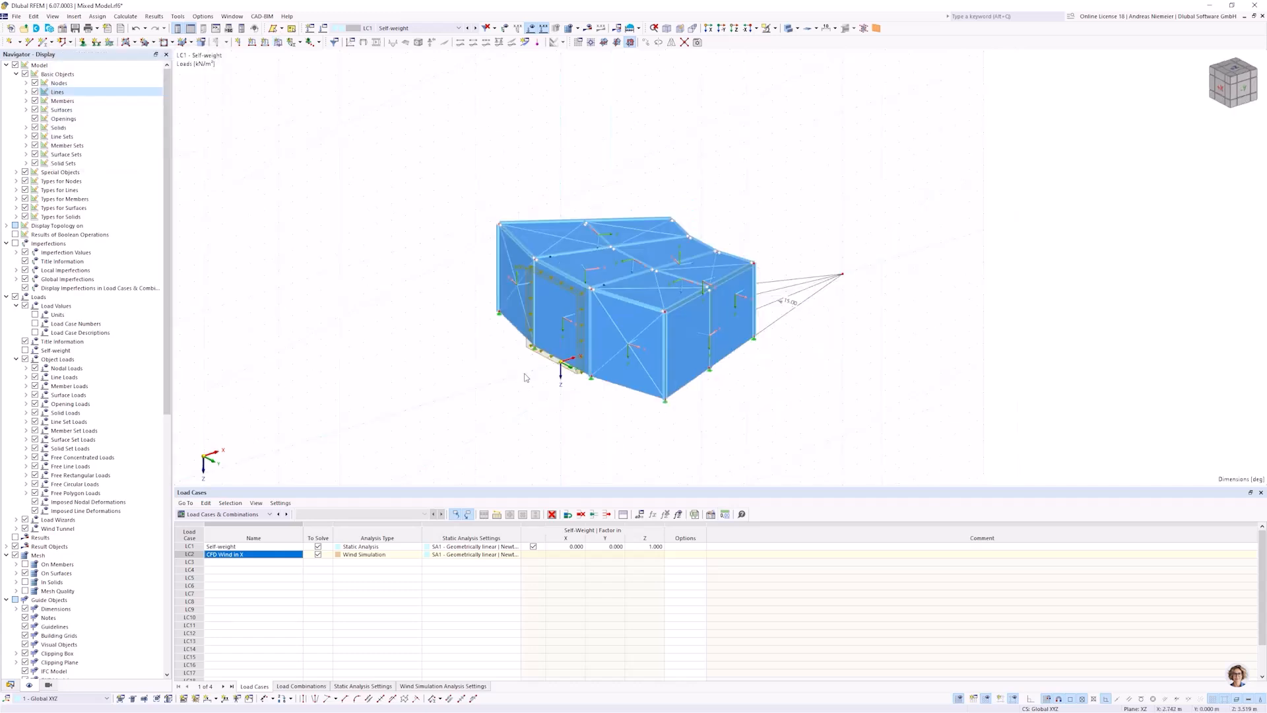
scroll(525, 377, up, 3)
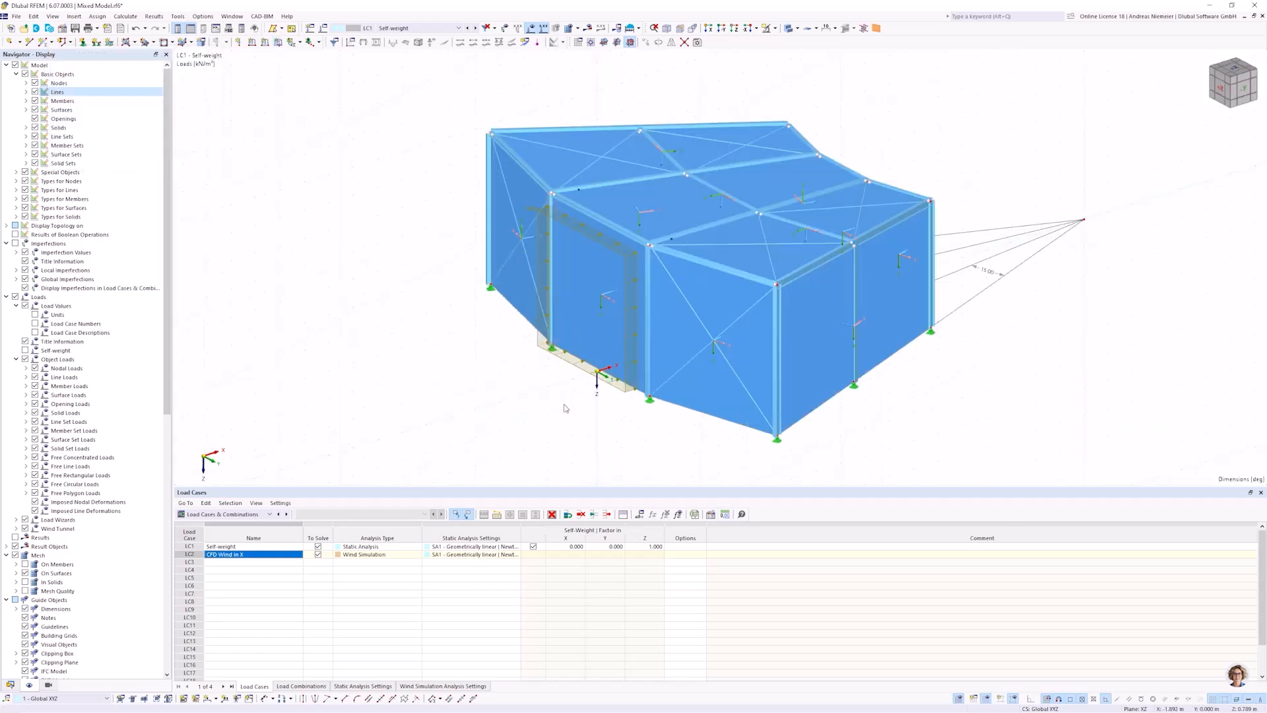
right_click(599, 340)
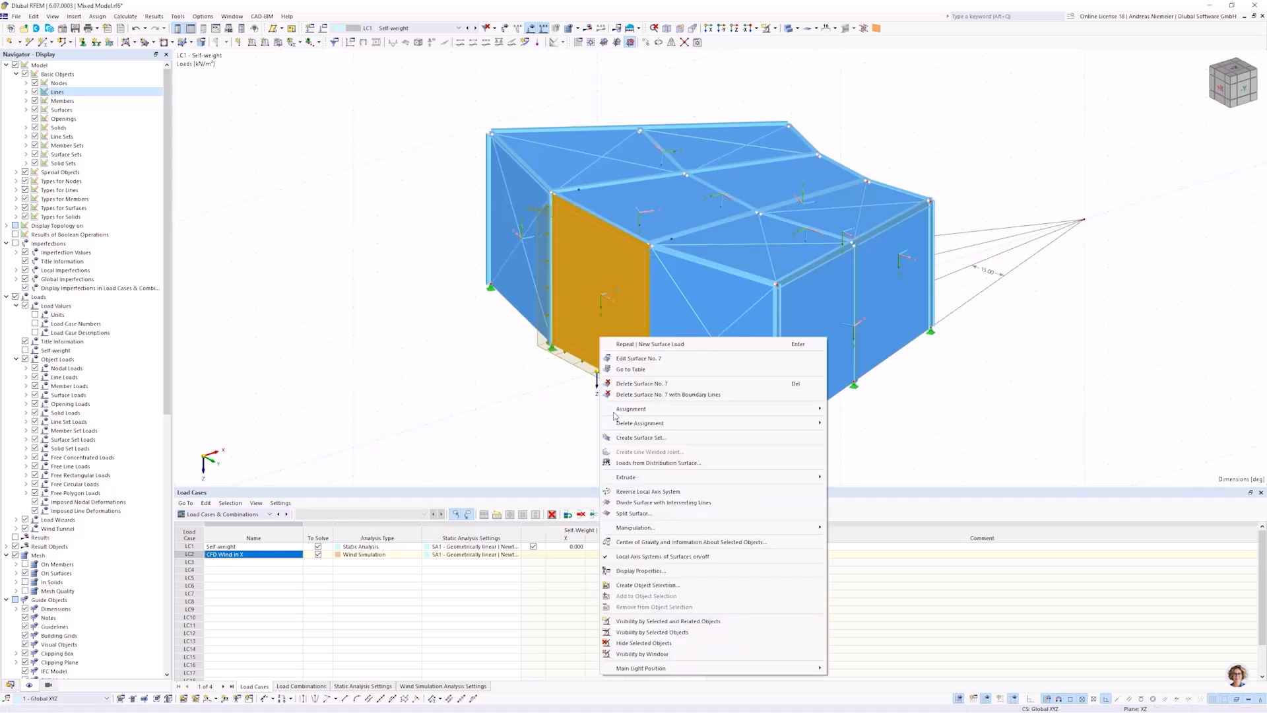
click(640, 464)
ctrl+middle_drag(626, 450, 551, 400)
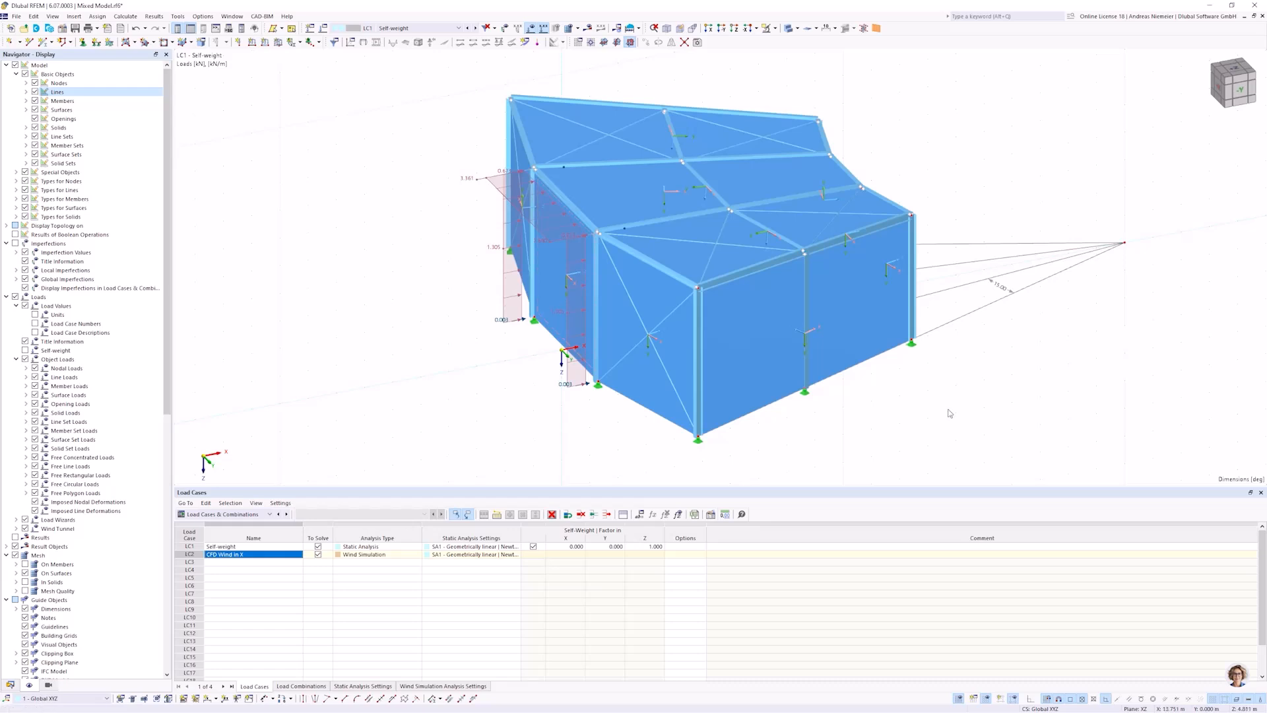
drag(981, 455, 951, 378)
Set the load transfer direction of the middle outer side wall surface to x | Stripes.
scroll(553, 320, up, 2)
middle_drag(522, 363, 603, 301)
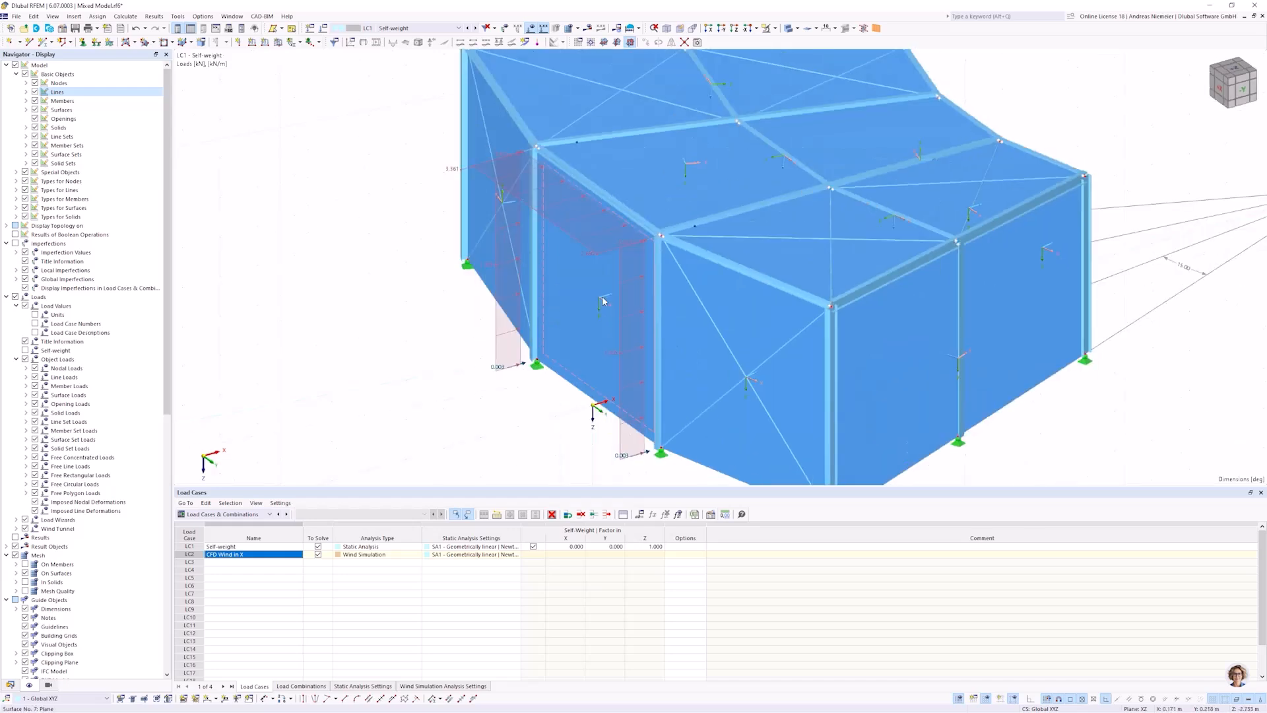
double_click(603, 302)
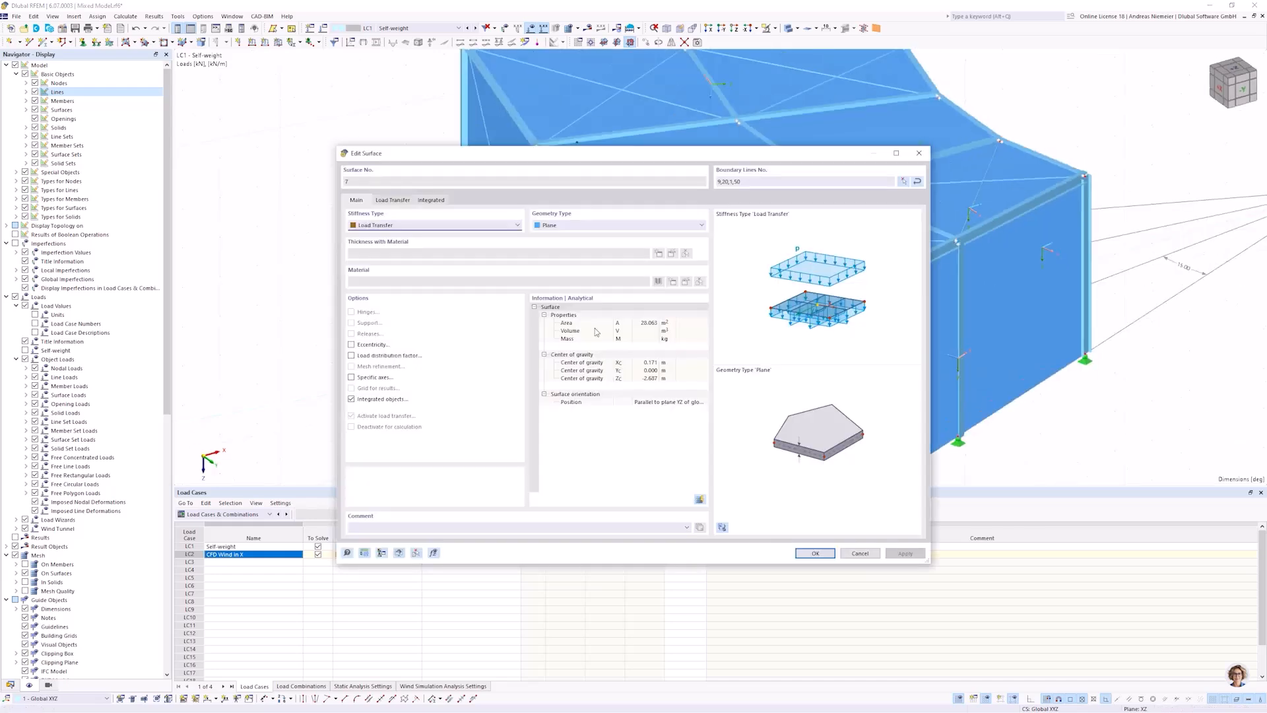
click(393, 200)
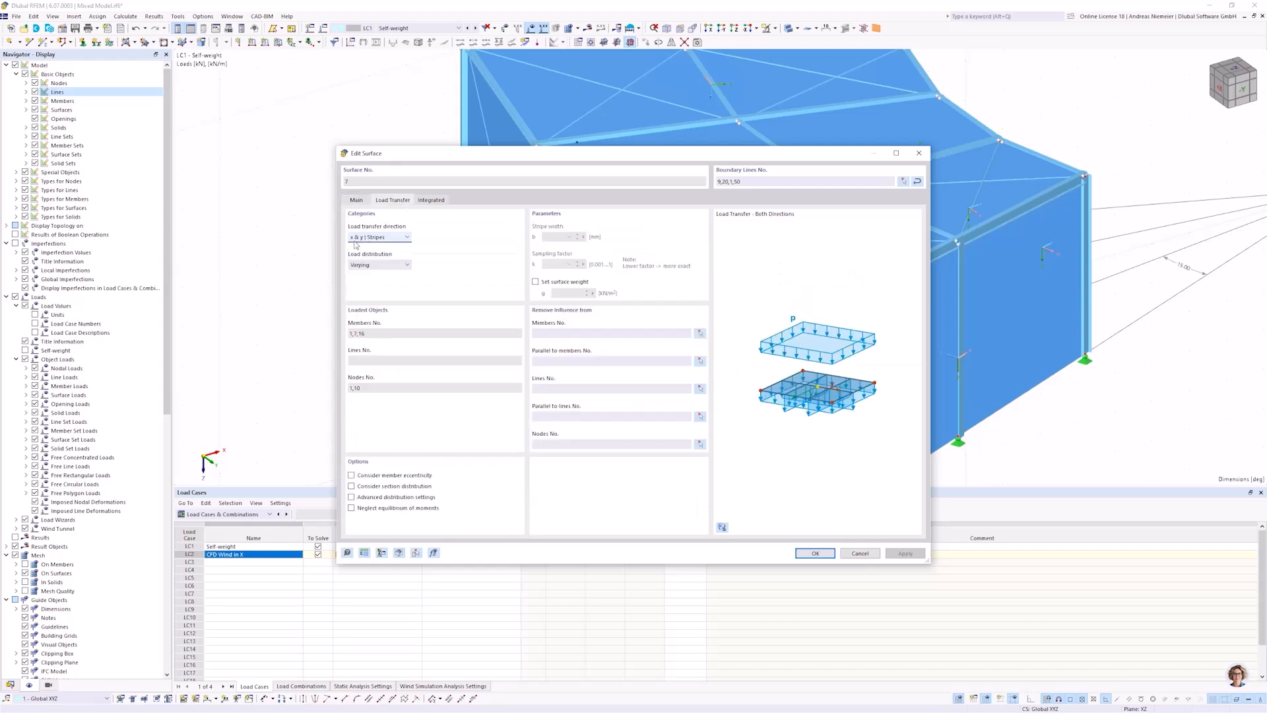
click(365, 239)
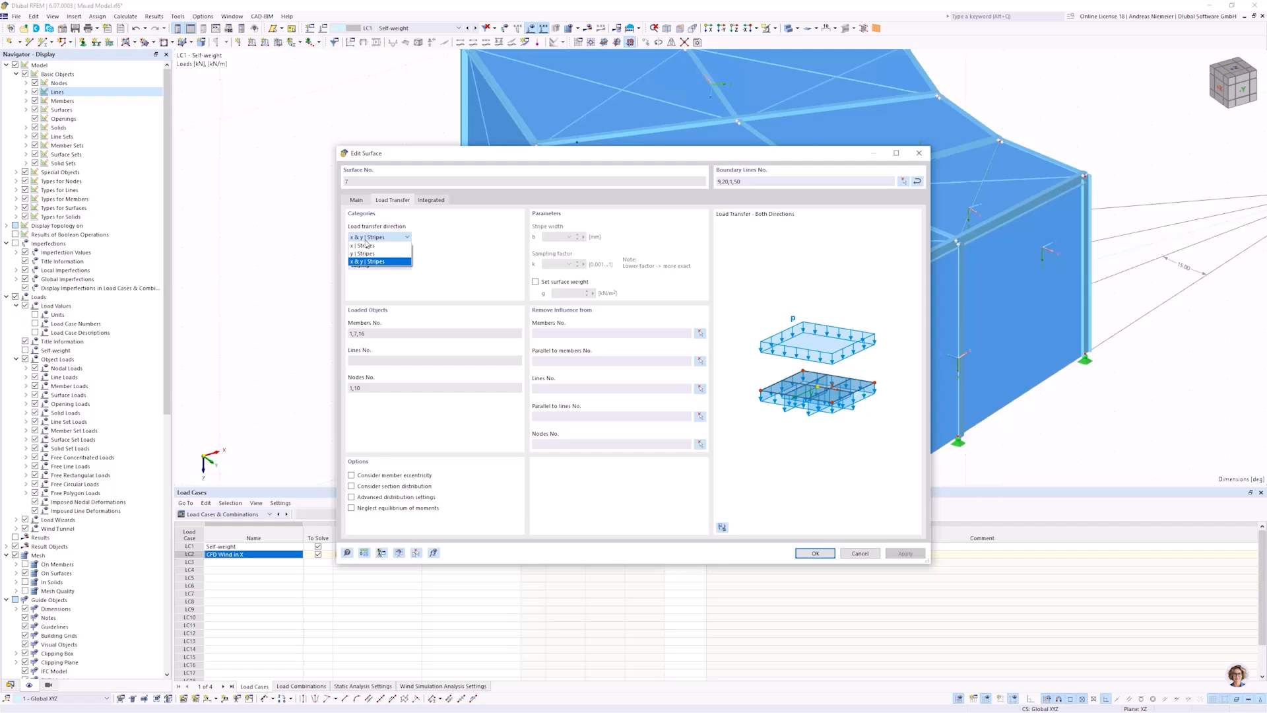
click(515, 159)
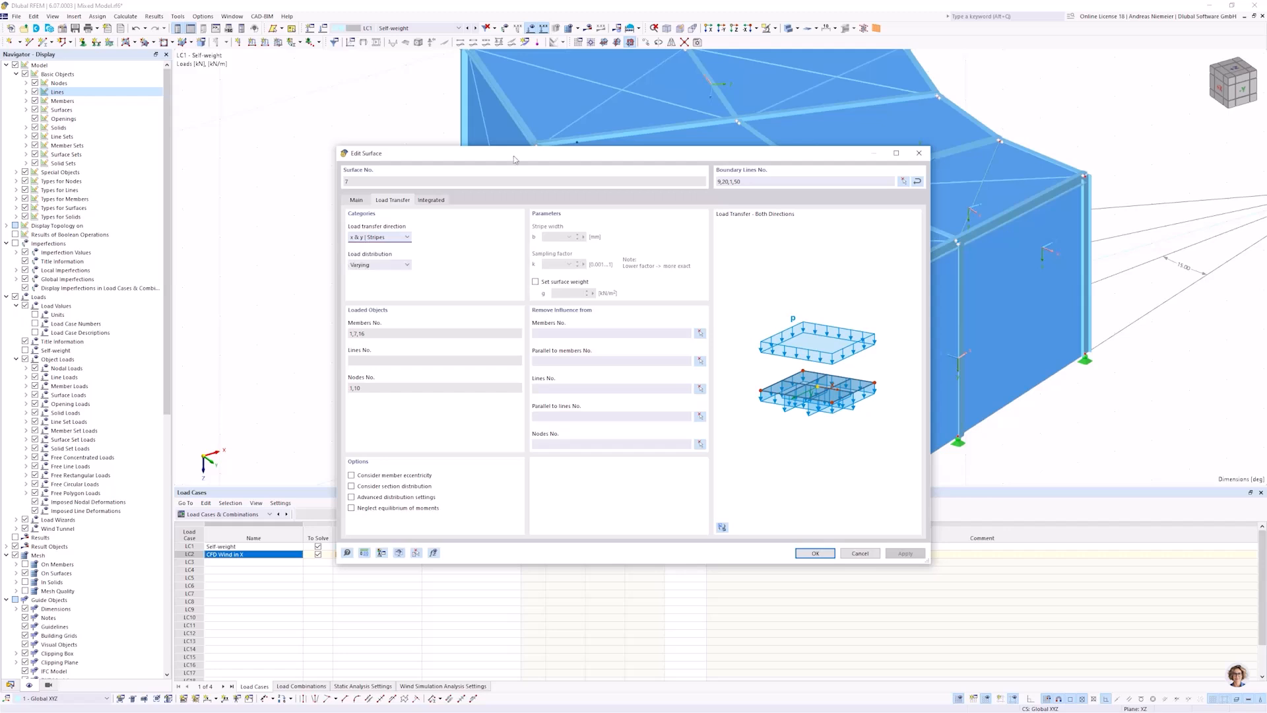
drag(513, 156, 495, 360)
click(376, 442)
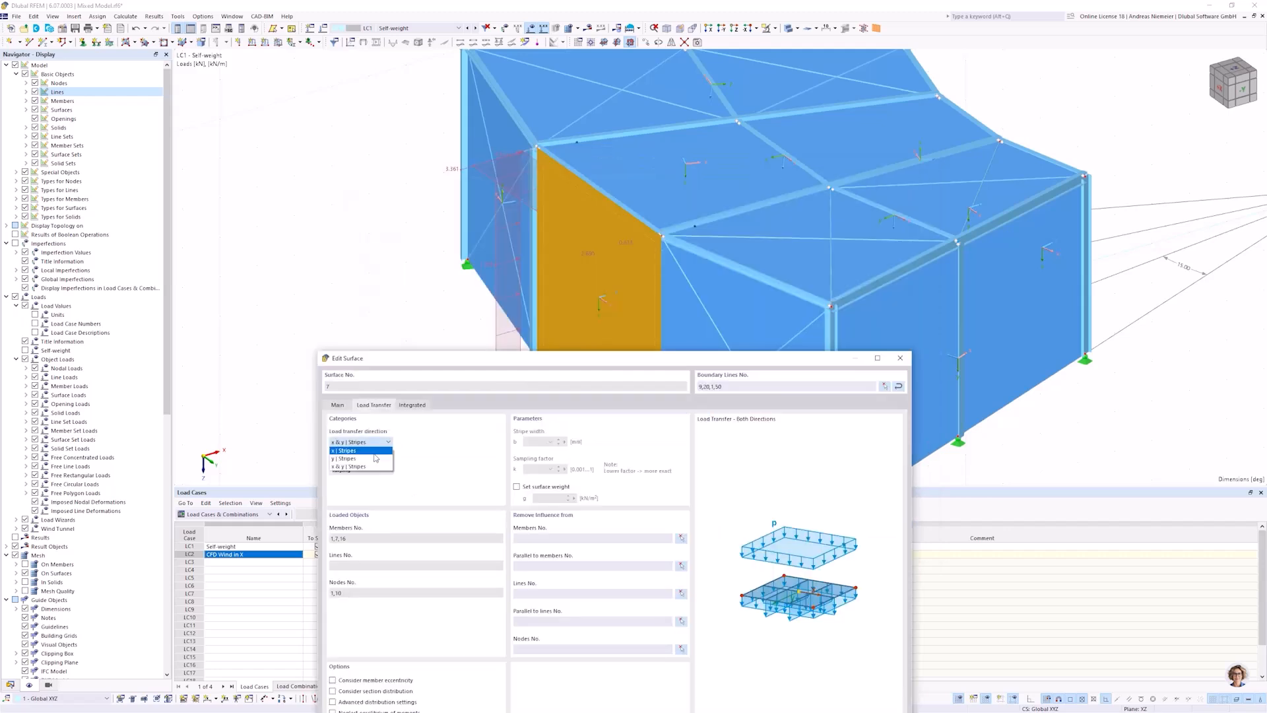
click(381, 450)
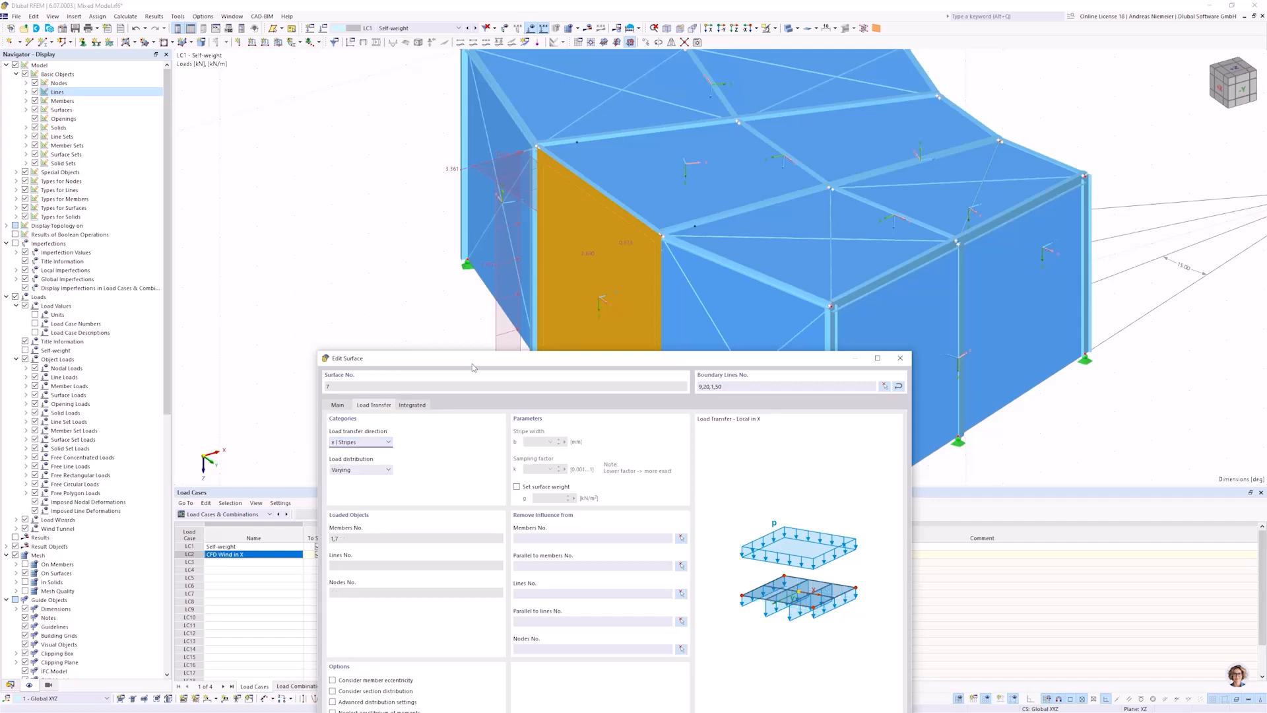
drag(473, 367, 454, 144)
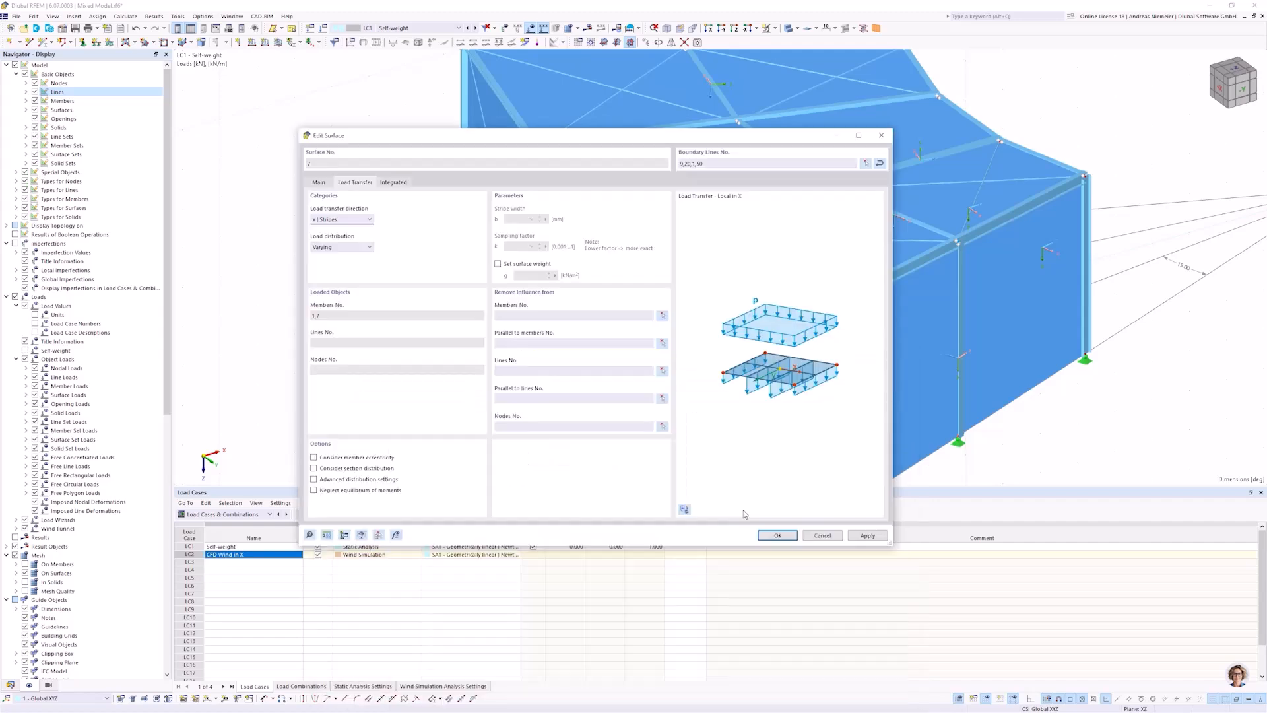
click(772, 536)
Switch the middle side wall back from distributed loads to its surface load and delete that load.
scroll(467, 419, down, 3)
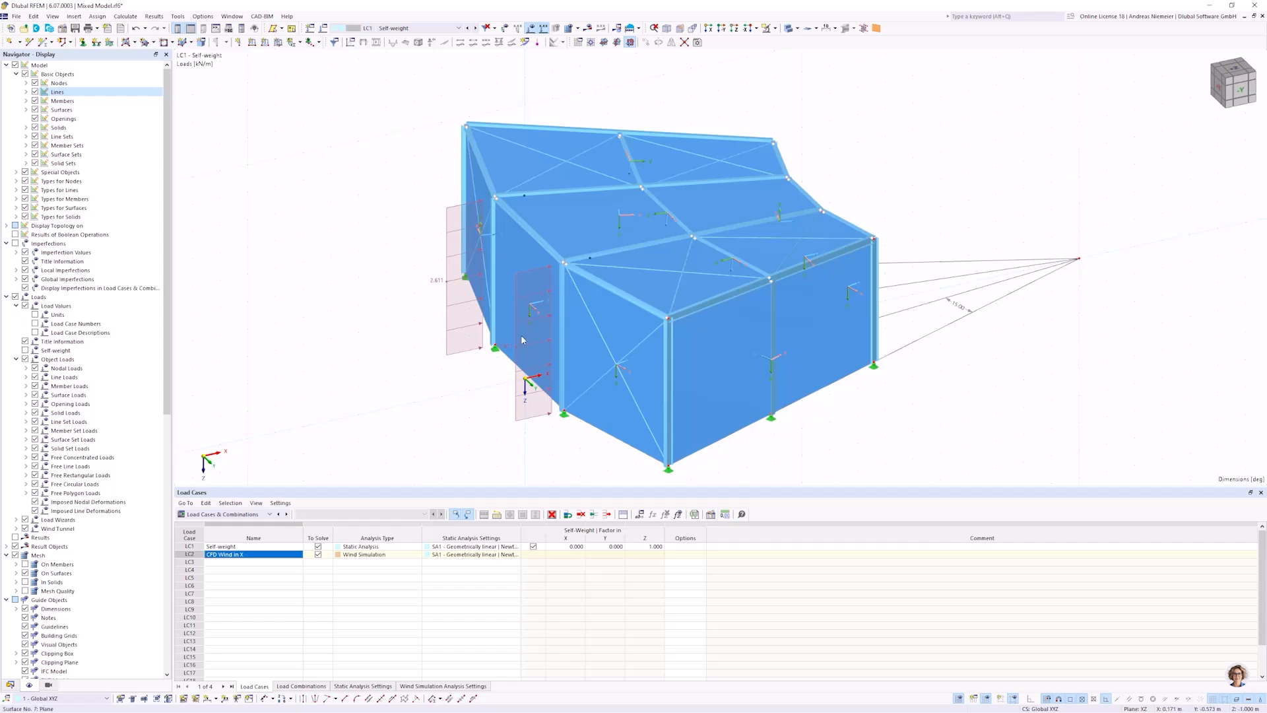
ctrl+middle_drag(520, 334, 514, 410)
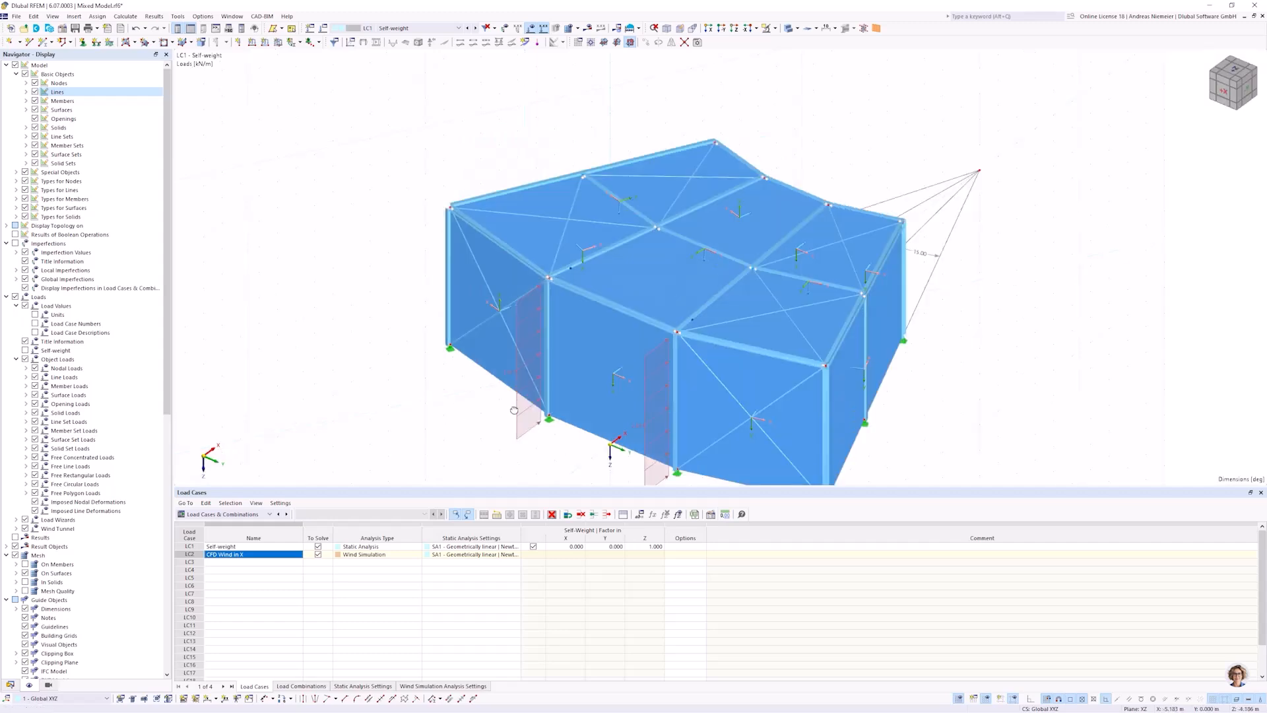
right_click(589, 381)
click(490, 436)
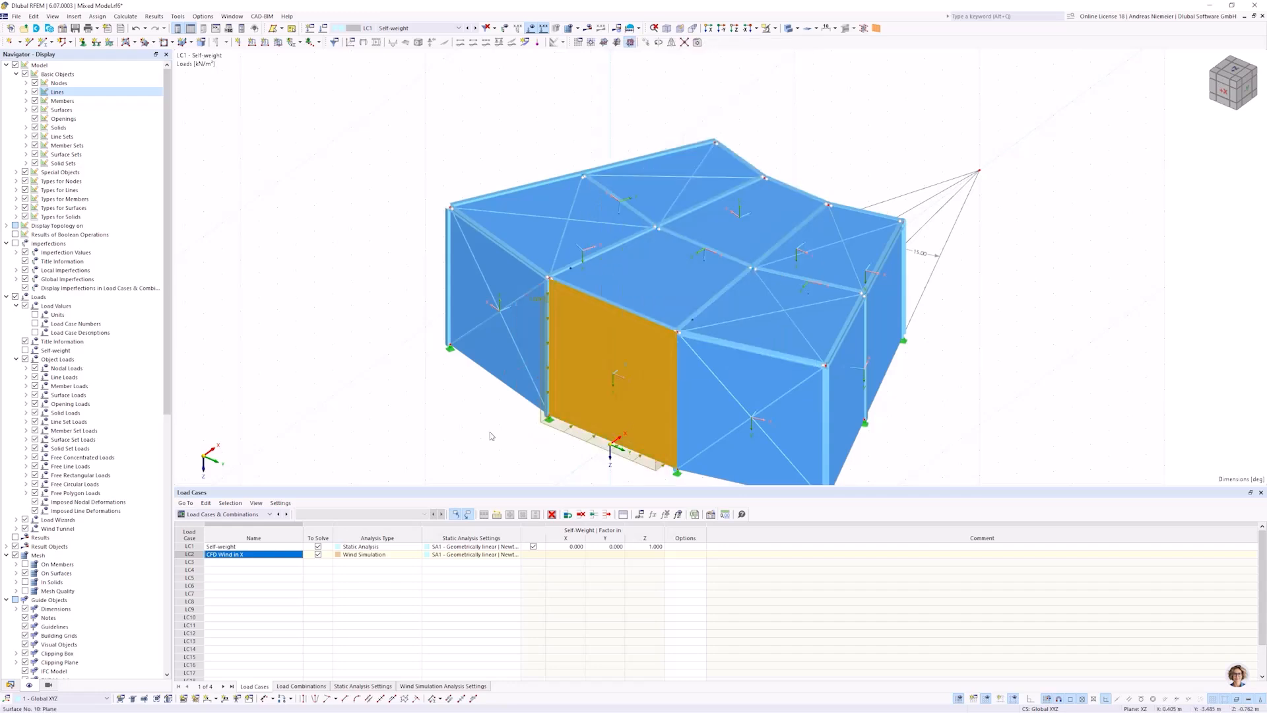
click(566, 438)
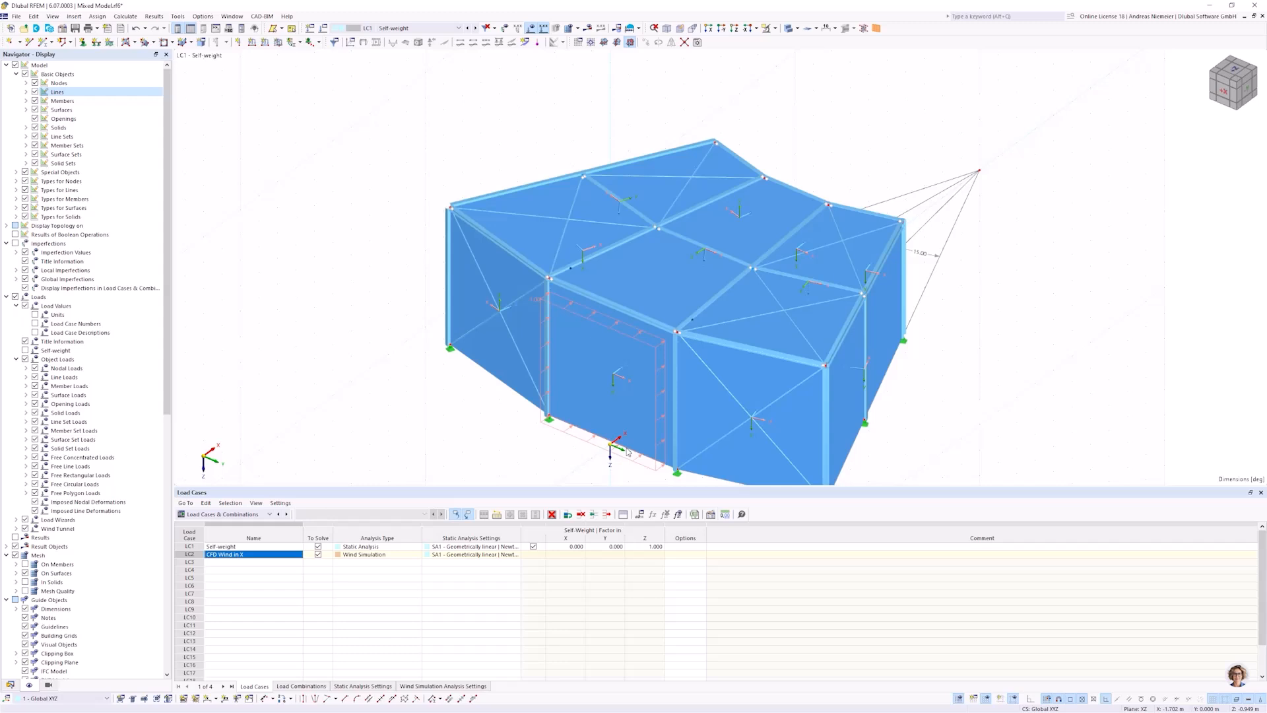
key(Delete)
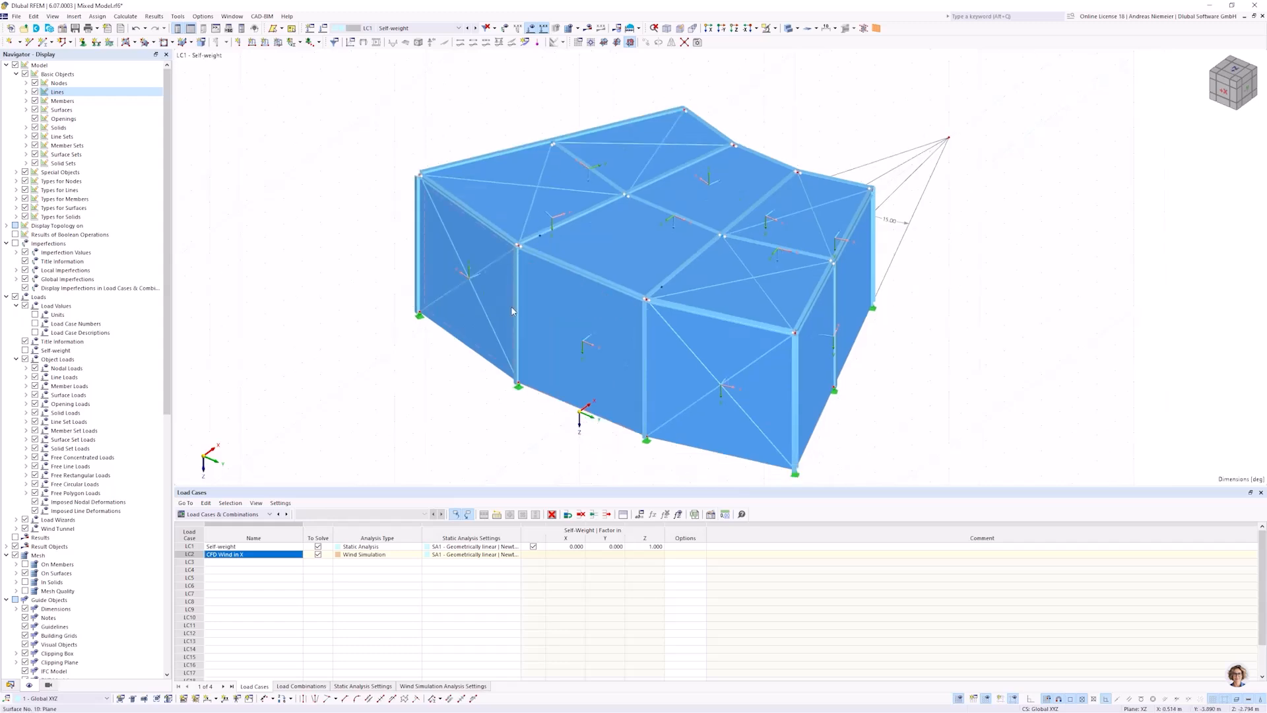
Select the whole hall and set the load transfer direction of all surfaces 1-11 to x | Stripes.
ctrl+middle_drag(912, 398, 625, 267)
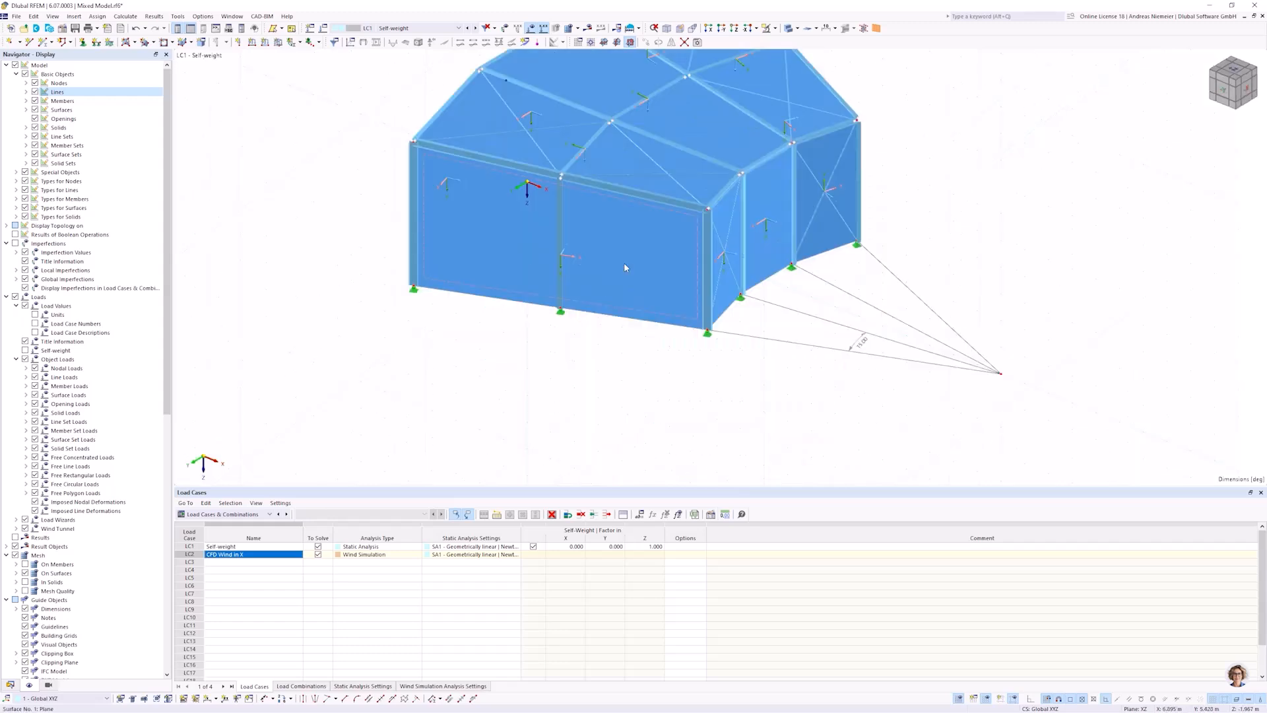
scroll(868, 363, down, 2)
drag(868, 364, 533, 170)
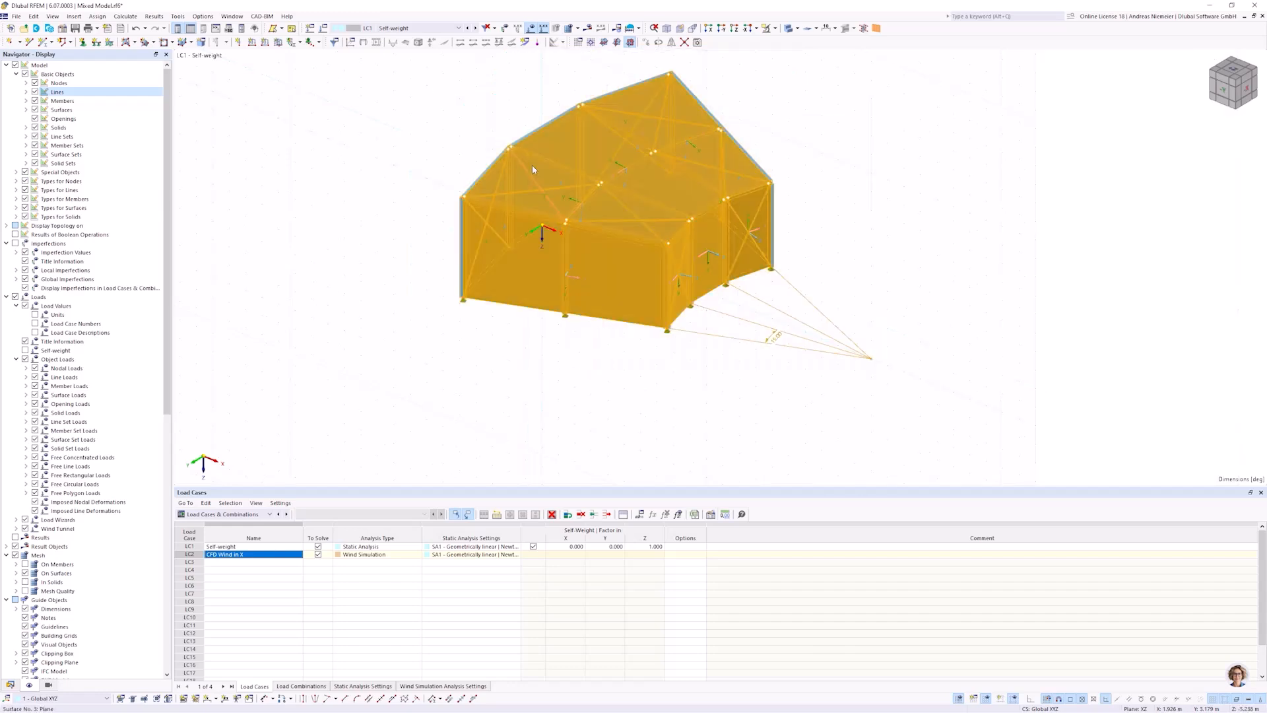
right_click(534, 170)
mouse_move(600, 223)
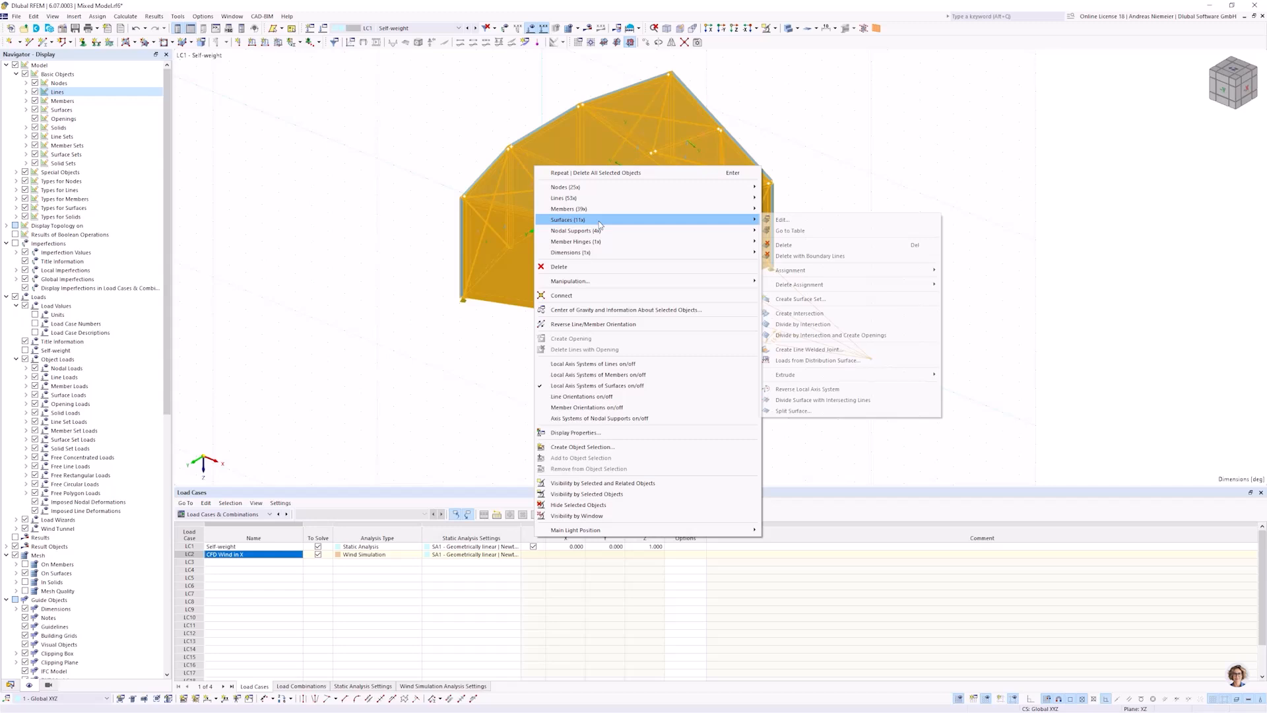
click(821, 222)
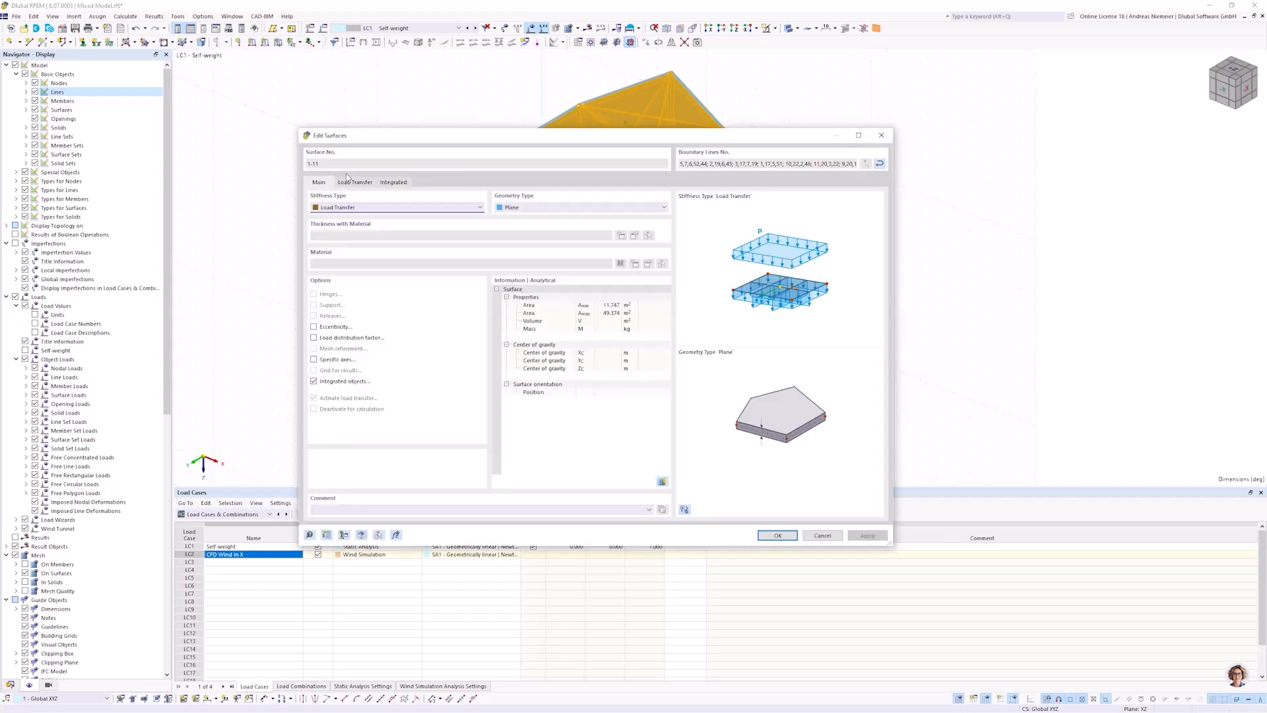
click(350, 182)
click(335, 219)
click(327, 236)
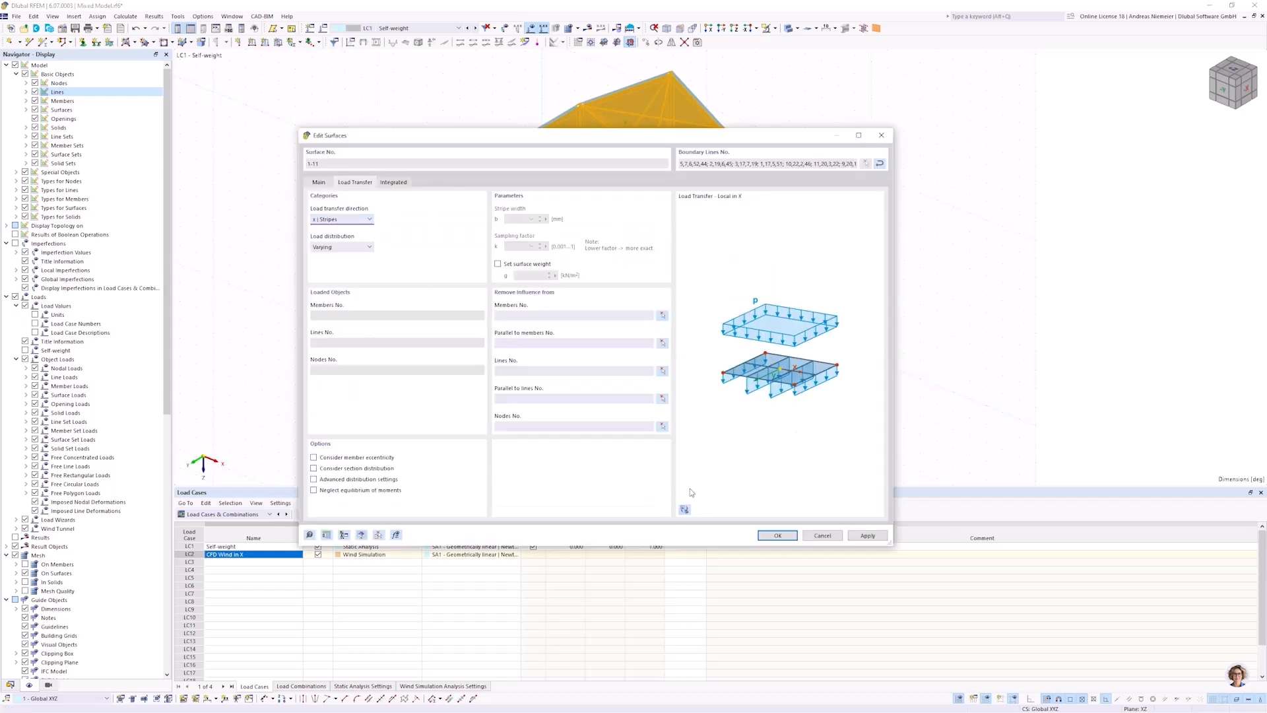
key(Return)
Edit the CFD Wind in X load case and open its wind simulation model in RWIND.
mouse_move(456, 388)
ctrl+middle_down()
mouse_move(433, 387)
mouse_move(454, 399)
ctrl+middle_up()
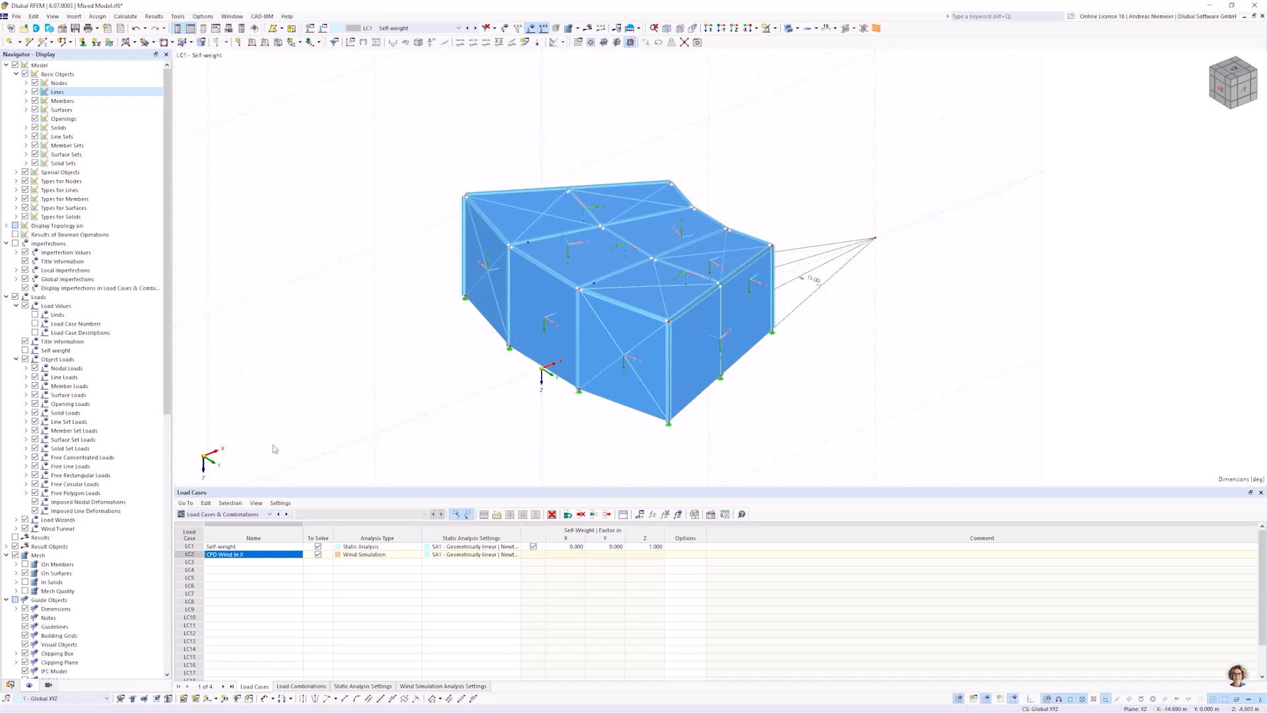
click(188, 554)
double_click(189, 558)
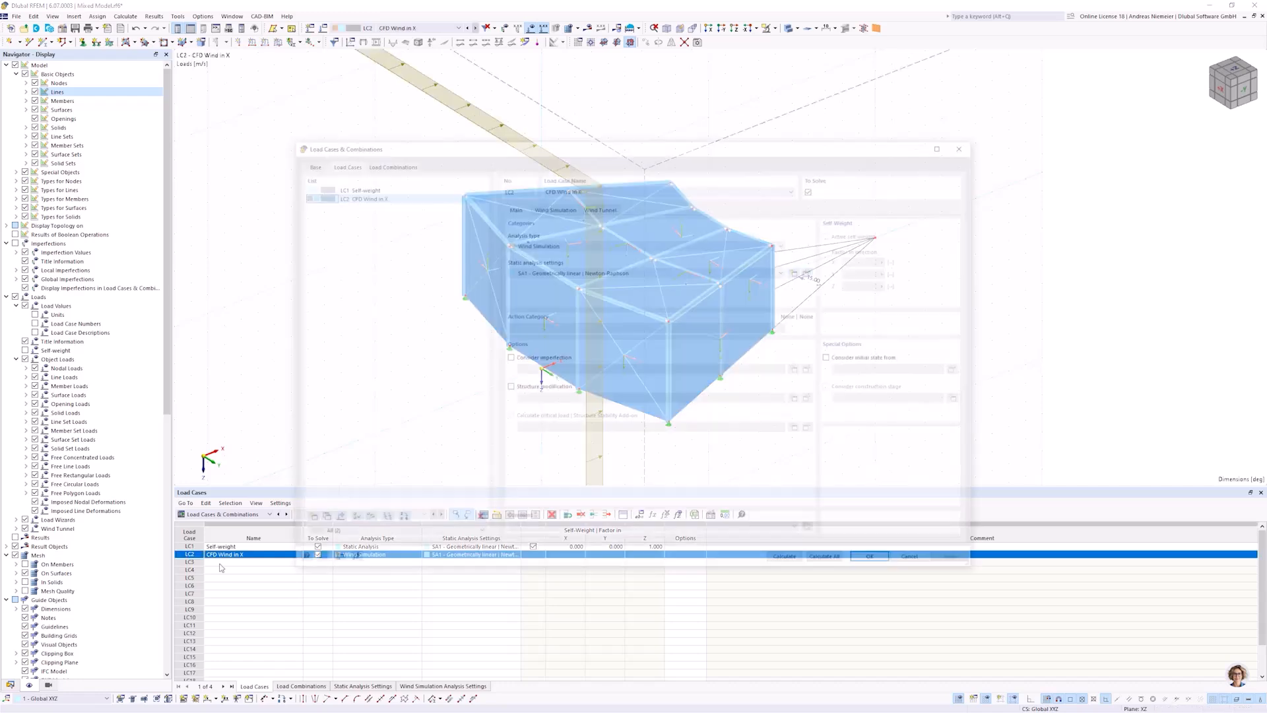
click(554, 207)
click(794, 312)
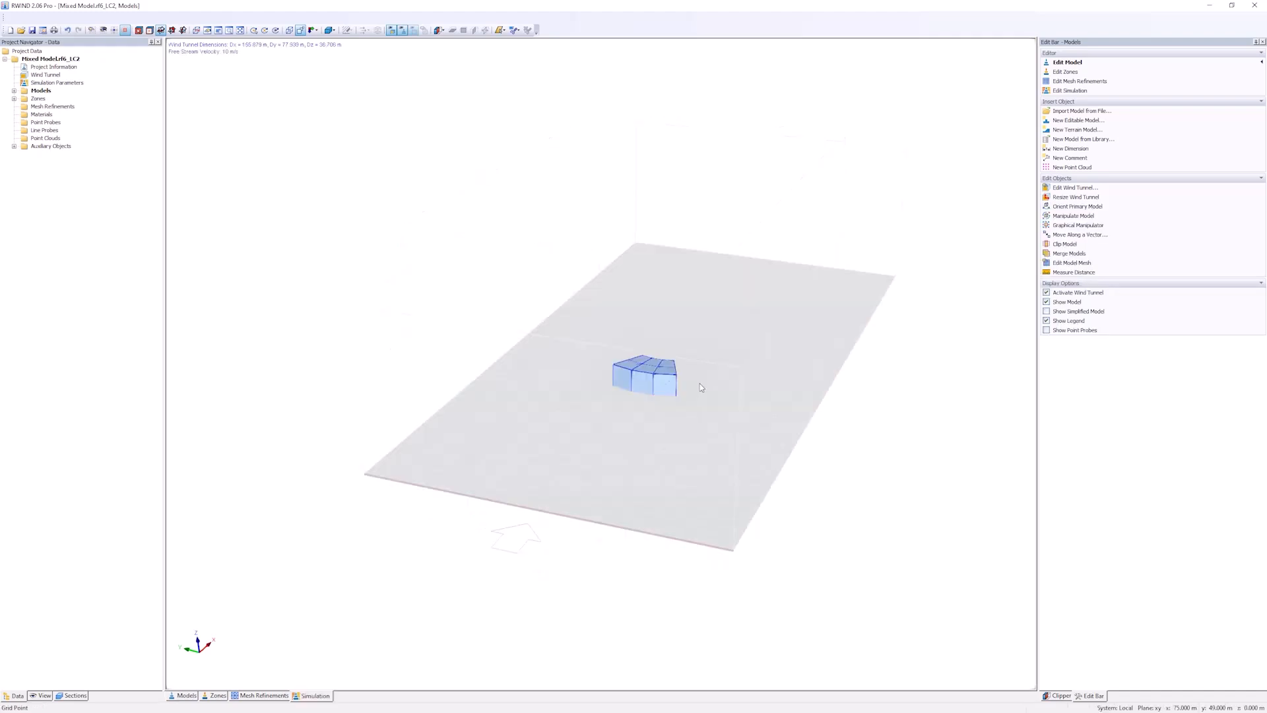
Examine the hall in the wind tunnel and open the simulation parameters for review.
ctrl+middle_drag(640, 405, 498, 432)
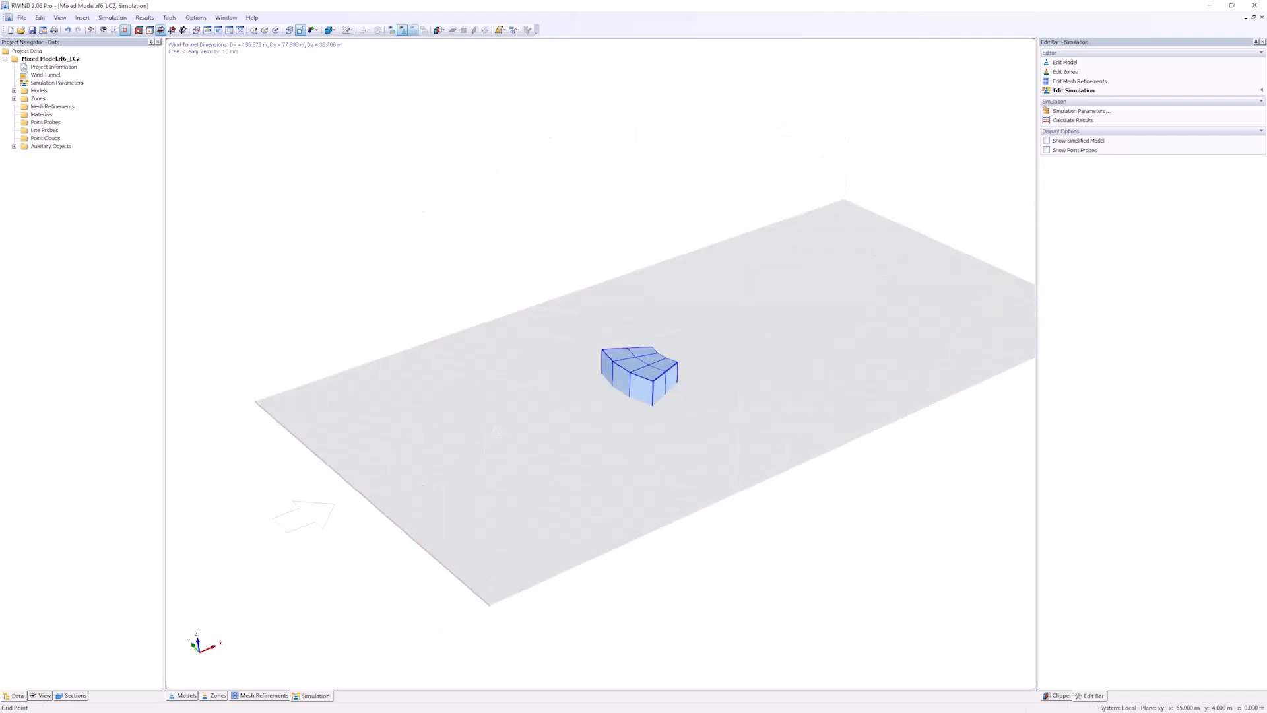
ctrl+middle_drag(681, 415, 670, 392)
scroll(669, 392, up, 2)
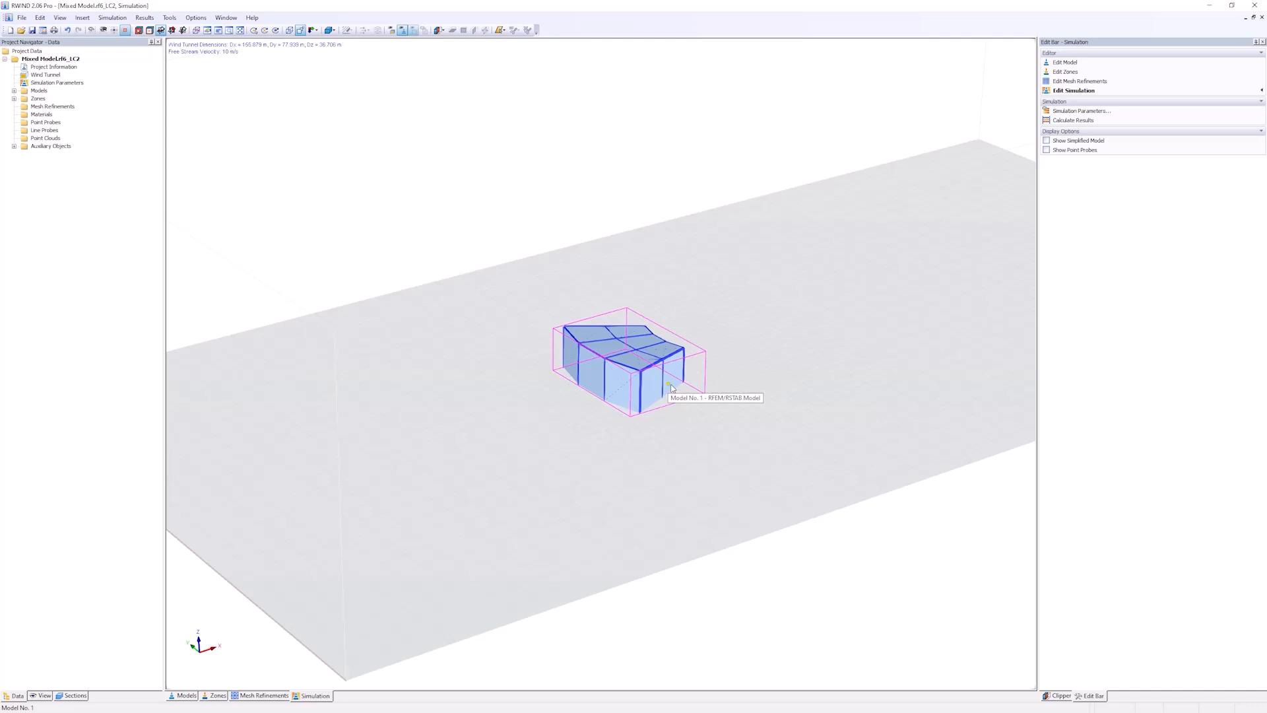
scroll(672, 388, up, 2)
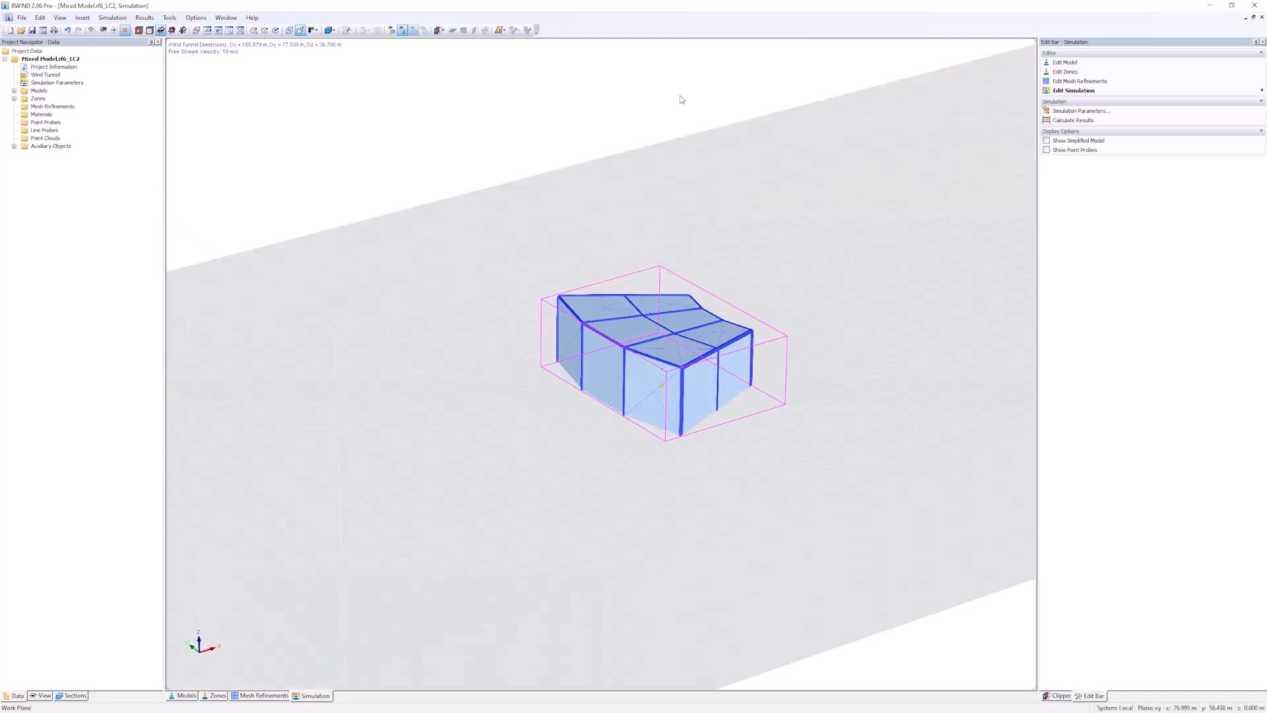
click(104, 17)
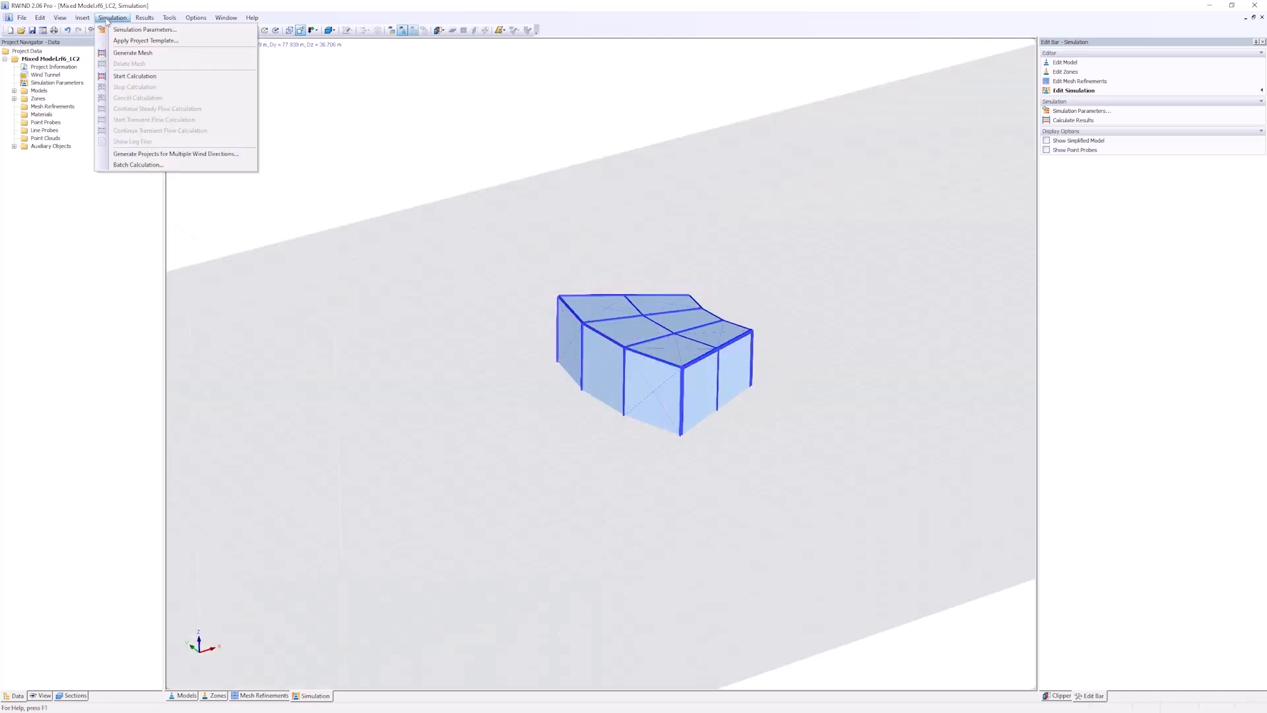
click(135, 30)
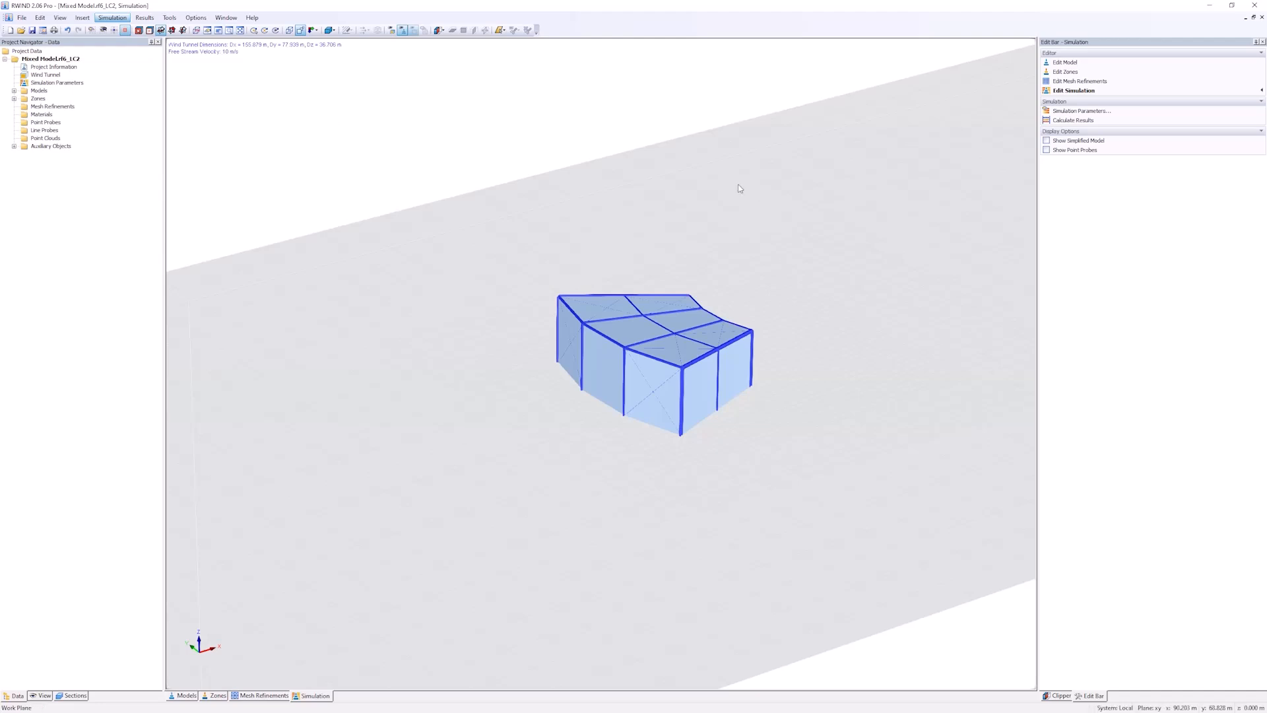
Run the steady flow calculation for the hall and examine the generated volume mesh around it.
click(1073, 120)
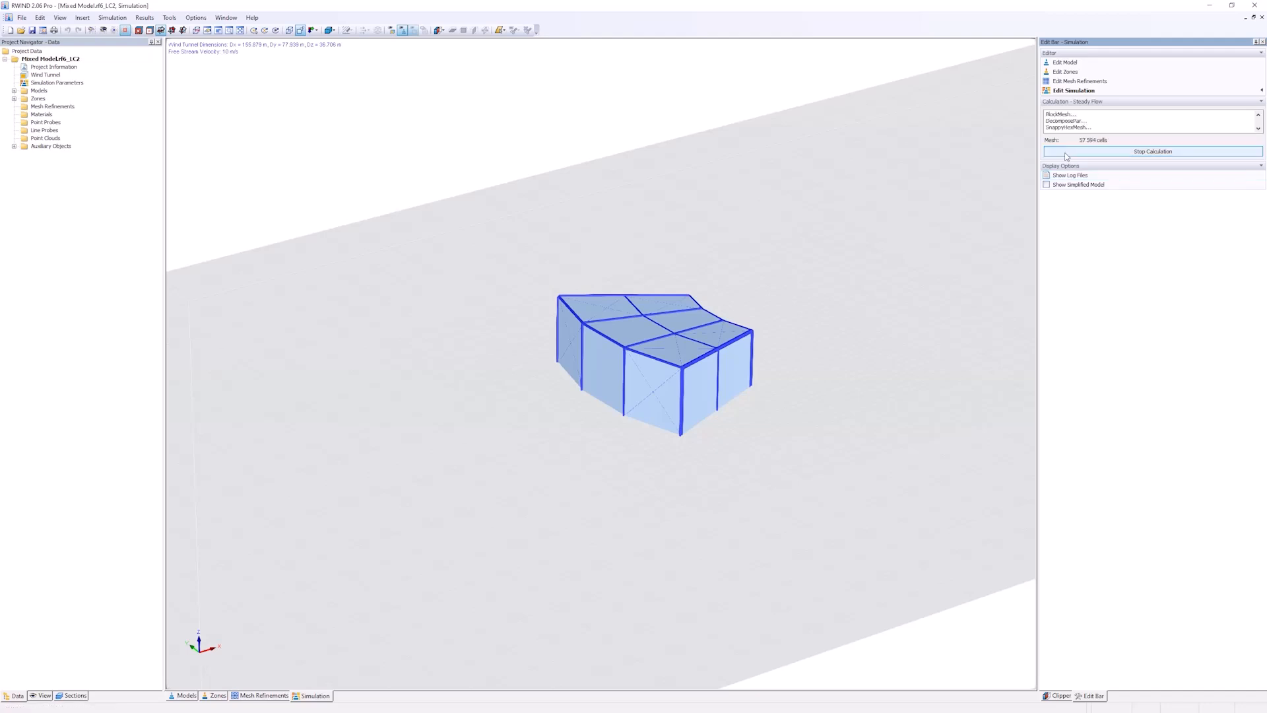
scroll(716, 335, down, 3)
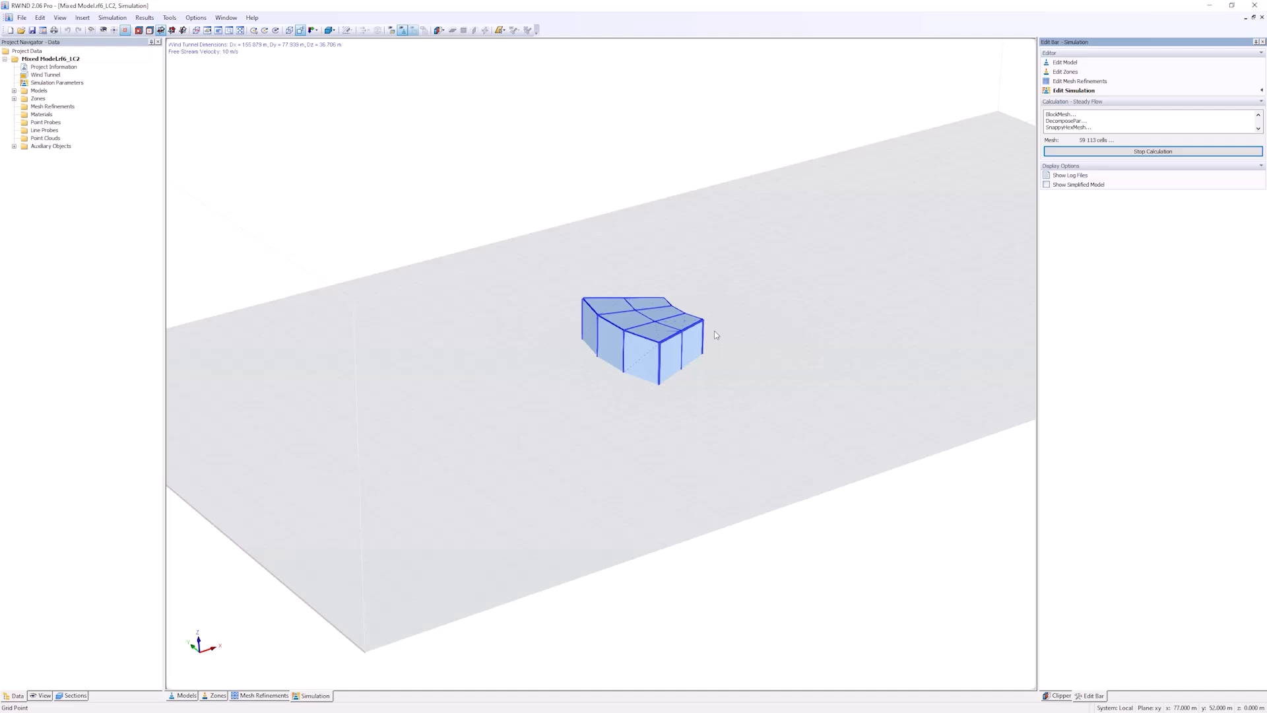
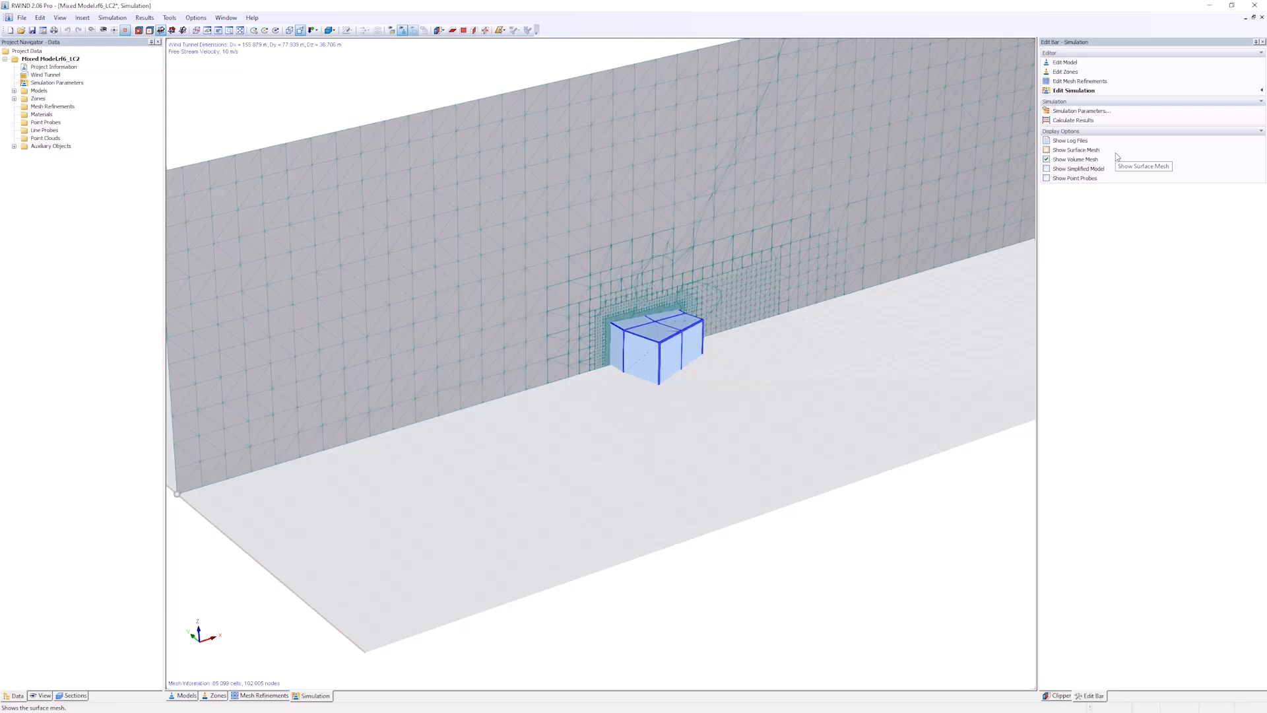
scroll(634, 313, up, 1)
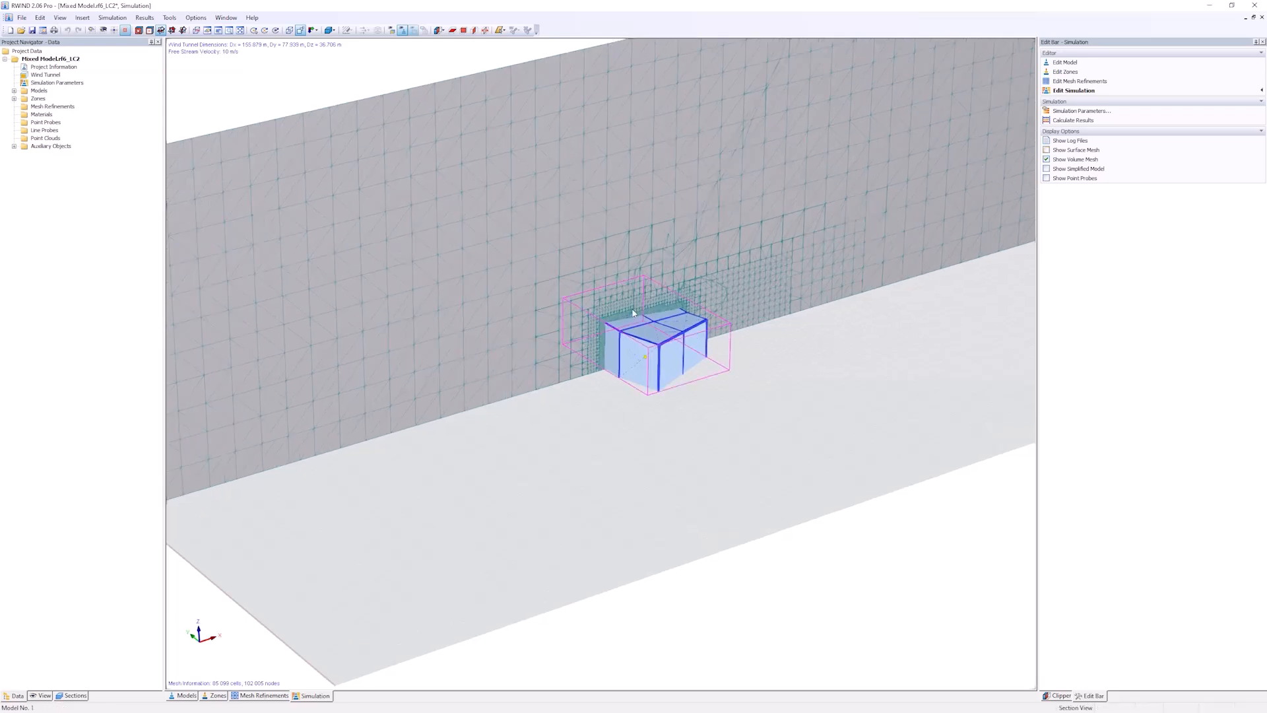
scroll(621, 325, up, 1)
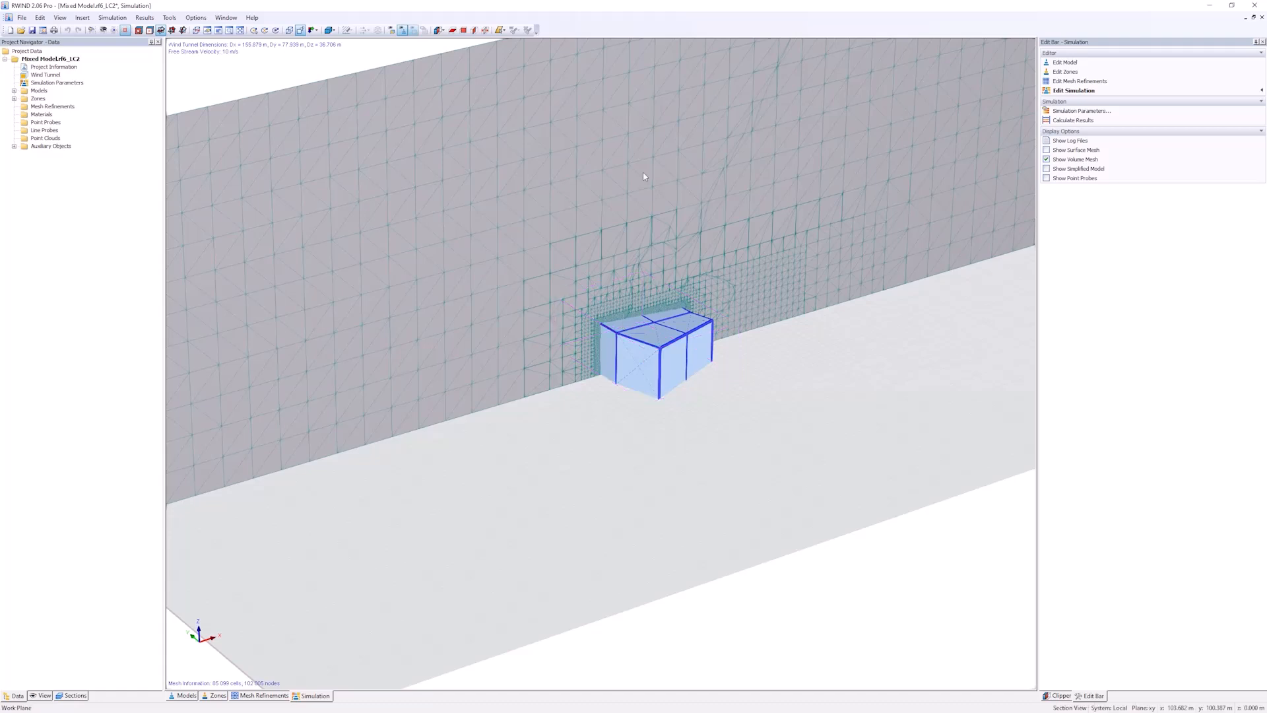
Display the surface mesh and examine it closely on the hall's roof and outer walls.
click(1048, 152)
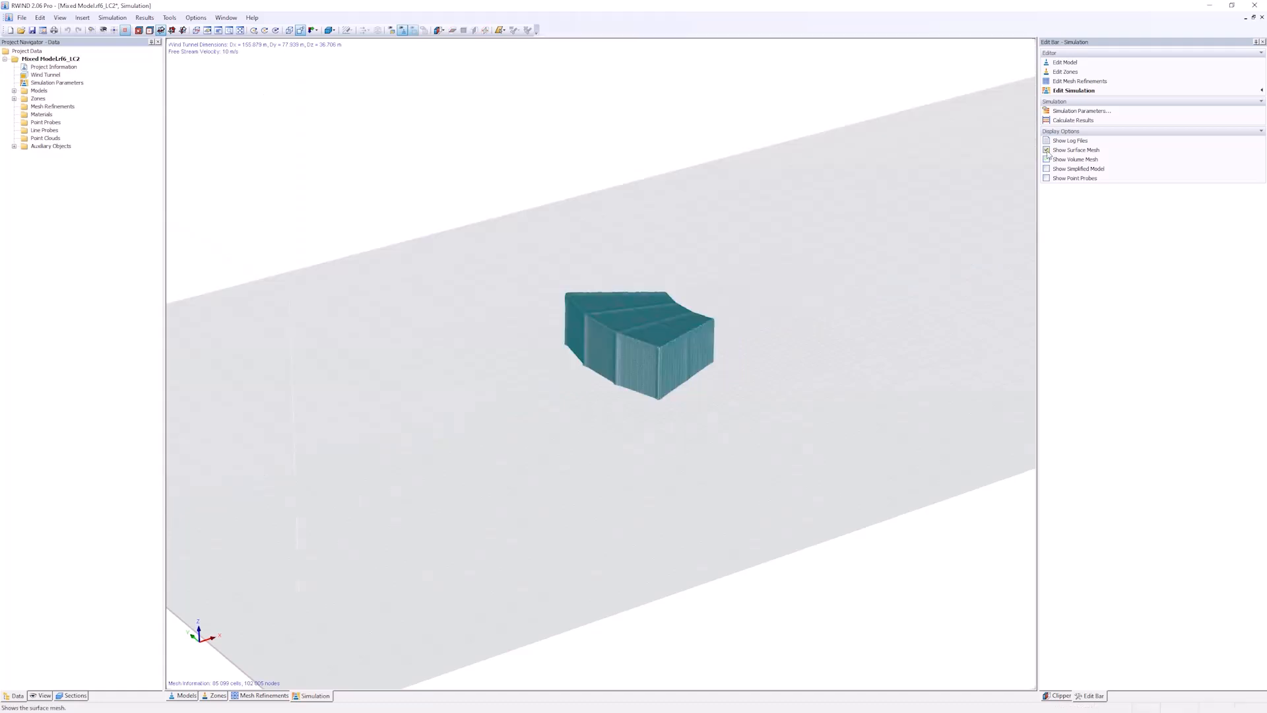
ctrl+middle_drag(526, 341, 567, 343)
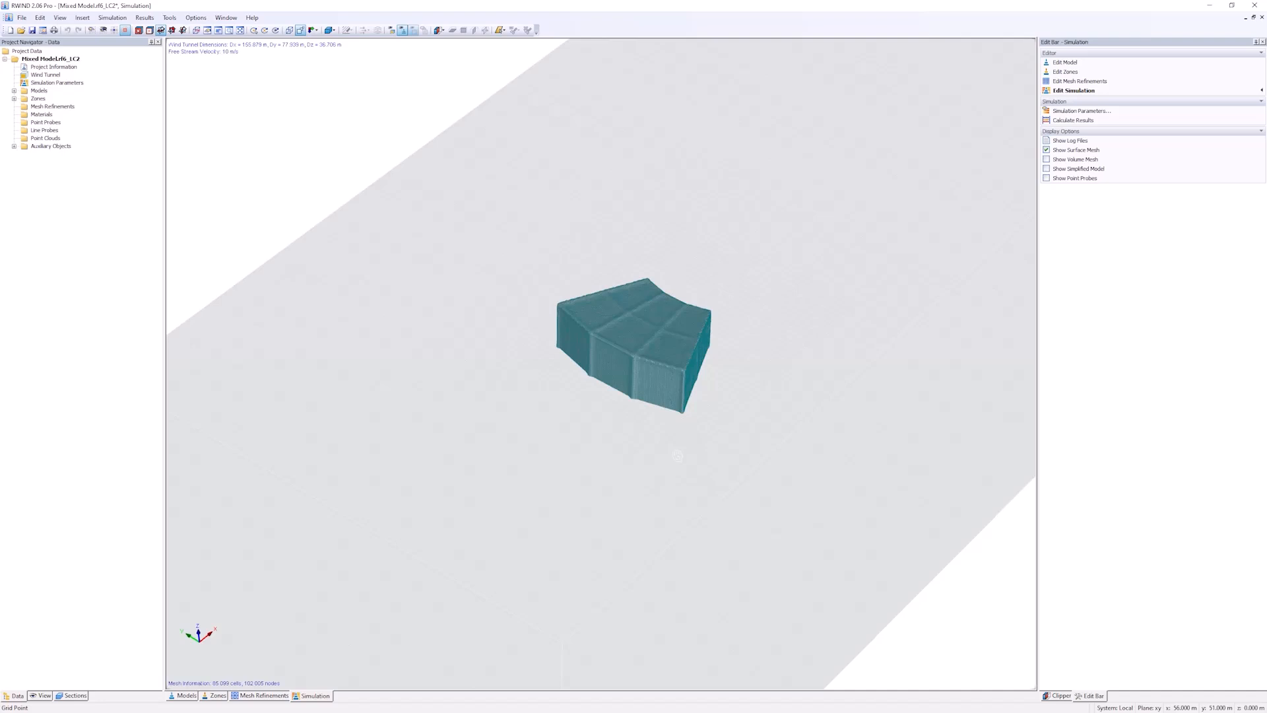
ctrl+middle_drag(678, 456, 698, 458)
scroll(568, 332, up, 2)
scroll(567, 331, up, 3)
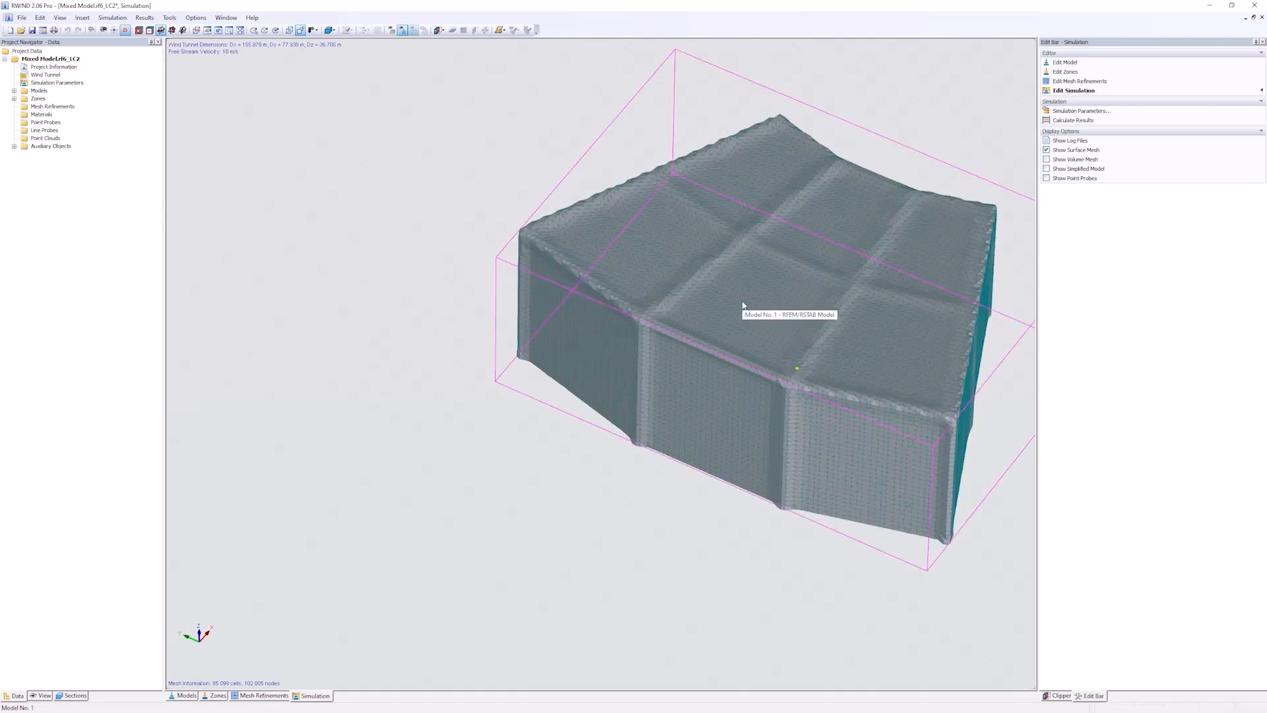
Display the volume mesh instead of the surface mesh and examine it where it meets the hall's outer wall.
click(1046, 159)
scroll(785, 539, up, 1)
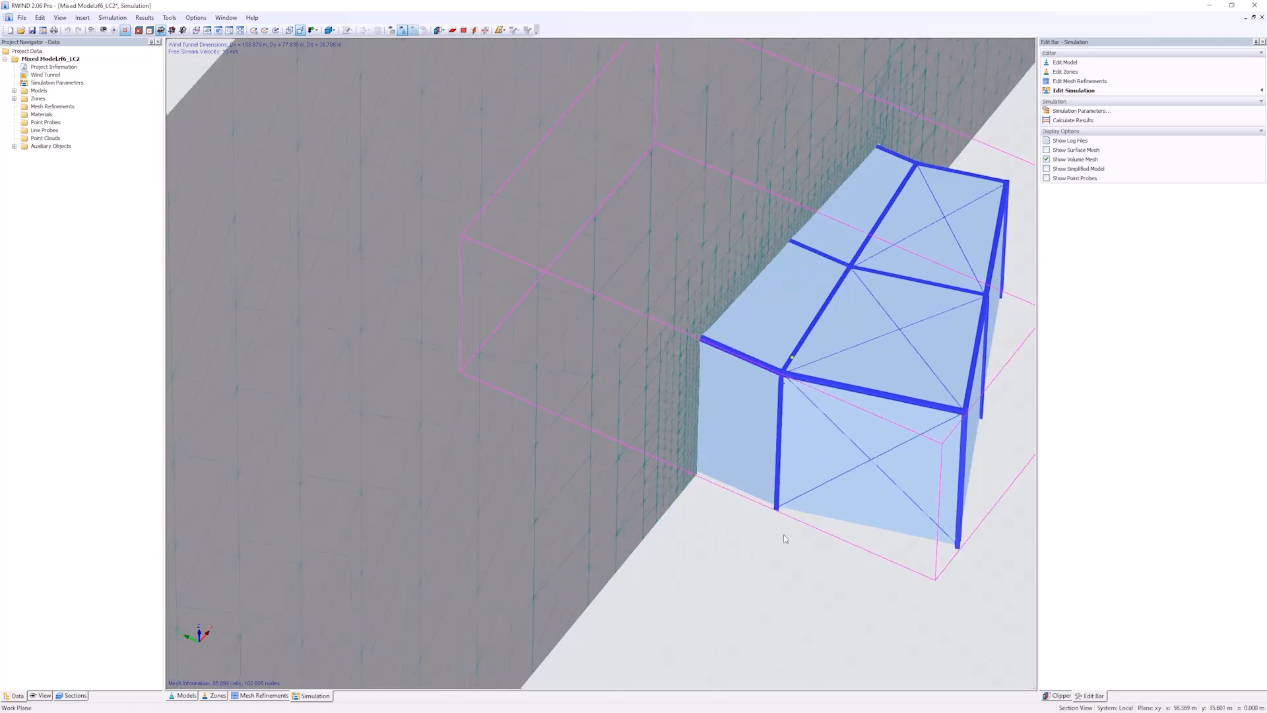
scroll(785, 539, up, 5)
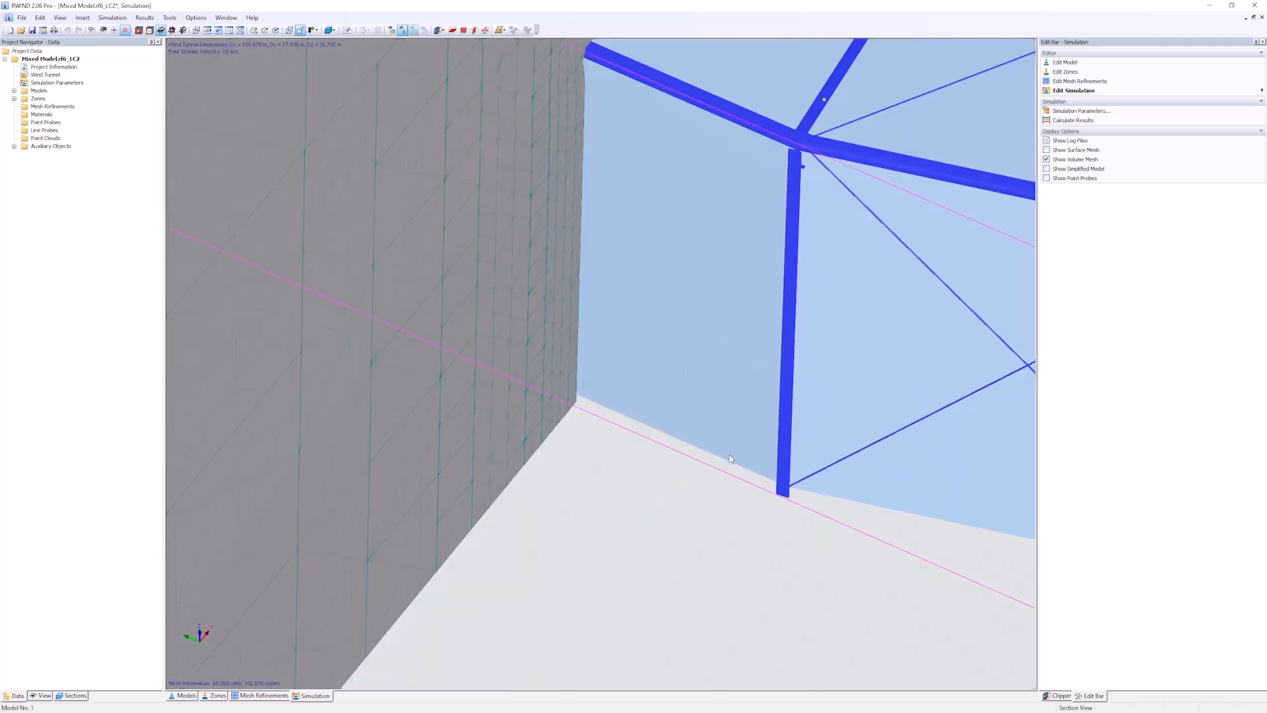
scroll(806, 467, up, 2)
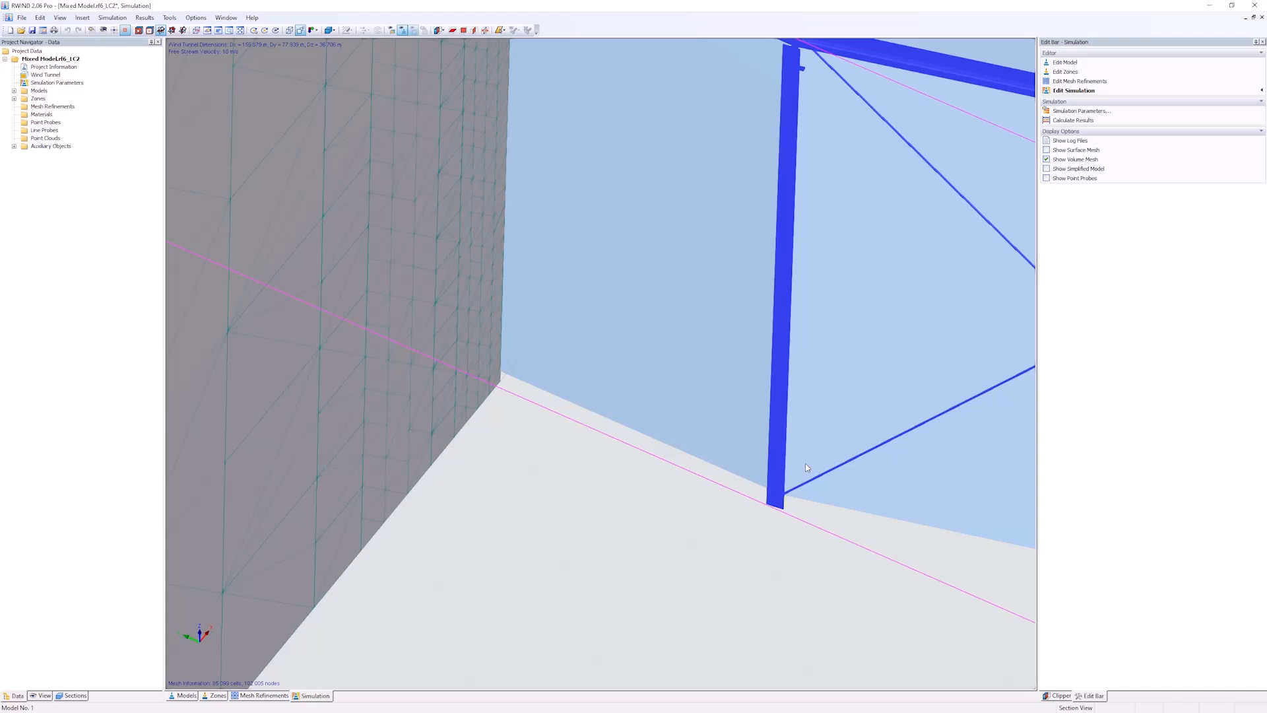
scroll(806, 467, down, 2)
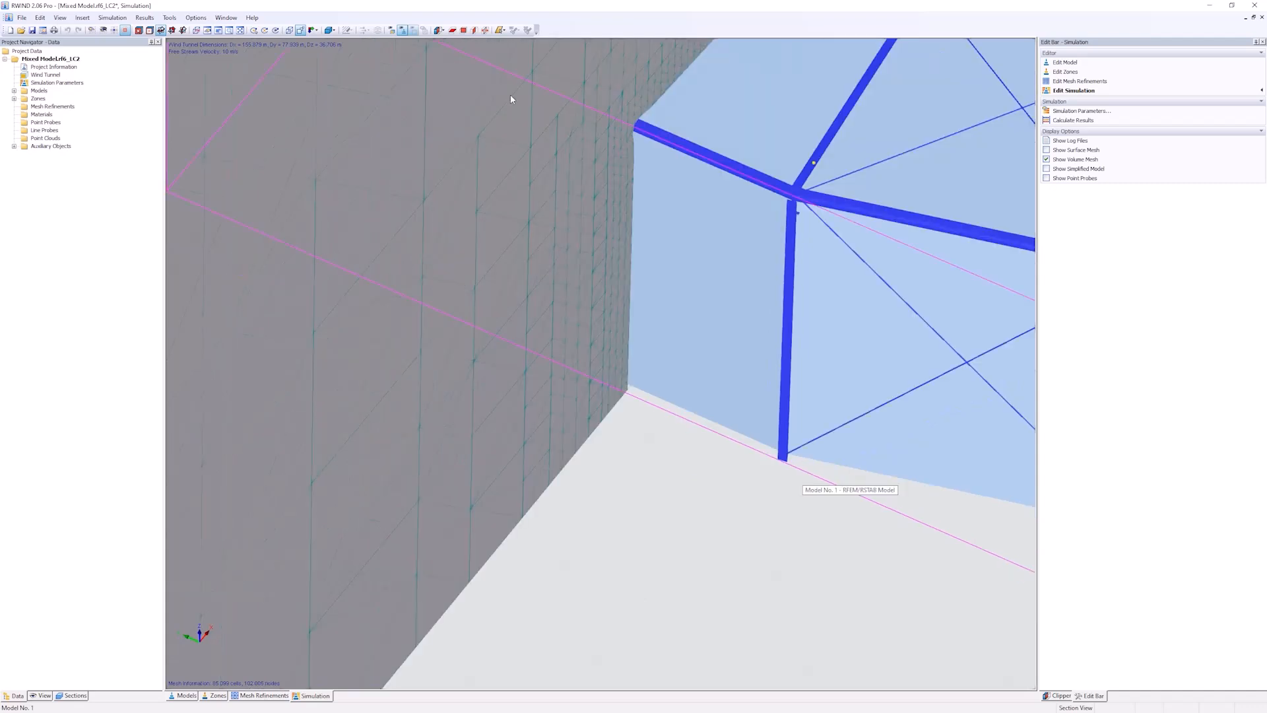
View the model in the Z-direction and examine the volume mesh on a horizontal section plane around the hall.
click(312, 30)
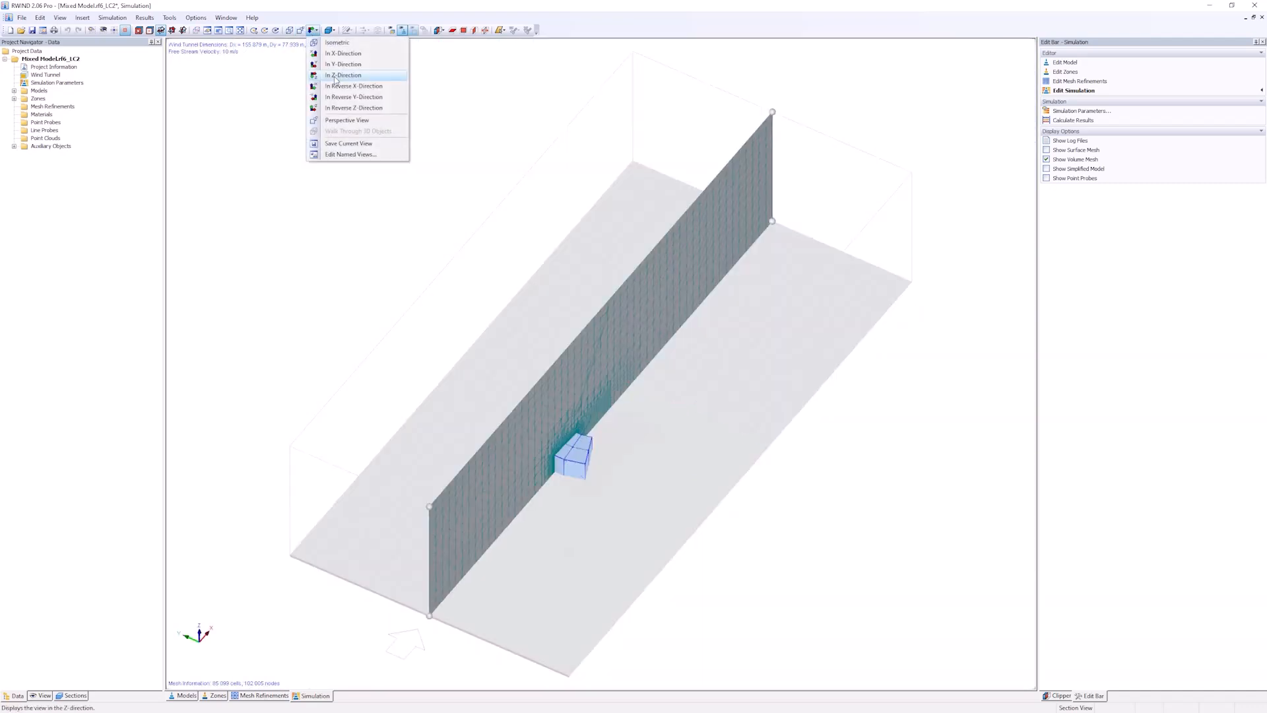
click(343, 75)
scroll(505, 350, up, 5)
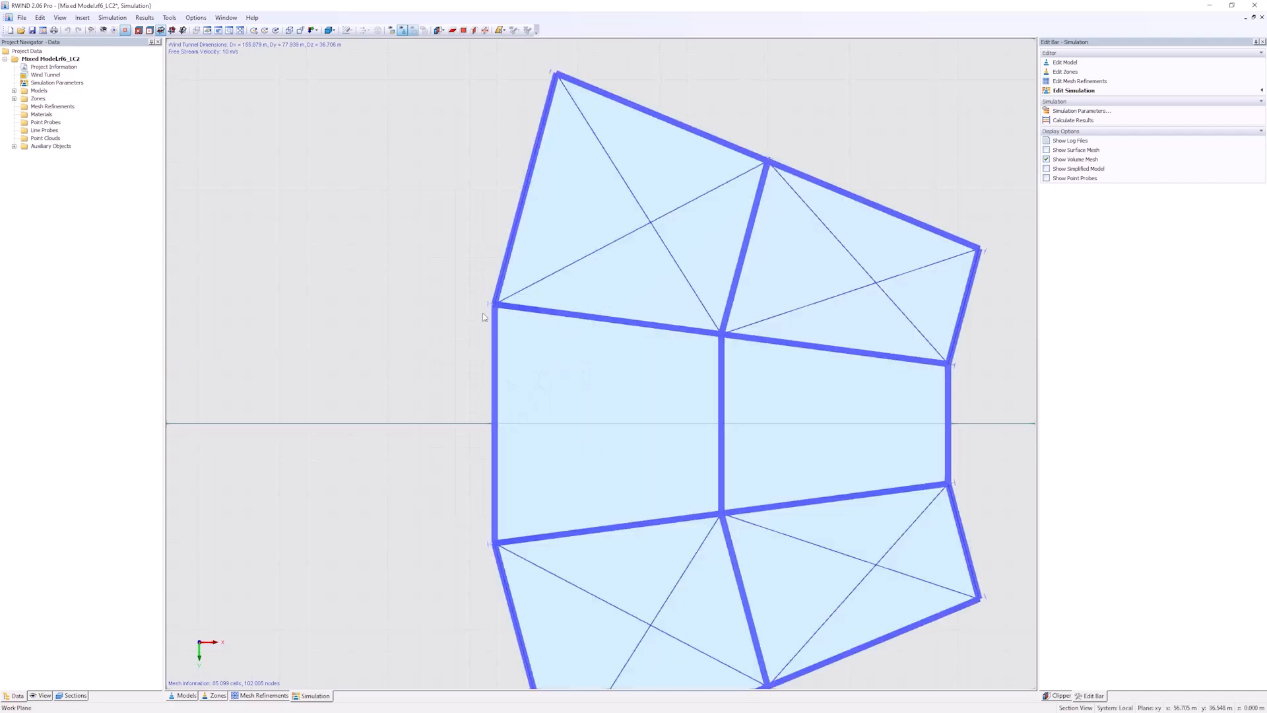
scroll(488, 306, up, 3)
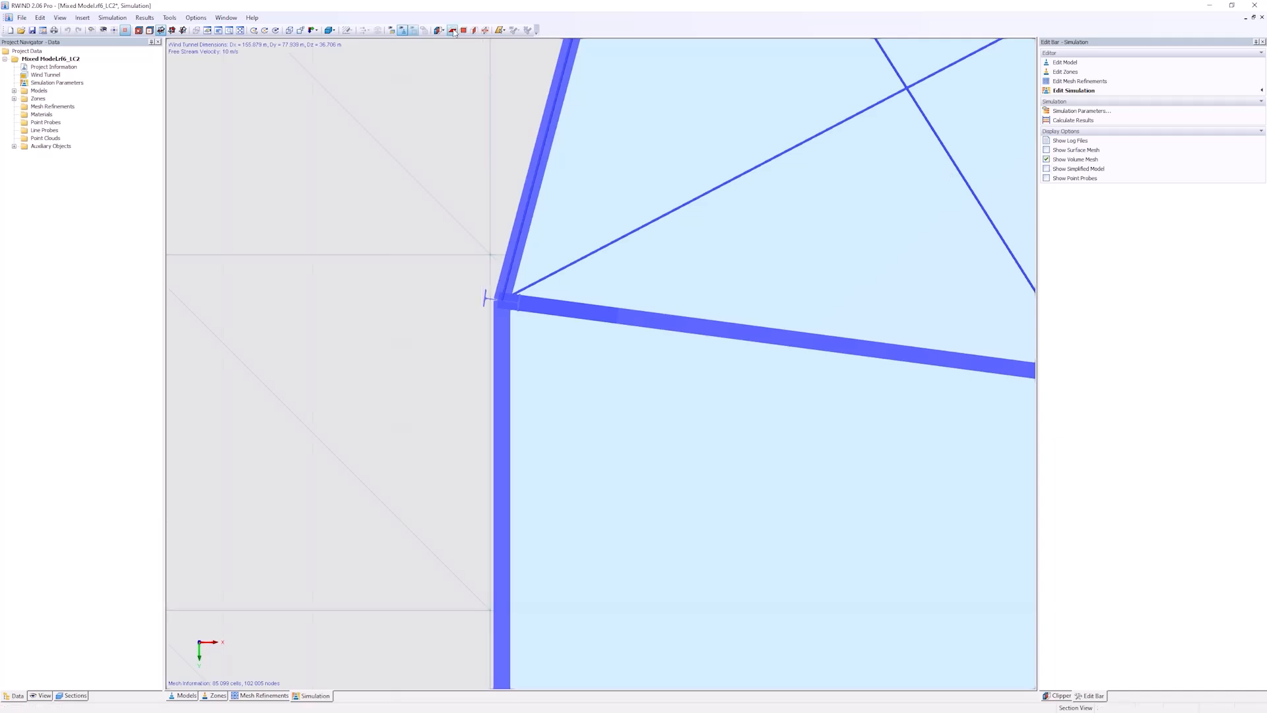
scroll(463, 371, down, 2)
scroll(464, 366, down, 3)
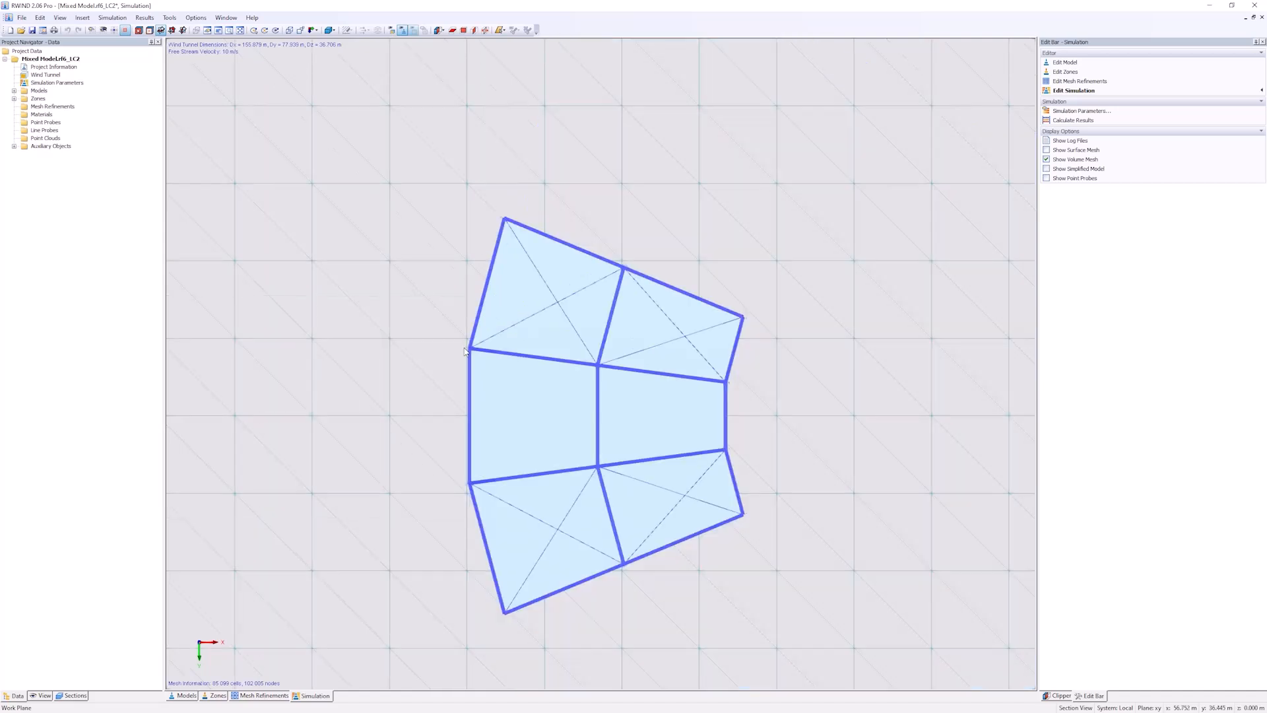
scroll(472, 299, down, 4)
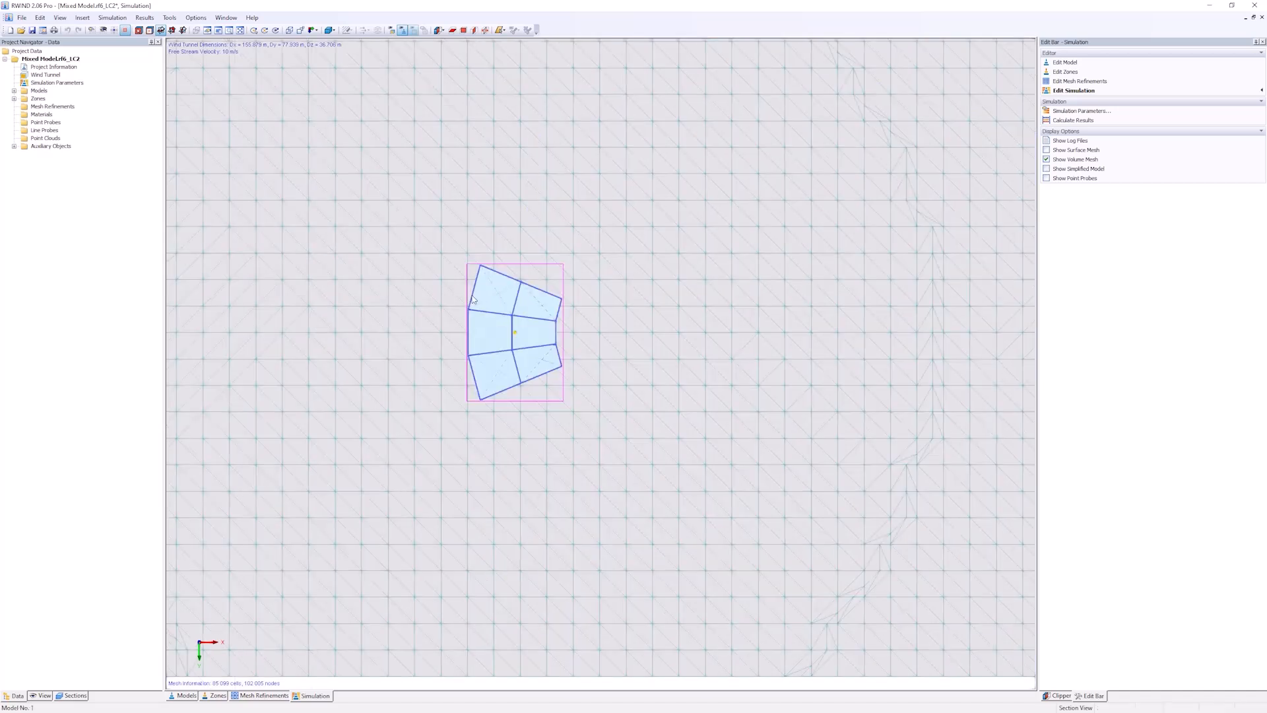
scroll(473, 299, down, 3)
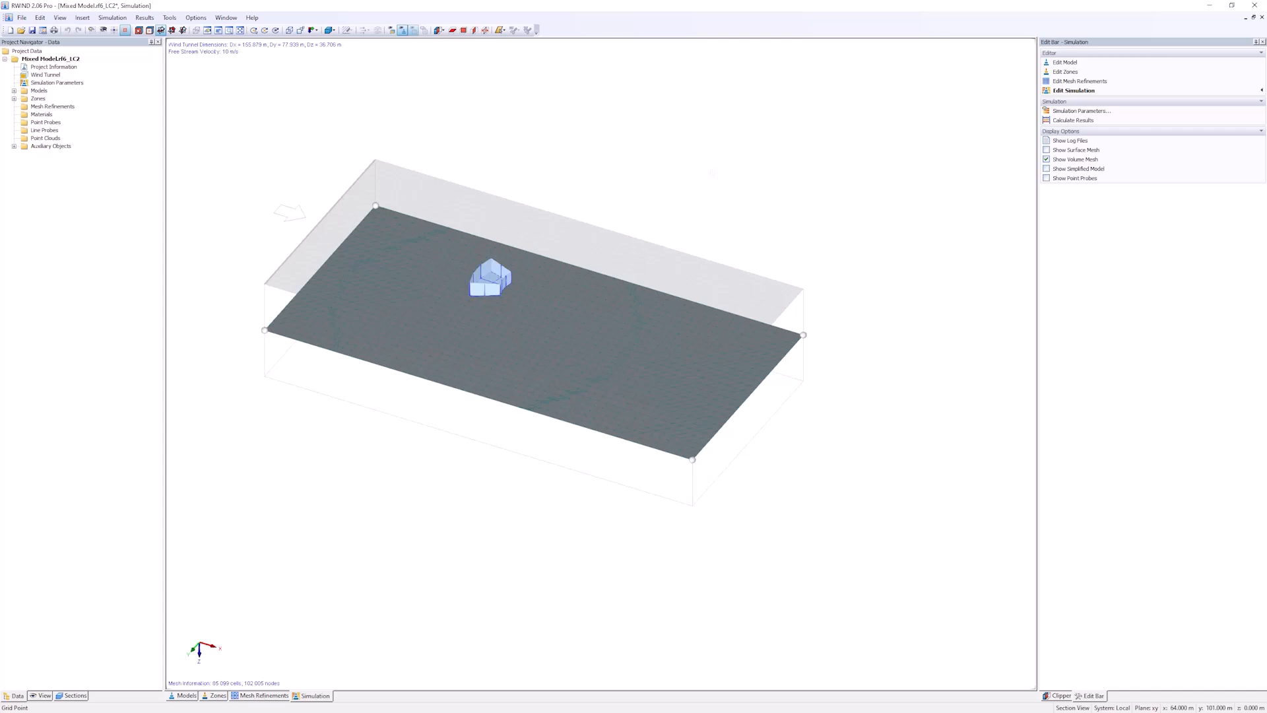
Move the horizontal section plane close to the ground through the hall and examine the mesh refinement along its walls in Z-direction view.
drag(264, 319, 265, 285)
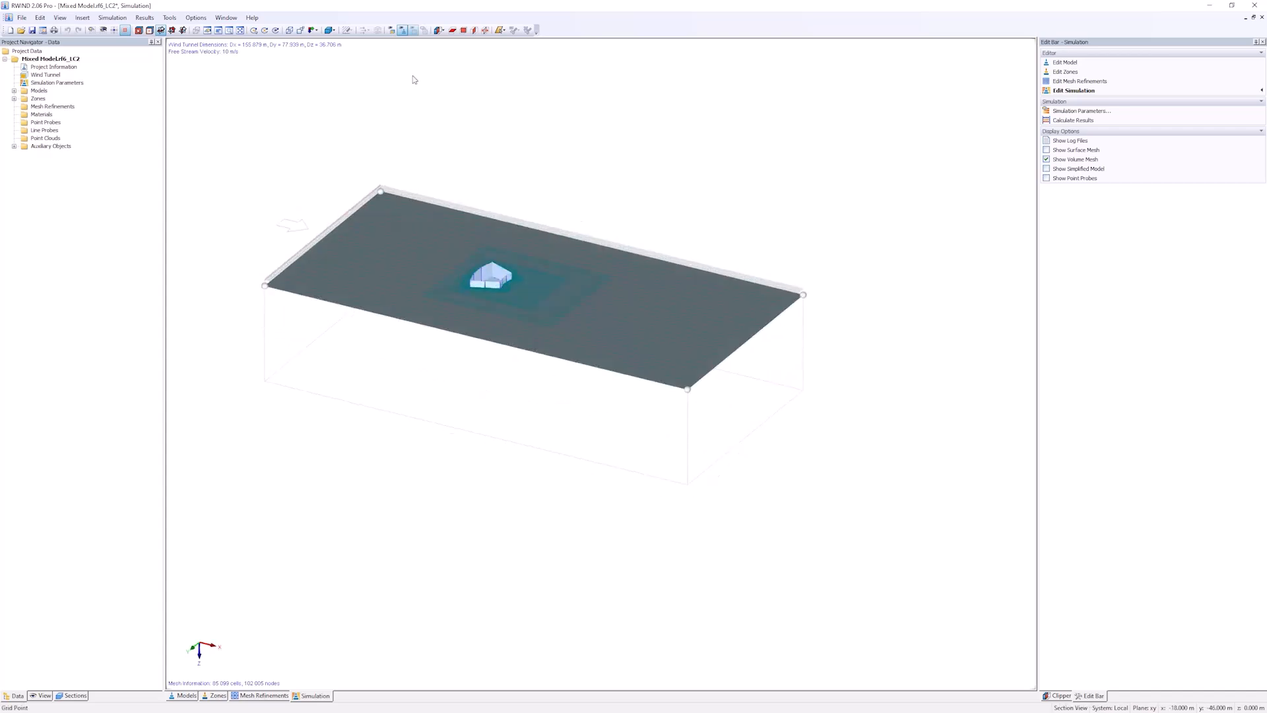
click(312, 30)
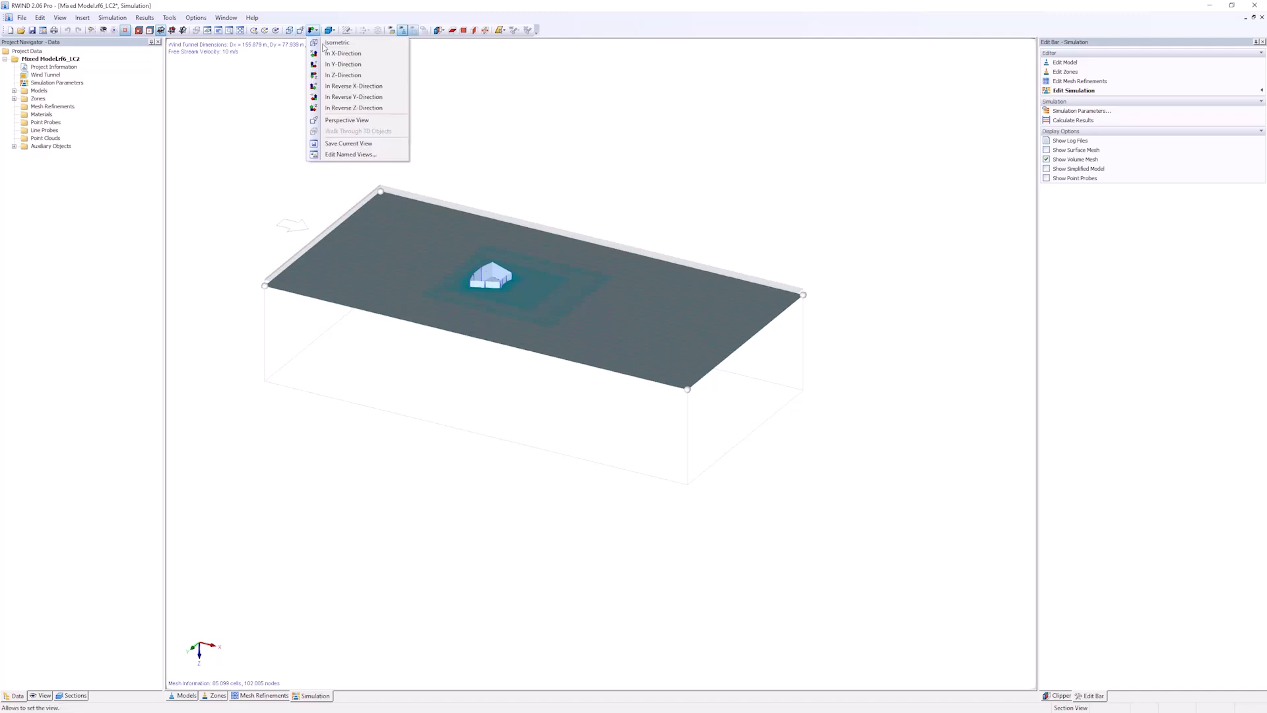
click(343, 74)
scroll(508, 348, up, 5)
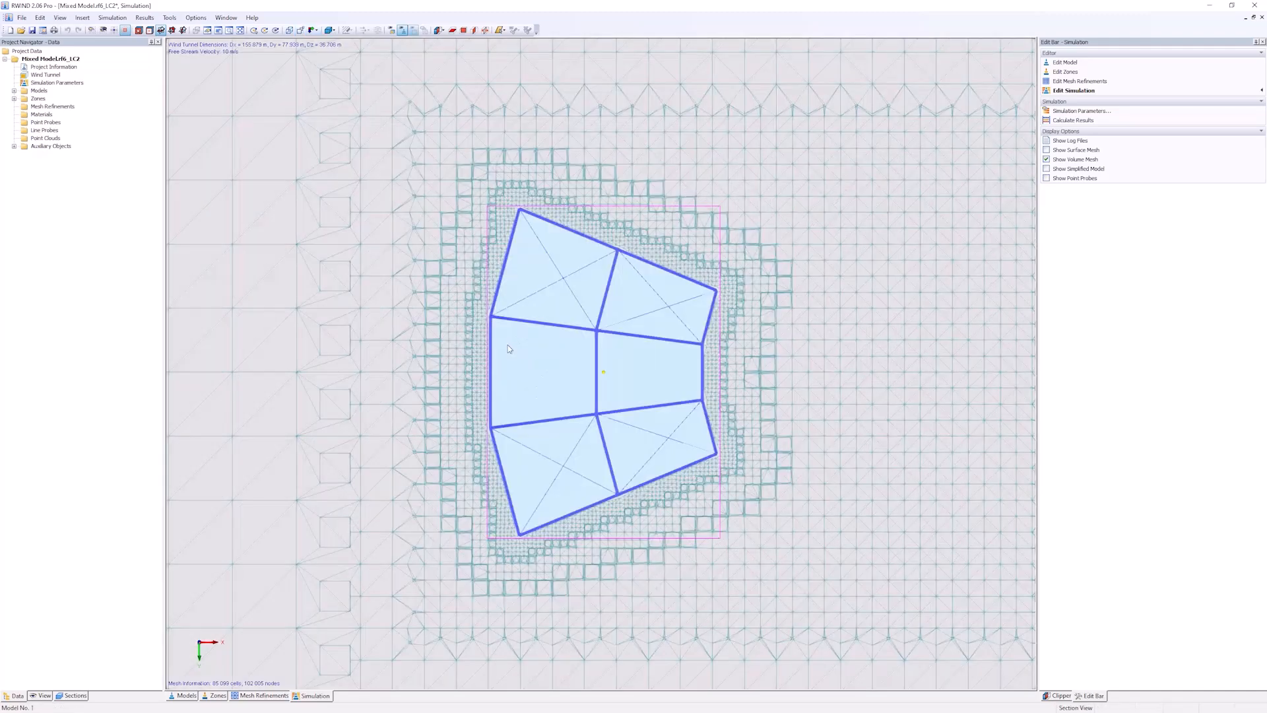
scroll(498, 327, up, 5)
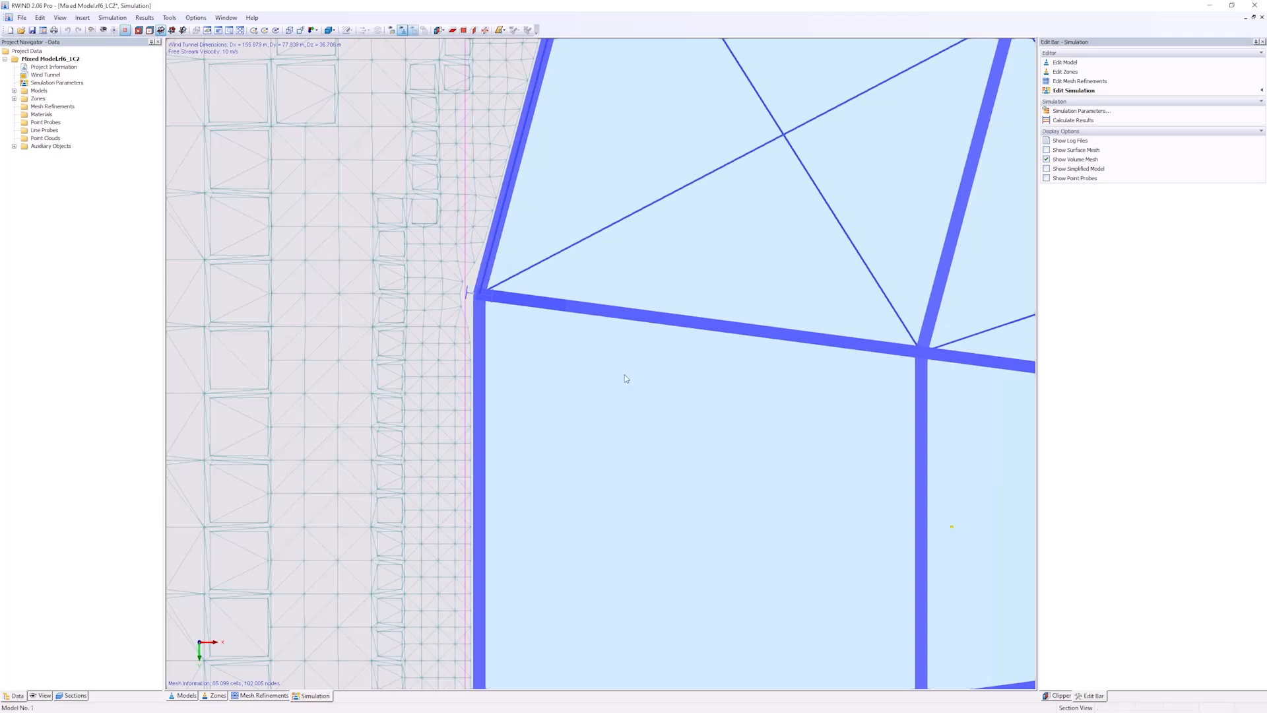
Close the wind simulation model, return to RFEM and accept the load case settings.
click(1258, 7)
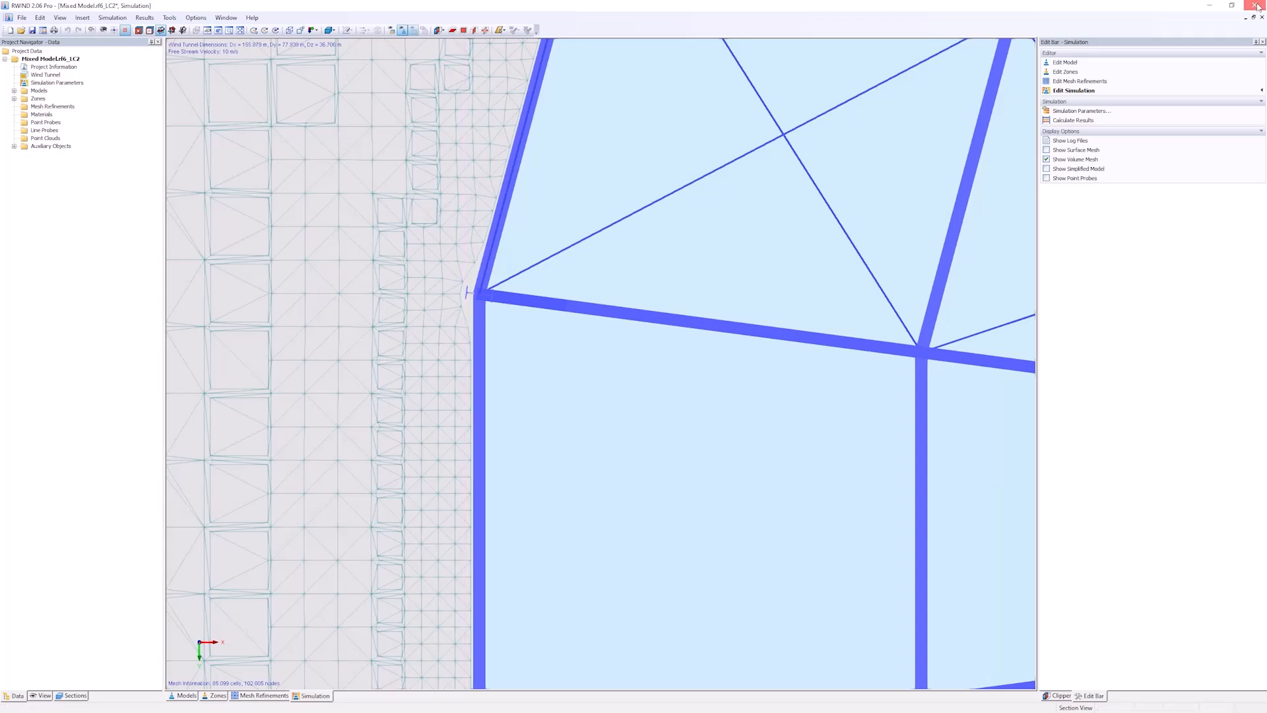
click(658, 382)
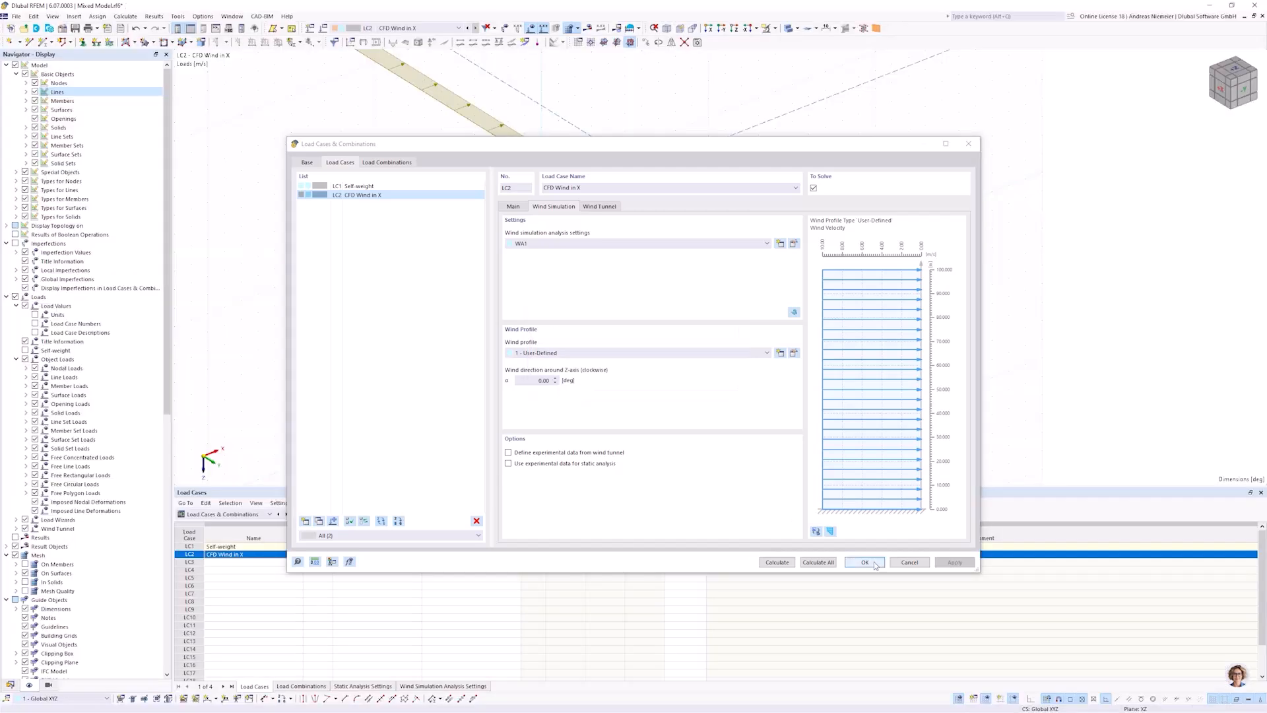
click(865, 562)
Review the wind simulation model simplification options in the mesh settings and accept them.
click(578, 29)
click(594, 42)
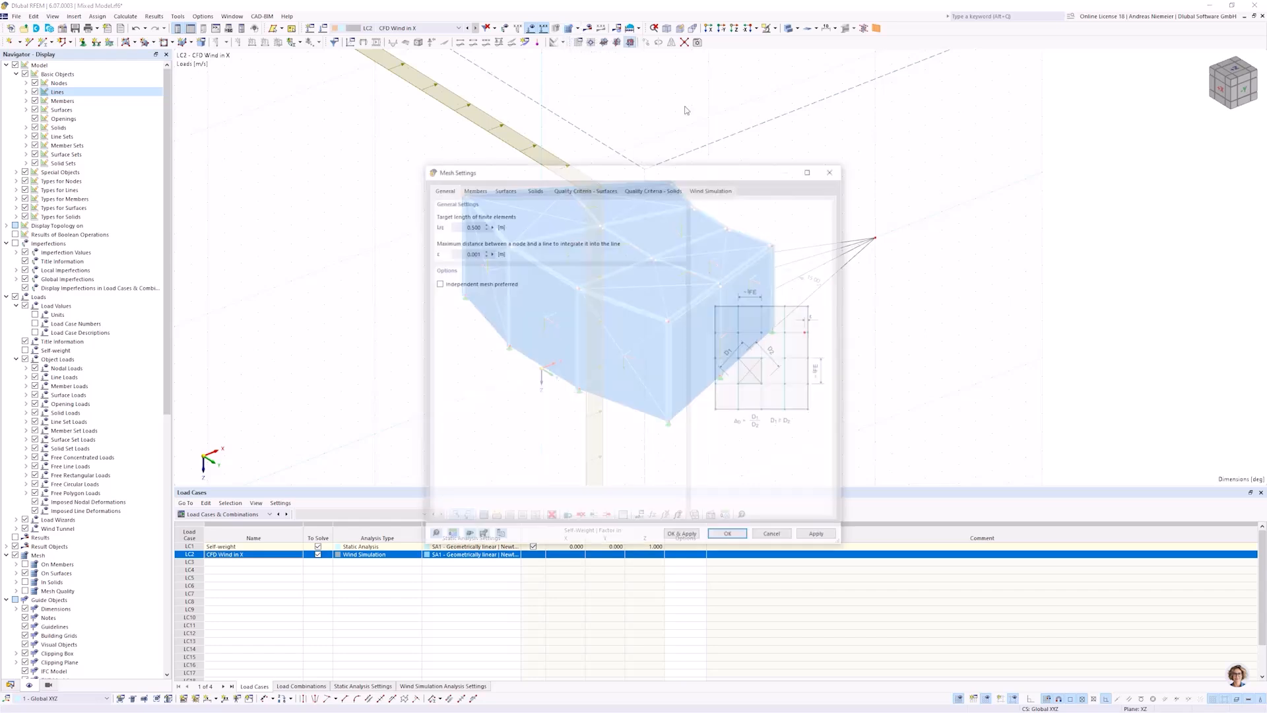
click(711, 191)
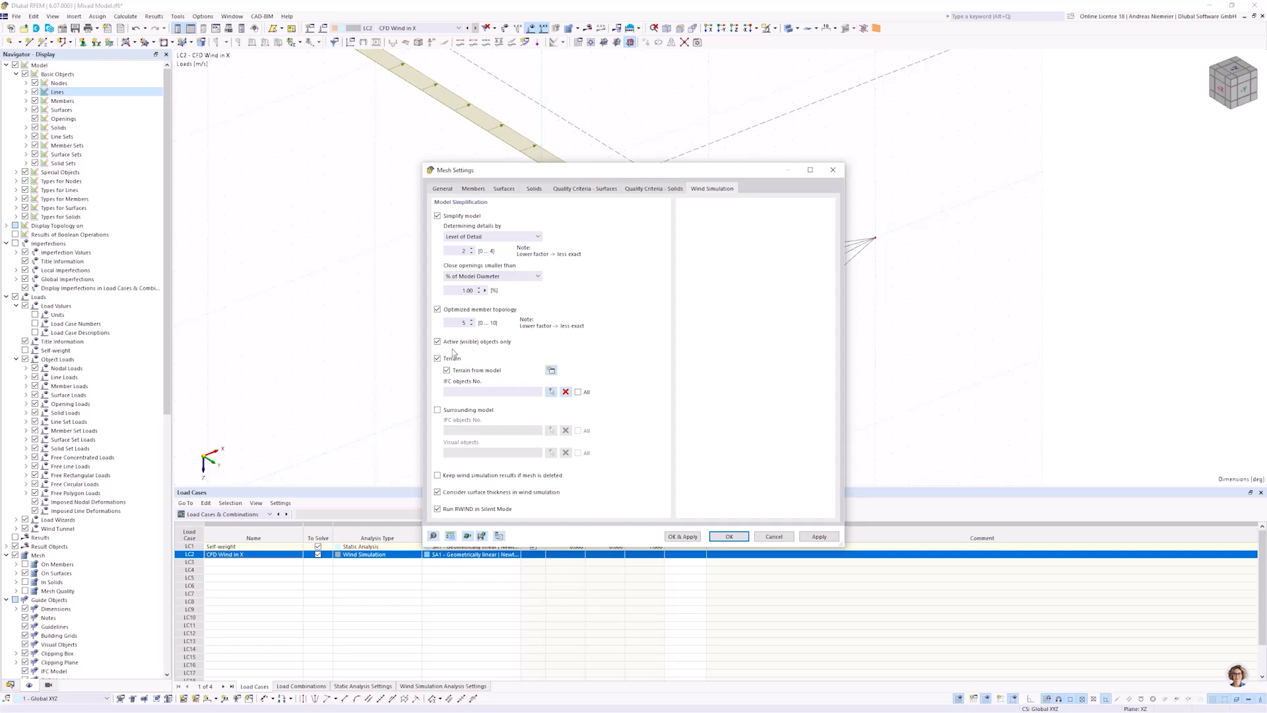
click(729, 537)
Activate visibilities and show only the surfaces with Load Transfer stiffness type, viewing the closed hall envelope from the side.
click(49, 685)
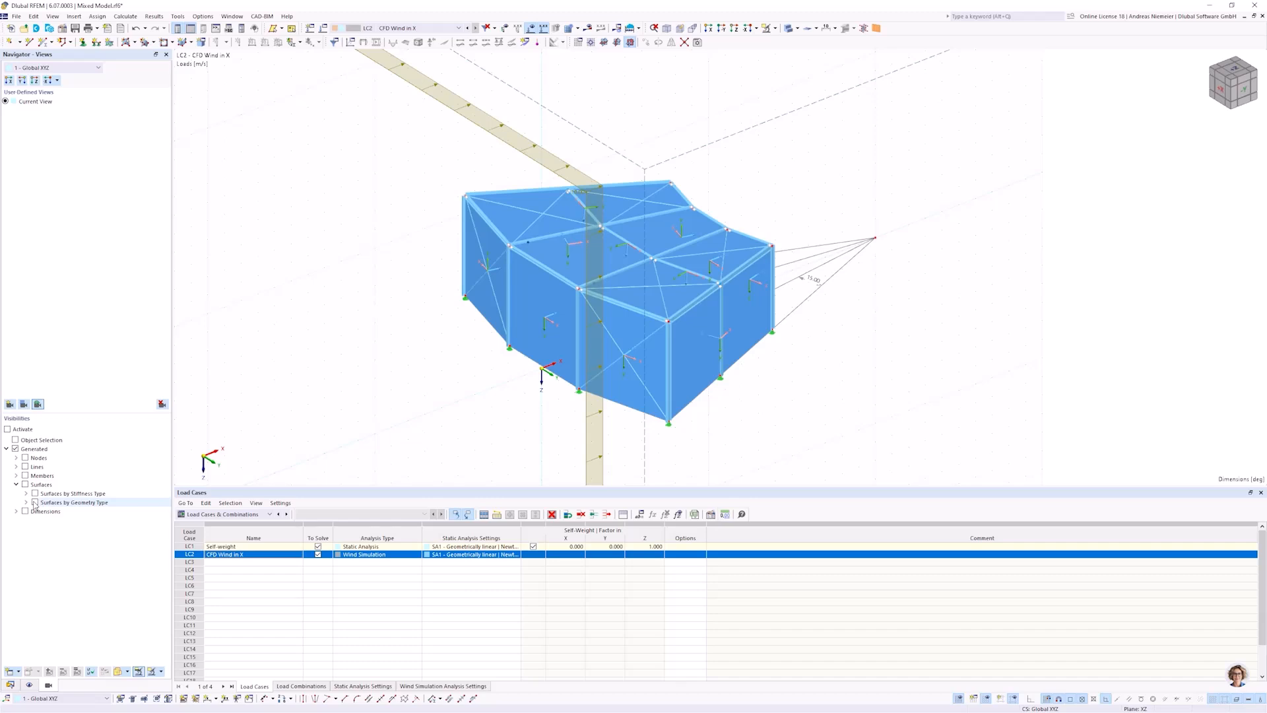
click(7, 429)
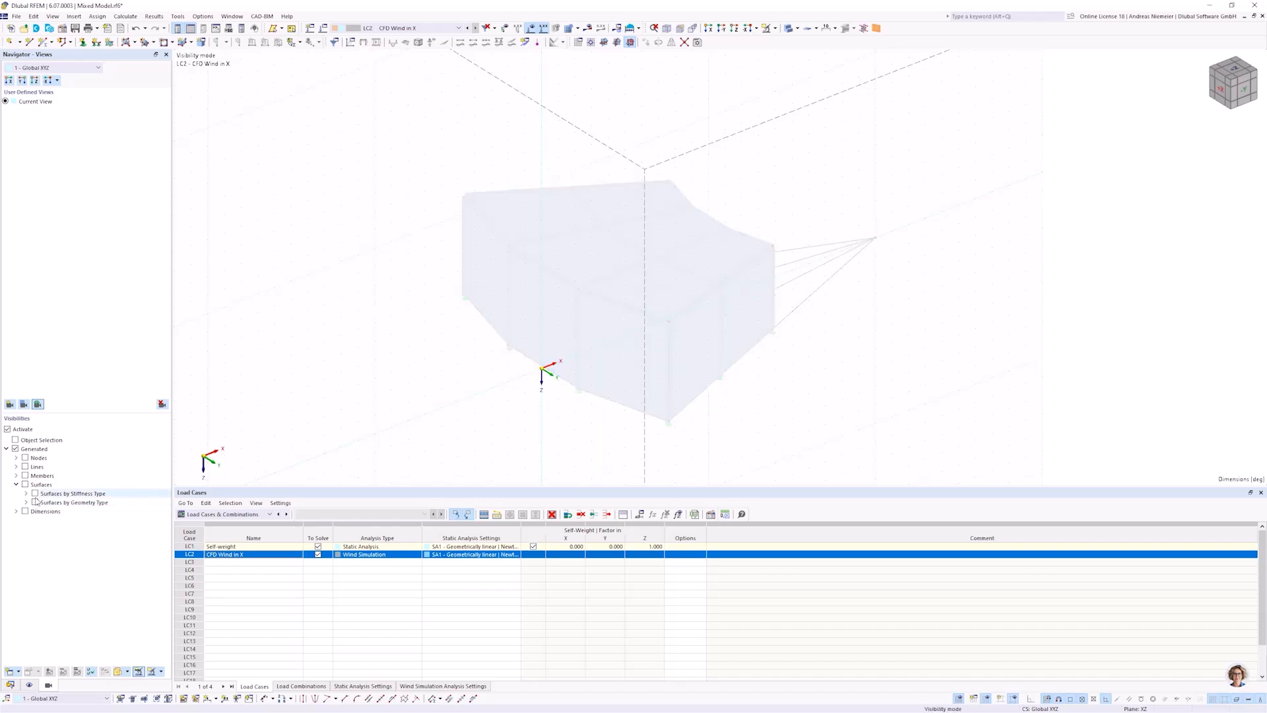
click(27, 494)
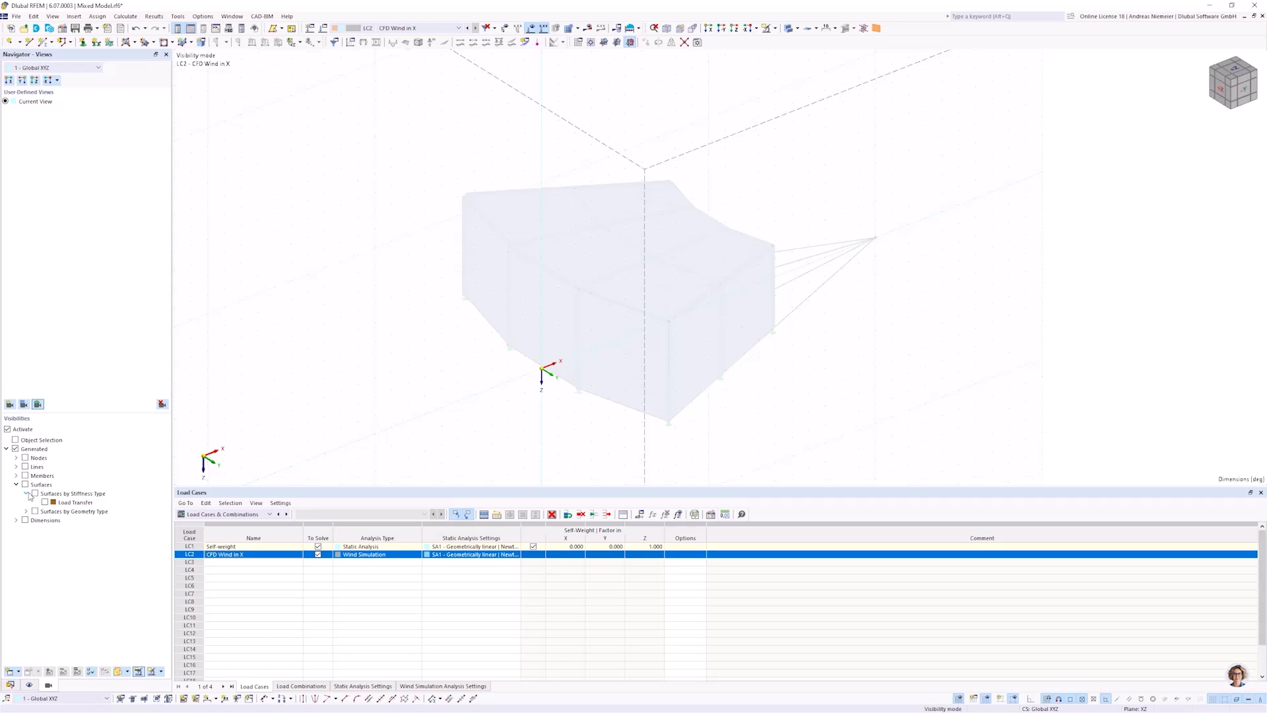
click(45, 502)
ctrl+middle_drag(385, 475, 672, 329)
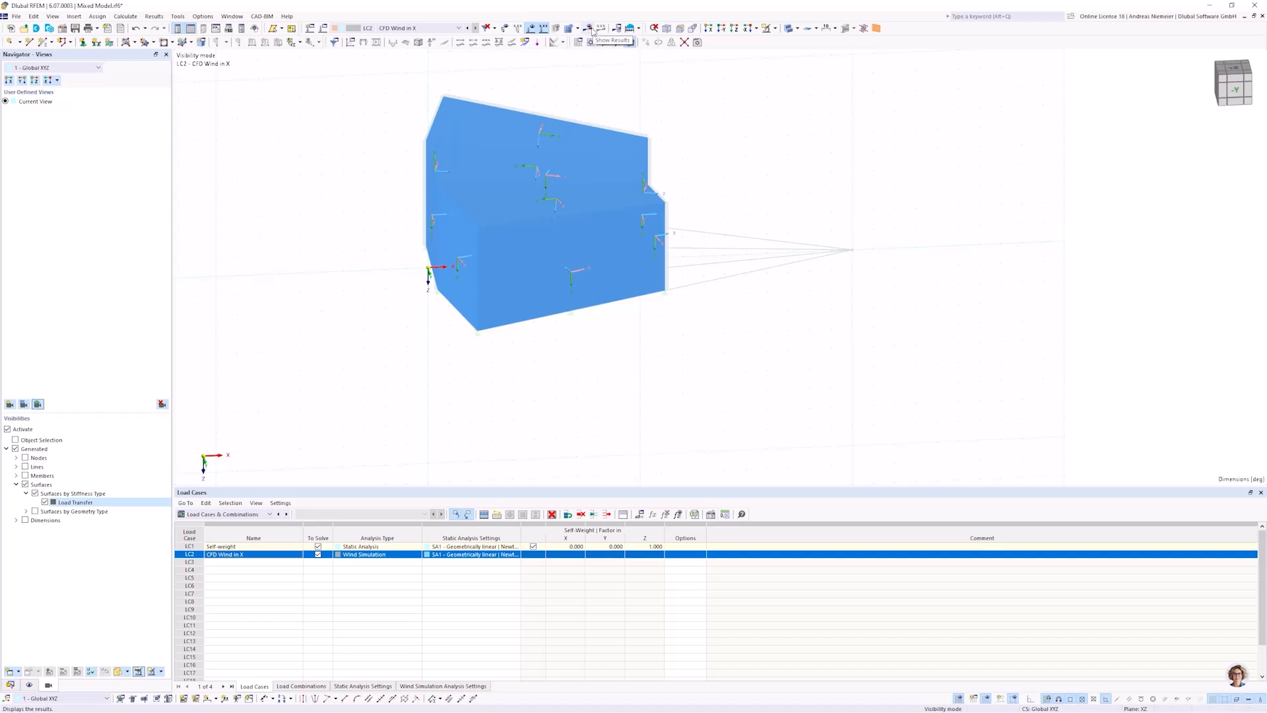
Calculate the load case LC2 CFD Wind in X and display its results.
click(593, 31)
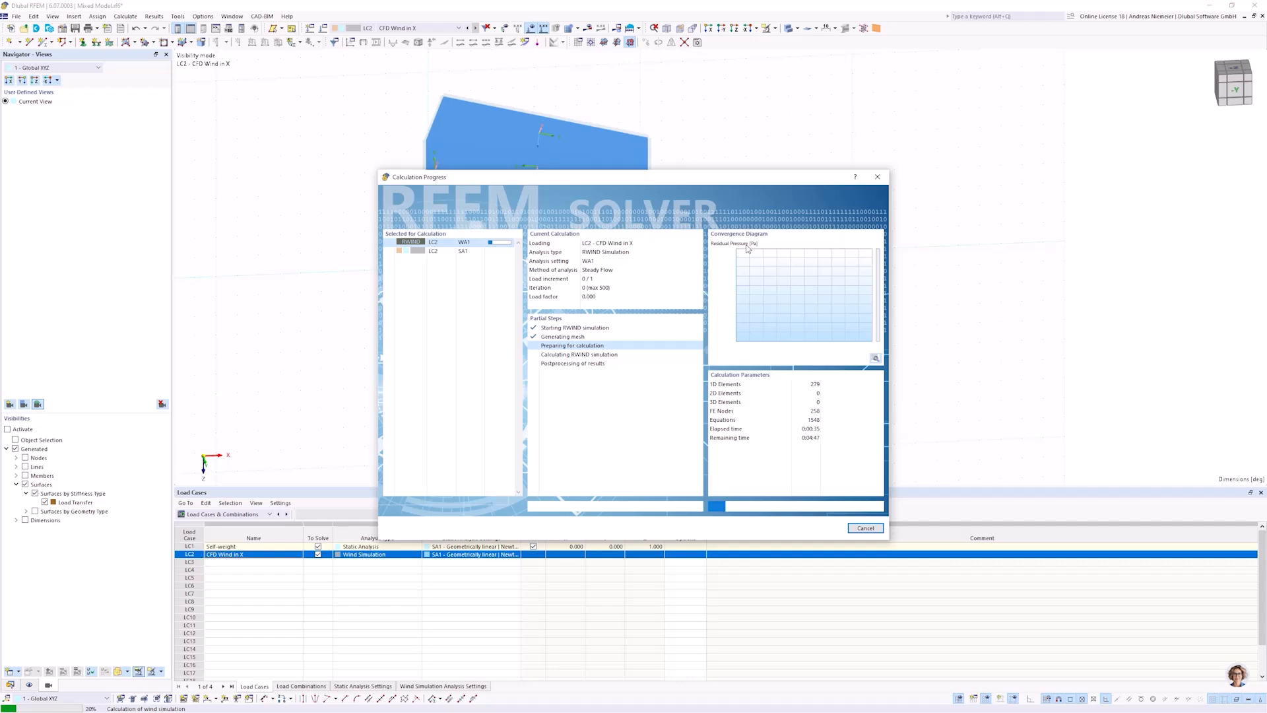
drag(678, 177, 549, 153)
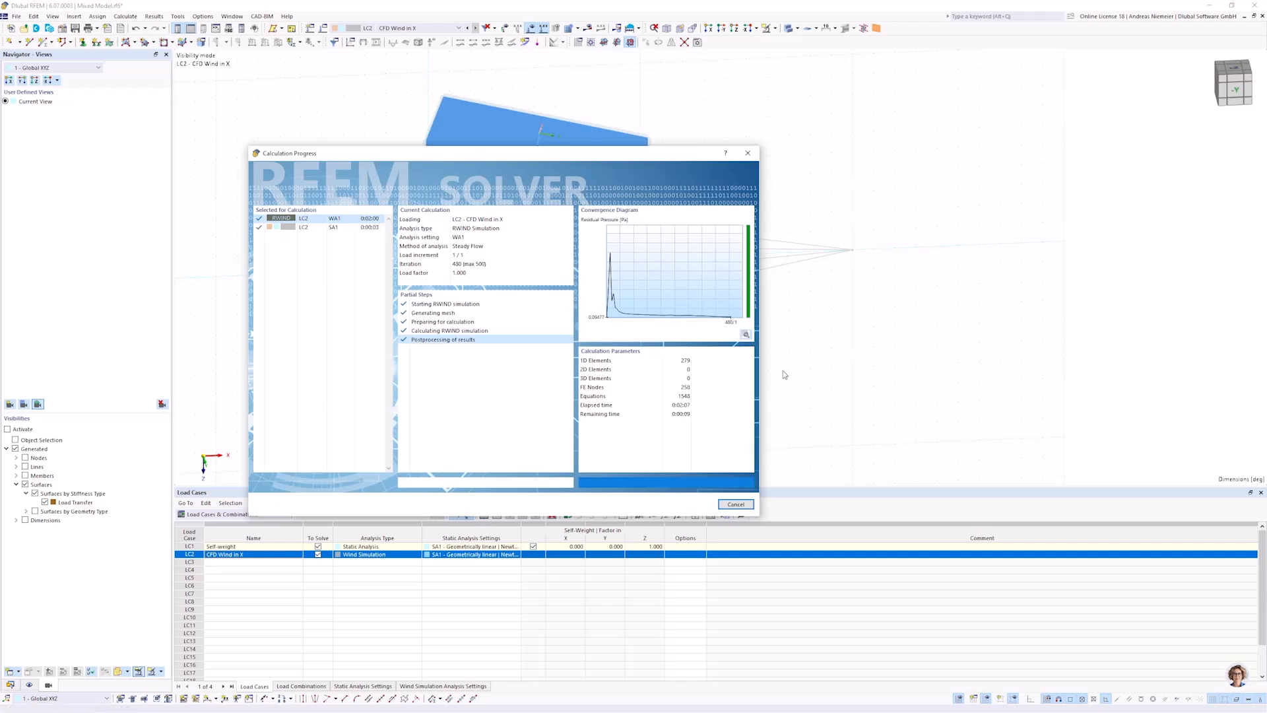
mouse_move(763, 394)
middle_down()
mouse_move(801, 364)
mouse_move(751, 407)
middle_up()
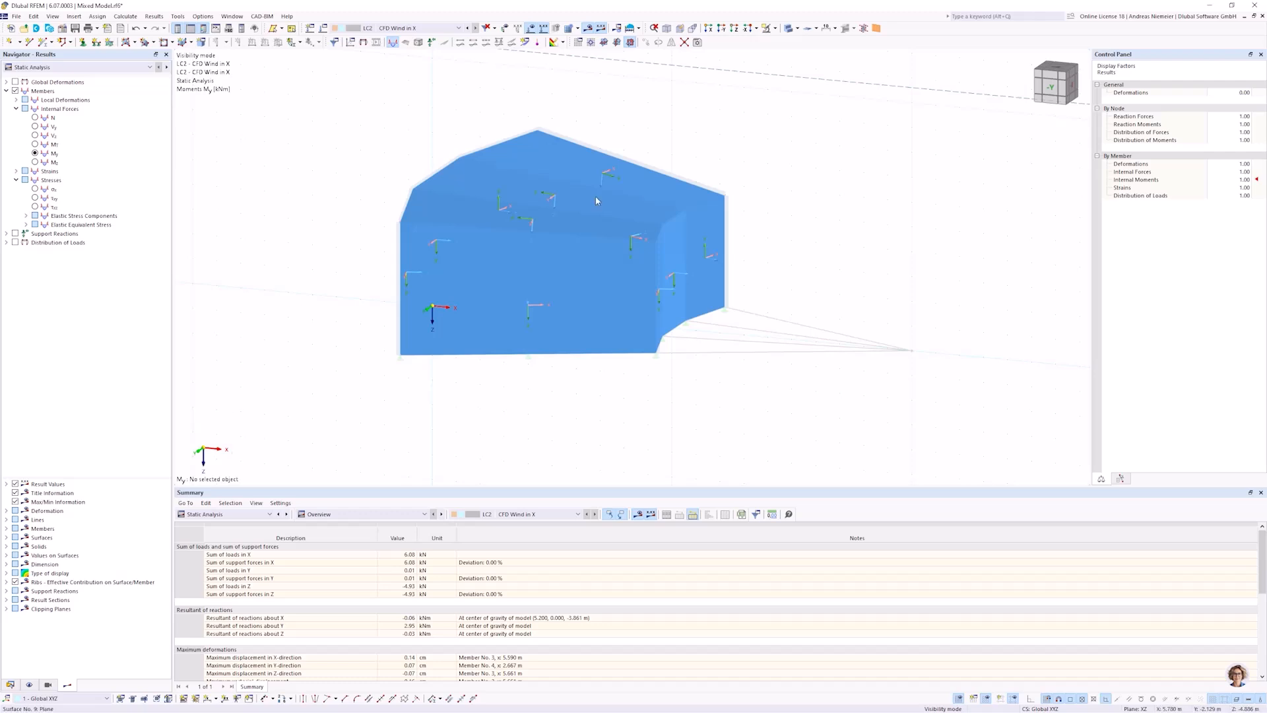
Turn off the visibility filter to show the whole hall and display it as a wireframe model.
click(775, 28)
click(790, 113)
ctrl+middle_drag(653, 431, 504, 463)
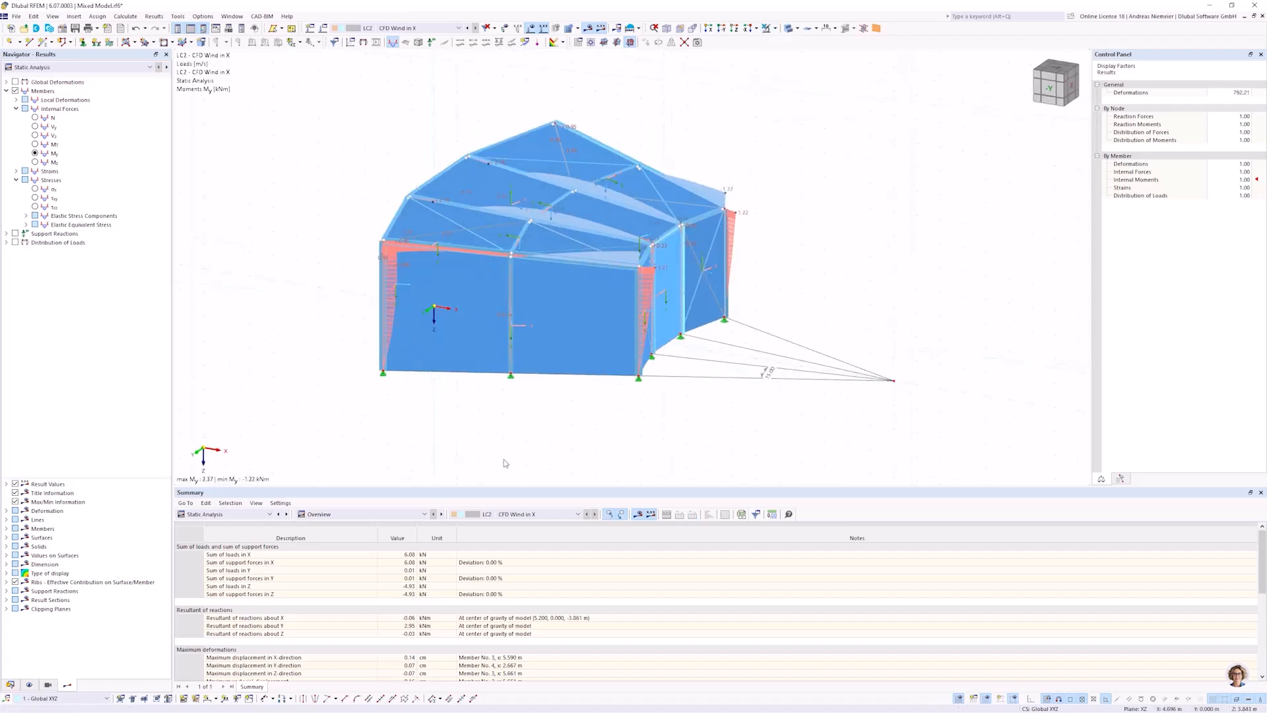
click(797, 28)
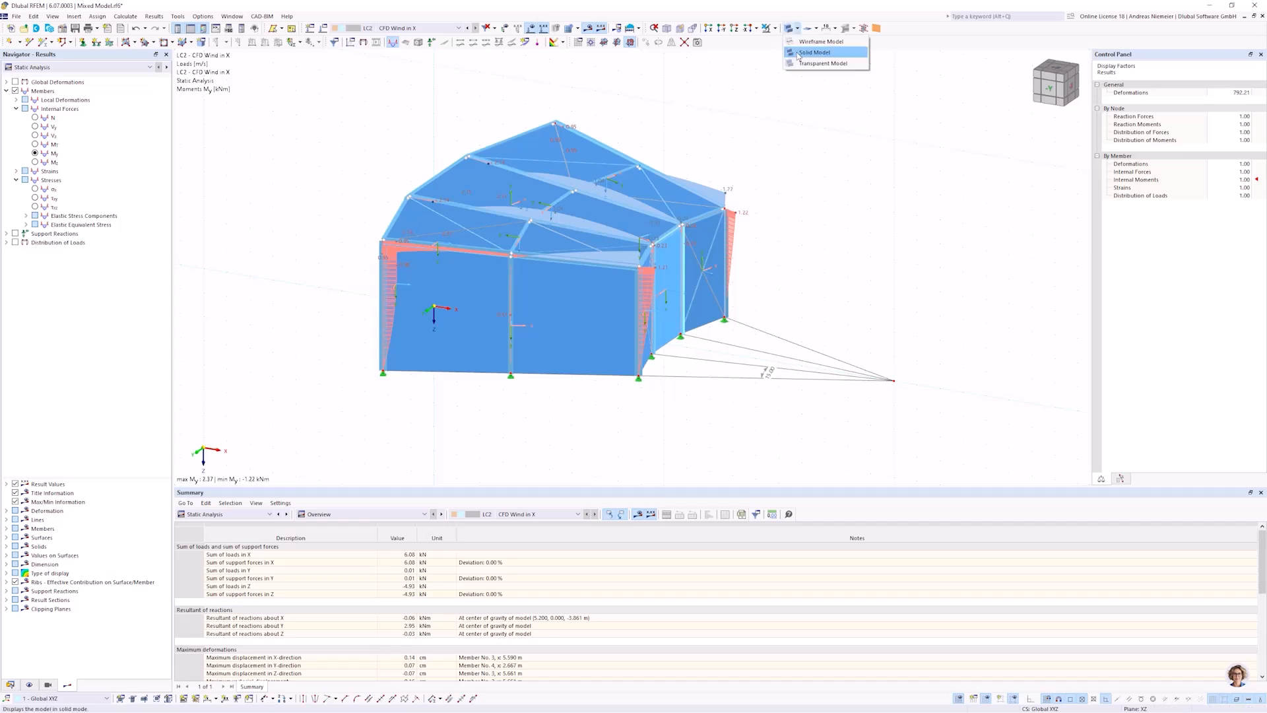
click(819, 42)
middle_drag(789, 248, 771, 277)
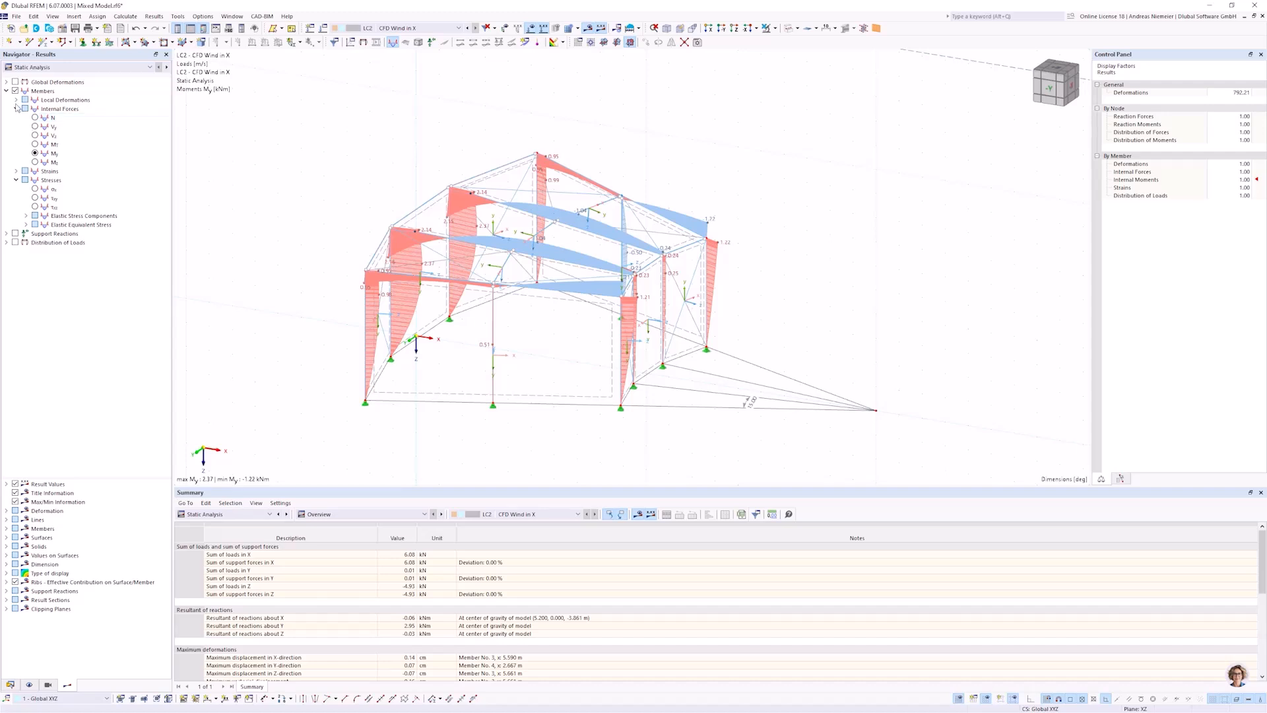
Display the global deformations |u| of the hall frame and inspect the deformed shape.
click(6, 82)
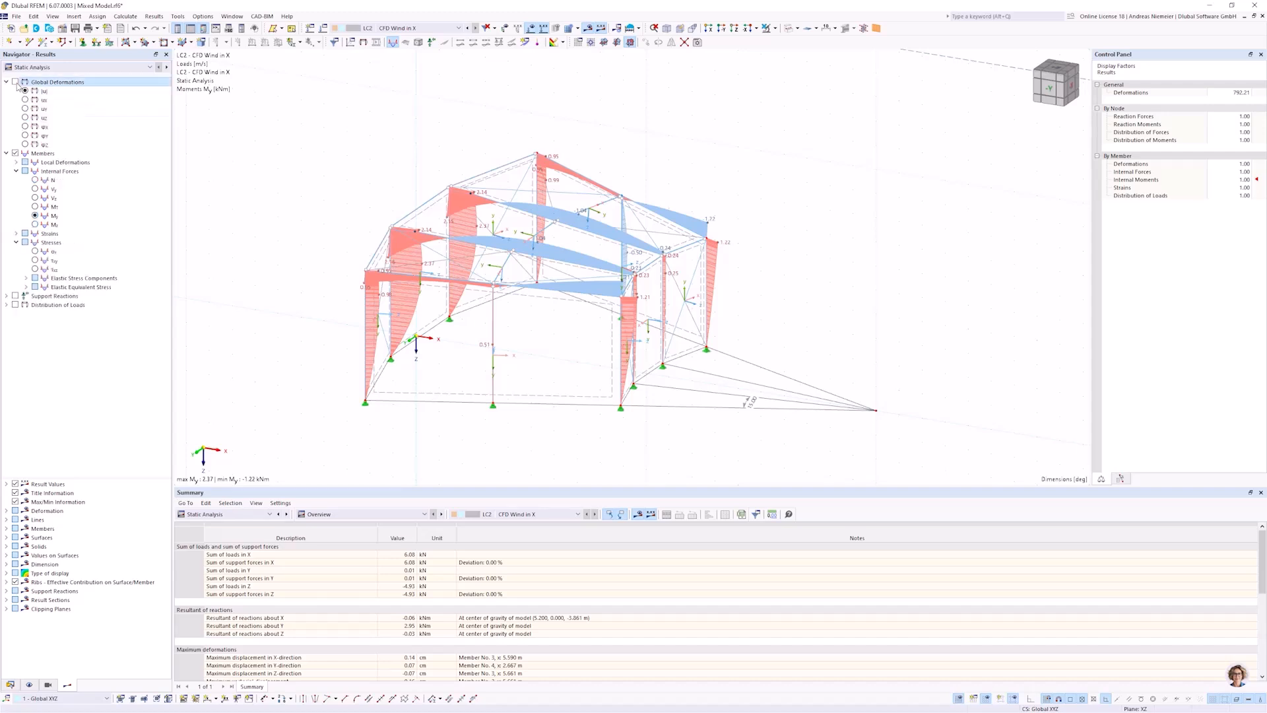
click(15, 82)
scroll(360, 232, down, 3)
middle_drag(360, 232, 538, 333)
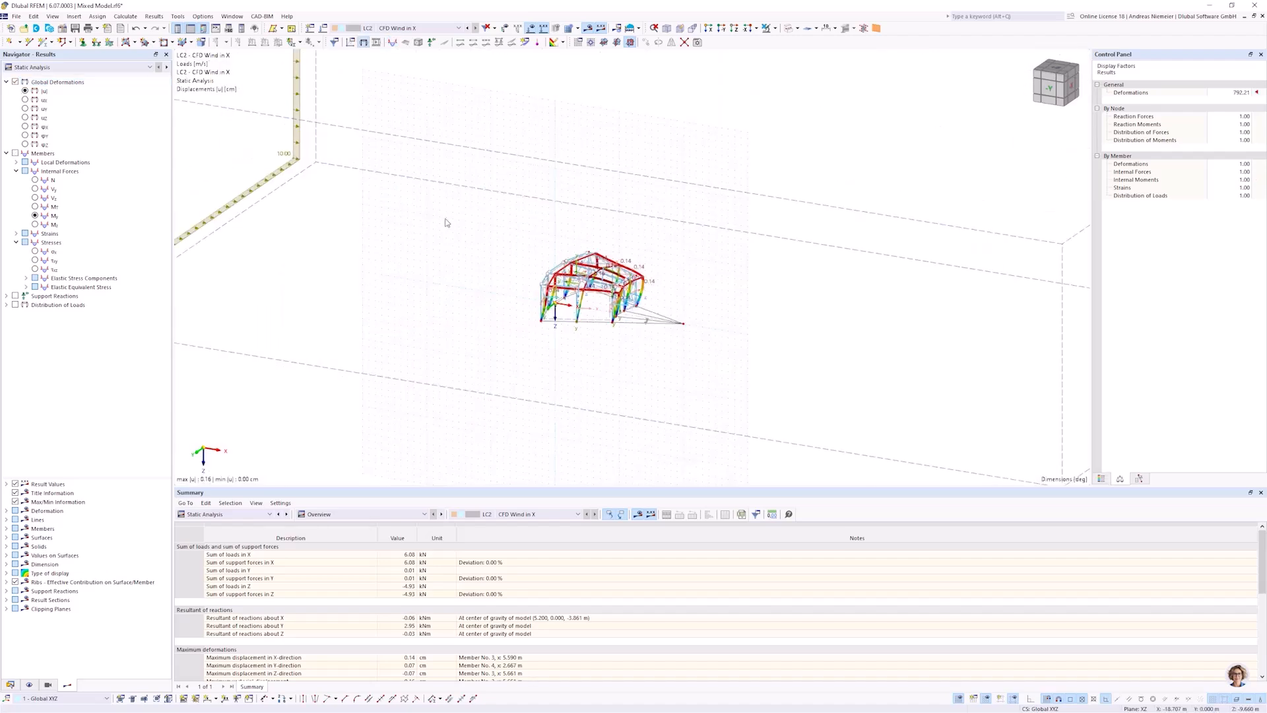
scroll(576, 271, up, 3)
scroll(576, 271, up, 2)
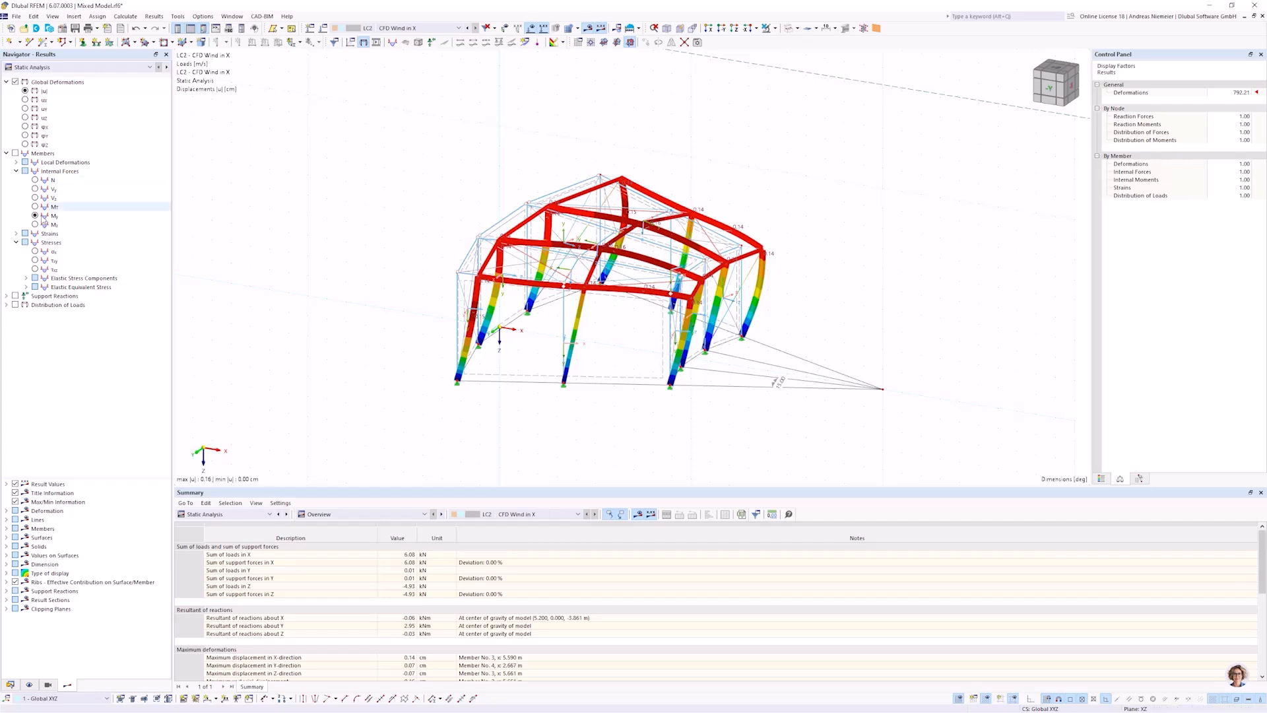
Review the members' axial forces N on the frame, followed by the bending moments My.
click(35, 179)
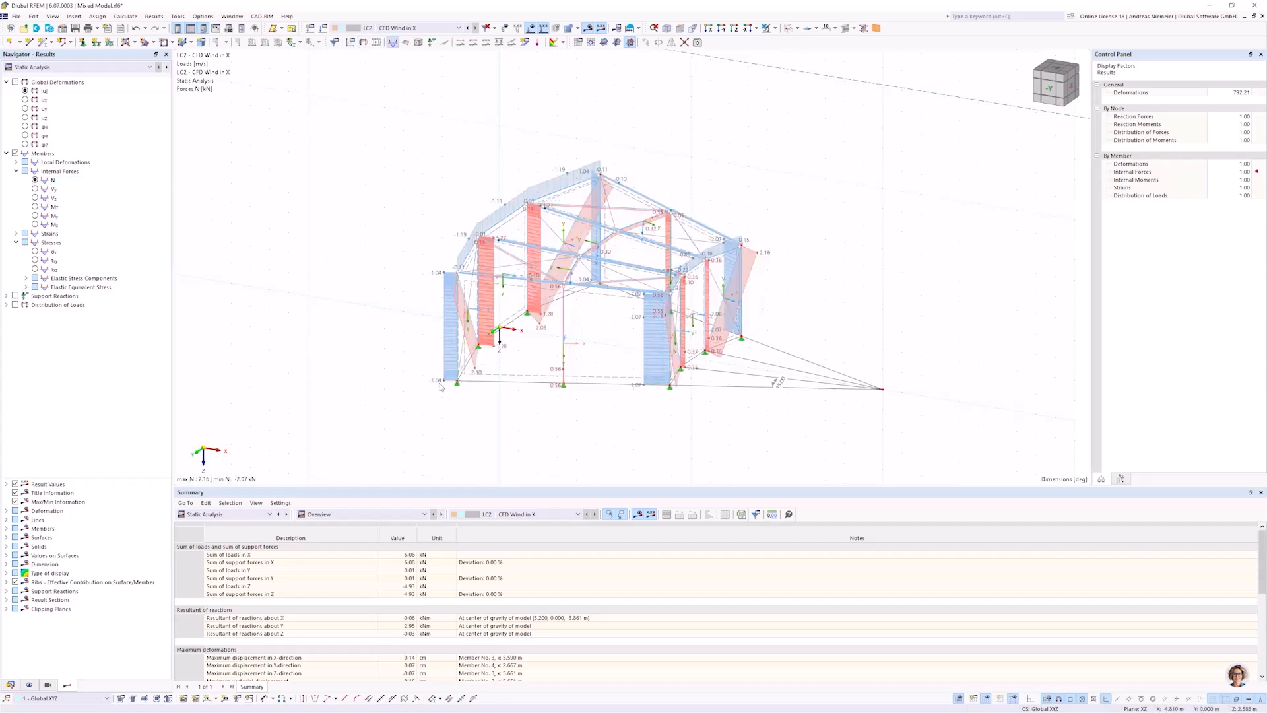
middle_drag(441, 386, 415, 385)
middle_drag(507, 345, 479, 316)
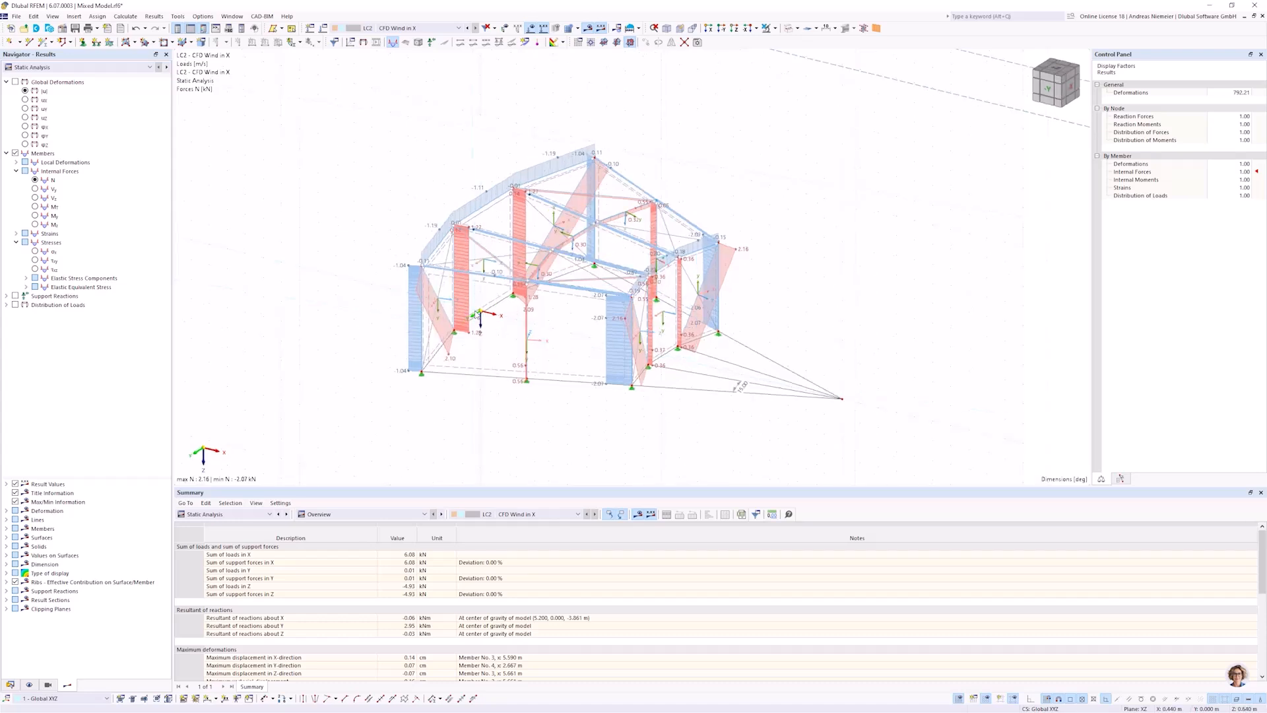
scroll(472, 313, up, 2)
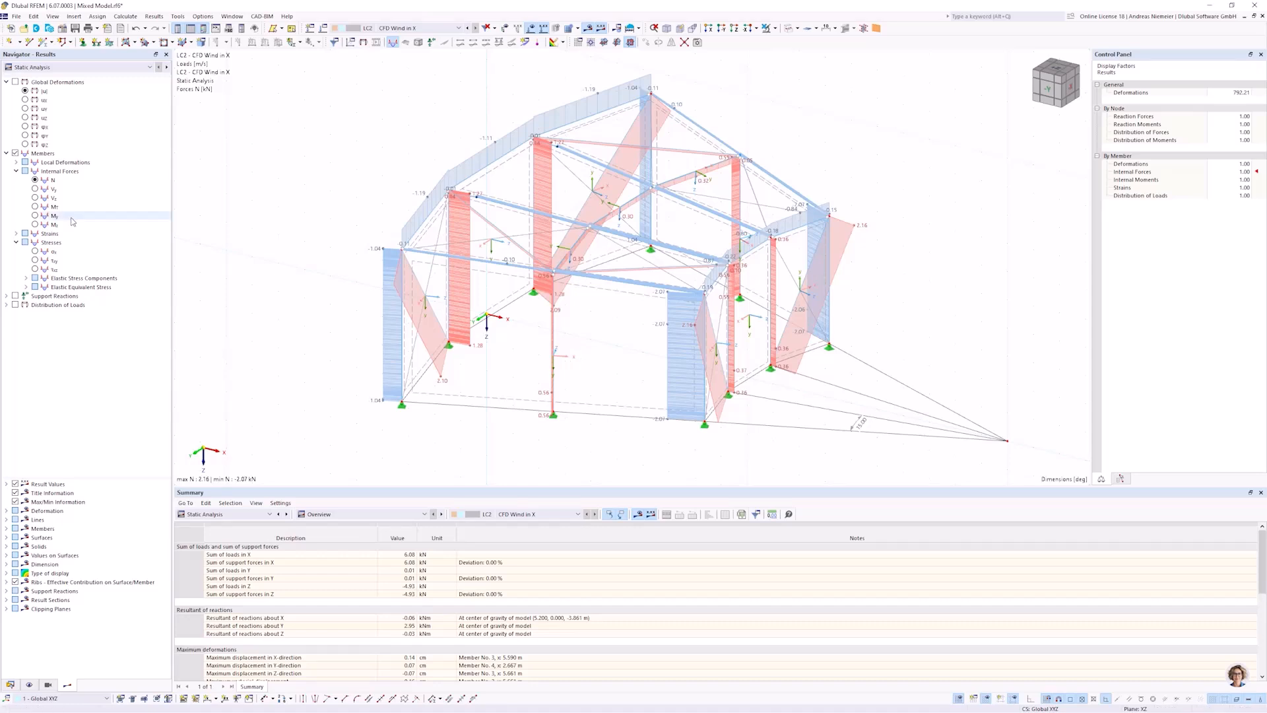
click(36, 216)
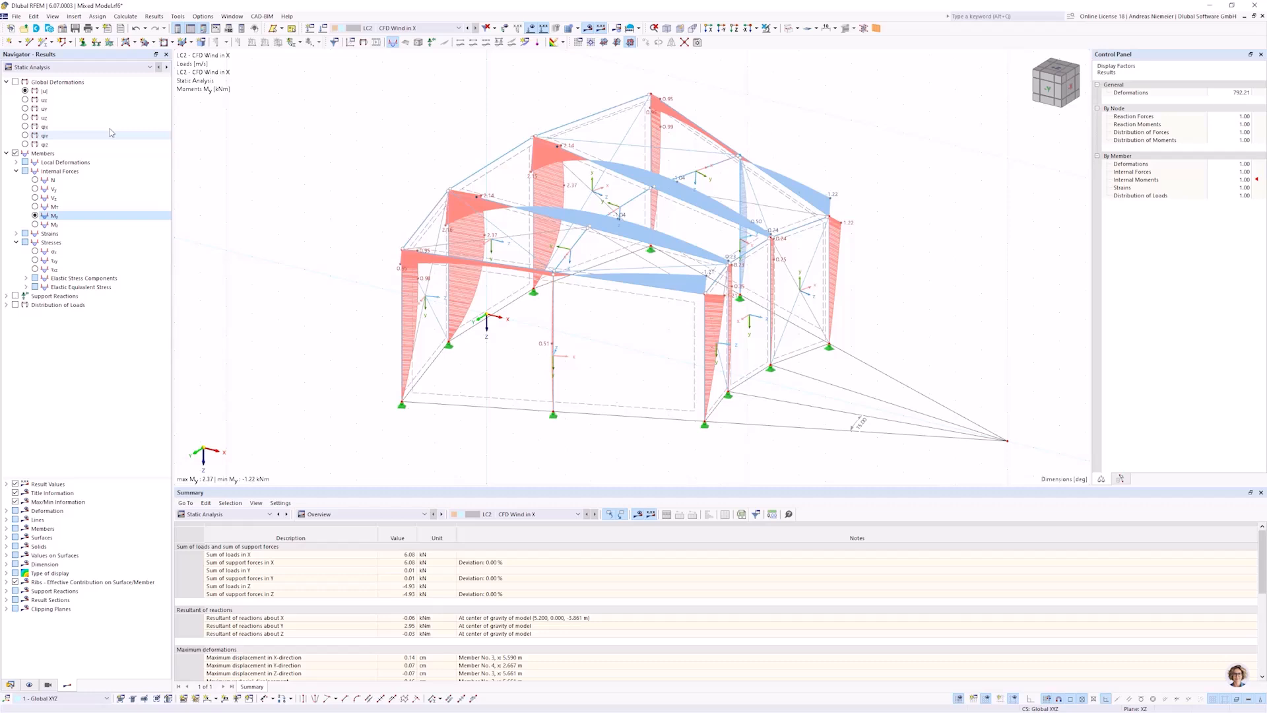
Switch the results to Wind Simulation Analysis and view the surface pressures on the hall envelope.
click(104, 68)
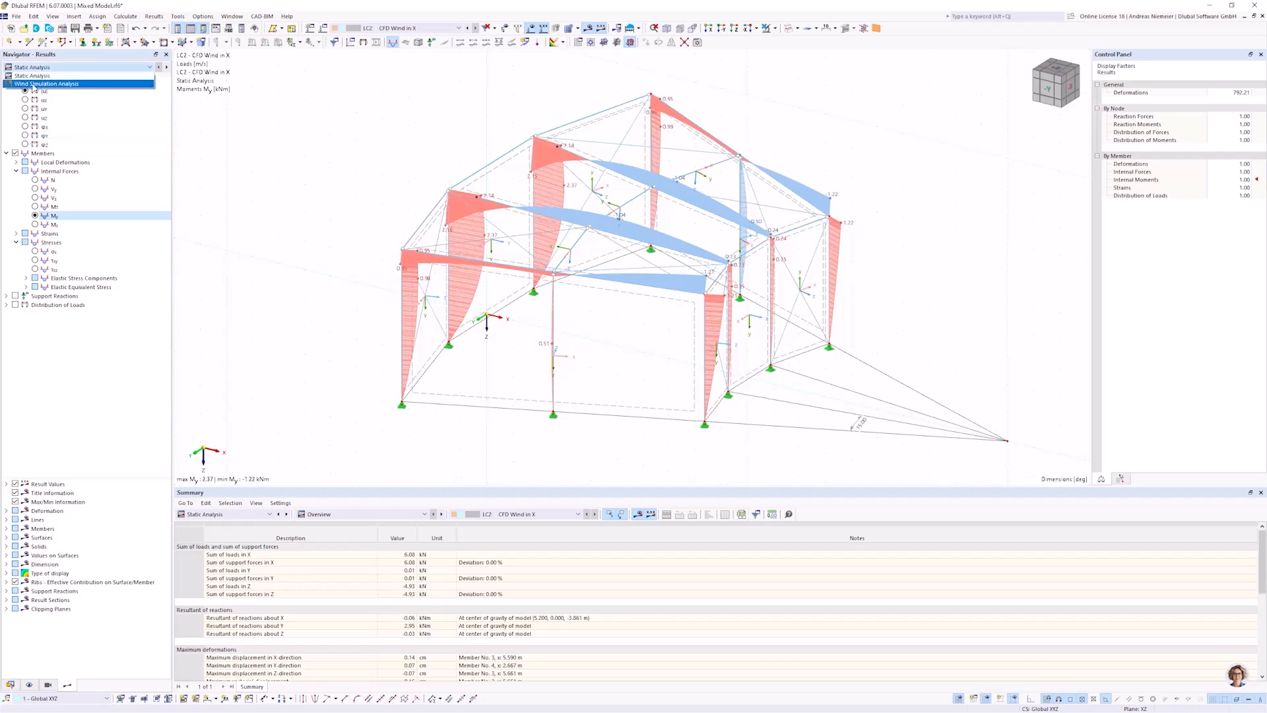
click(35, 84)
middle_drag(321, 338, 488, 49)
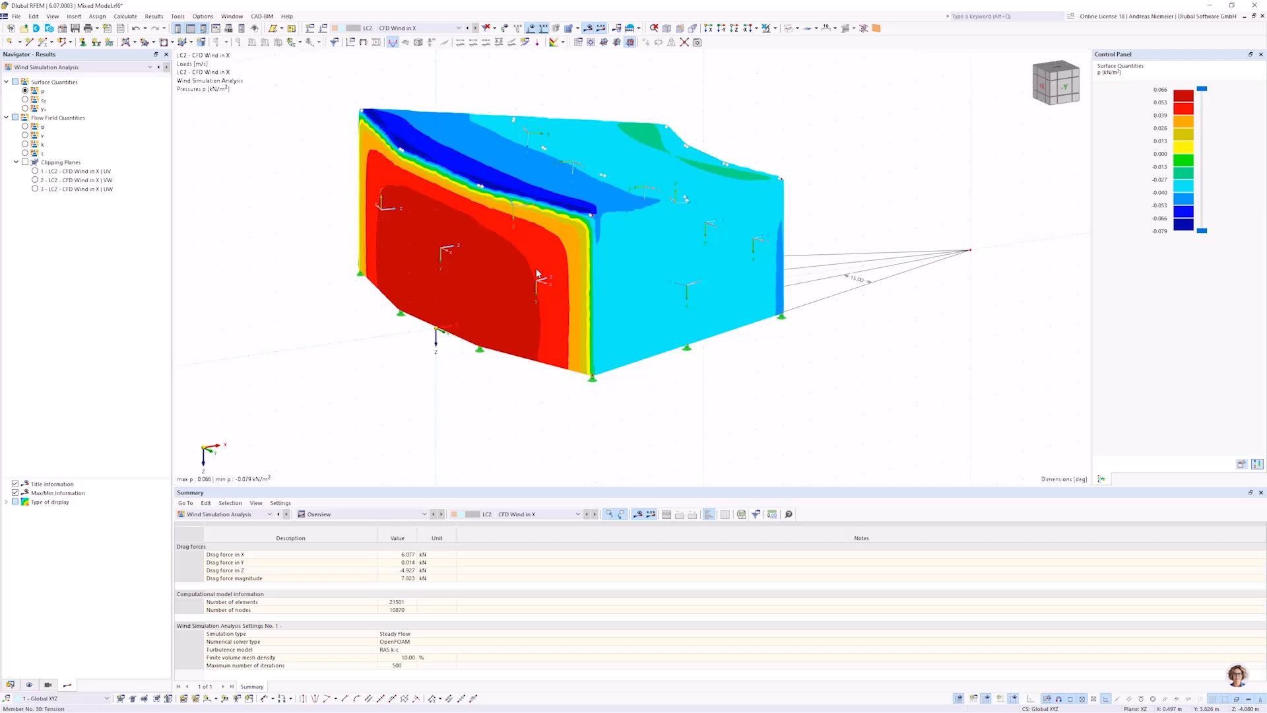
Display the flow field pressure p on the VW clipping plane of the wind tunnel.
click(25, 126)
scroll(296, 271, down, 1)
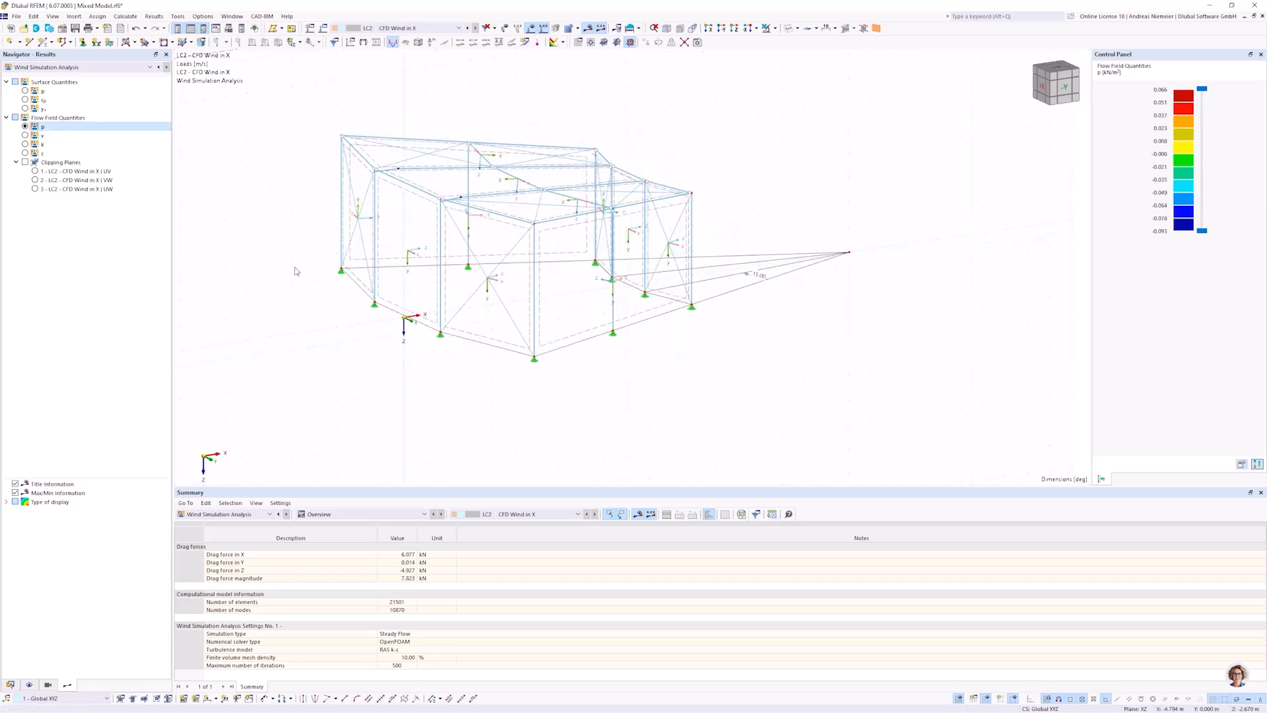
scroll(252, 286, down, 5)
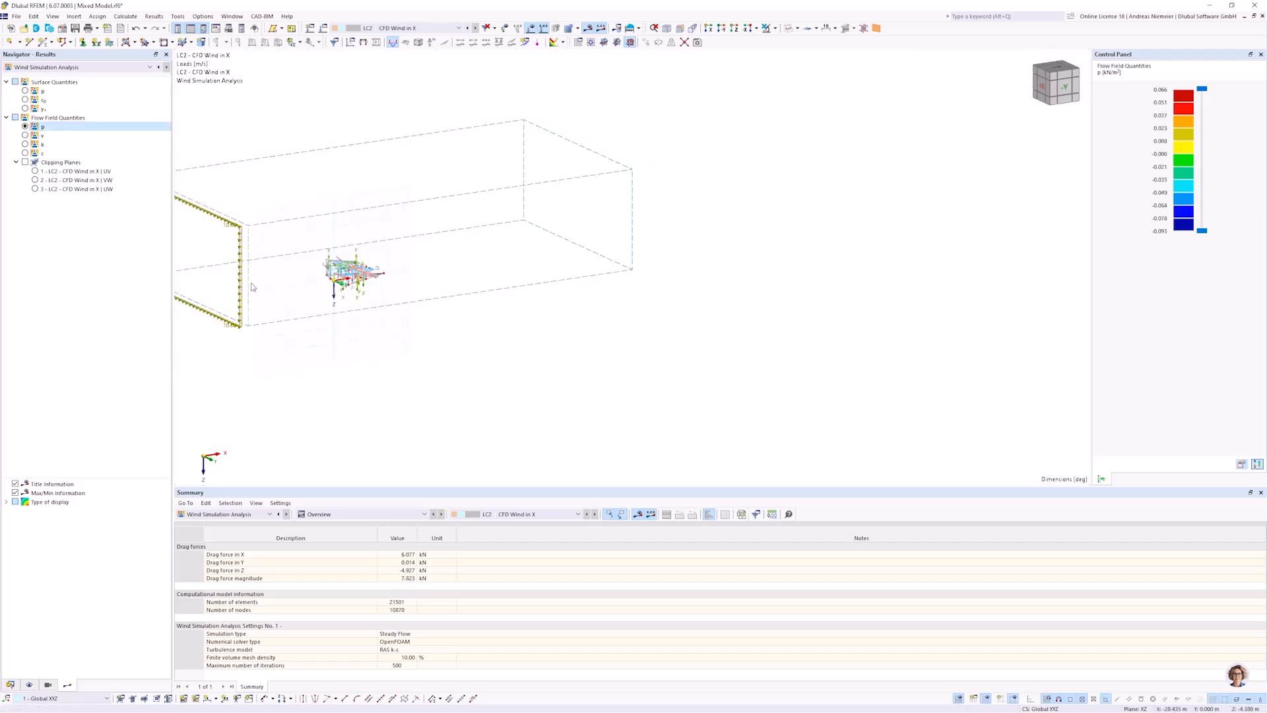
click(35, 179)
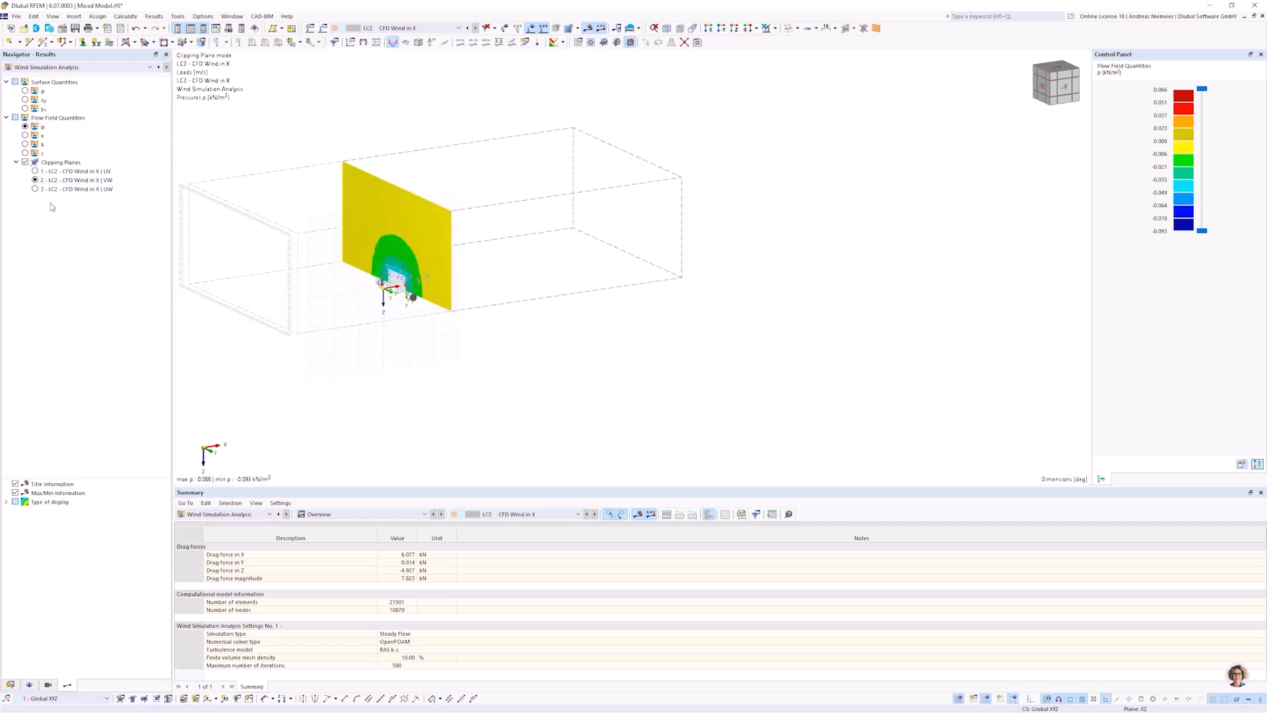
Switch to the UW clipping plane and move it vertically so that it cuts through the hall.
key(Down)
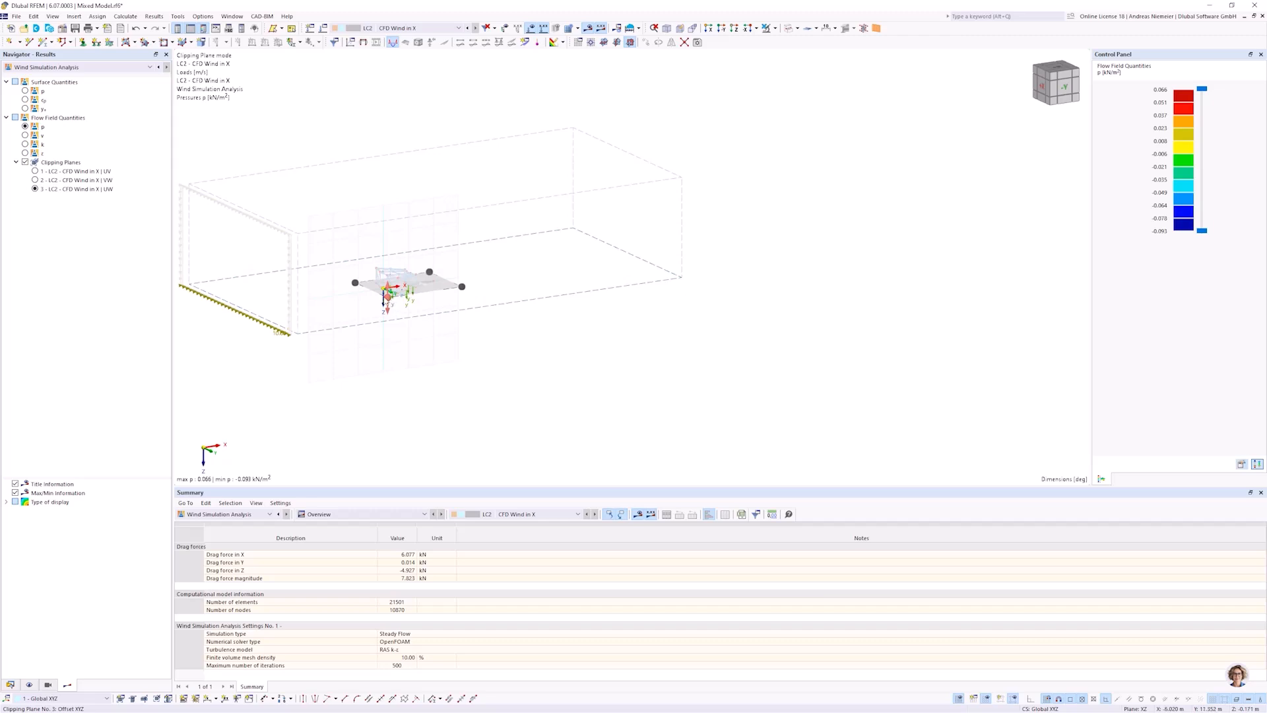
scroll(389, 296, up, 3)
scroll(373, 287, up, 3)
drag(357, 301, 357, 278)
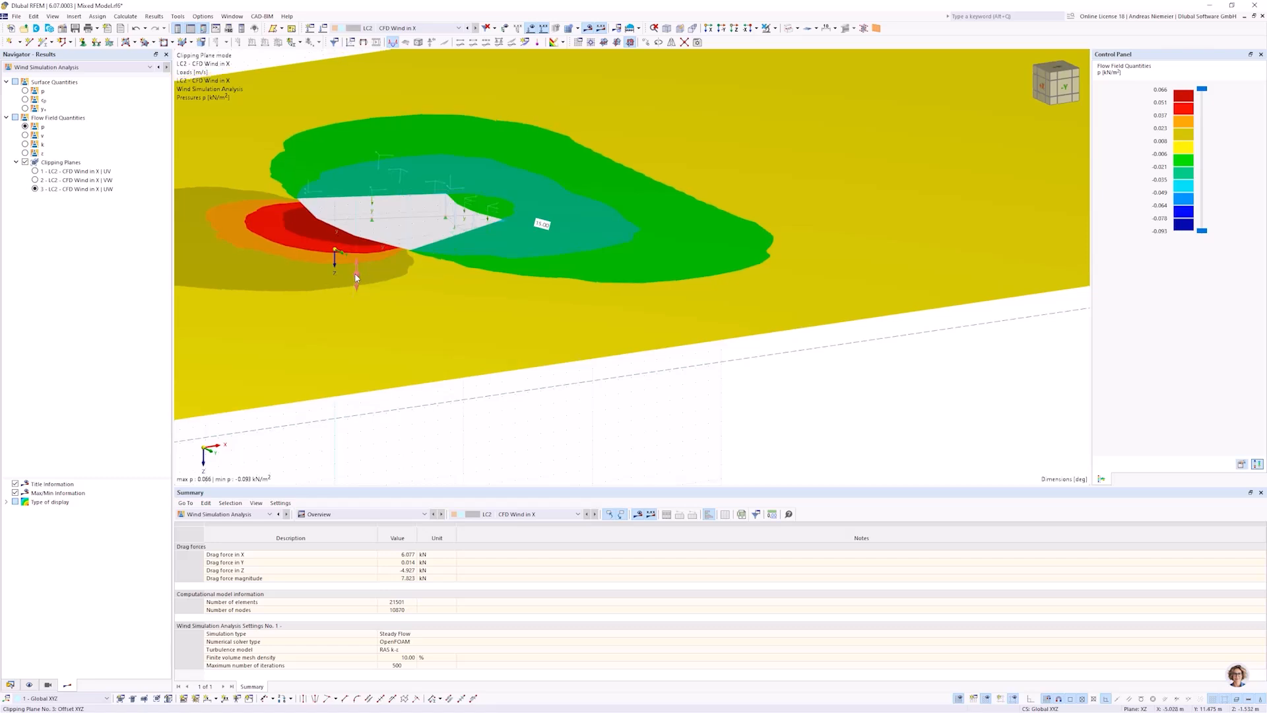
Examine the flow field pressure zones in front of and behind the hall on the horizontal clipping plane.
scroll(460, 338, down, 3)
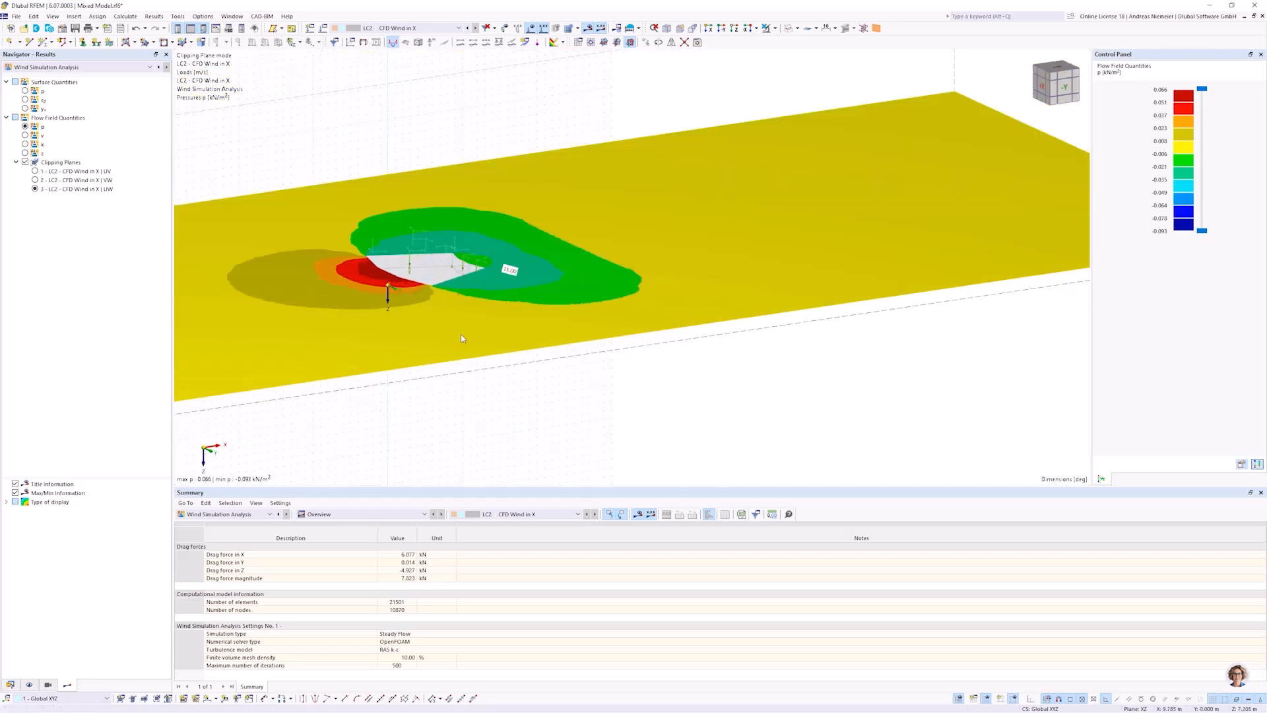
scroll(460, 337, down, 3)
ctrl+middle_drag(272, 267, 466, 357)
scroll(466, 357, up, 2)
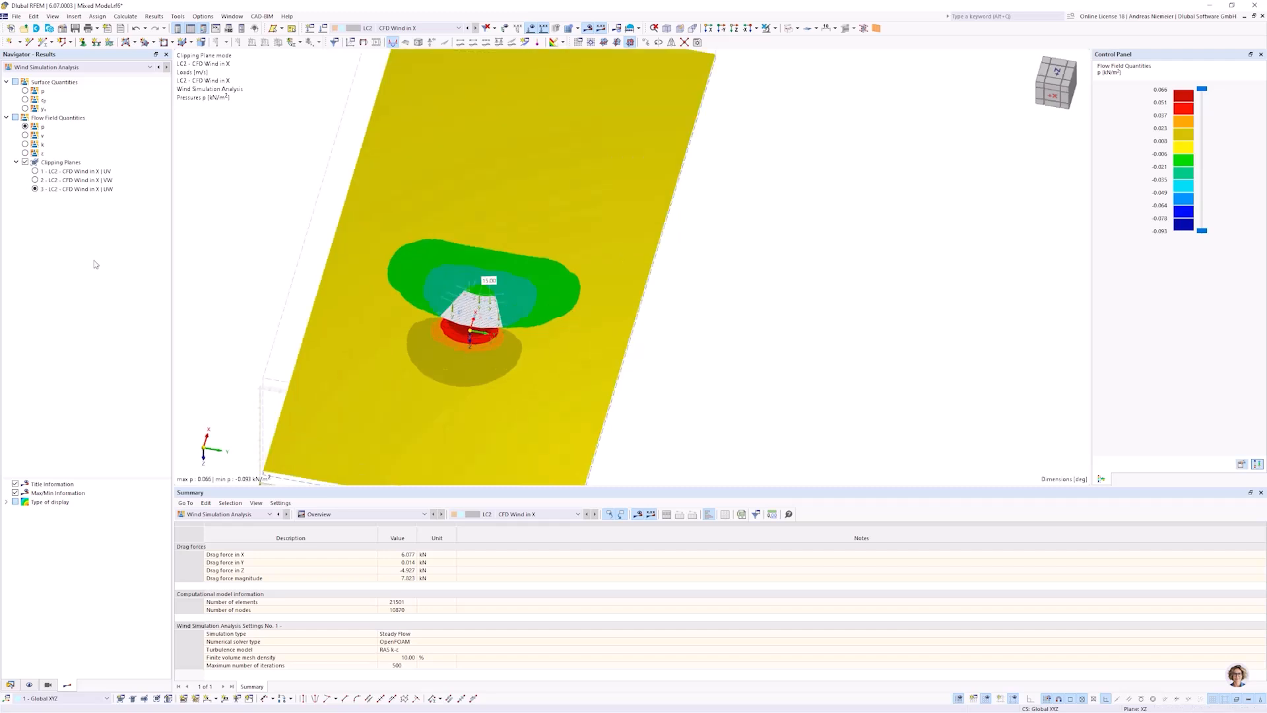
scroll(477, 310, up, 2)
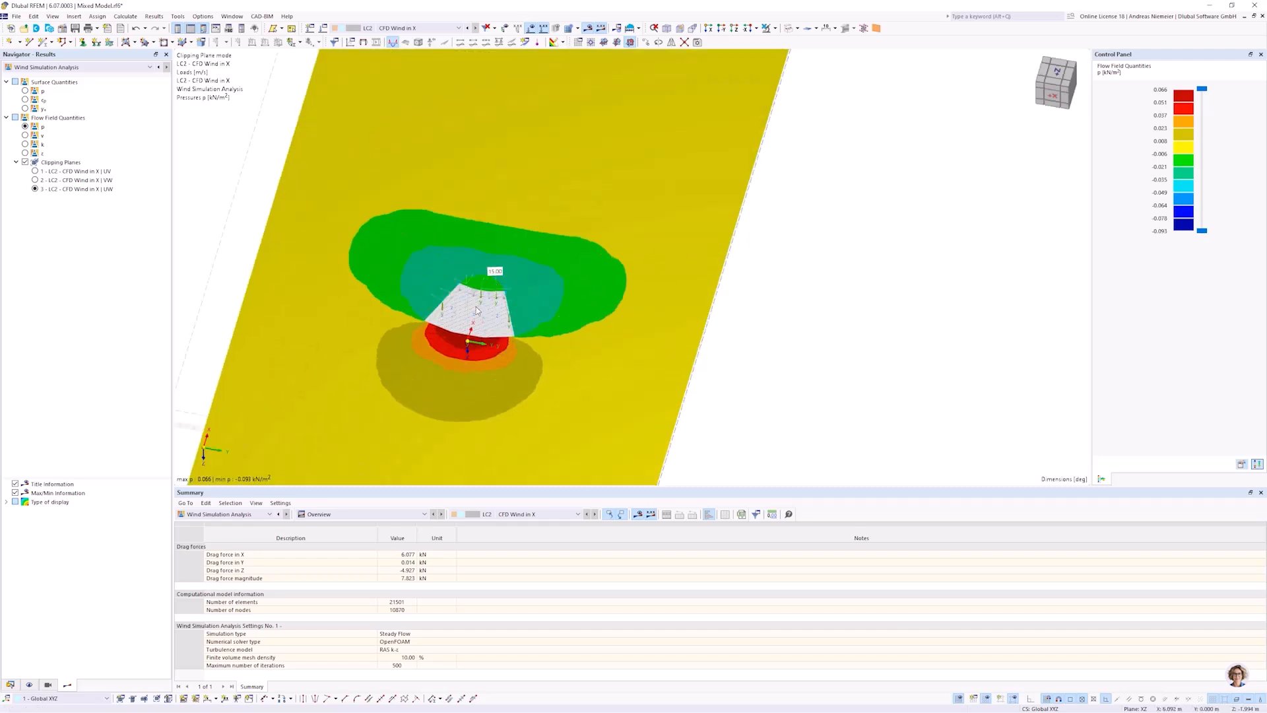
scroll(478, 310, up, 2)
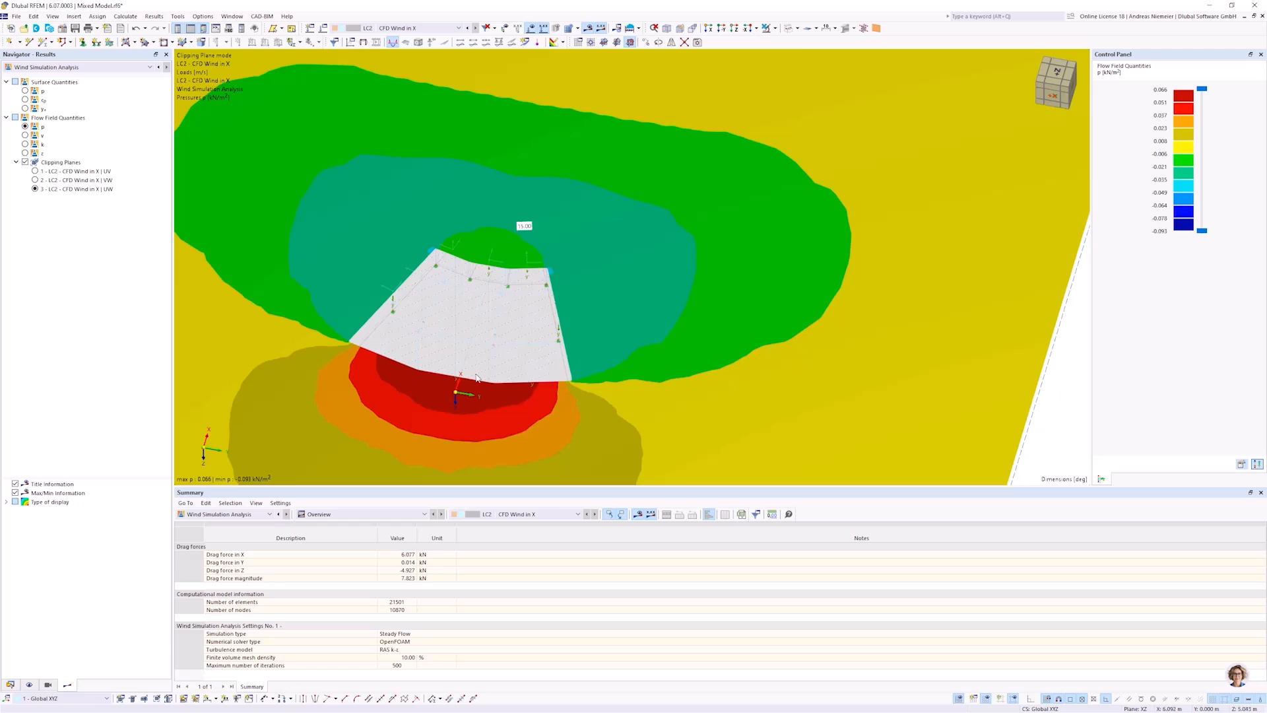
scroll(397, 367, up, 2)
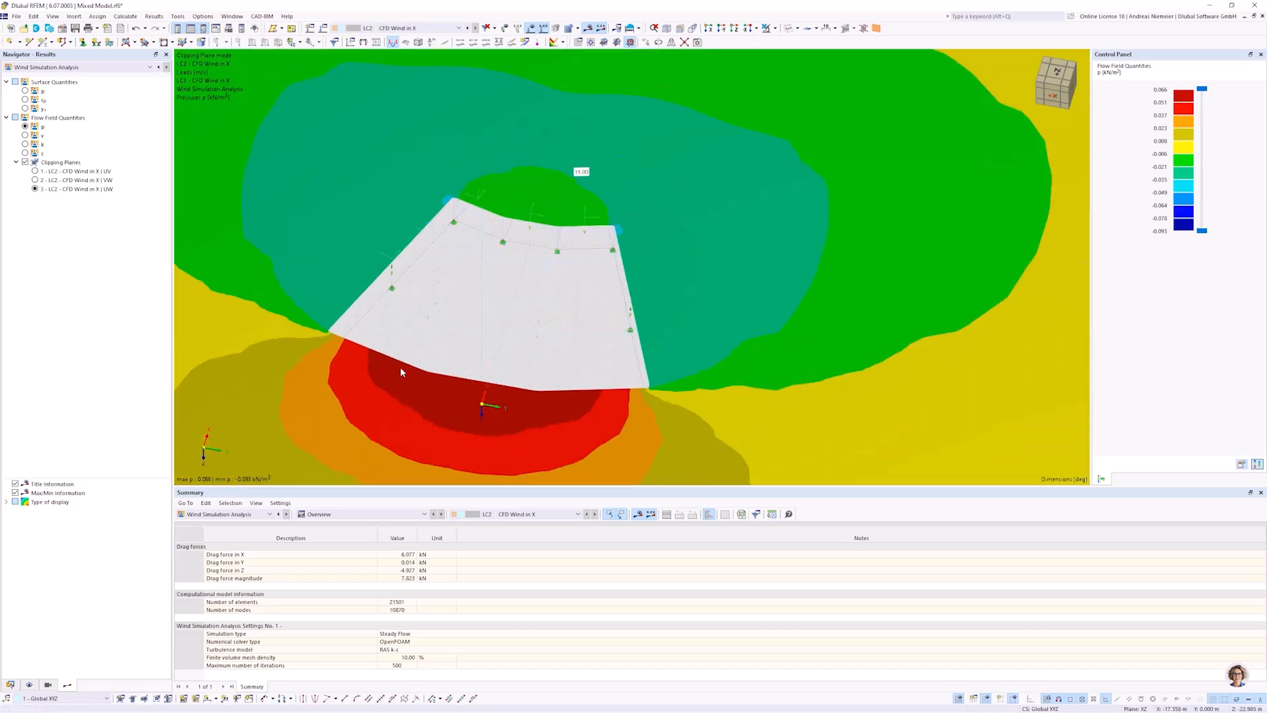
scroll(401, 371, up, 1)
scroll(547, 268, down, 3)
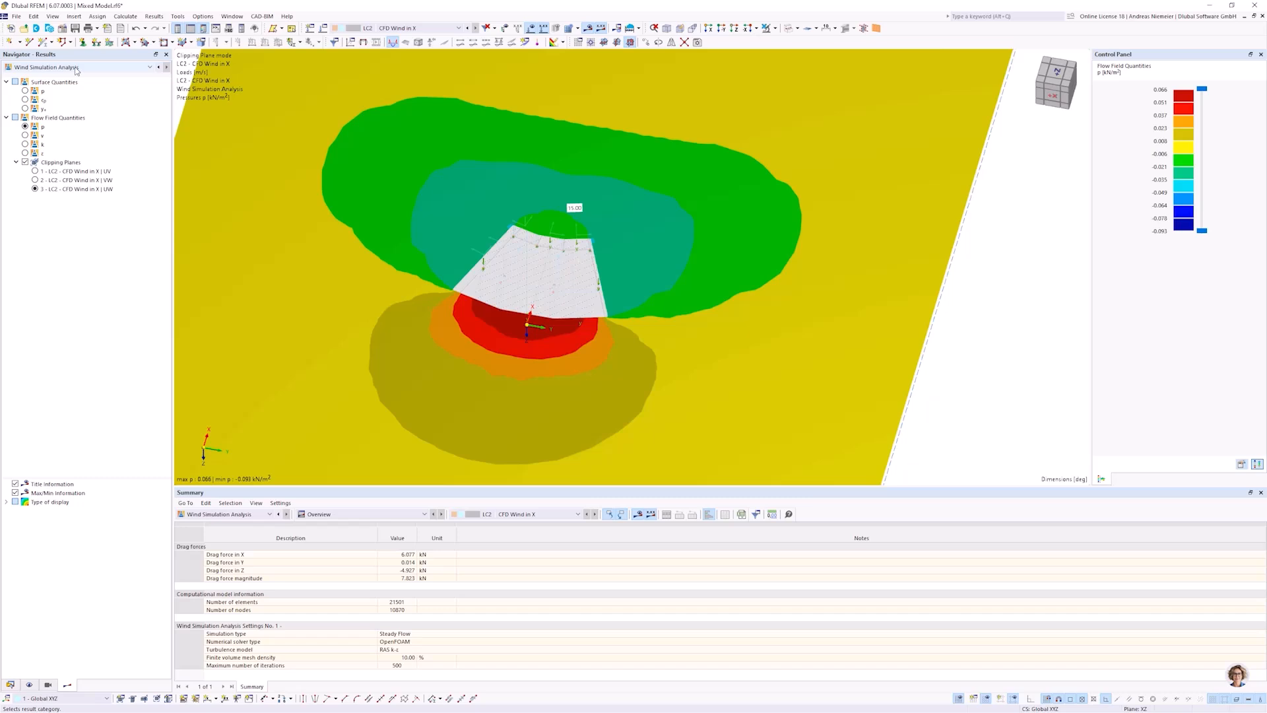
Open the load case in RWIND and inspect the surface pressure on the hall's windward wall and roof.
click(125, 16)
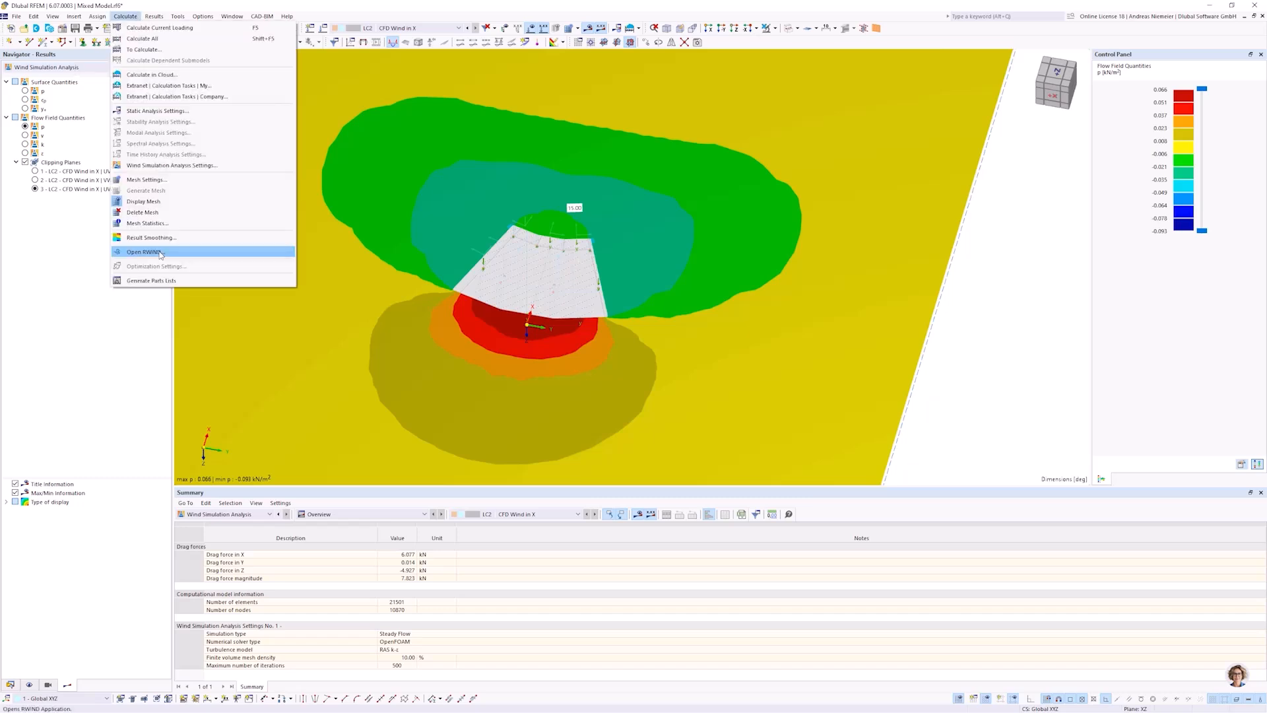
click(160, 252)
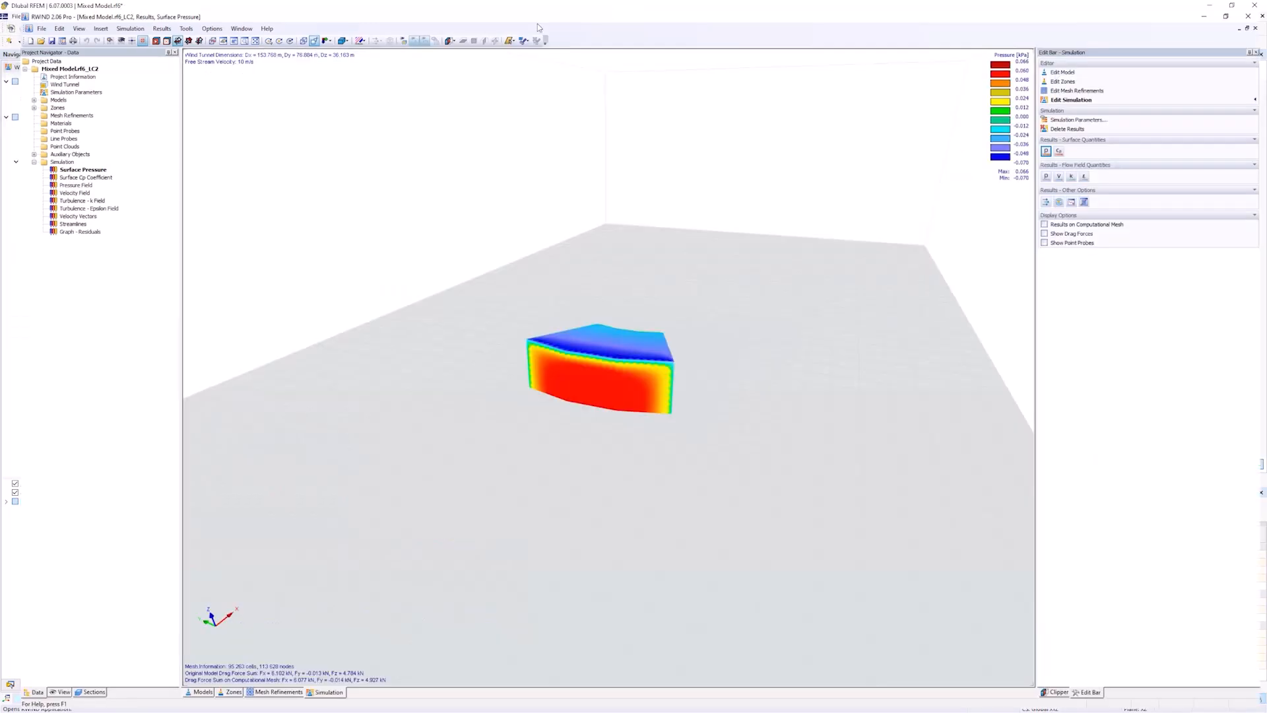
drag(709, 345, 684, 350)
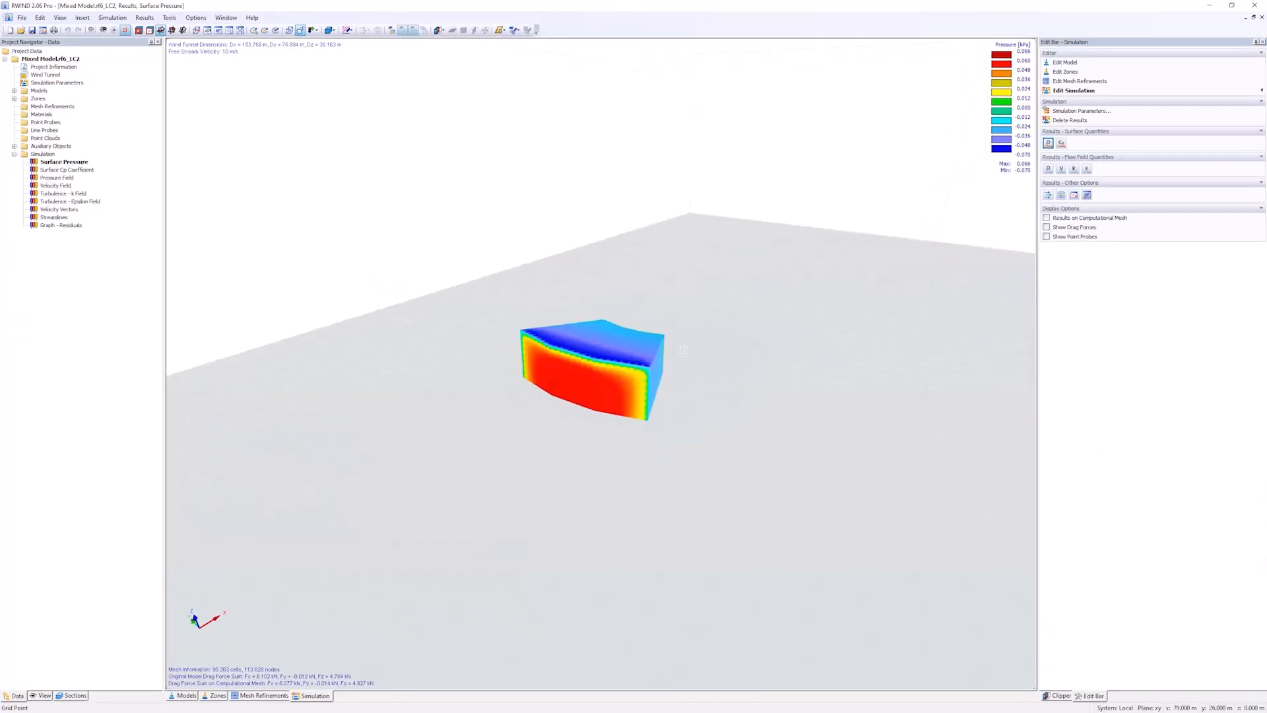
mouse_move(592, 377)
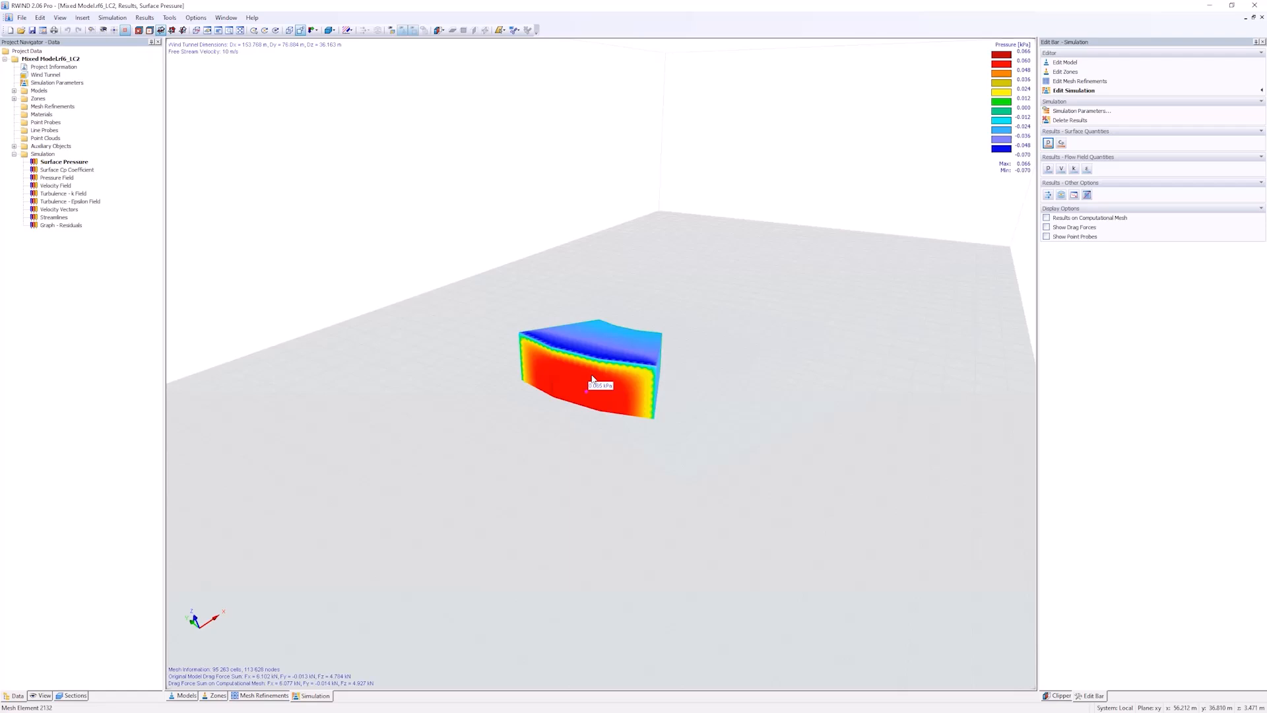
scroll(592, 376, up, 5)
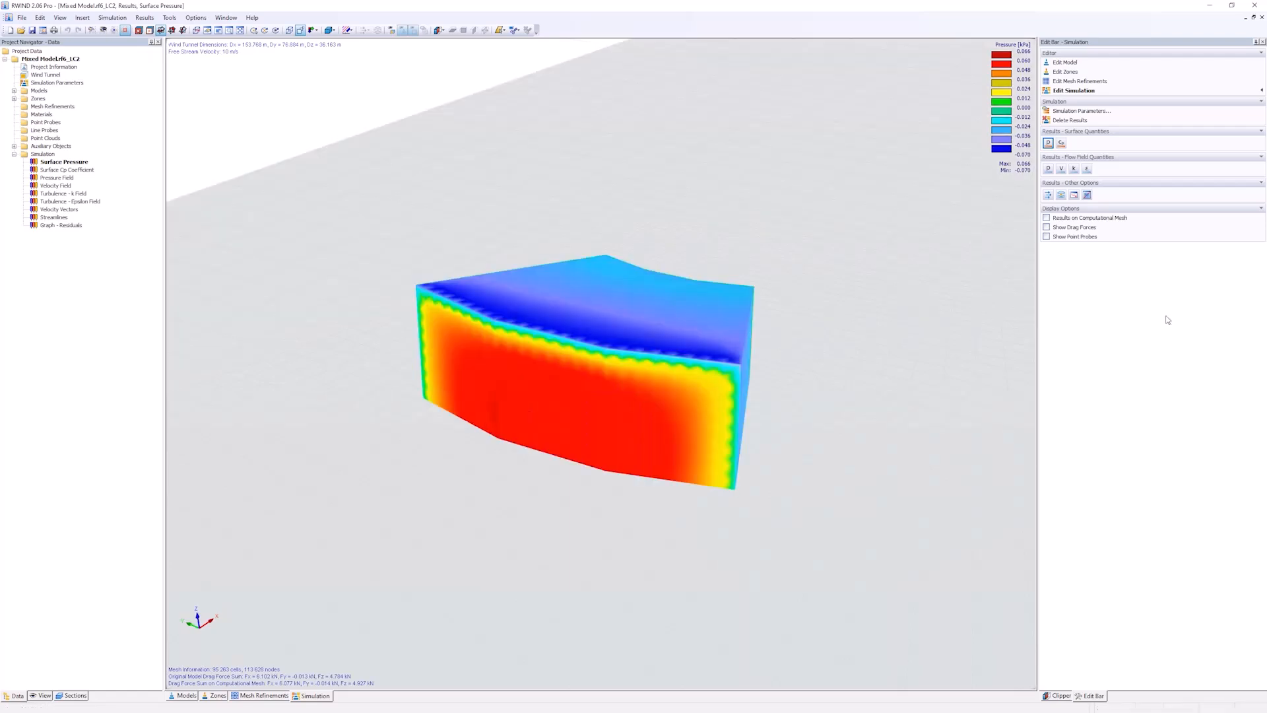
Show the results on the computational mesh and examine the surface pressures on the windward wall and roof.
click(1046, 217)
scroll(491, 324, up, 2)
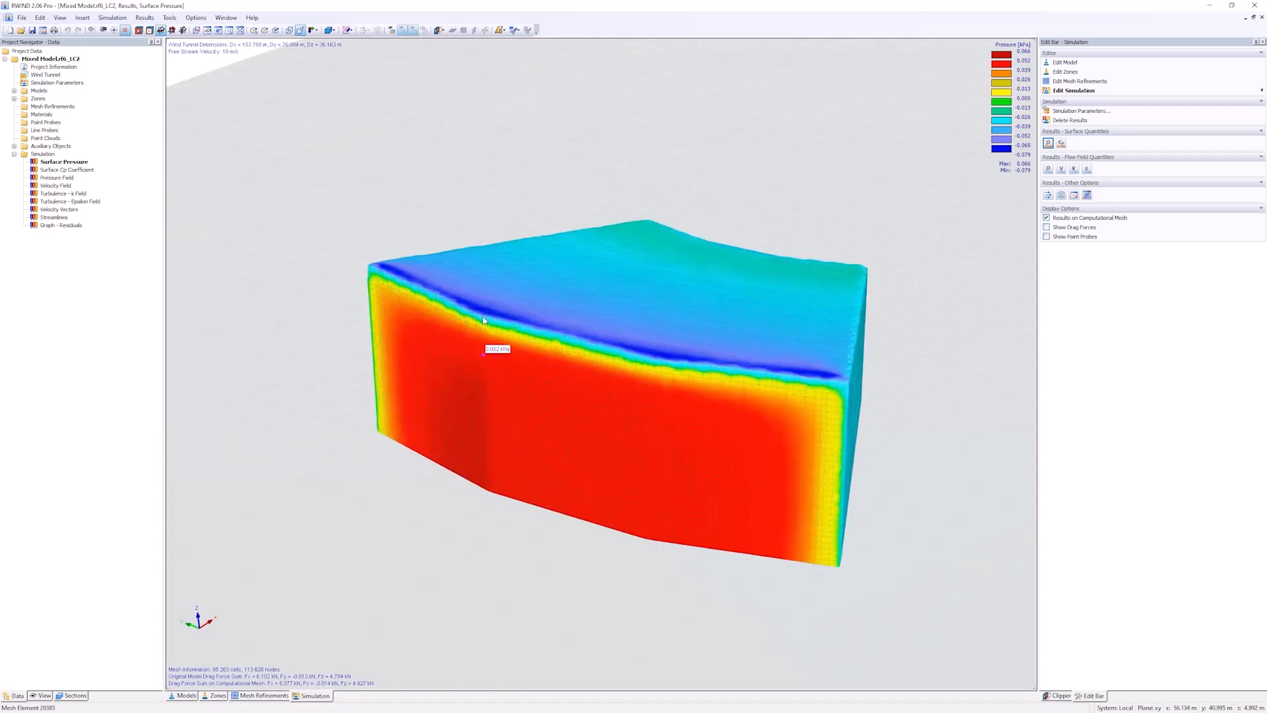
scroll(684, 434, down, 2)
ctrl+middle_drag(682, 430, 483, 226)
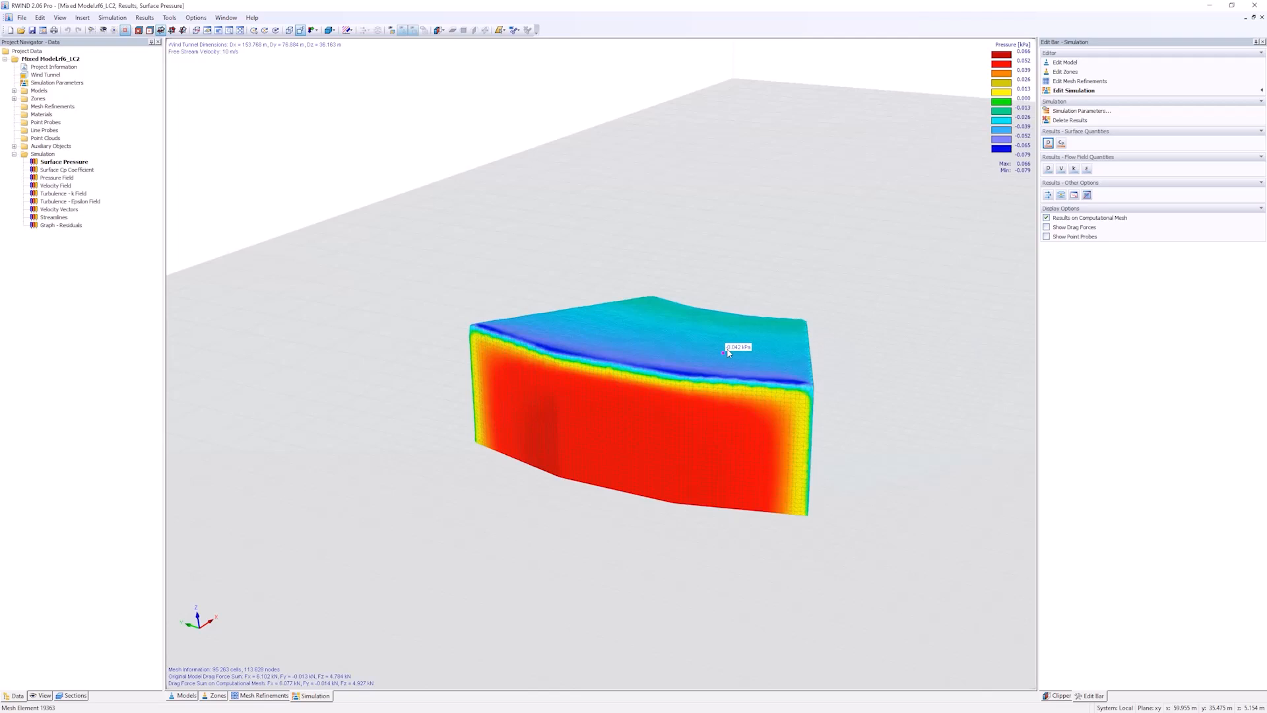
scroll(827, 390, up, 5)
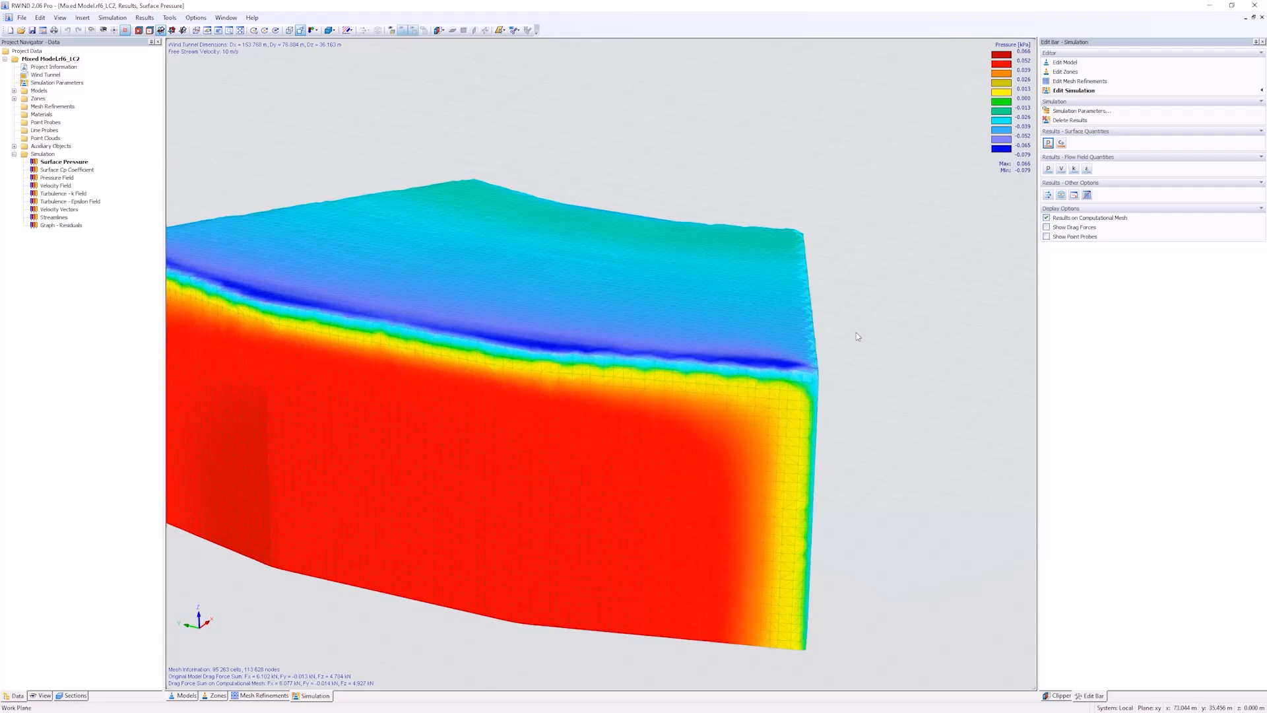
scroll(857, 337, down, 2)
mouse_move(571, 398)
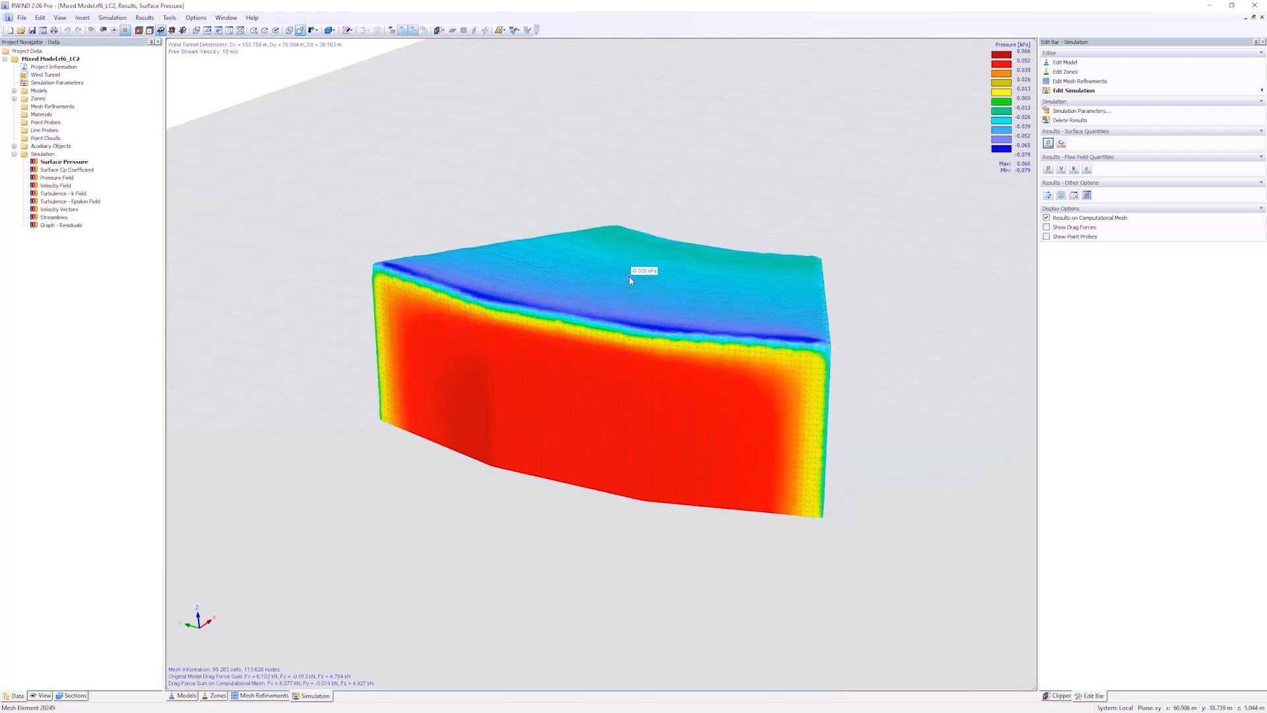
Display the streamlines around the hall and examine the air flow over the roof and behind the building.
ctrl+middle_drag(720, 279, 514, 284)
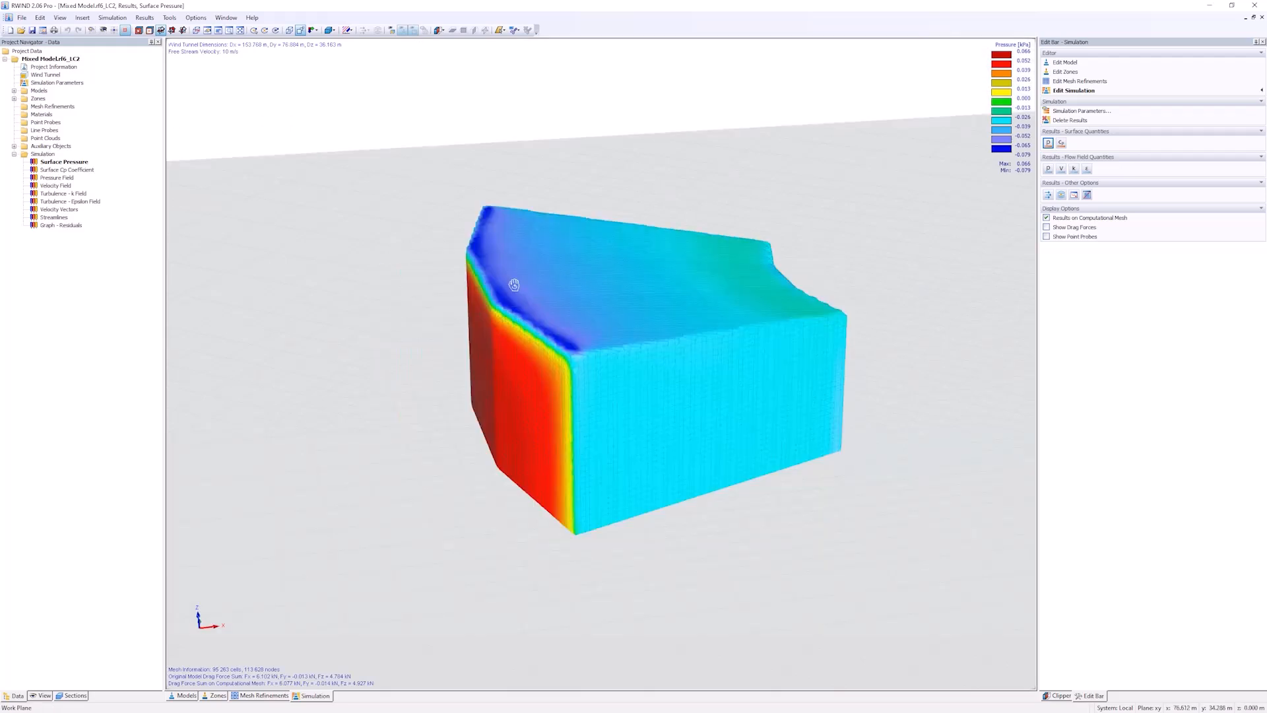
click(1061, 195)
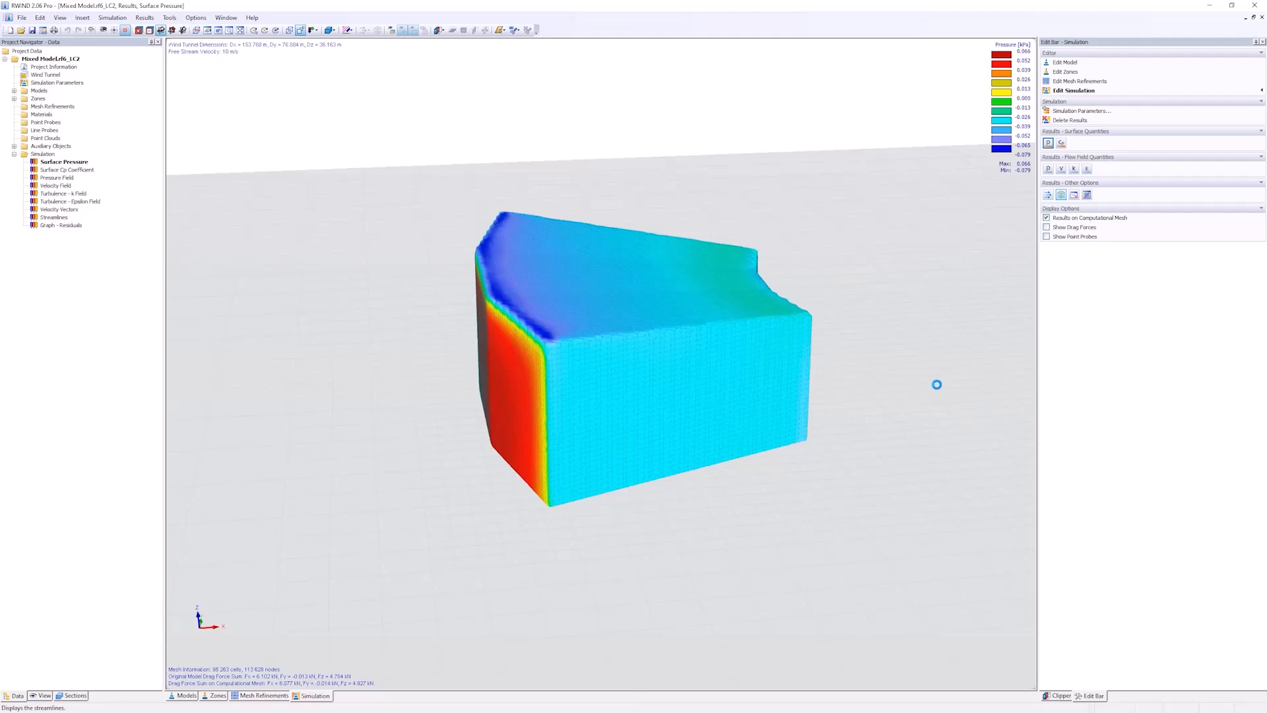
scroll(549, 380, down, 3)
ctrl+middle_drag(549, 380, 830, 455)
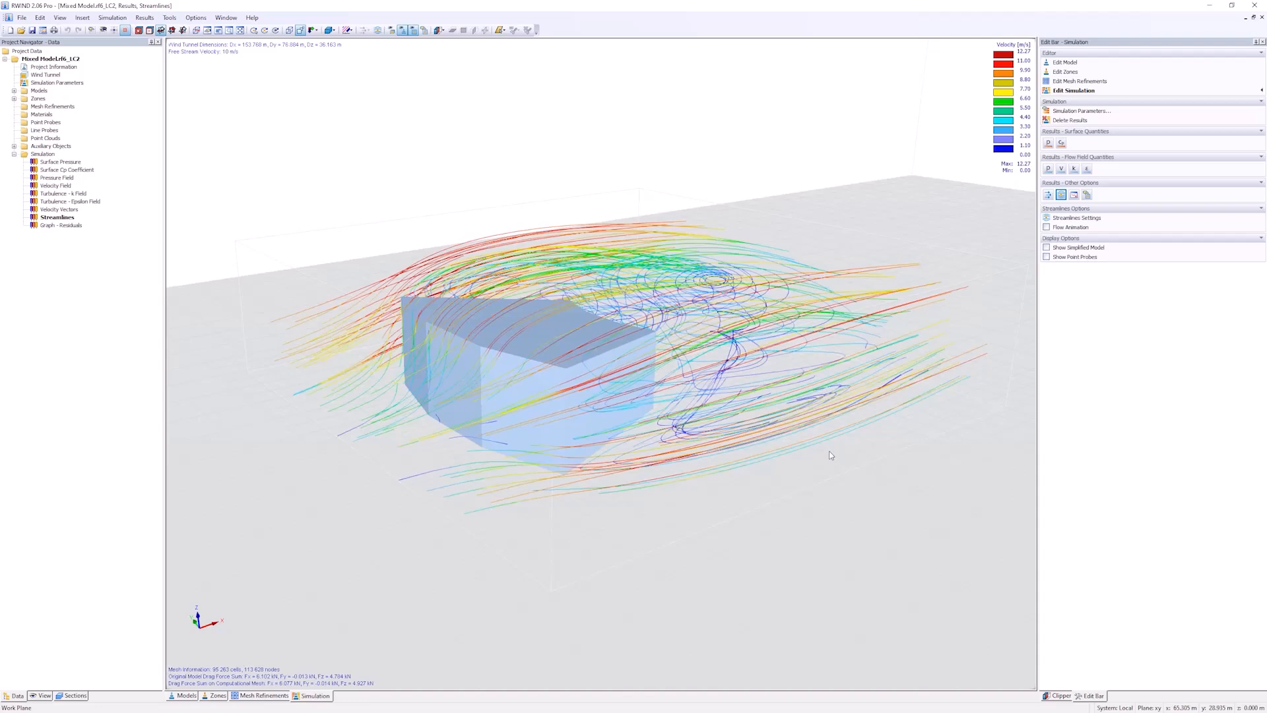
Run the flow animation of the streamlines, inspect the moving flow around the hall, and switch the animation off.
click(1046, 227)
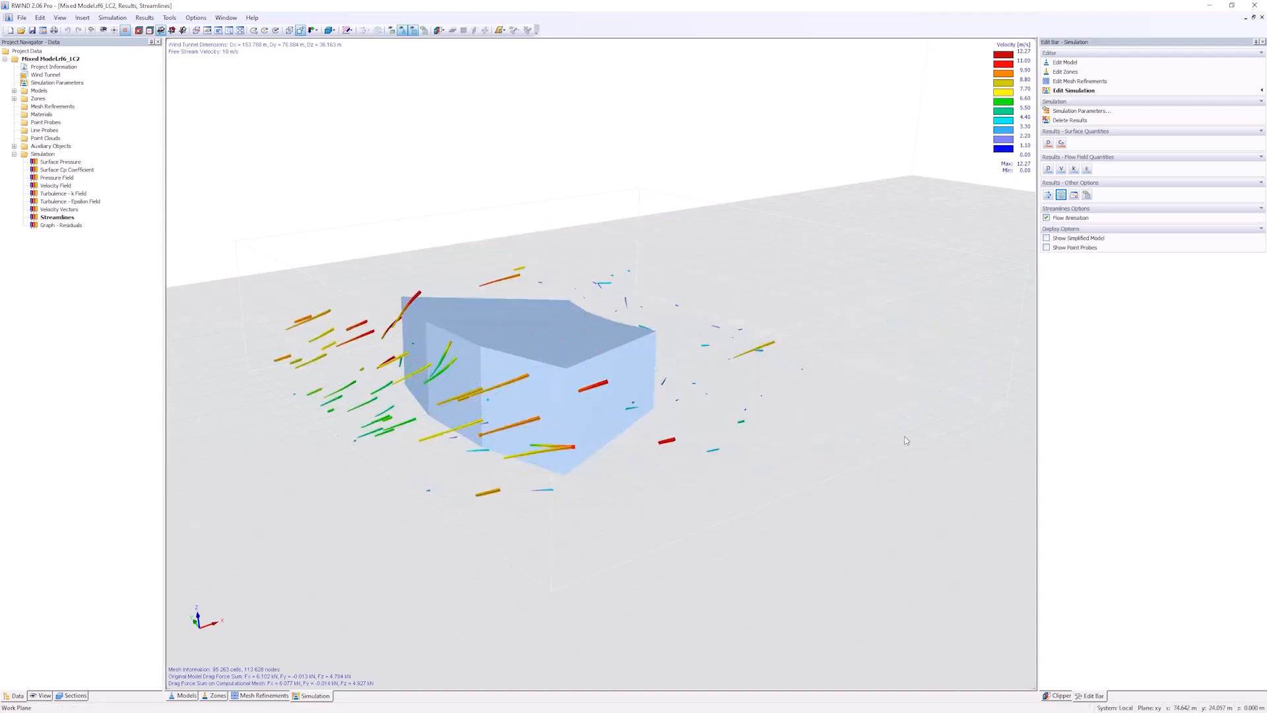
scroll(719, 464, up, 2)
middle_drag(701, 447, 620, 416)
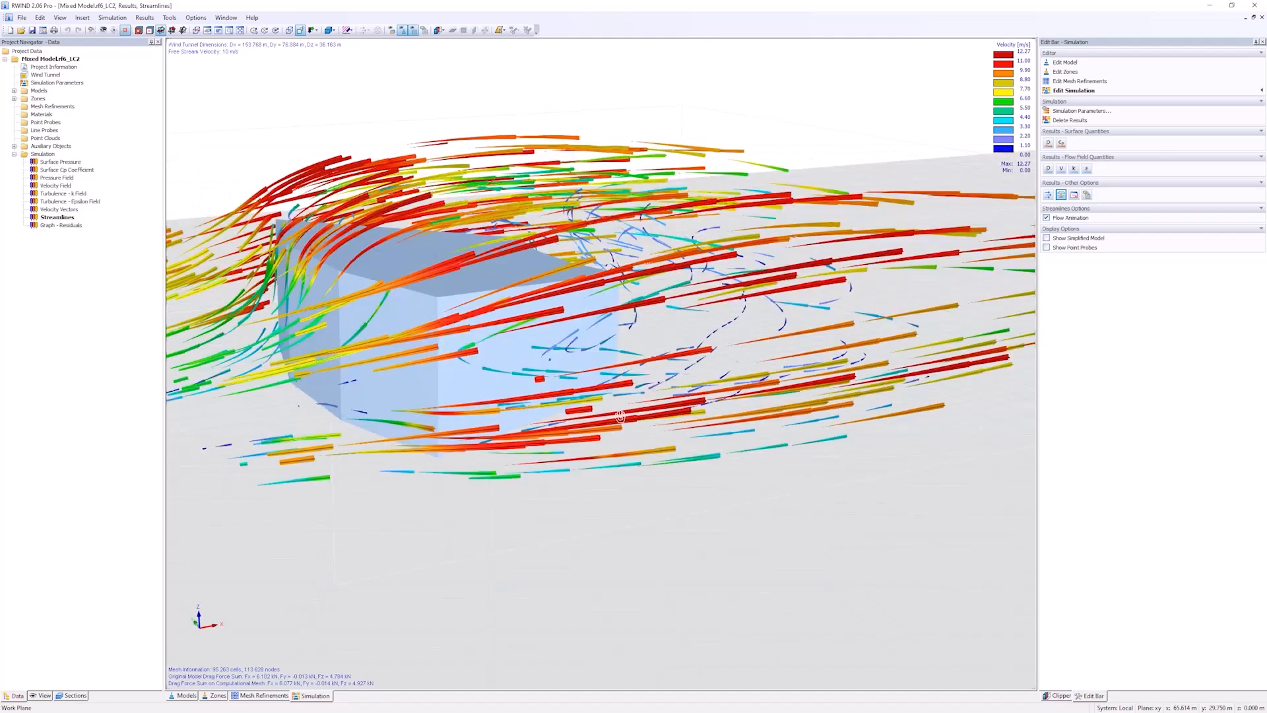
scroll(620, 416, down, 1)
click(1047, 218)
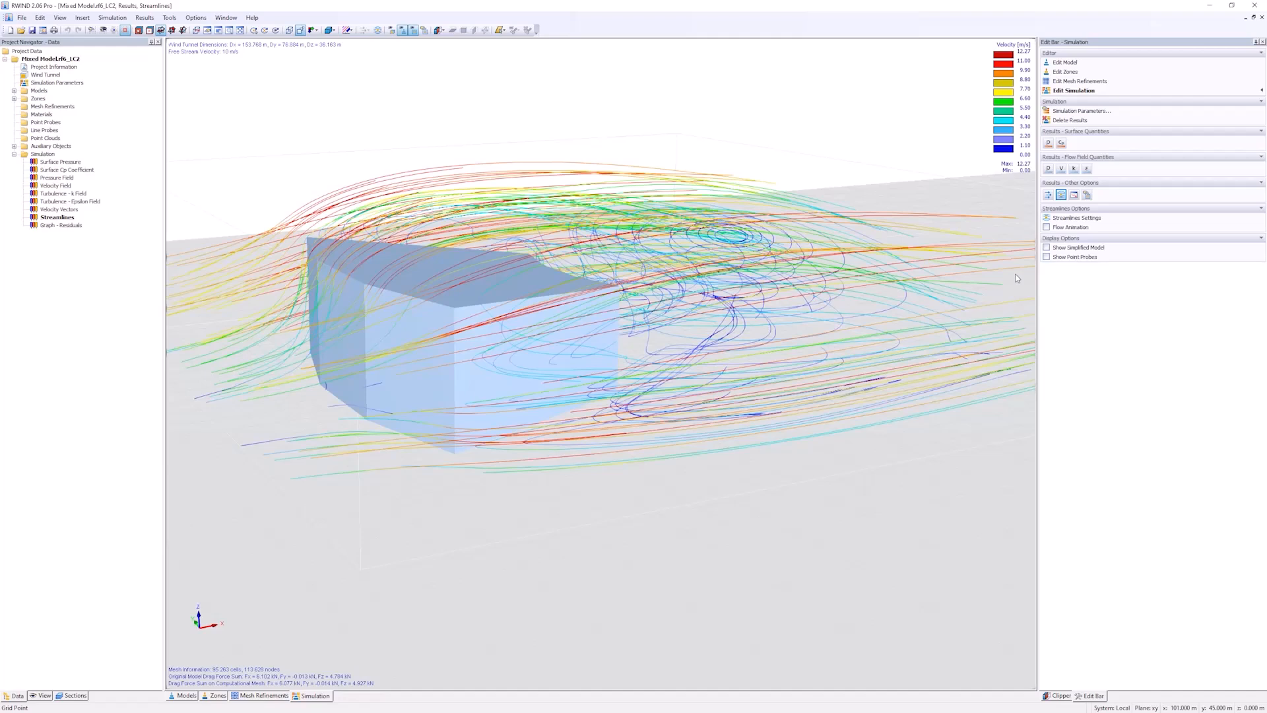
Show the pressure field on a horizontal section plane raised to cut through the hall and examine the pressure zones.
click(1049, 143)
click(1049, 169)
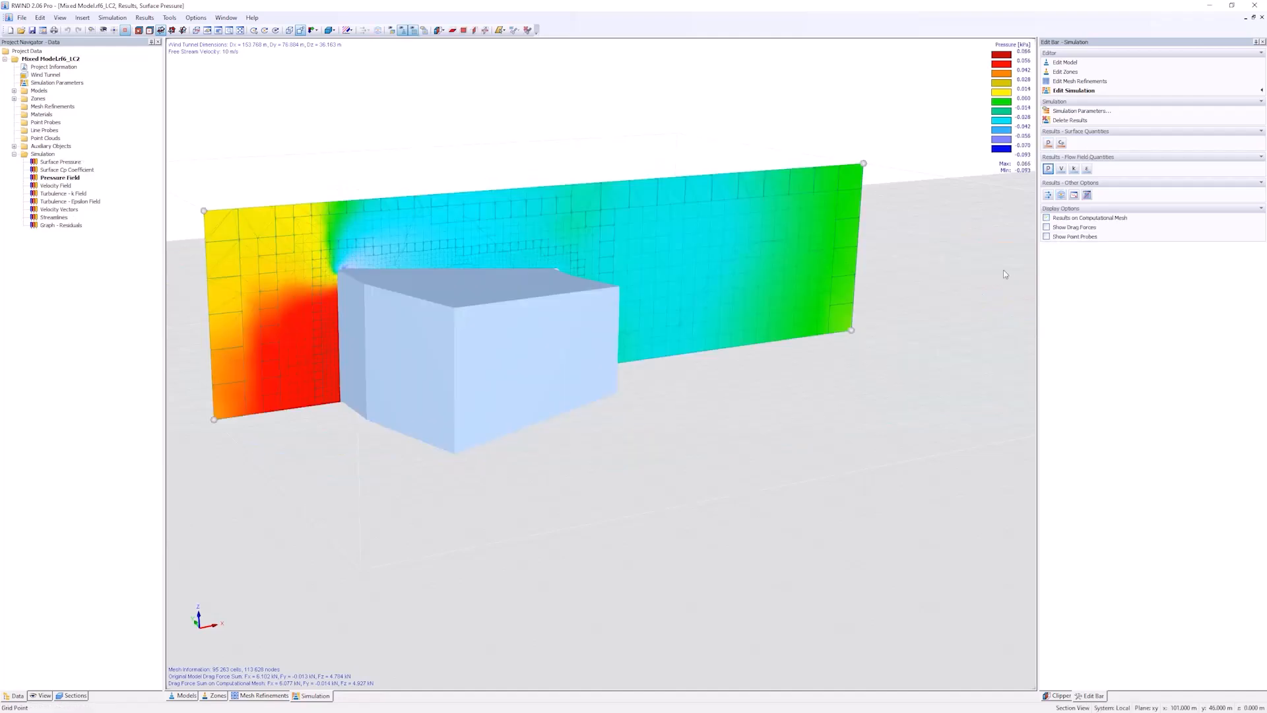
click(454, 31)
scroll(465, 356, down, 5)
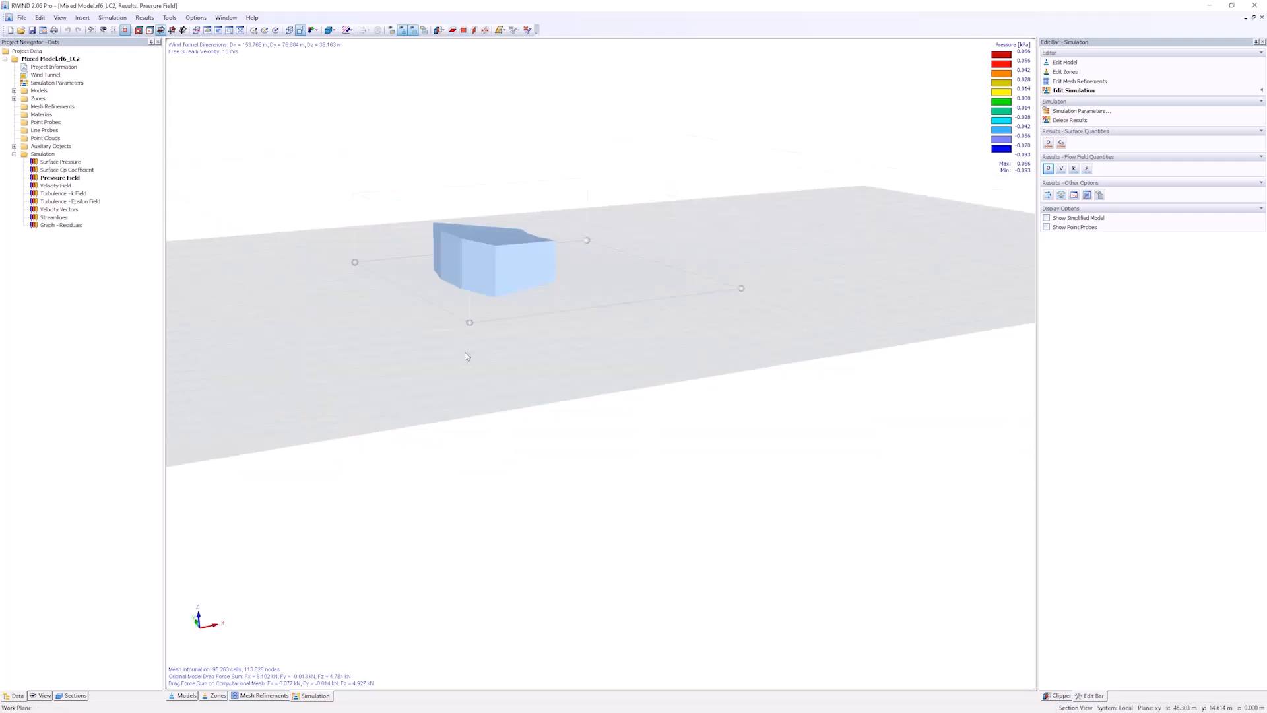
drag(469, 322, 470, 308)
ctrl+middle_drag(470, 308, 639, 453)
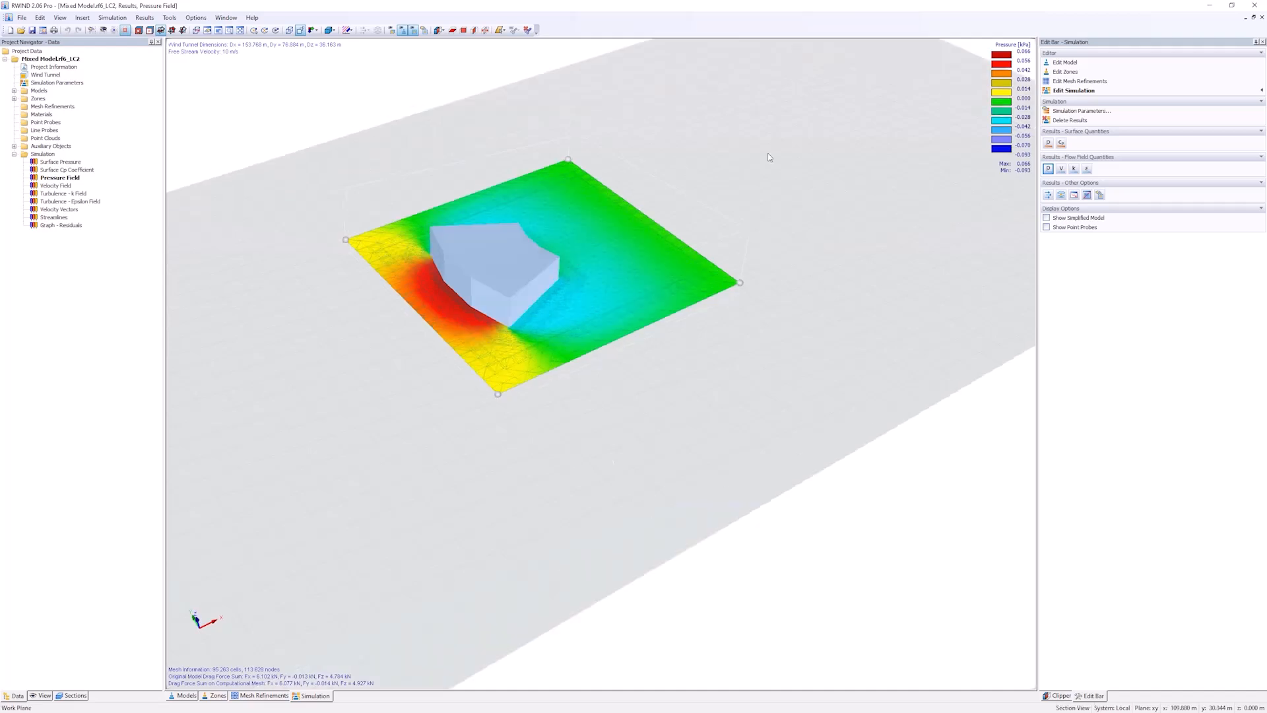
Redisplay the hall's surface pressure, close RWIND, and return to the wind results in RFEM.
mouse_move(574, 196)
click(1047, 143)
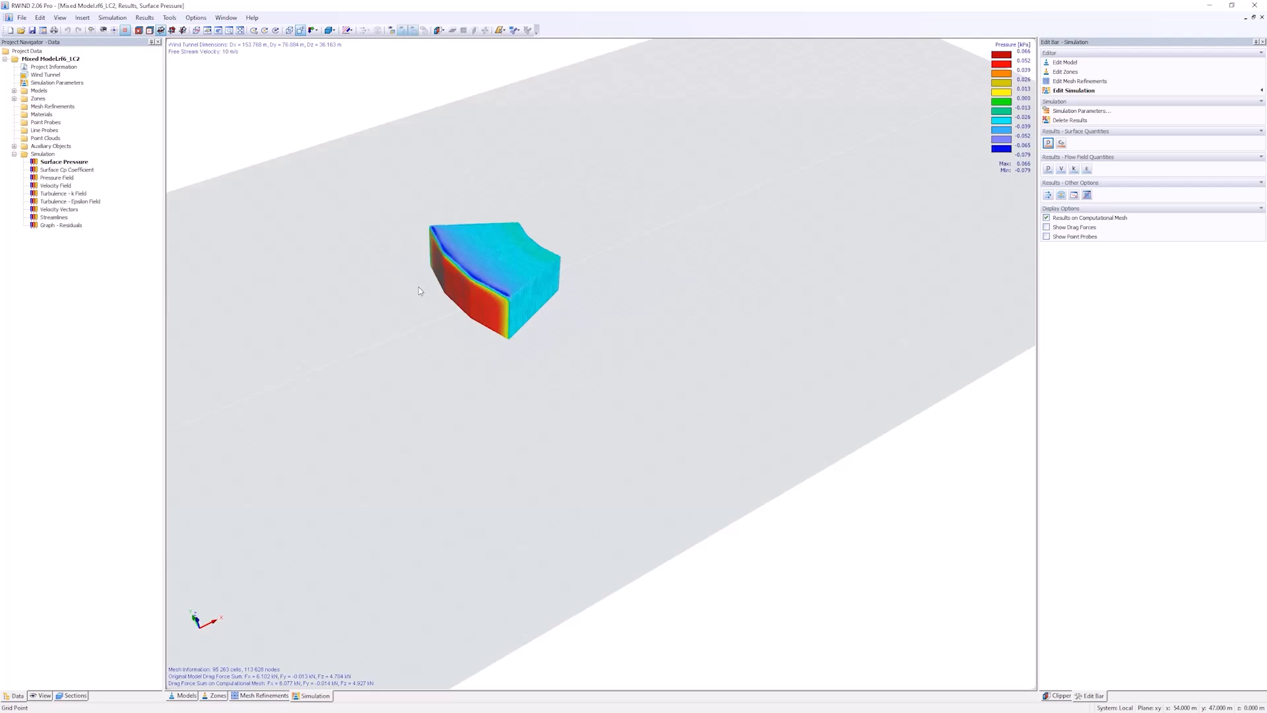
click(1254, 6)
scroll(784, 404, down, 3)
ctrl+middle_drag(783, 401, 481, 310)
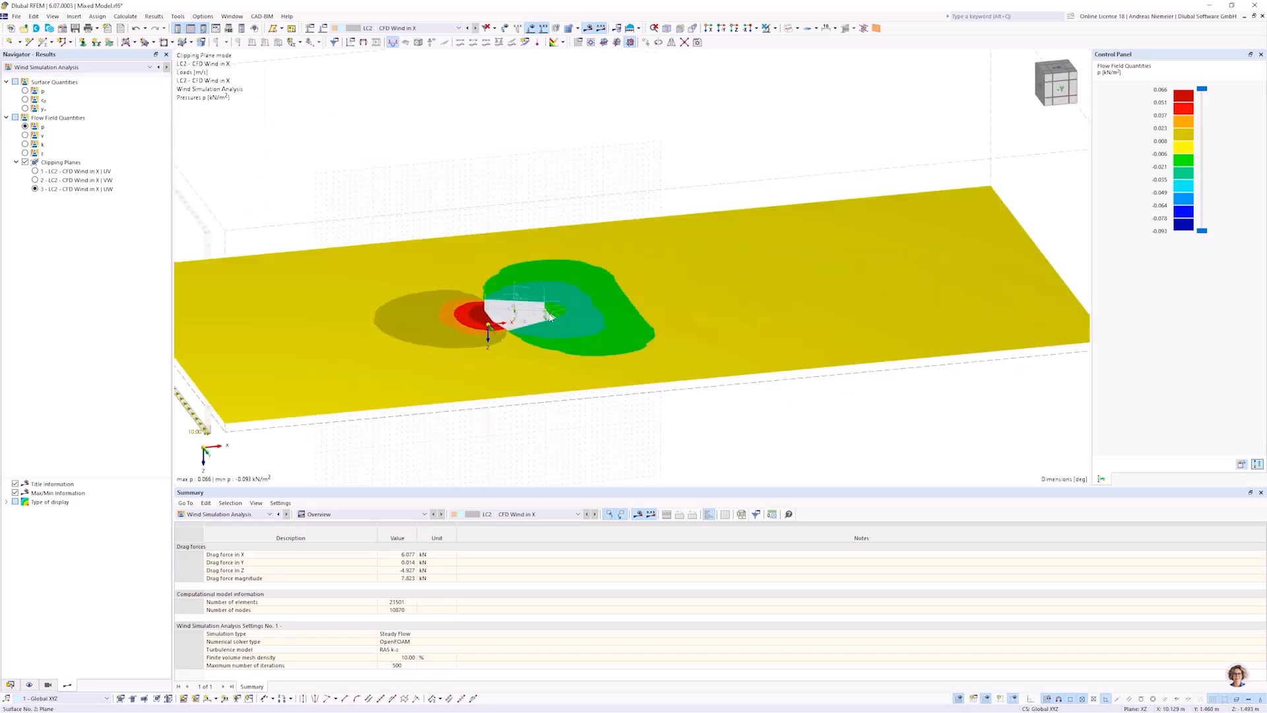
Show the previous visibility and switch the displayed results from Wind Simulation Analysis to Static Analysis.
click(766, 29)
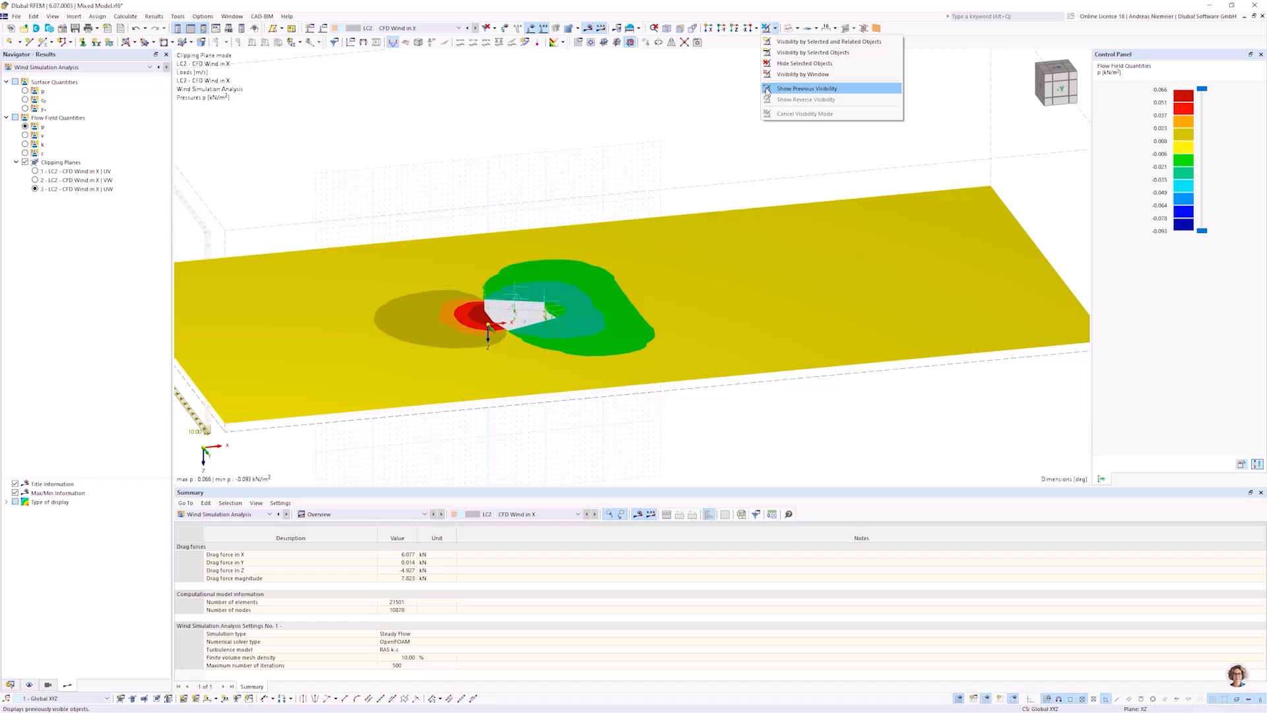
click(767, 89)
click(150, 67)
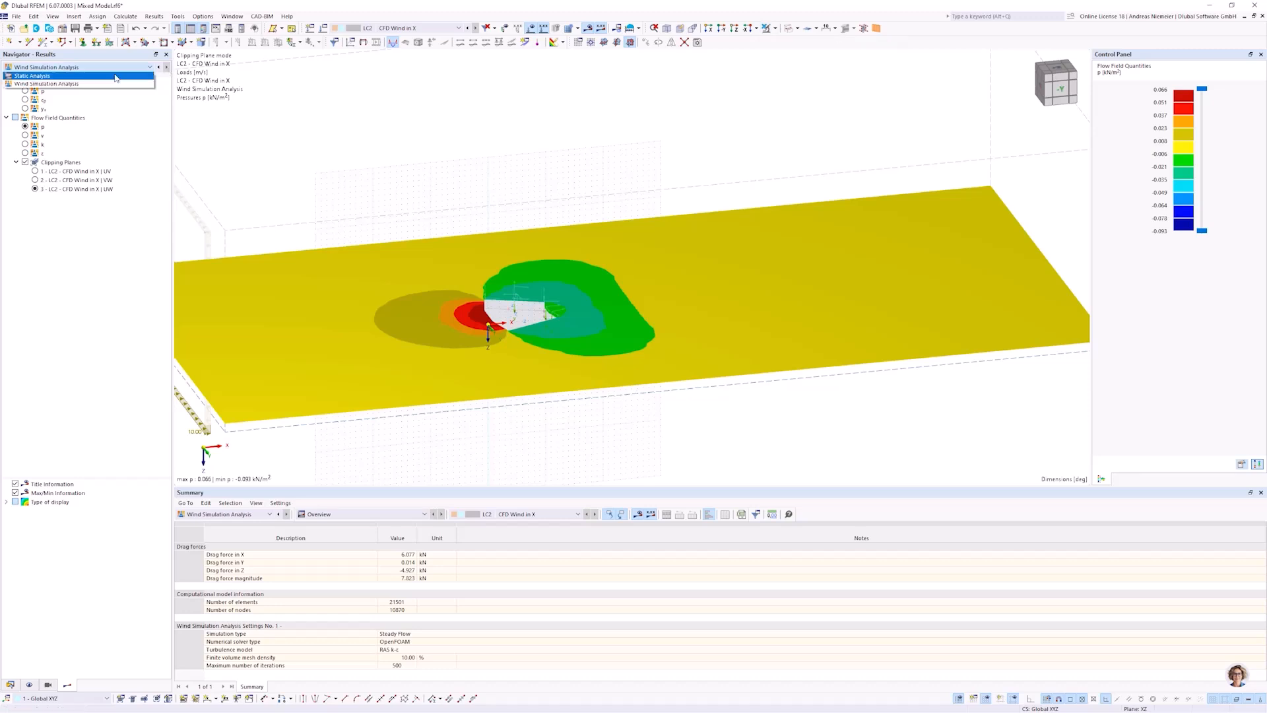
click(116, 76)
ctrl+middle_drag(402, 177, 437, 191)
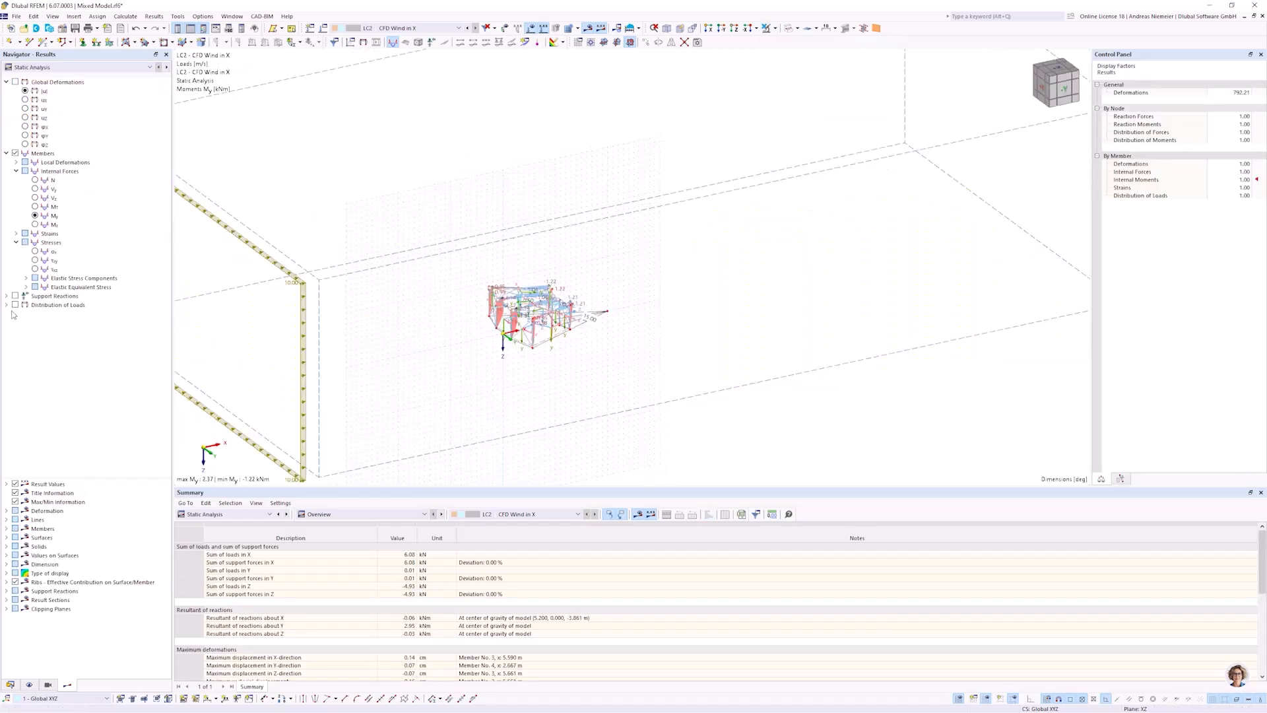
Display the distribution of loads on the hall's members and examine the frame close up.
click(6, 305)
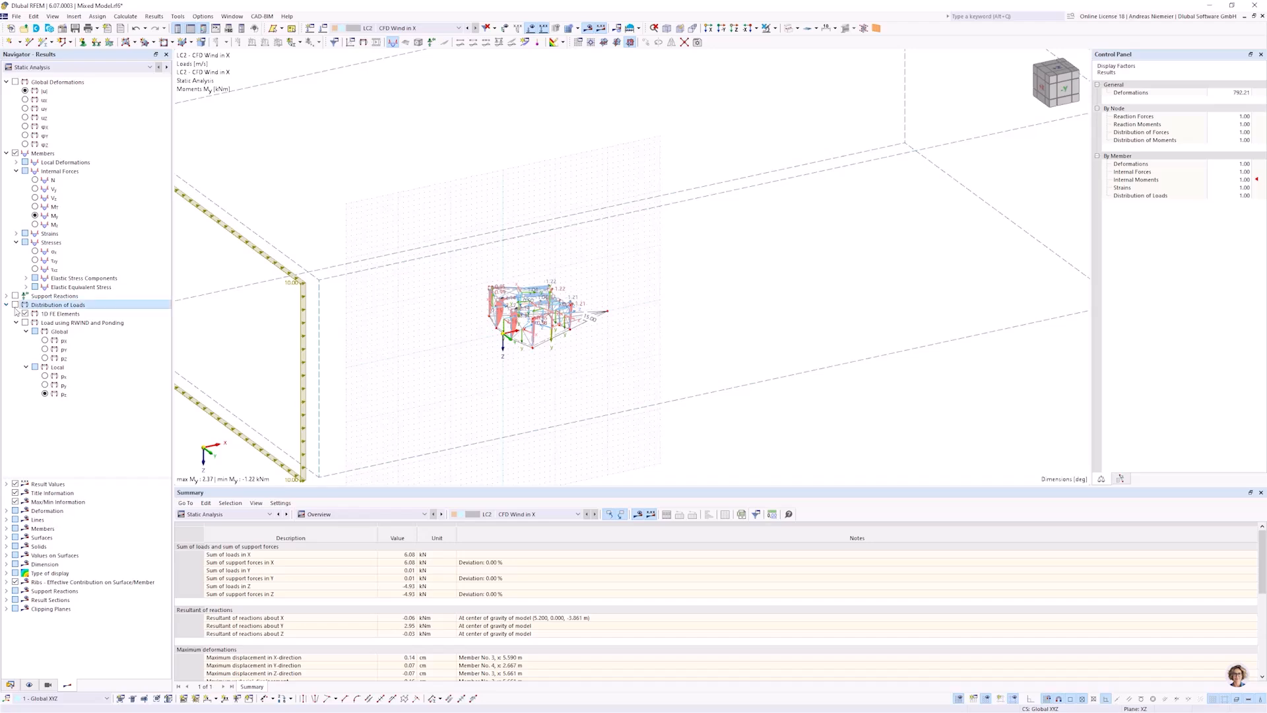
click(15, 305)
middle_drag(490, 354, 473, 367)
scroll(510, 350, up, 5)
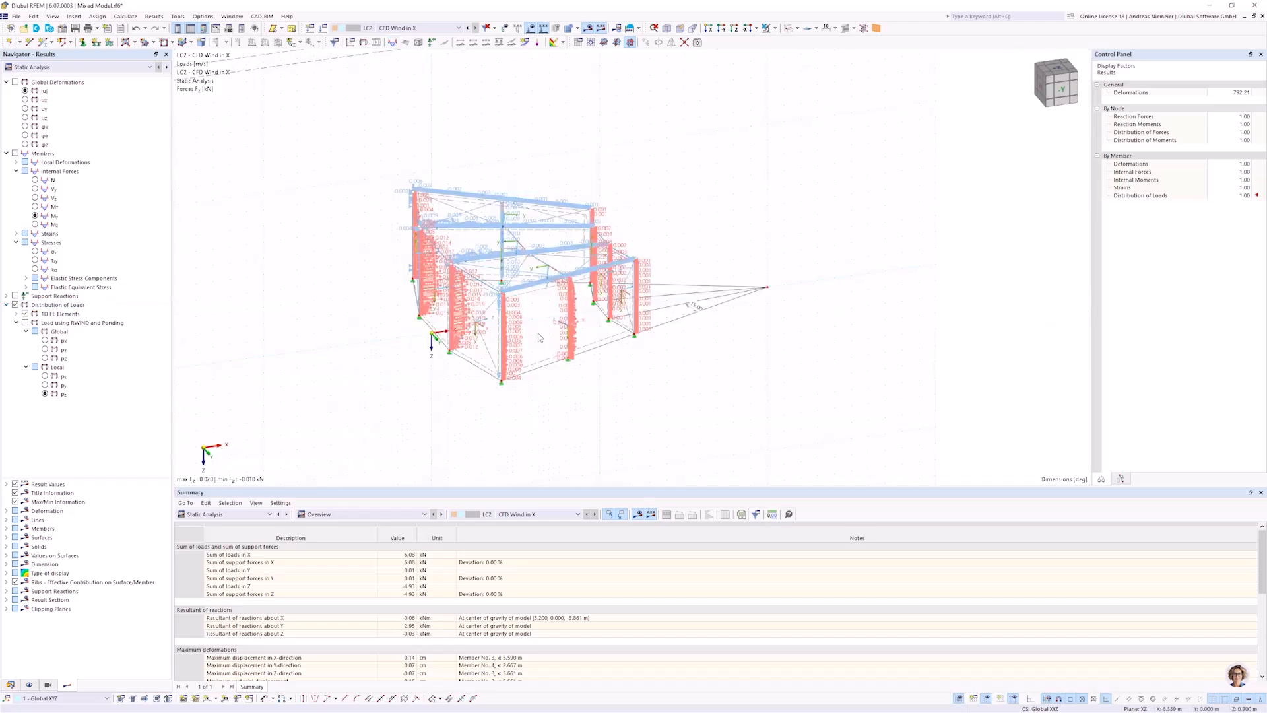
scroll(538, 337, up, 3)
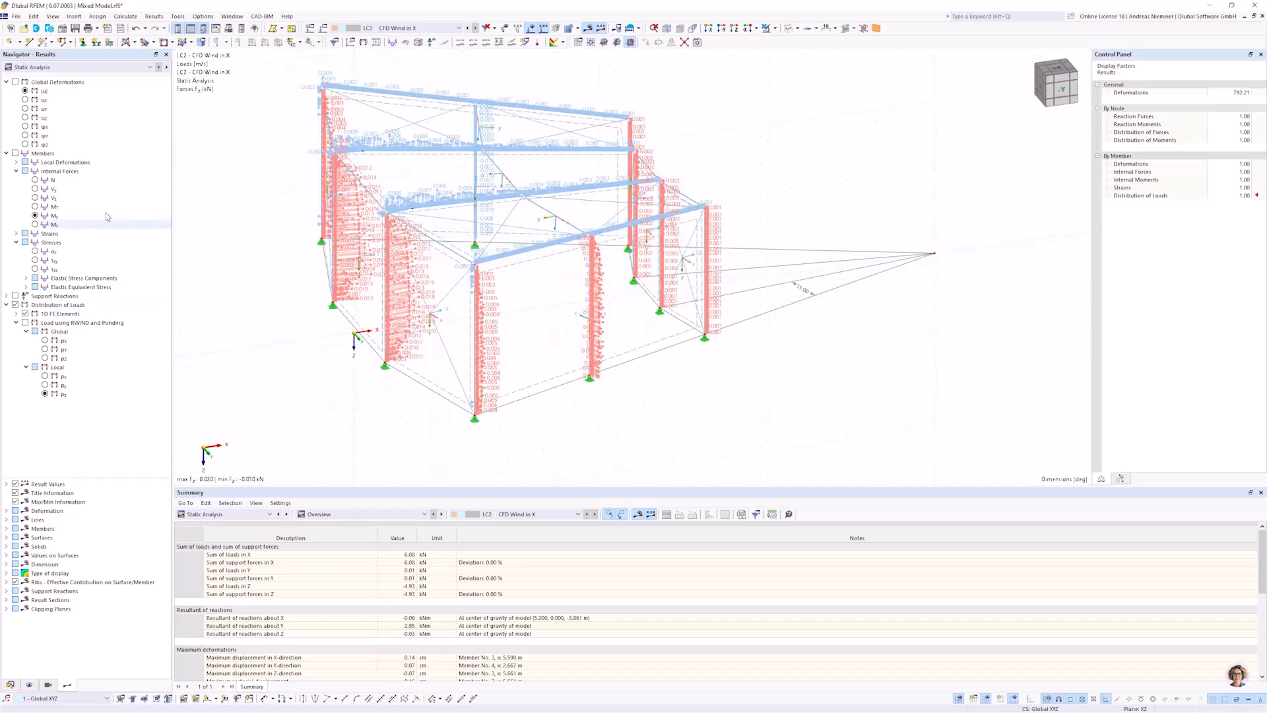
Collapse the member results and expand the Concentrated Force Load components of the 1D FE elements.
click(6, 153)
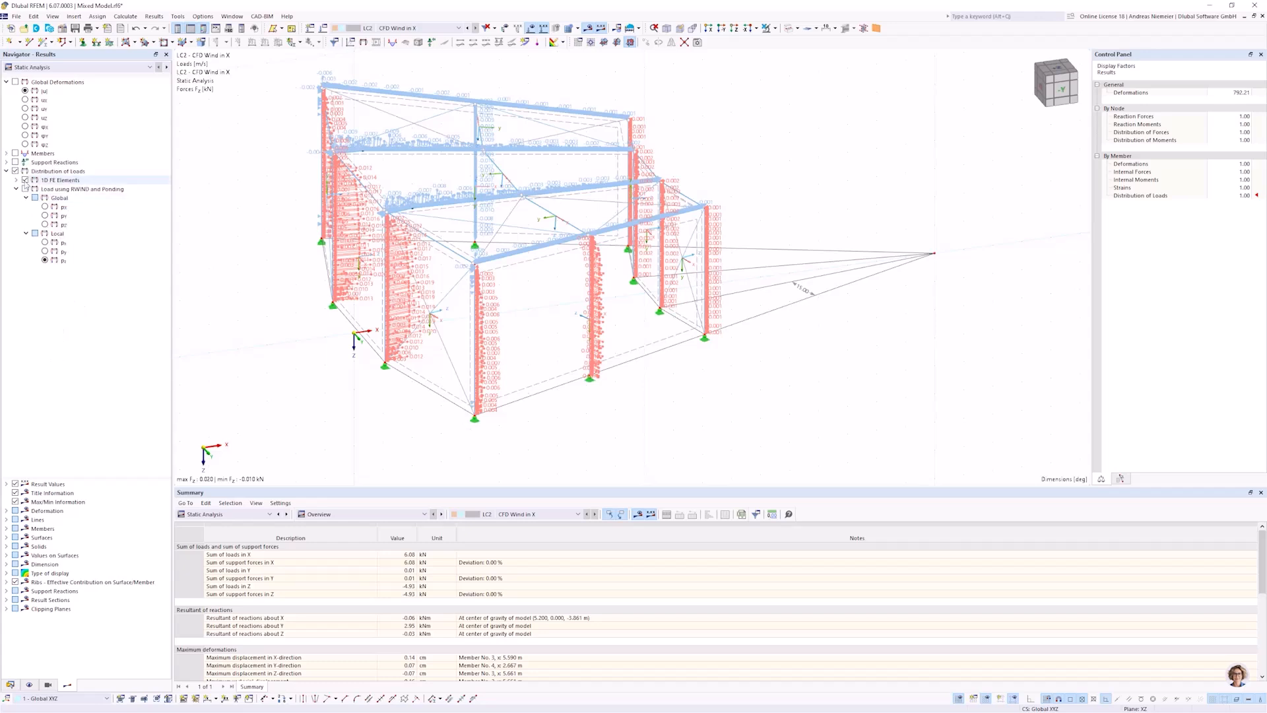
click(25, 181)
click(24, 180)
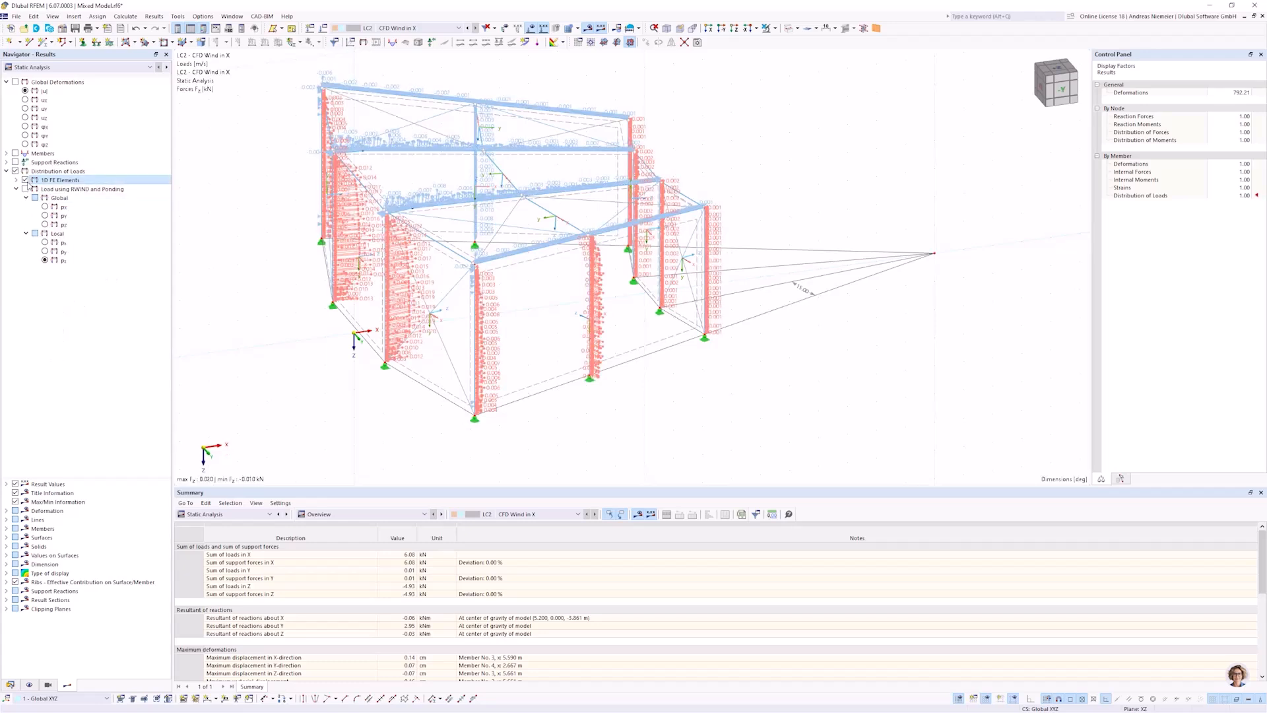
click(16, 180)
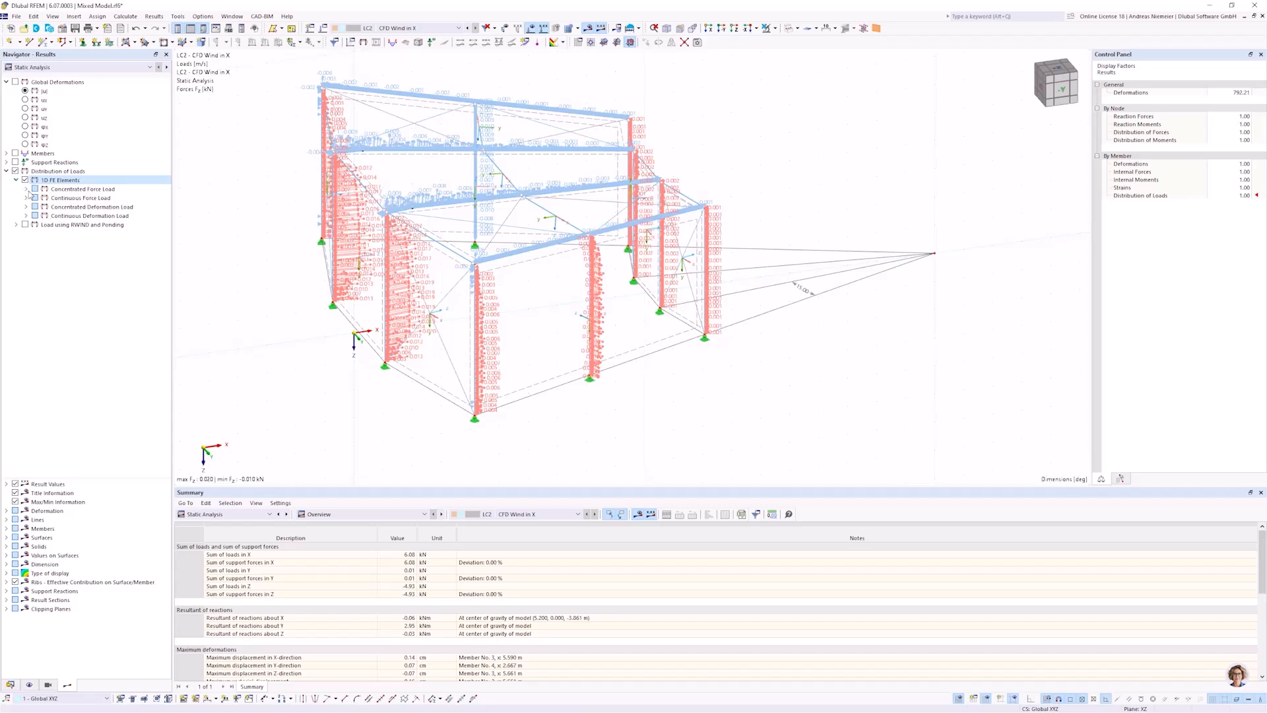
click(26, 189)
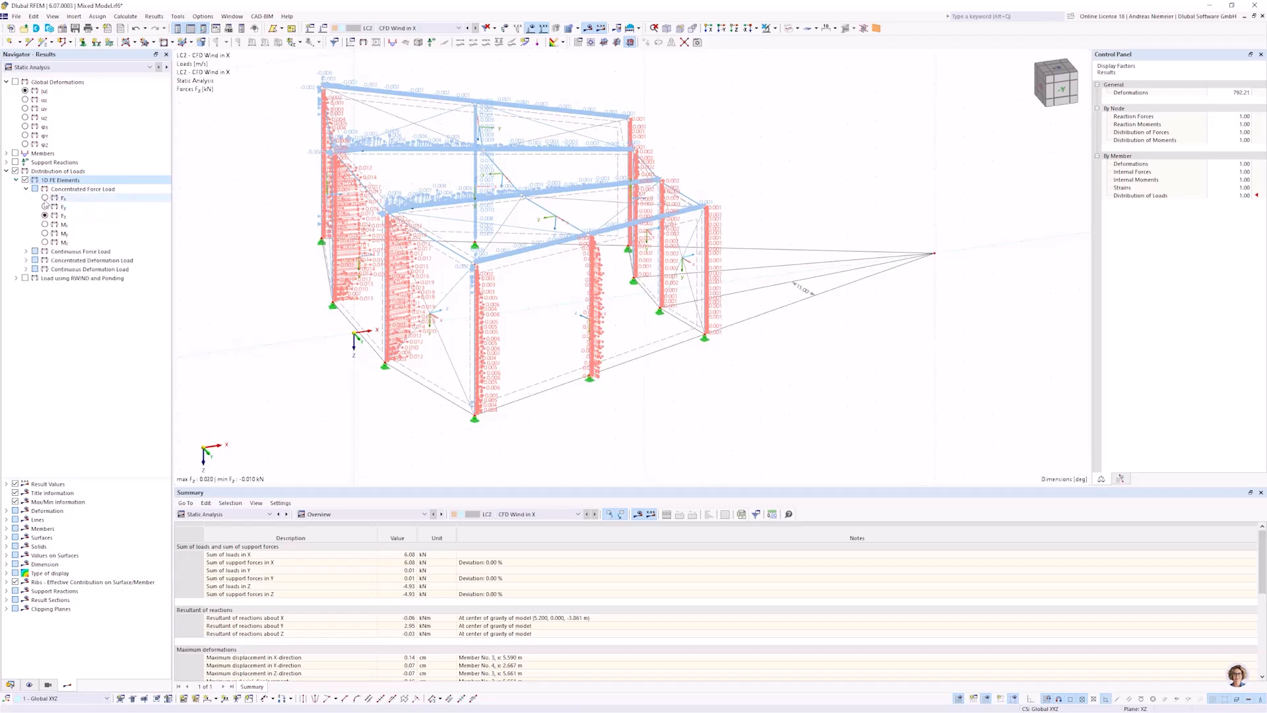
Examine the concentrated force loads Fx, Fy and Fz on the hall's frame members one after another.
click(45, 198)
ctrl+middle_drag(380, 385, 423, 381)
right_click(423, 380)
mouse_move(434, 433)
ctrl+middle_down()
mouse_move(482, 433)
mouse_move(410, 425)
ctrl+middle_up()
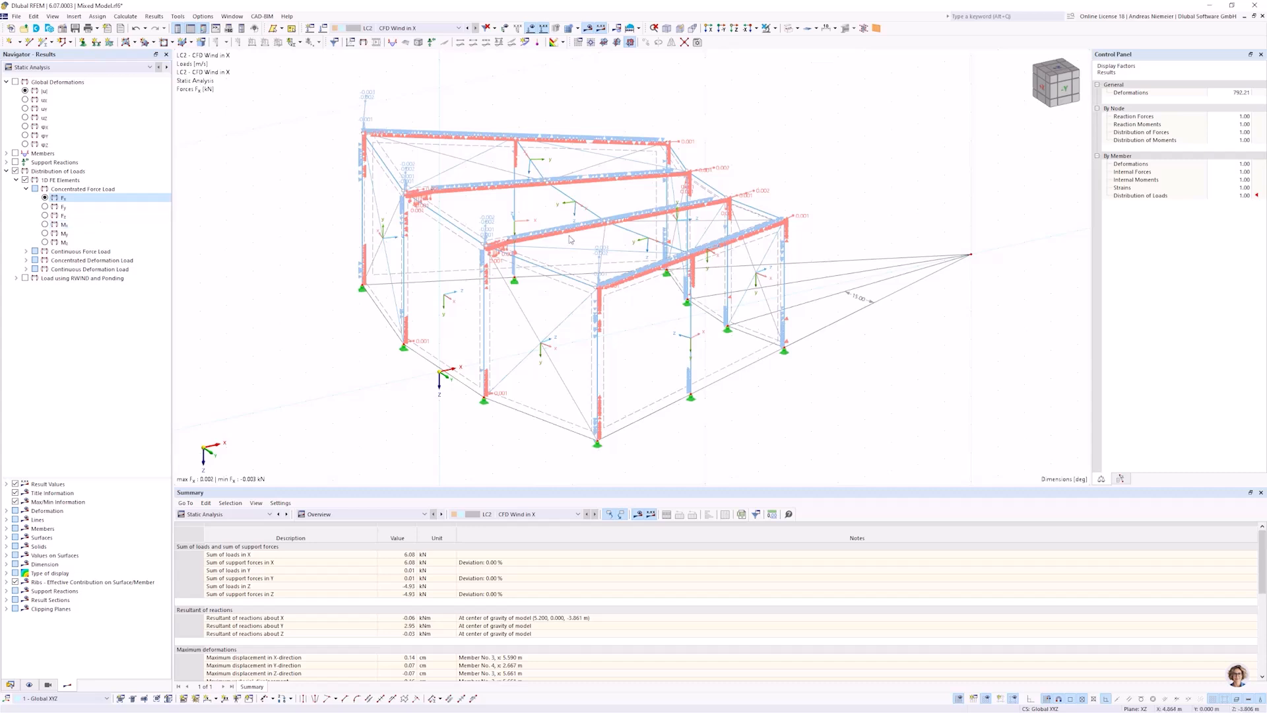
click(46, 206)
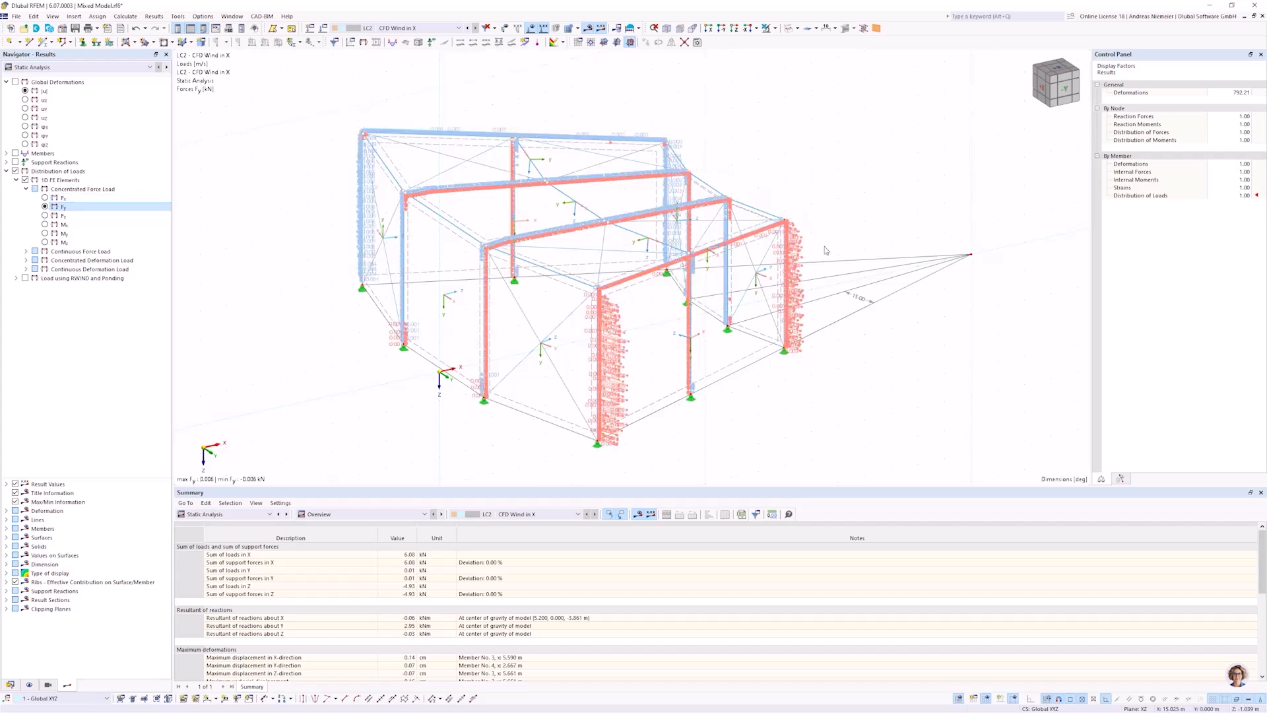
click(50, 216)
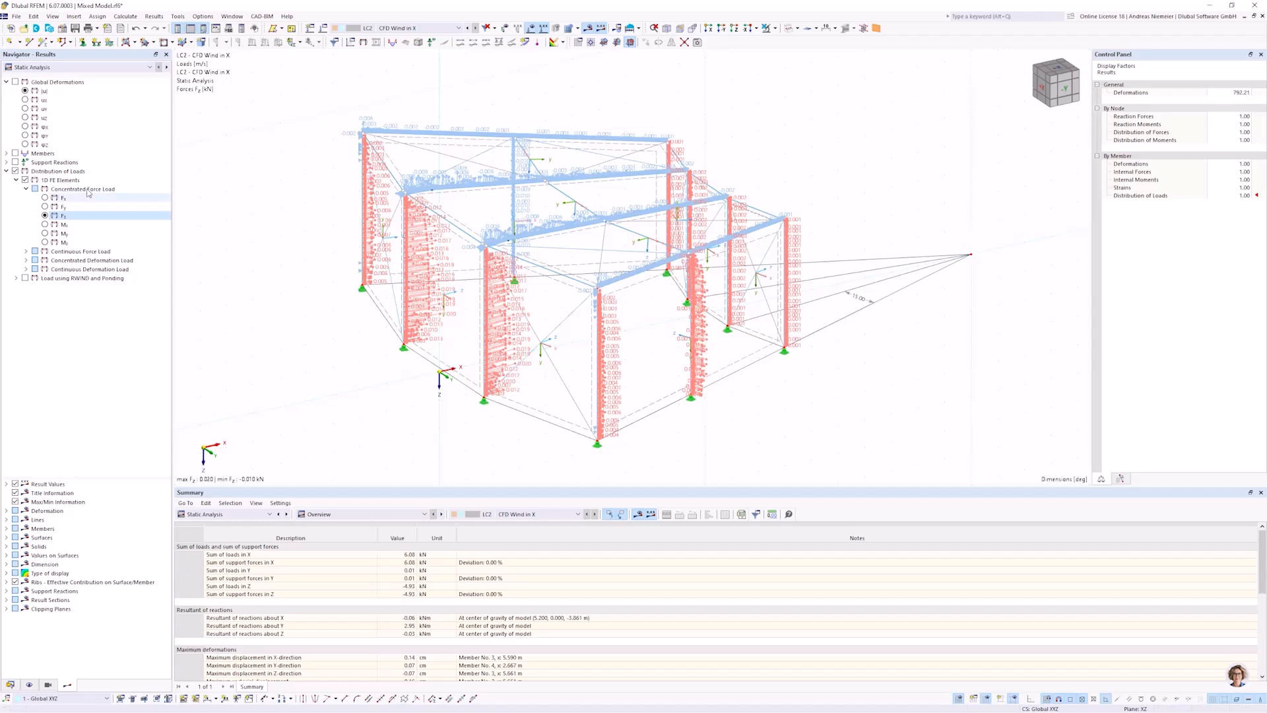
Display the global deformations for load case LC2 and examine the deformed frame within the wind tunnel.
click(18, 84)
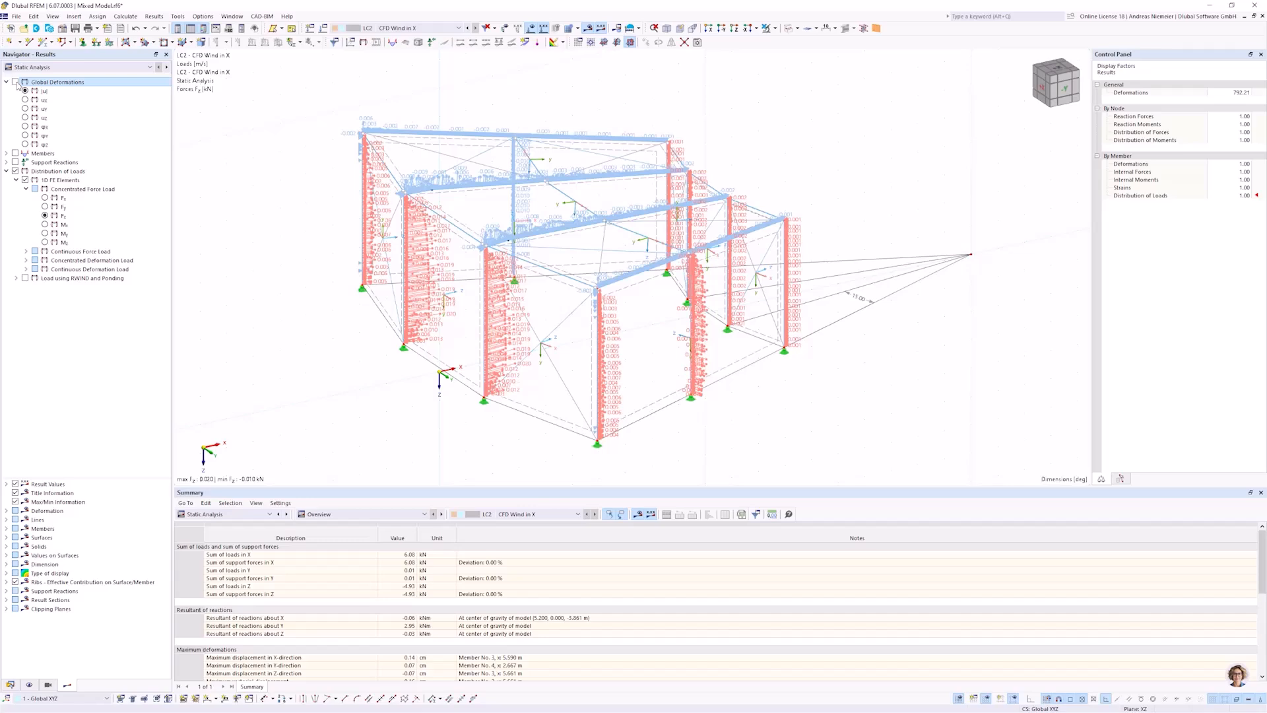
click(16, 83)
ctrl+middle_drag(847, 343, 804, 338)
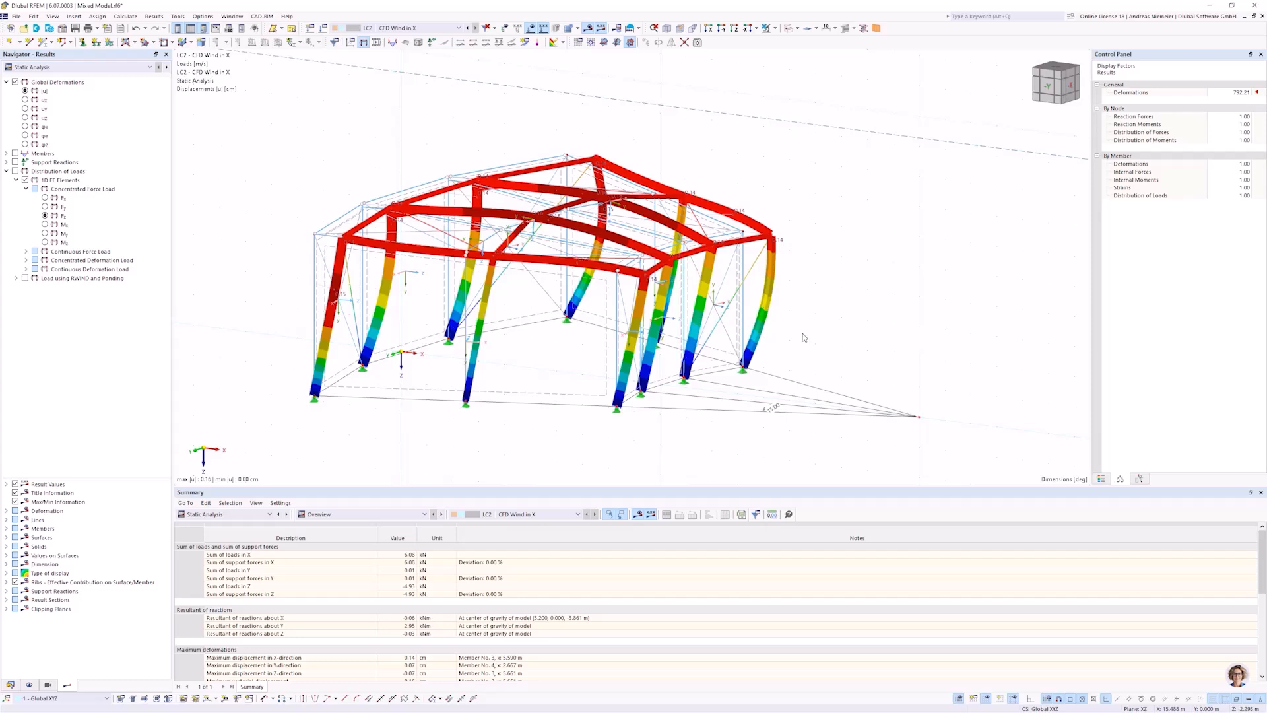
scroll(692, 269, down, 3)
scroll(692, 268, down, 5)
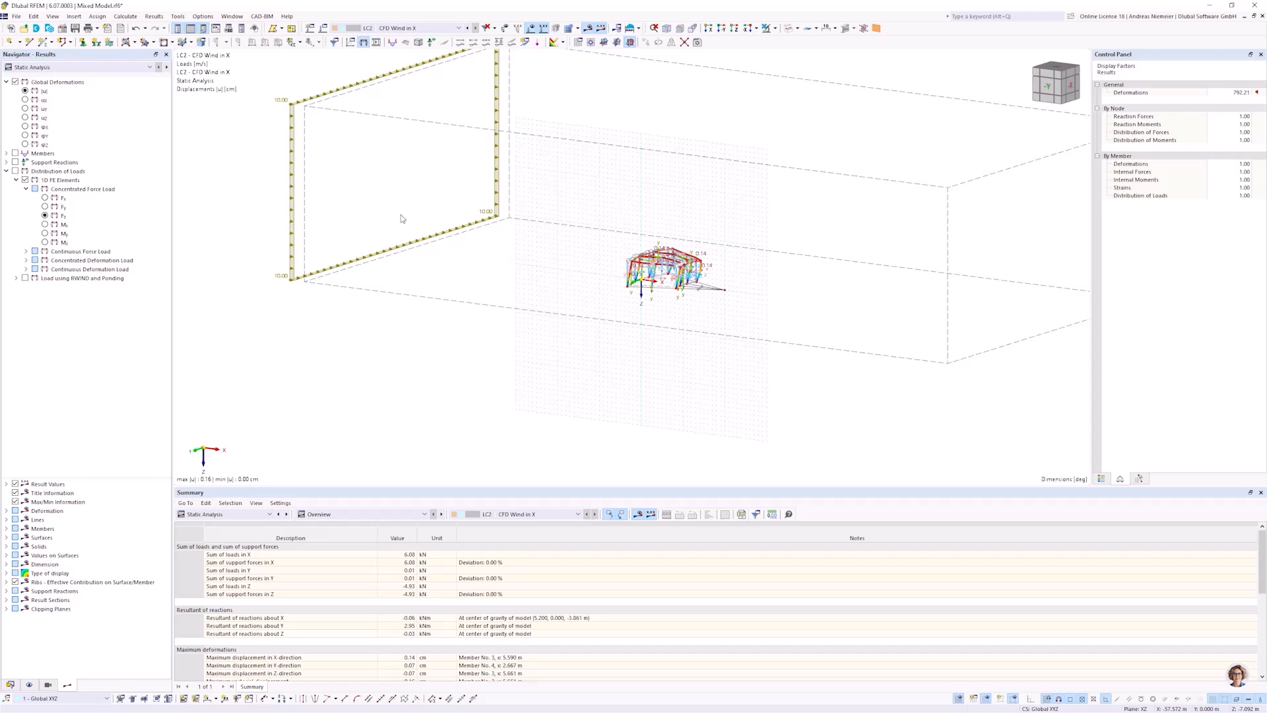
Open load case LC2 - CFD Wind in X for editing from the model data.
click(11, 685)
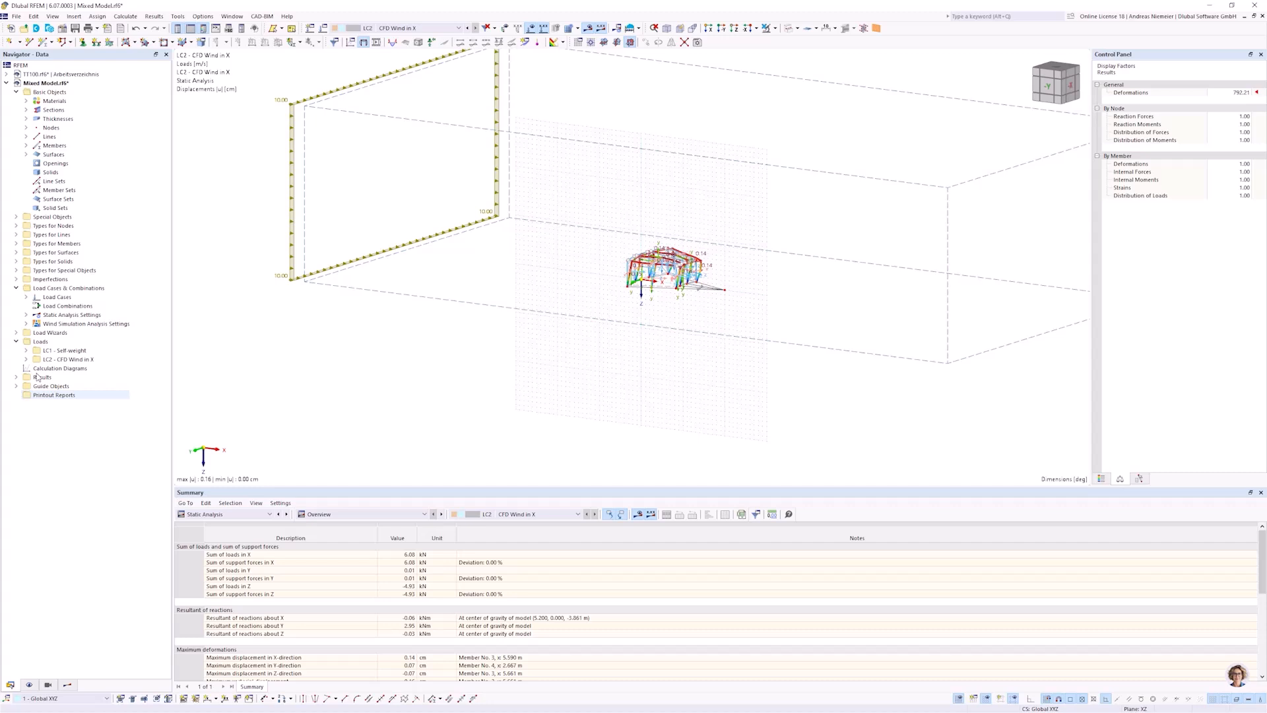
click(41, 342)
right_click(41, 348)
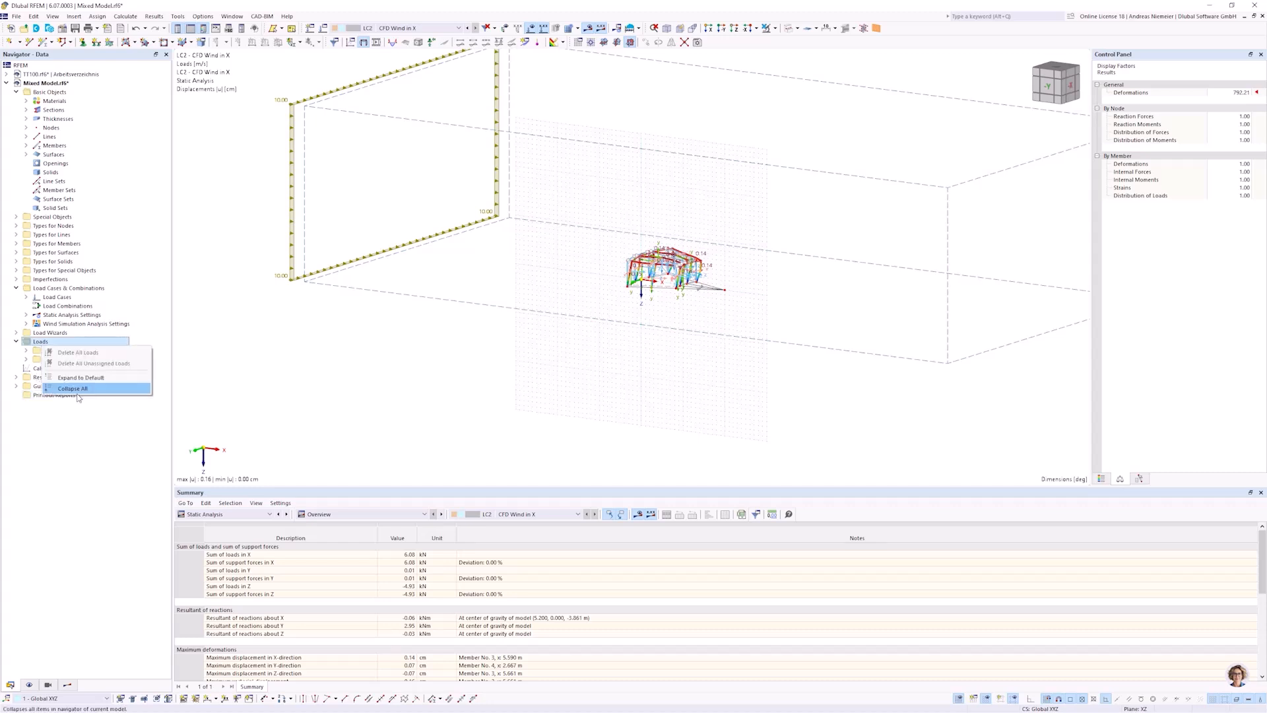
click(73, 389)
right_click(67, 360)
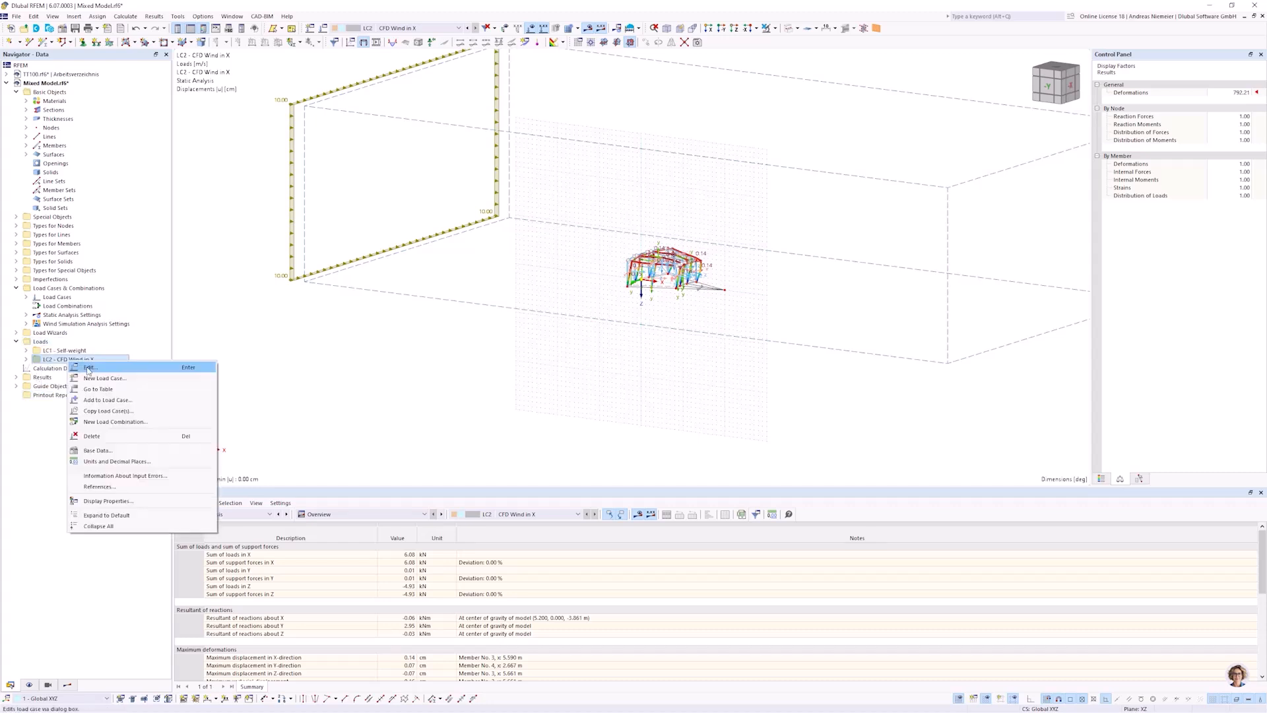
click(88, 368)
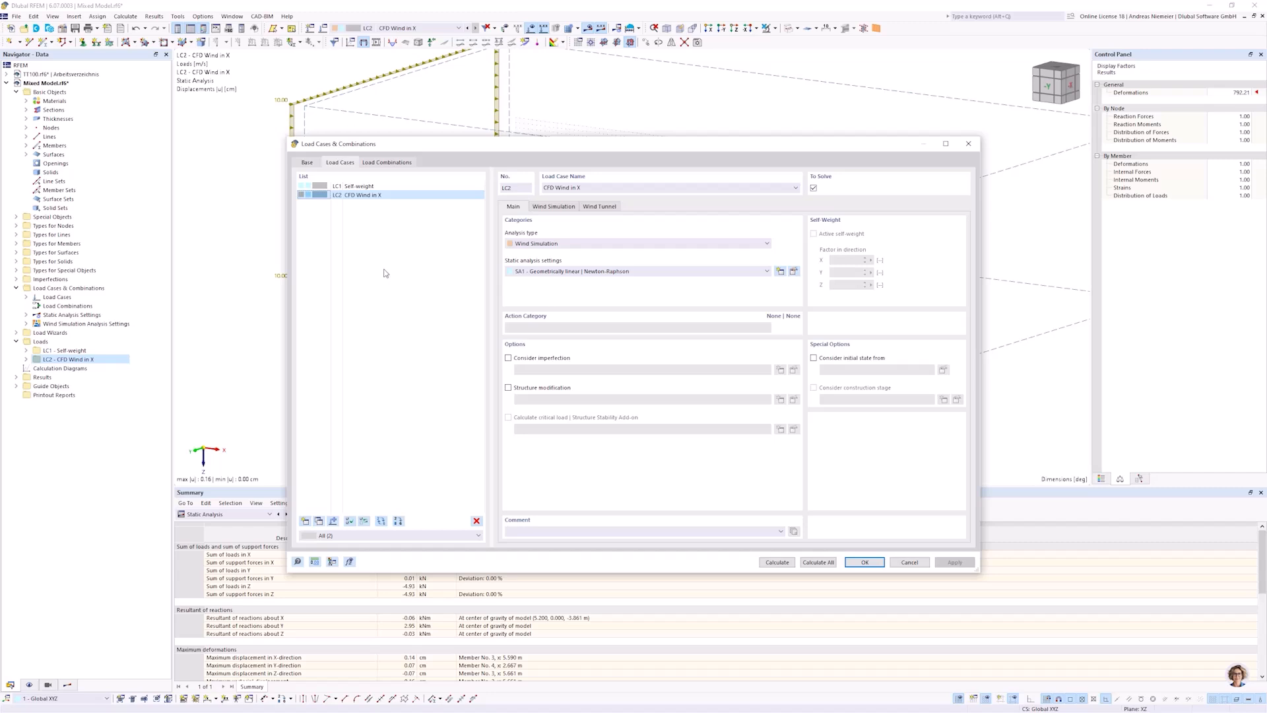
Create load combination CO1 and set its static analysis settings to SA1 - Geometrically linear | Newton-Raphson.
click(387, 162)
click(304, 521)
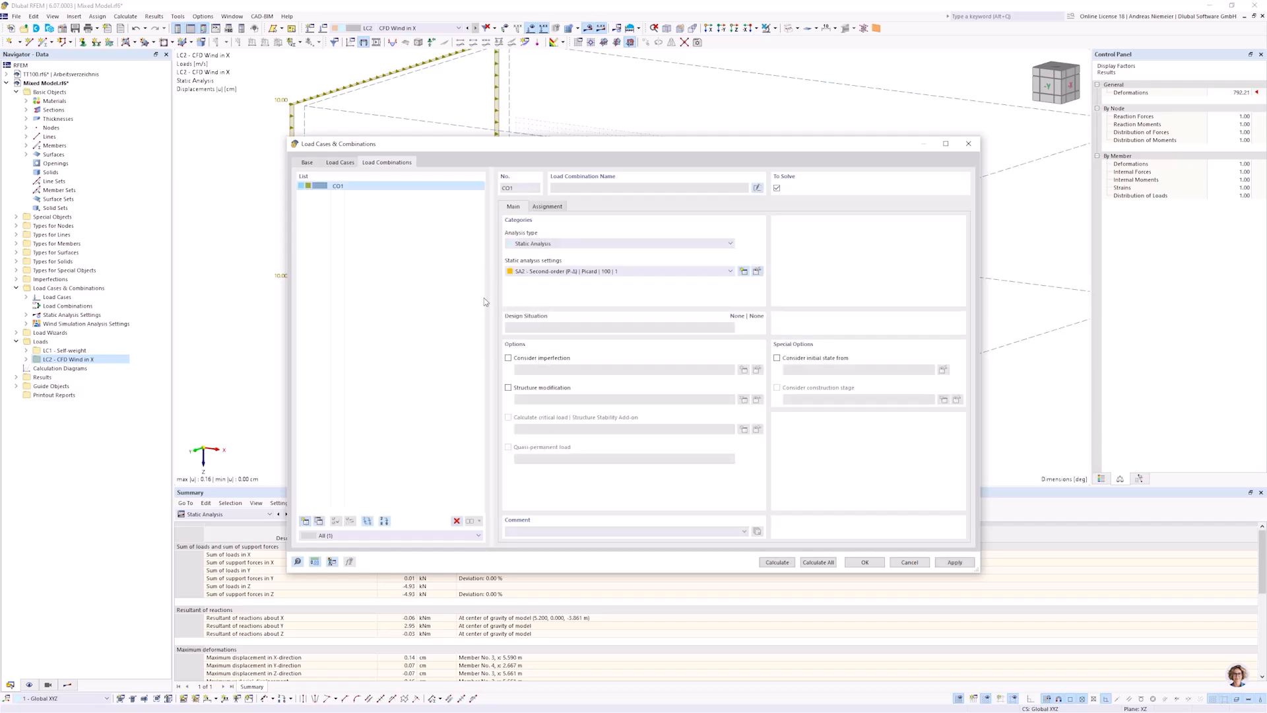
click(564, 271)
click(566, 280)
Assign LC1 Self-weight and LC2 CFD Wind in X to CO1 and set the LC2 factor to 1.80.
click(548, 206)
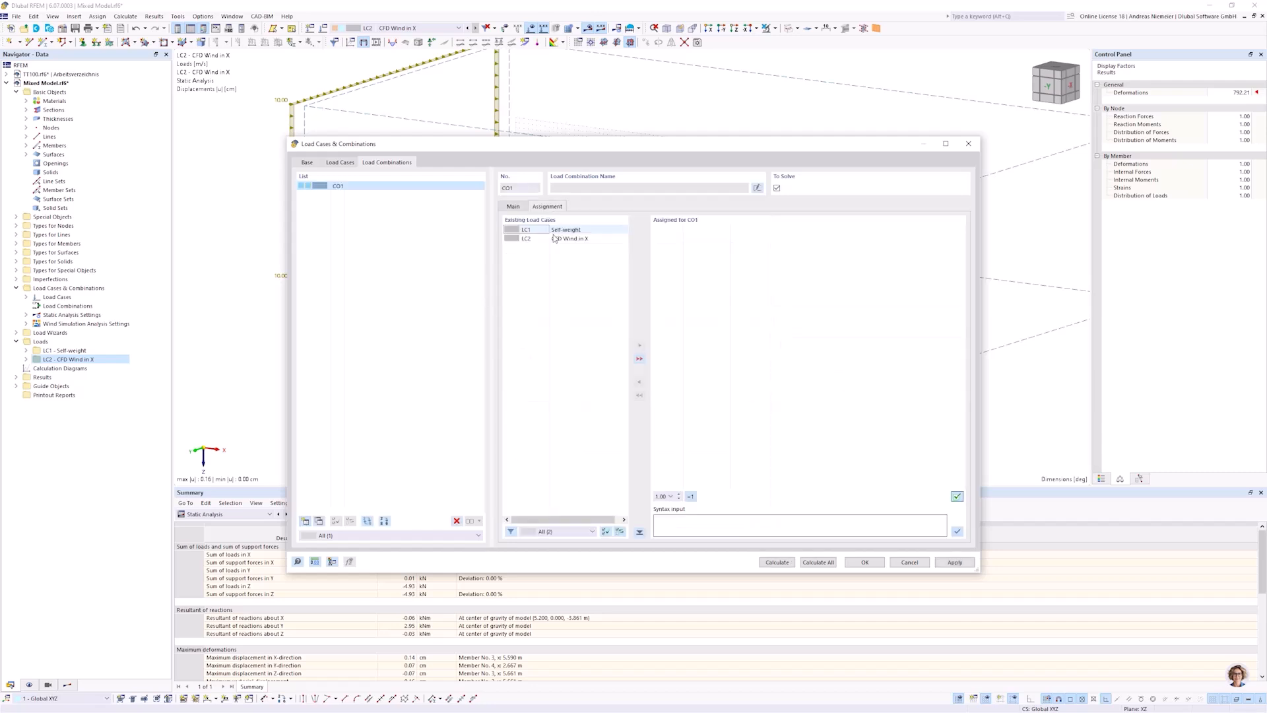
double_click(558, 230)
double_click(569, 239)
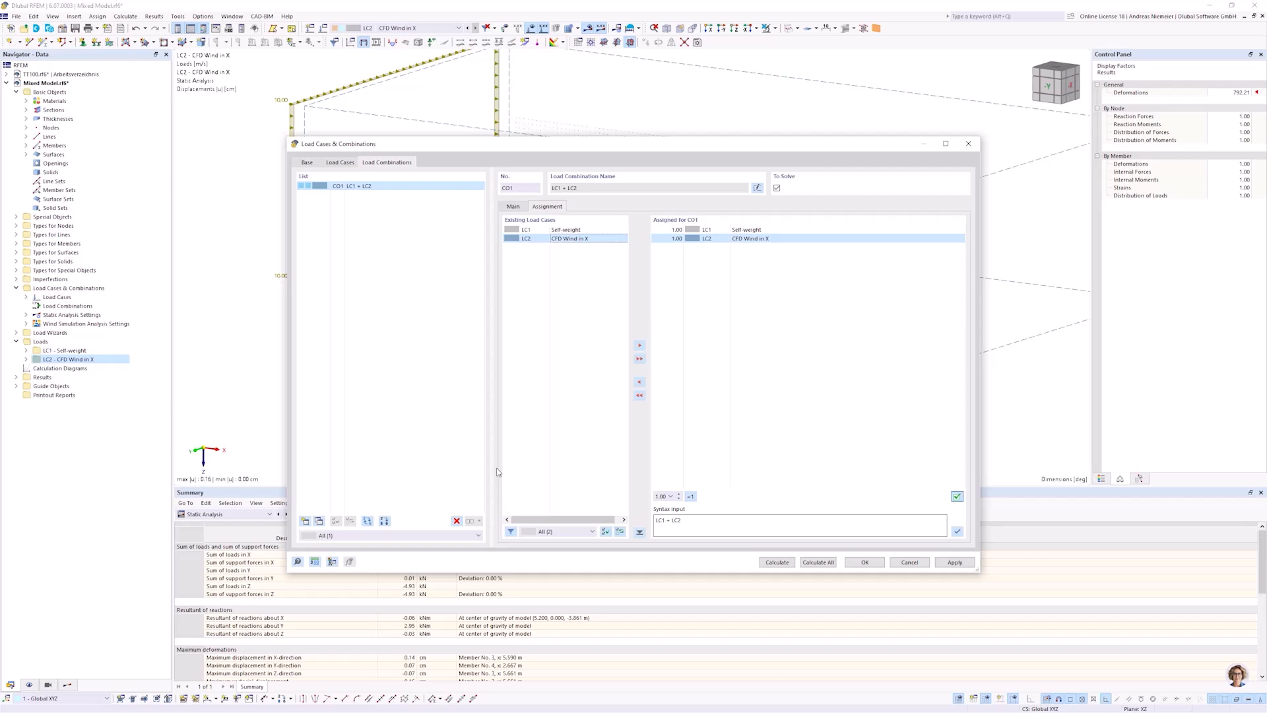
click(672, 239)
key(BackSpace)
key(Return)
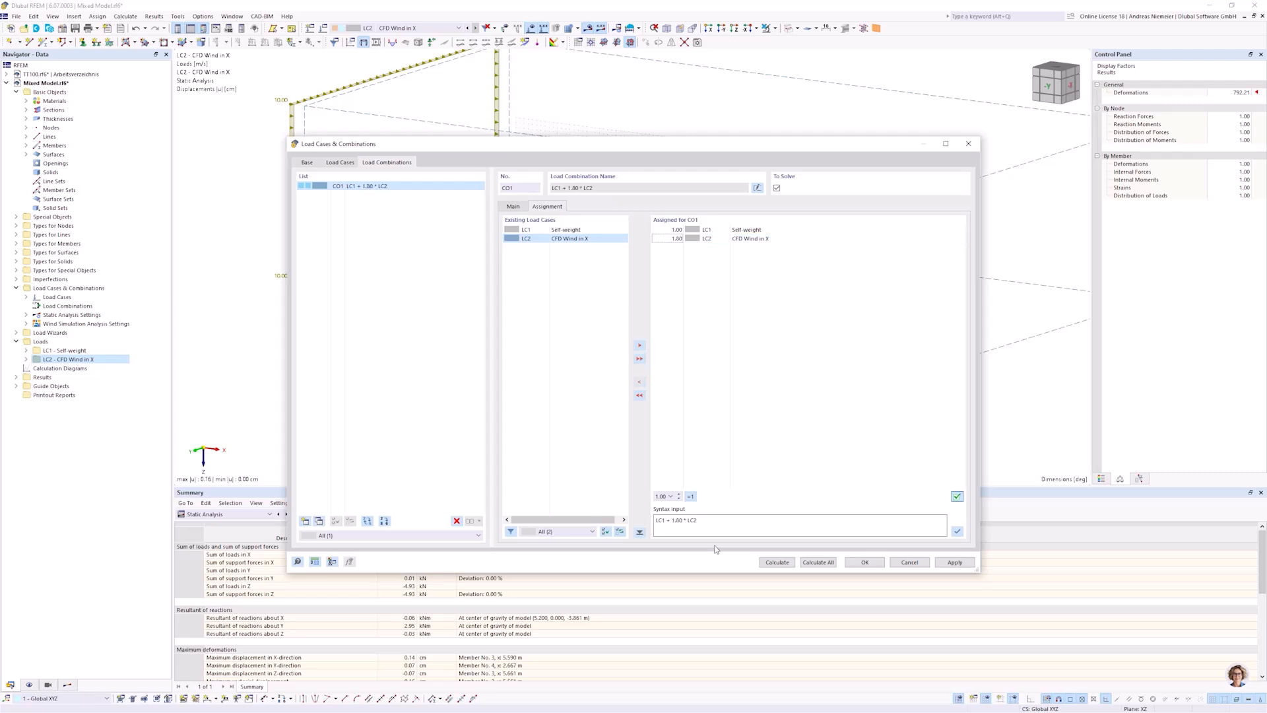
Calculate load combination CO1 and display its concentrated force load distribution on the 1D FE elements.
click(770, 564)
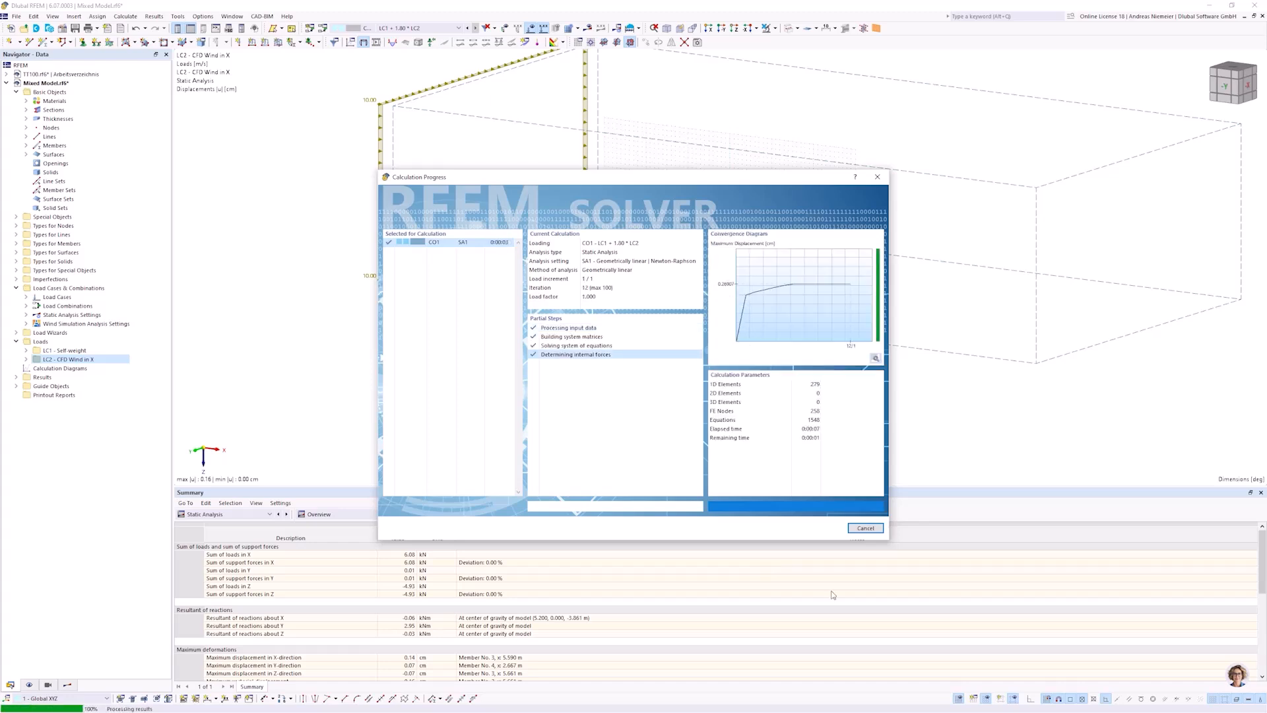
scroll(642, 311, up, 4)
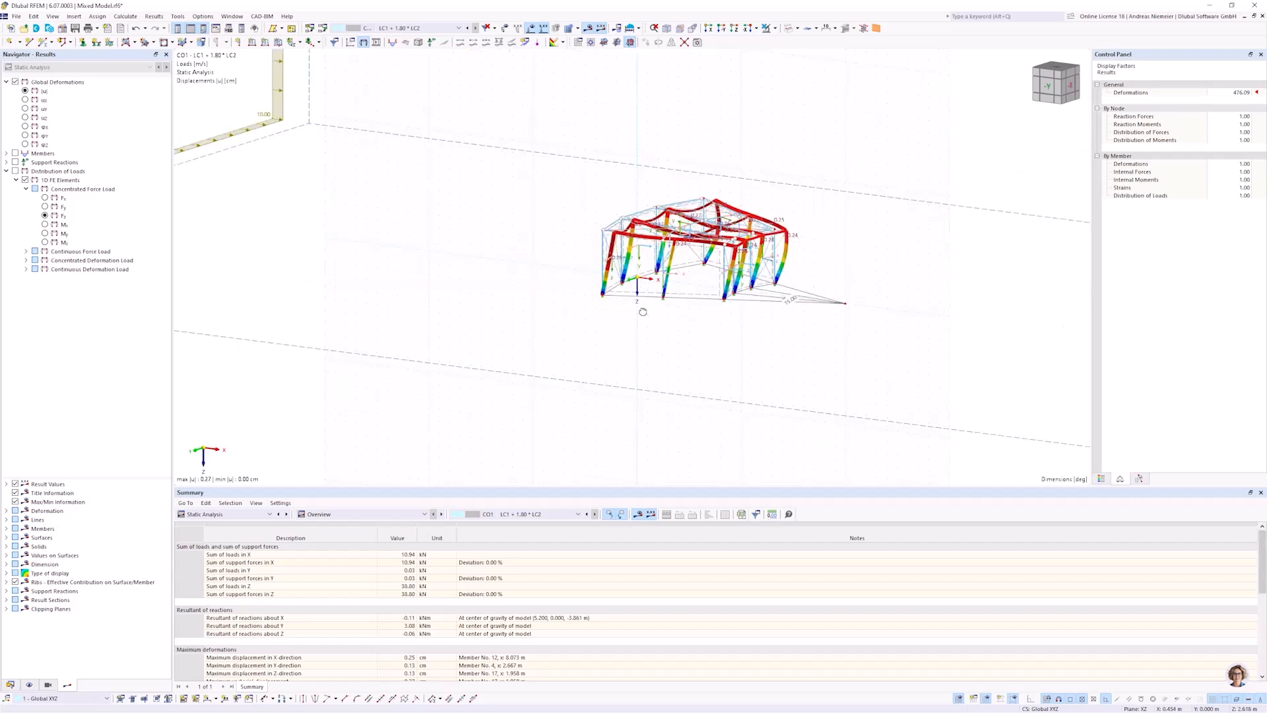
ctrl+middle_drag(642, 311, 632, 382)
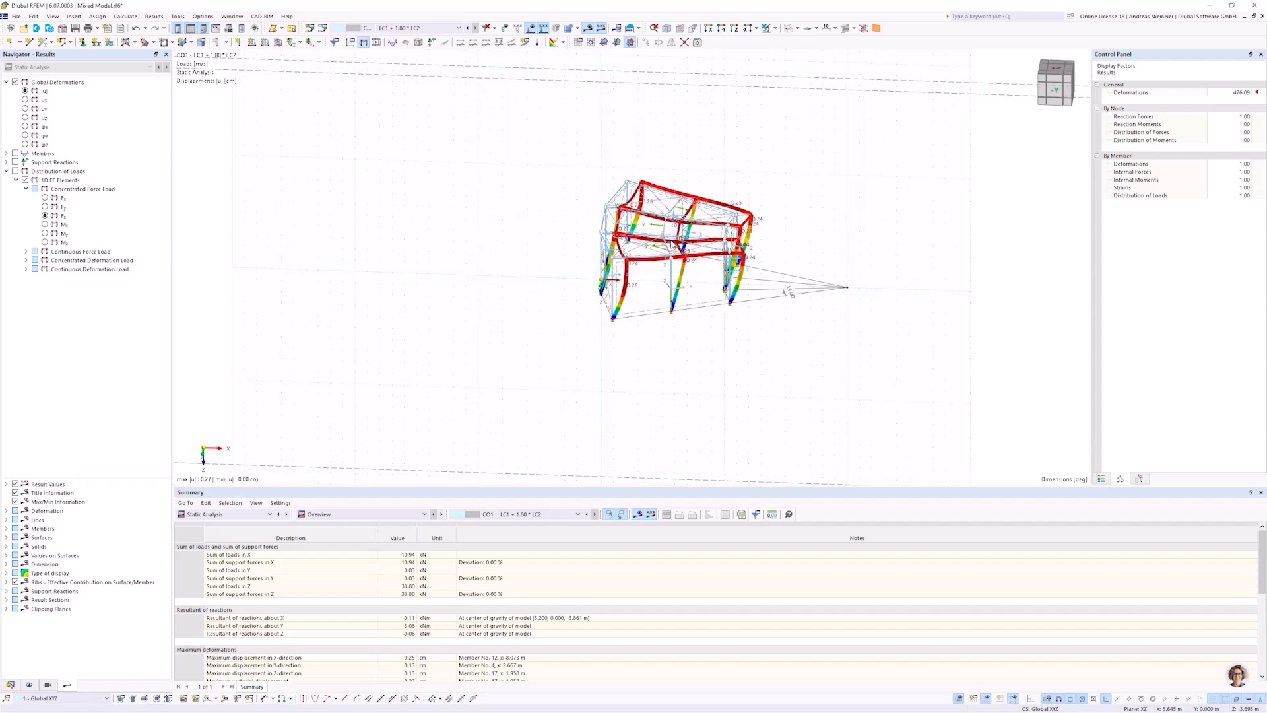
scroll(672, 244, up, 4)
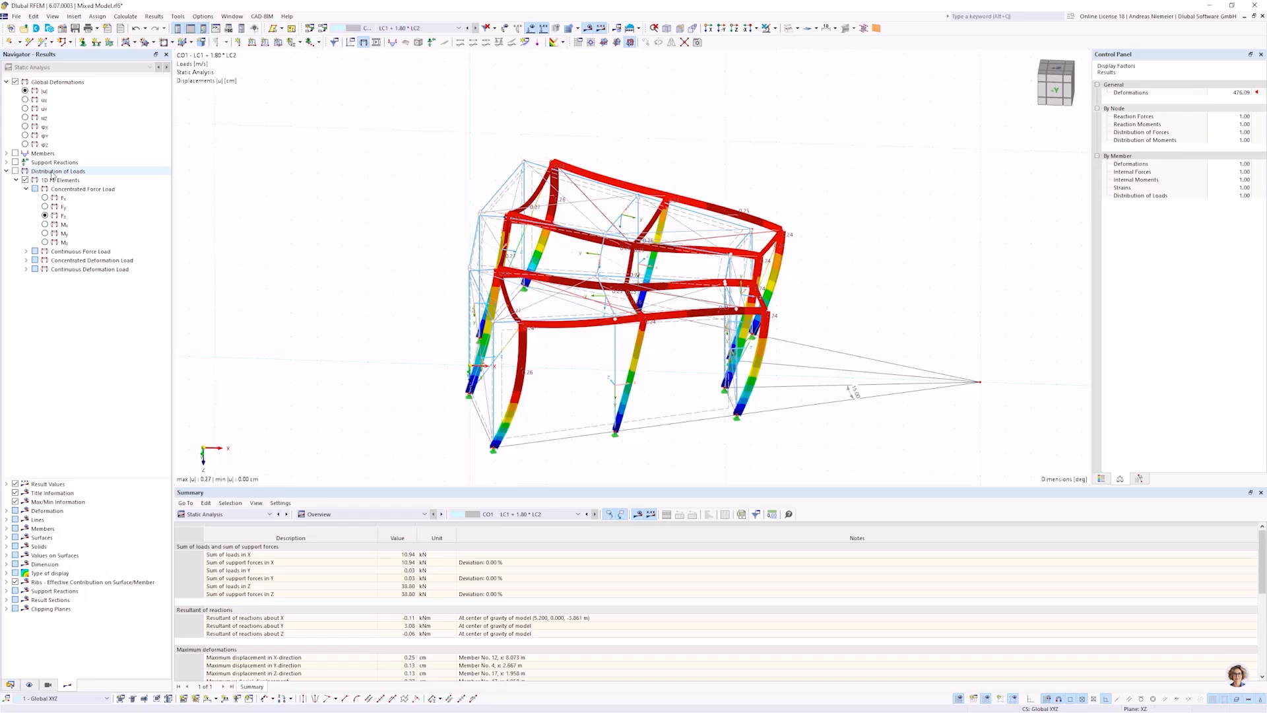
click(46, 215)
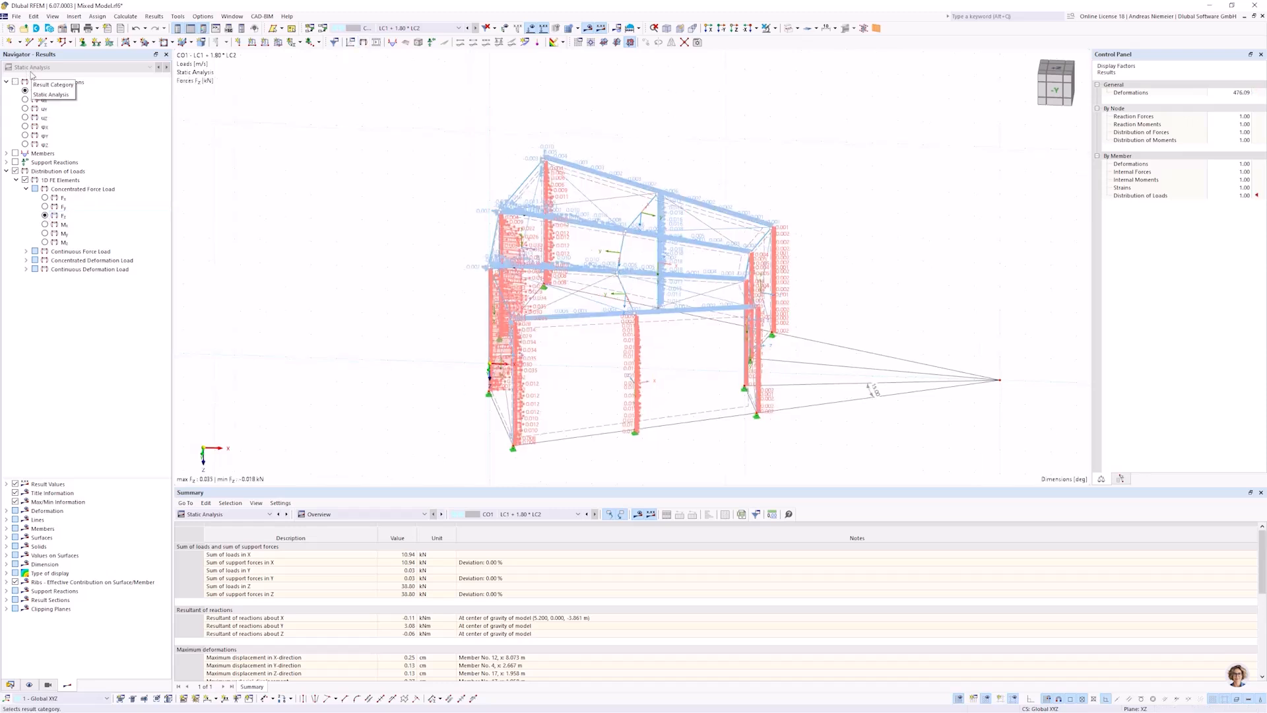
Copy wind load case LC2 as LC3 and name the copy CFD Wind in Y.
click(324, 30)
key(ctrl+shift+Tab)
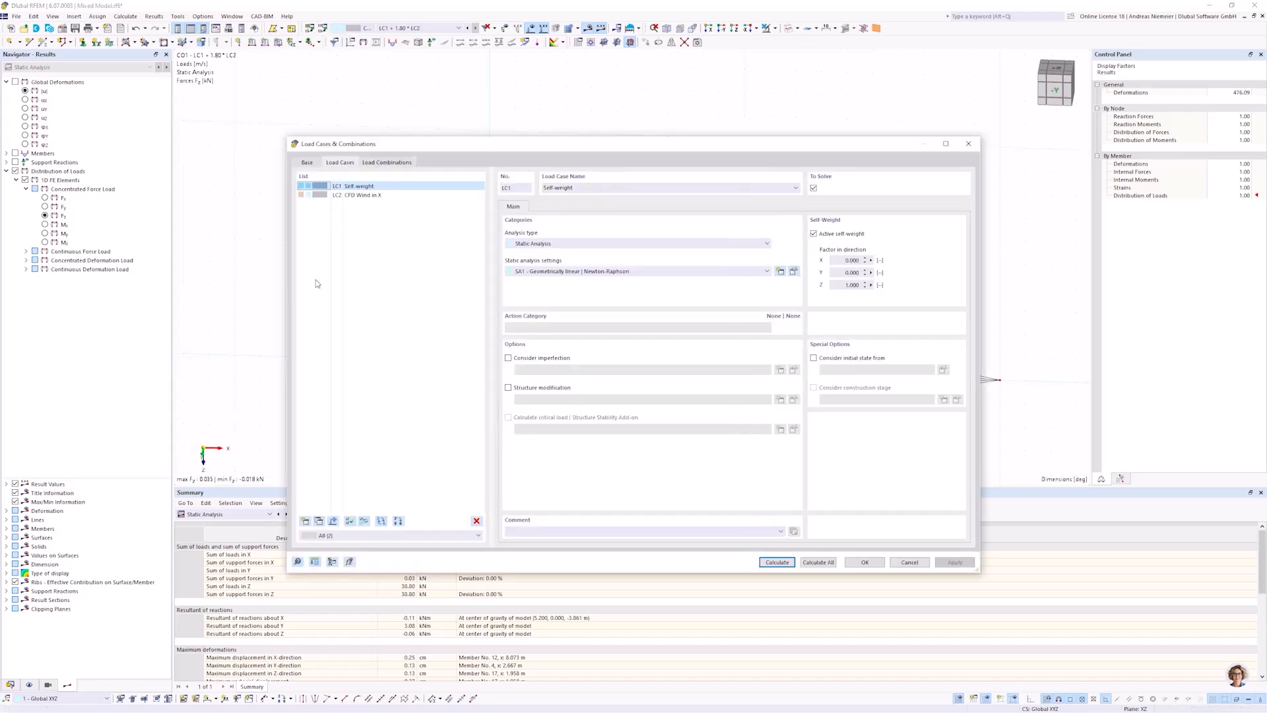
click(361, 196)
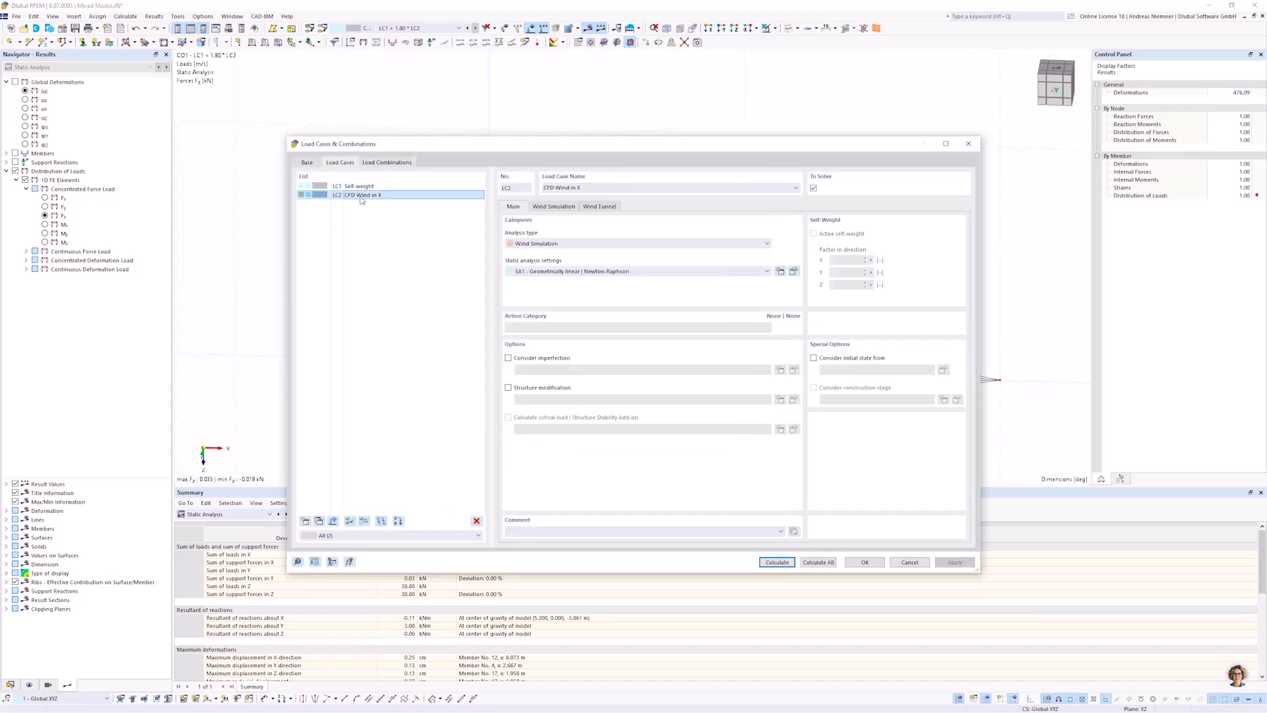
click(305, 521)
click(580, 187)
text(Y)
click(362, 476)
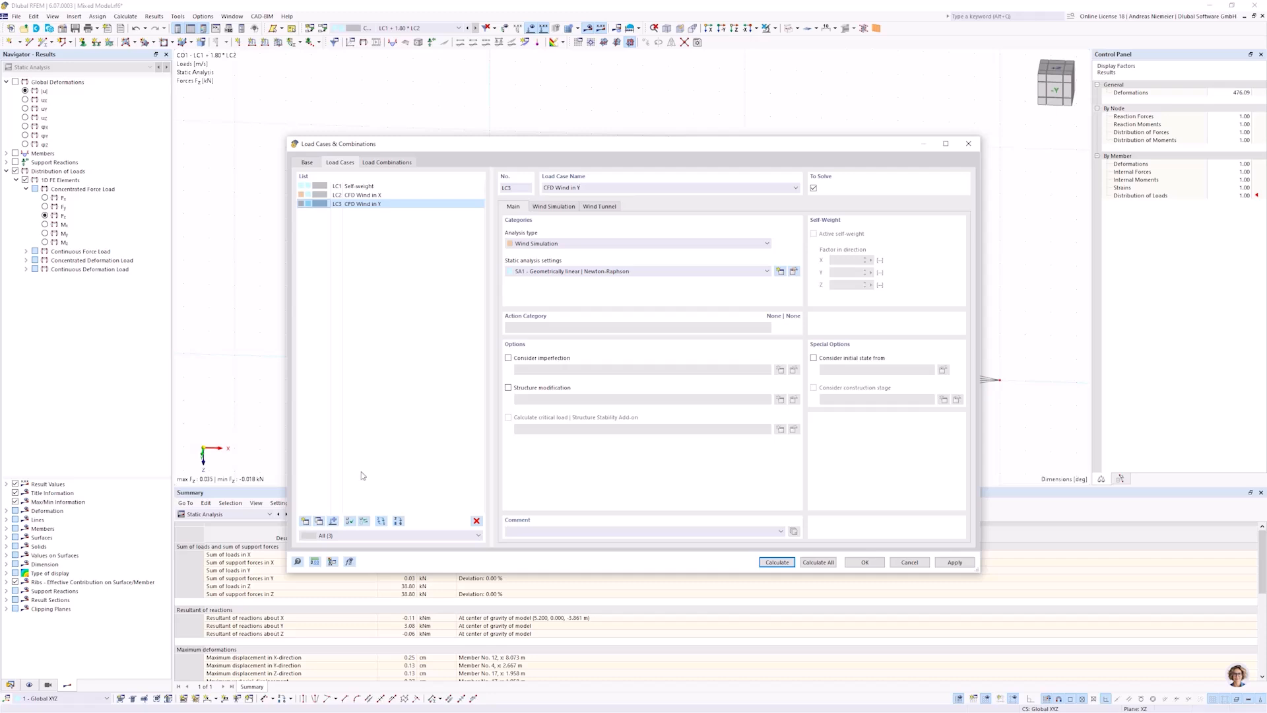
Copy load case LC3 as LC4 and remove the direction letter from the copy's name.
click(320, 525)
click(595, 188)
key(BackSpace)
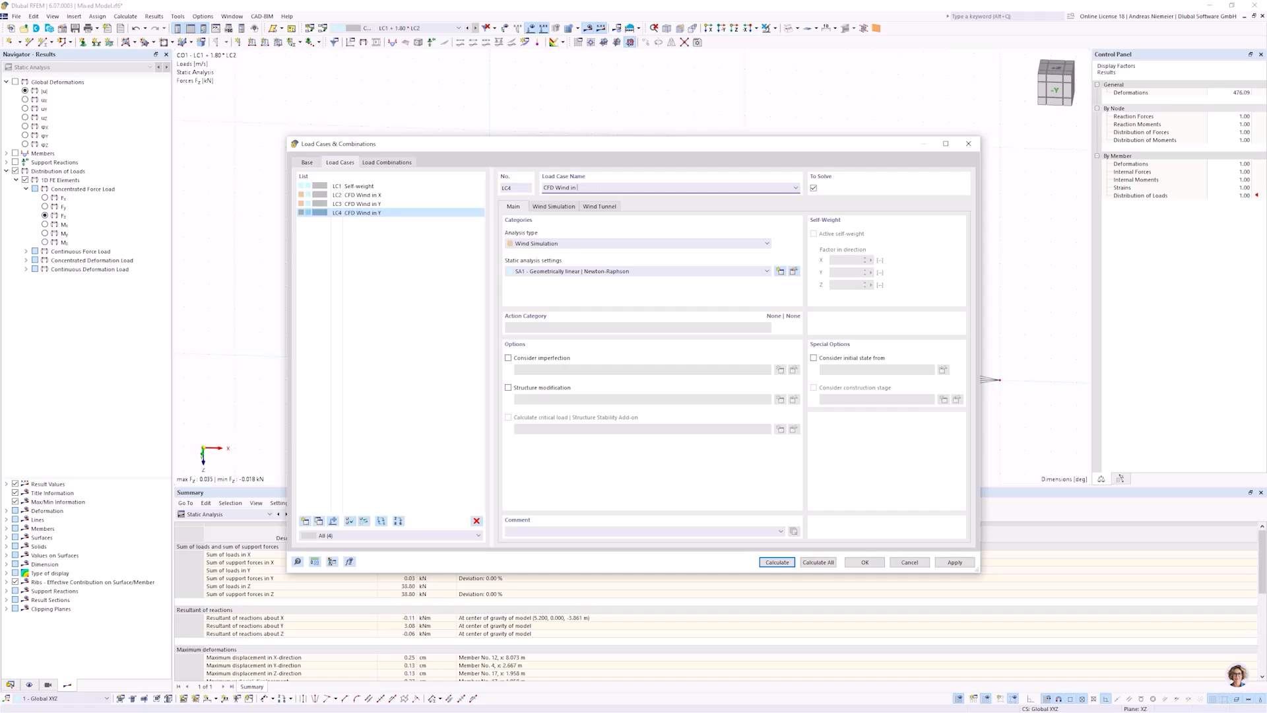
Rename load case LC2 as CFD Wind in X 0 and LC3 as CFD Wind in Y 90.
click(402, 194)
click(593, 188)
text(0)
click(390, 204)
click(586, 187)
text(90)
Name load case LC4 CFD Wind in xy 45.
click(479, 213)
click(603, 185)
click(410, 257)
Enable result combinations in the base settings of the load cases and save the changes made so far.
click(307, 163)
click(333, 258)
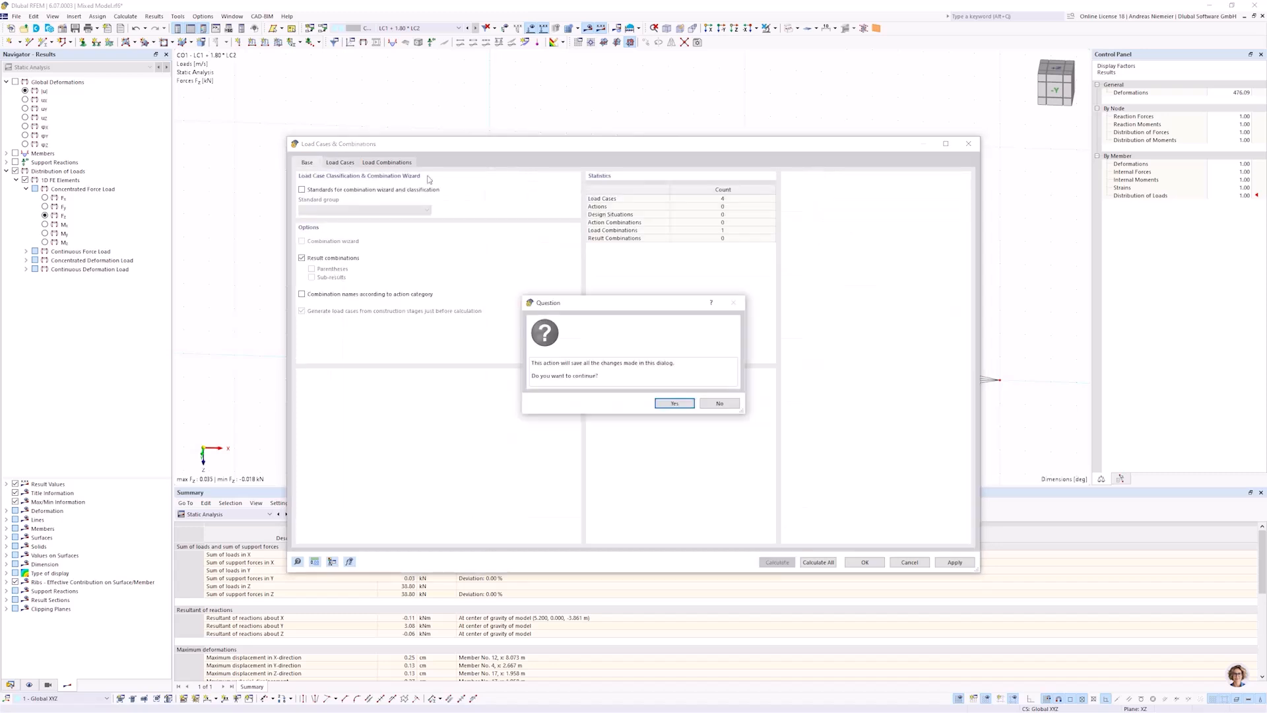
key(Return)
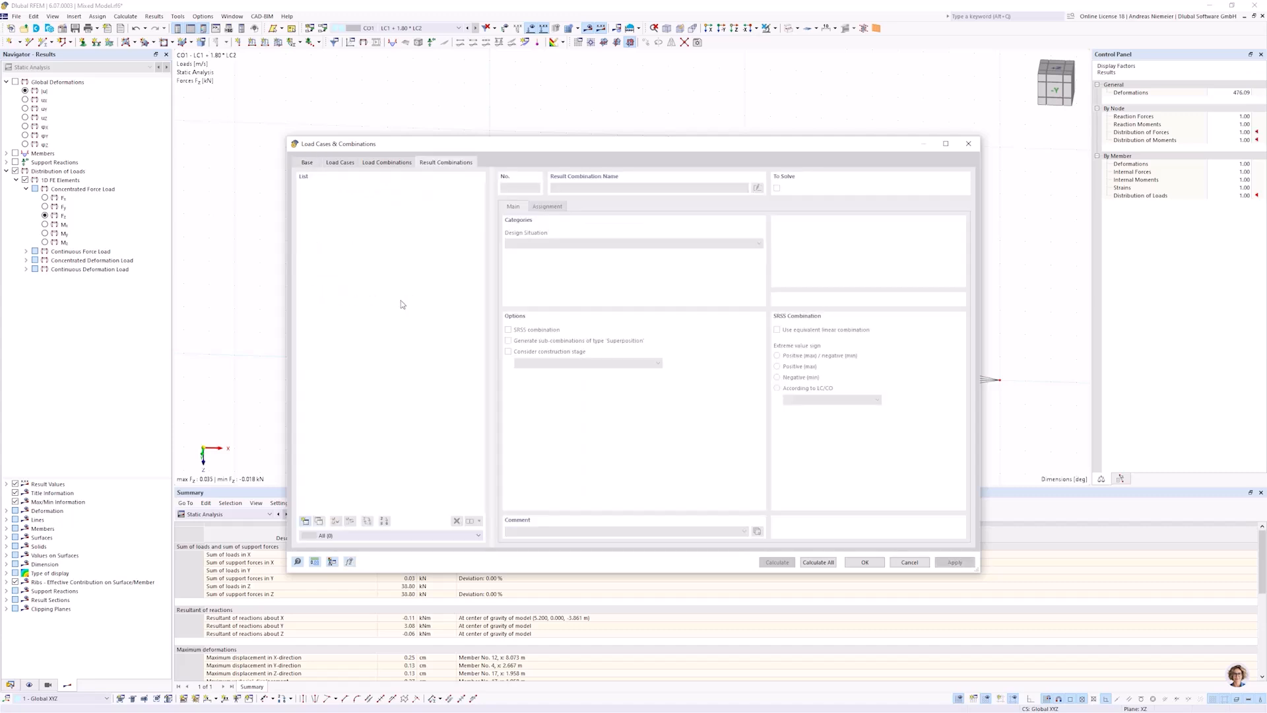
Create result combination RC1 from LC2, LC3 and LC4 linked with the OR operator, and accept the load cases and combinations.
click(306, 520)
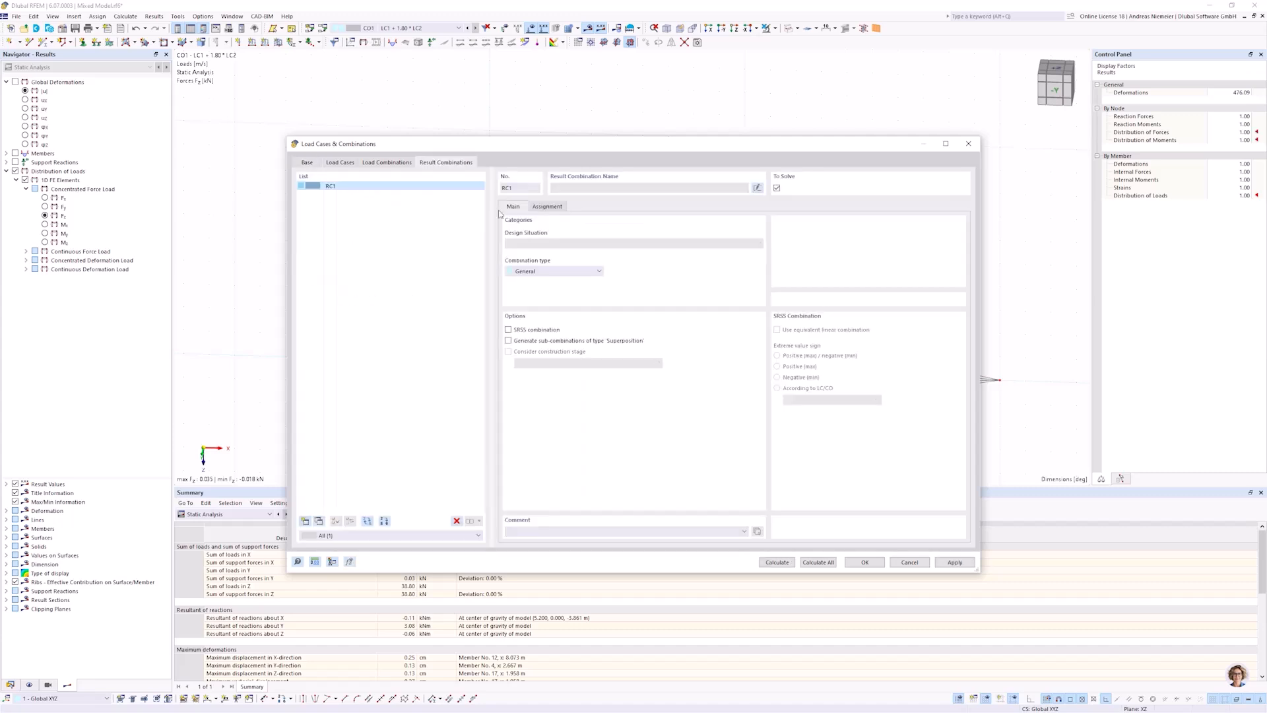
click(548, 206)
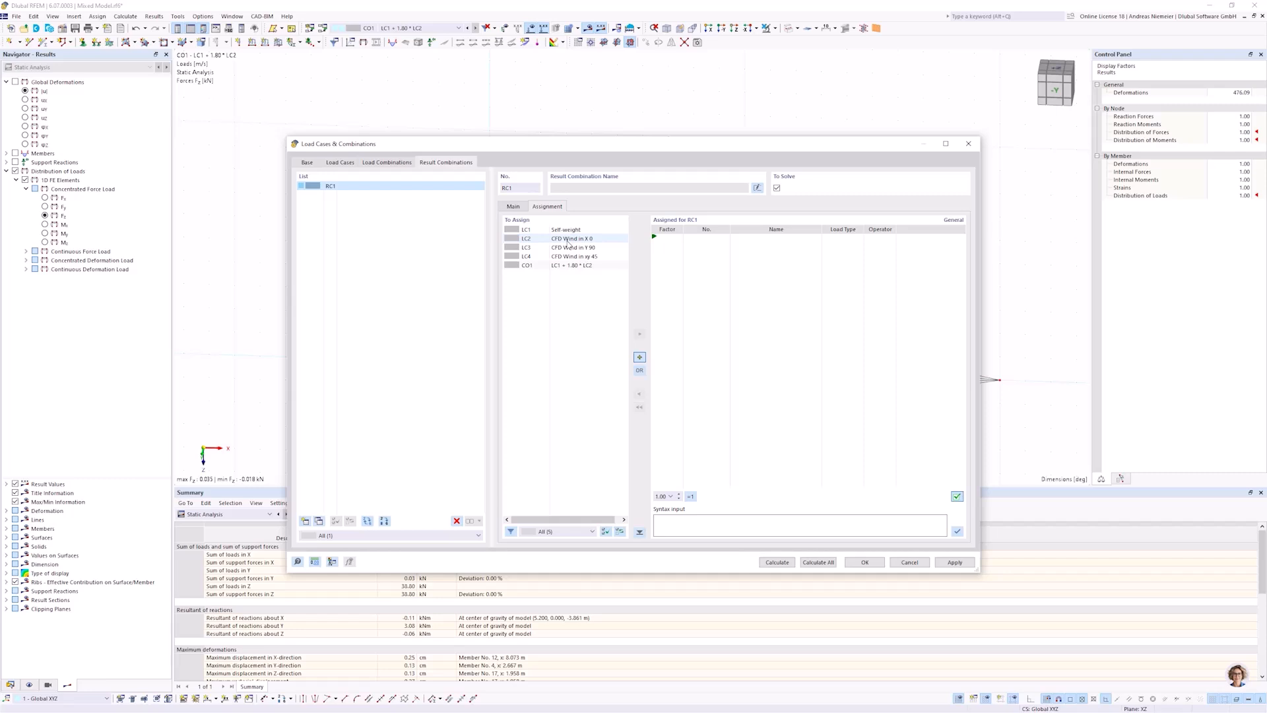
drag(568, 240, 572, 261)
click(639, 370)
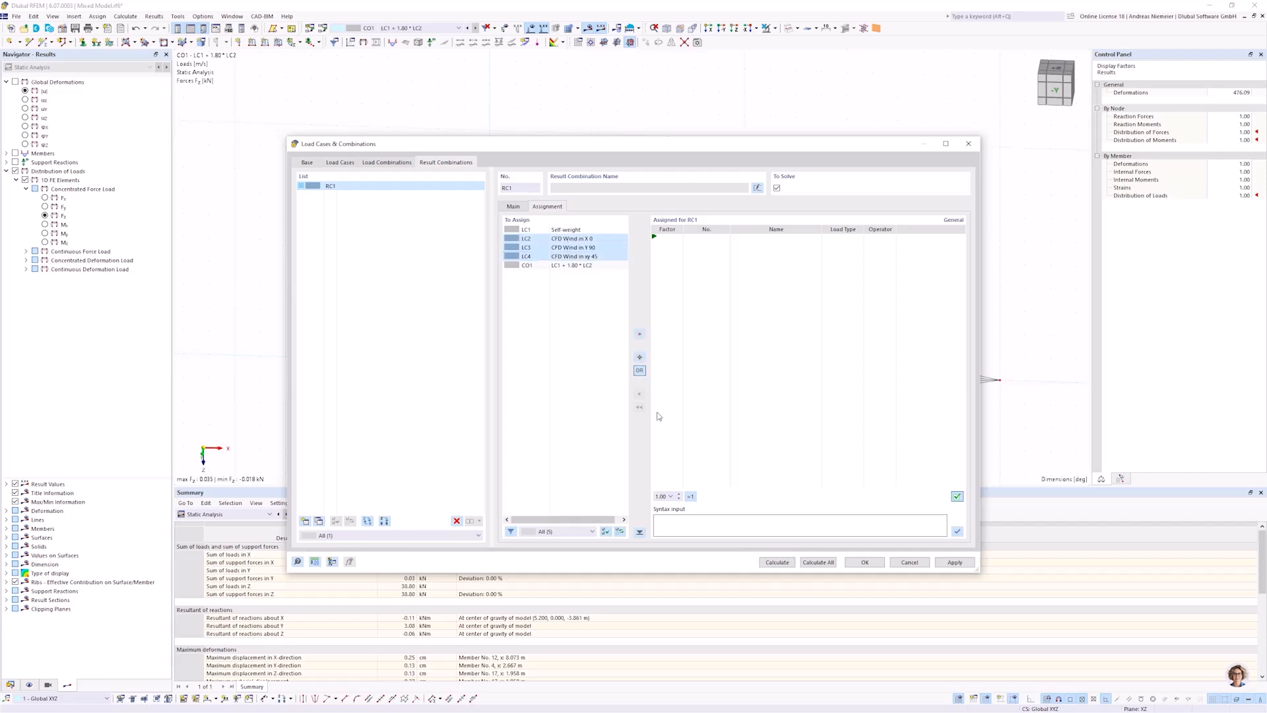
click(639, 335)
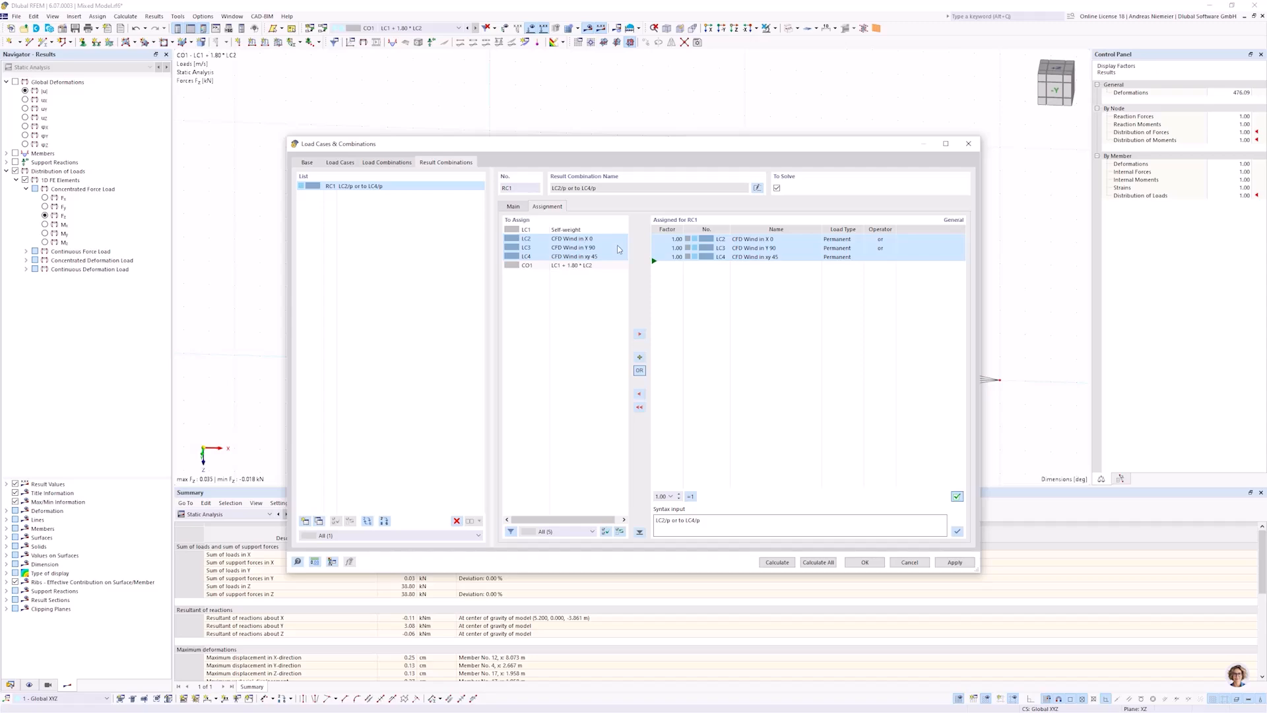
click(864, 562)
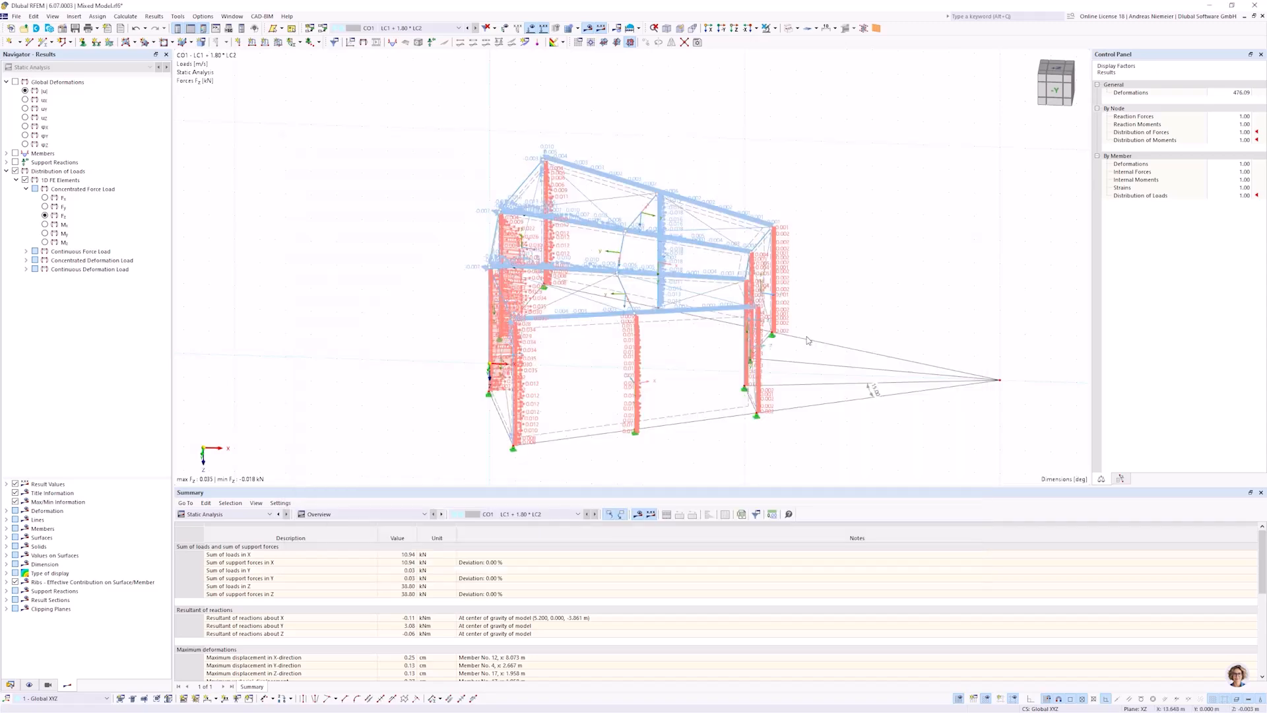
Show the hall with solid surfaces and members and examine the load distribution around its roof edges and walls.
ctrl+middle_drag(453, 218, 580, 153)
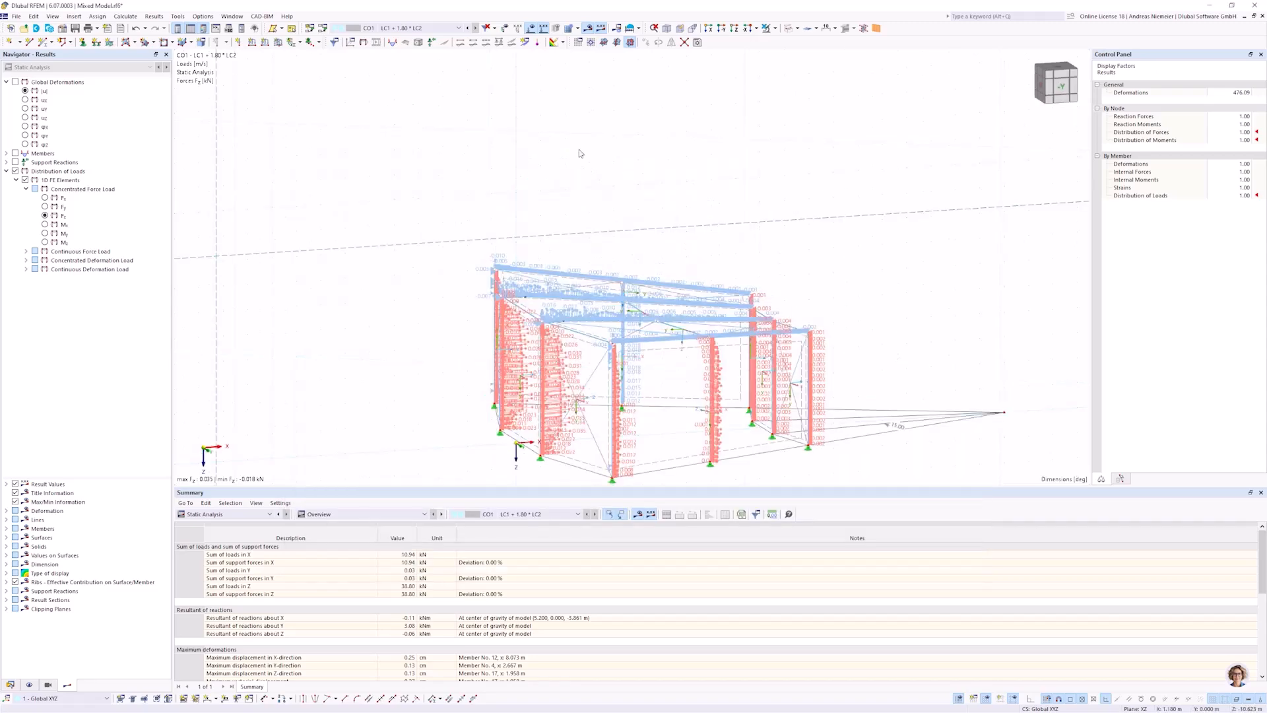
scroll(638, 341, up, 2)
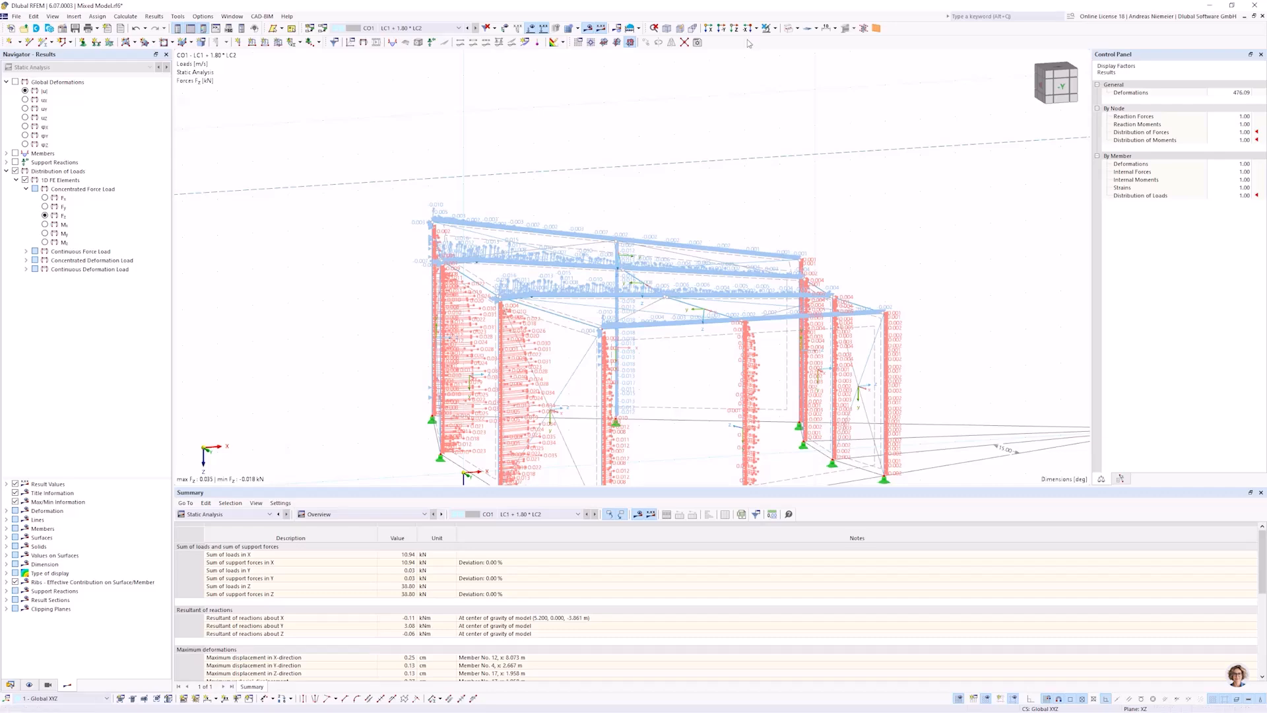
click(788, 27)
scroll(623, 339, up, 2)
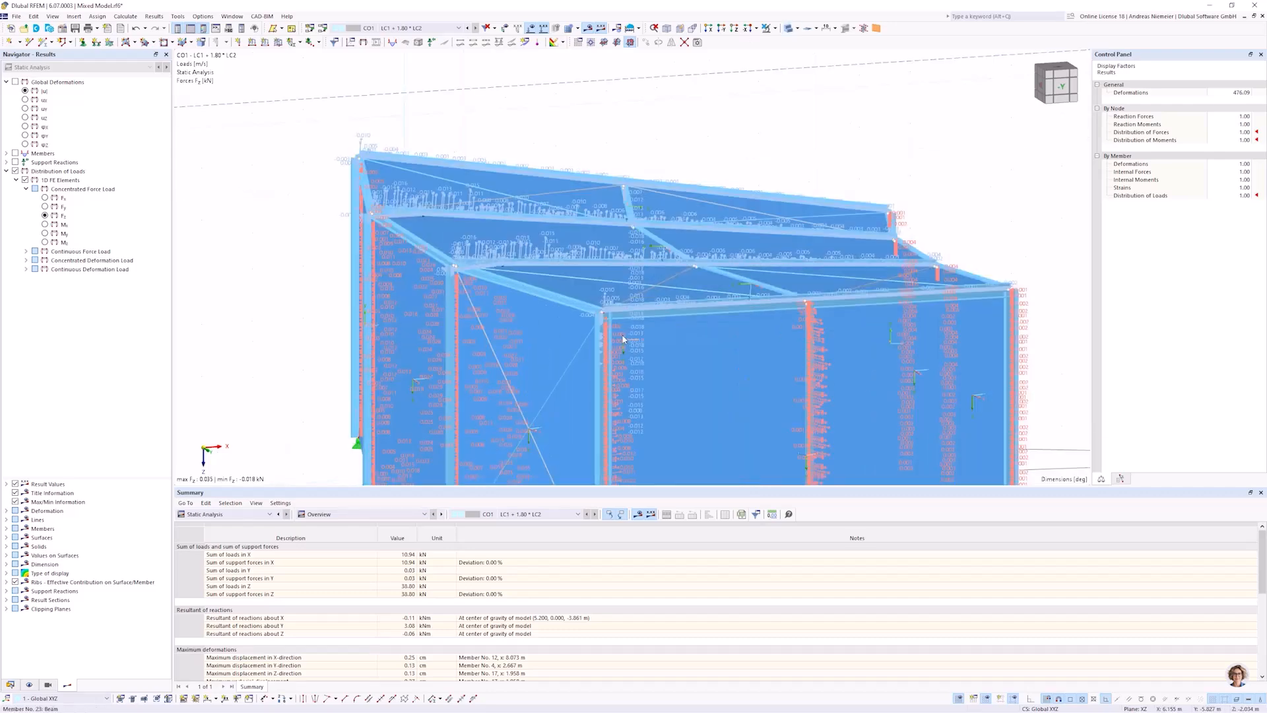
scroll(623, 339, up, 2)
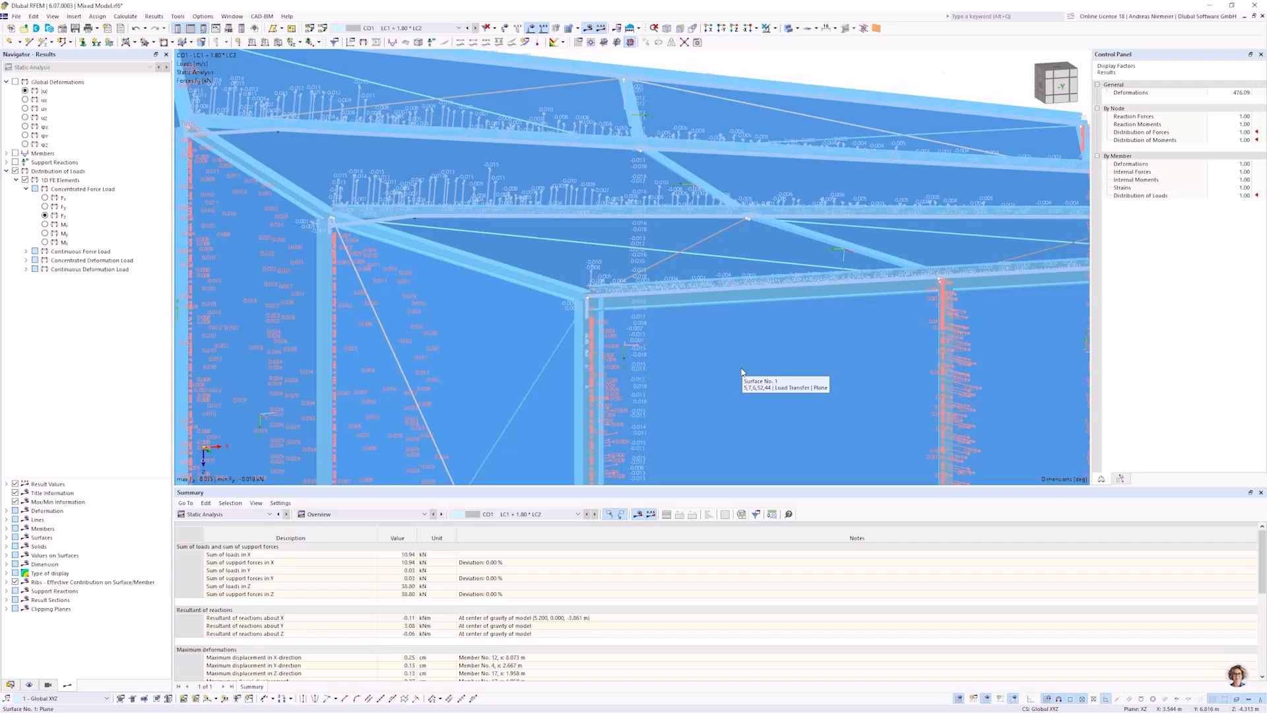
scroll(654, 341, down, 2)
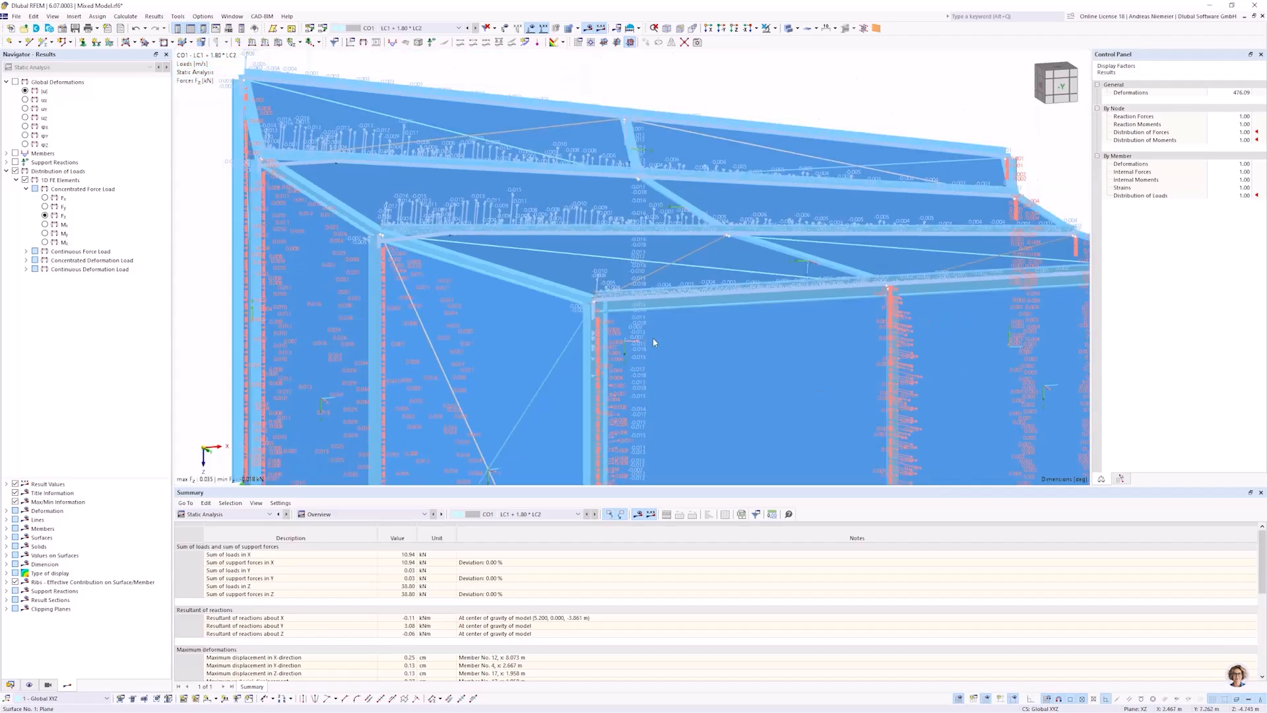
scroll(653, 342, down, 1)
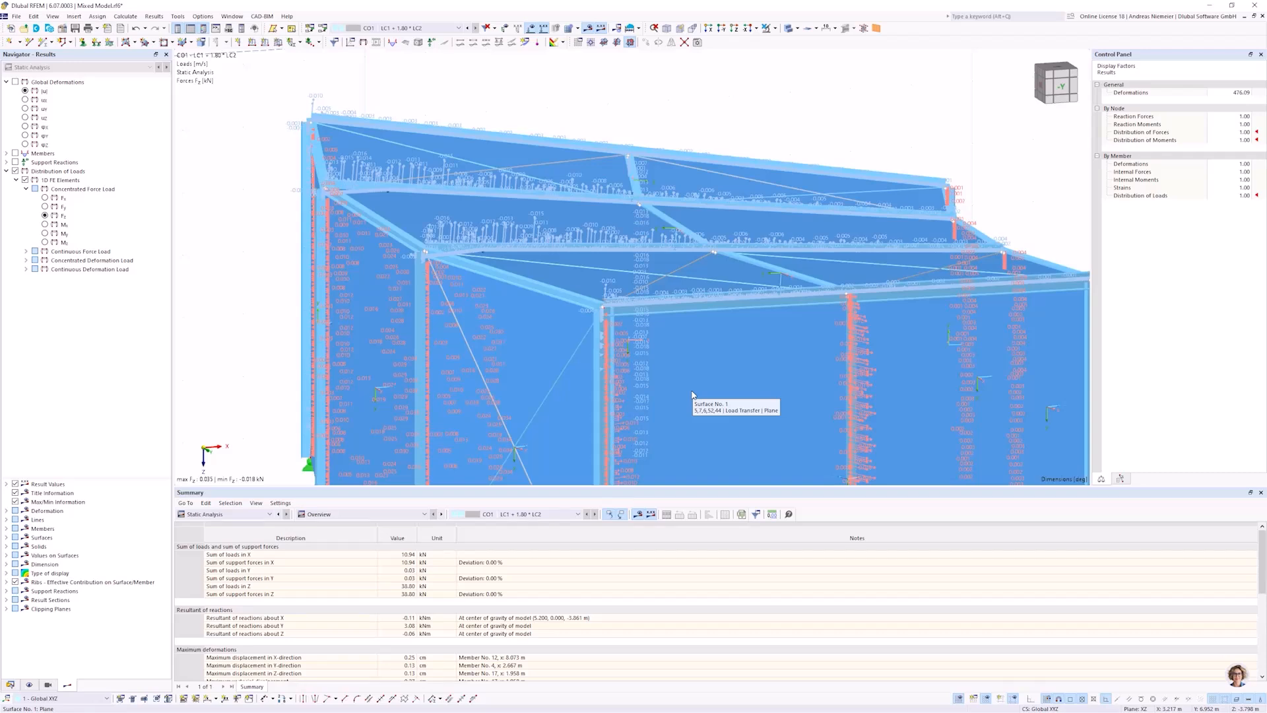
View the hall from above and examine how surfaces and members meet at its corner.
click(1044, 67)
scroll(554, 231, up, 5)
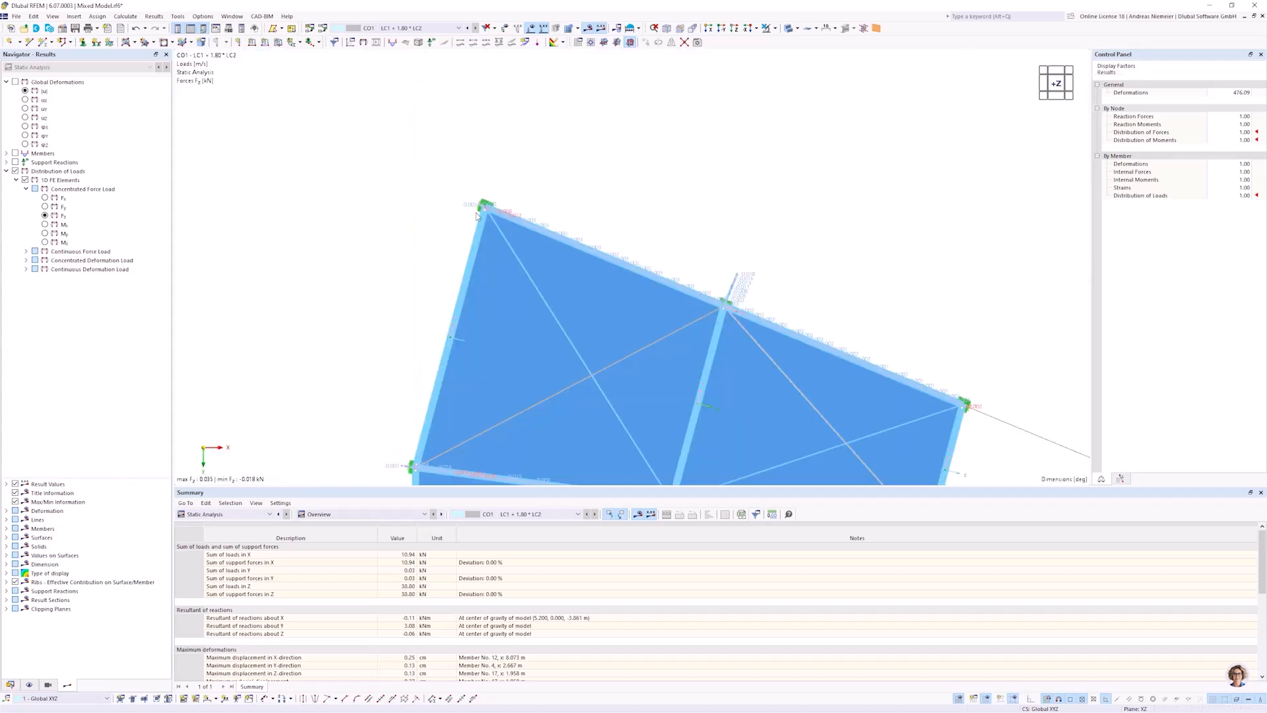
scroll(475, 212, up, 3)
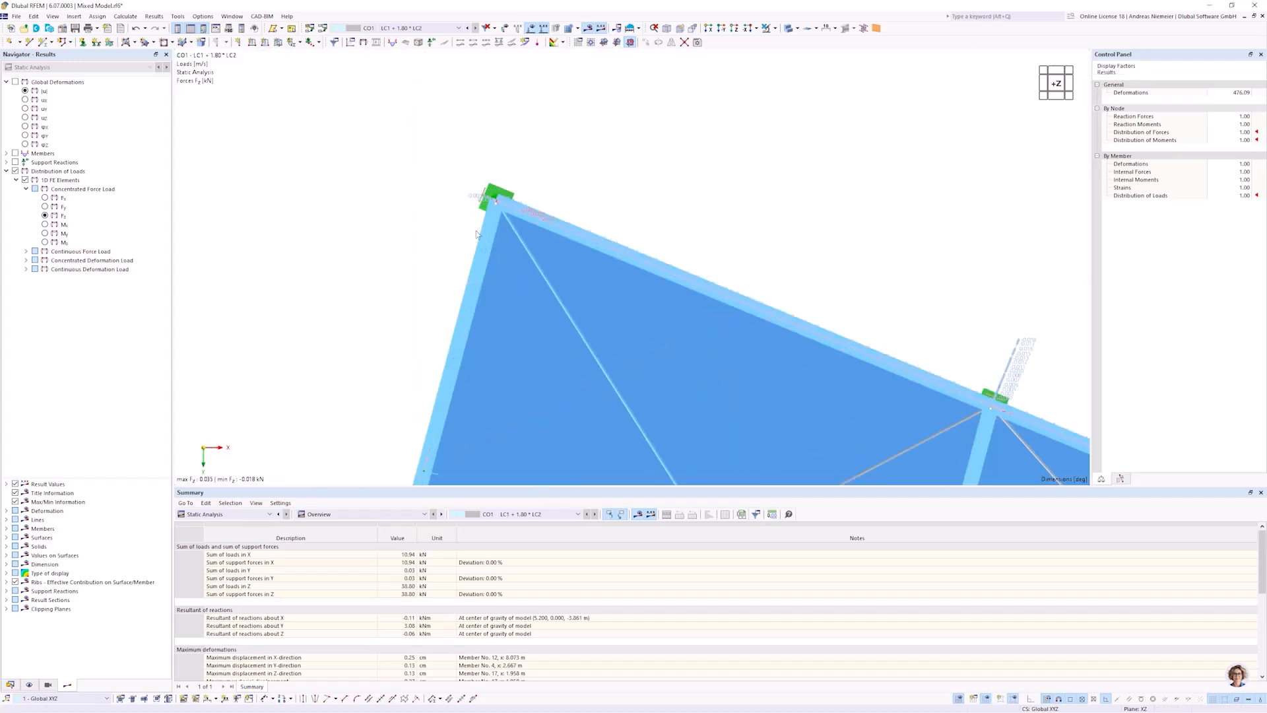